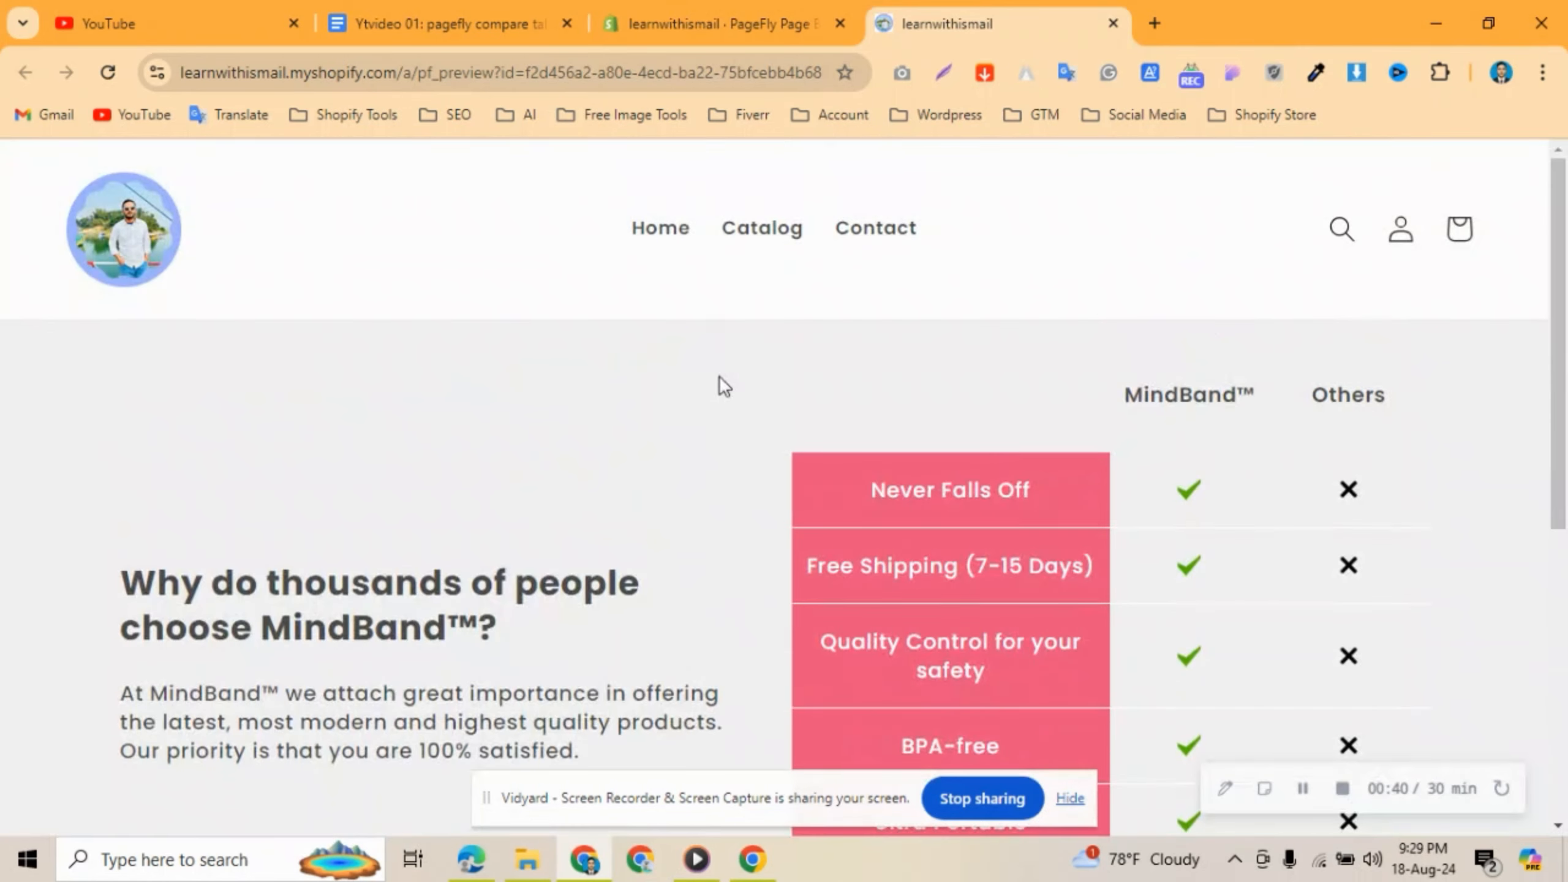
Examine how the finished MindBand comparison section looks at a narrow window width, from its heading down to the page footer.
left_click(1488, 23)
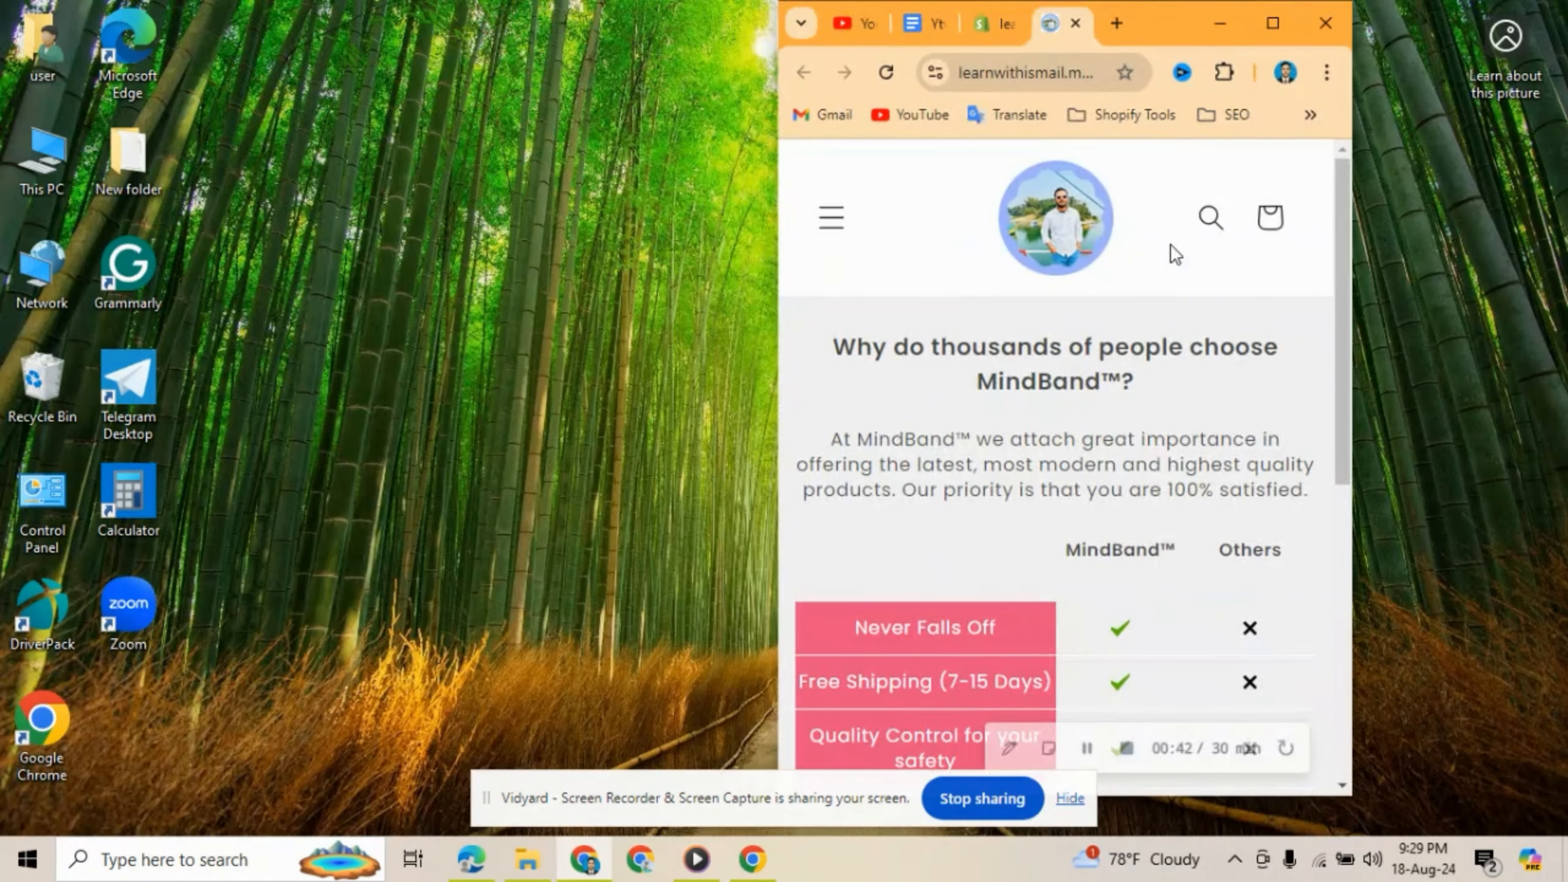
scroll(1147, 342, "down", 1)
scroll(1147, 341, "up", 1)
scroll(1147, 343, "down", 5)
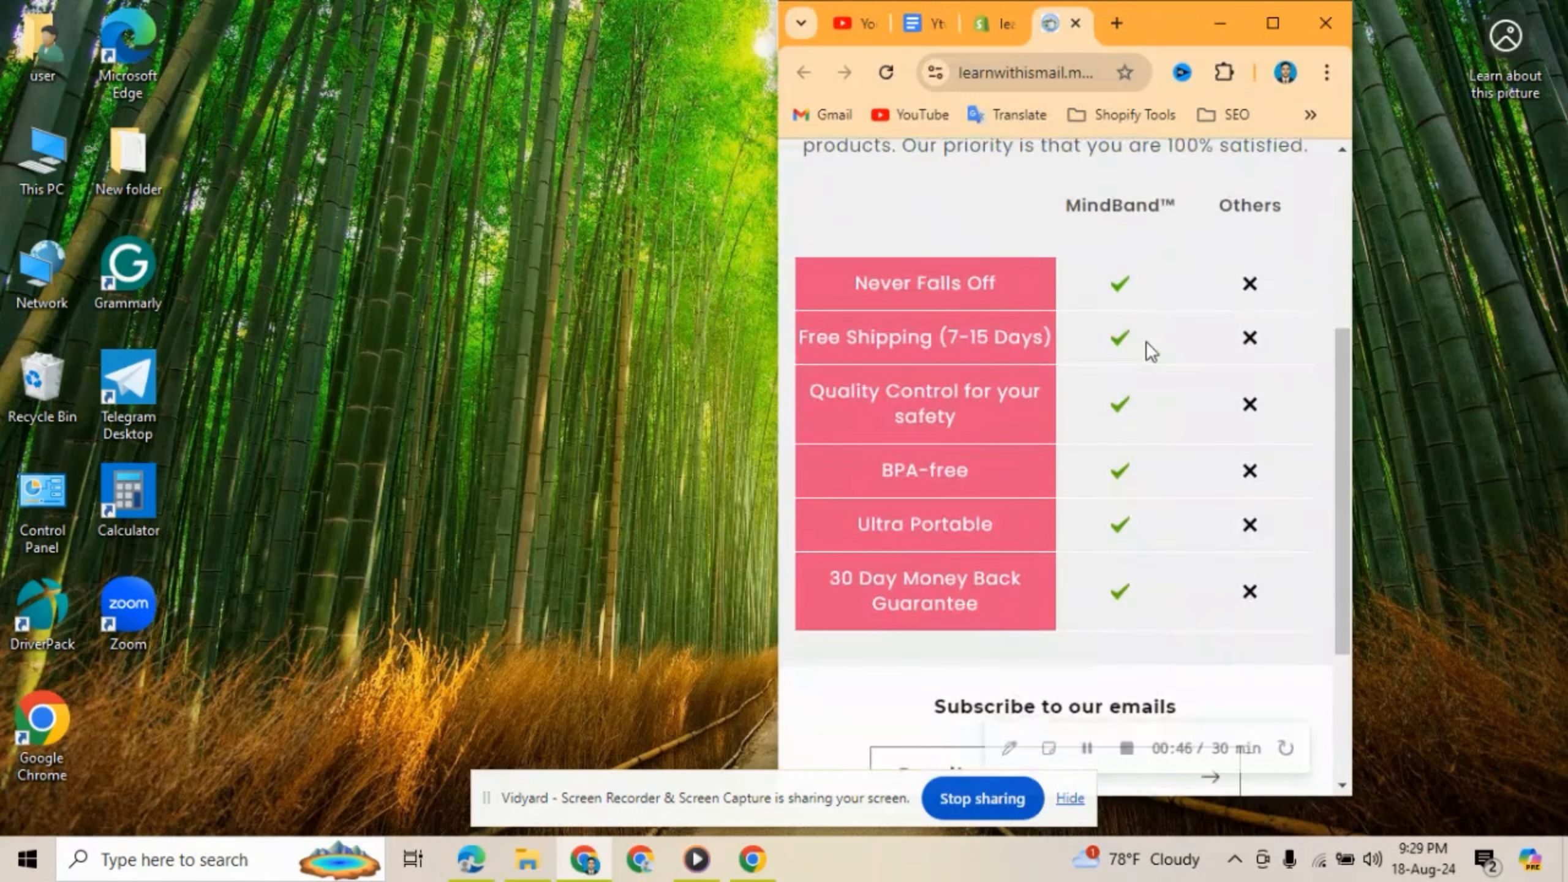
scroll(1147, 341, "down", 2)
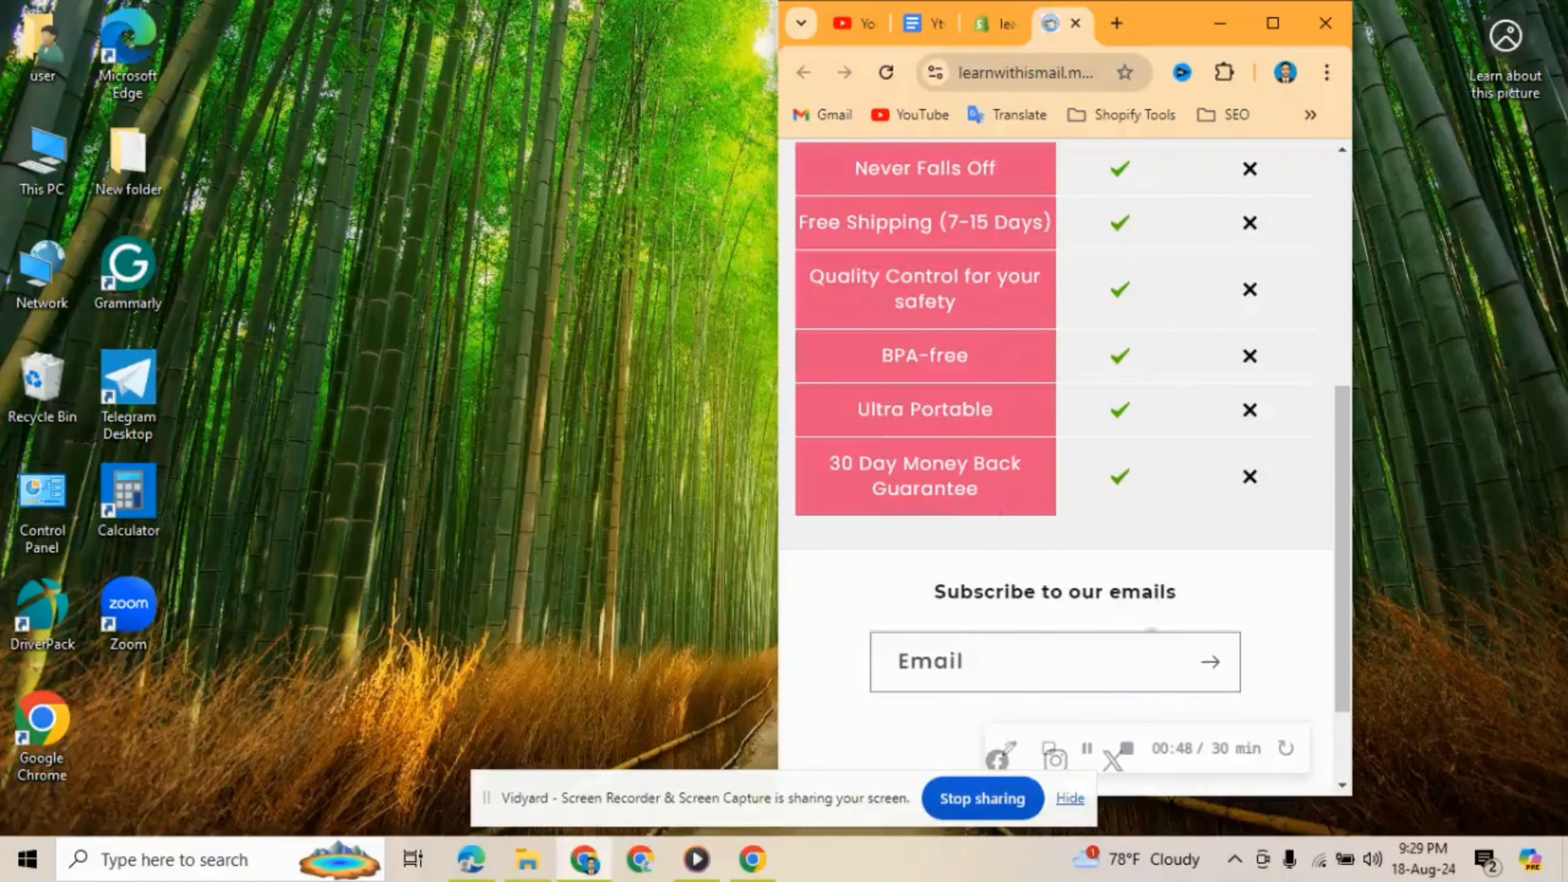
scroll(1057, 395, "up", 5)
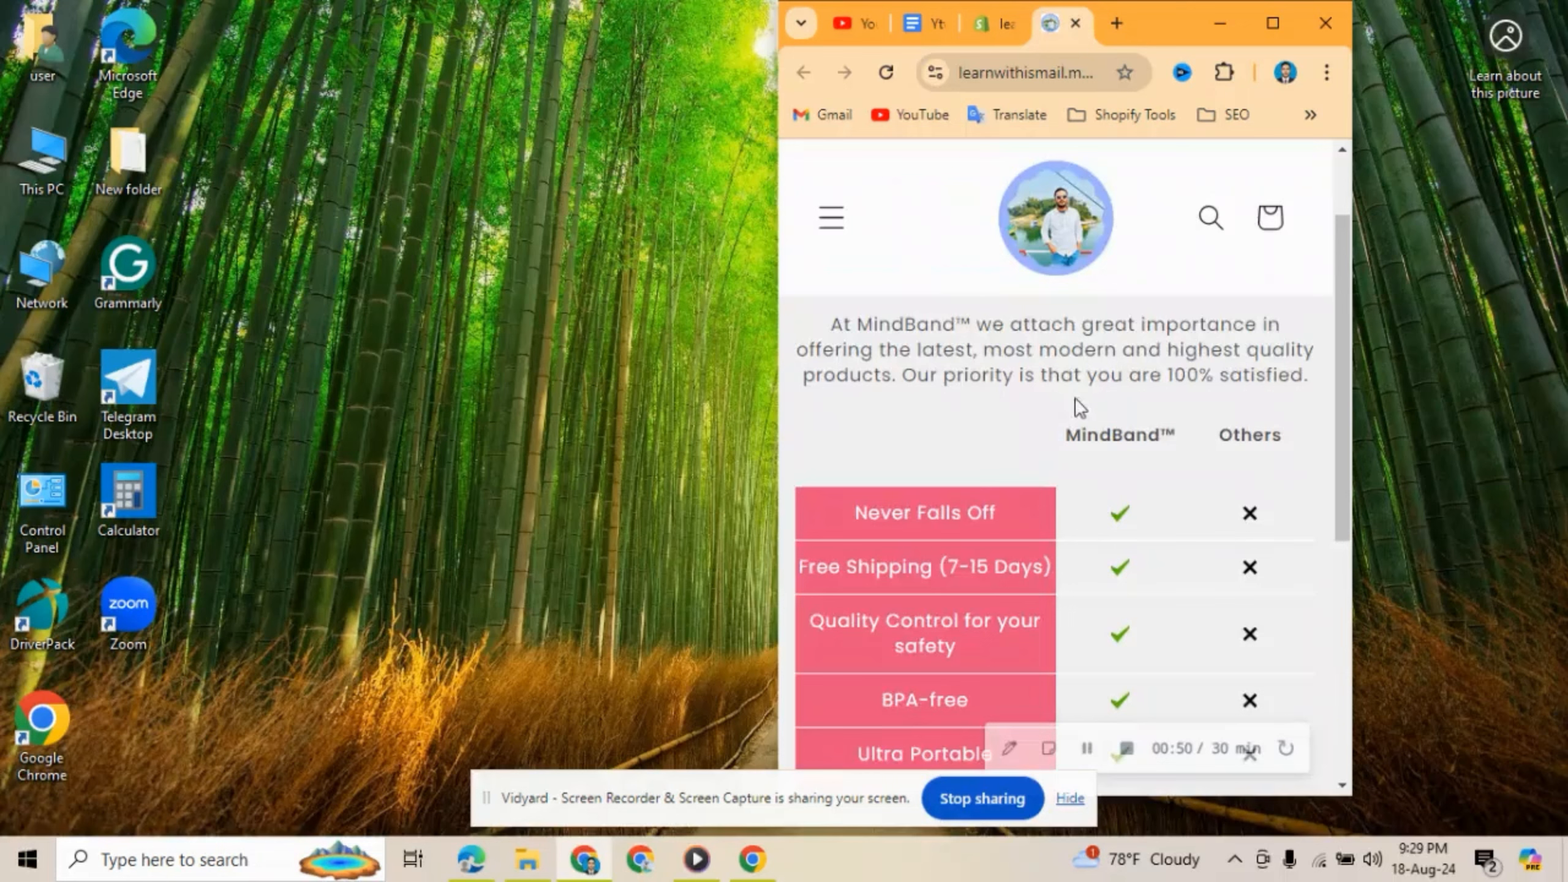
scroll(1077, 401, "down", 3)
scroll(1079, 411, "down", 2)
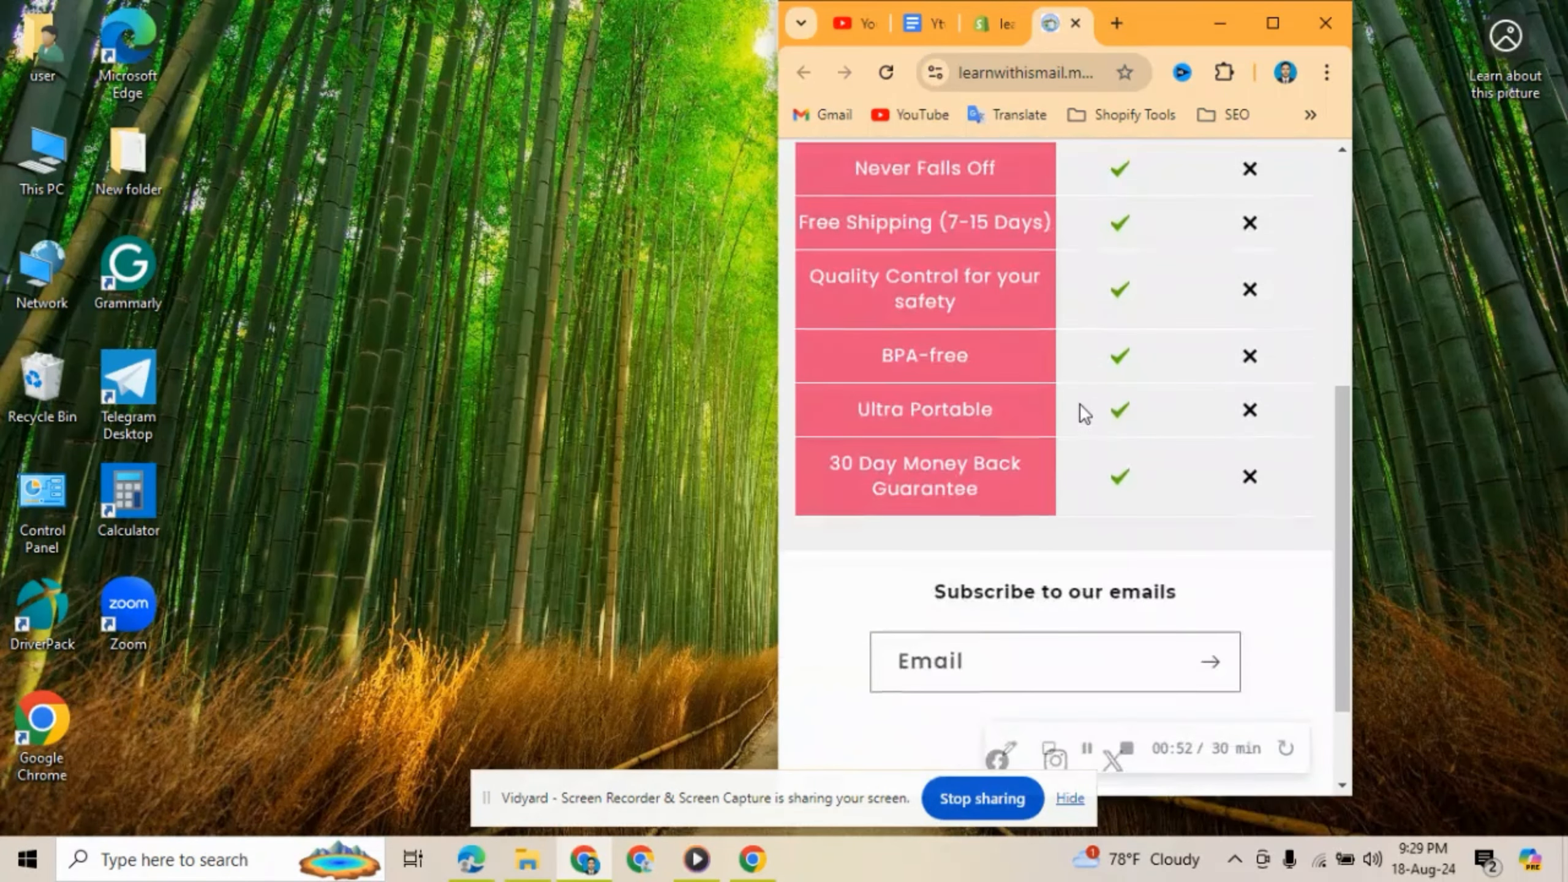
scroll(1028, 343, "down", 2)
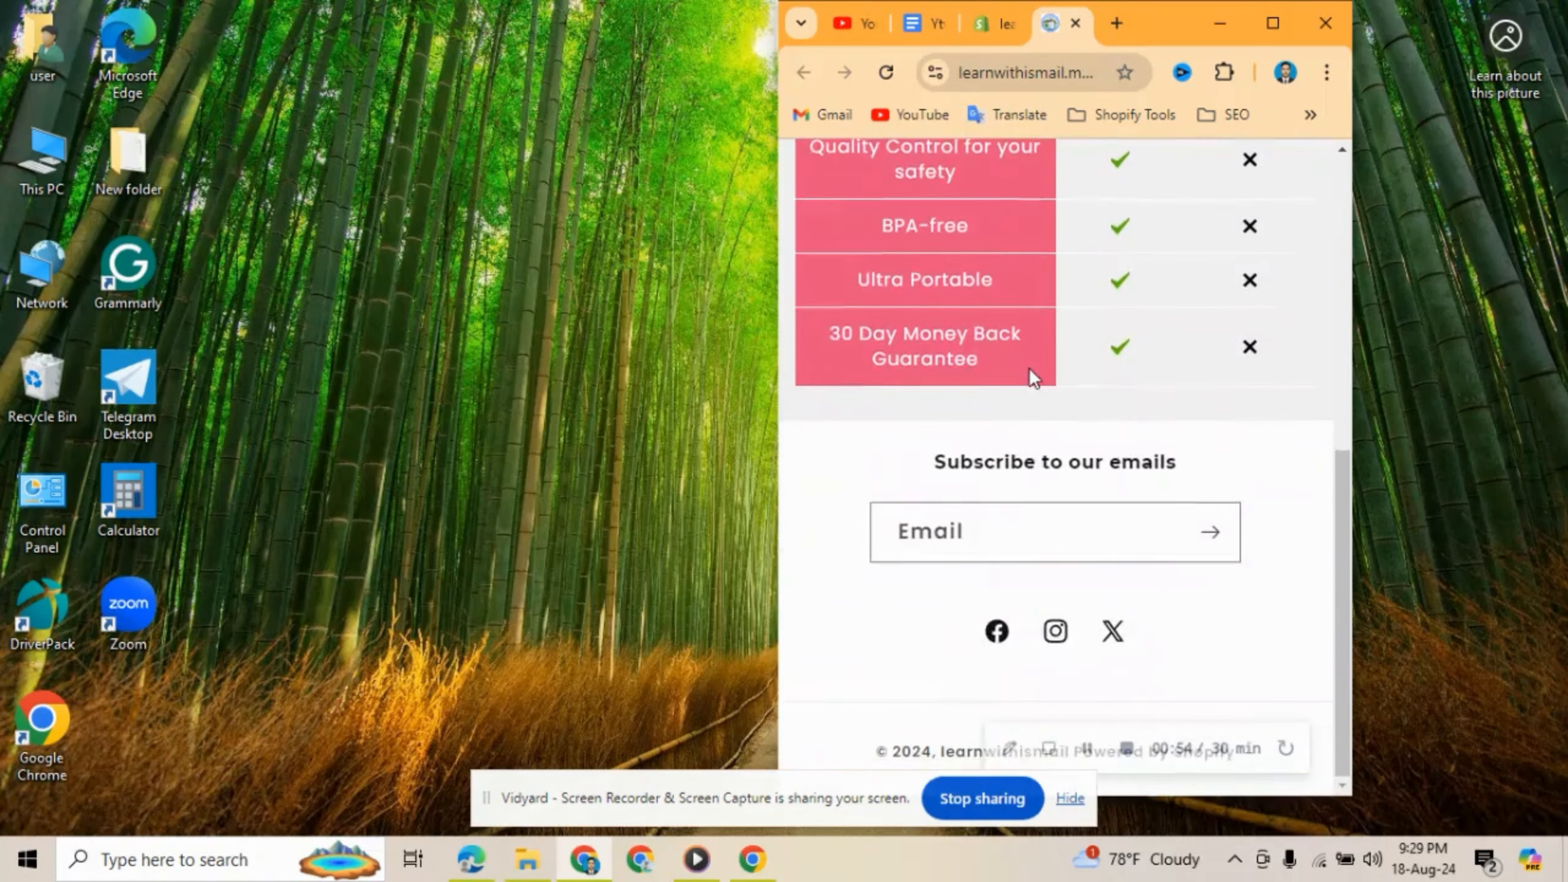
scroll(1029, 369, "up", 10)
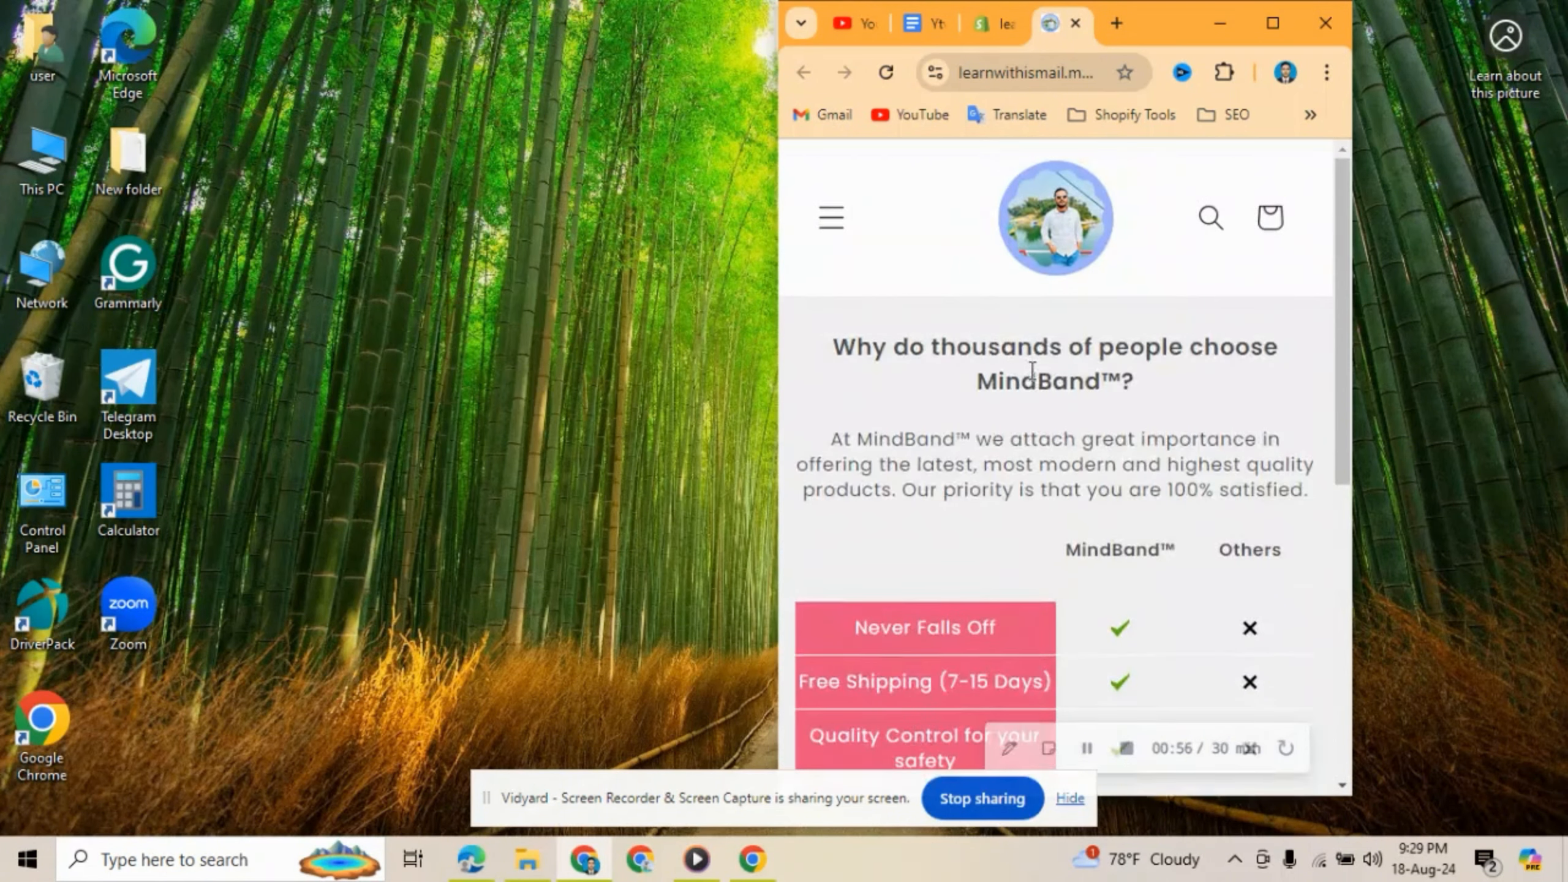
left_click(1272, 25)
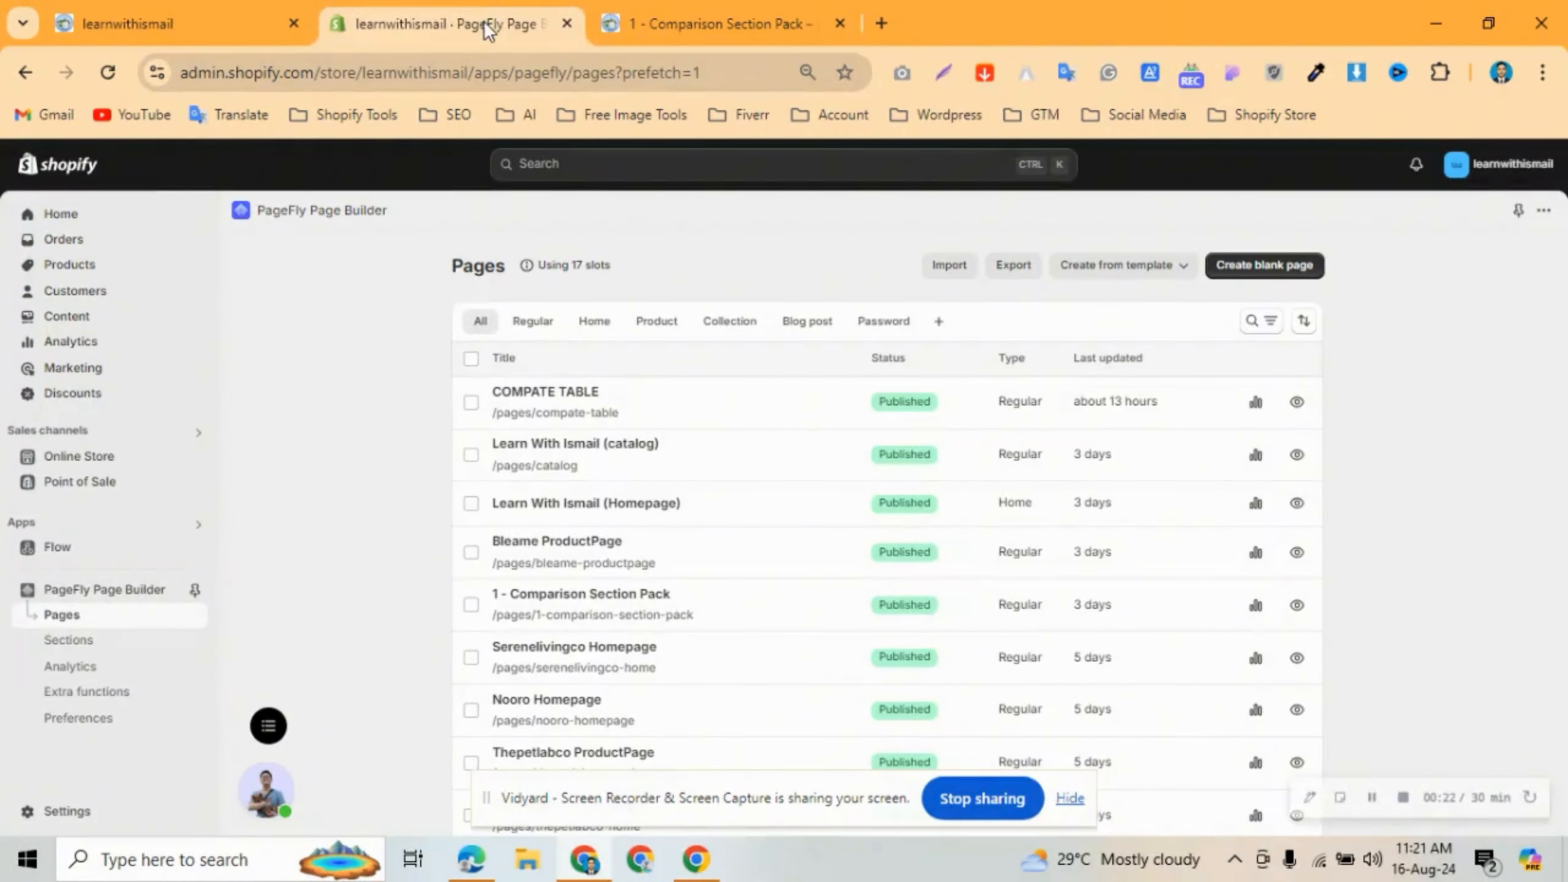
Create a blank page and, following the reference comparison section, add a row with two equal columns to it.
left_click(1252, 269)
left_click(1252, 303)
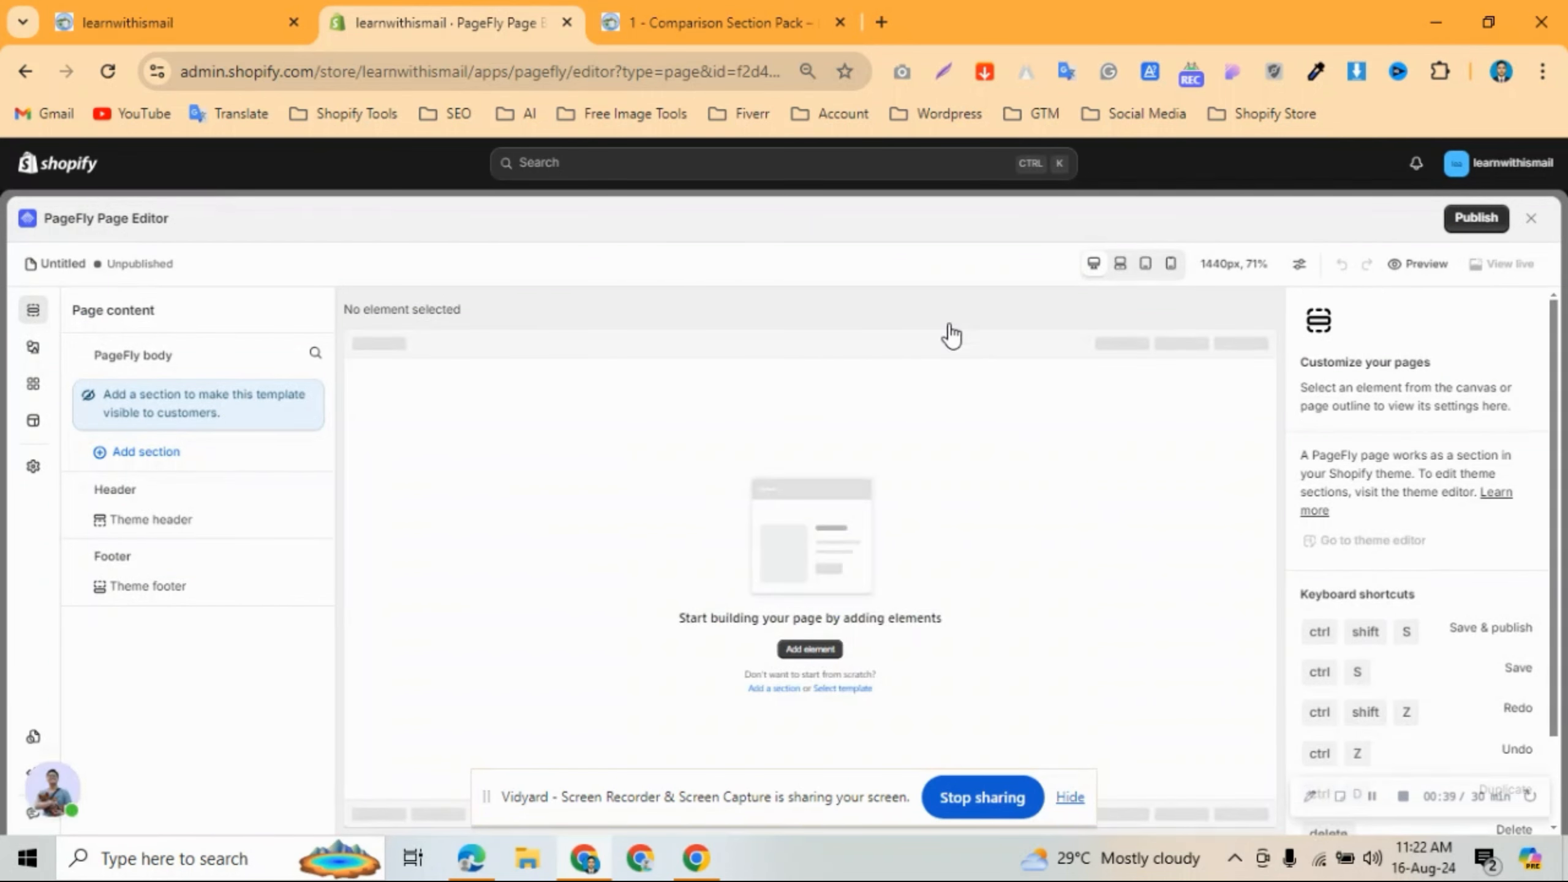
left_click(690, 21)
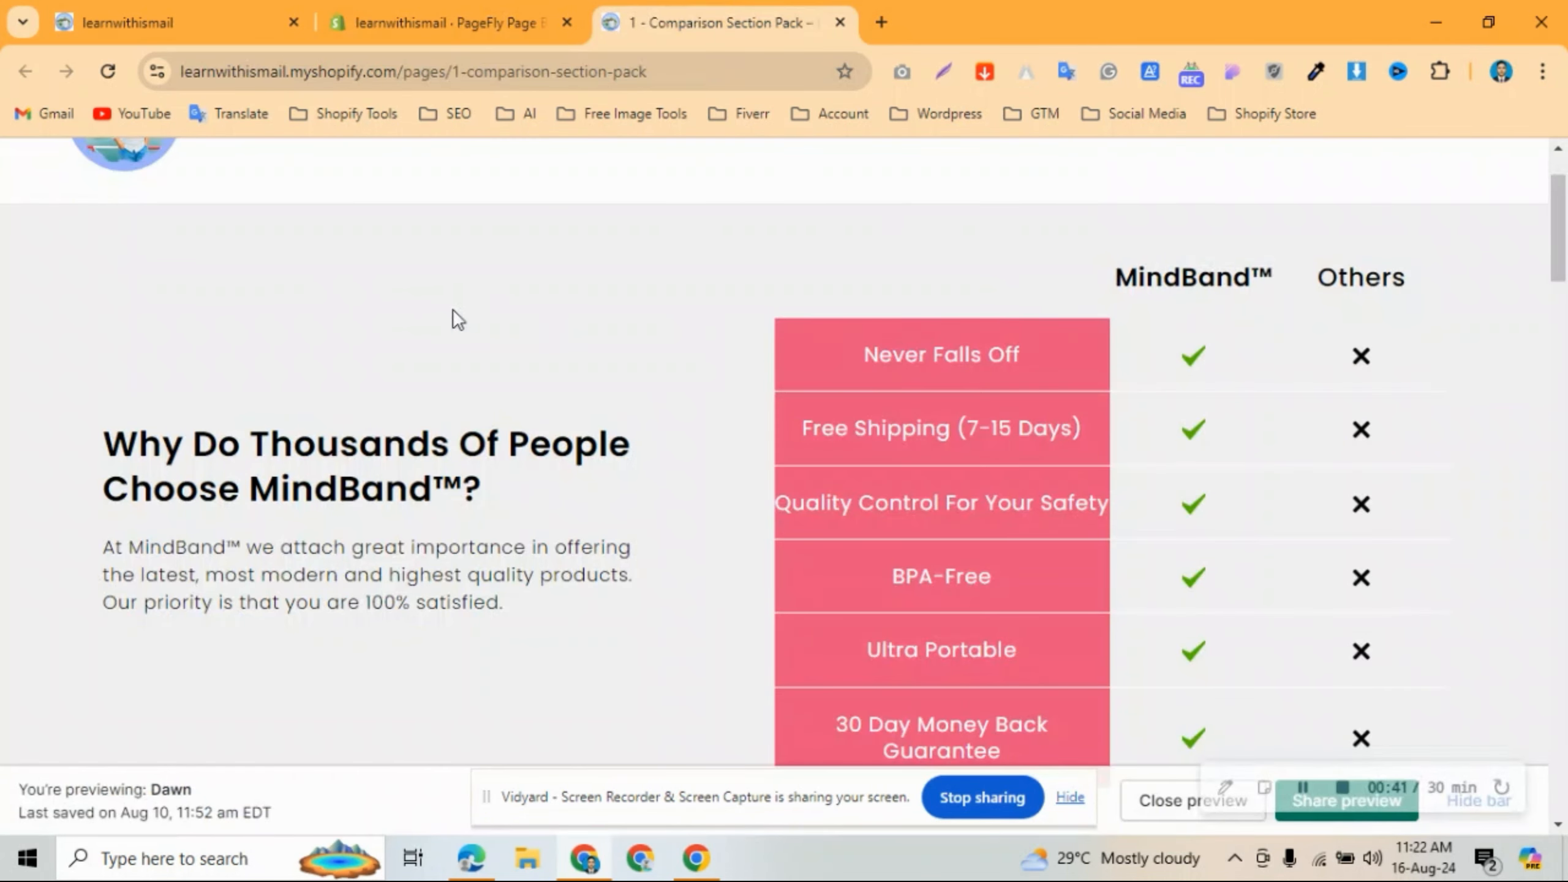
scroll(453, 316, "up", 2)
scroll(470, 330, "down", 2)
left_click(435, 23)
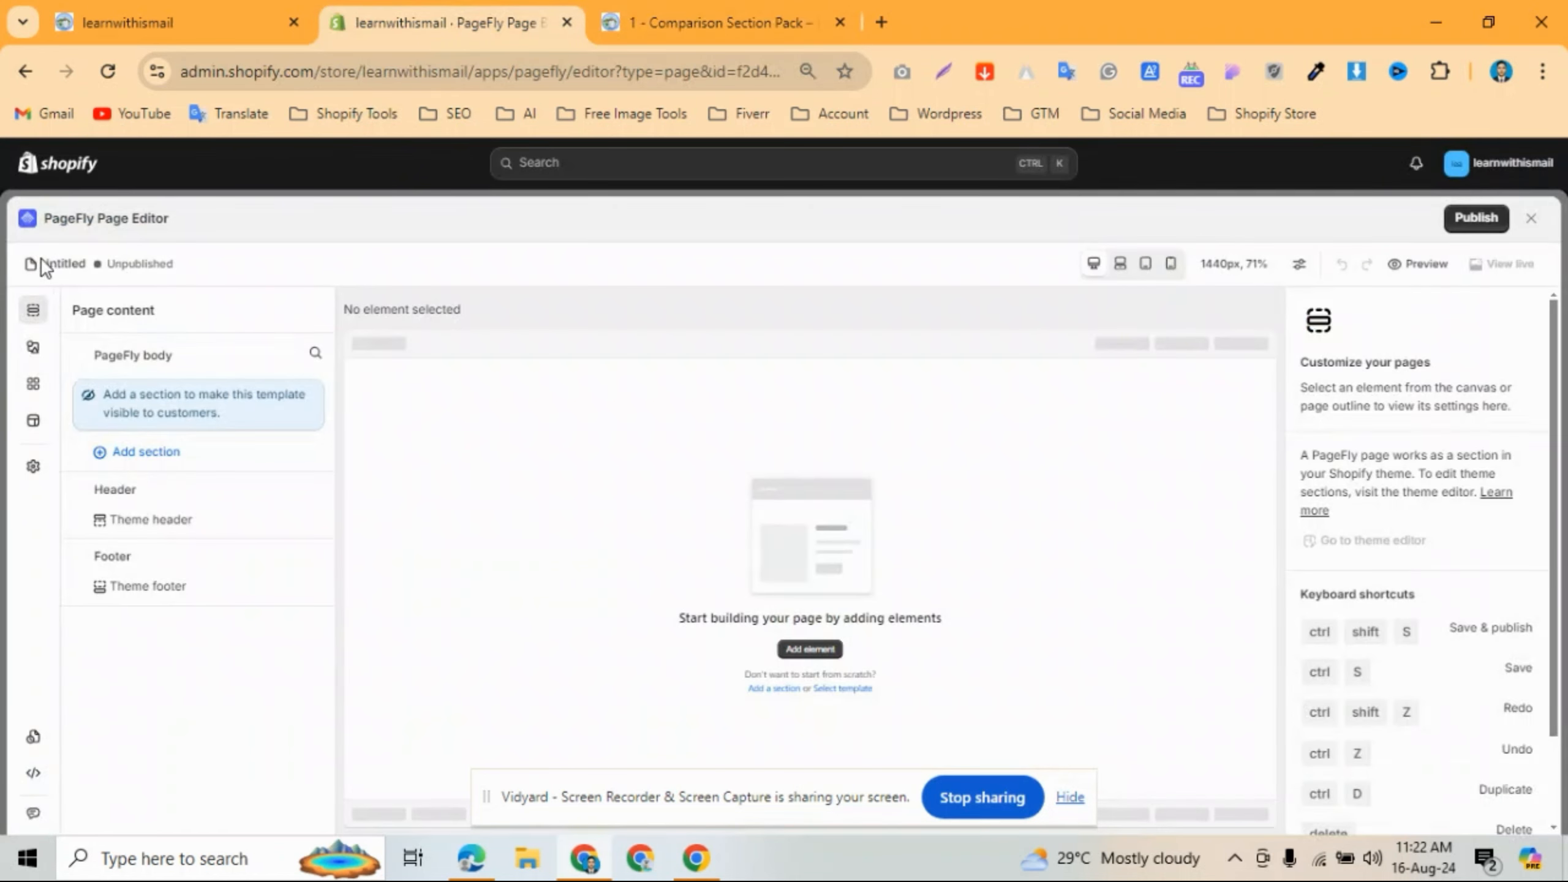
left_click(33, 356)
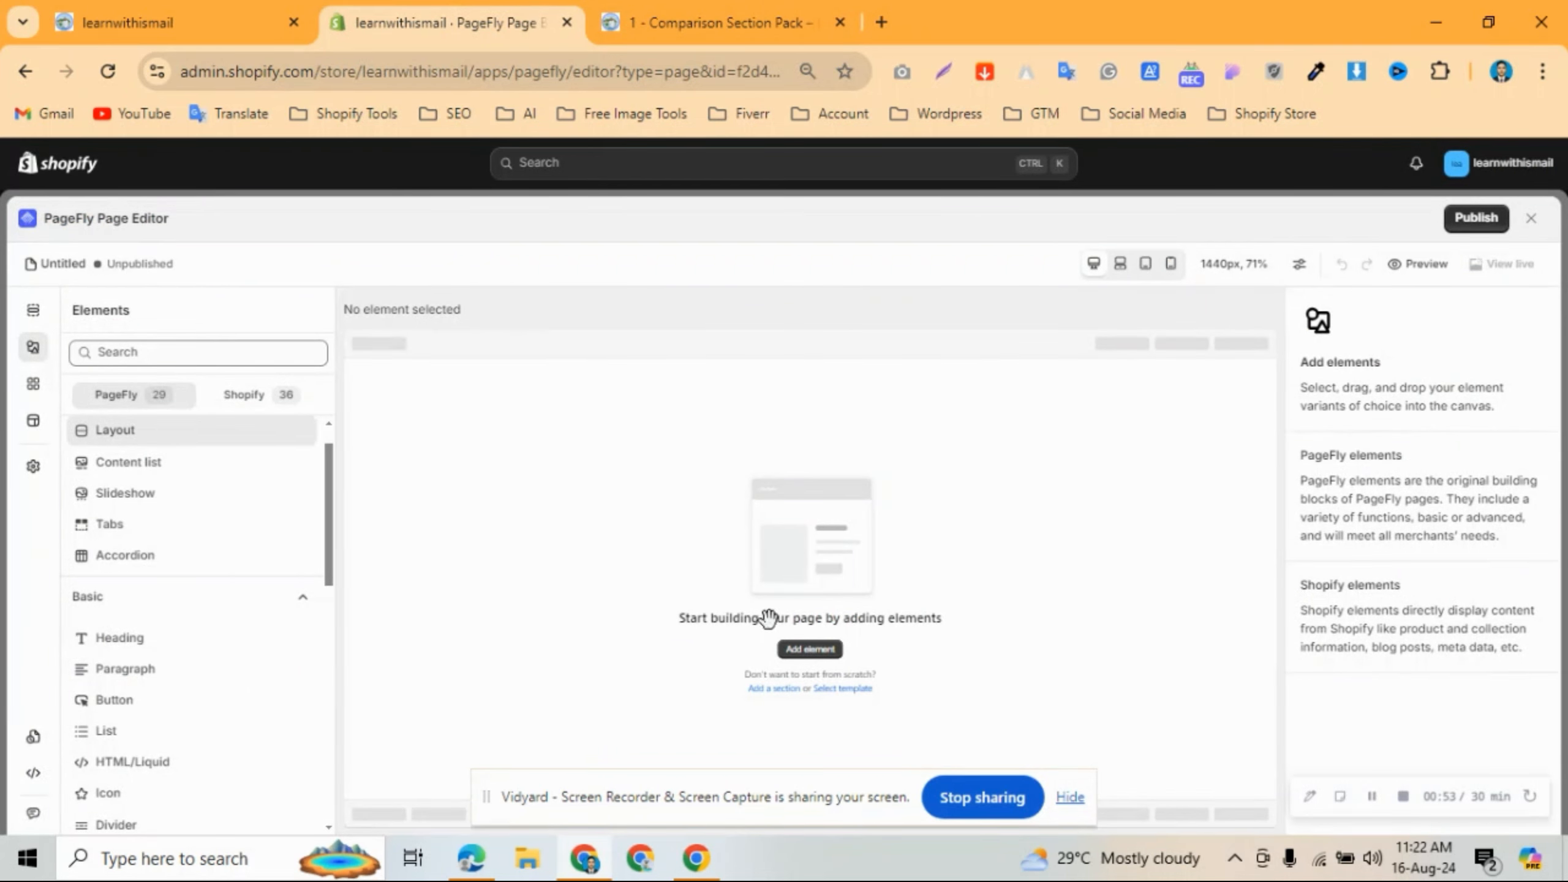
left_click_drag(769, 618, 850, 487)
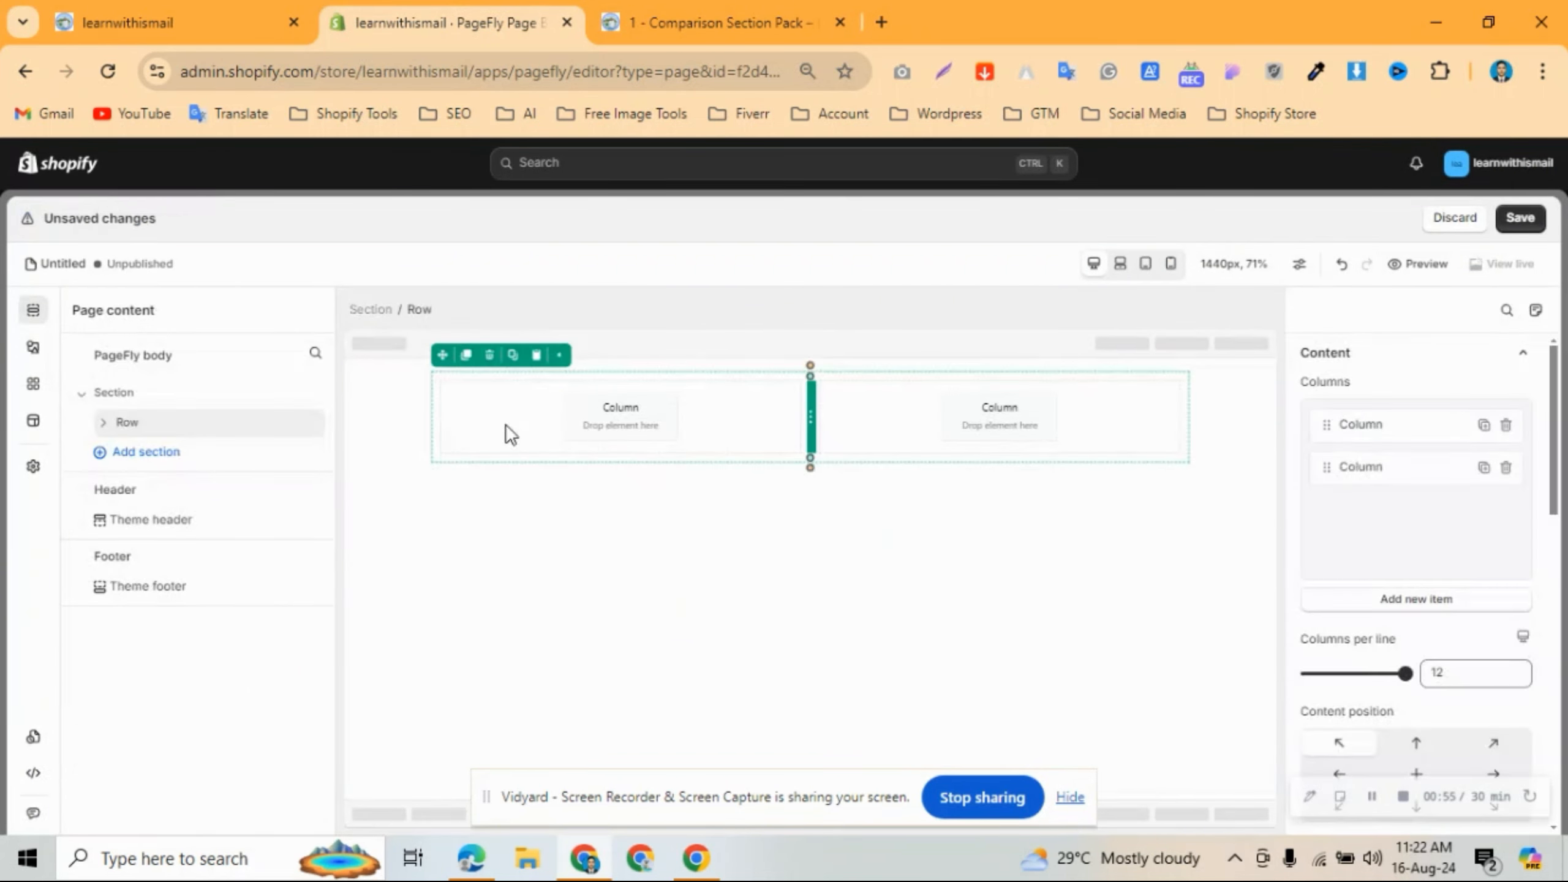
Sample the grey background colour #F2F2F2 of the reference comparison section with the colour picker extension.
left_click(700, 19)
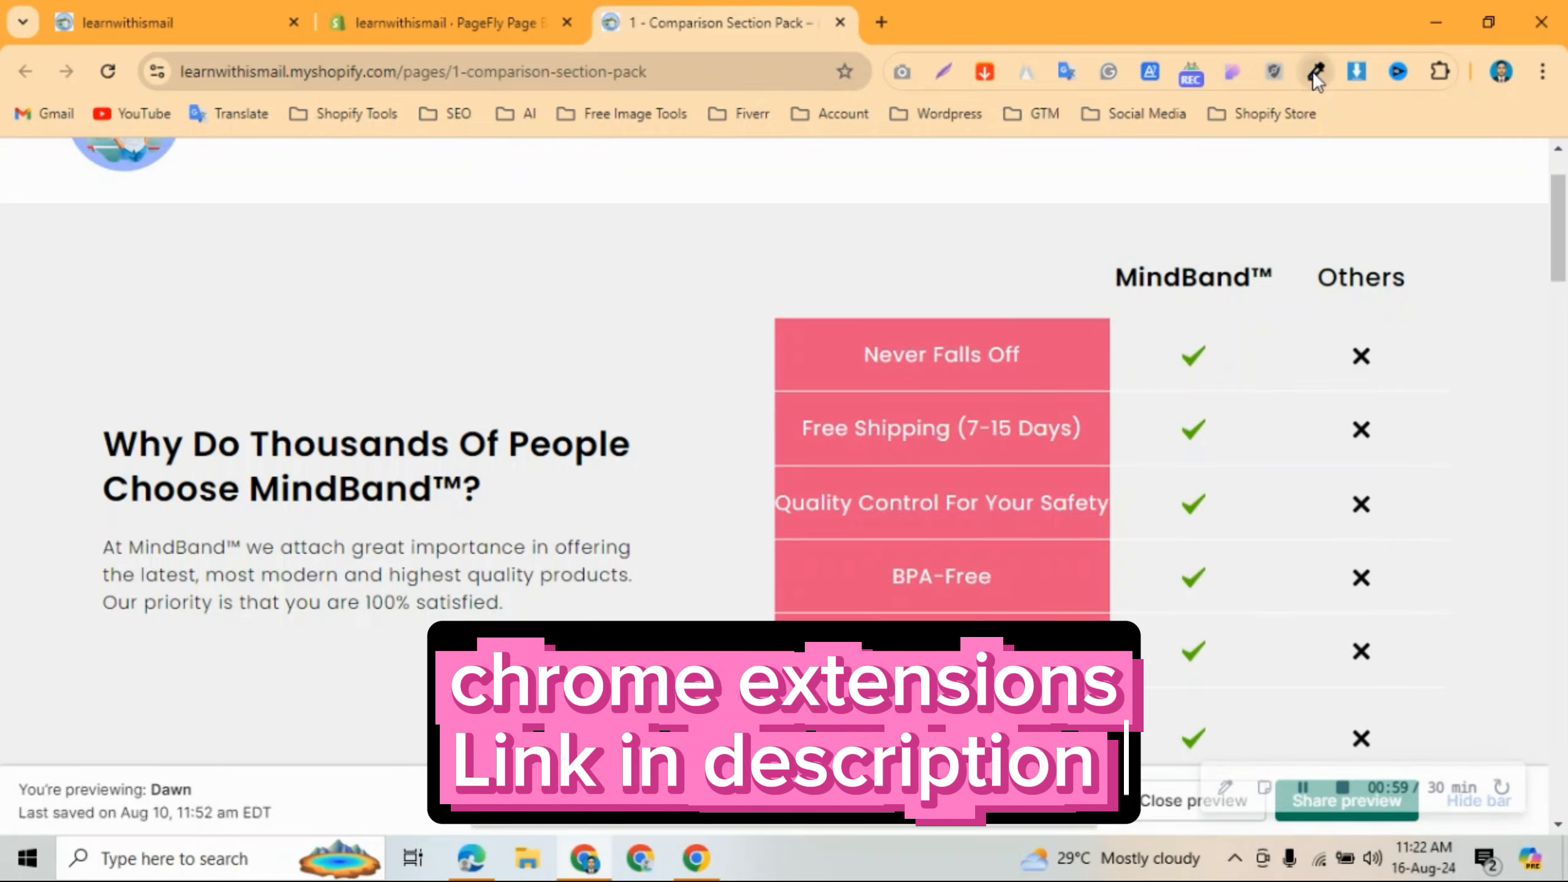
left_click(1313, 71)
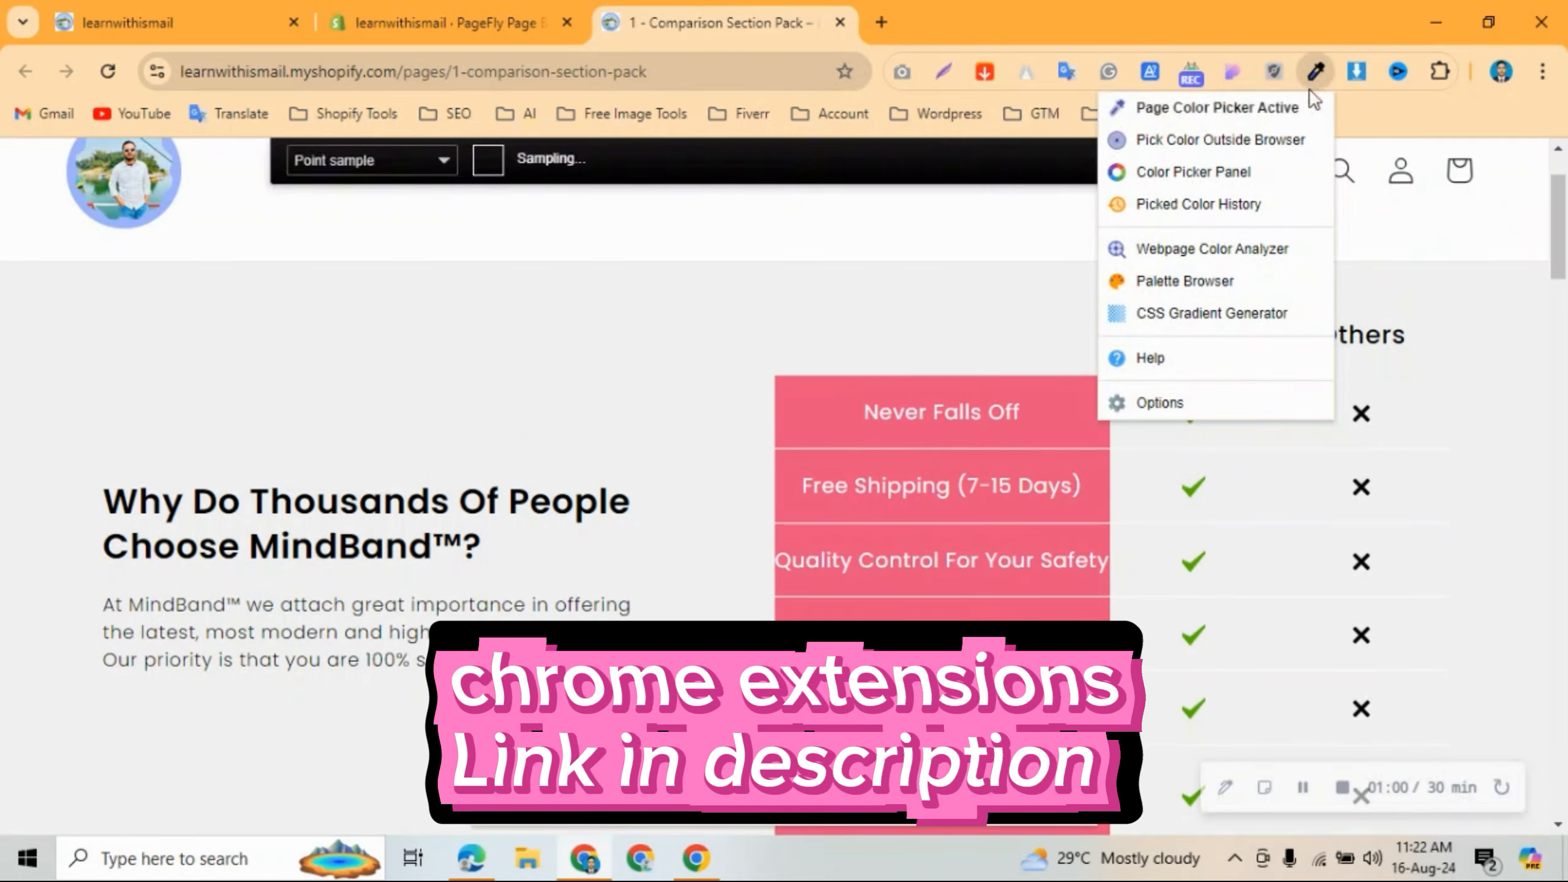
left_click(1256, 141)
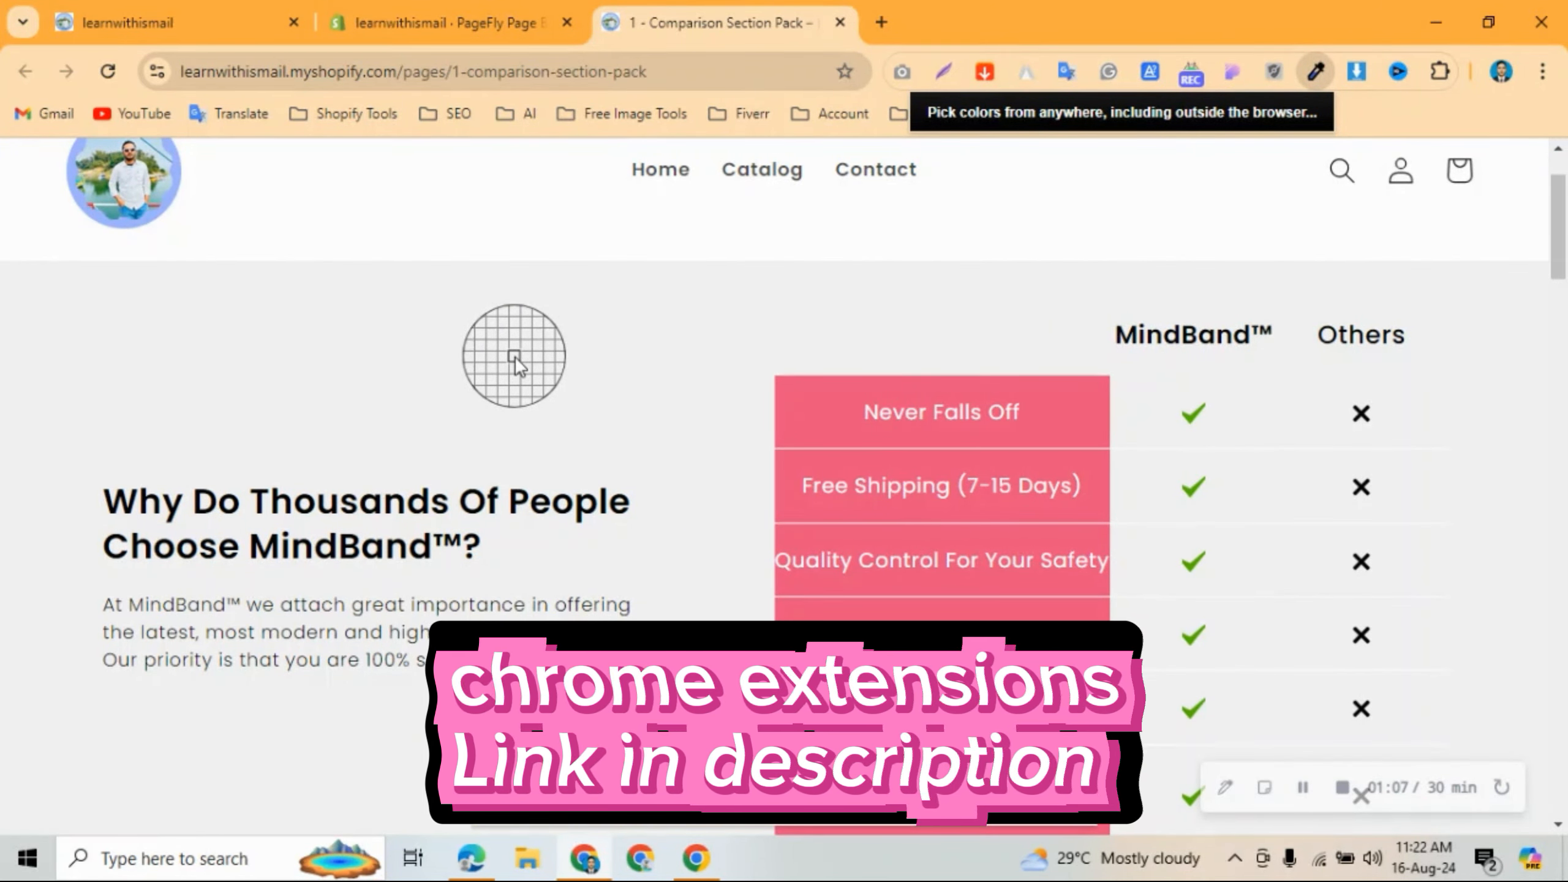
left_click(514, 356)
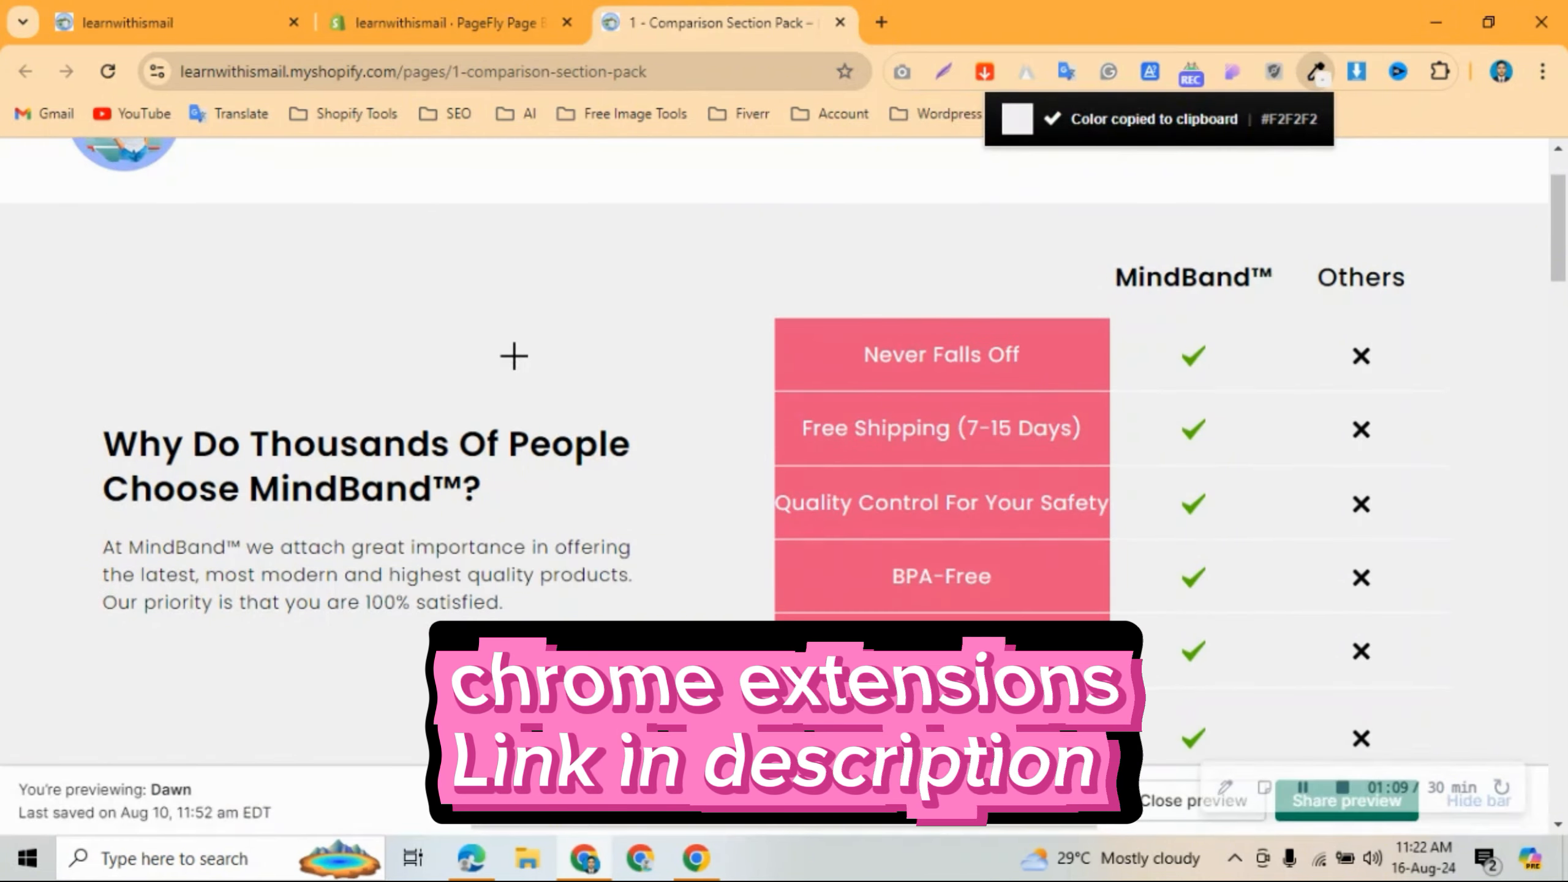
Set the background colour of the new page's section to the copied #F2F2F2.
left_click(432, 22)
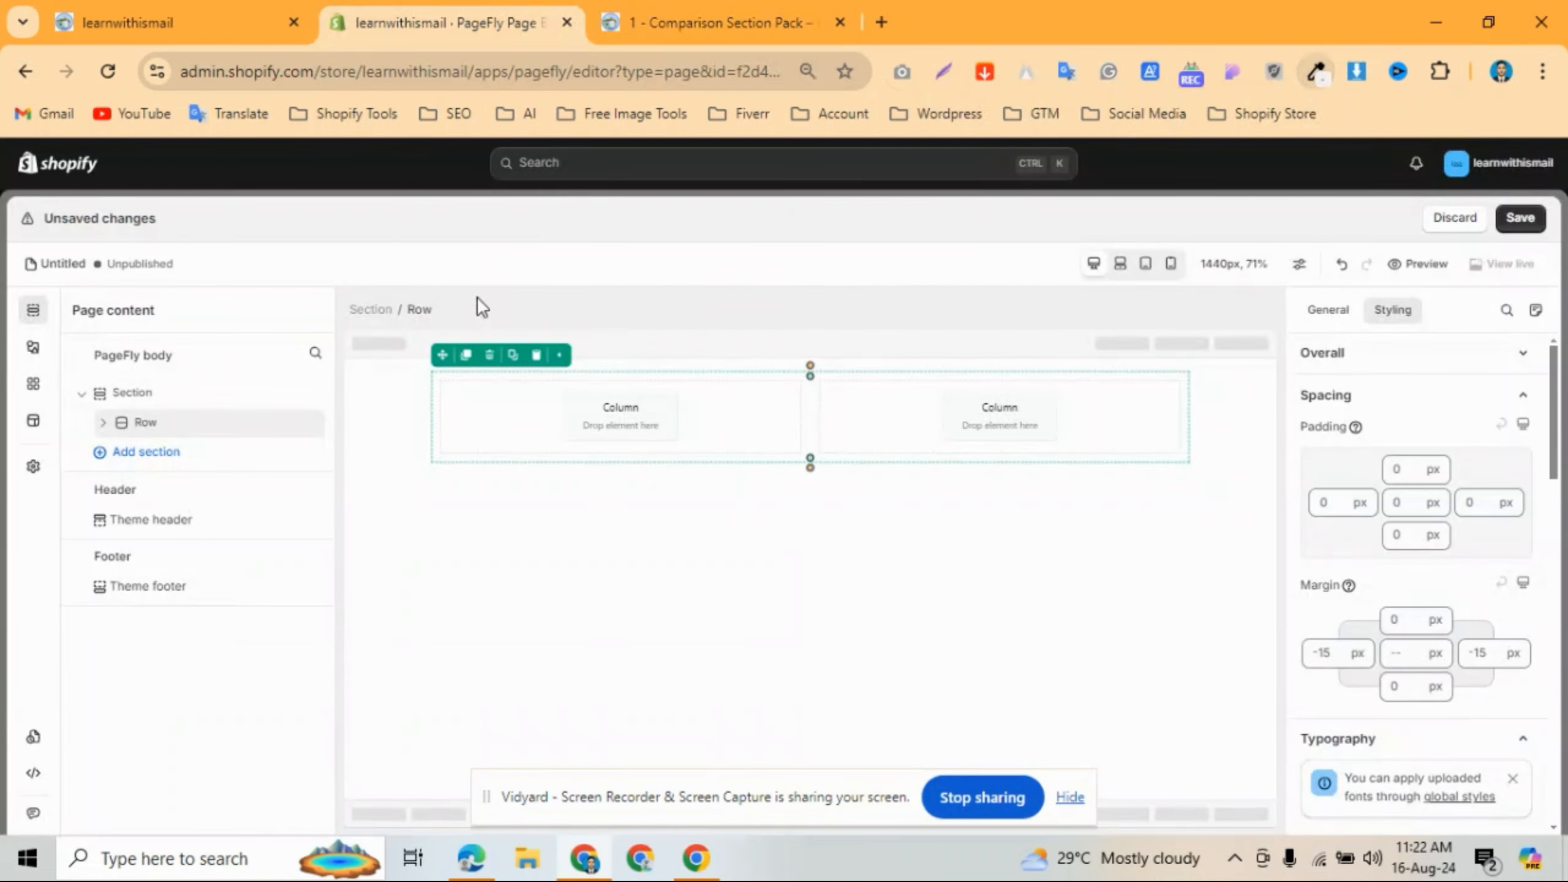
left_click(396, 385)
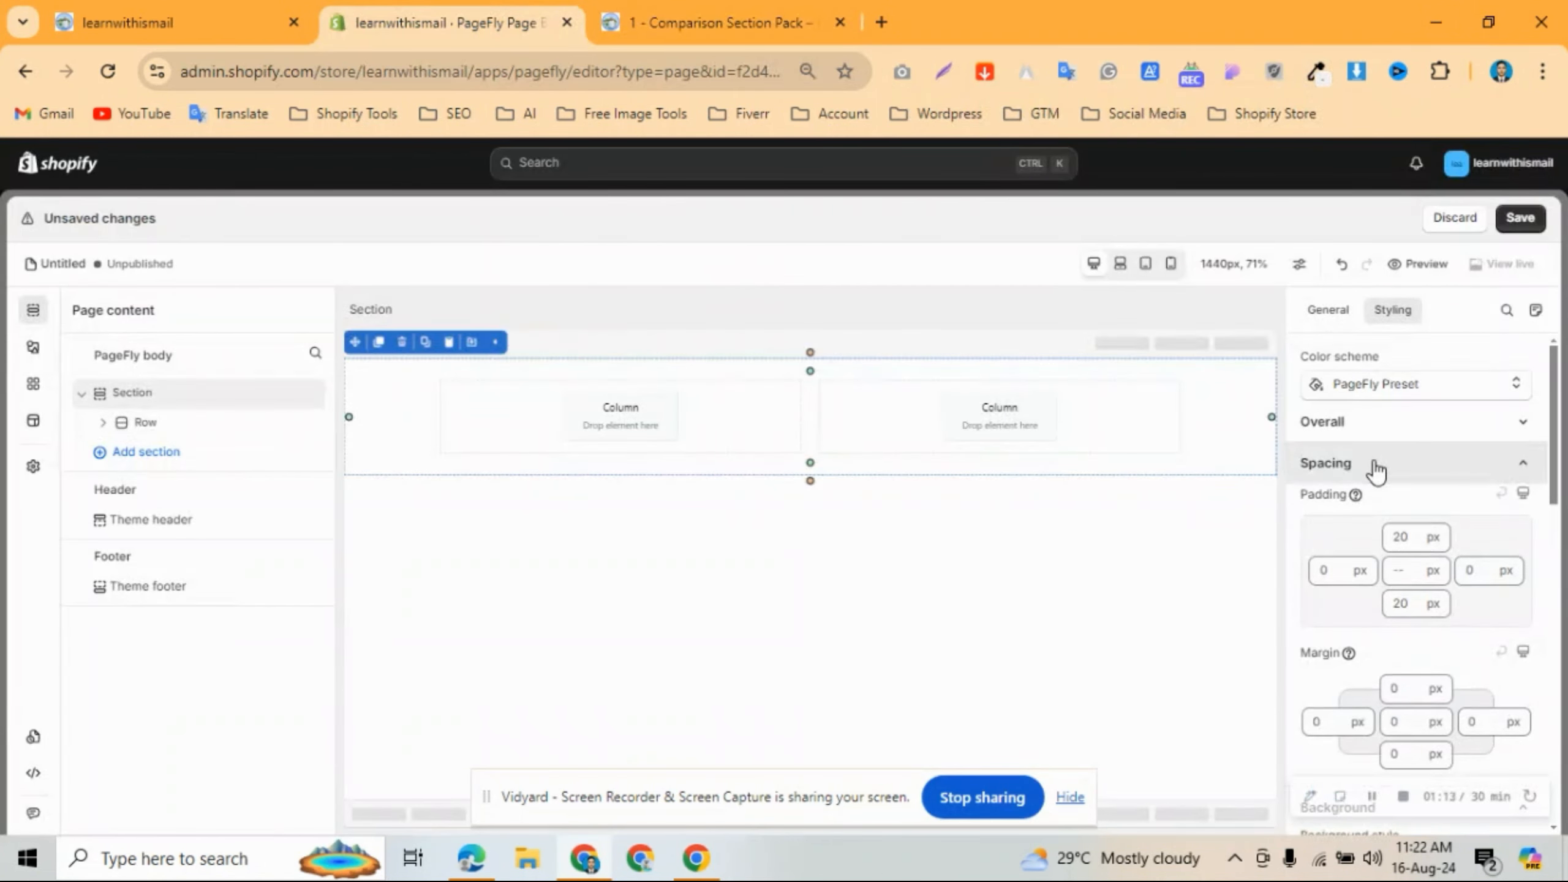
scroll(1376, 470, "down", 7)
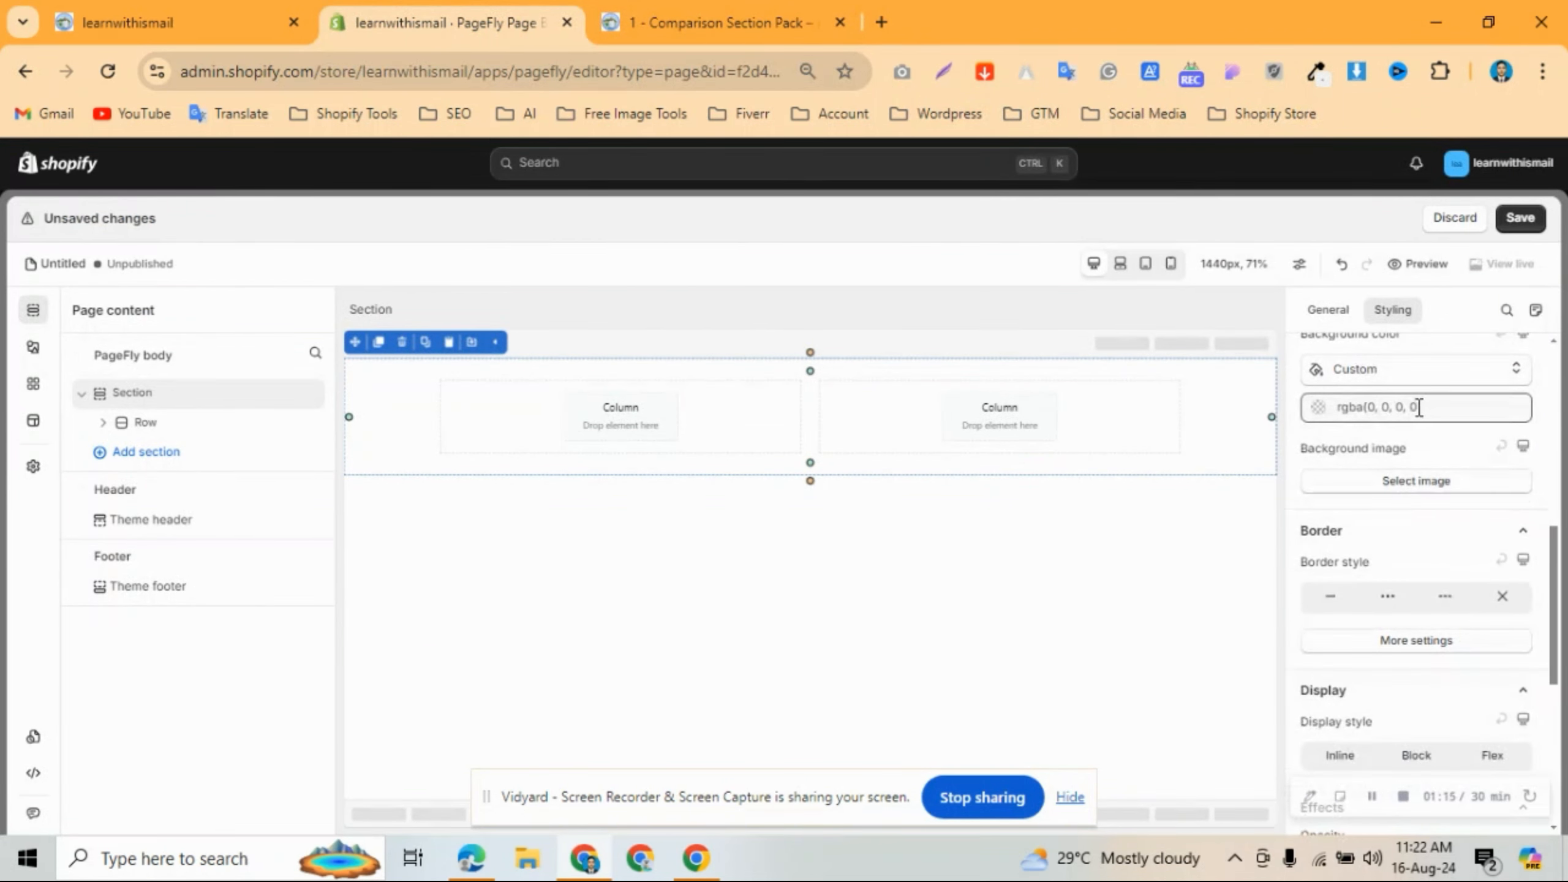
left_click(1418, 408)
key("ctrl+a")
key("ctrl+v")
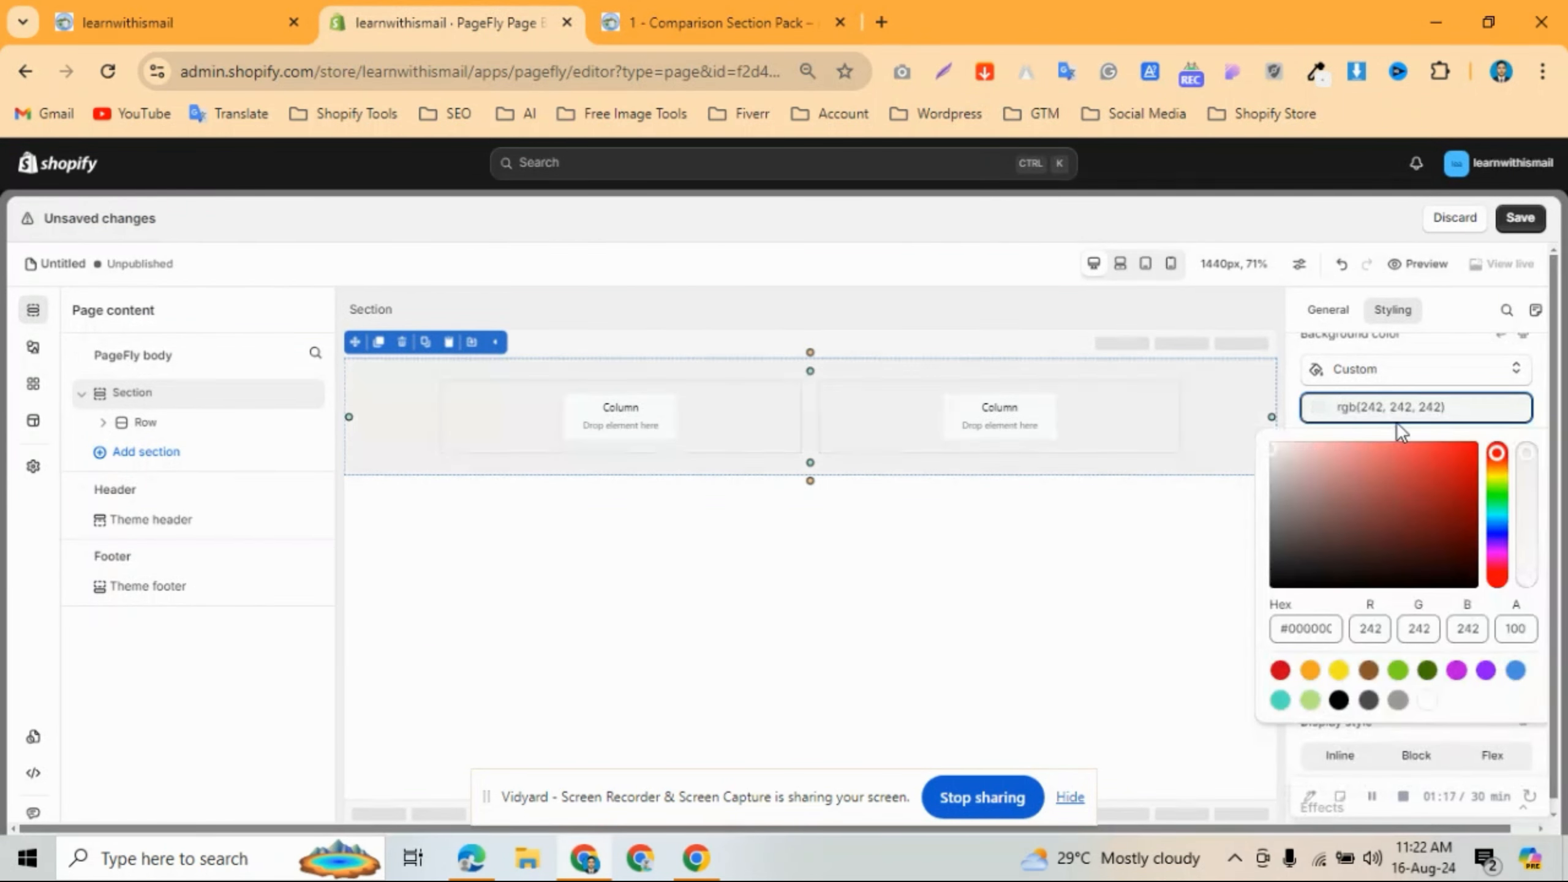
left_click(977, 608)
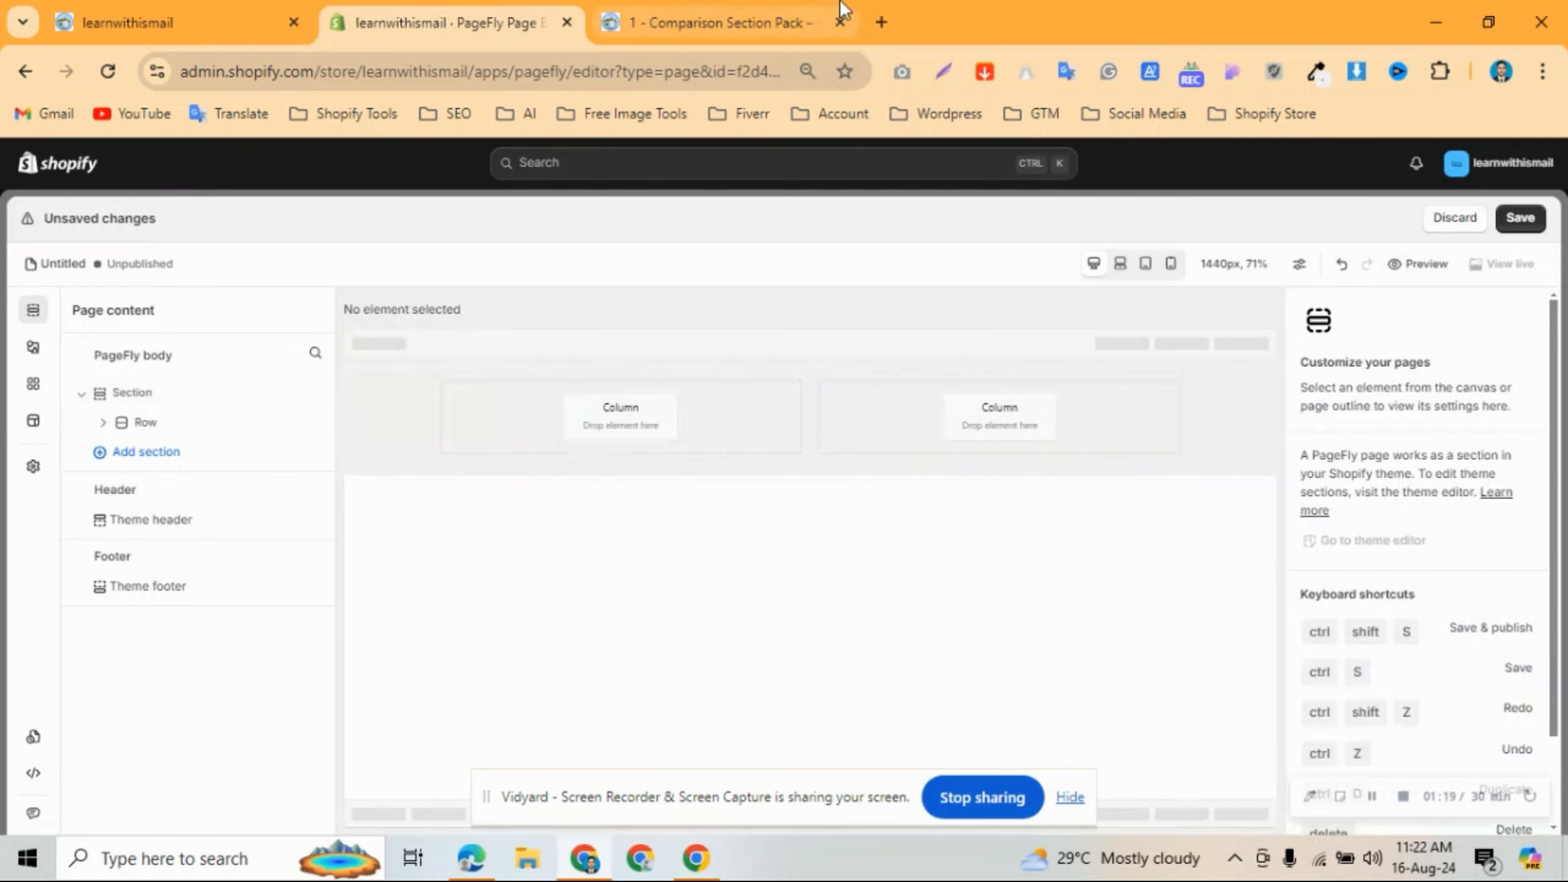
Copy the "Why Do Thousands Of People Choose MindBand™?" heading text from the reference page and return to the page editor.
left_click(710, 18)
left_click_drag(518, 494, 79, 455)
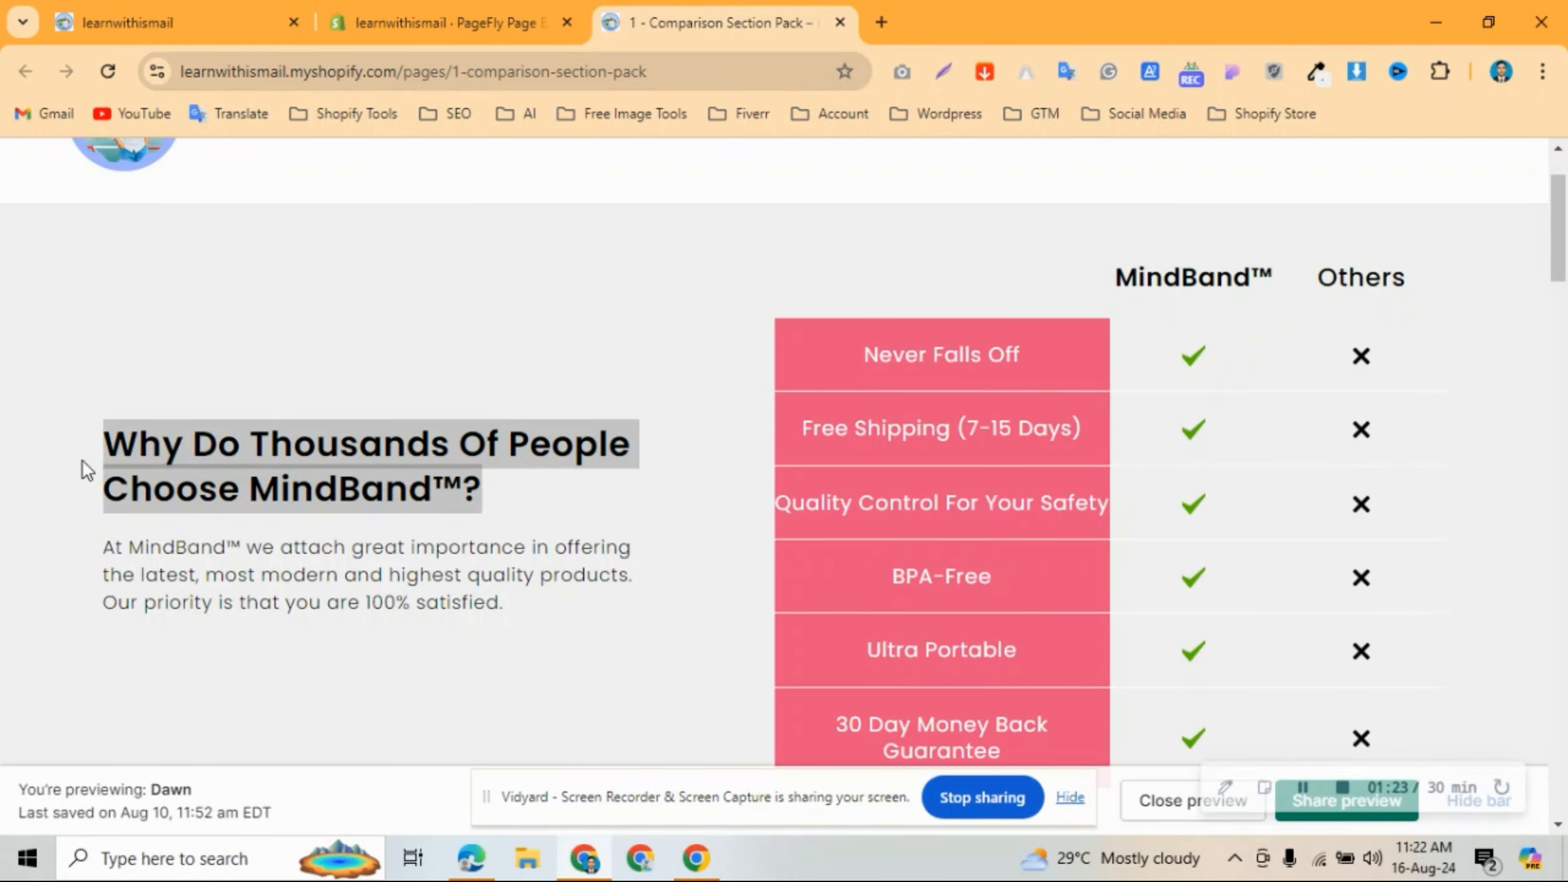
key("ctrl+shift+Tab")
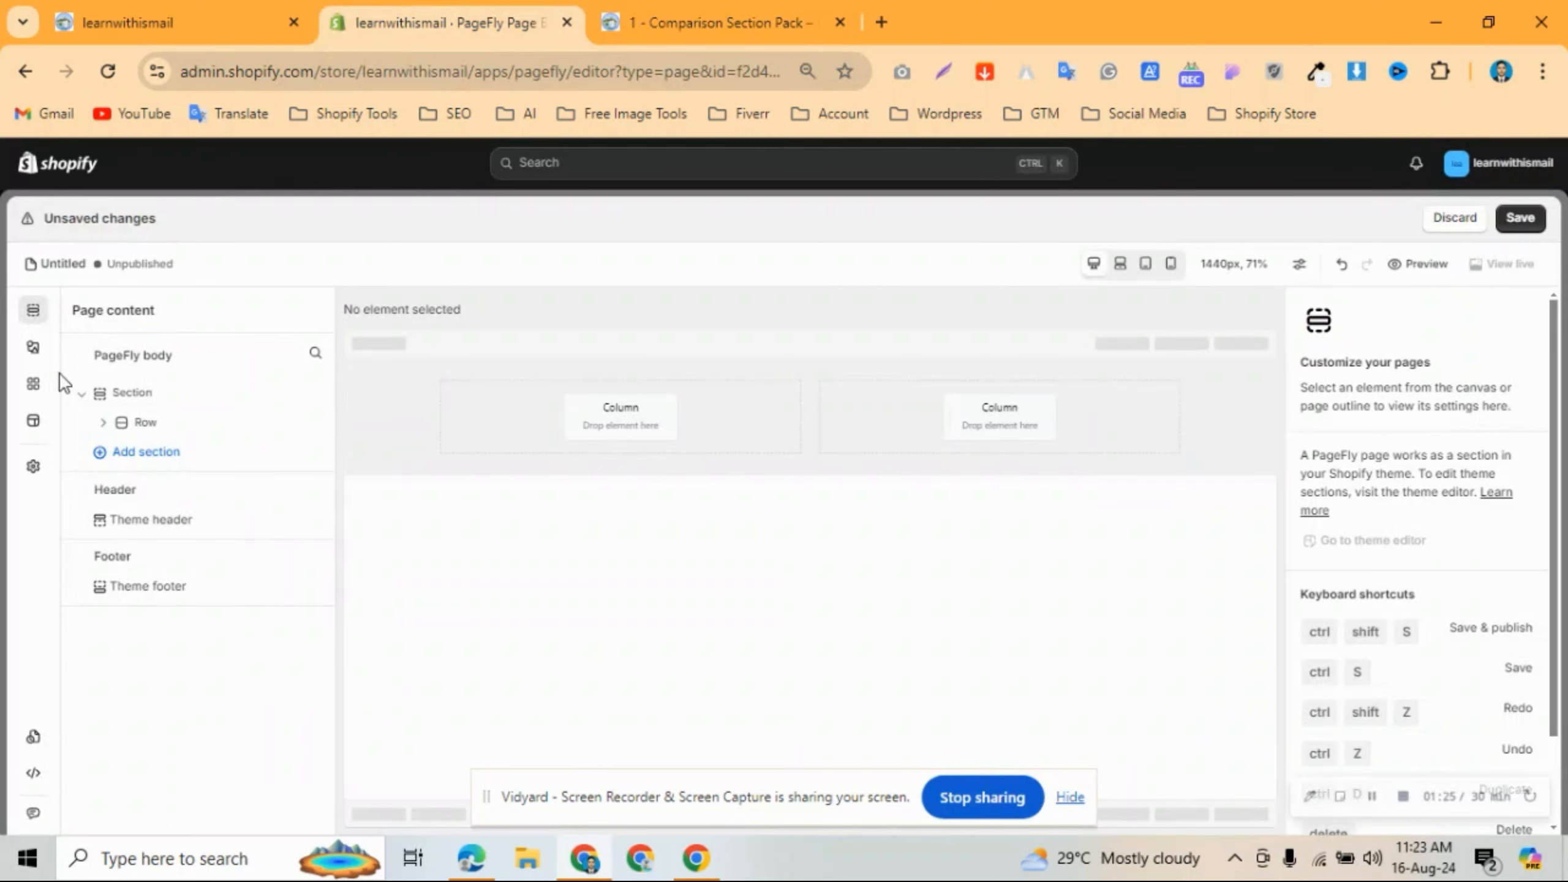
Add a heading element to the first column with the text "Why do thousands of people choose MindBand™?".
left_click(33, 347)
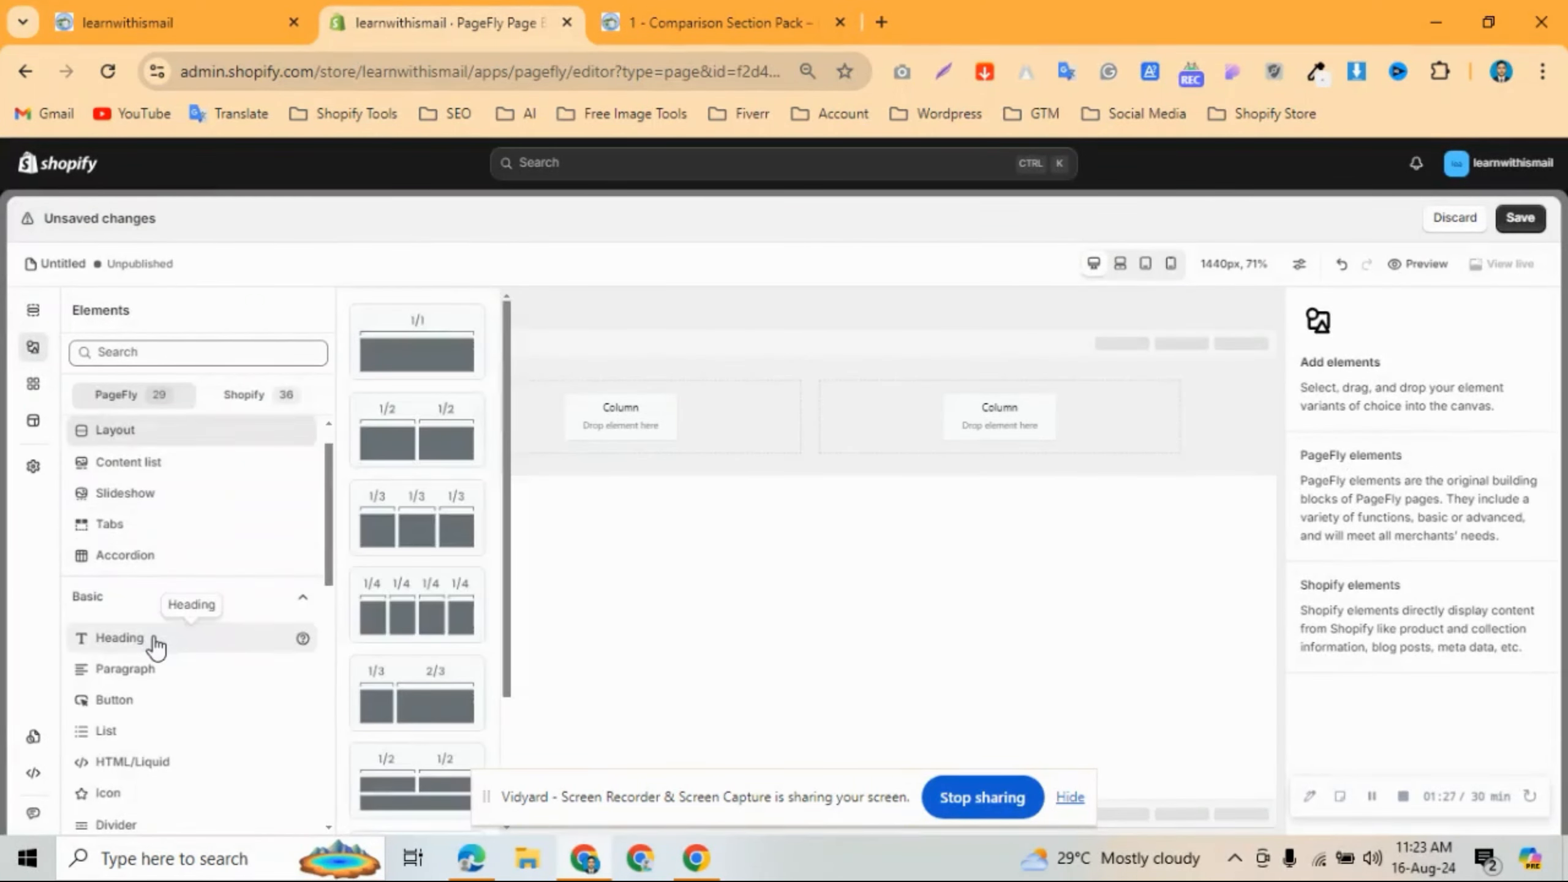
left_click(156, 642)
left_click_drag(413, 343, 490, 419)
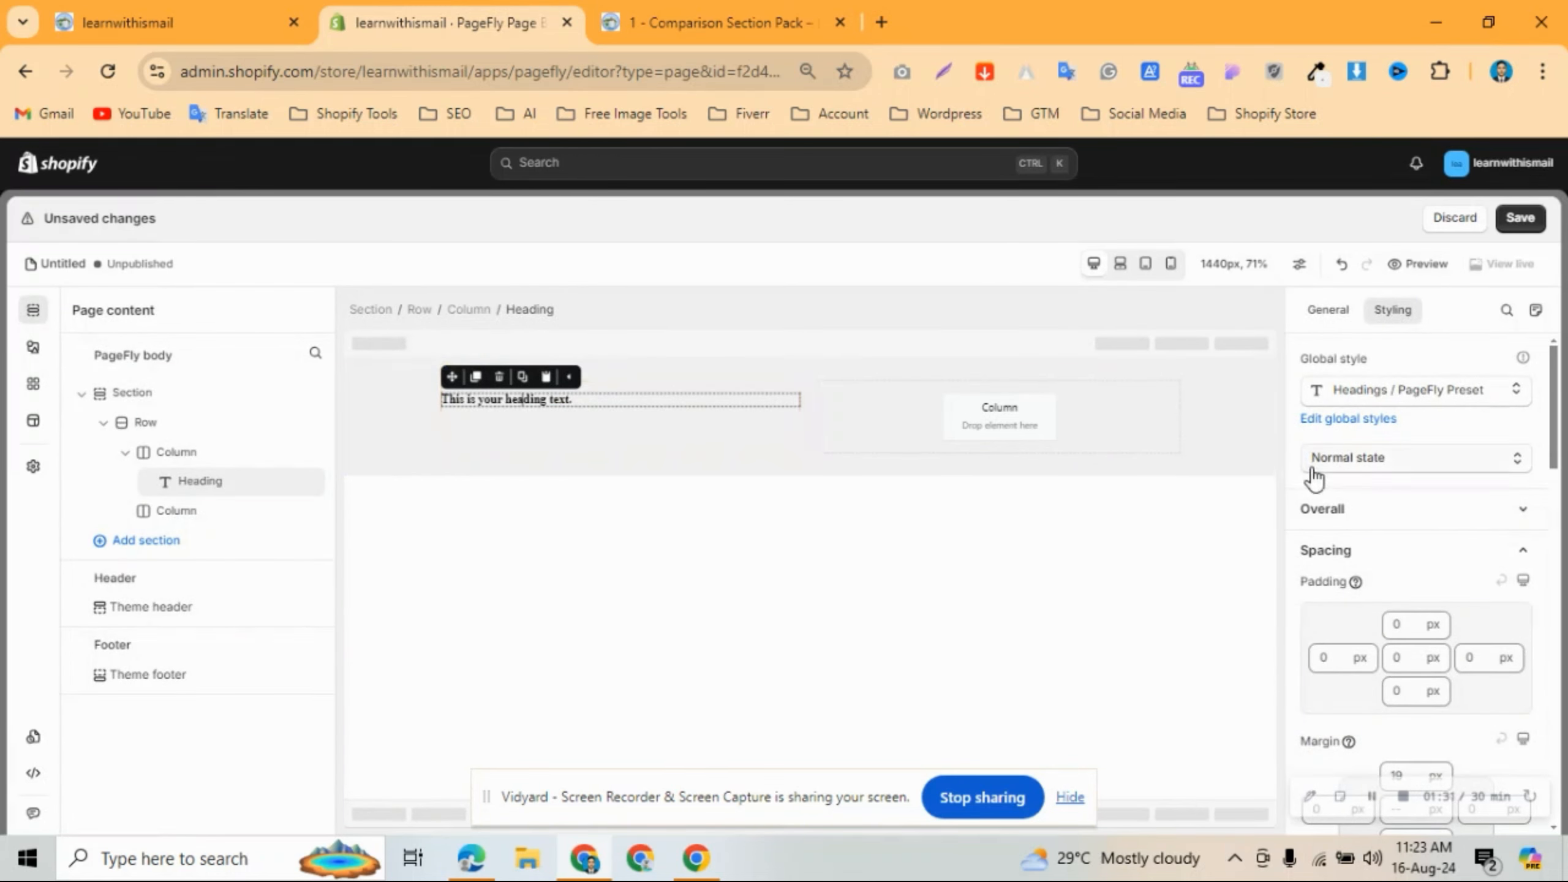
left_click(1328, 310)
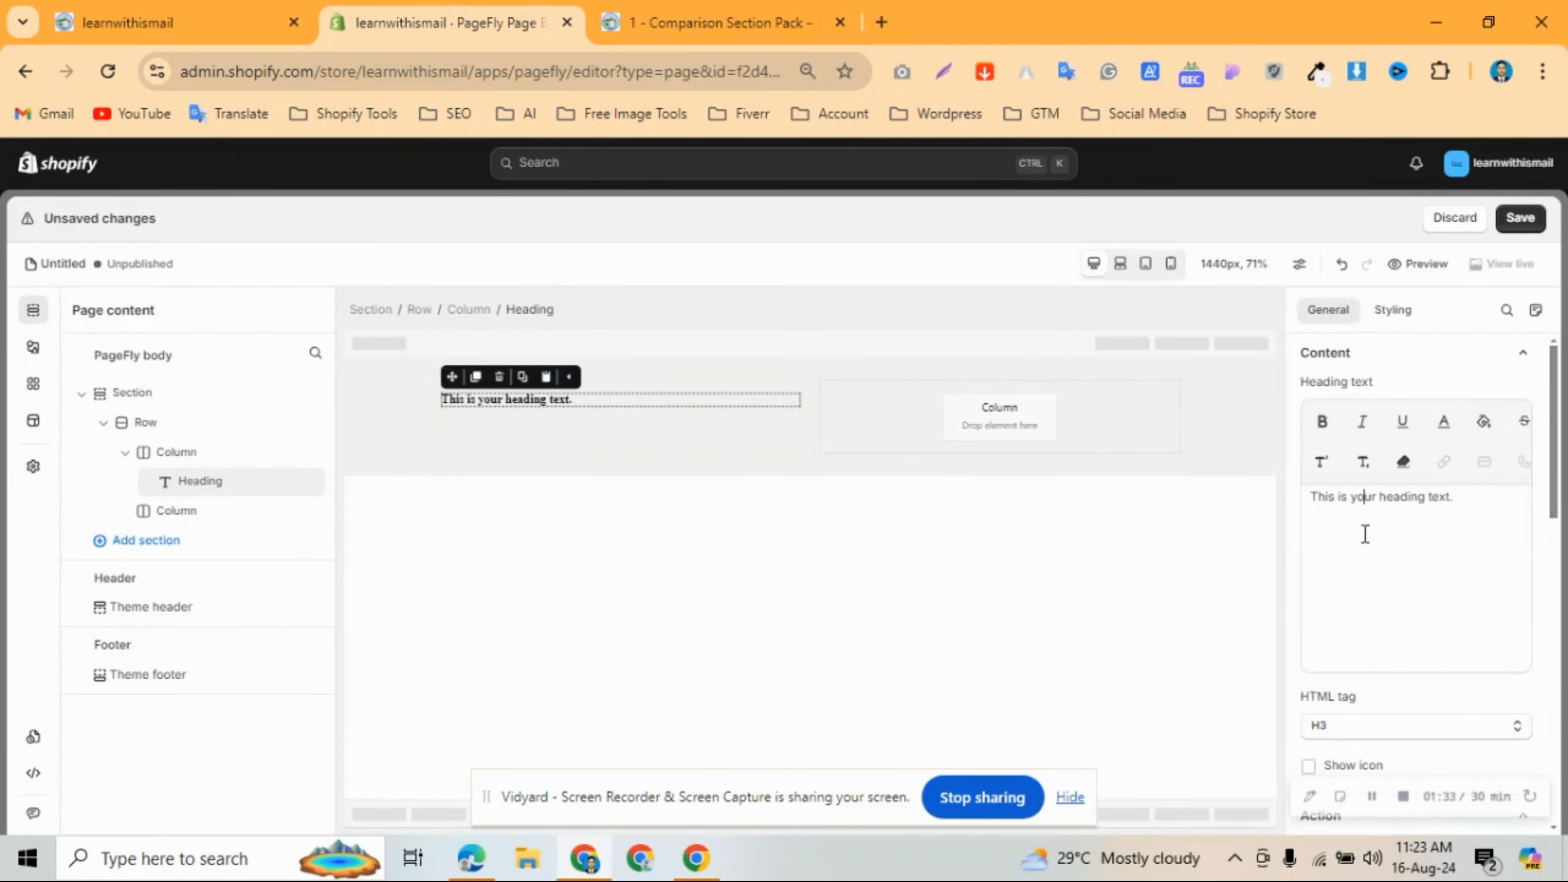
key("ctrl+a")
type("Why do thousands of people choose MindBand™?")
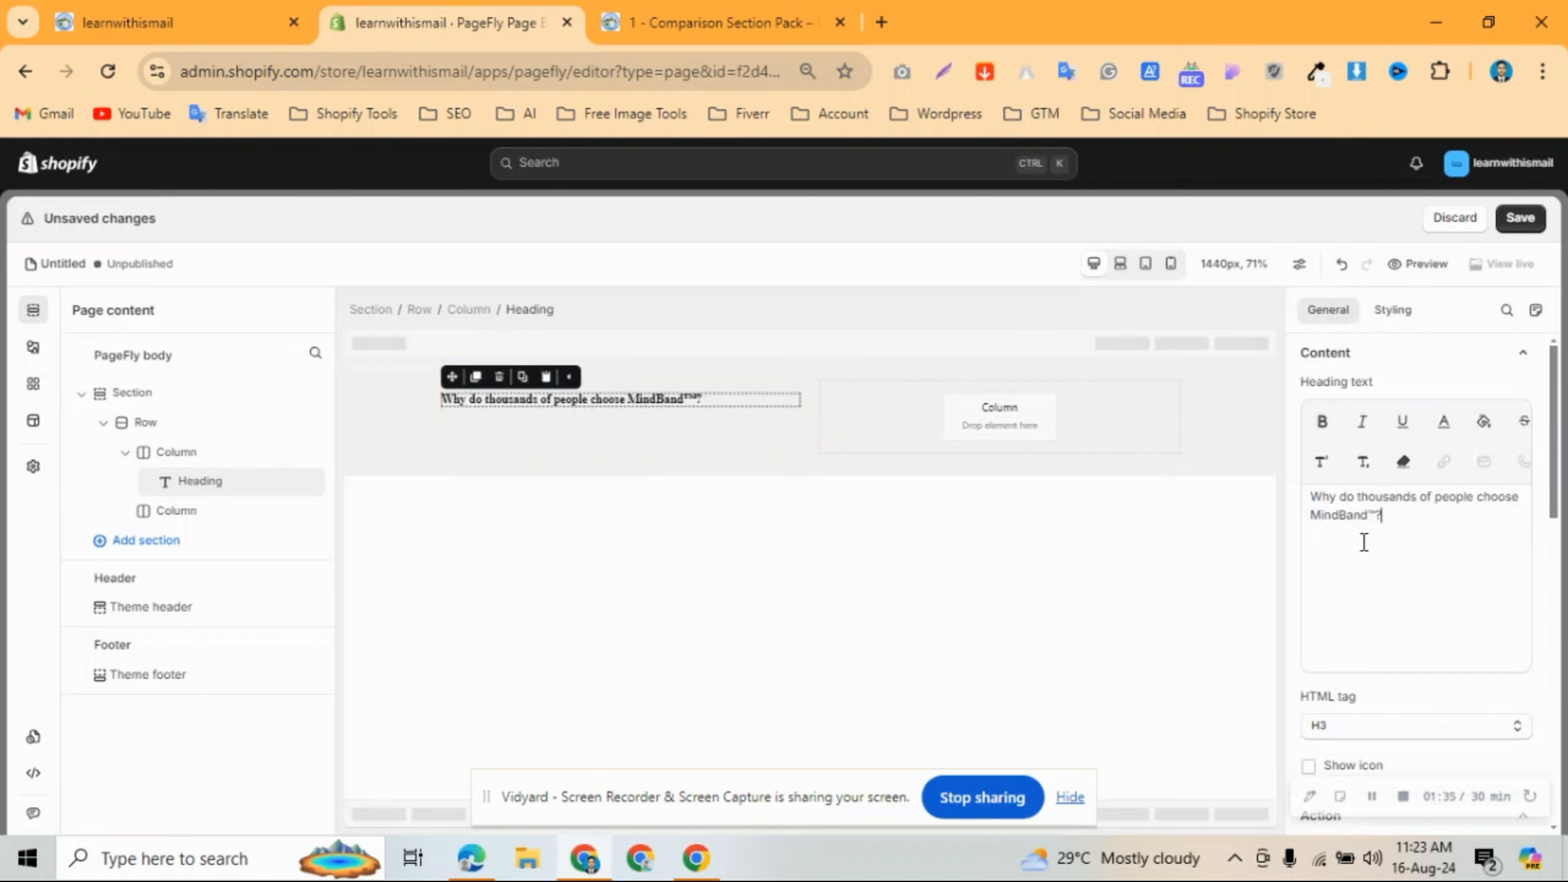
Inspect the font family, weight, size, line height and colour of the reference section's heading with the font identifier extension.
left_click(710, 22)
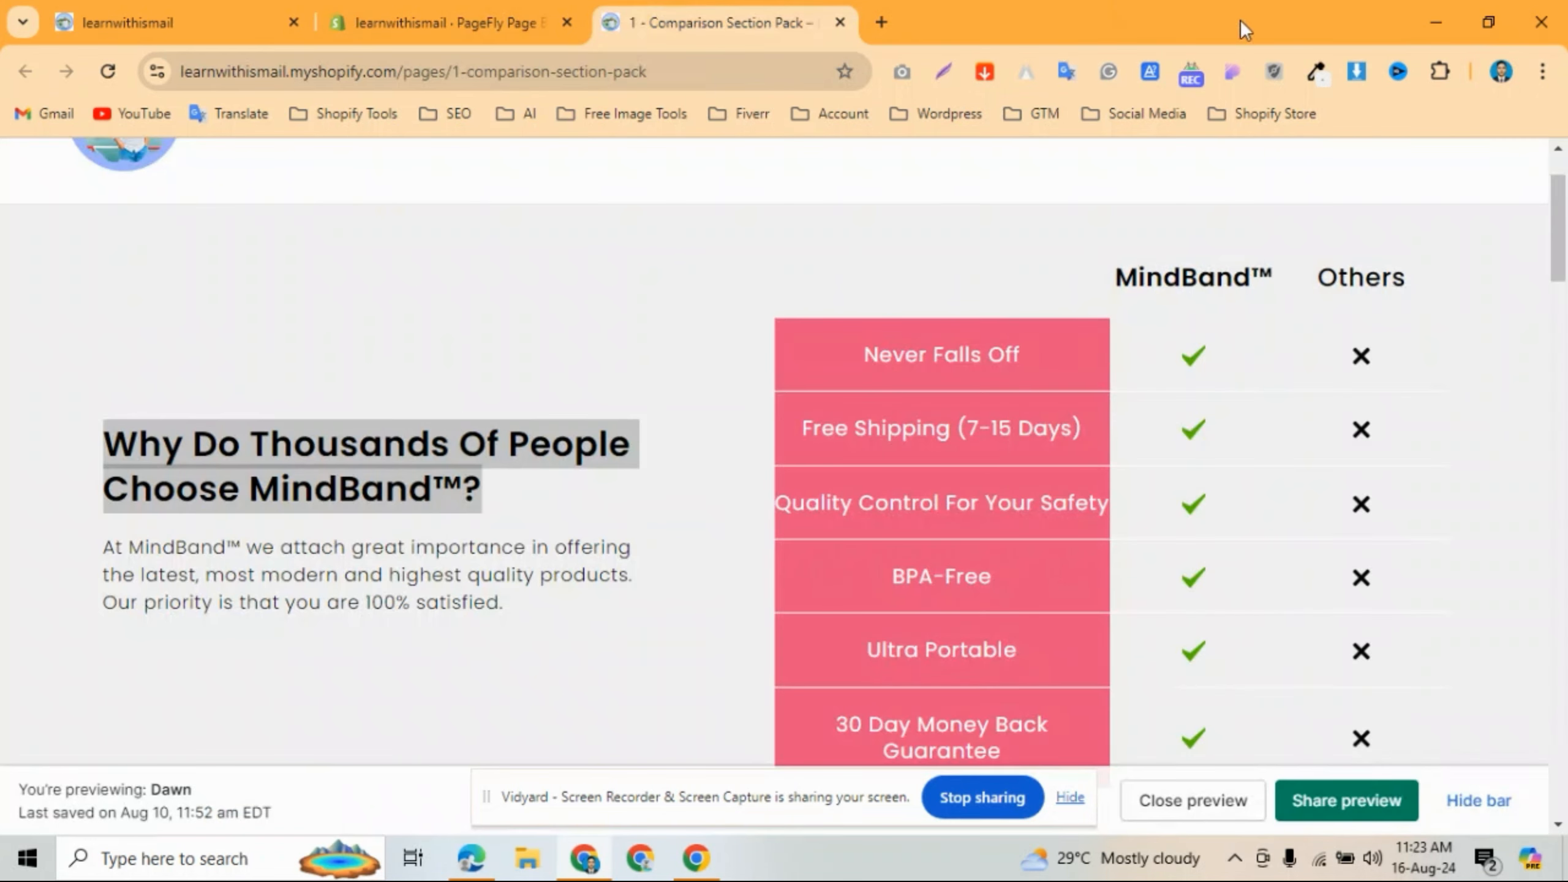
left_click(617, 282)
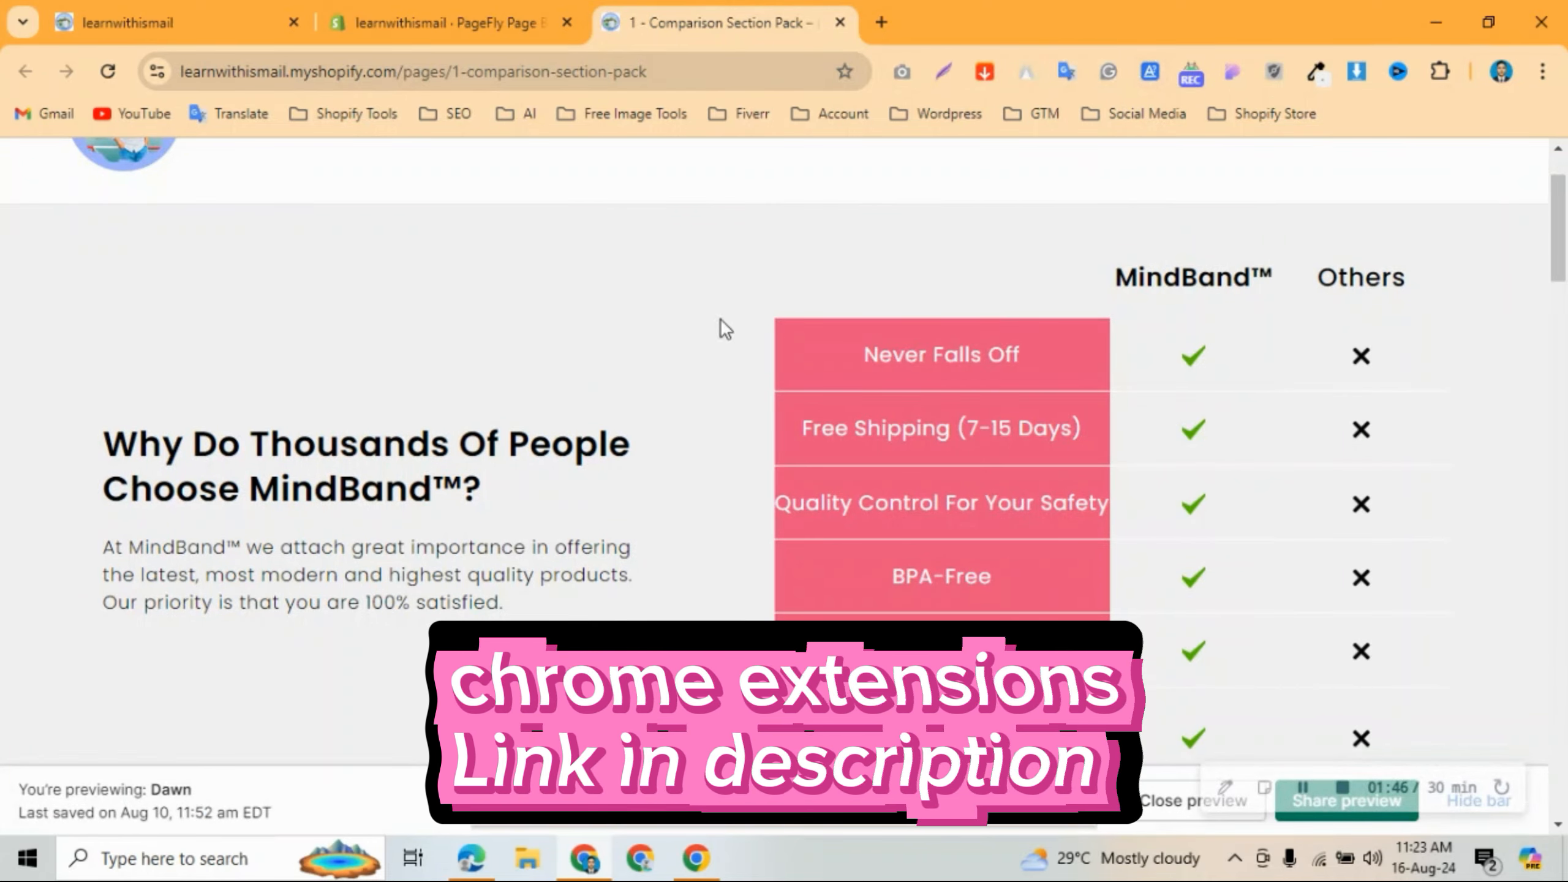
left_click(426, 448)
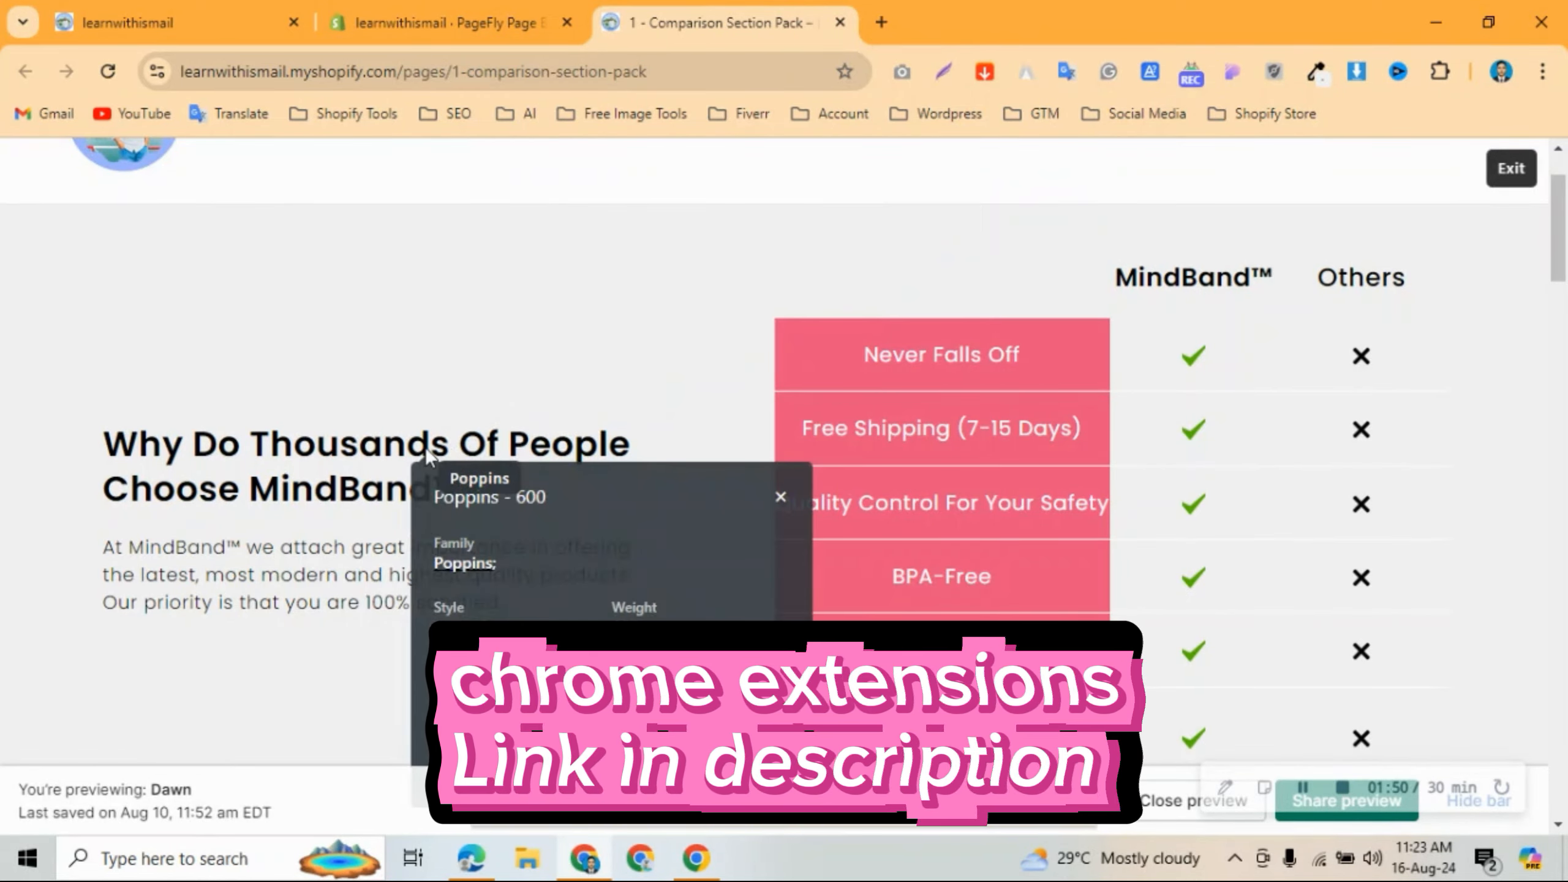
scroll(570, 564, "down", 2)
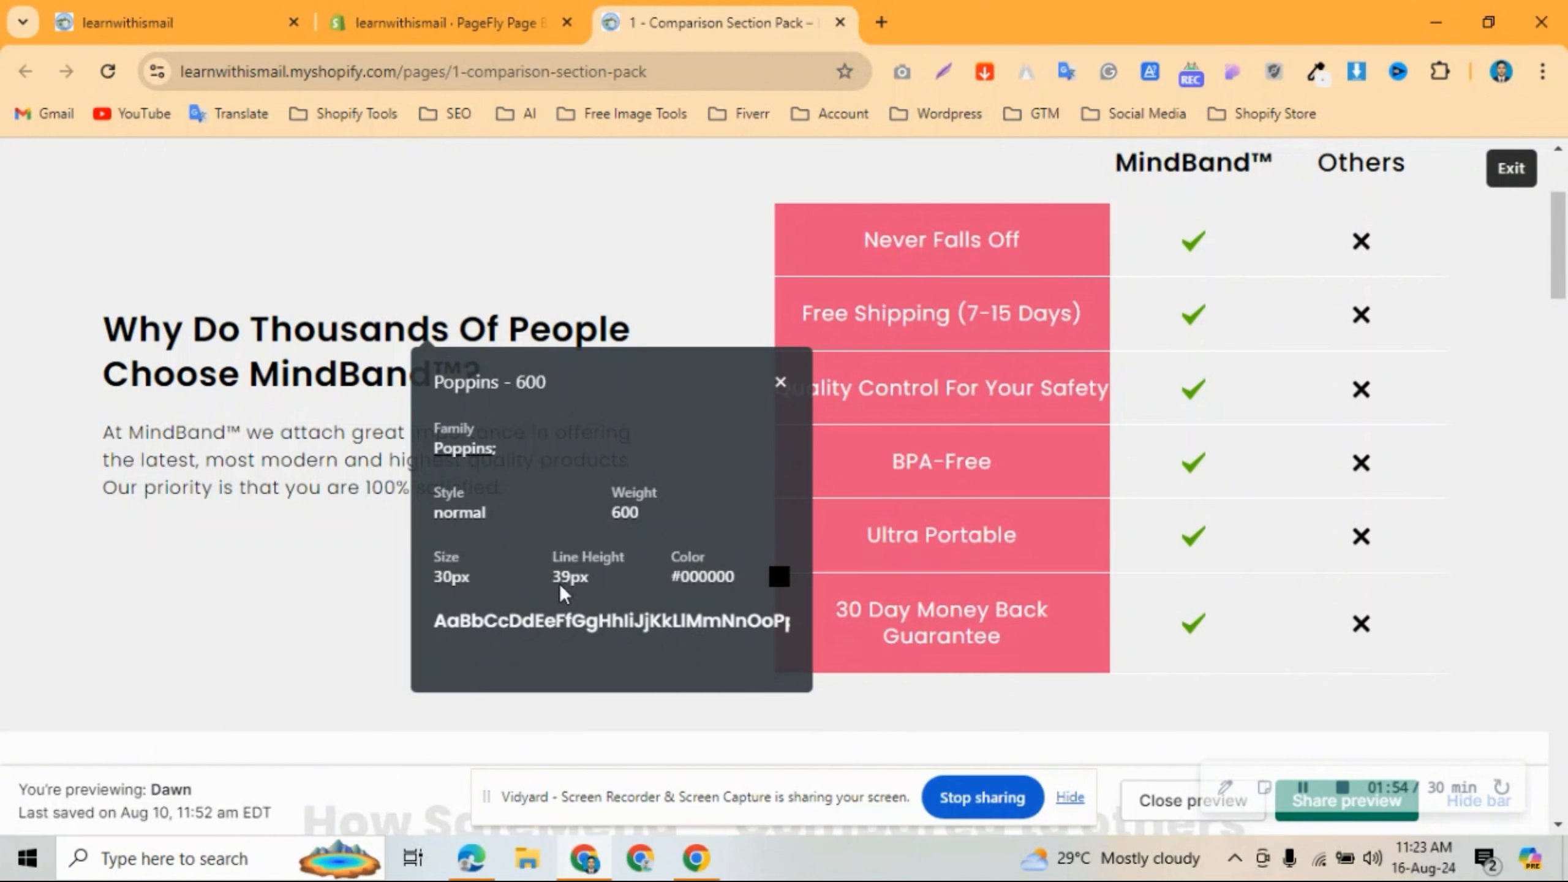
Set the new heading's margin to 0 px on all sides.
left_click(460, 5)
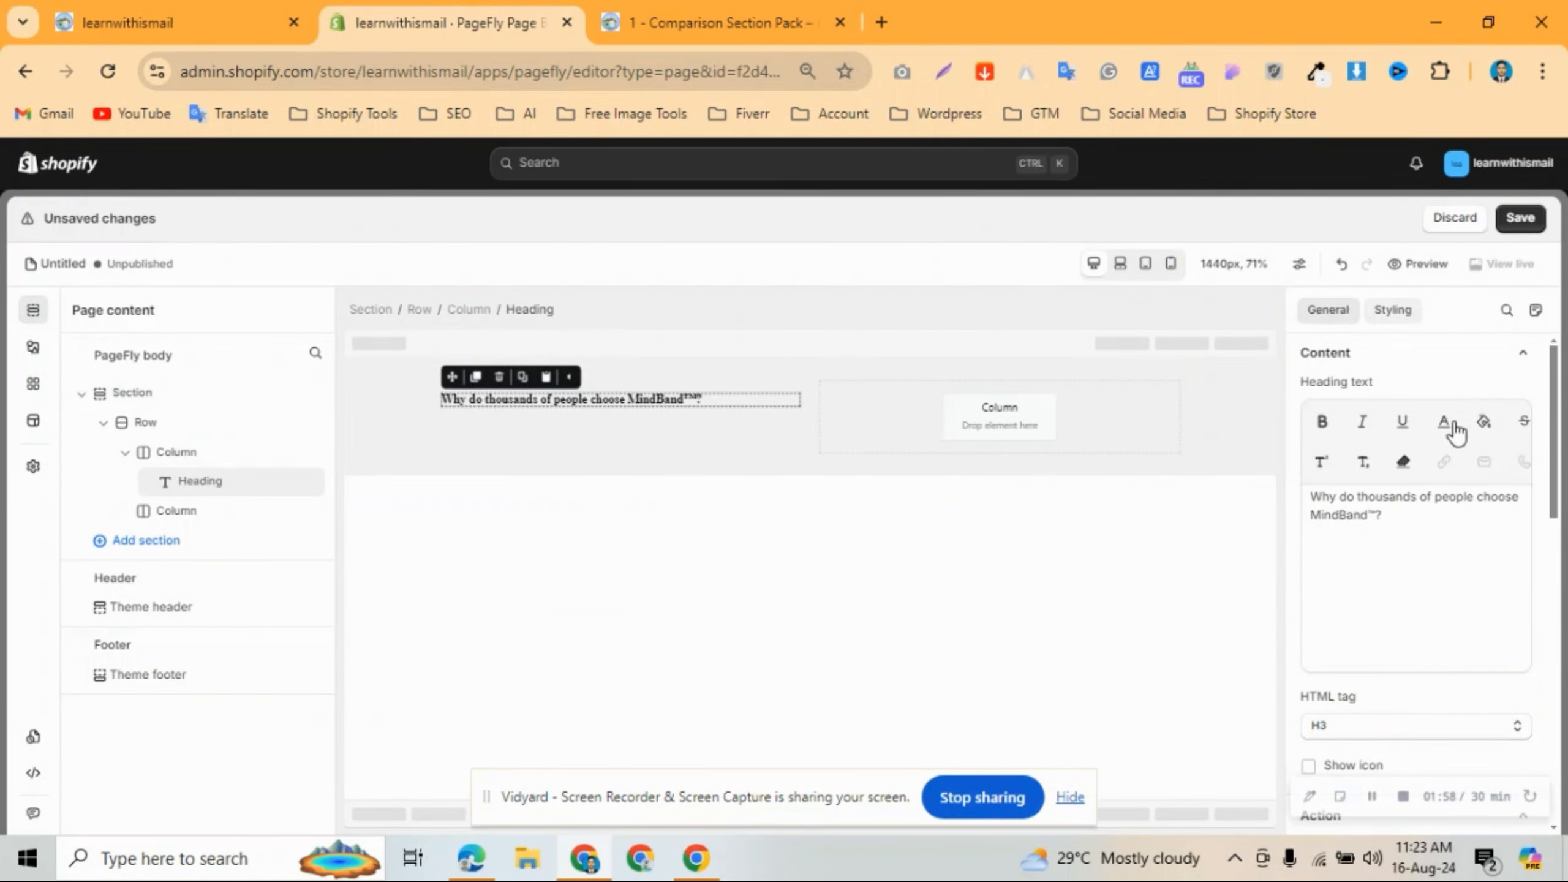
scroll(1389, 561, "down", 5)
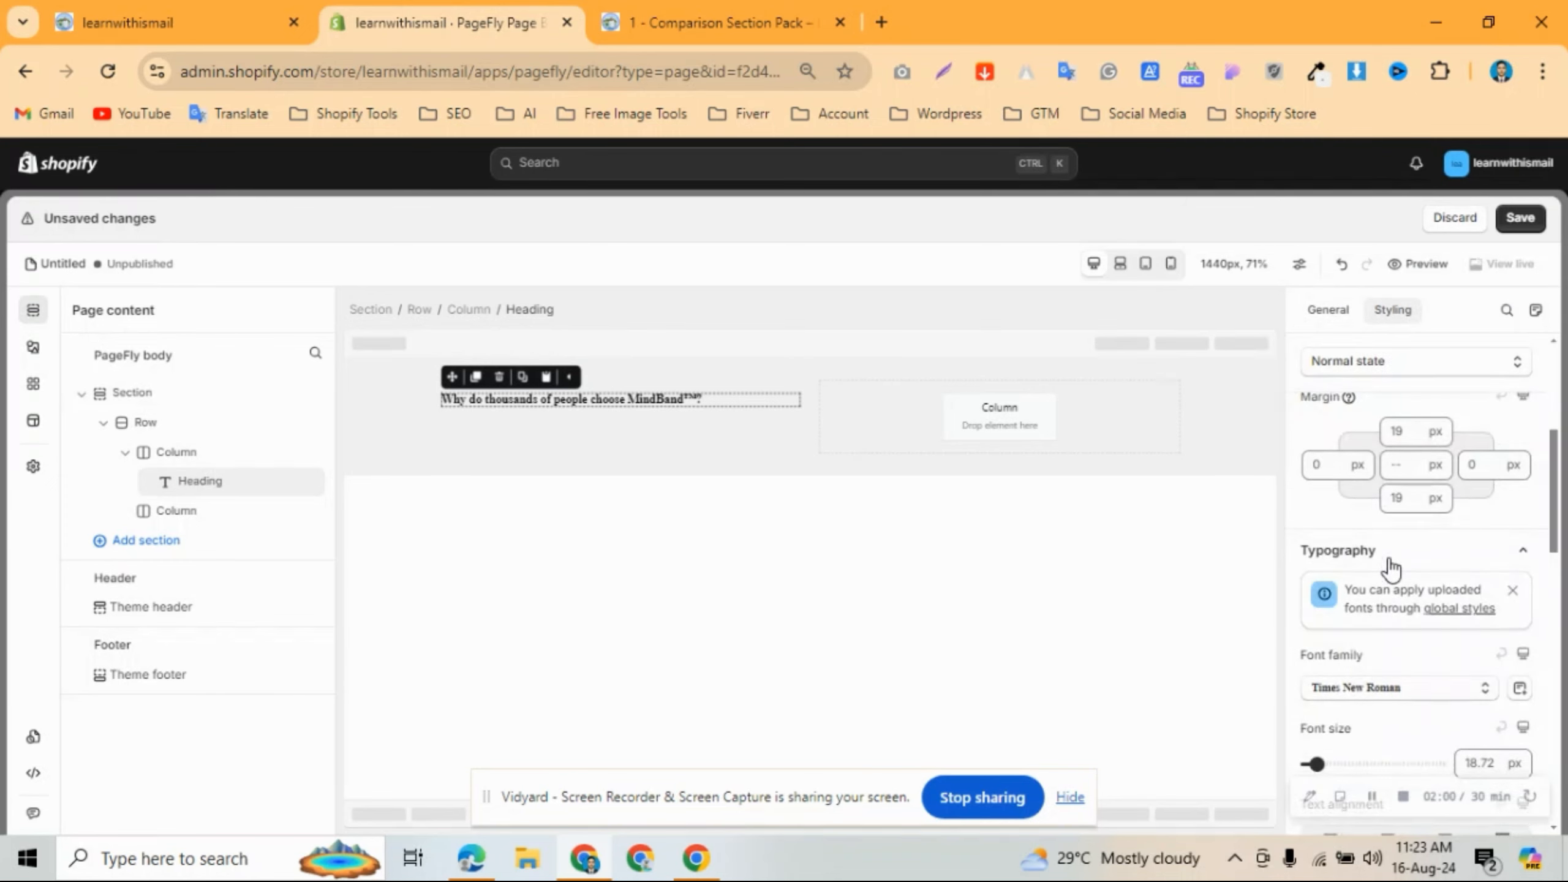
type("0")
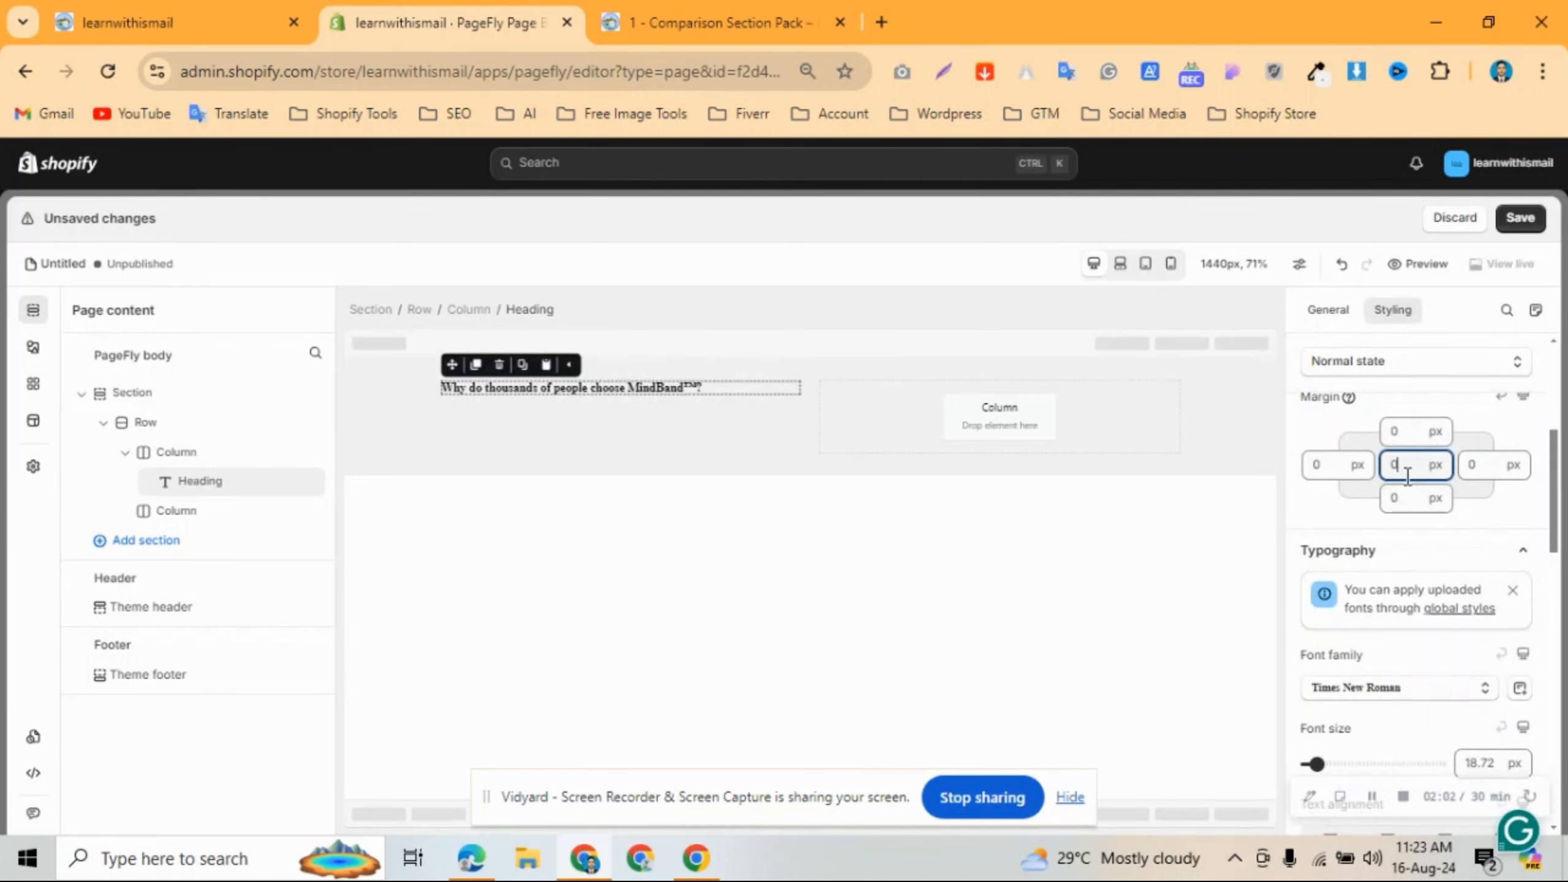
Set the heading's font family to the Google font Poppins.
scroll(1416, 578, "down", 2)
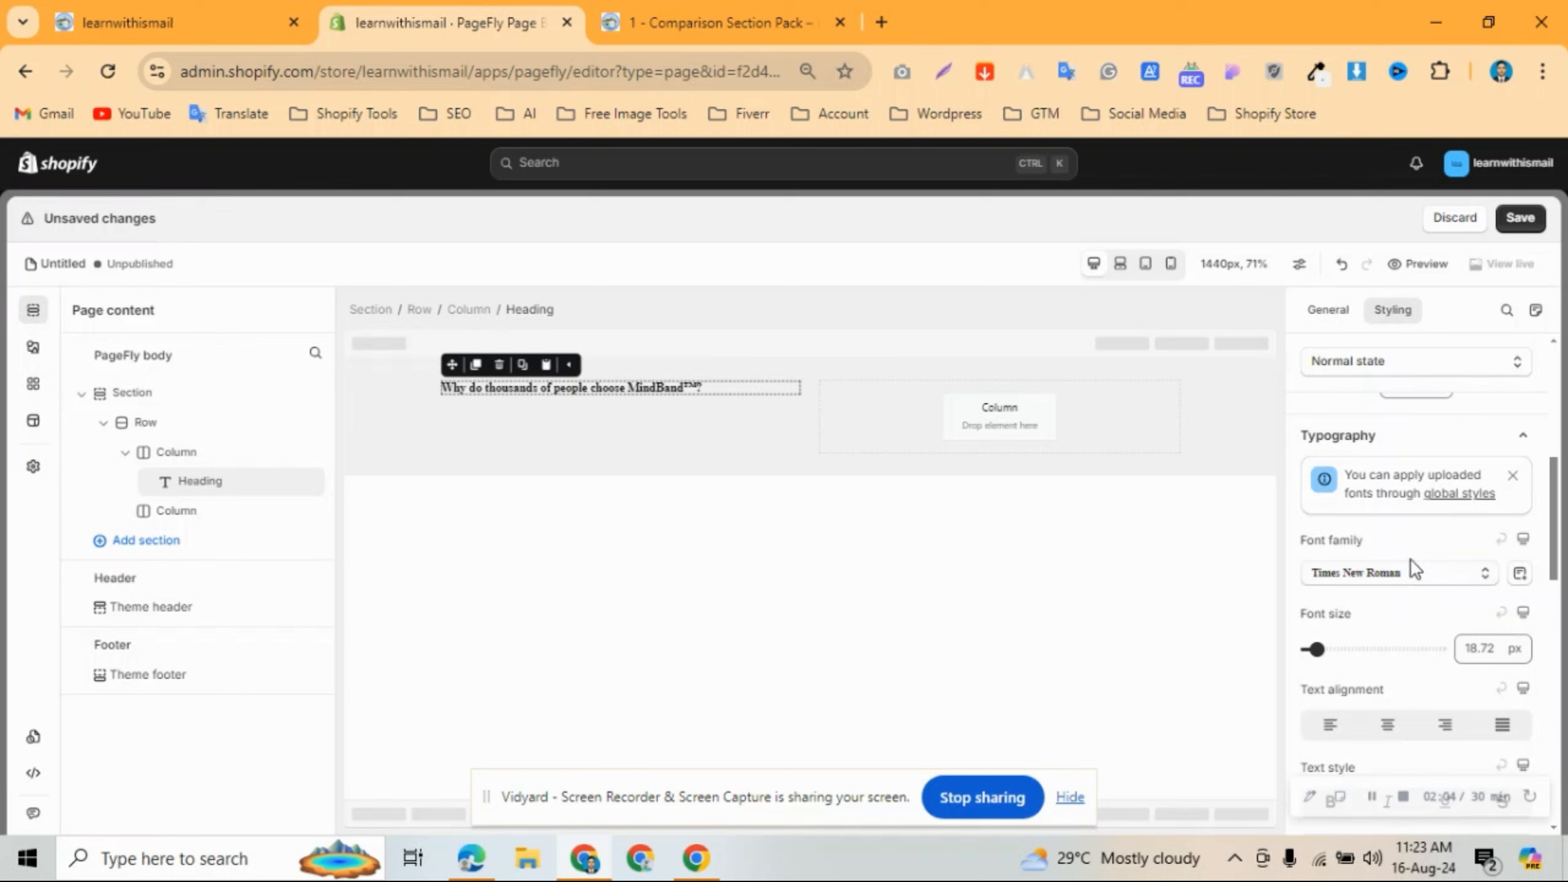
left_click(1411, 572)
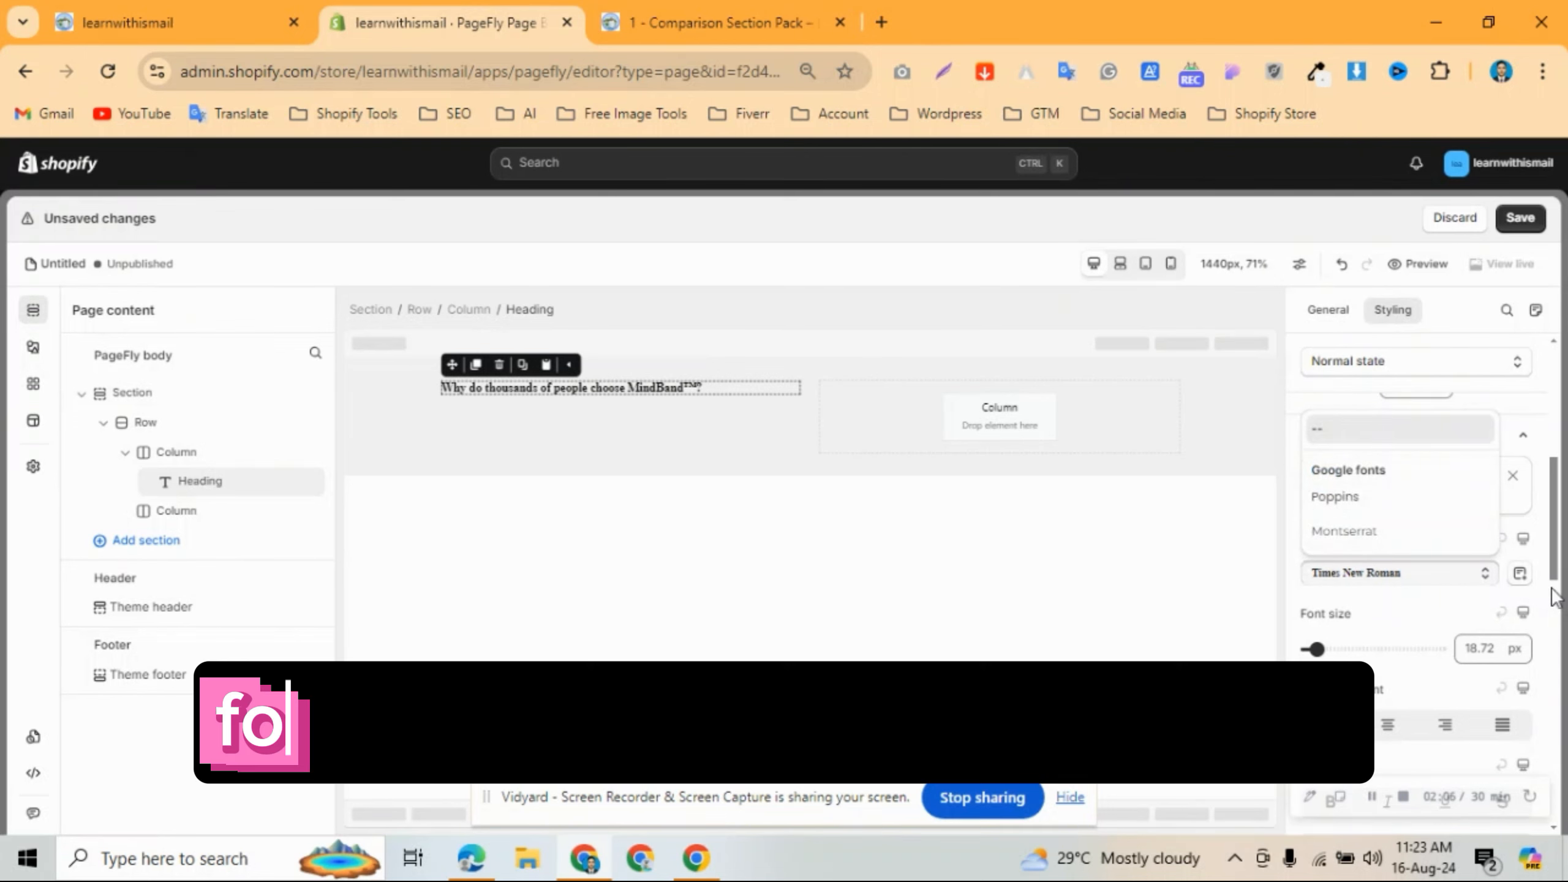
left_click(1520, 572)
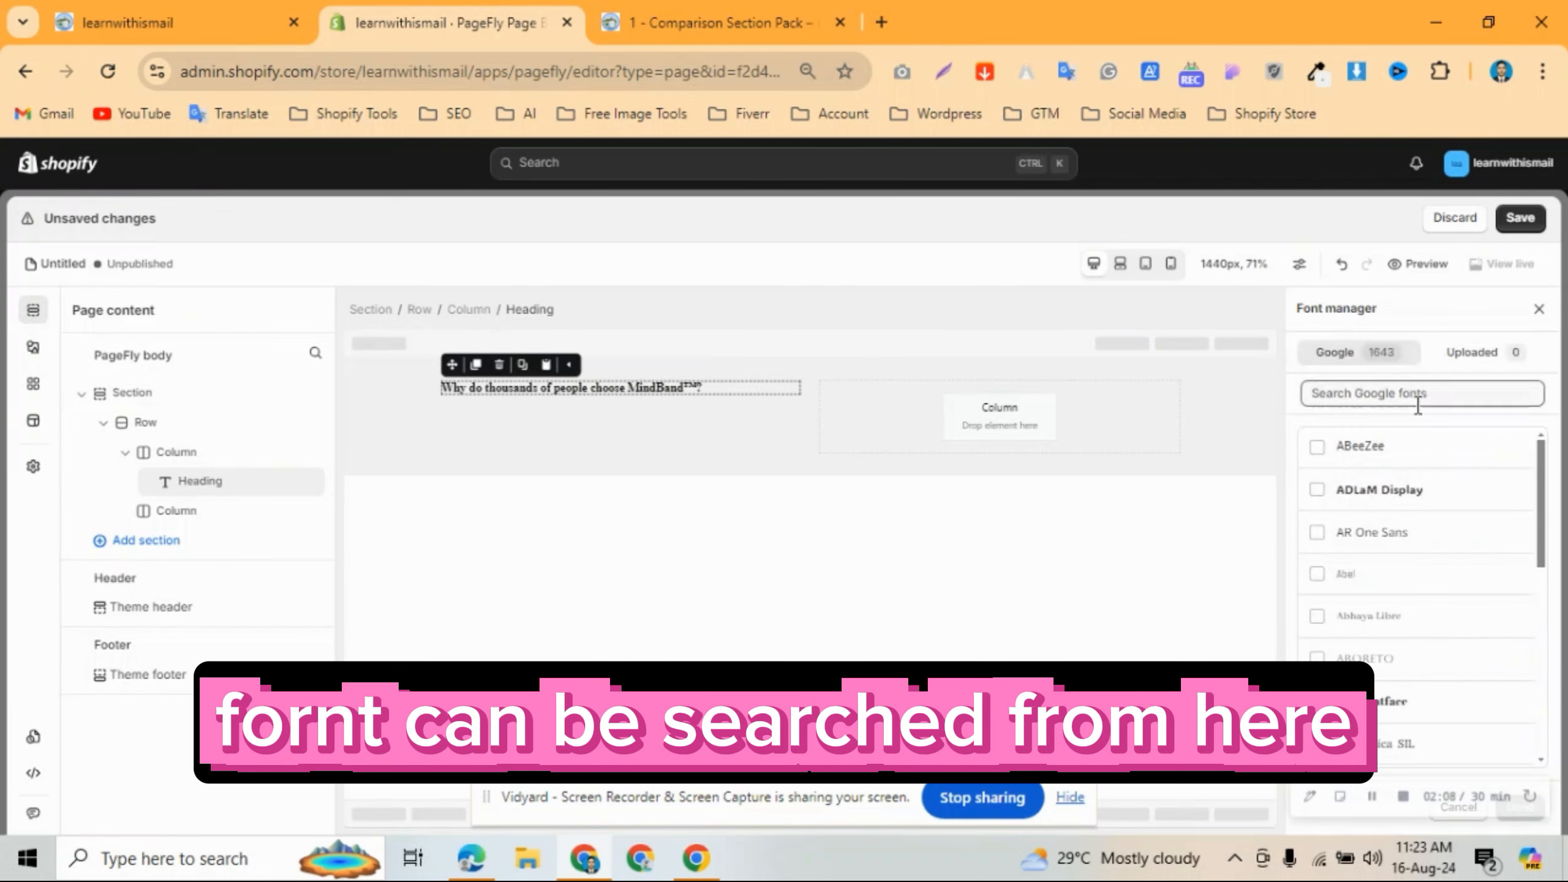
left_click(1538, 309)
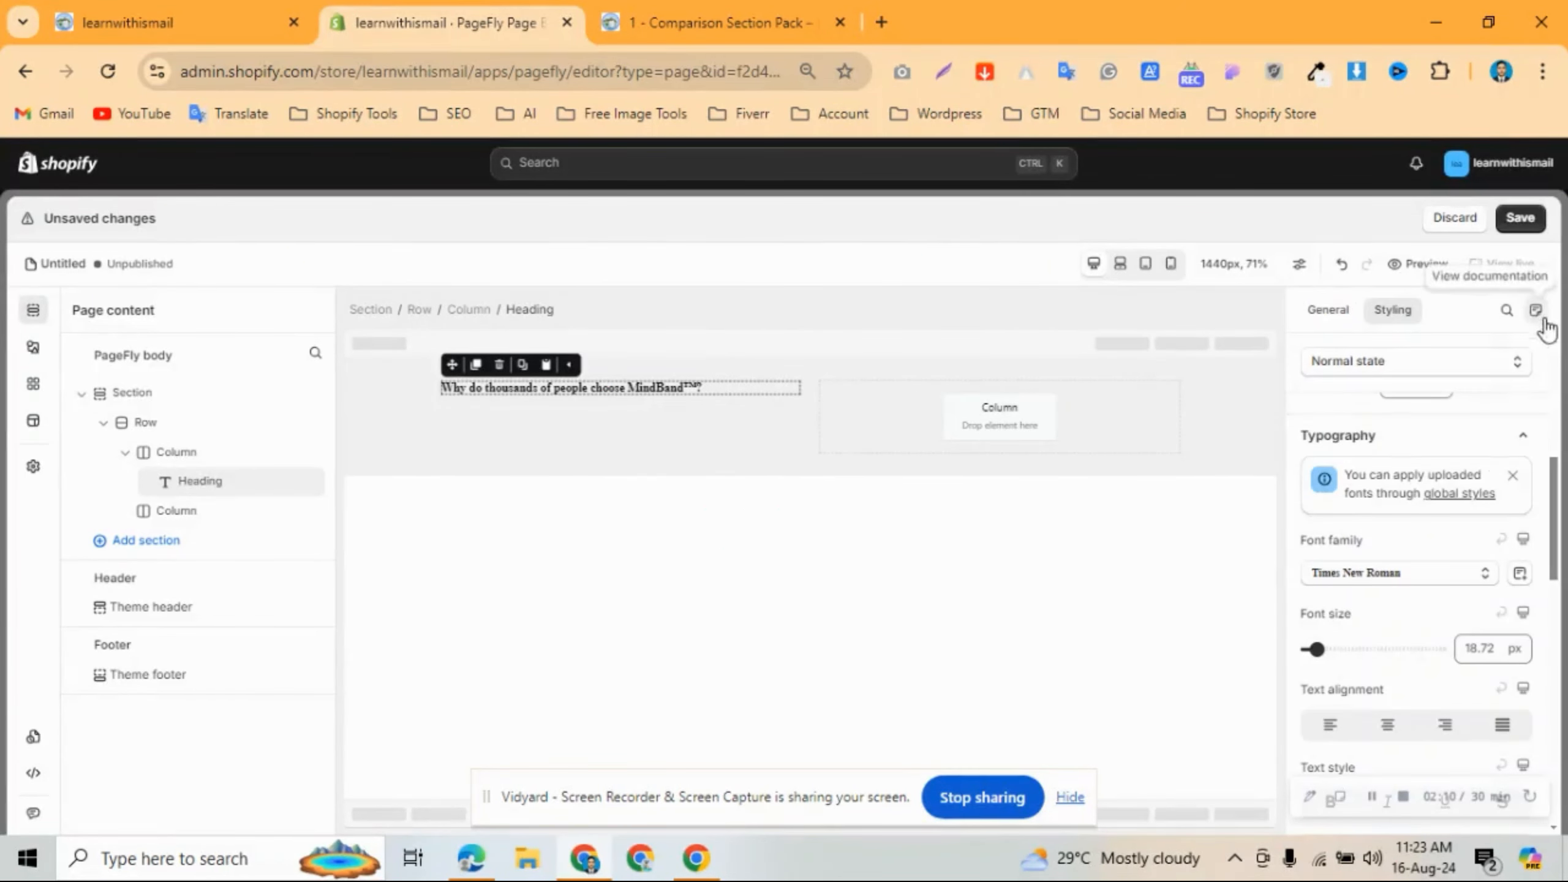
left_click(1414, 574)
left_click(1362, 499)
Set the heading's font size to 30 px and its line height to 39 px.
scroll(1362, 500, "down", 2)
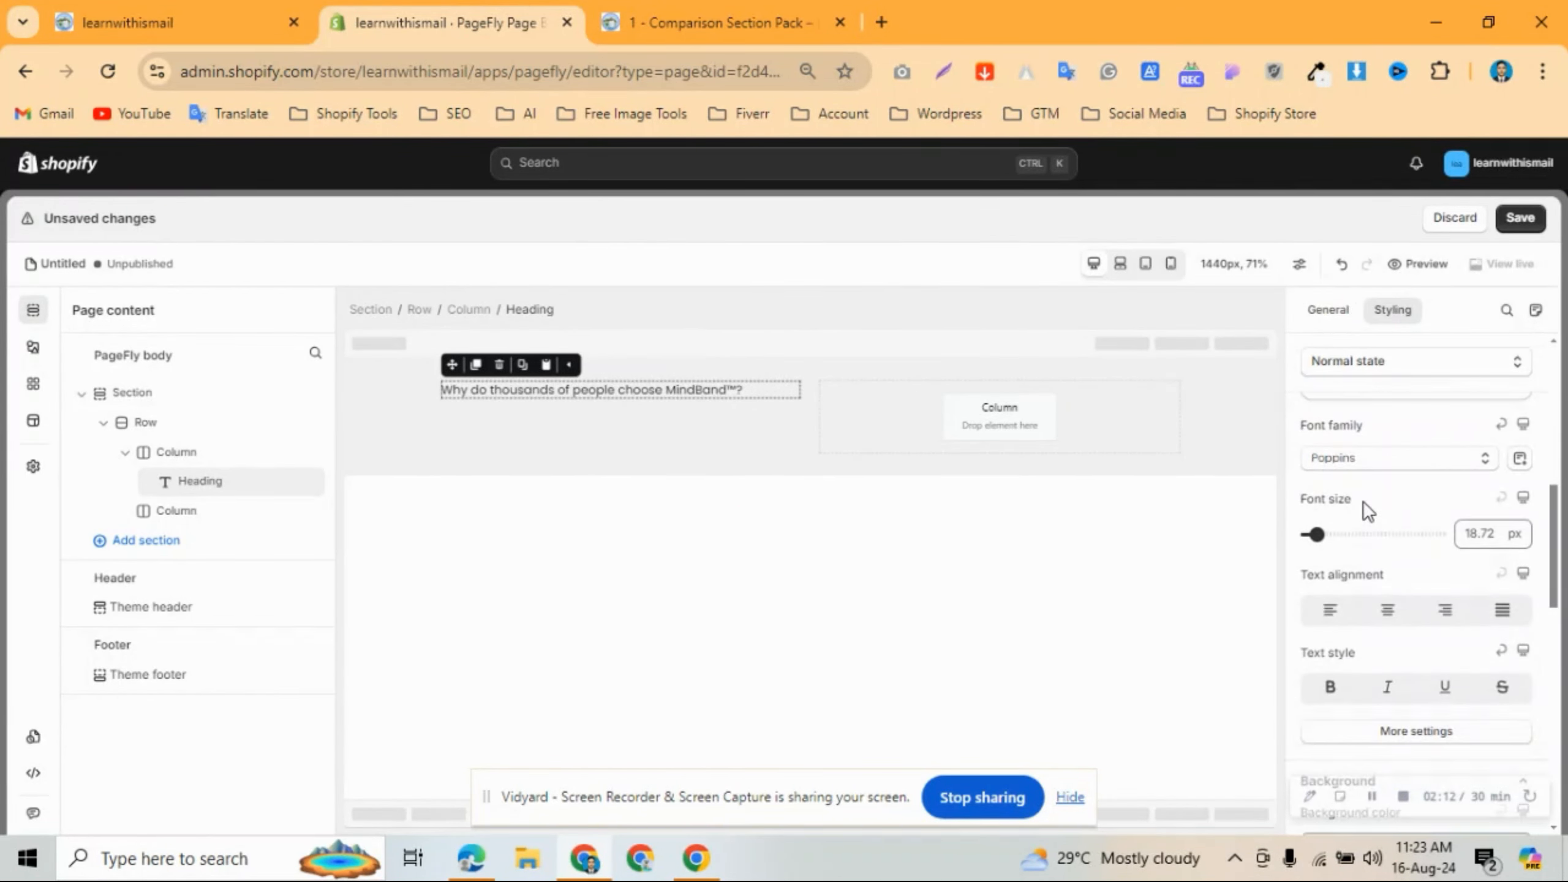
left_click(1484, 531)
key("ctrl+a")
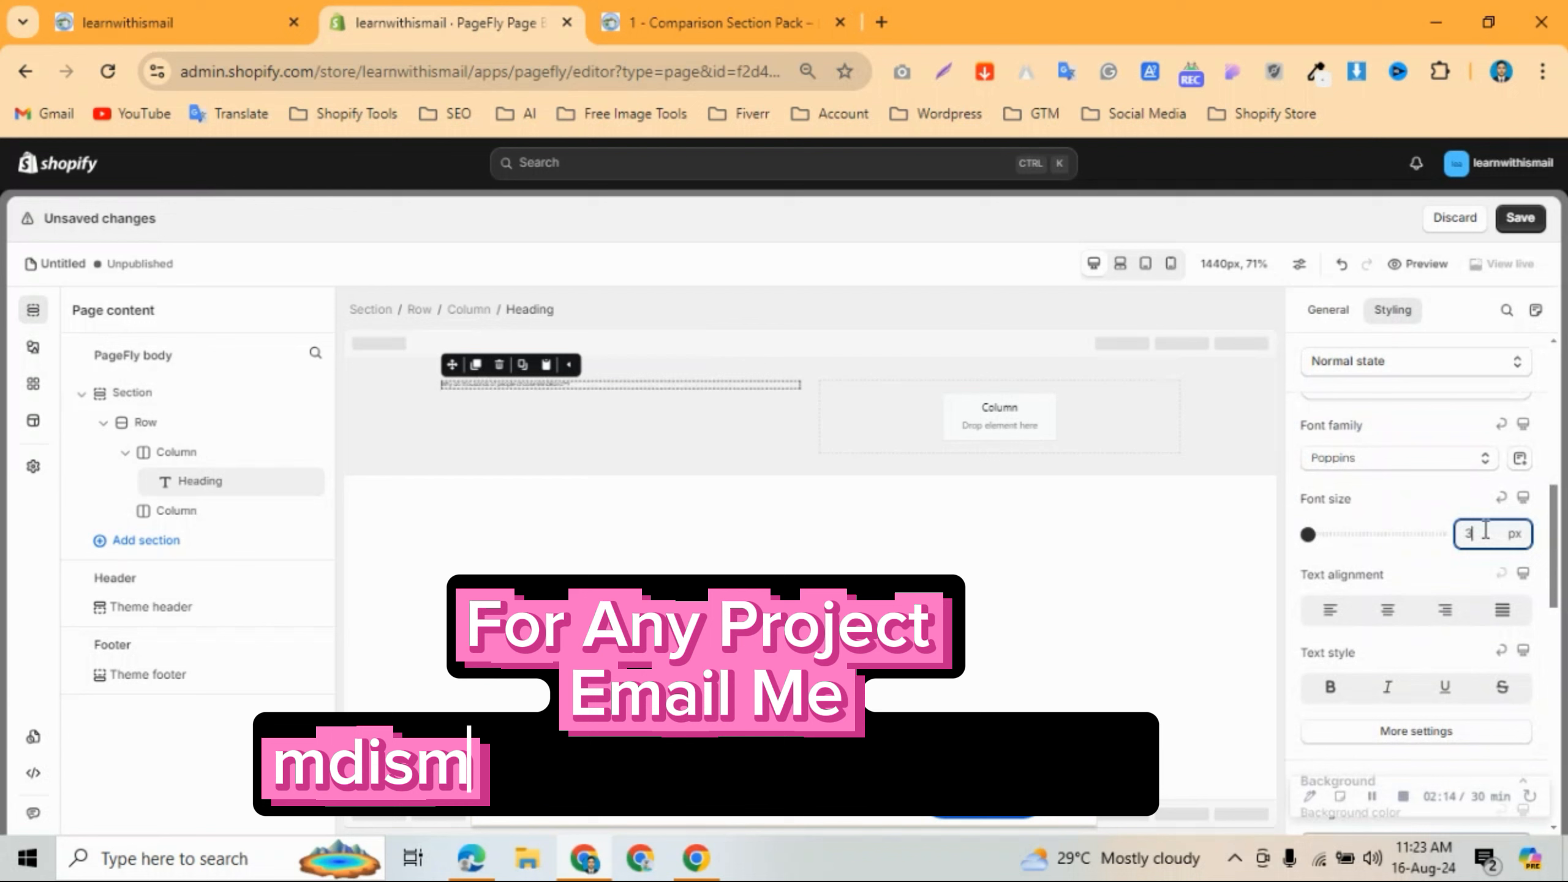
type("30")
left_click(1409, 734)
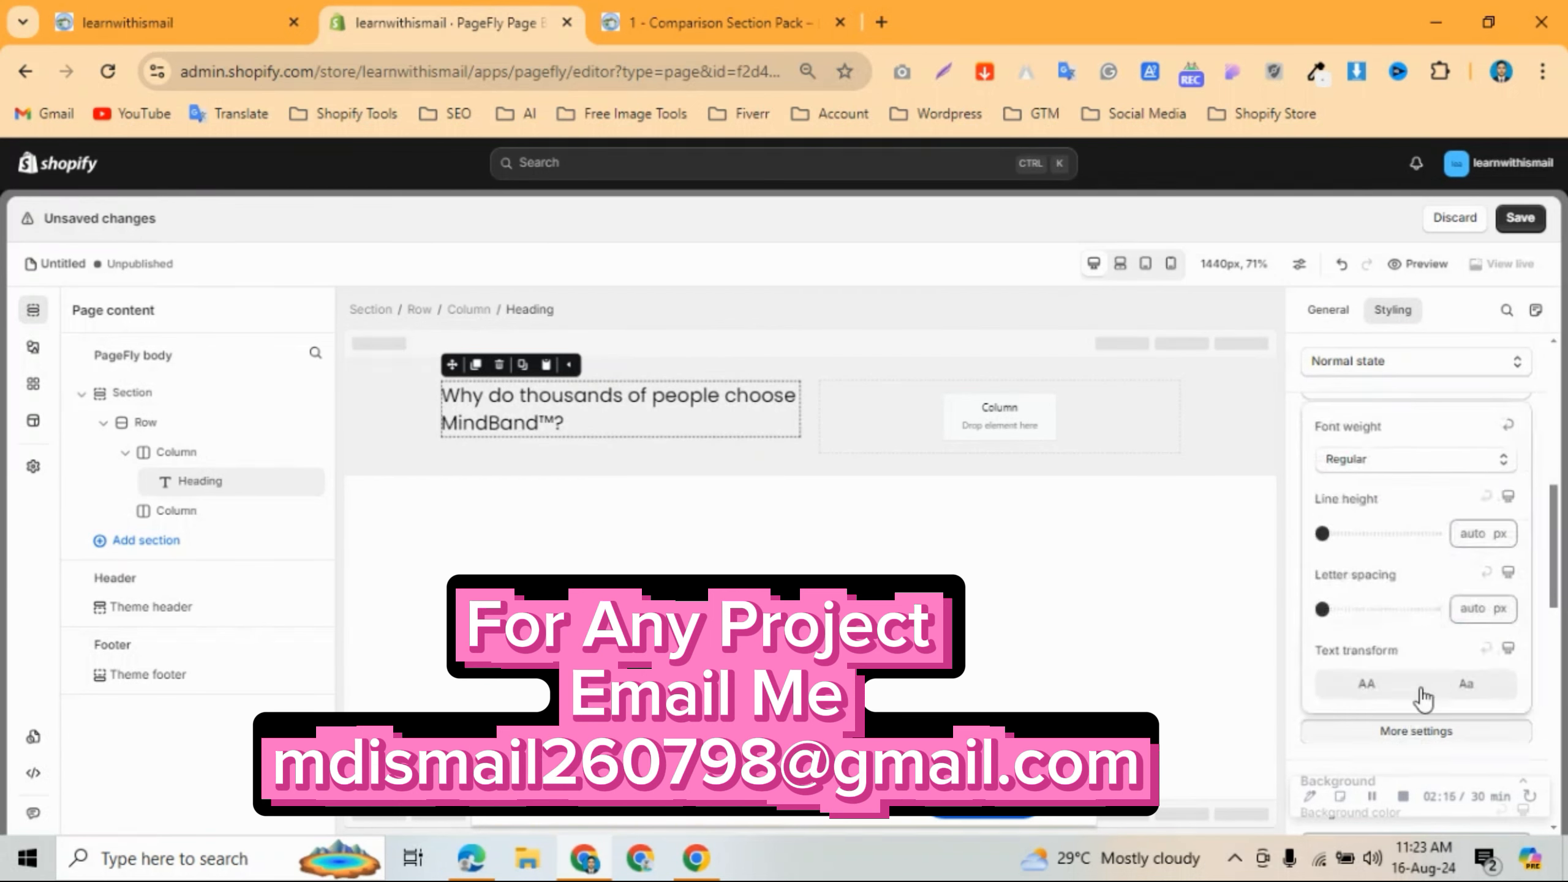
type("35")
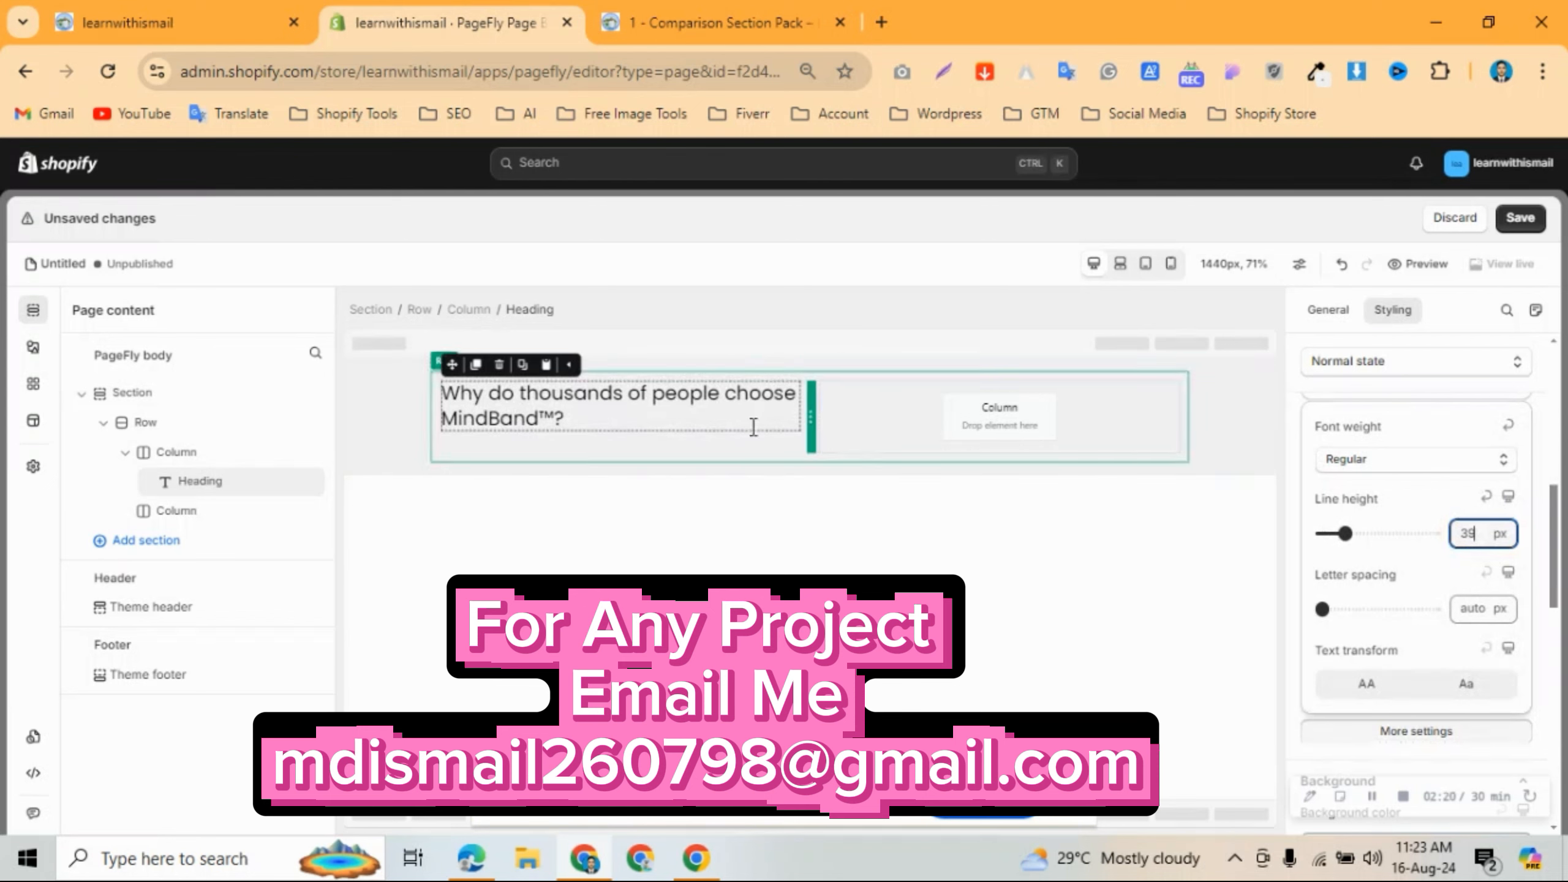
Set the heading's font weight to Bold after trying Semi Bold.
left_click(1392, 470)
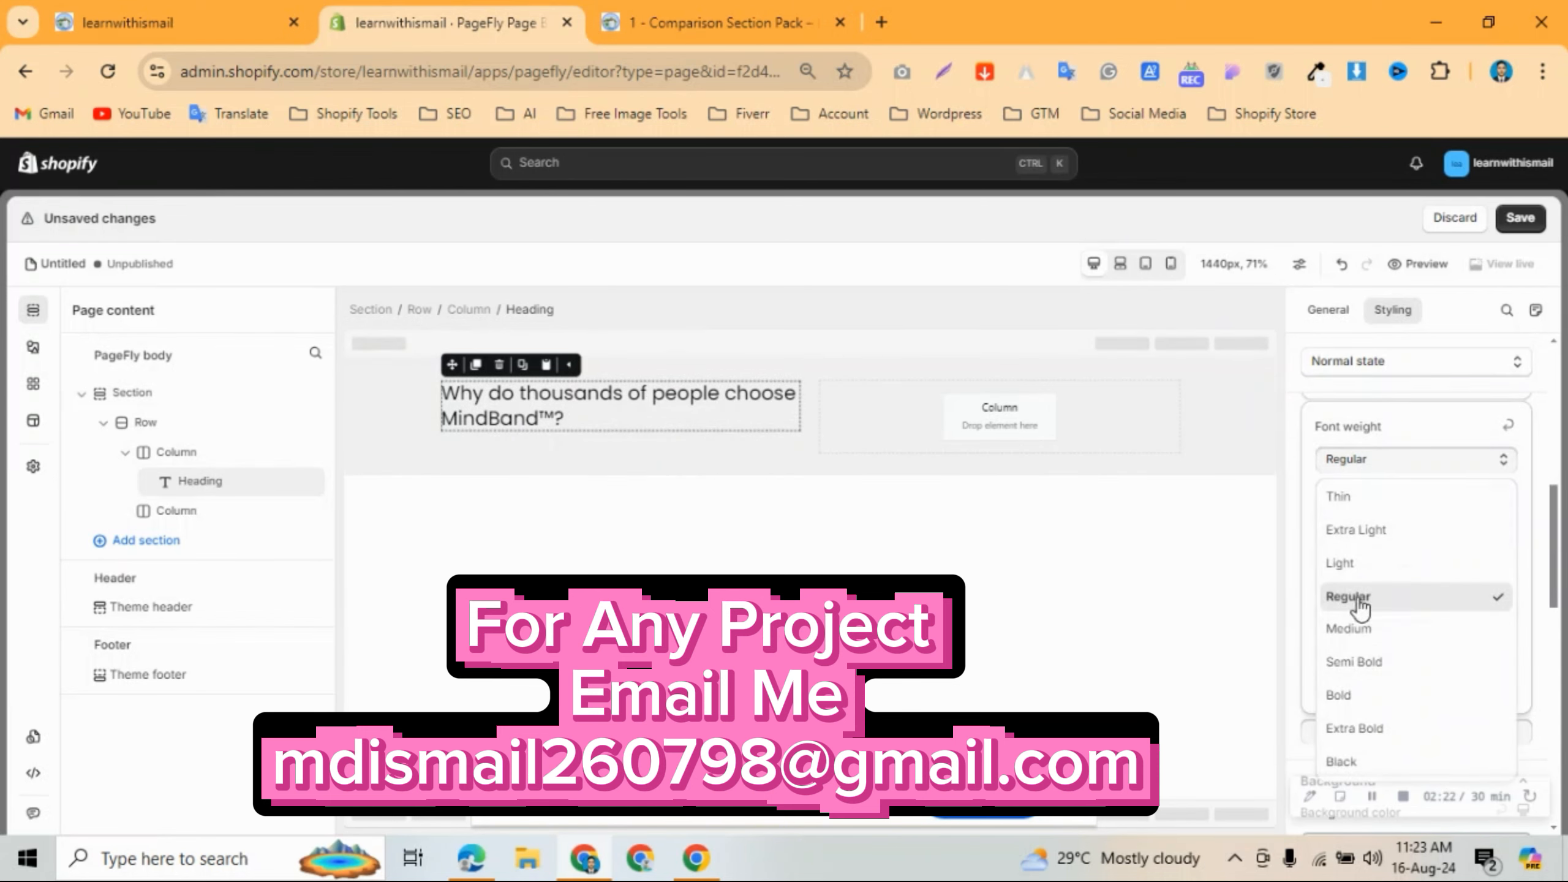
left_click(1333, 664)
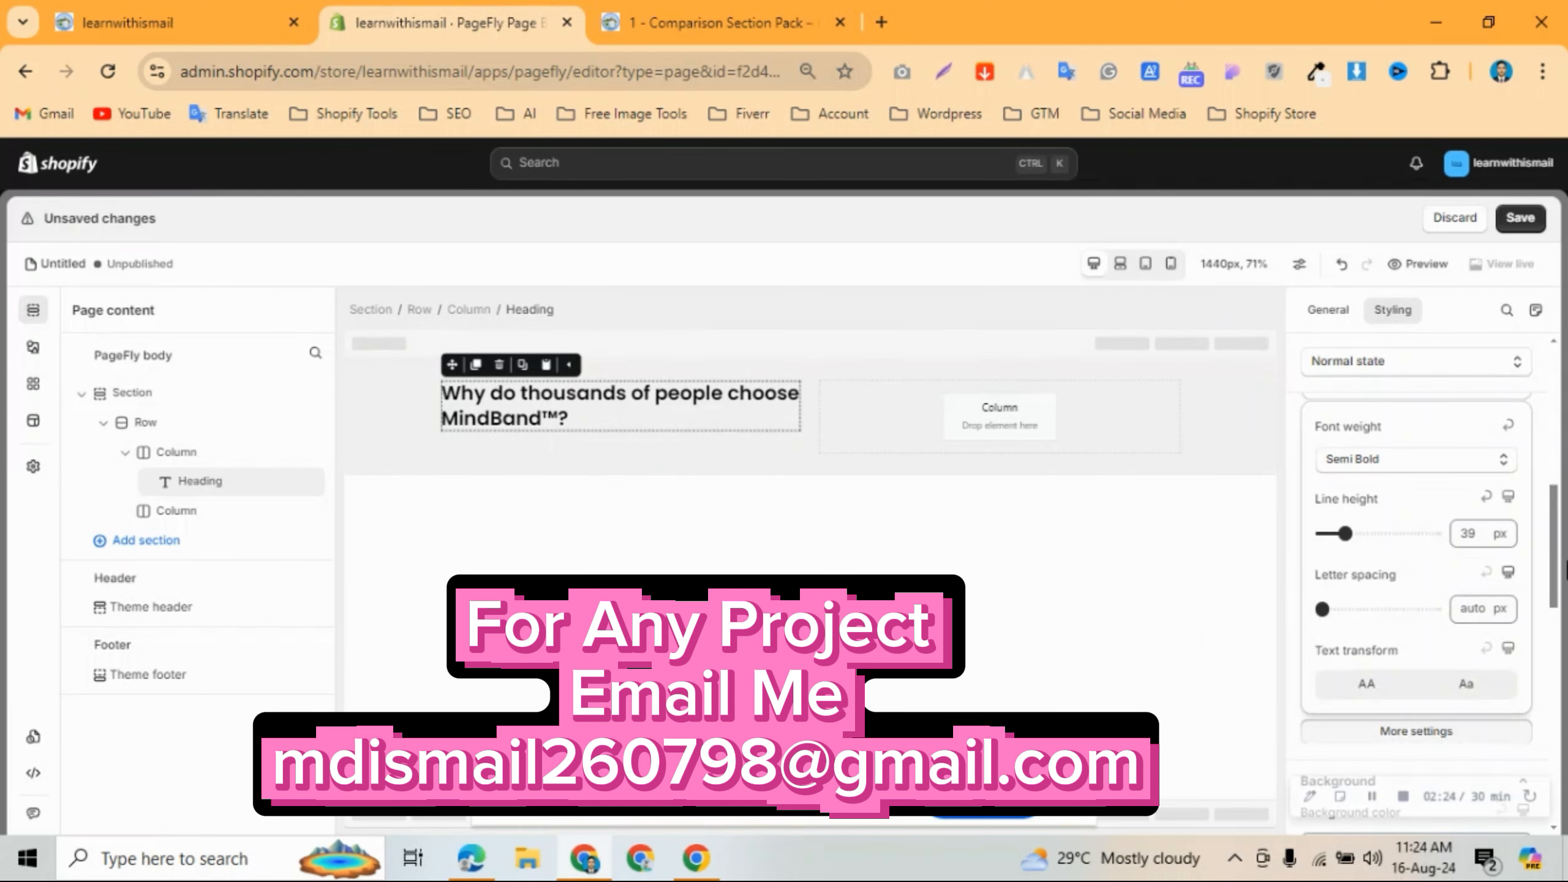
left_click(1411, 470)
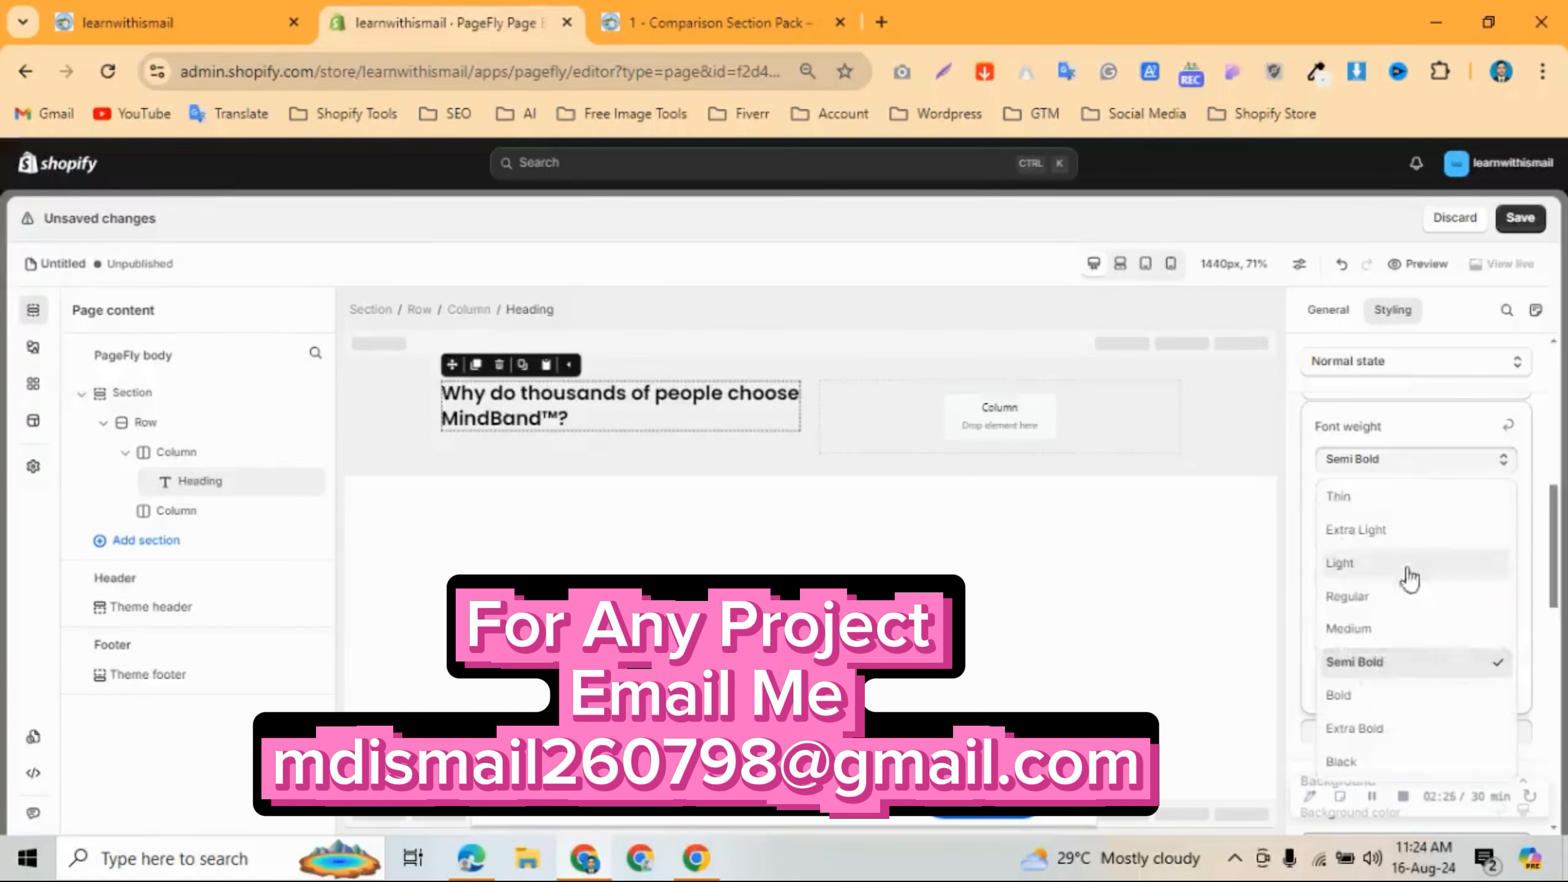
left_click(1380, 694)
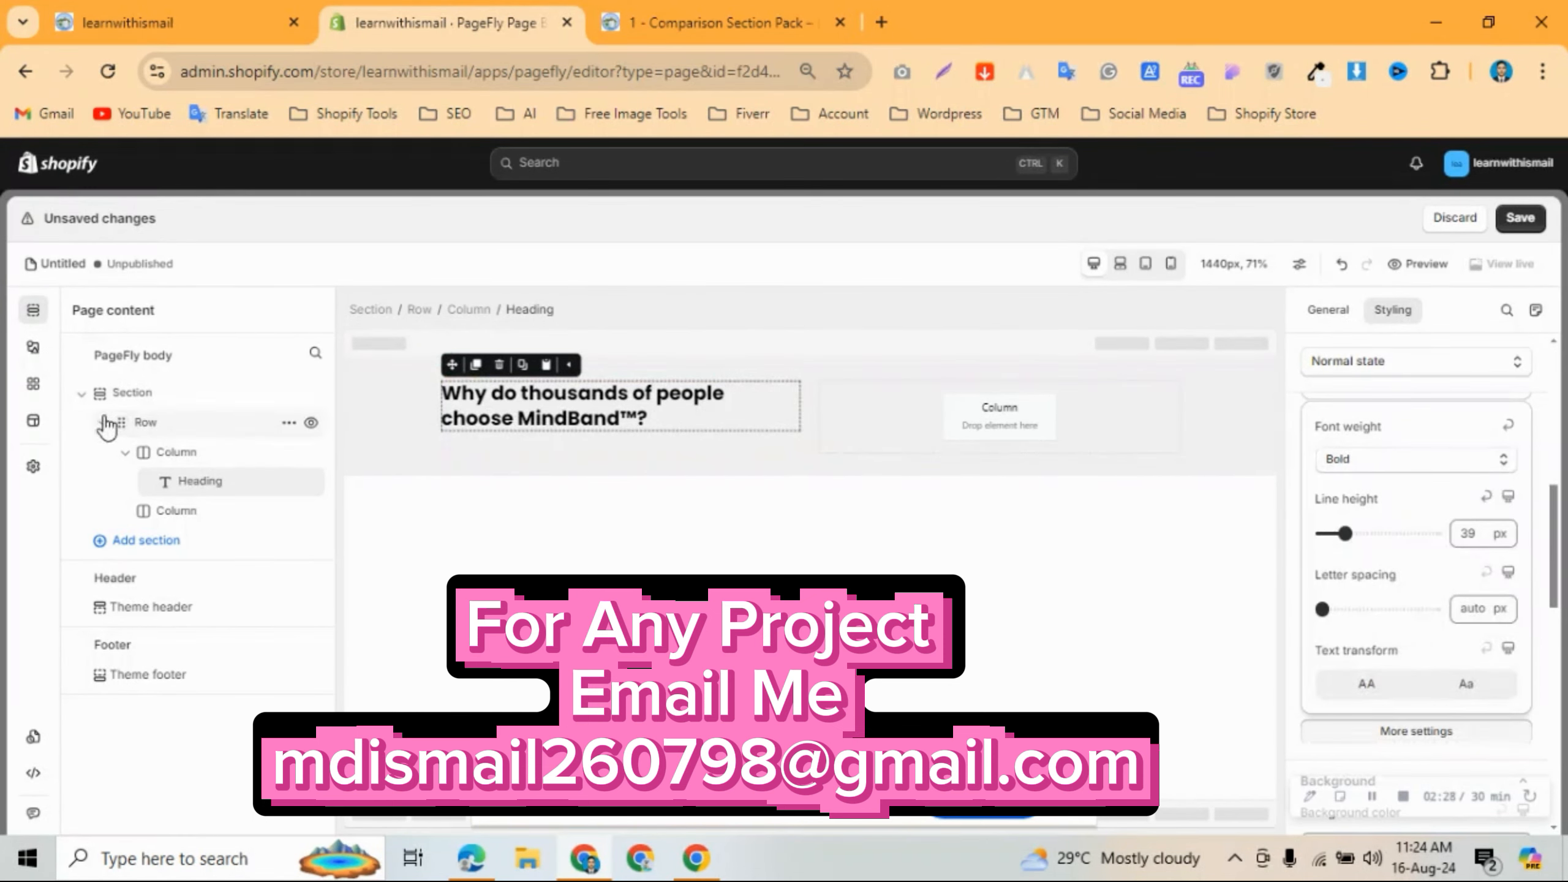
Add a paragraph element below the heading in the first column.
left_click(33, 358)
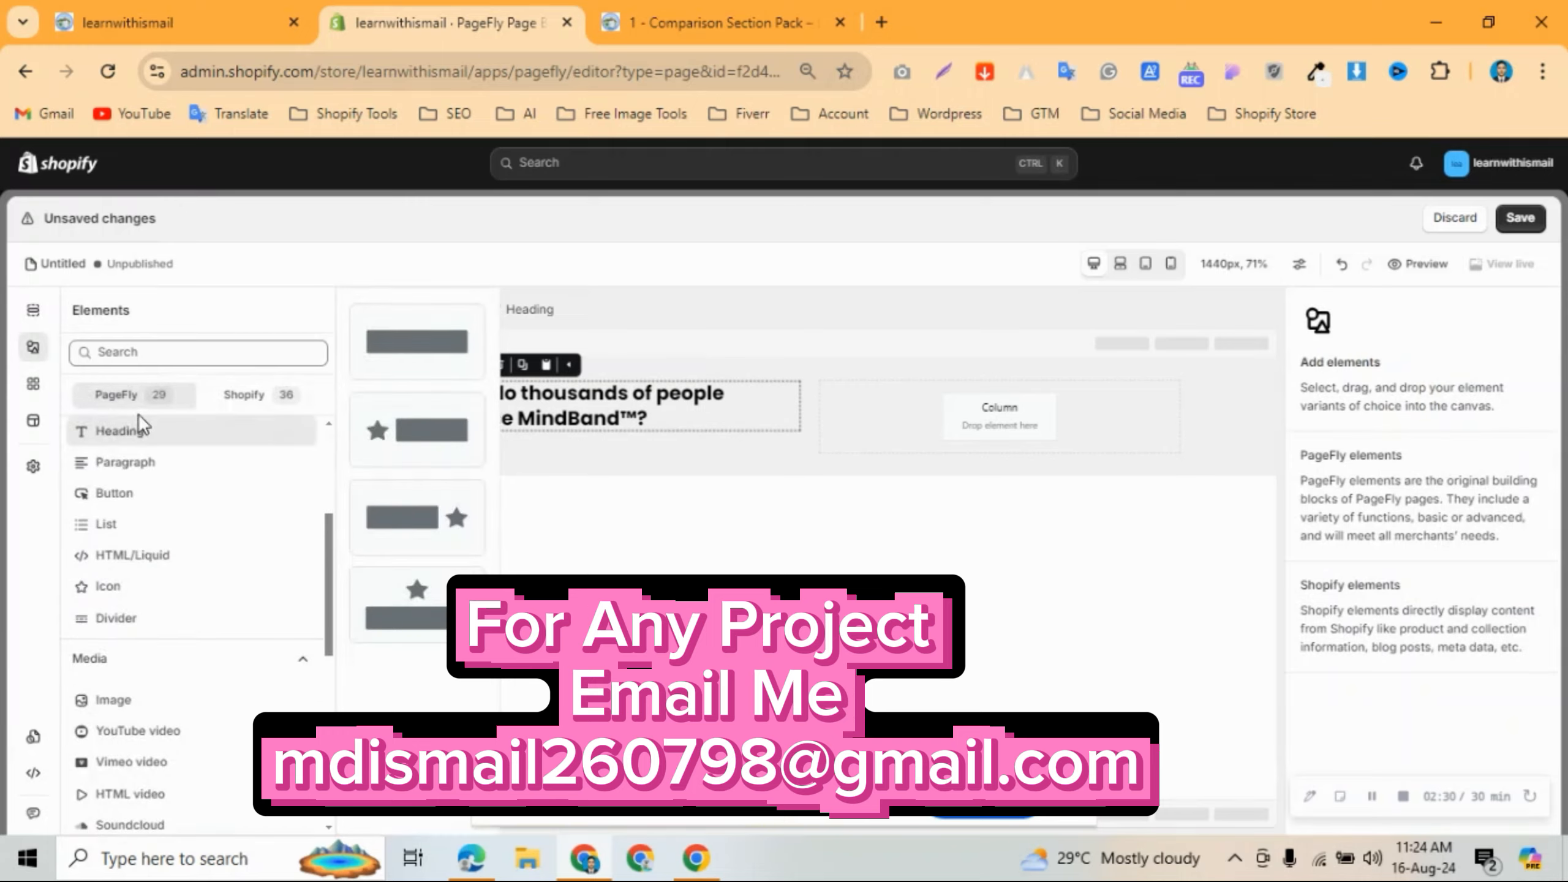
left_click_drag(147, 459, 635, 436)
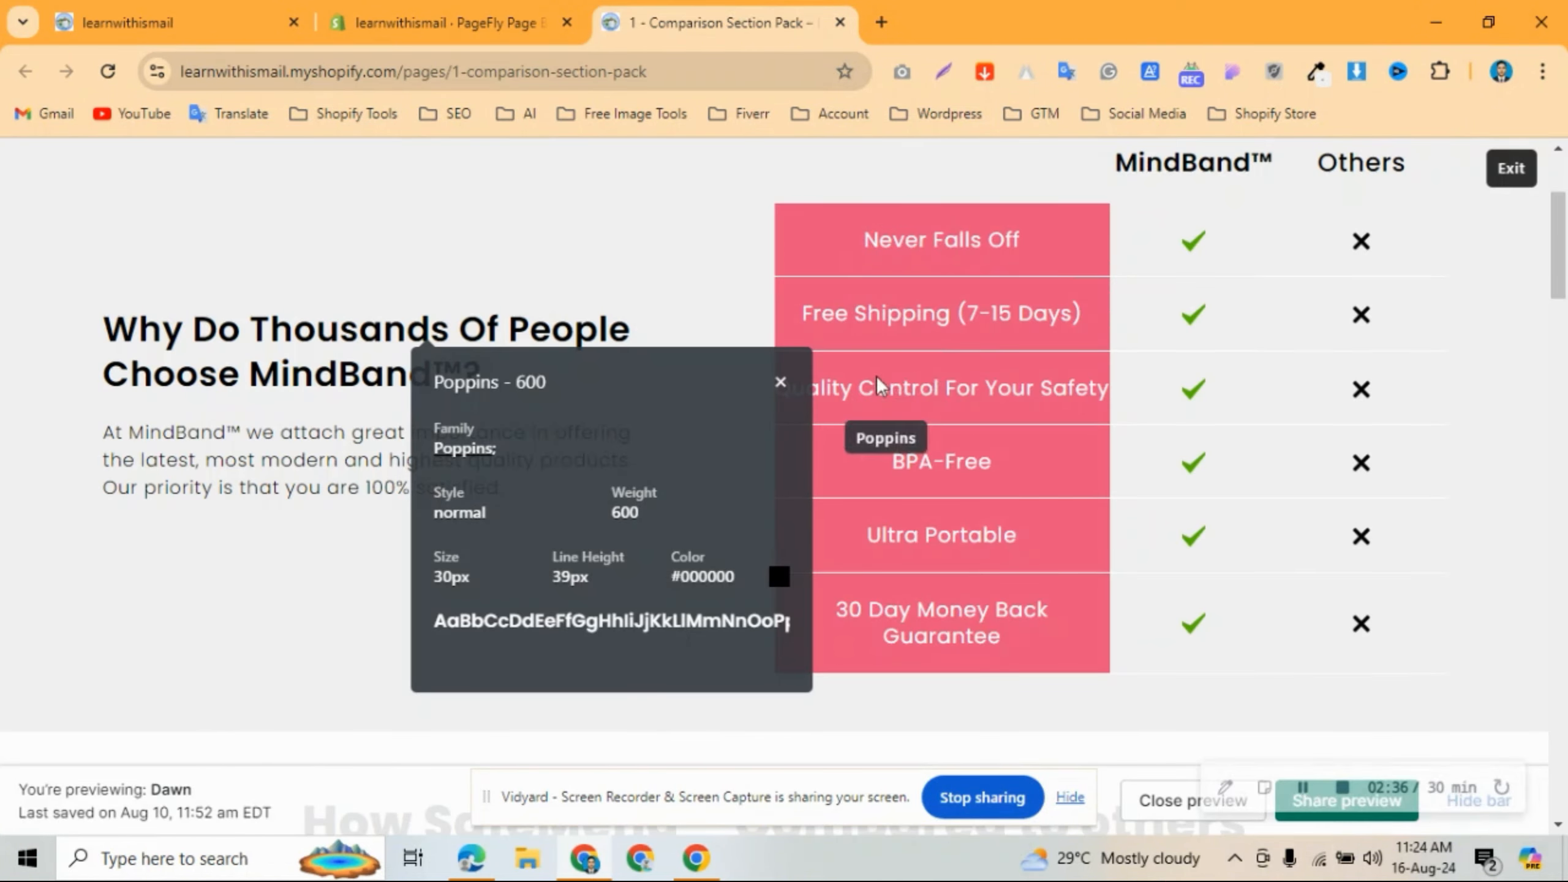
Copy the "At MindBand™ we attach great importance…" description from the reference page and return to the page editor.
left_click(780, 382)
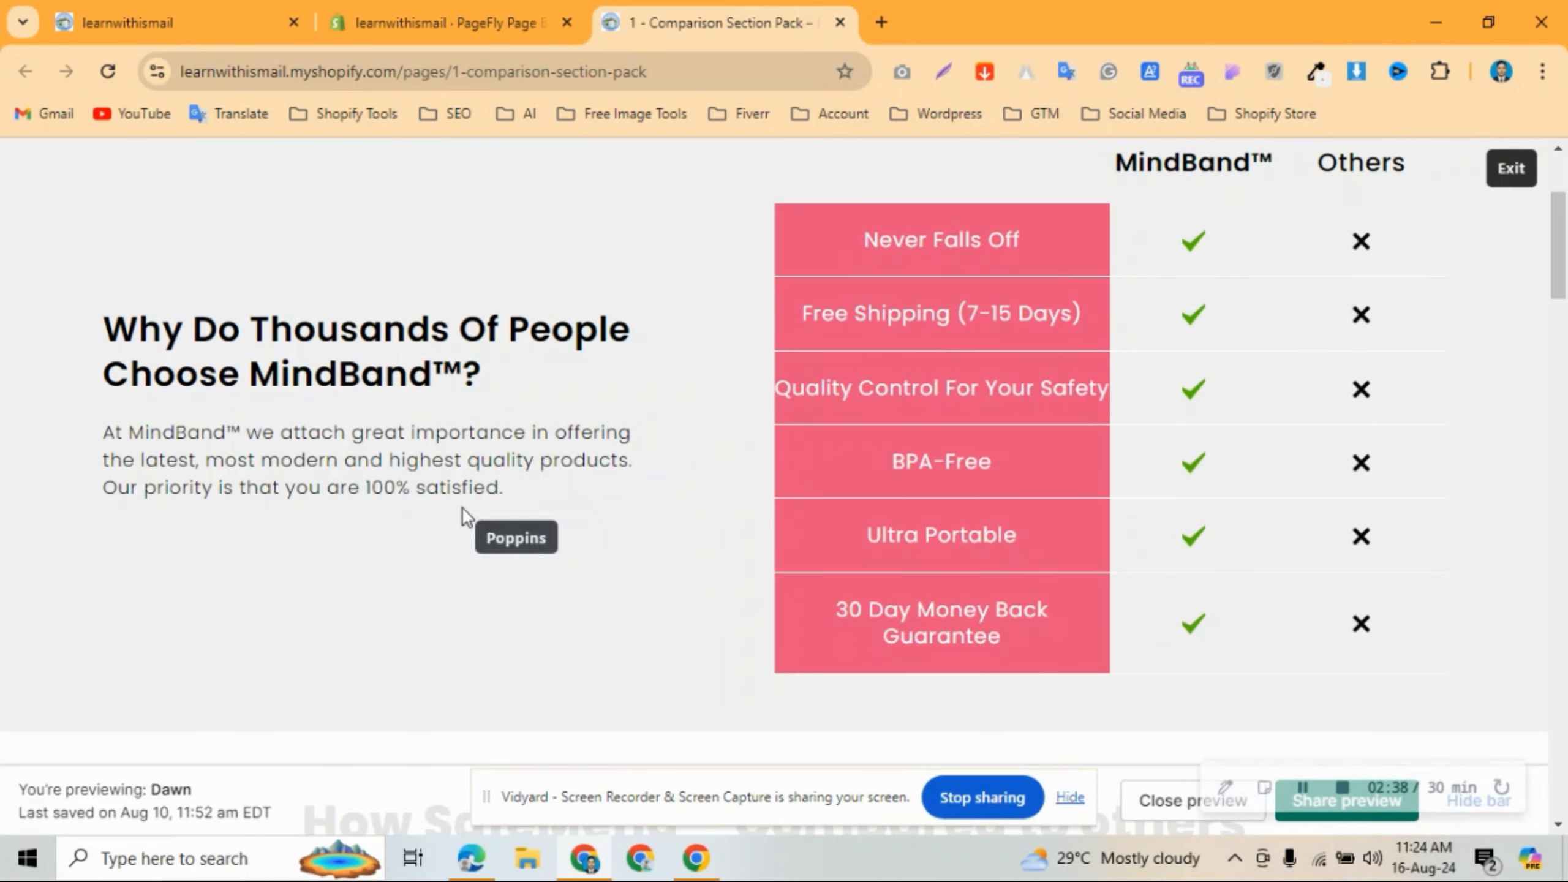
left_click_drag(462, 507, 98, 446)
key("ctrl+c")
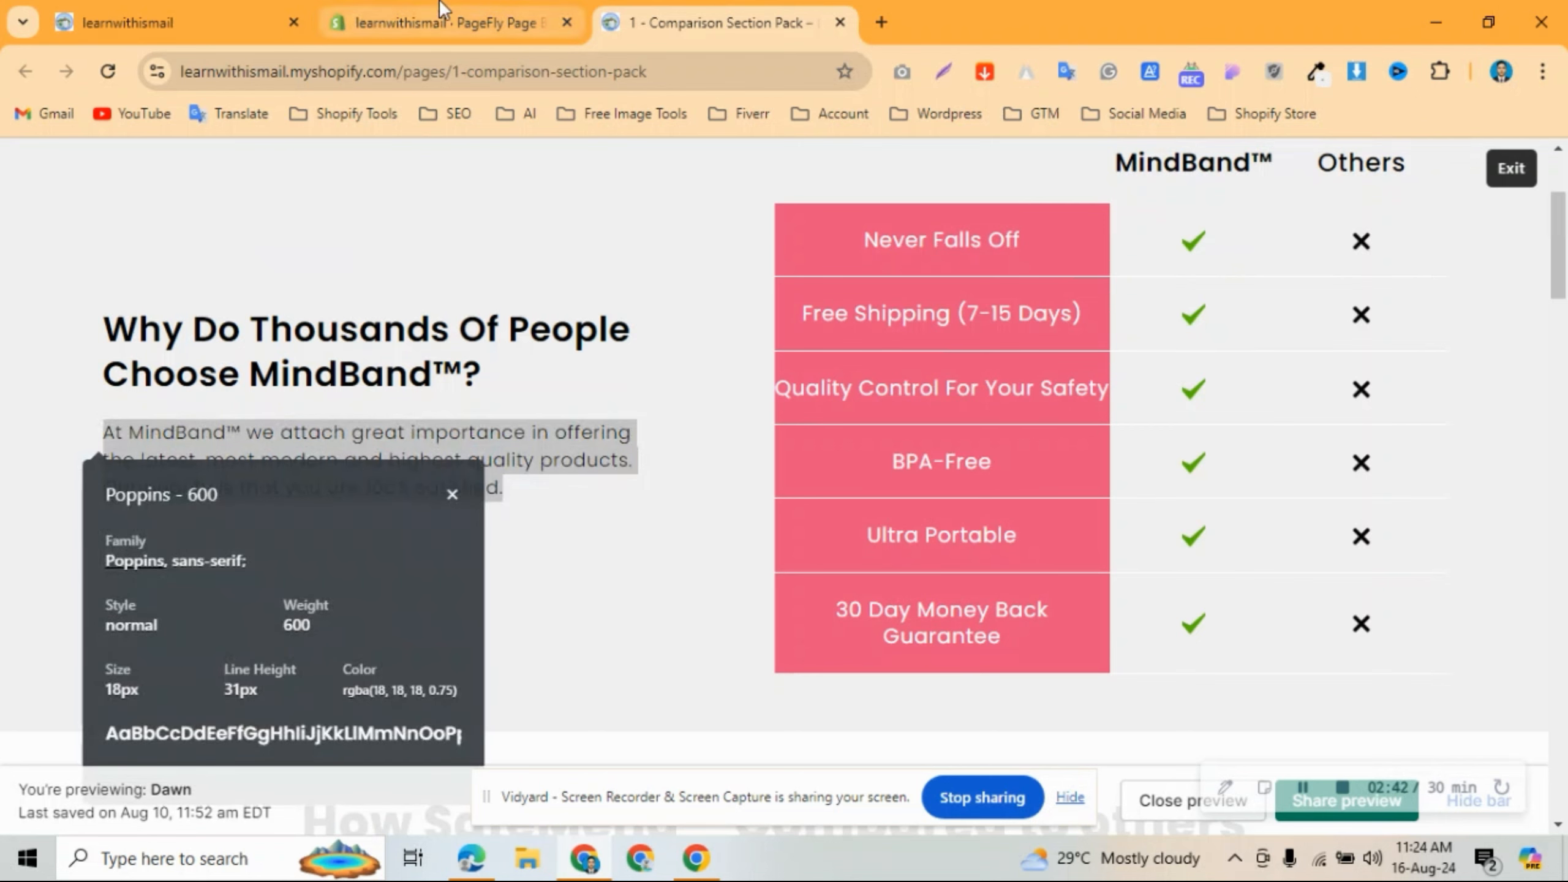
left_click(442, 18)
Replace the new paragraph's placeholder text with the copied MindBand™ description.
left_click(1313, 310)
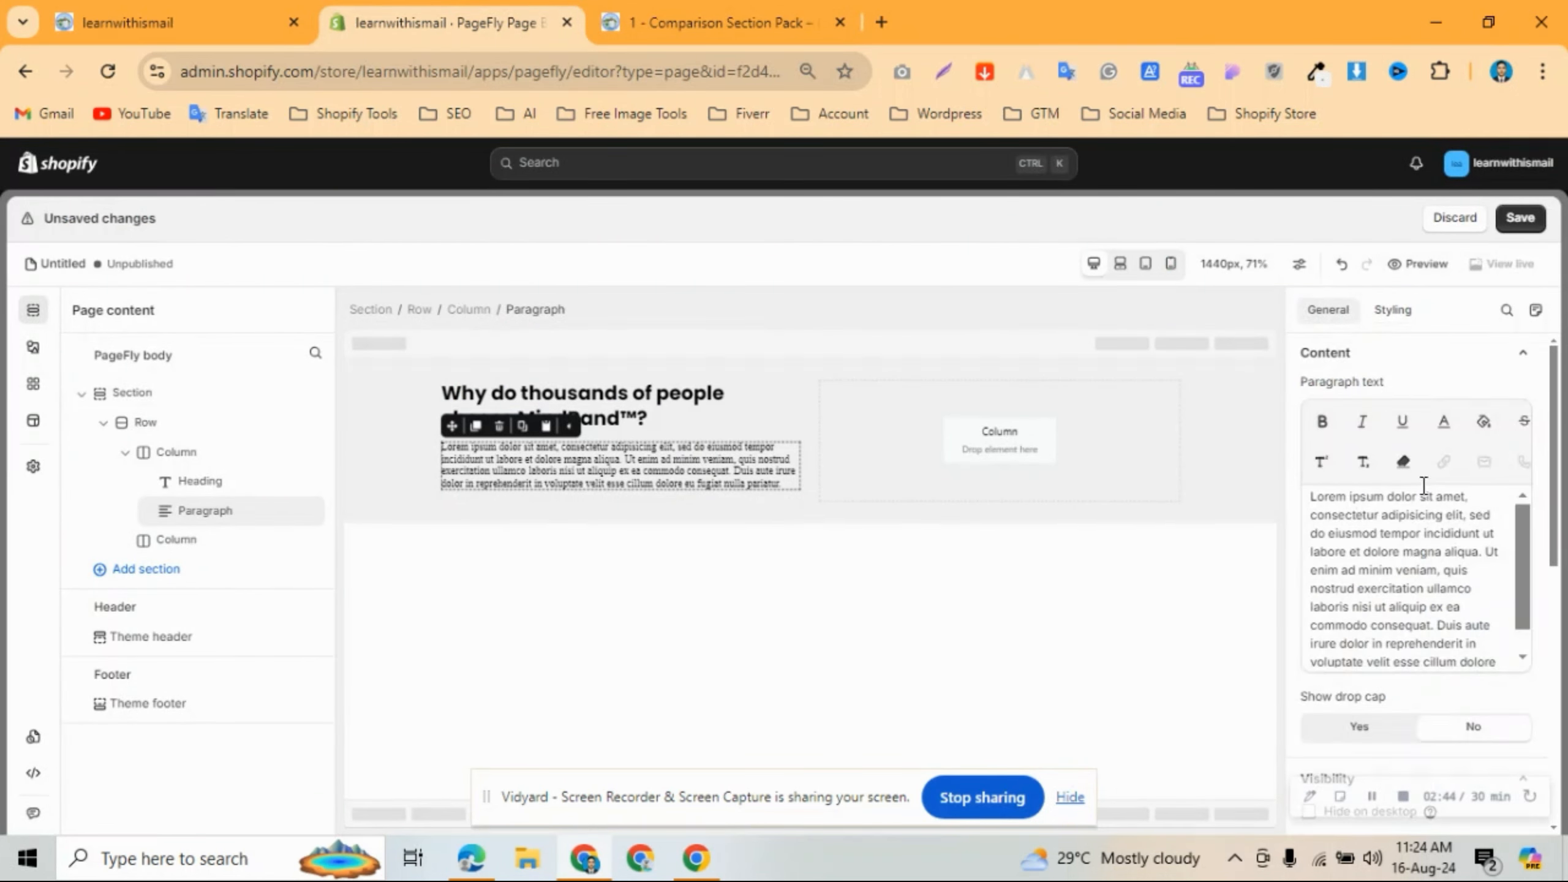
key("ctrl+a")
key("ctrl+v")
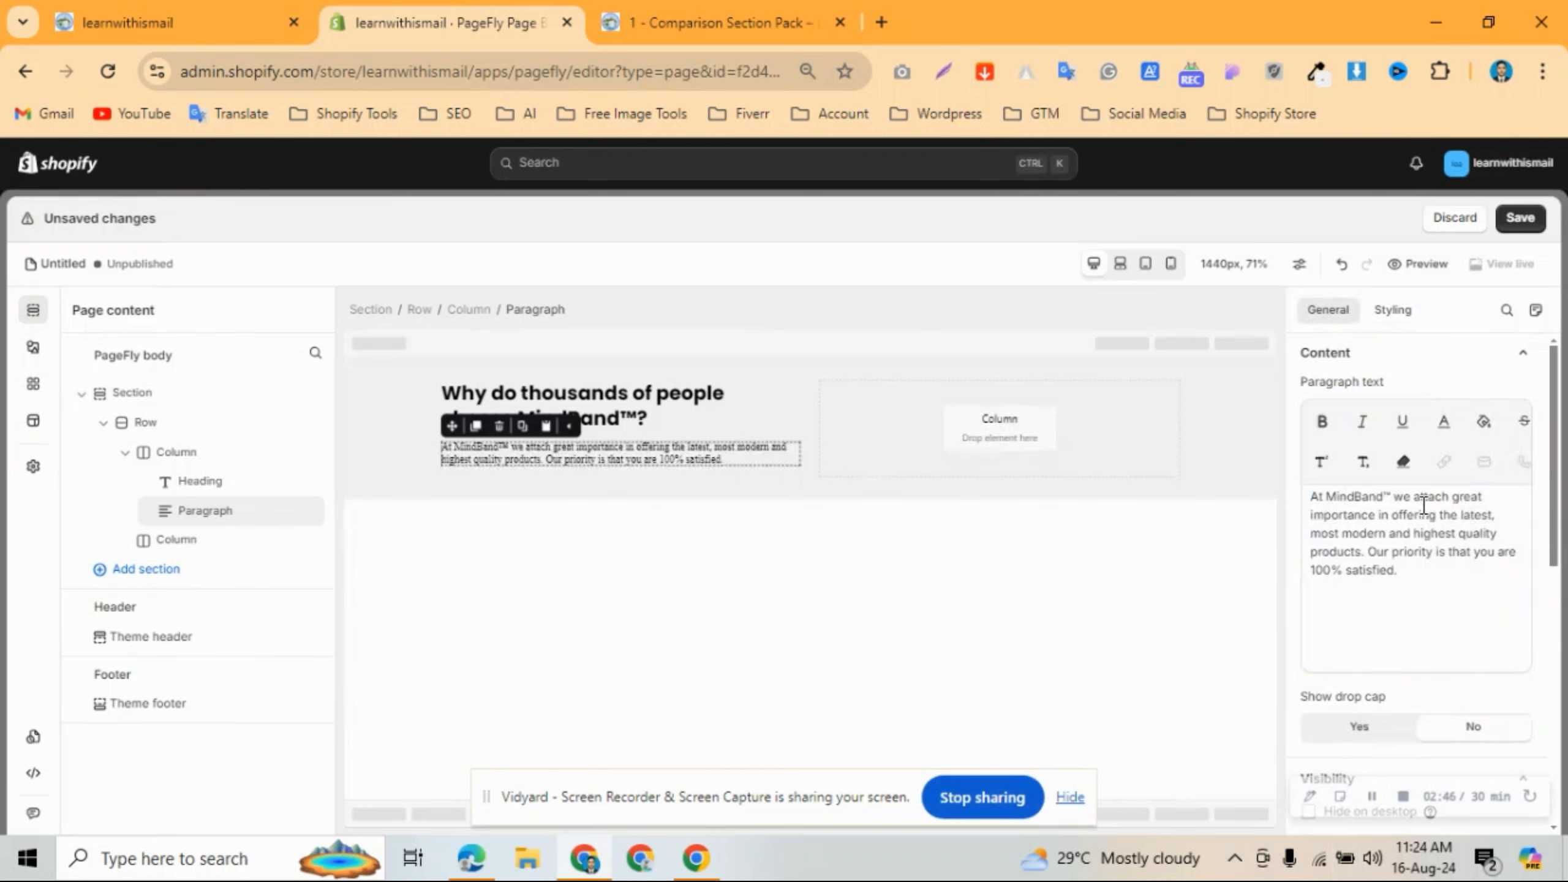
Set the paragraph's margin to 0 px on all sides.
left_click(1394, 312)
scroll(1419, 443, "down", 2)
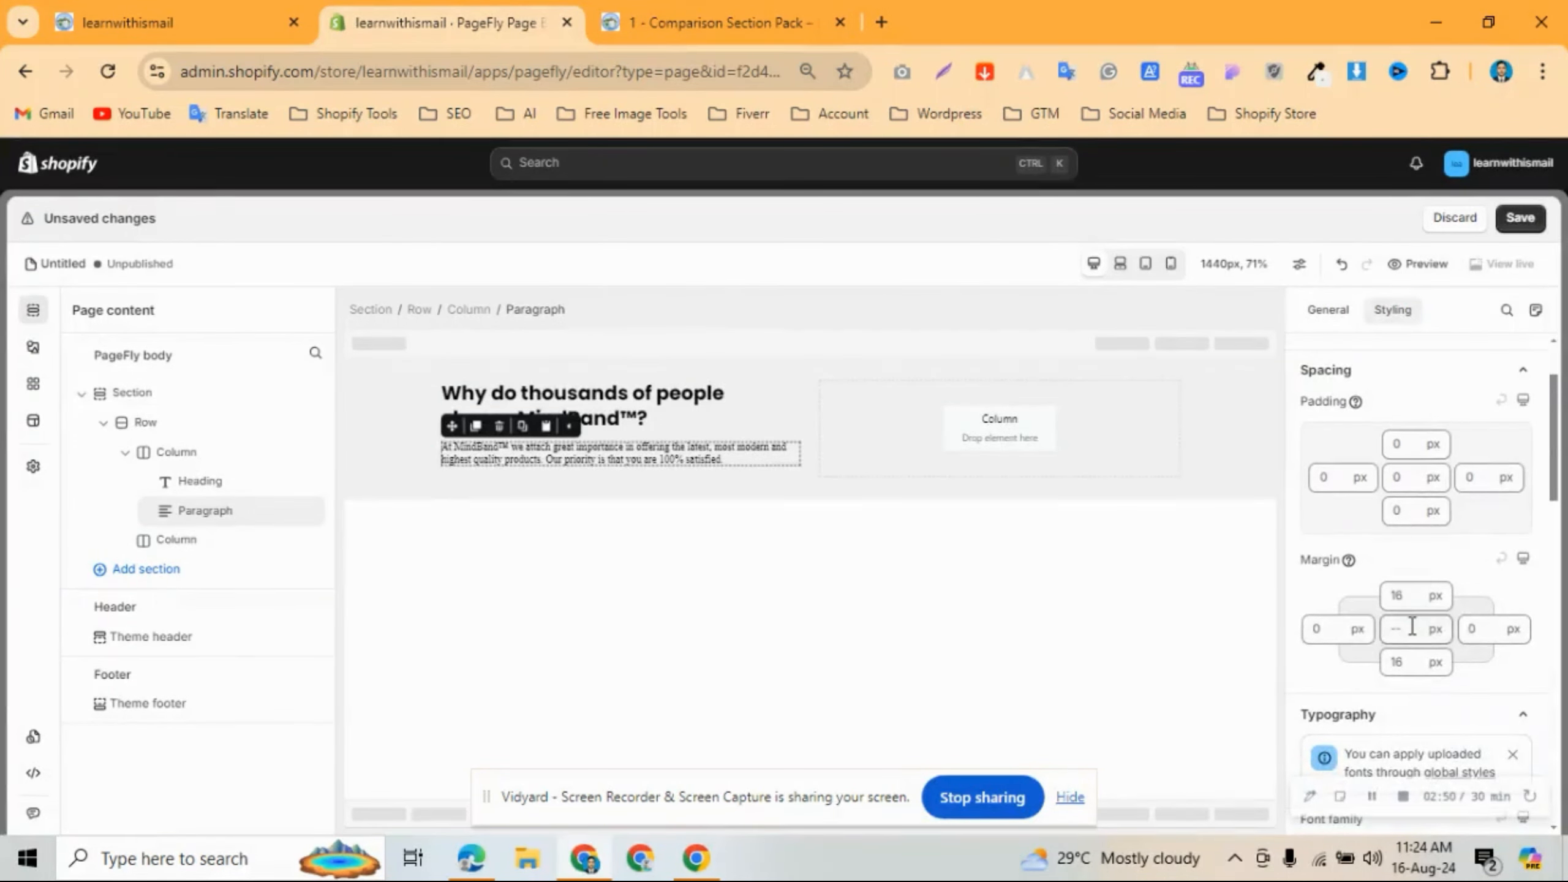
type("0")
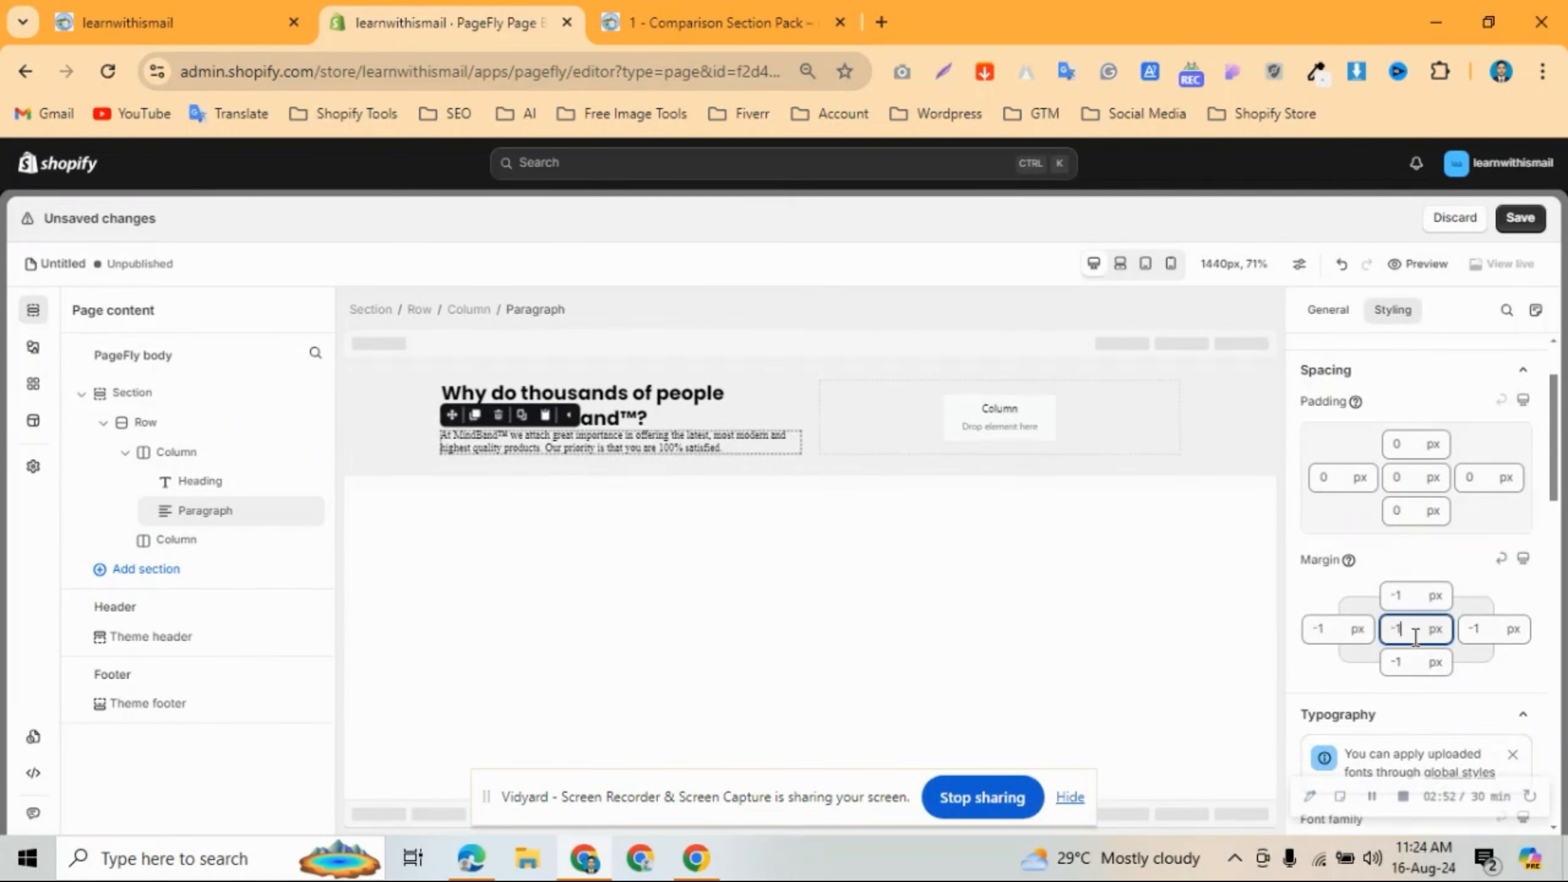
Set the paragraph's font family to Poppins.
scroll(1457, 587, "down", 5)
left_click(1430, 510)
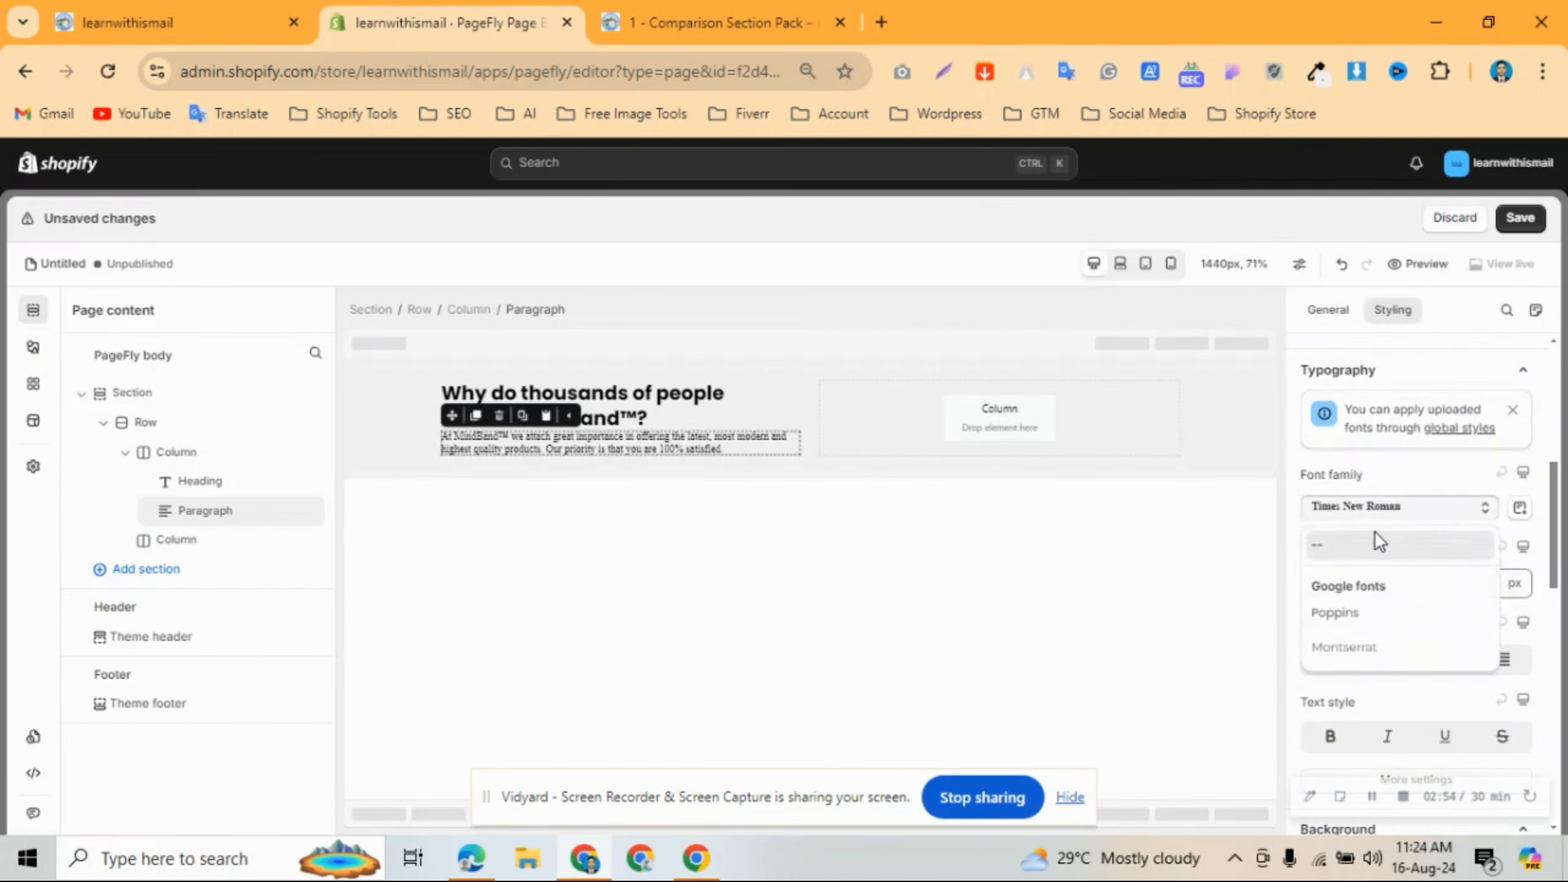
left_click(1347, 614)
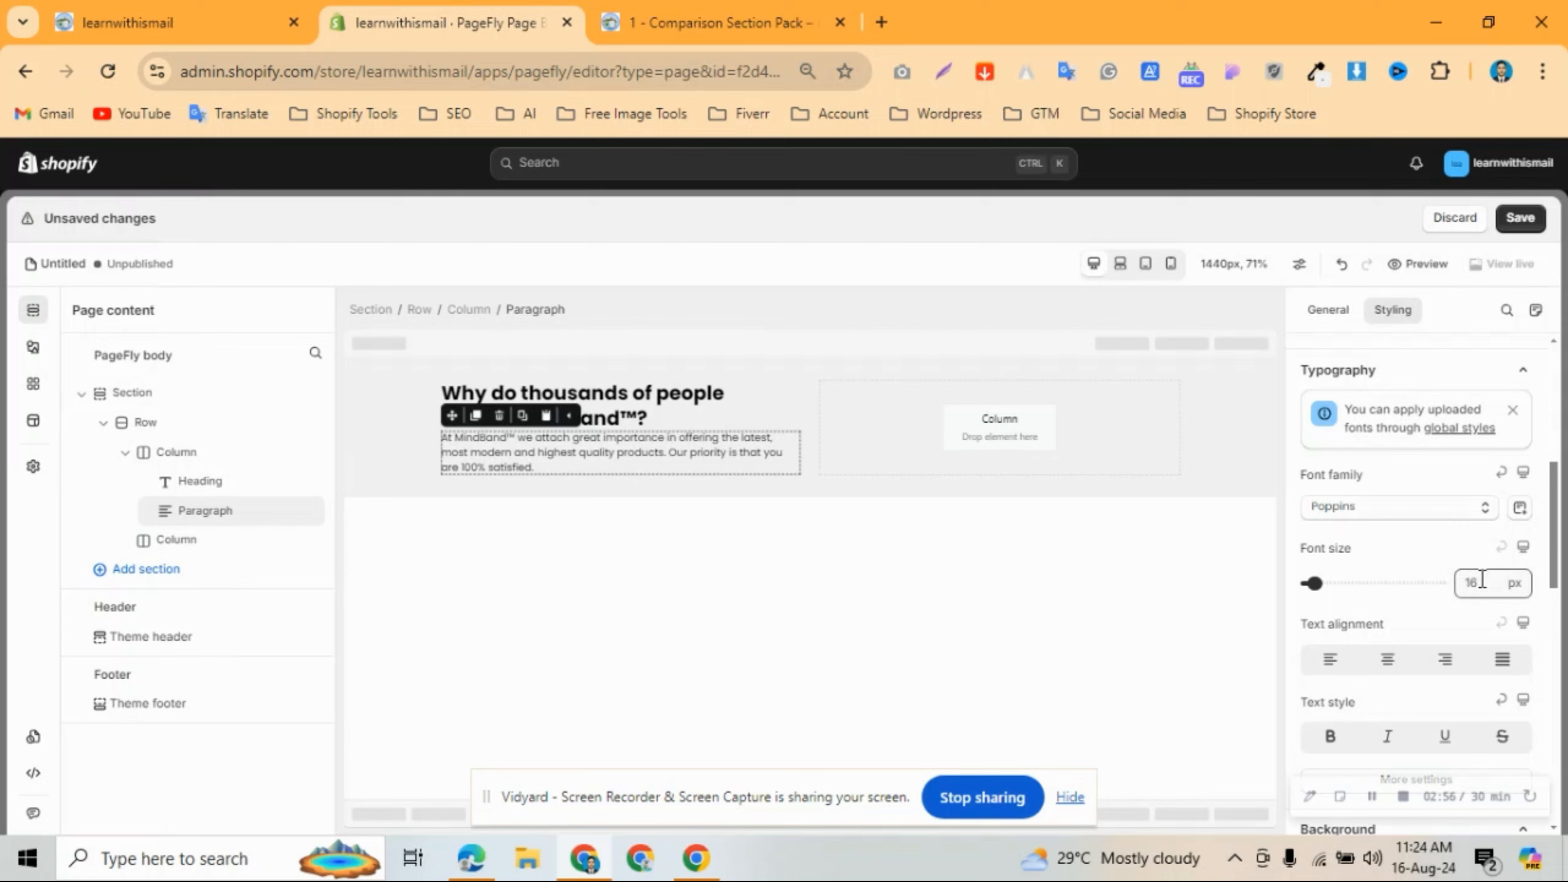
Replace the paragraph's automatic line height with a fixed value of about 23 px.
scroll(1427, 688, "down", 4)
left_click(1415, 550)
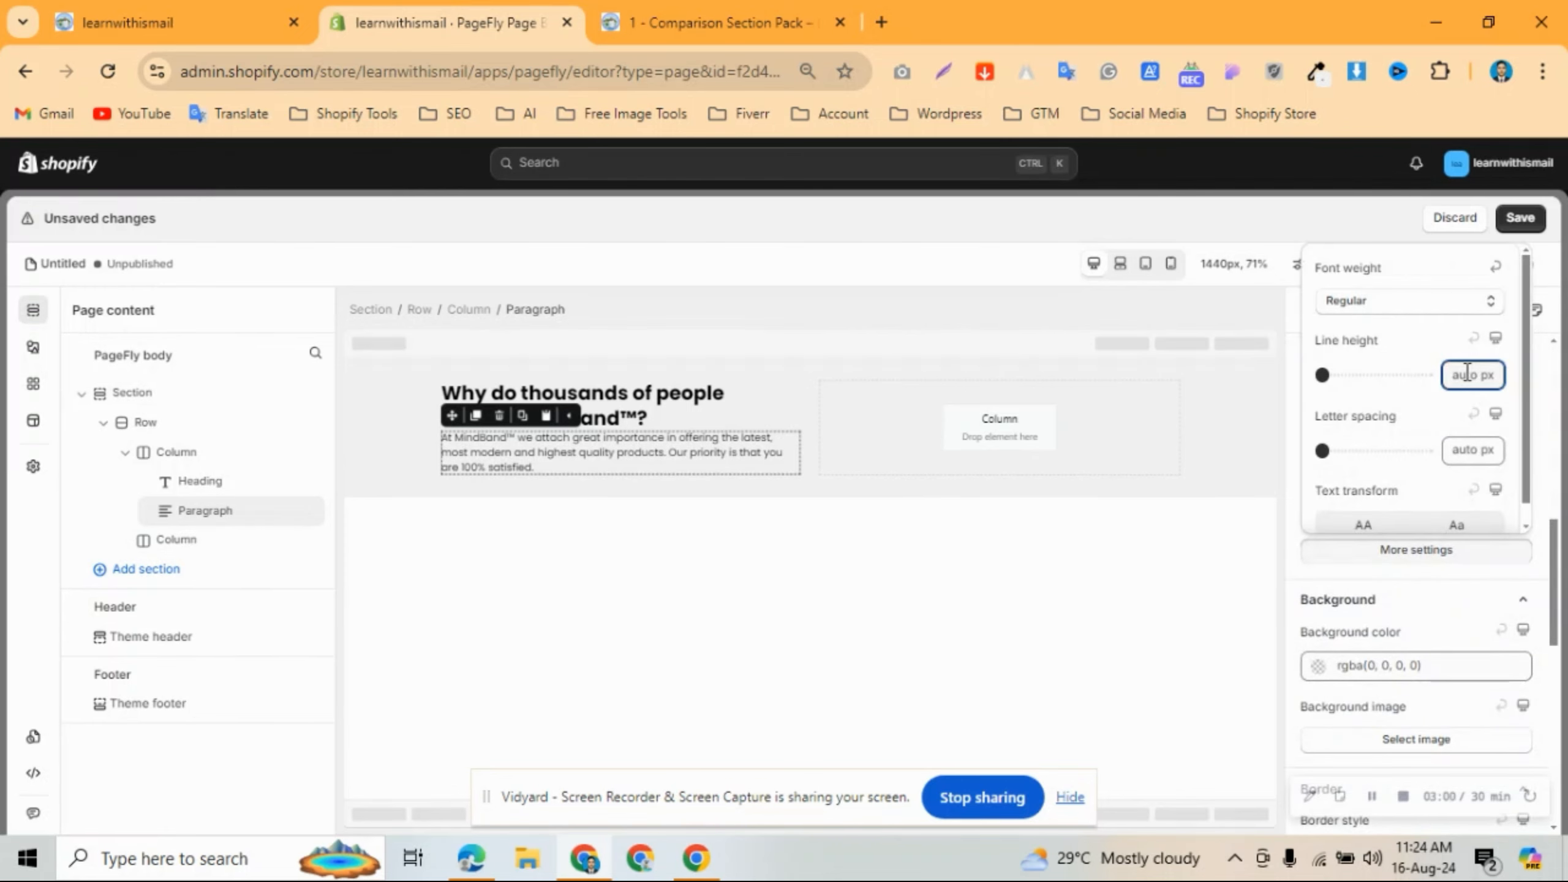
type("35")
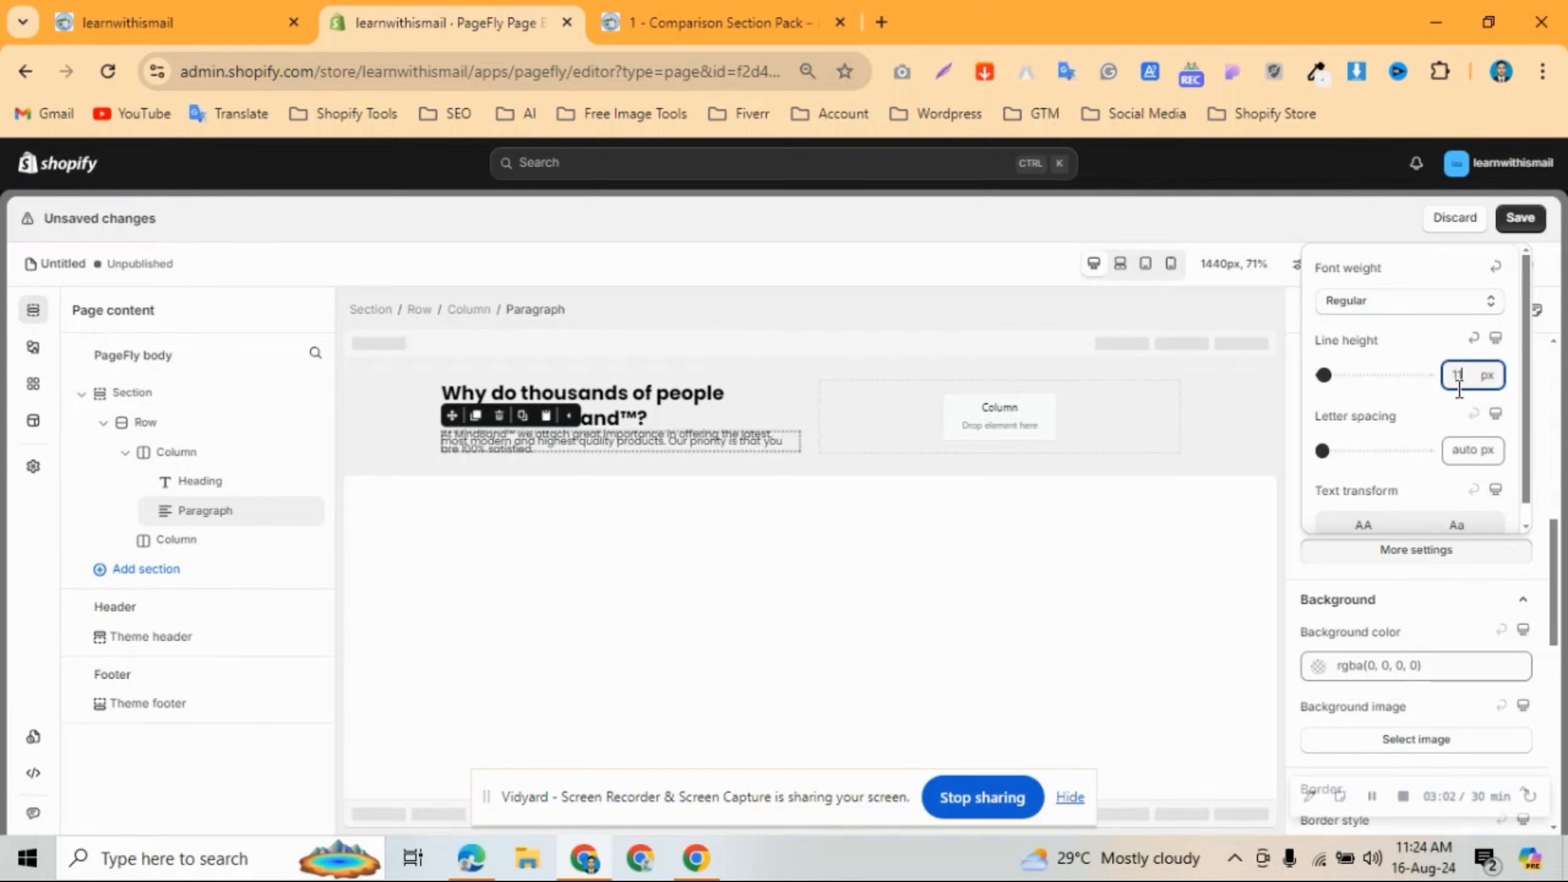
key("Up")
key("Up")
key("Up")
key("Up")
key("Up")
key("Up")
key("Up")
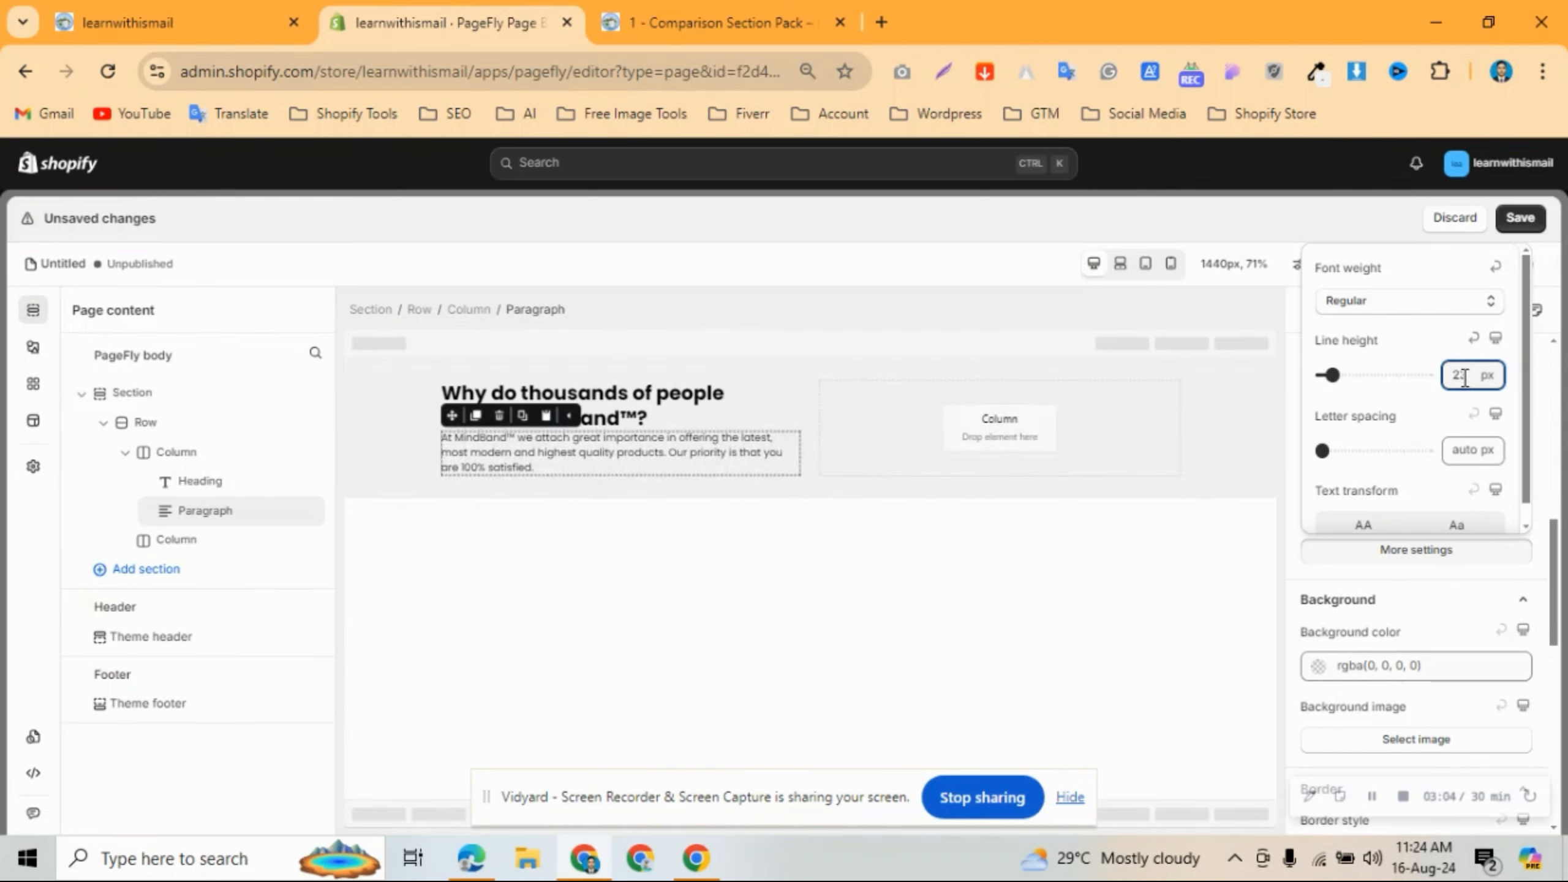
Increase the paragraph's font size to 18 px.
left_click(1429, 556)
double_click(1474, 354)
type("6")
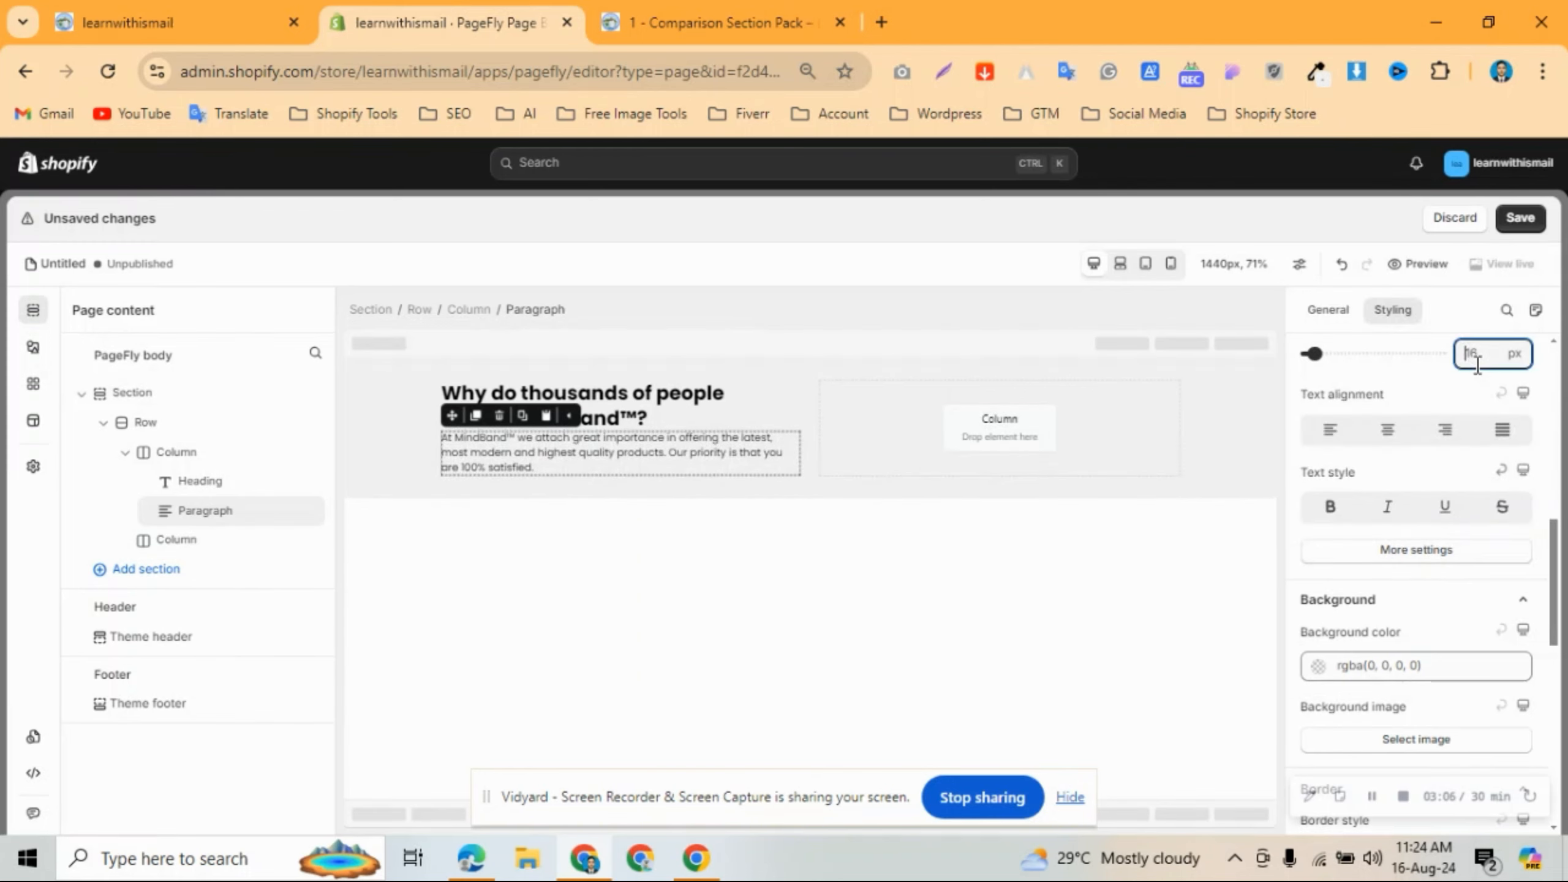
key("Up")
key("Up")
key("Up")
key("Up")
key("Up")
key("Up")
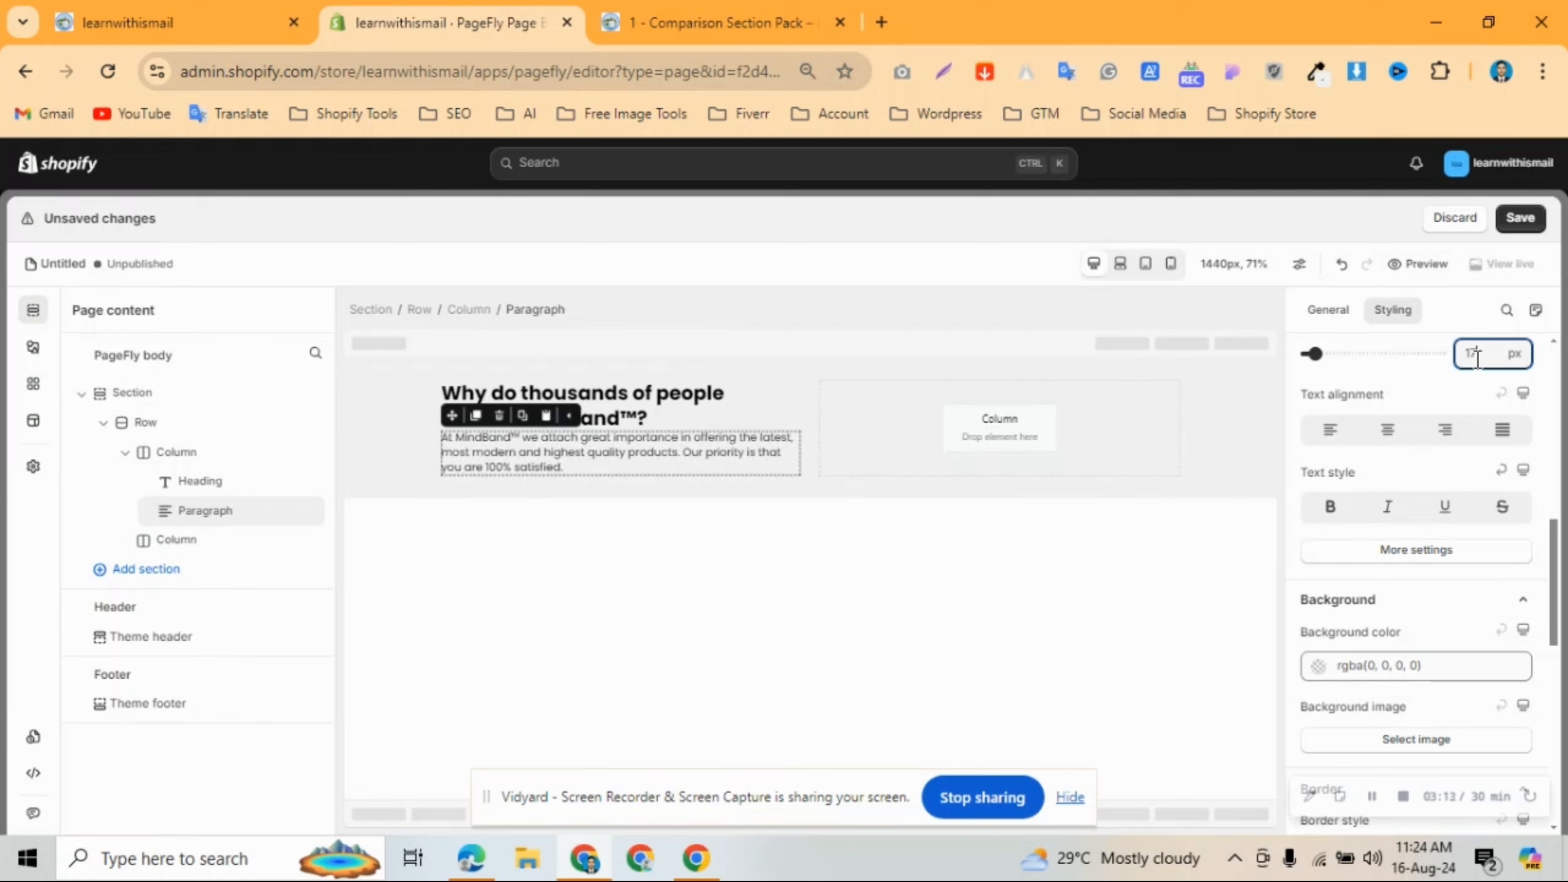
key("Up")
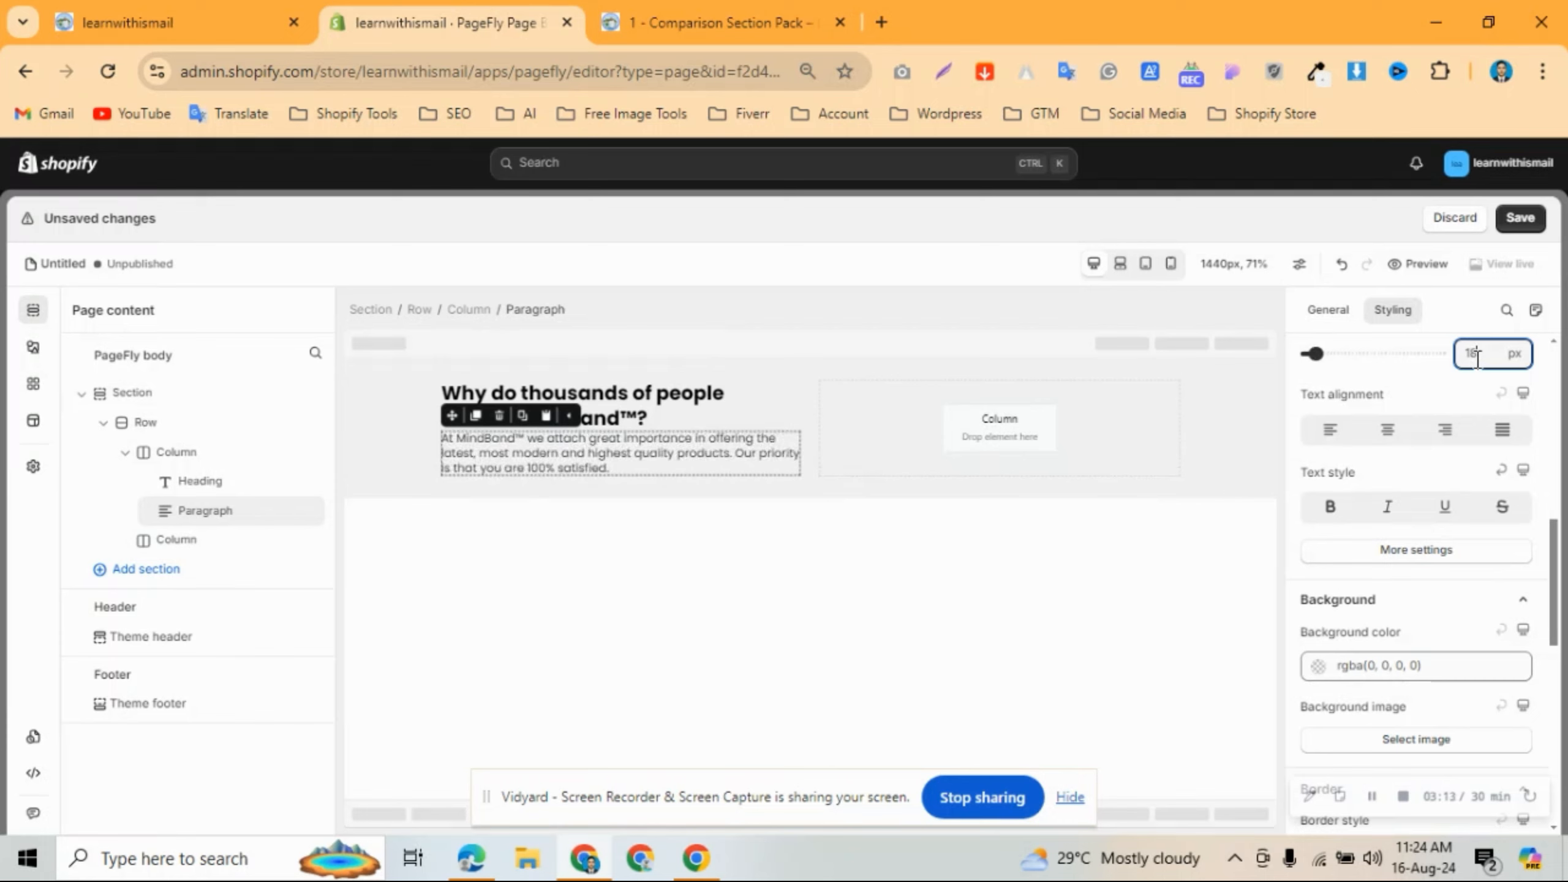
Set the paragraph's line height to 25 px and its font weight to Medium.
left_click(1423, 551)
key("Up")
key("Up")
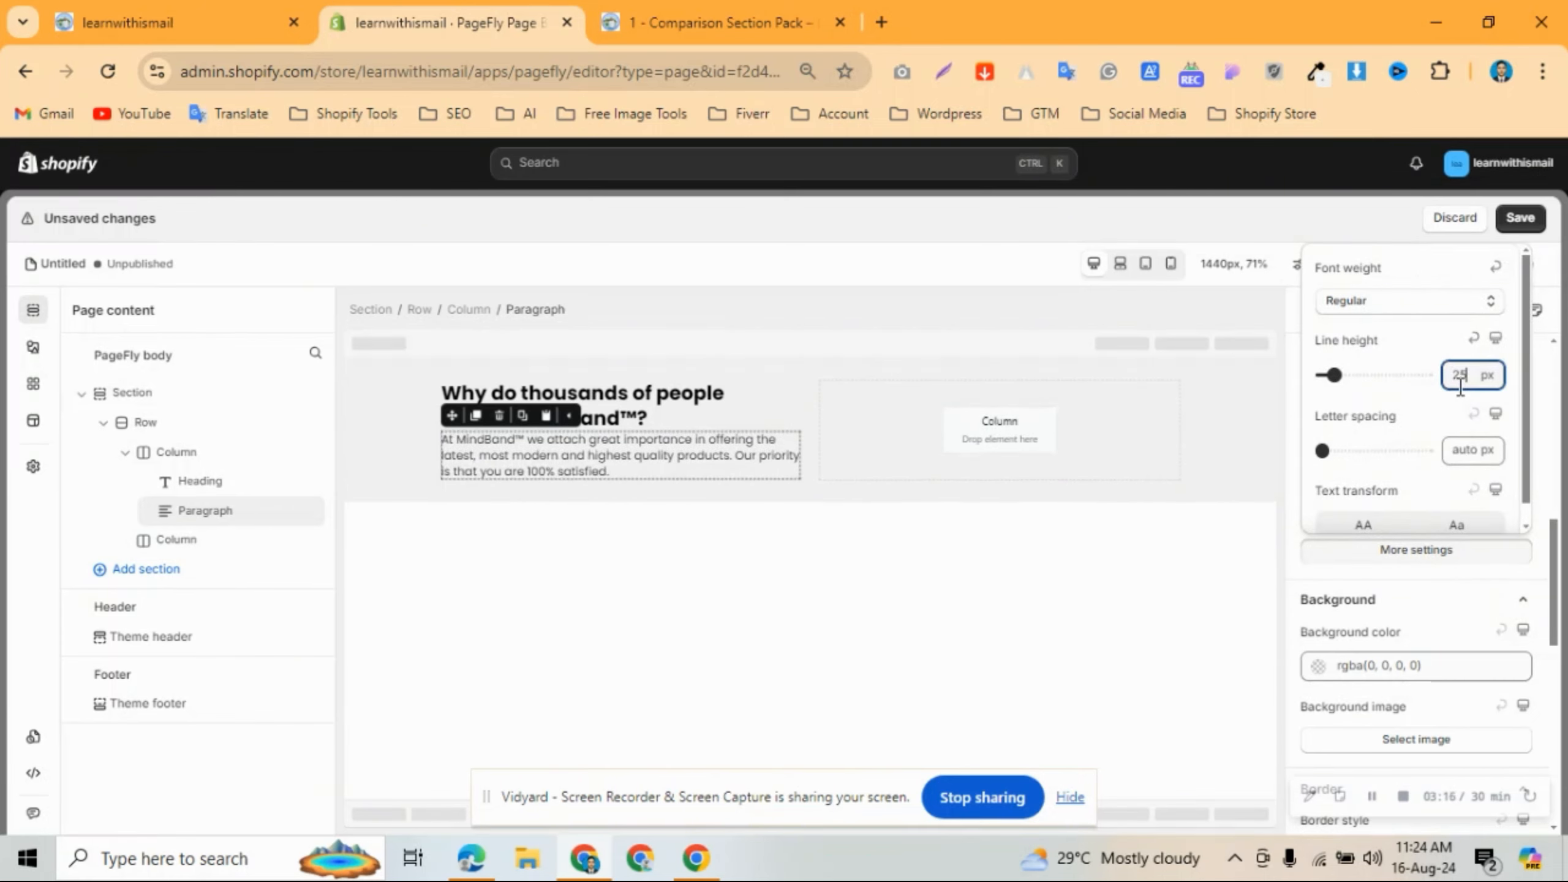
left_click(1386, 320)
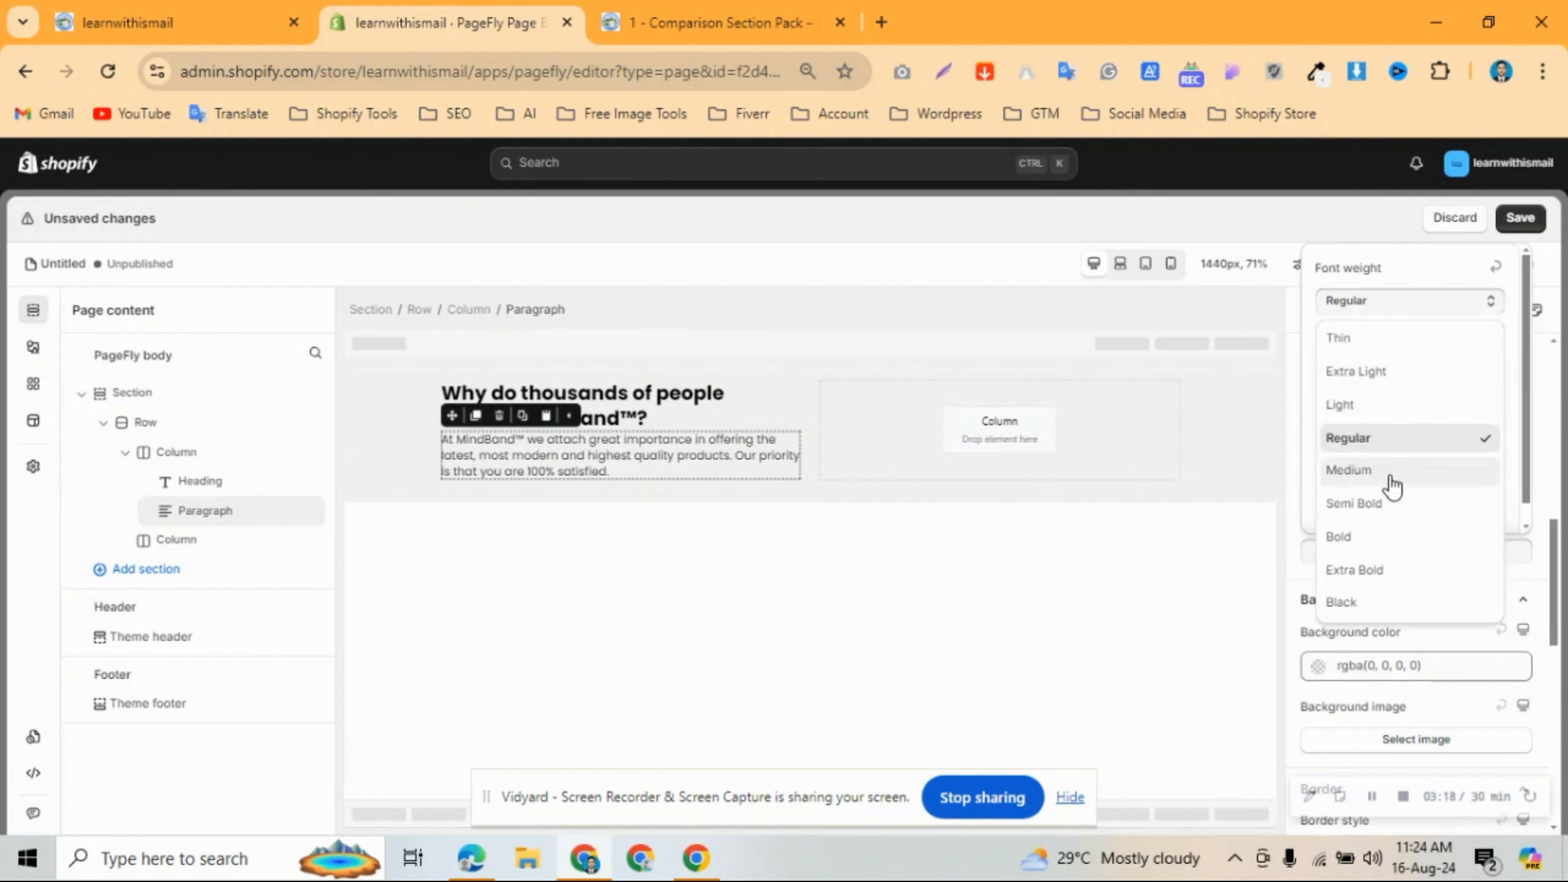
left_click(1394, 476)
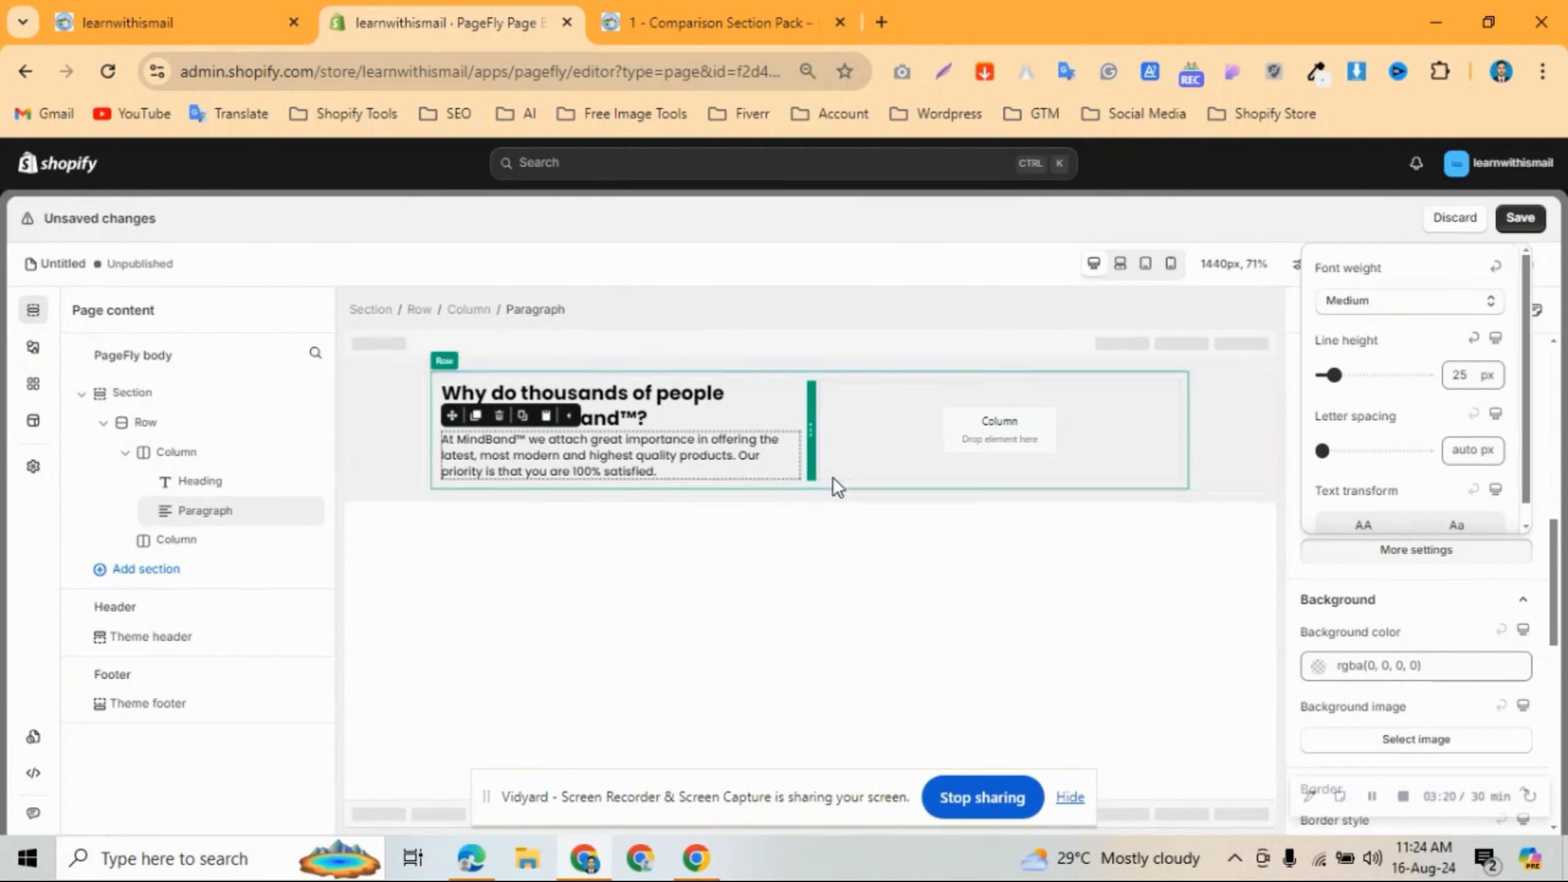
left_click(1435, 548)
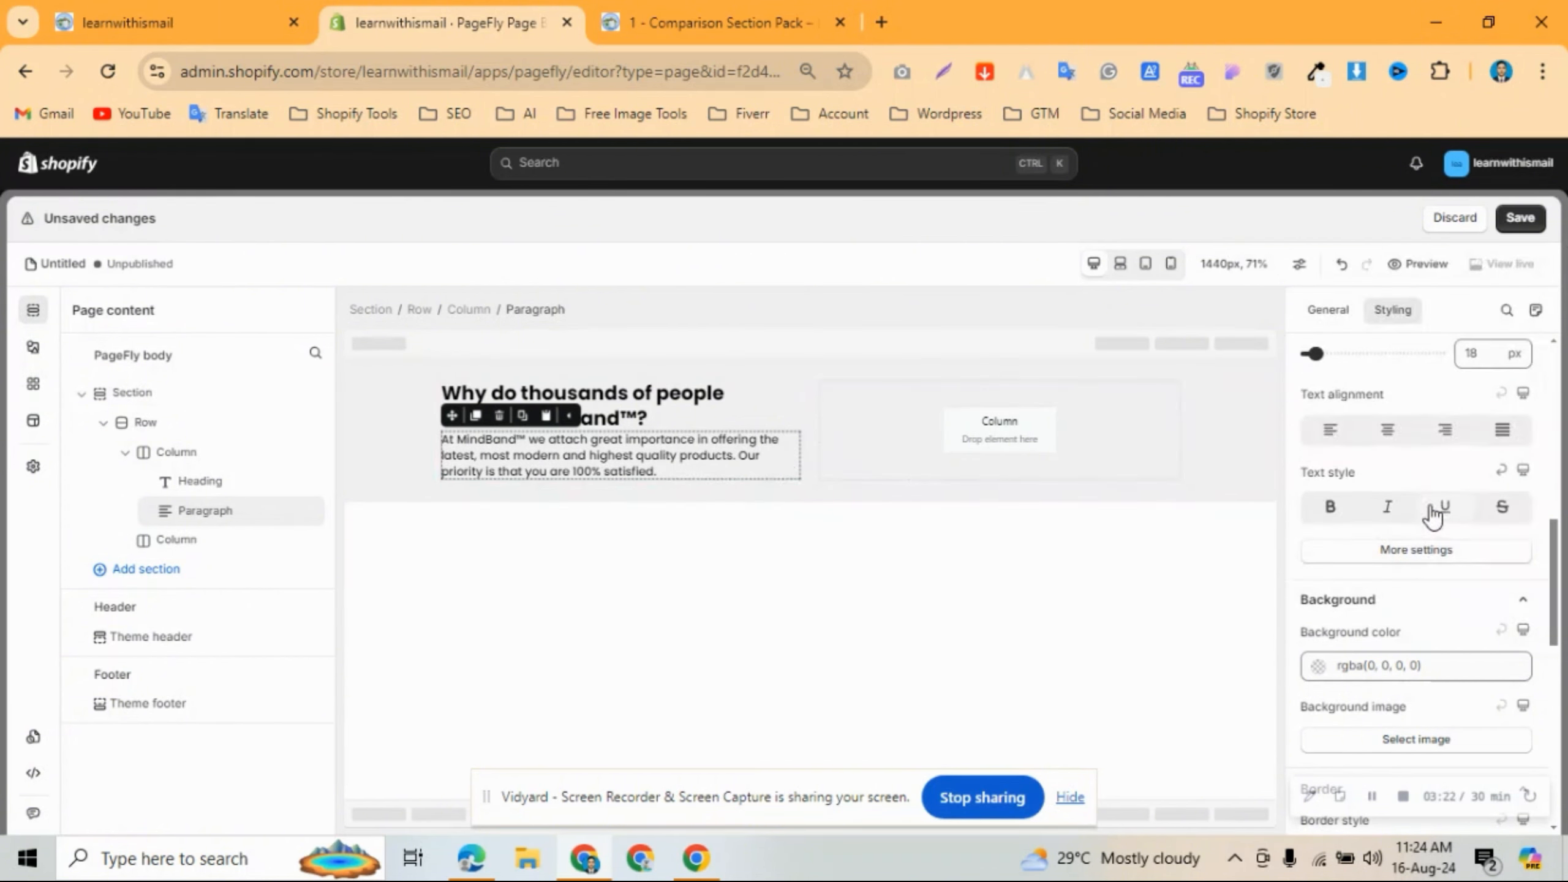
Set the paragraph's top margin to 25 px to separate it from the heading.
scroll(1433, 514, "up", 5)
left_click(1389, 481)
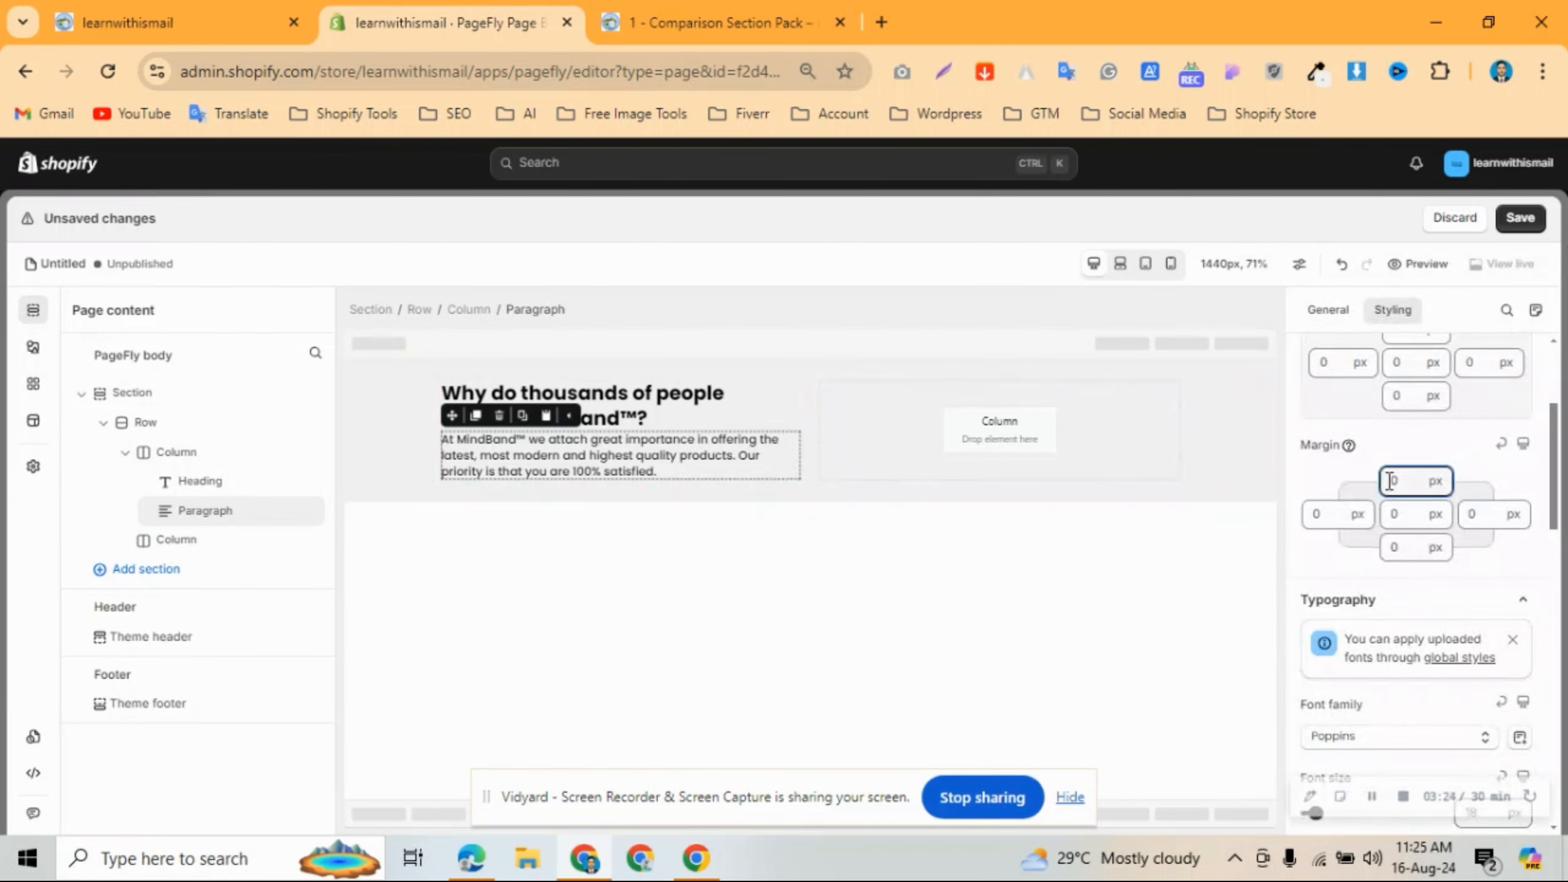
type("25")
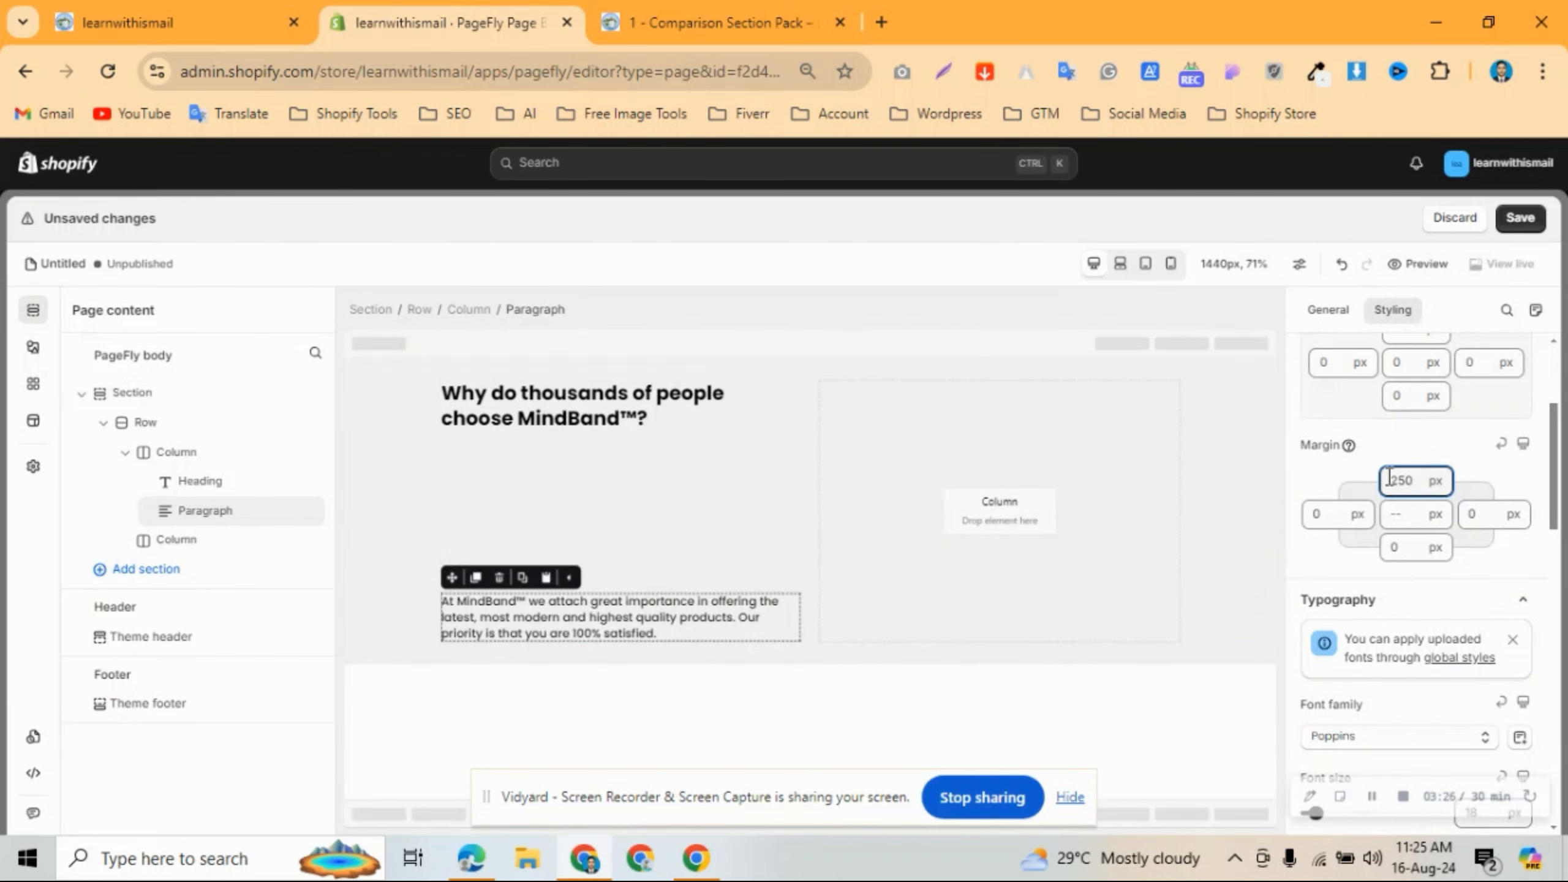
key("Delete")
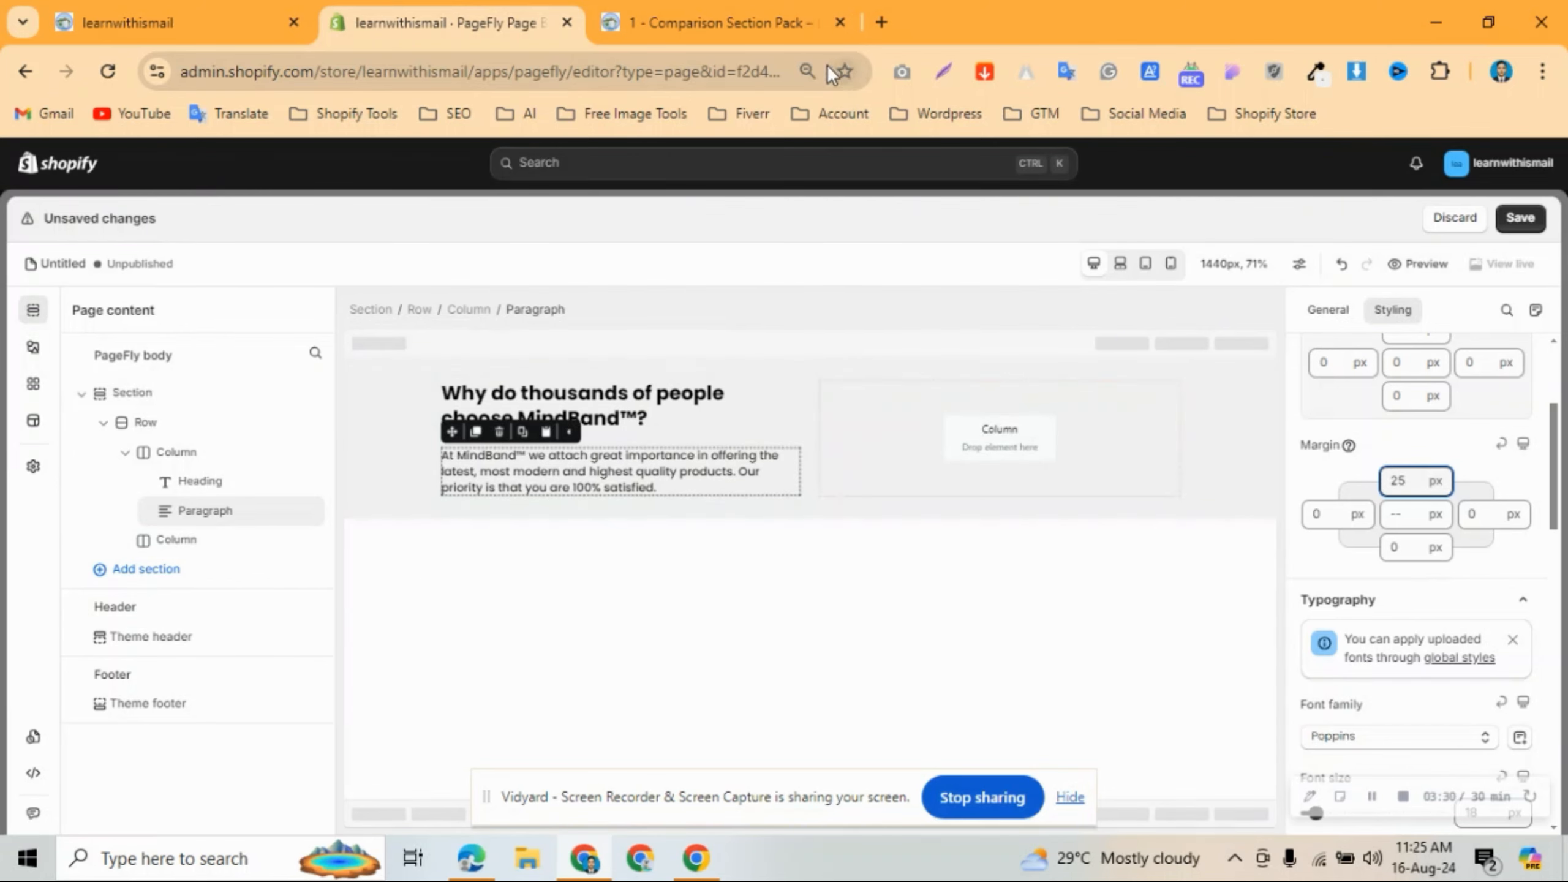
Switch to the mobile view and set the heading's font size to 22 px.
left_click(1168, 263)
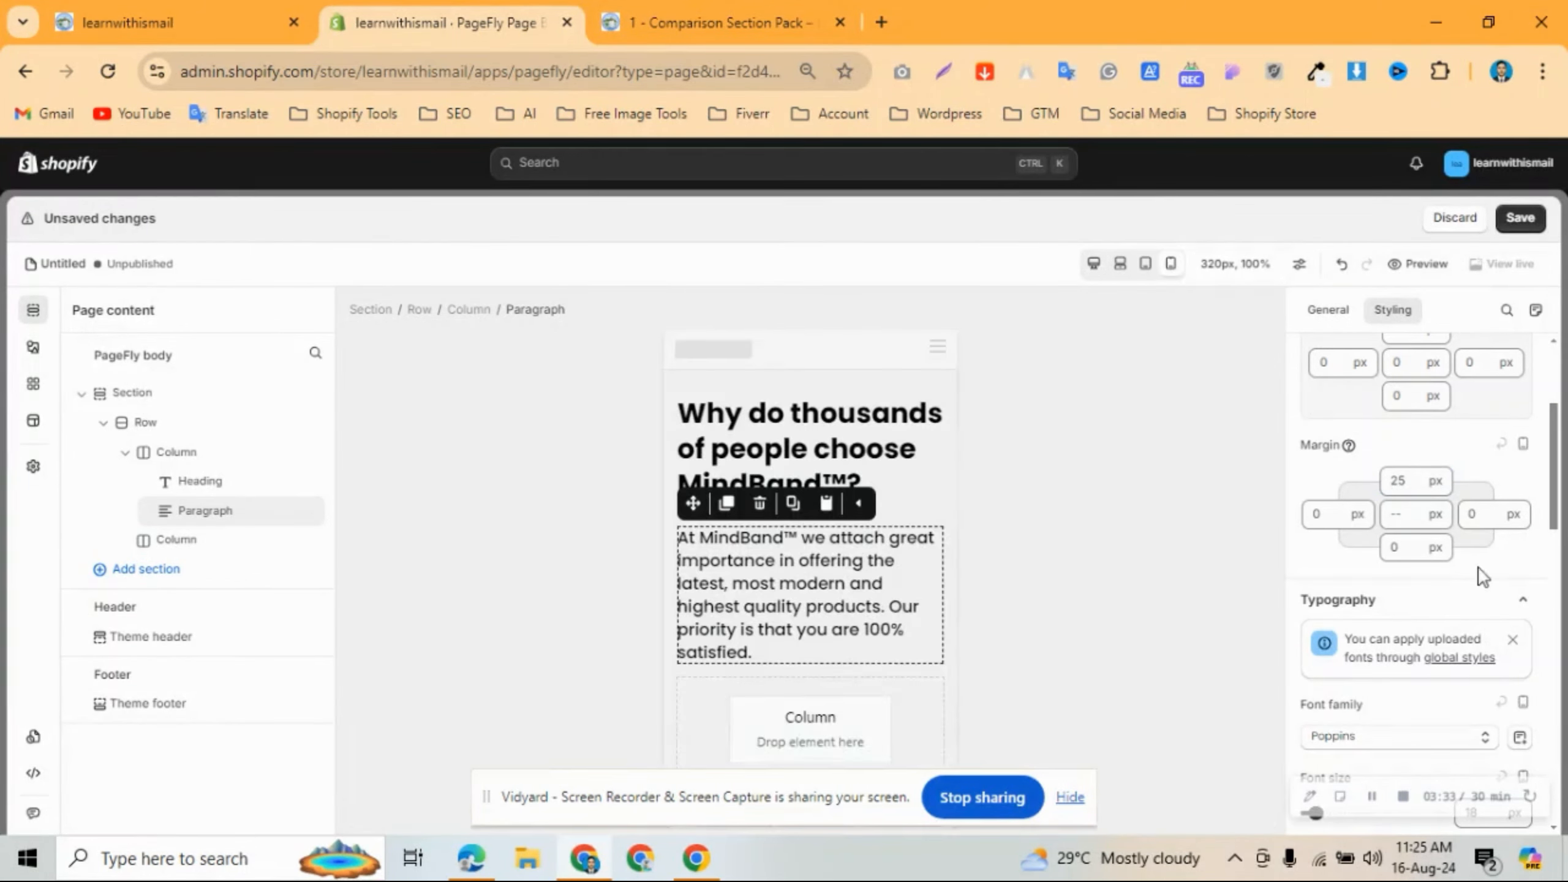
left_click(833, 424)
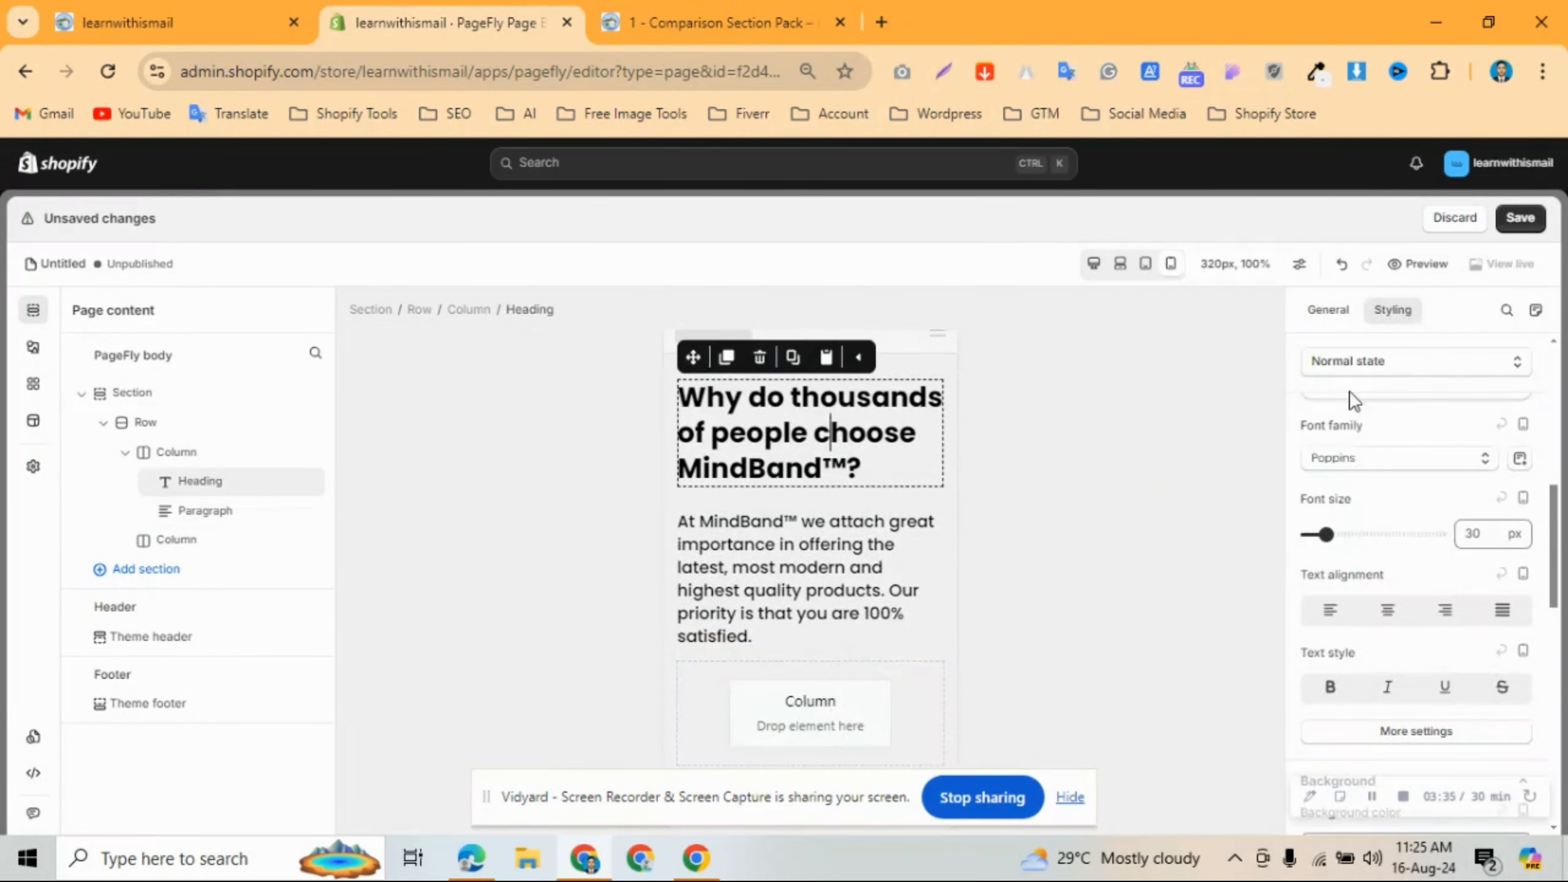
left_click(1473, 533)
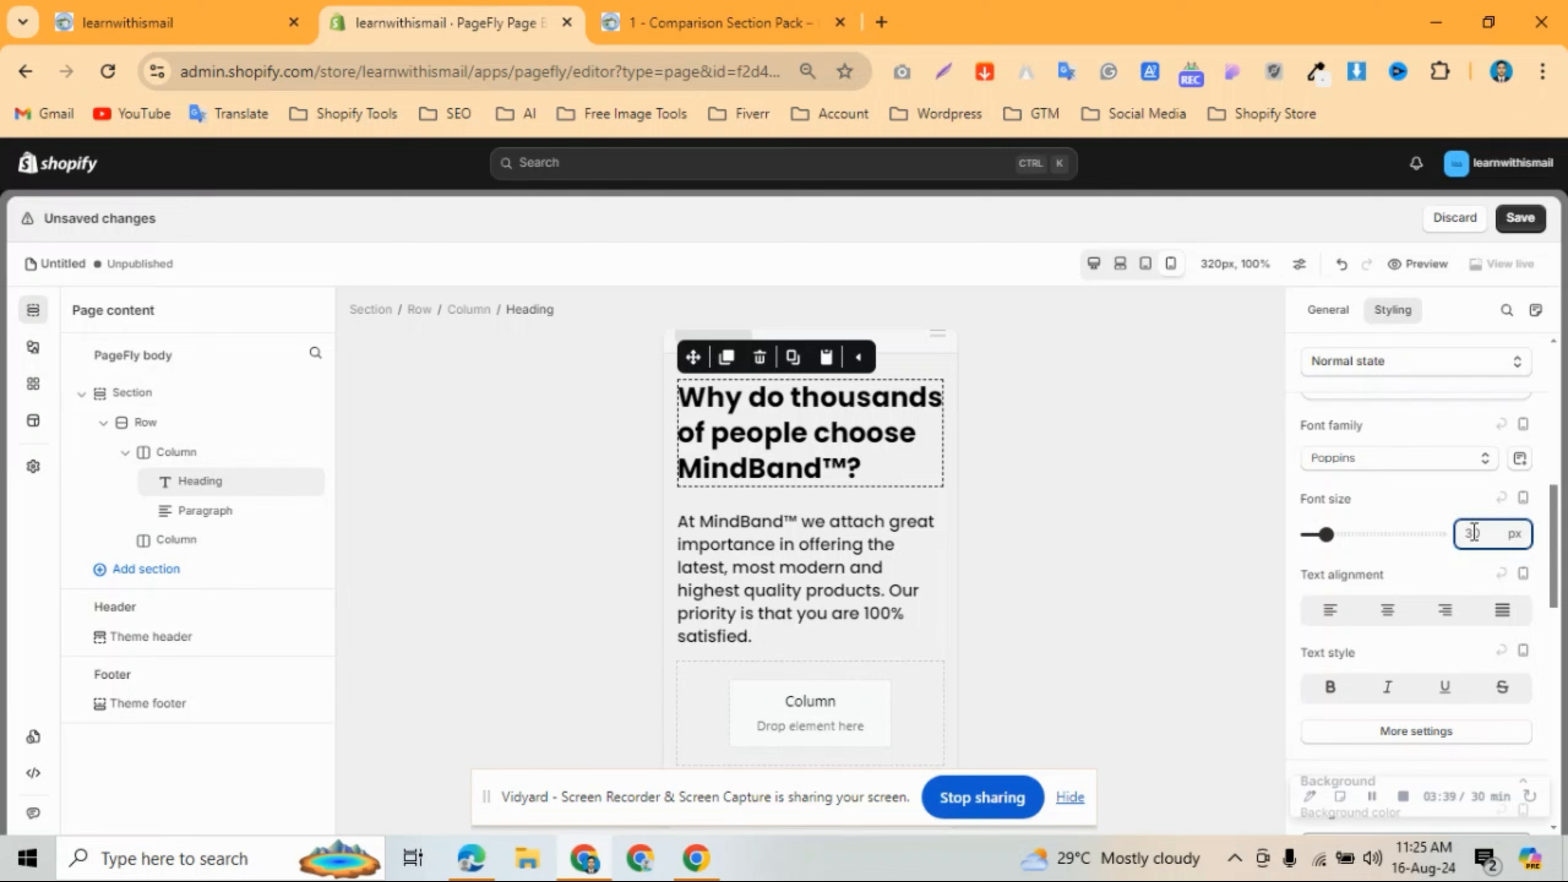
type("22")
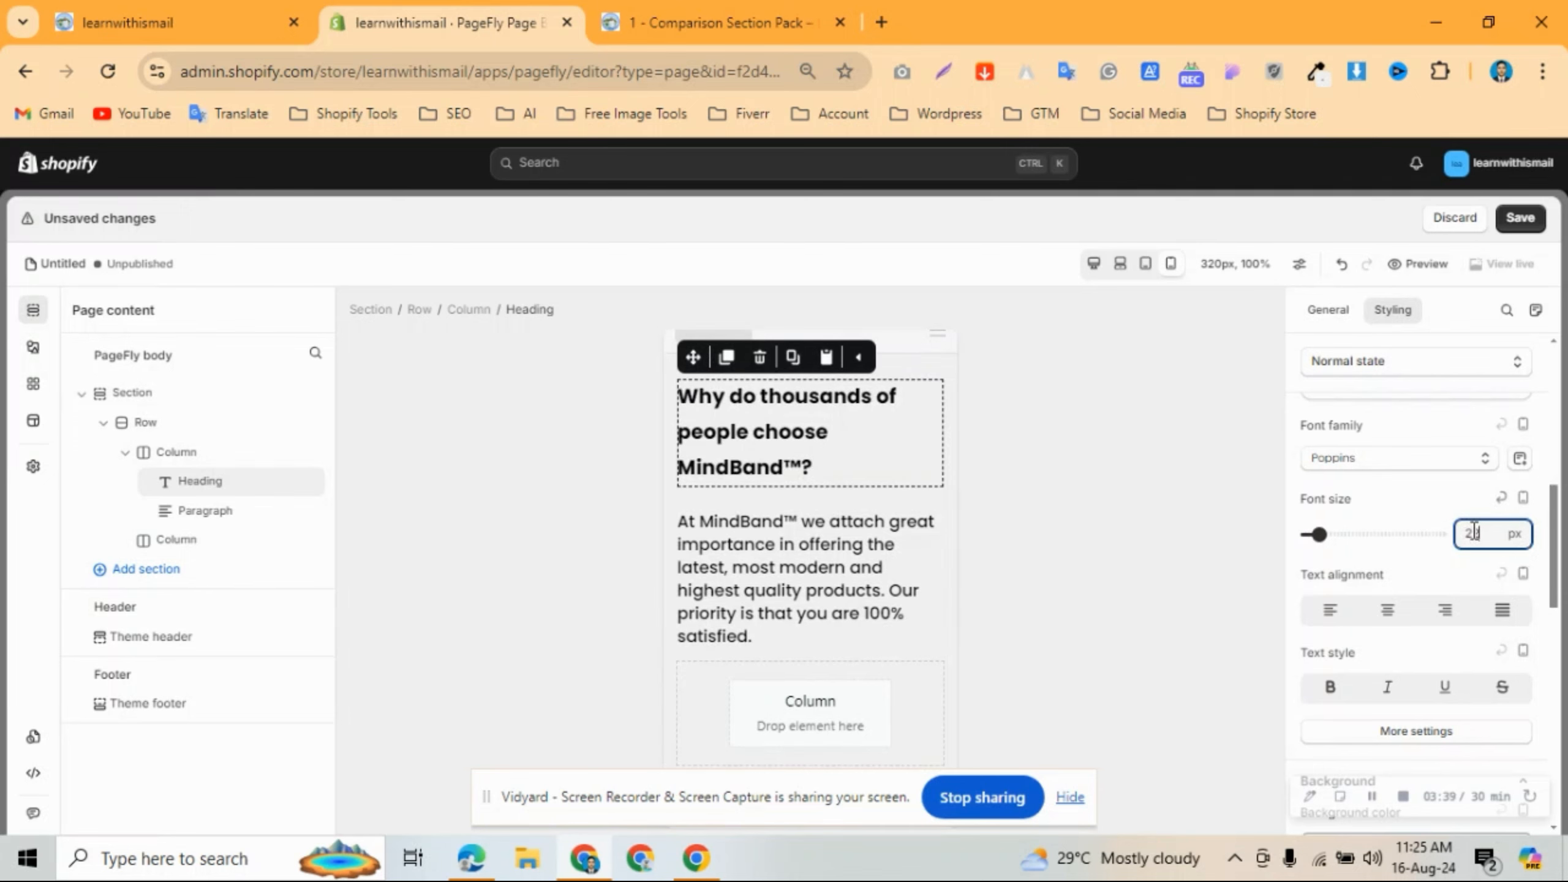
Set the heading's line height to 30 px for the mobile view.
left_click(1437, 731)
left_click(1475, 535)
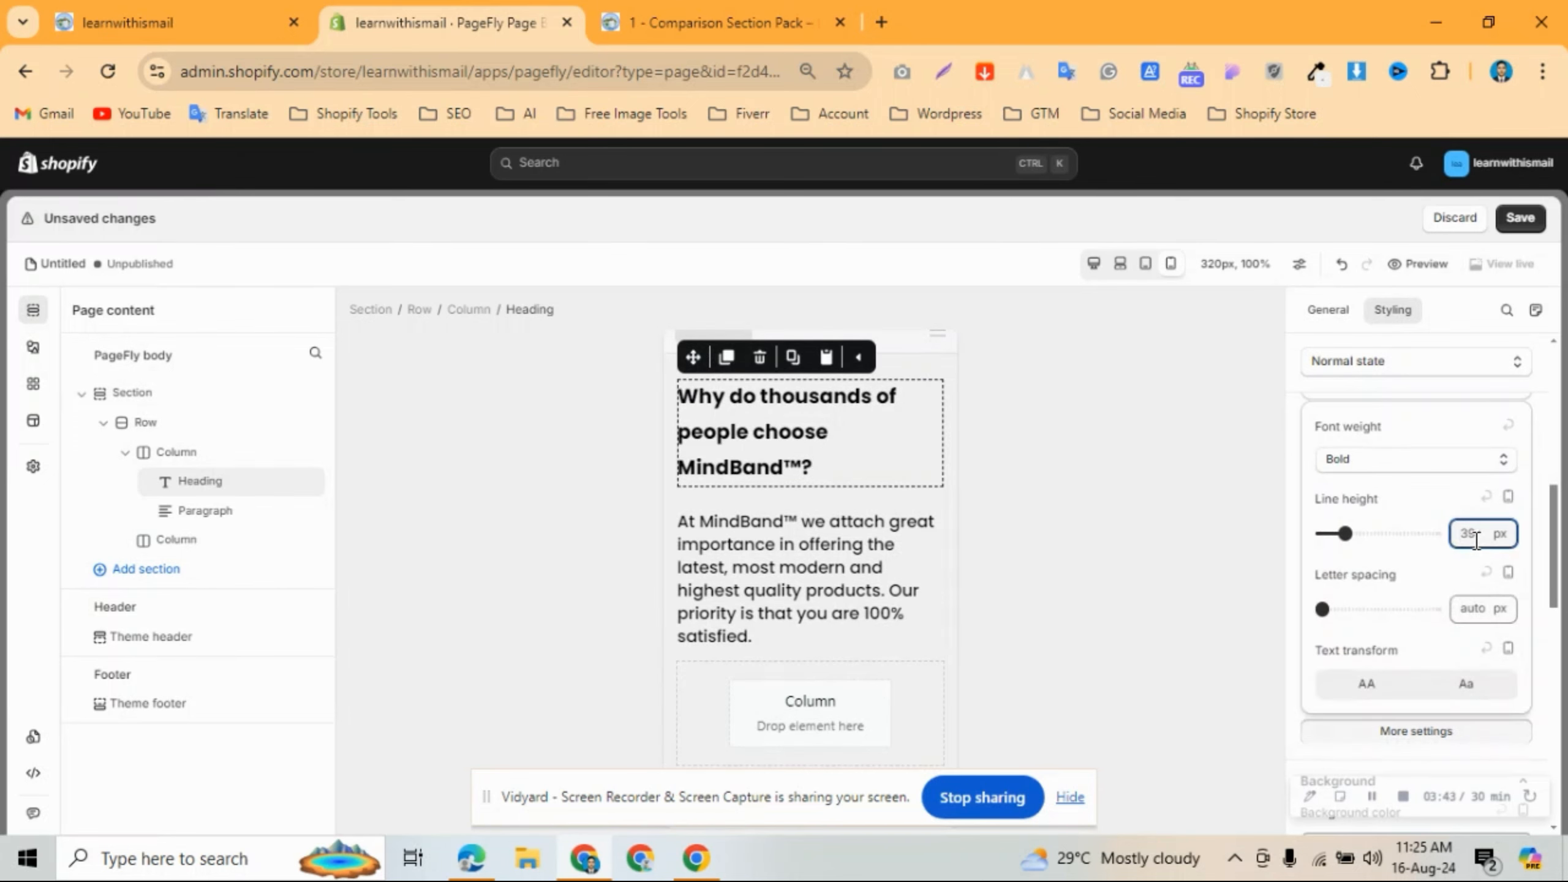
type("287")
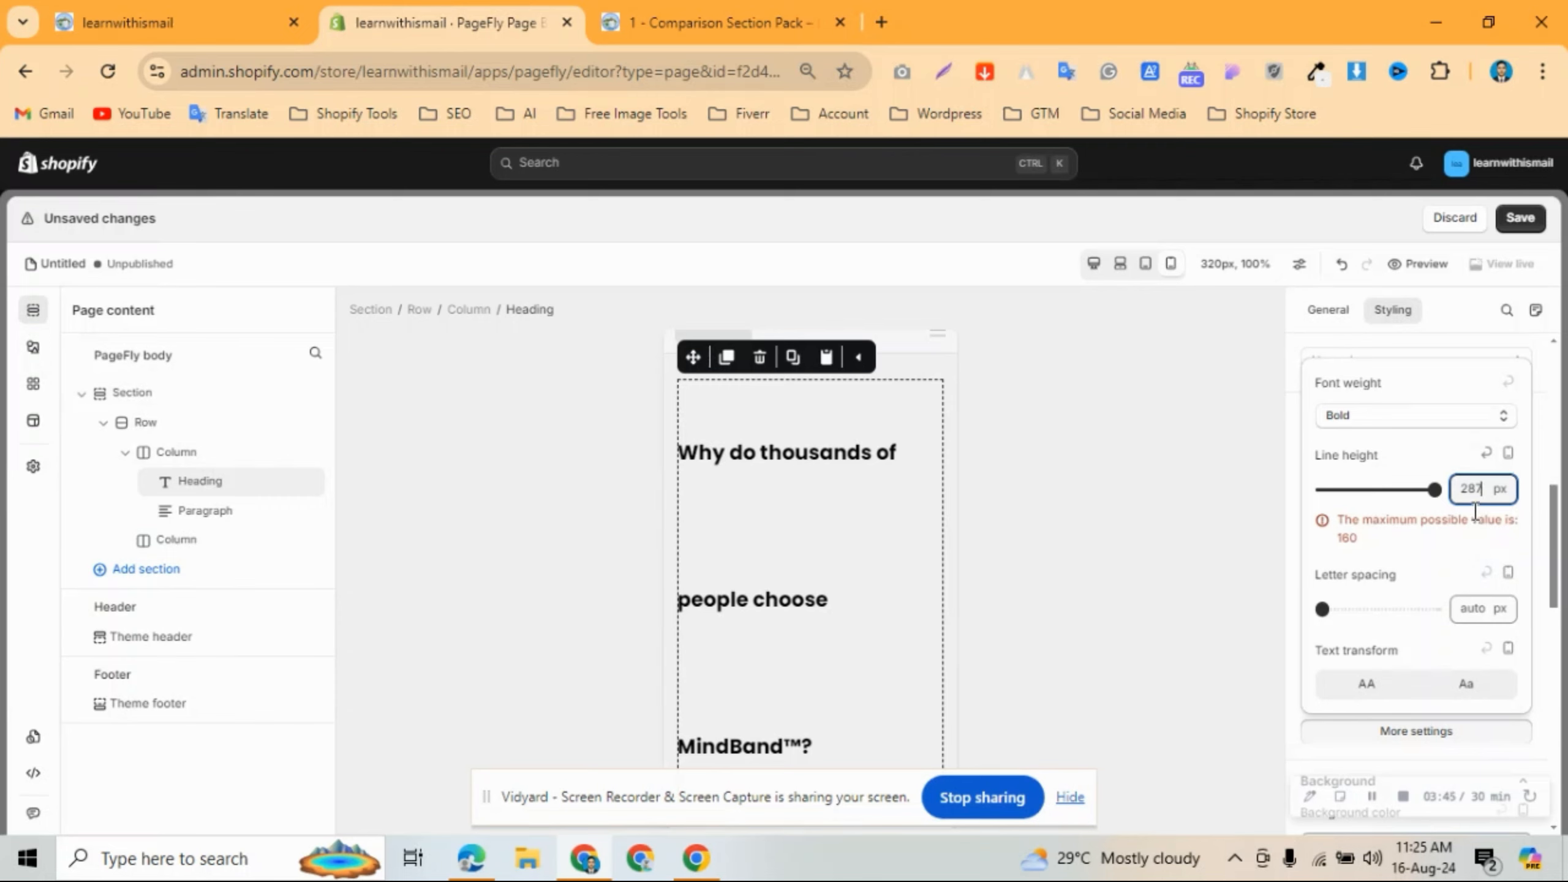
key("BackSpace")
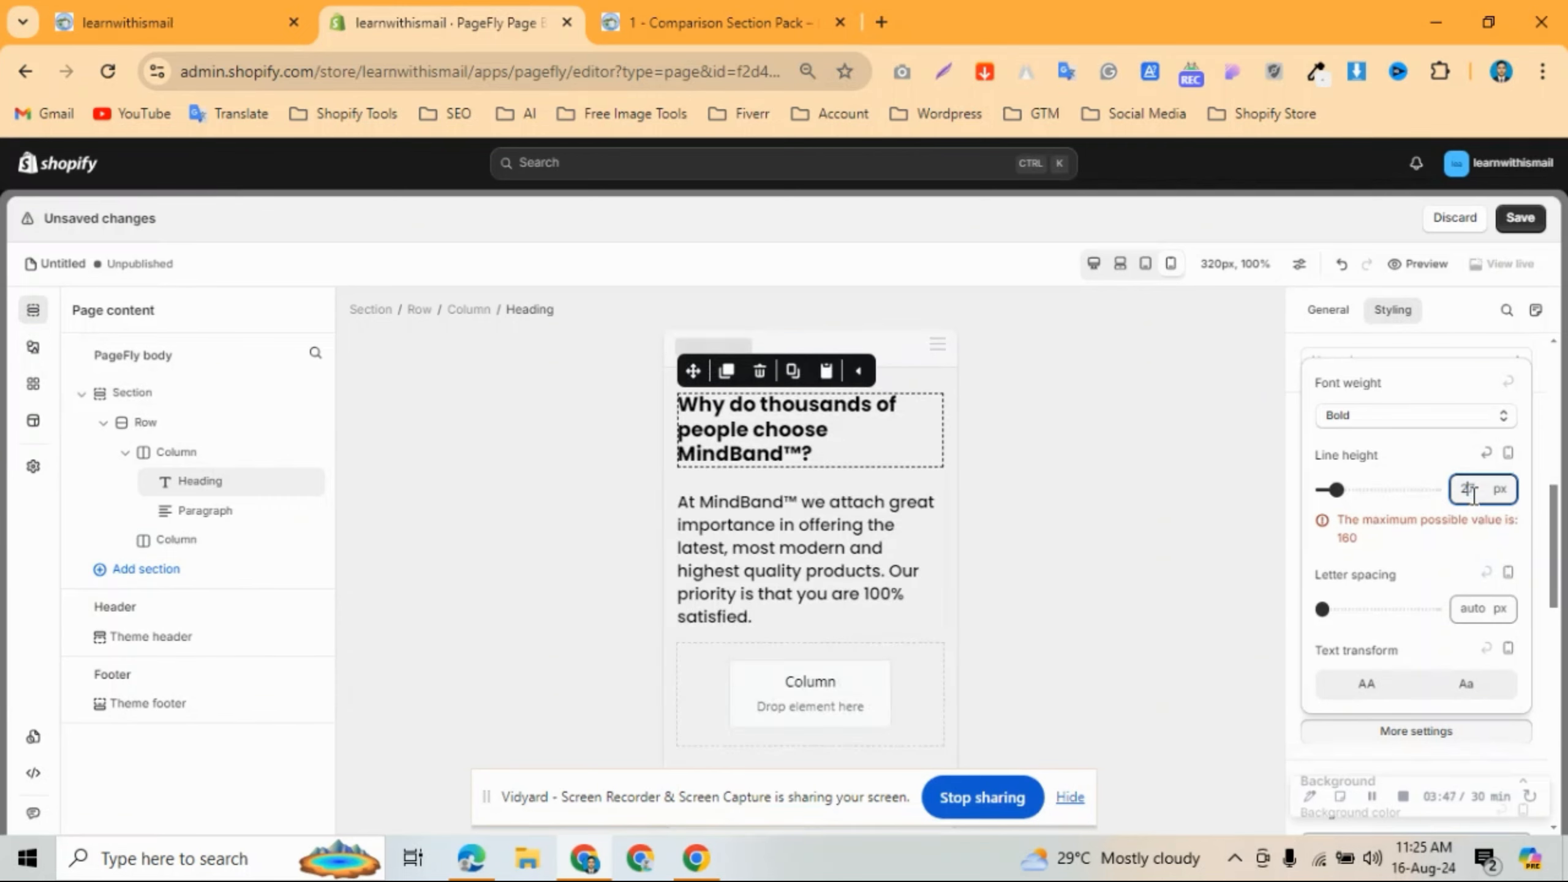
left_click(1413, 725)
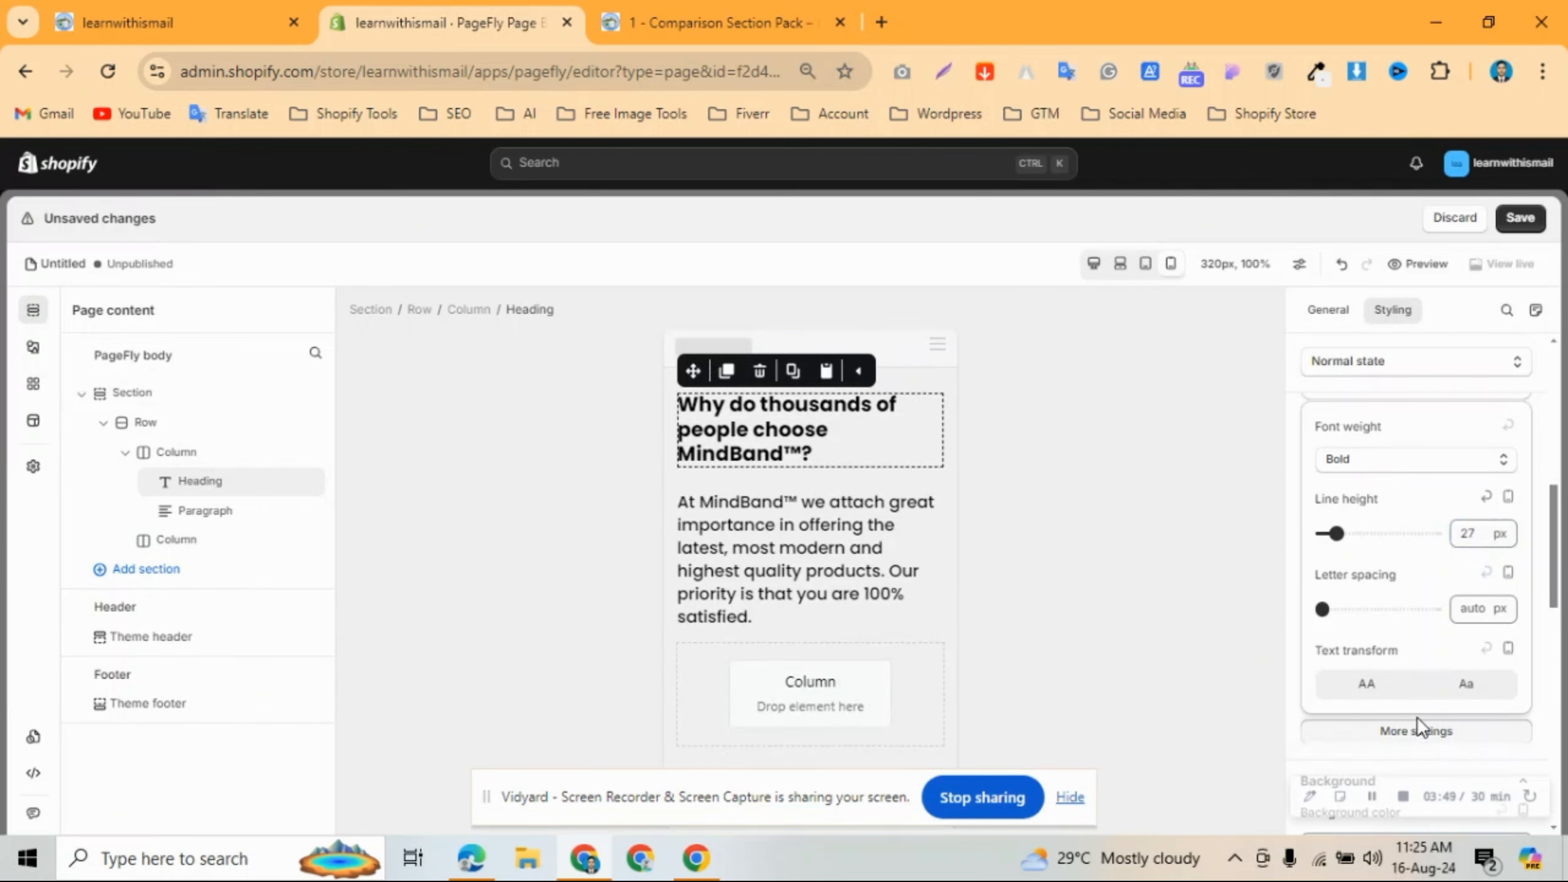
left_click(1469, 537)
key("Up")
key("Up")
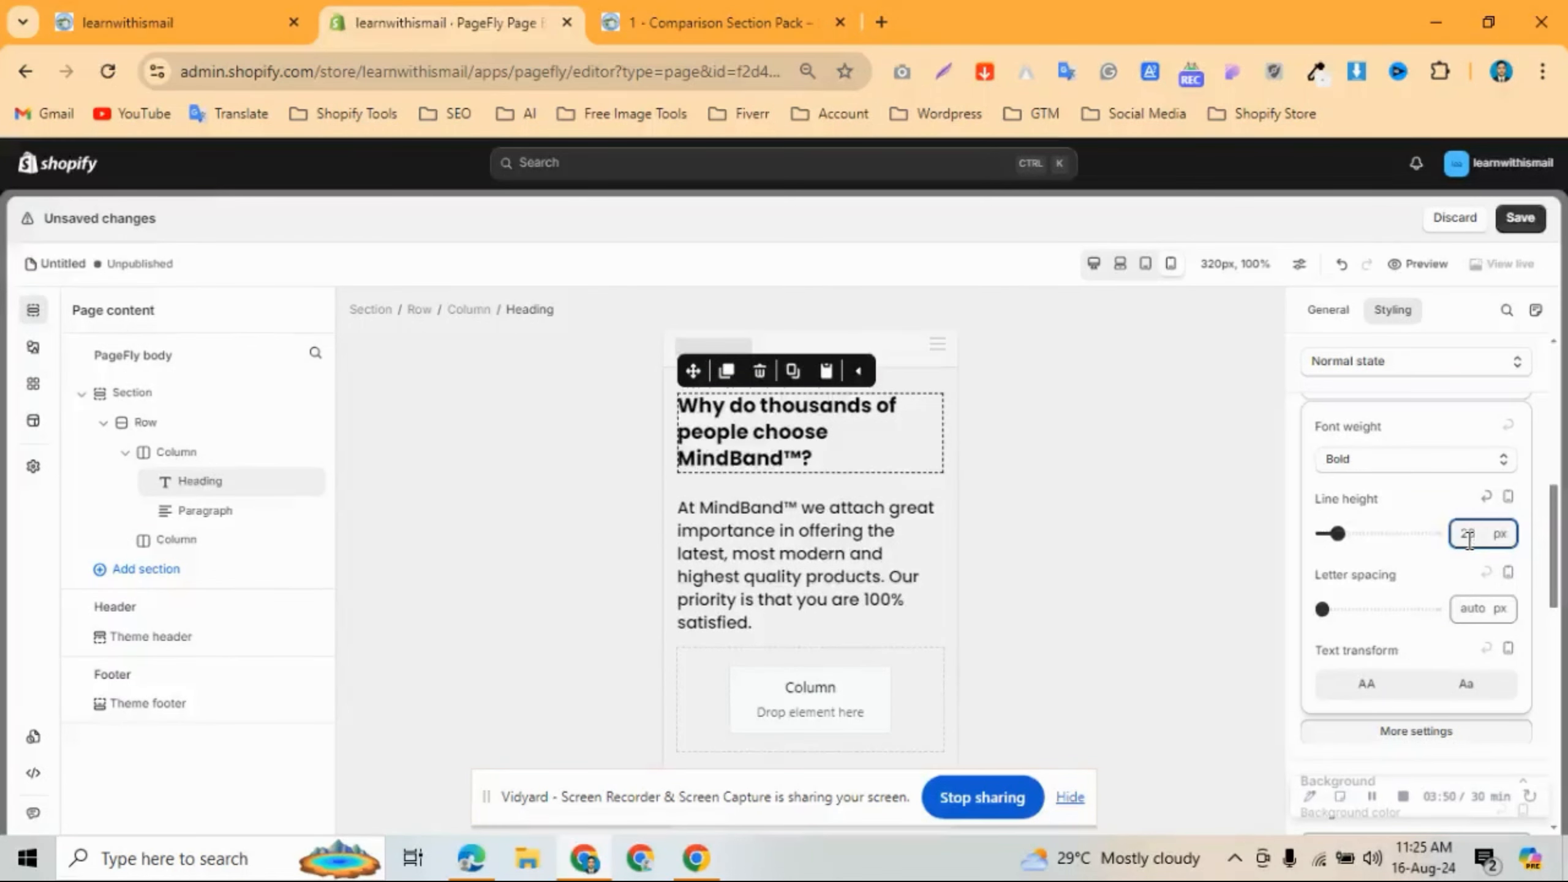
left_click(1476, 733)
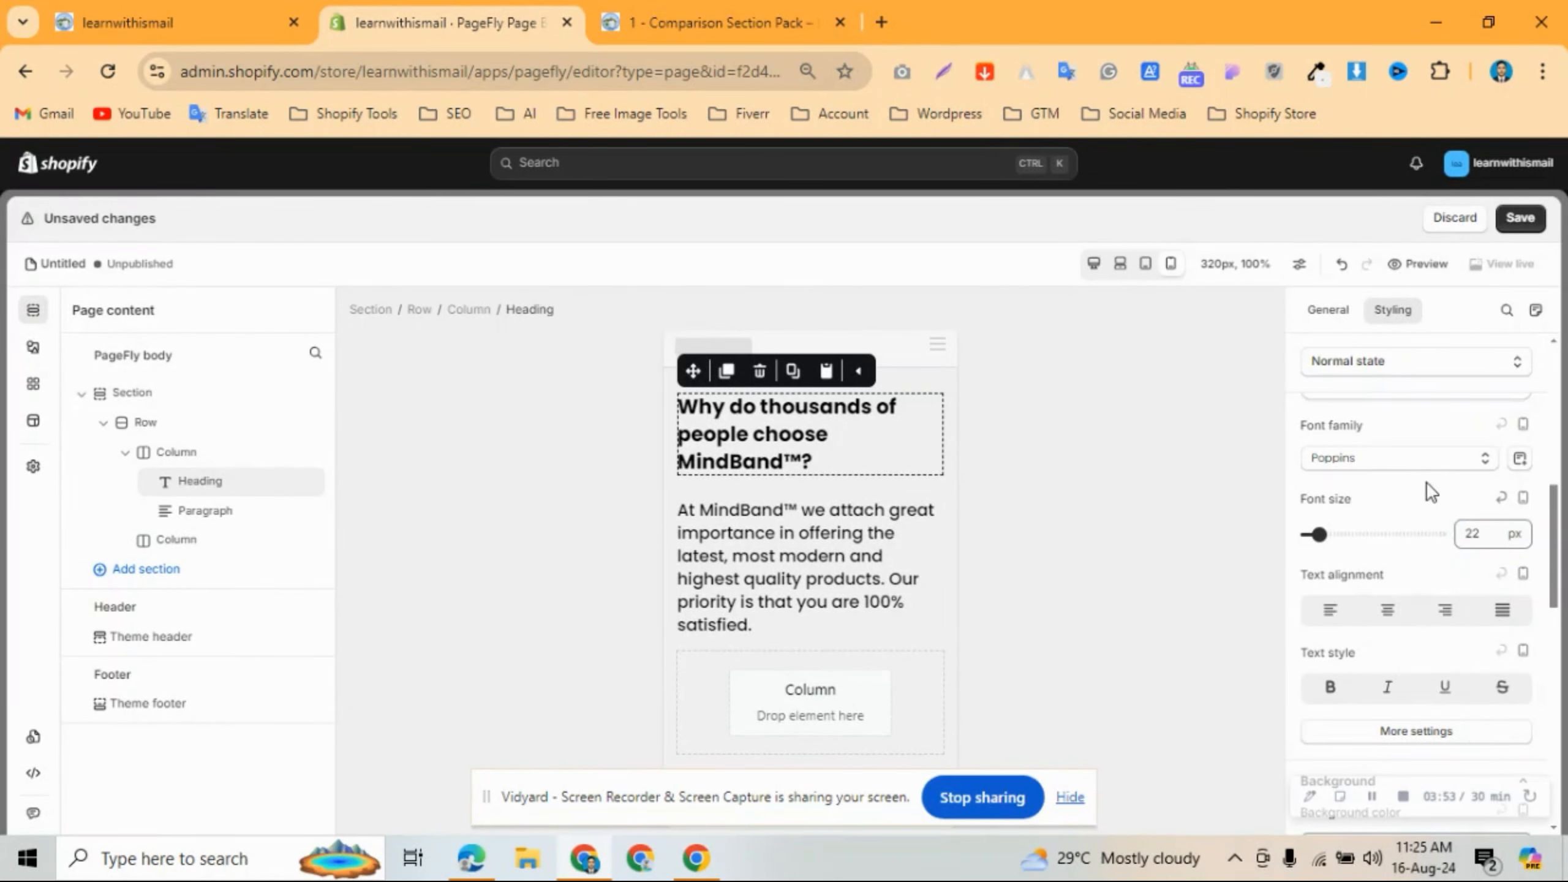
Centre the heading text on mobile and set its font weight to Semi Bold.
left_click(1386, 613)
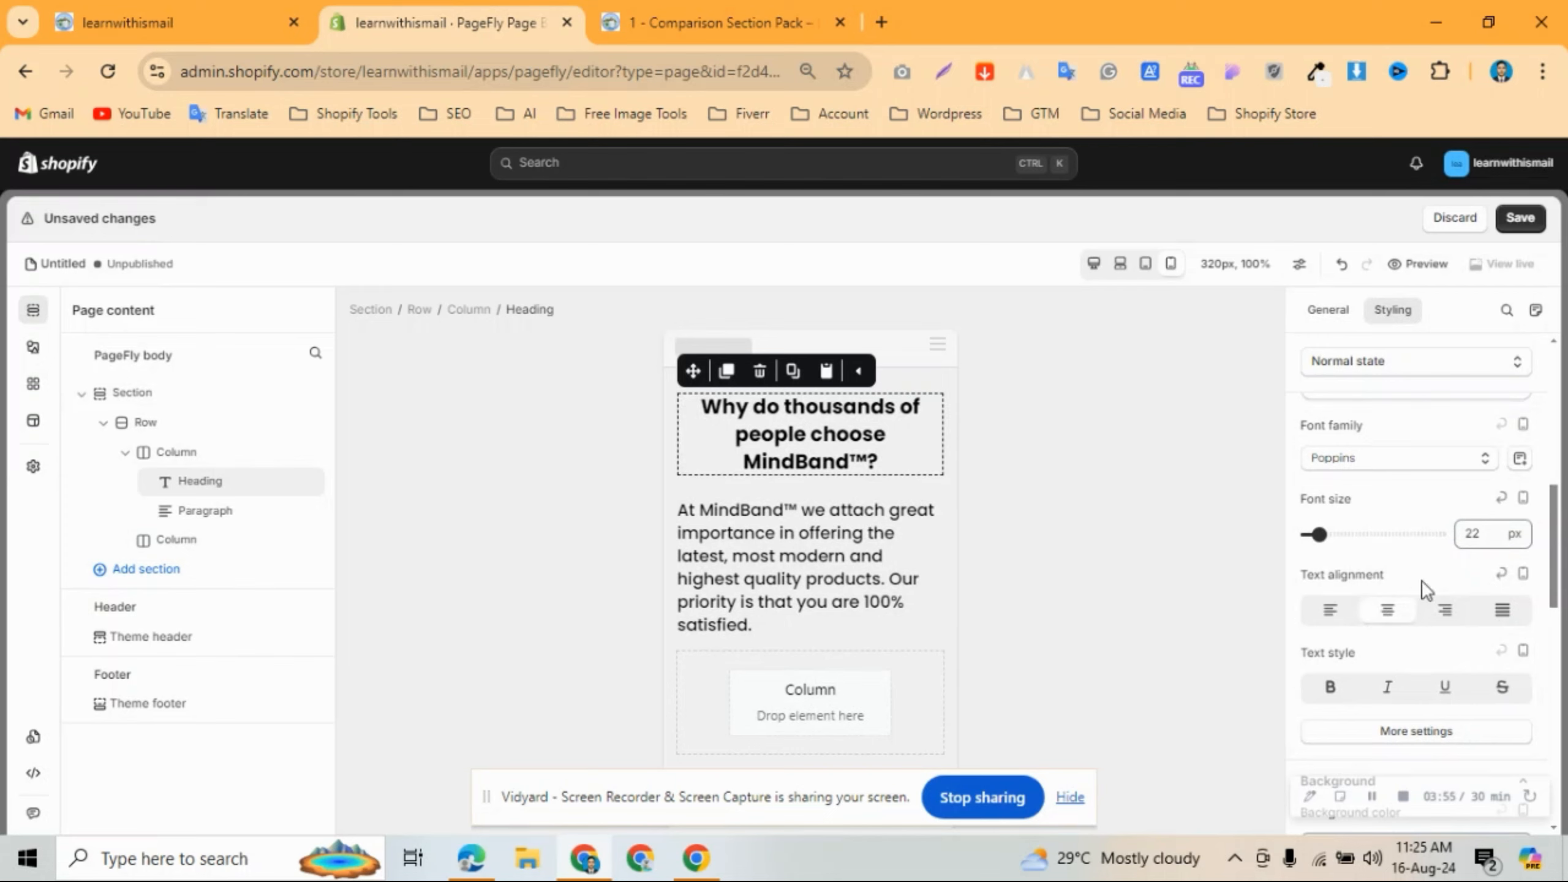
left_click(1408, 731)
left_click(1370, 462)
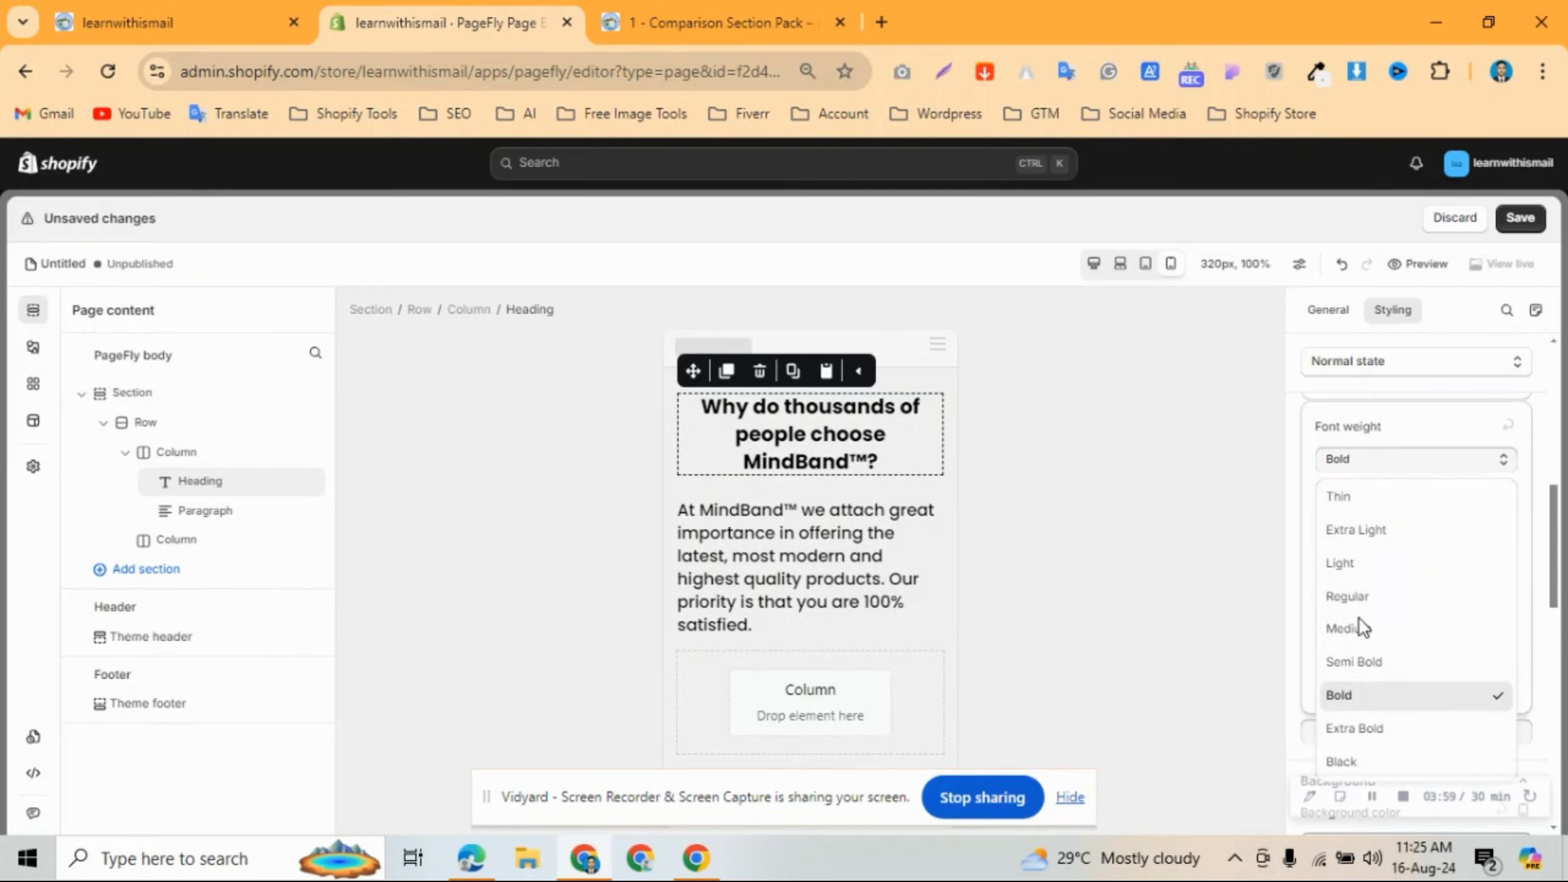
left_click(1352, 658)
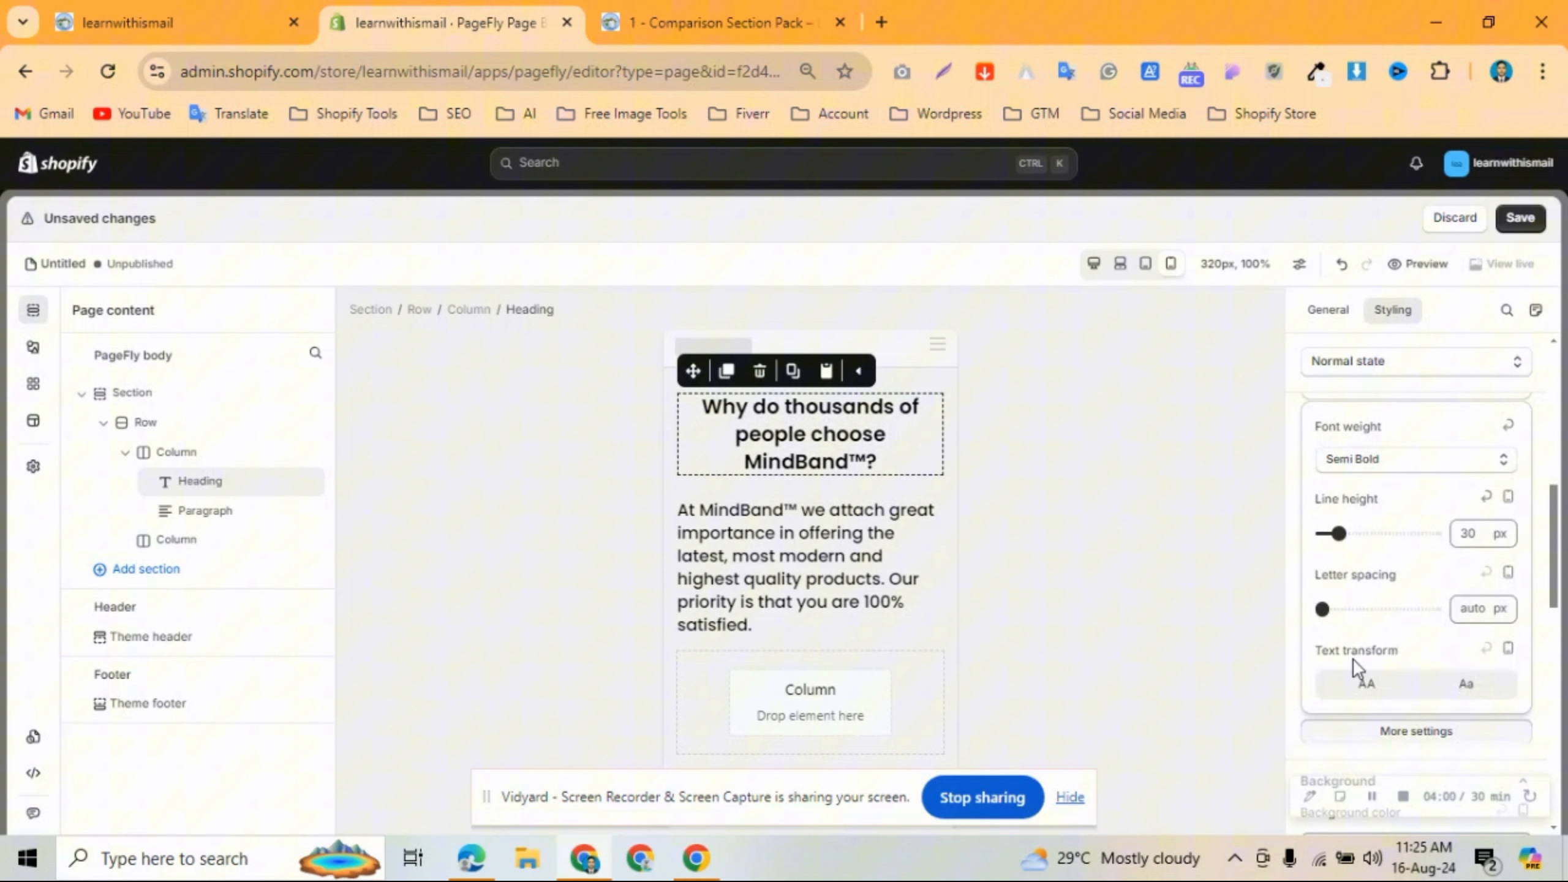
left_click(1407, 741)
Try neighbouring font sizes for the mobile heading and settle on 20 px.
left_click(1486, 536)
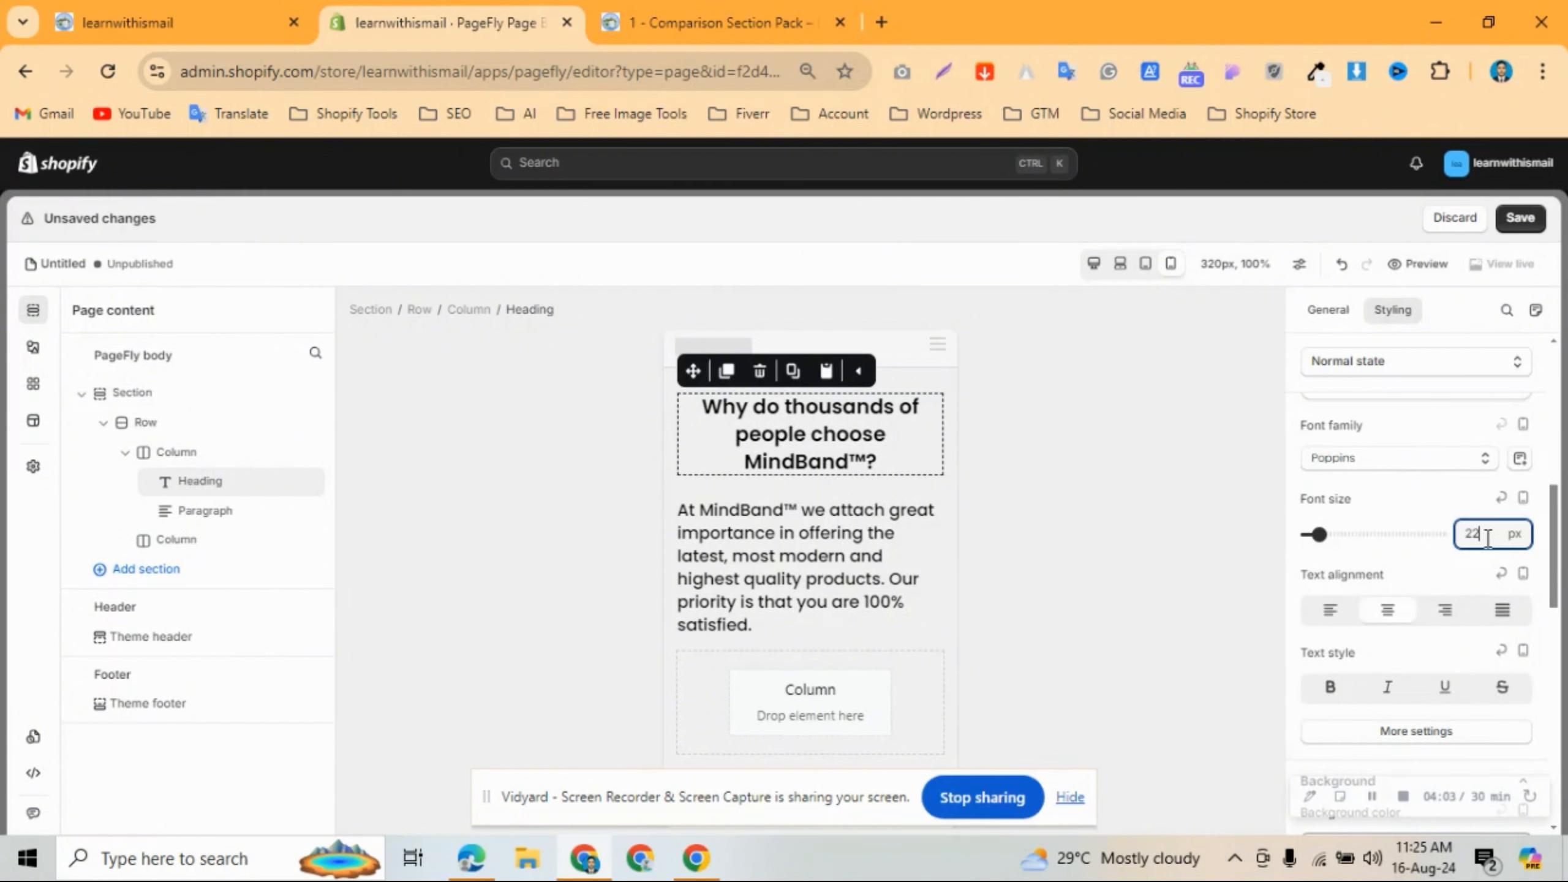
key("Down")
key("Up")
key("Up")
key("Up")
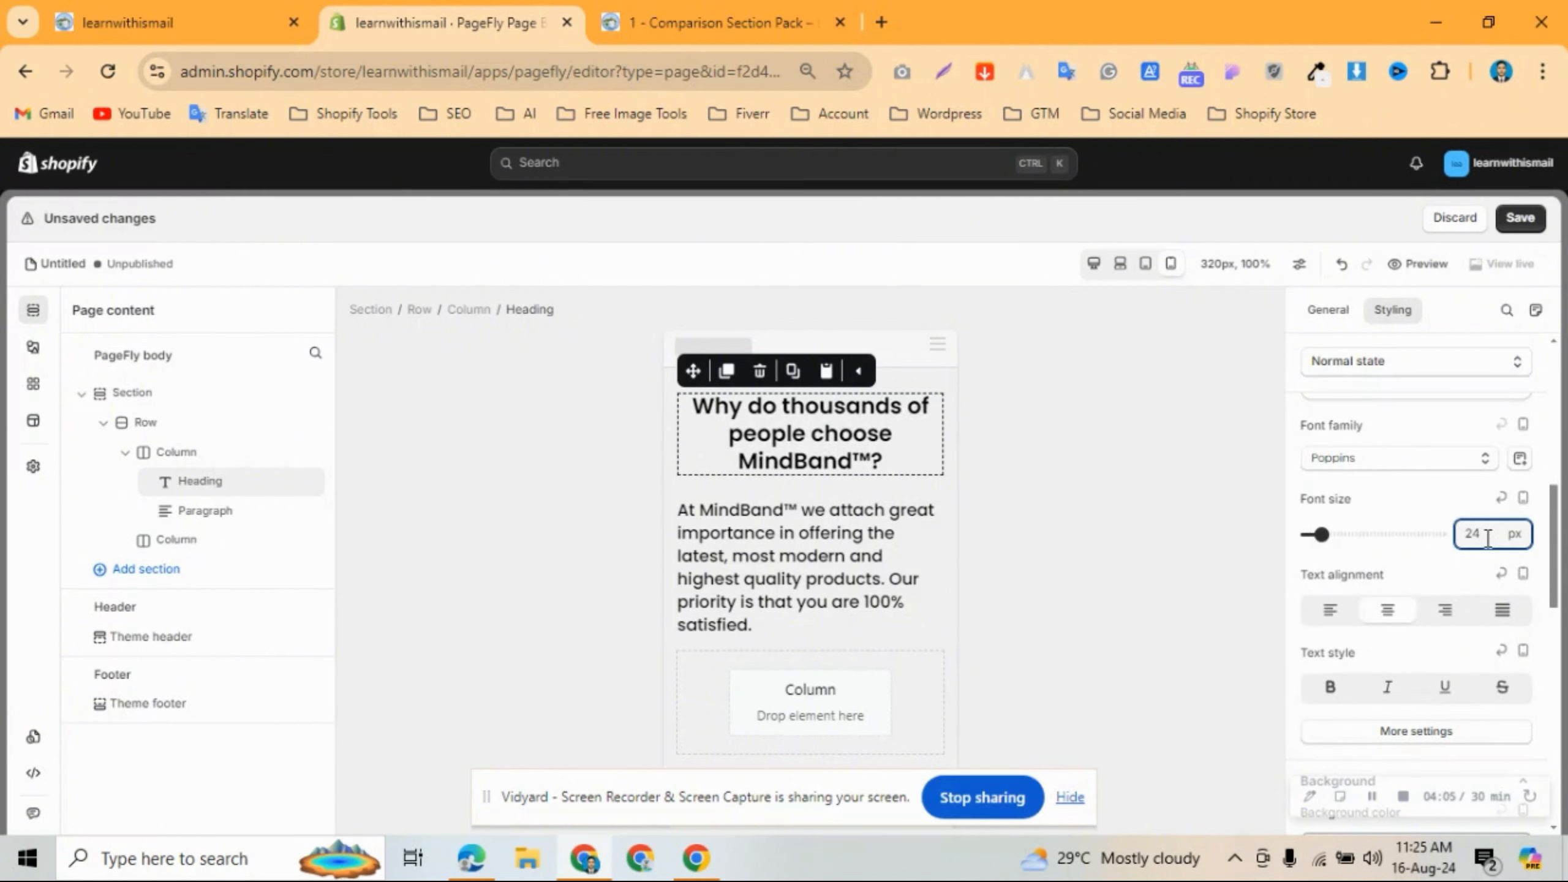
key("Down")
key("Down")
key("Down")
key("Down")
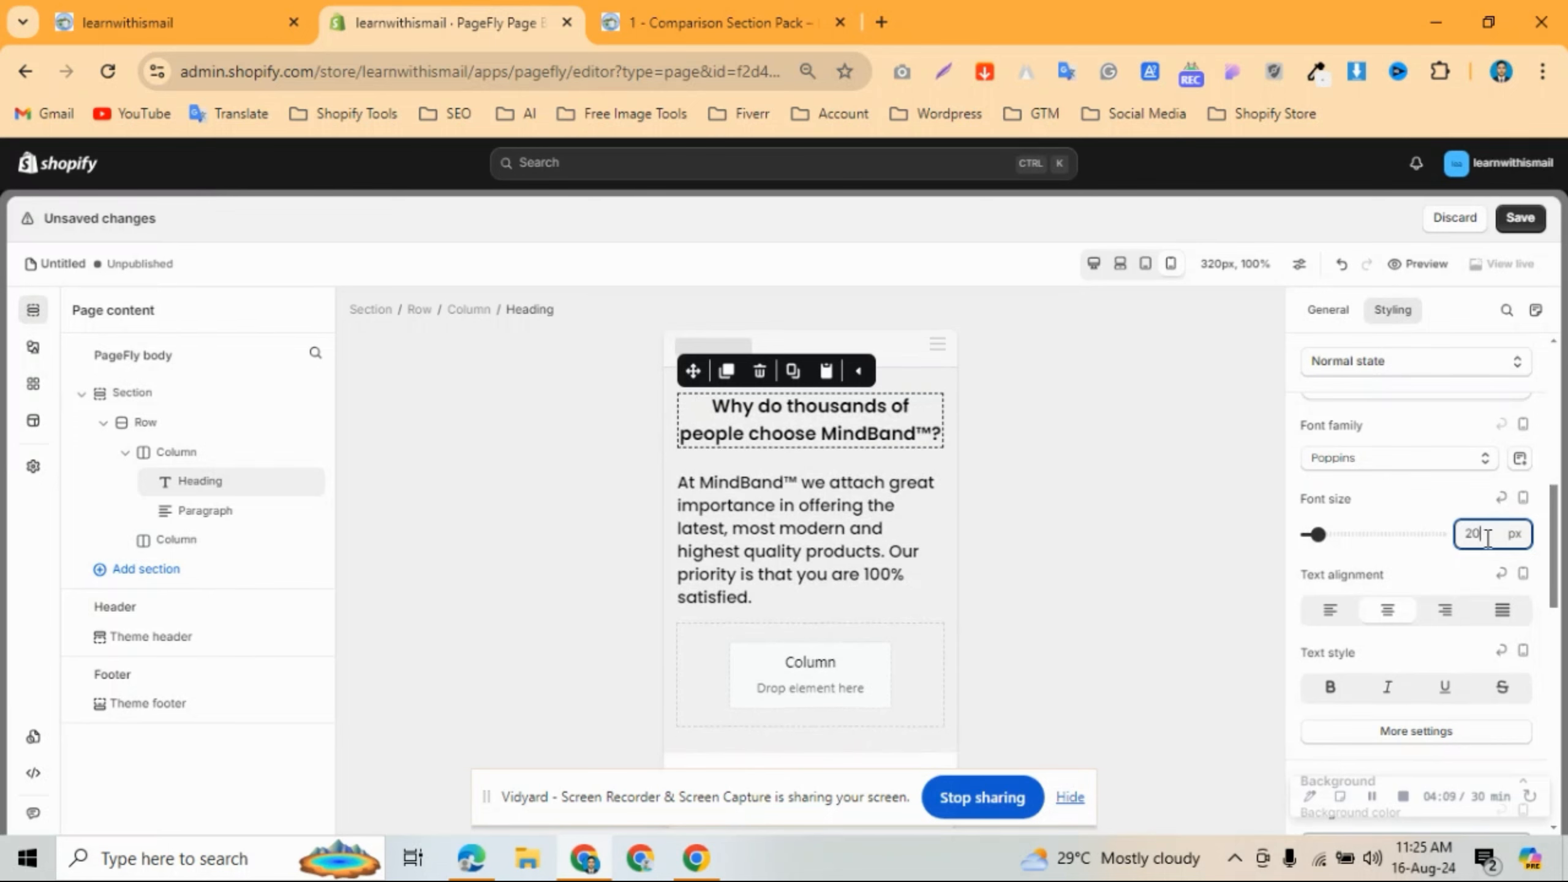
key("Up")
key("Down")
key("Up")
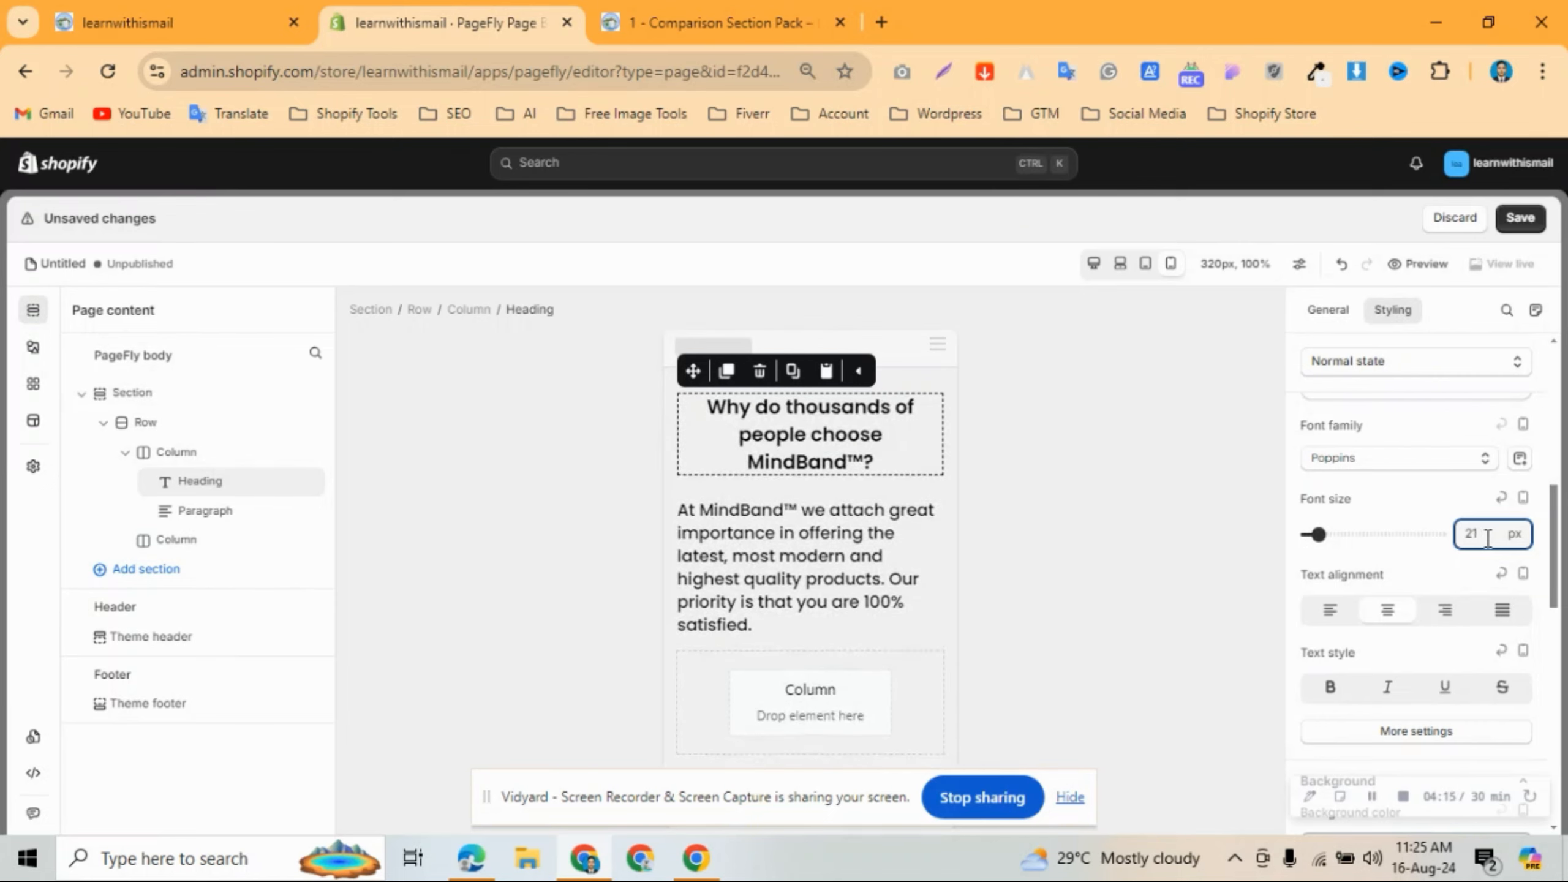
key("Down")
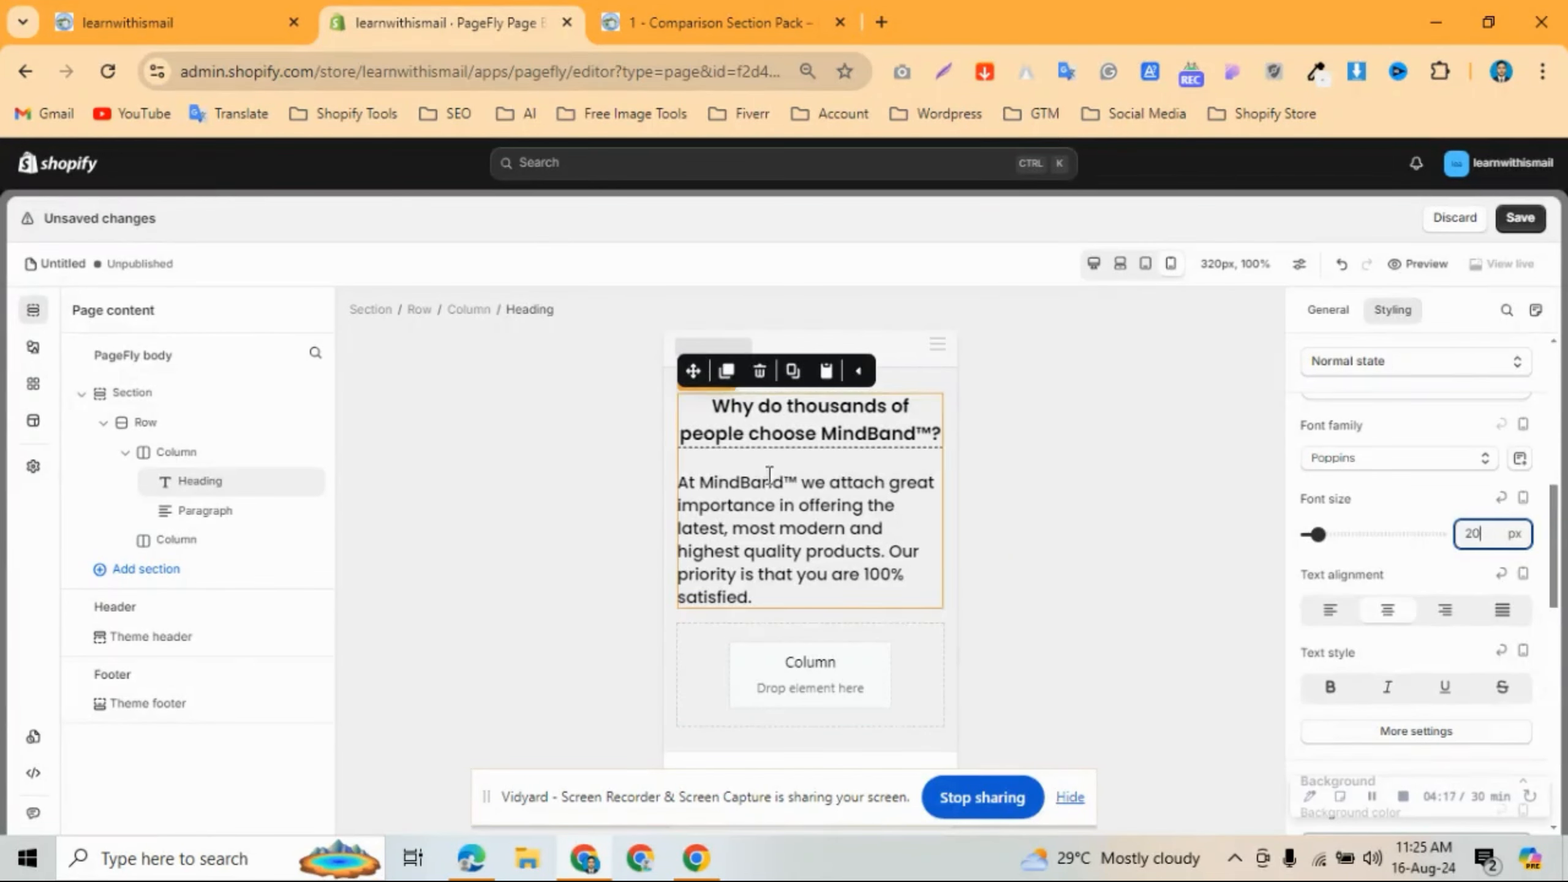
Set the font size of the paragraph below the heading to 16 px on mobile.
left_click(790, 505)
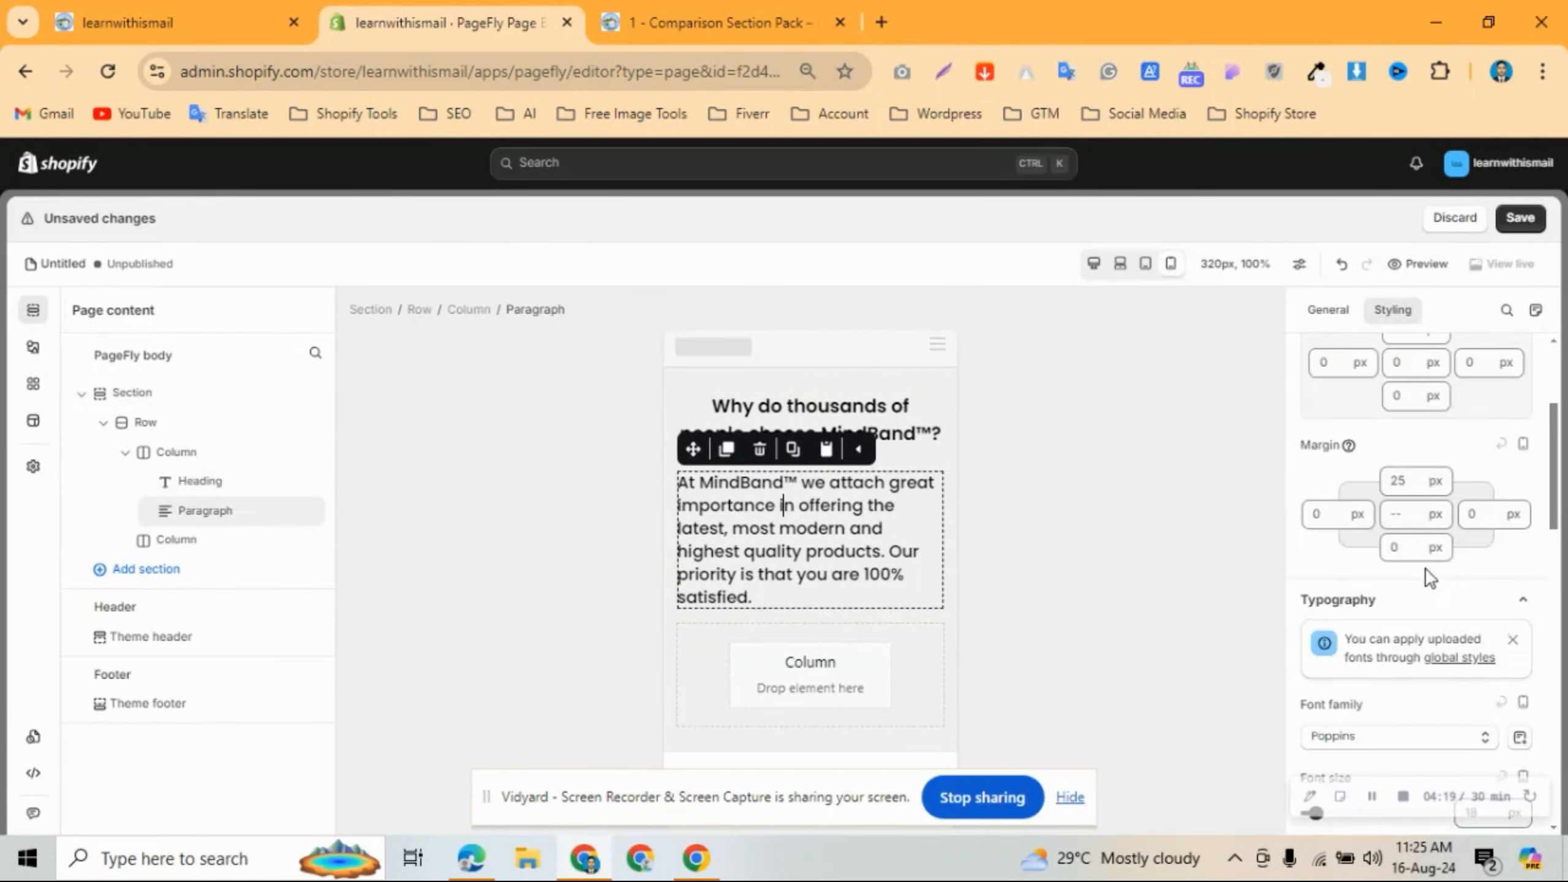
scroll(1435, 599, "down", 3)
left_click(1480, 582)
type("3")
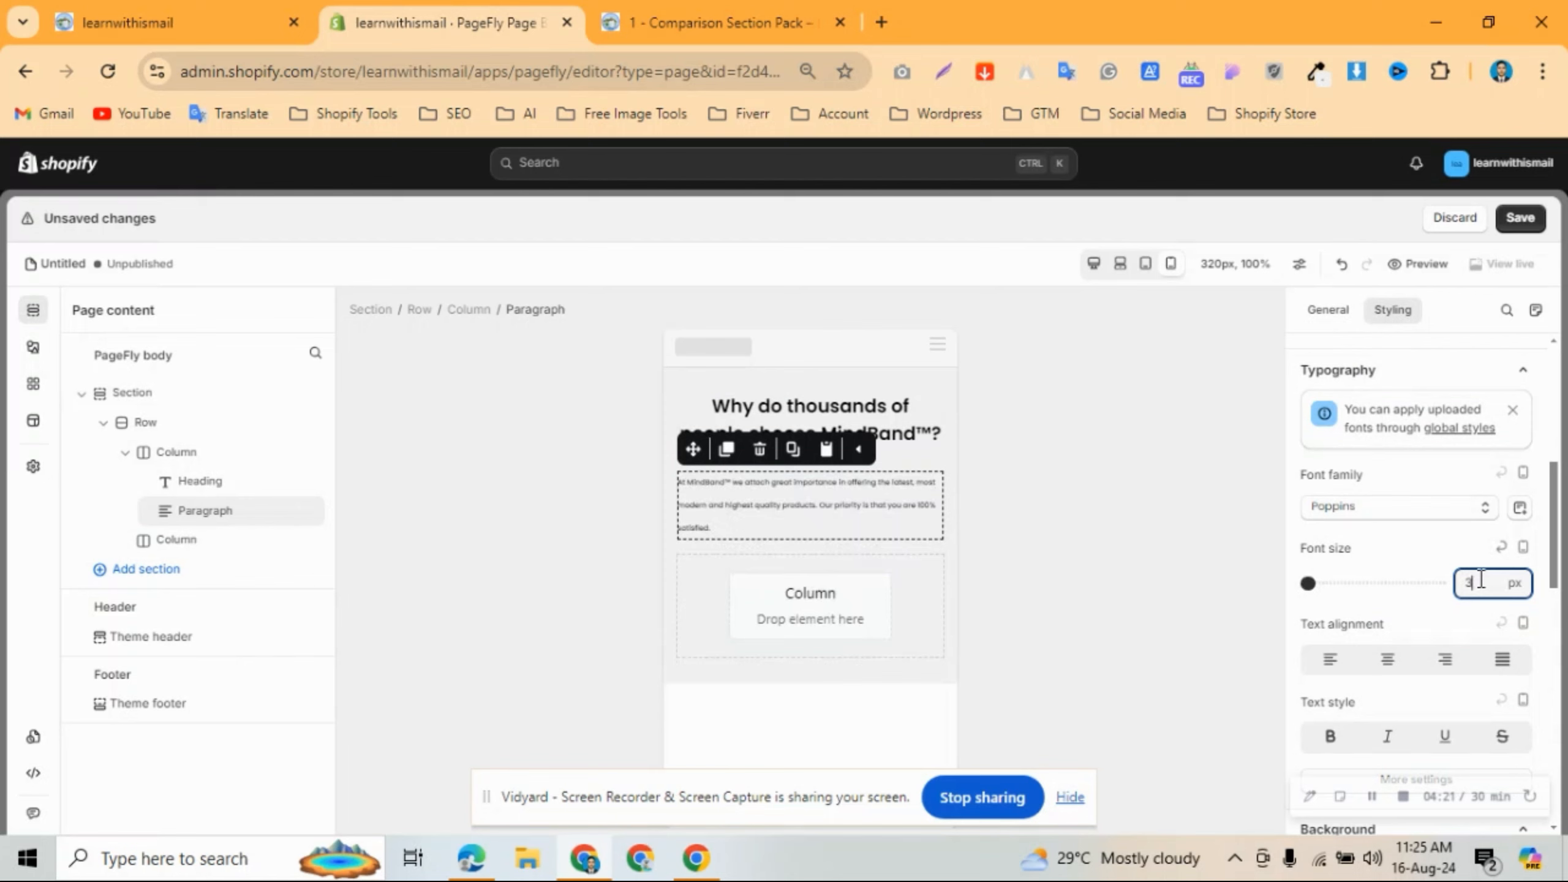
key("BackSpace")
type("15")
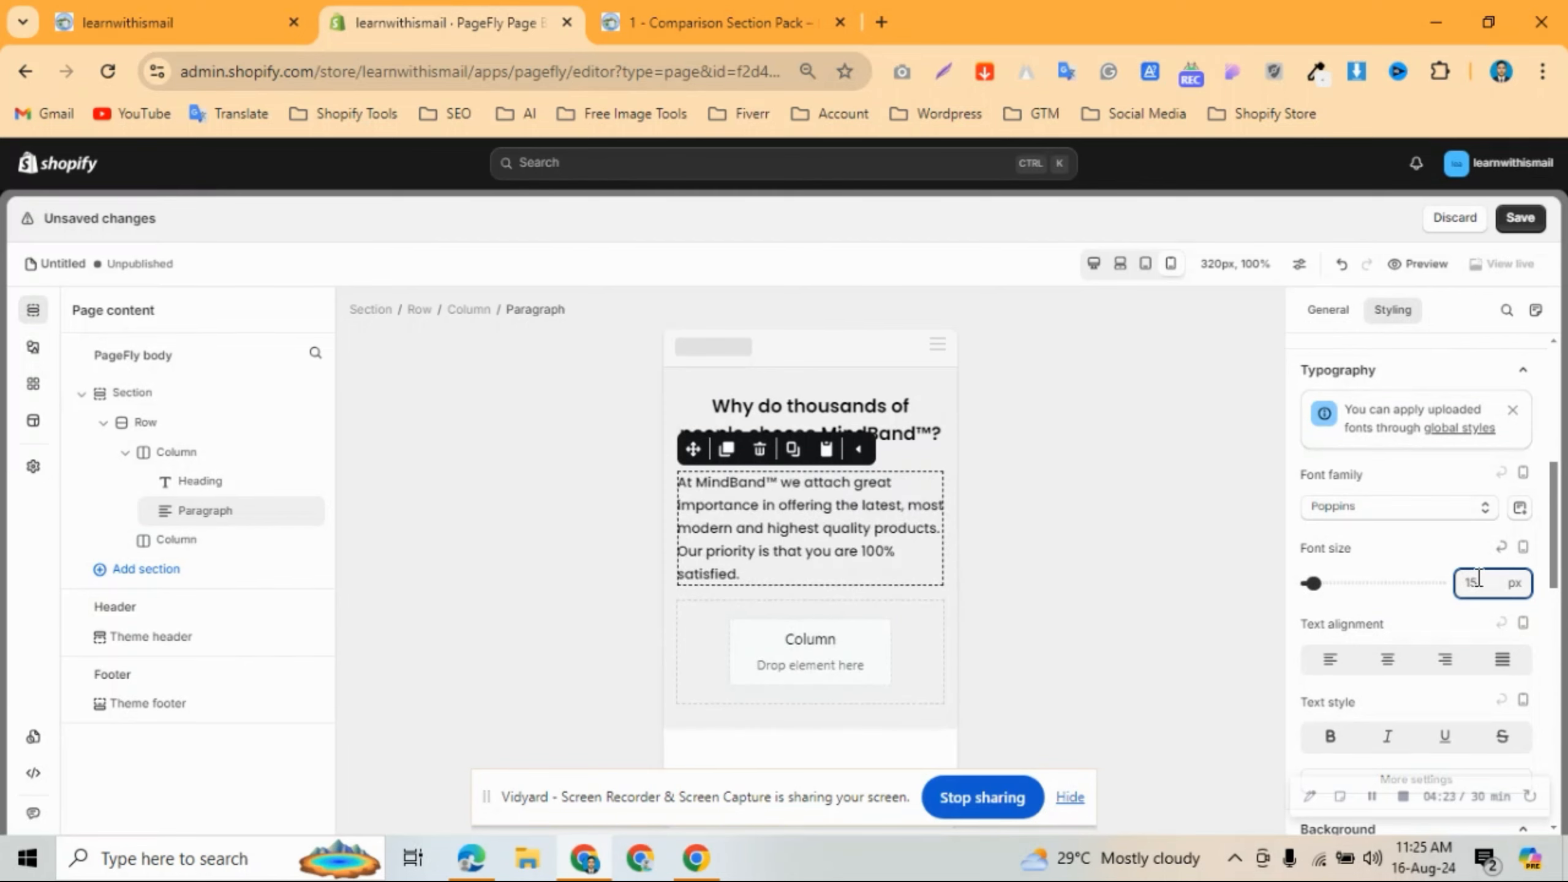
key("BackSpace")
type("6")
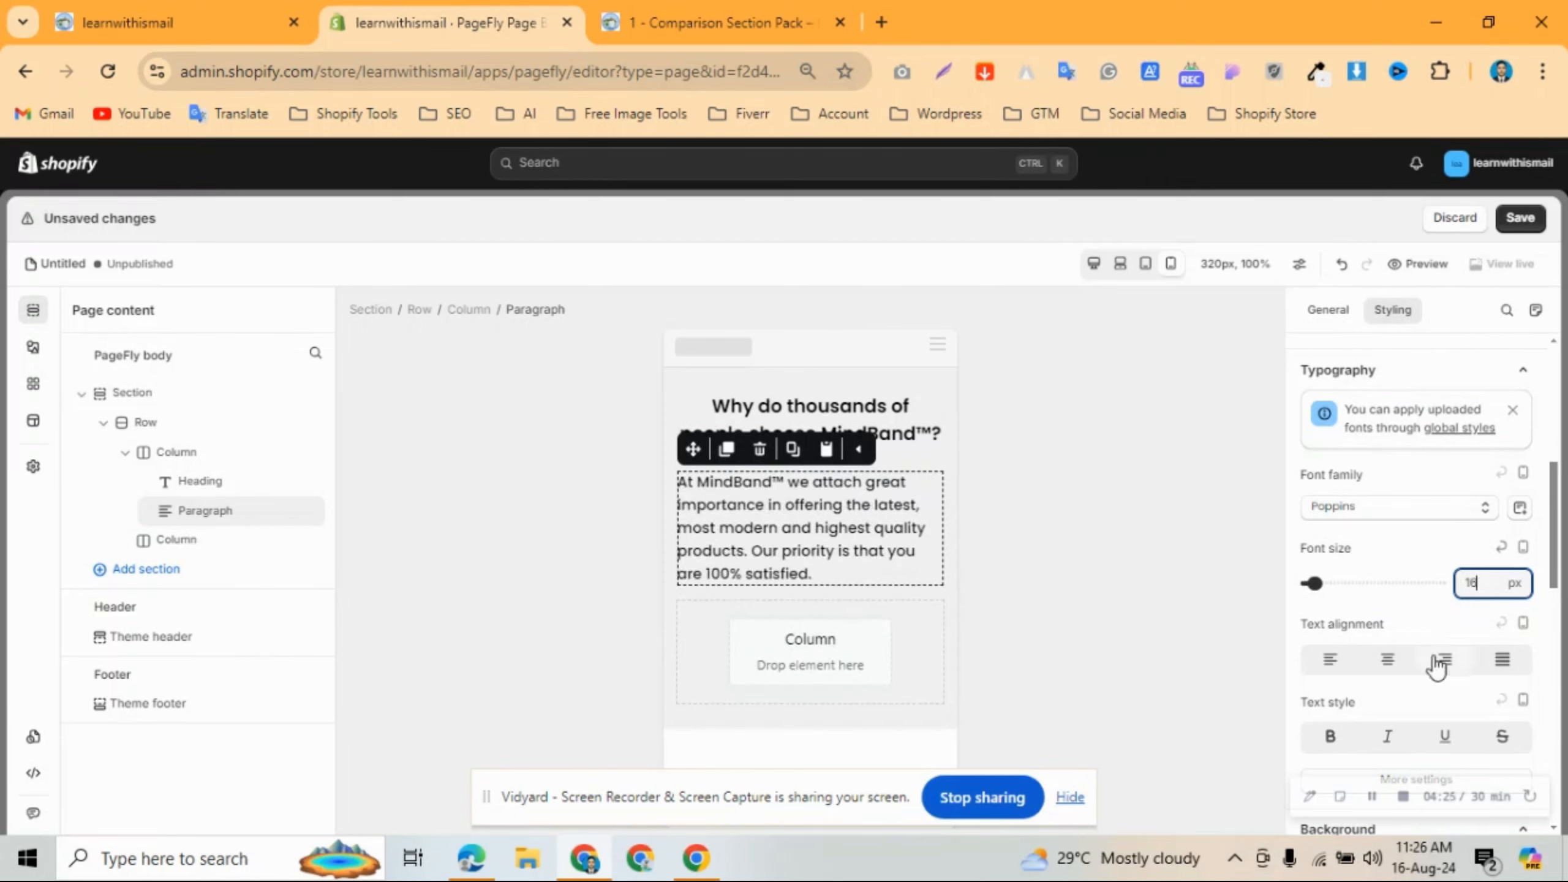
Set the paragraph's line height to 22 px for the mobile view.
scroll(1420, 704, "down", 1)
left_click(1402, 662)
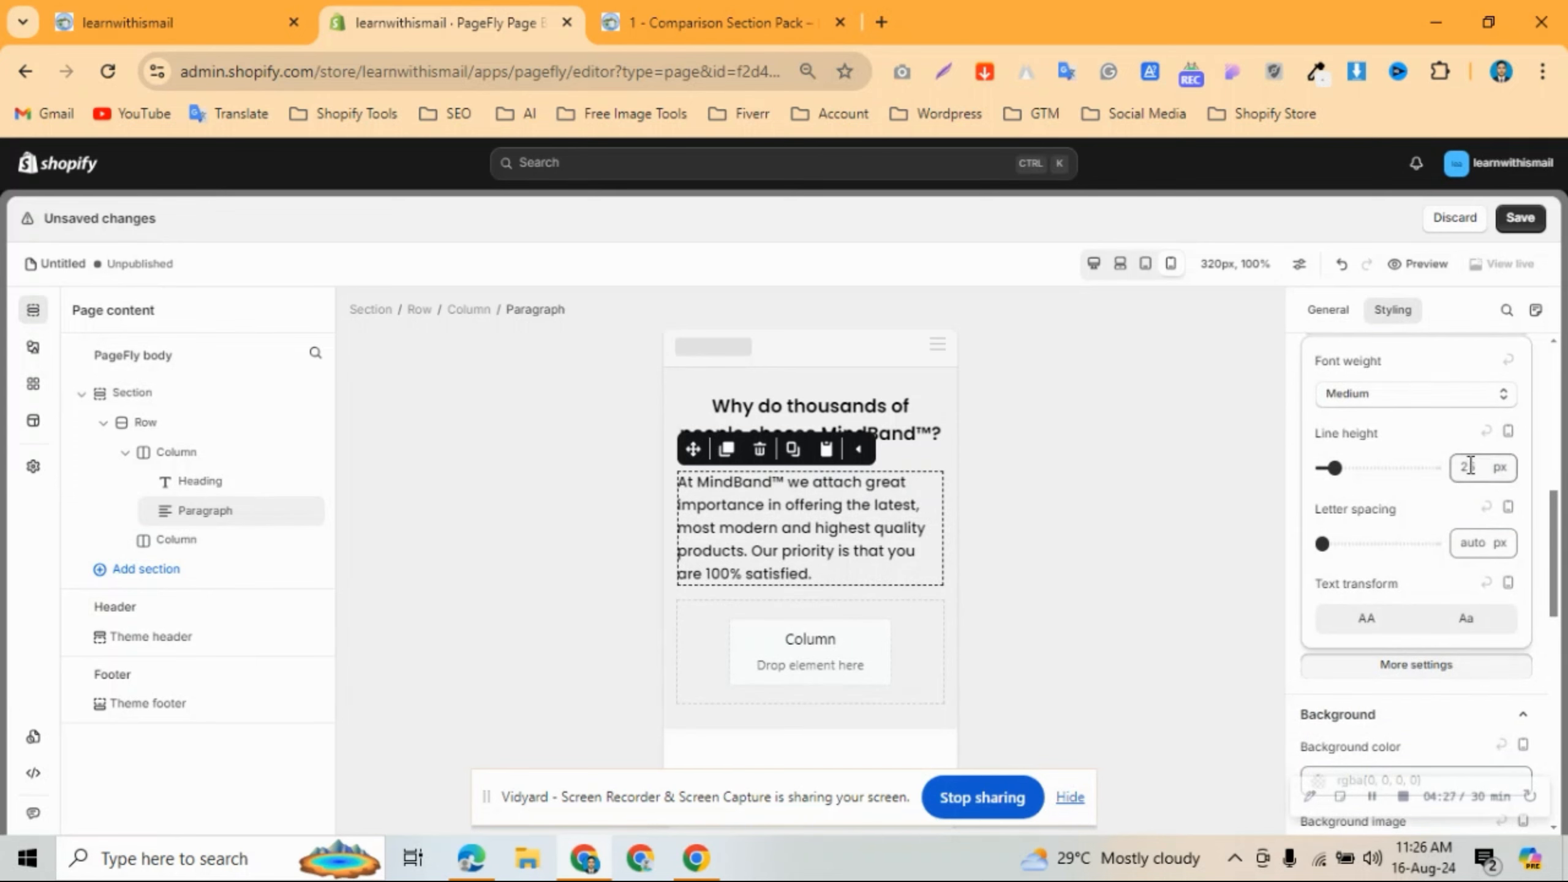
left_click(1474, 463)
key("BackSpace")
key("BackSpace")
type("19")
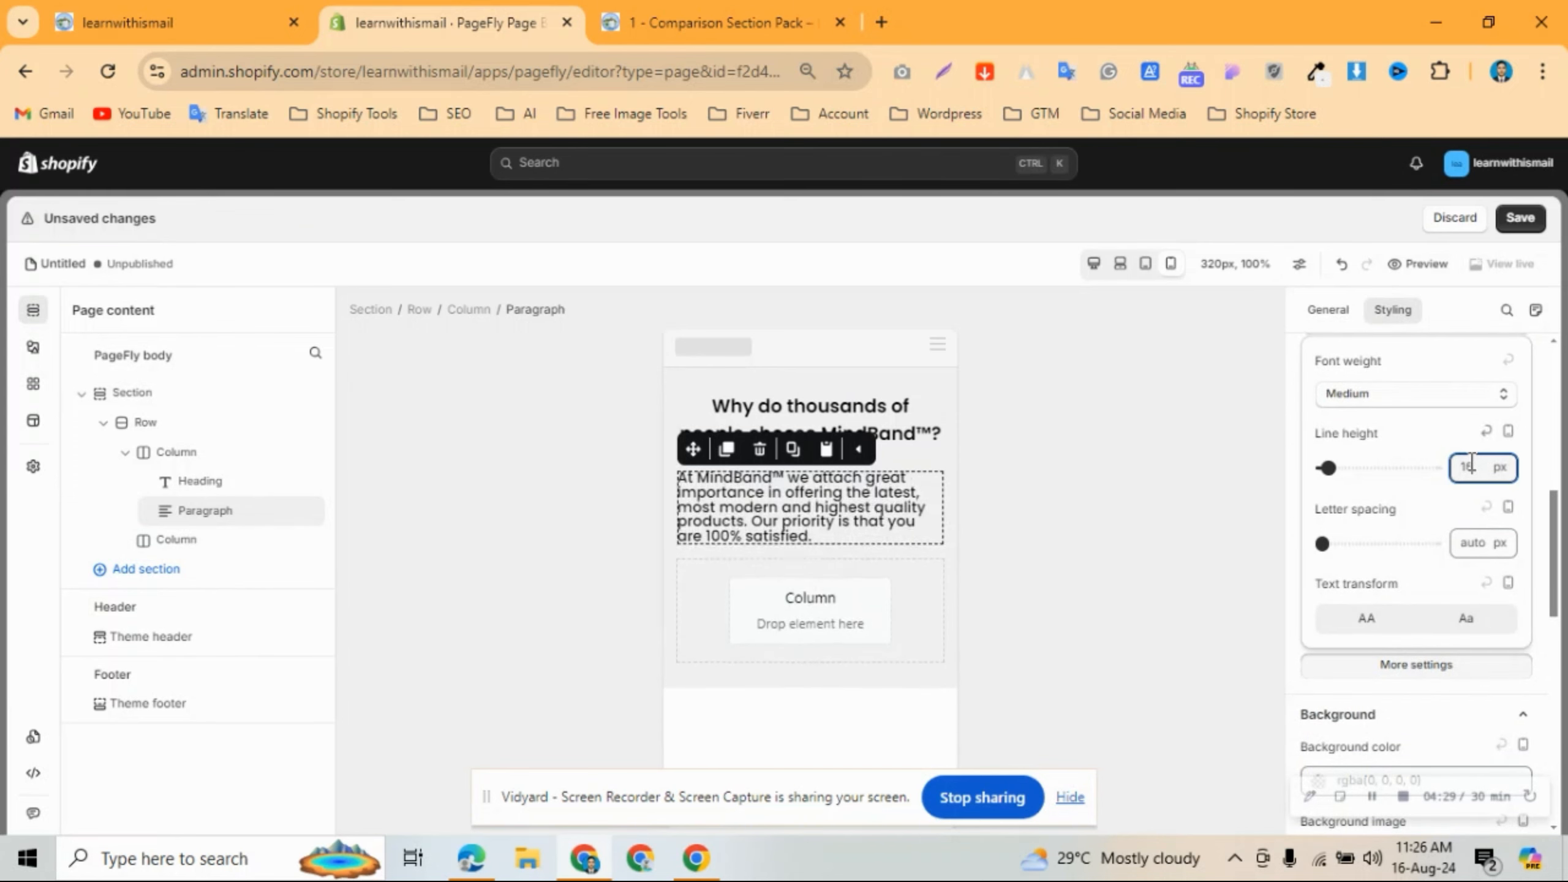
key("BackSpace")
key("BackSpace")
type("22")
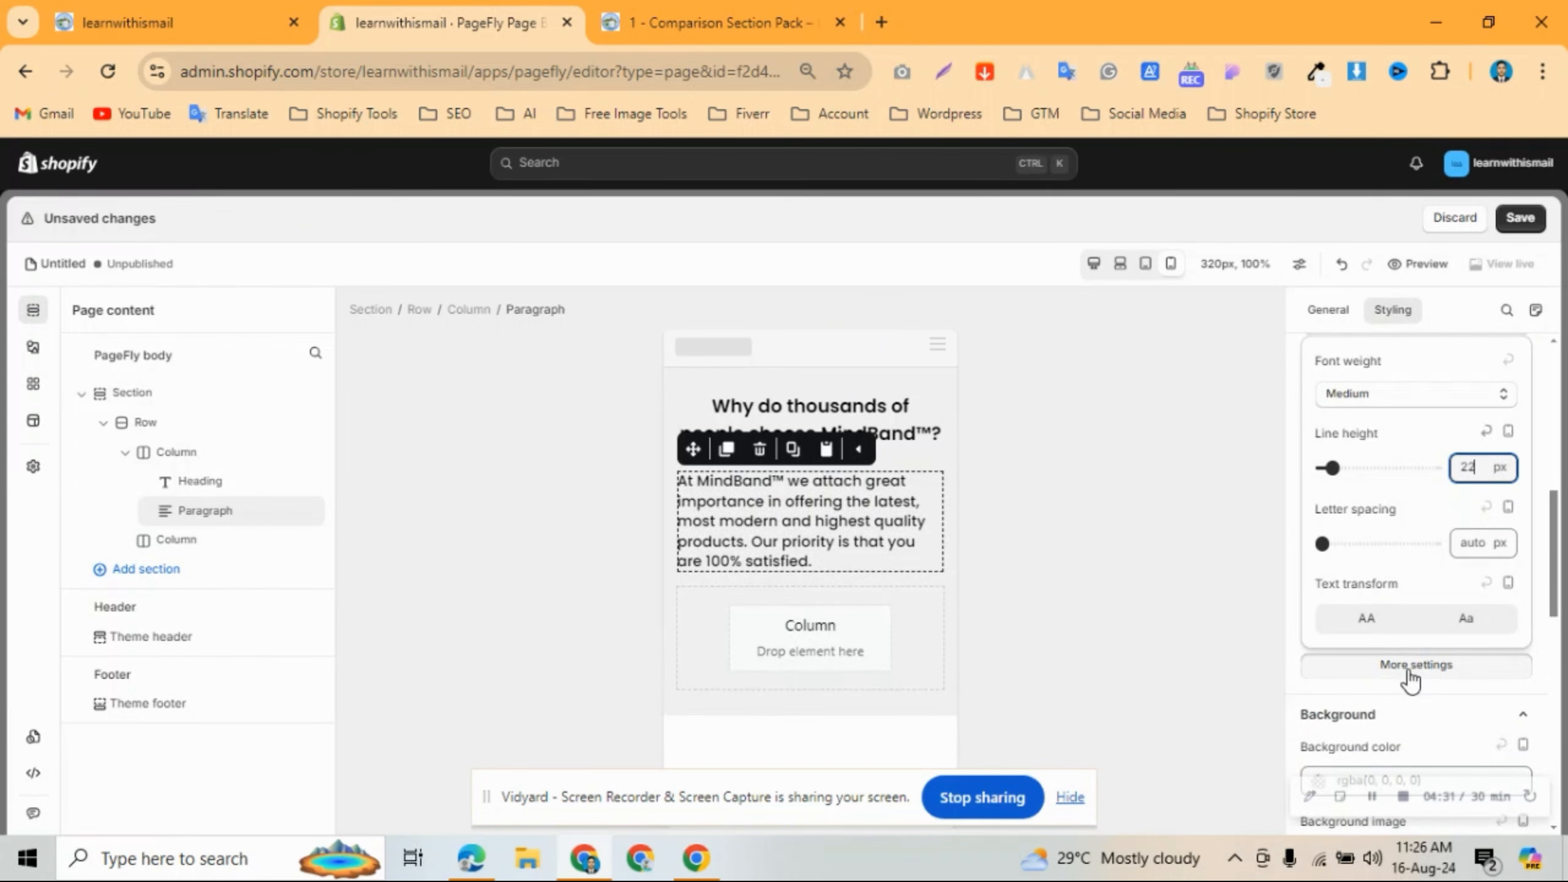
Set the paragraph's font weight to Regular and centre its text on mobile.
left_click(1367, 395)
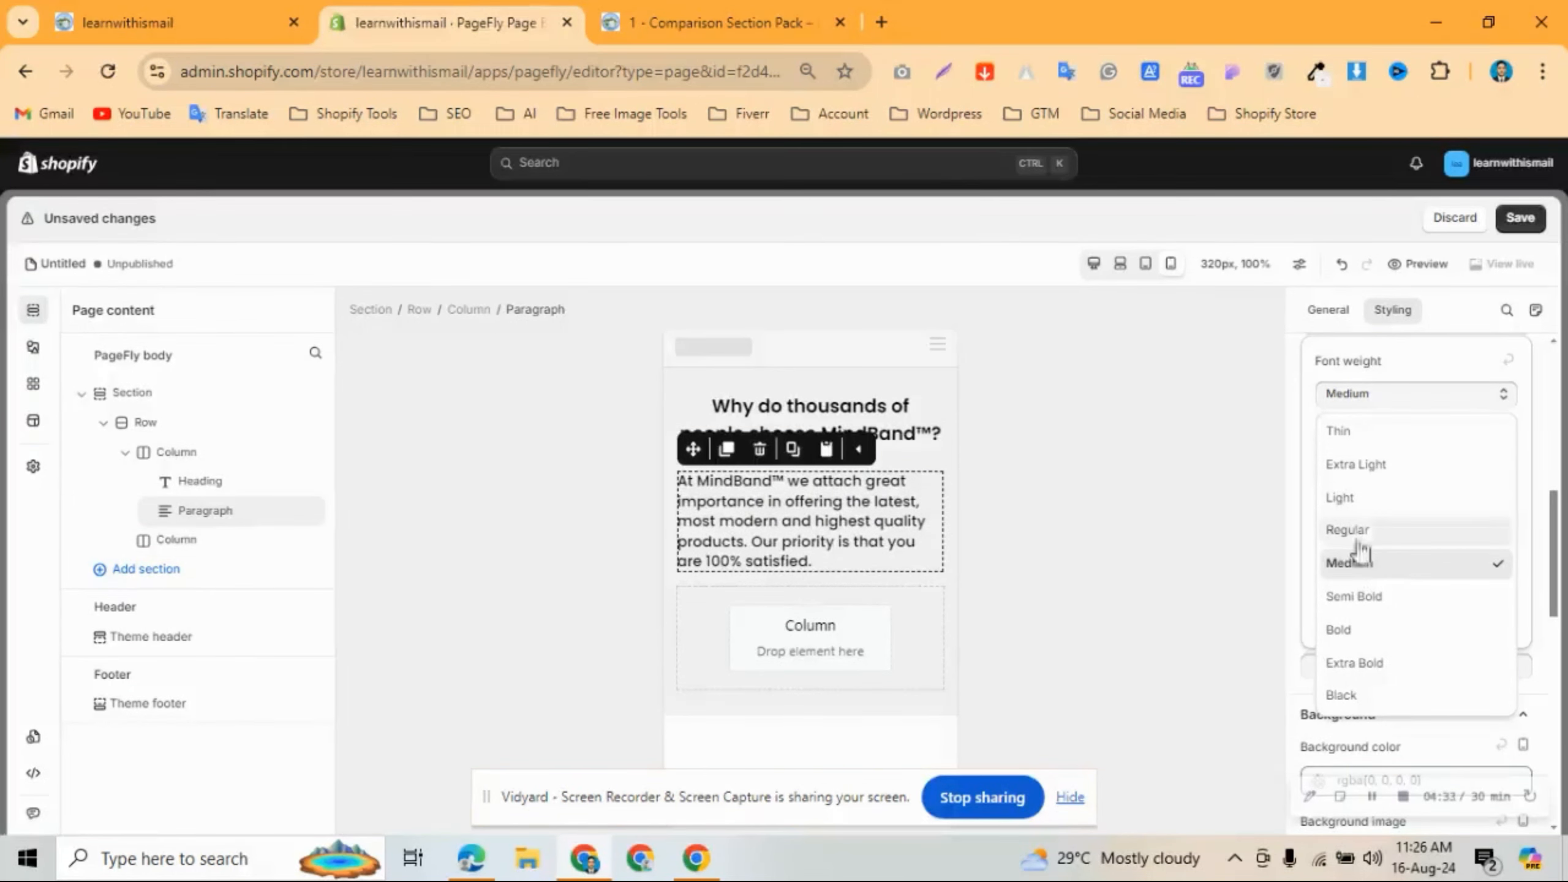
left_click(1351, 531)
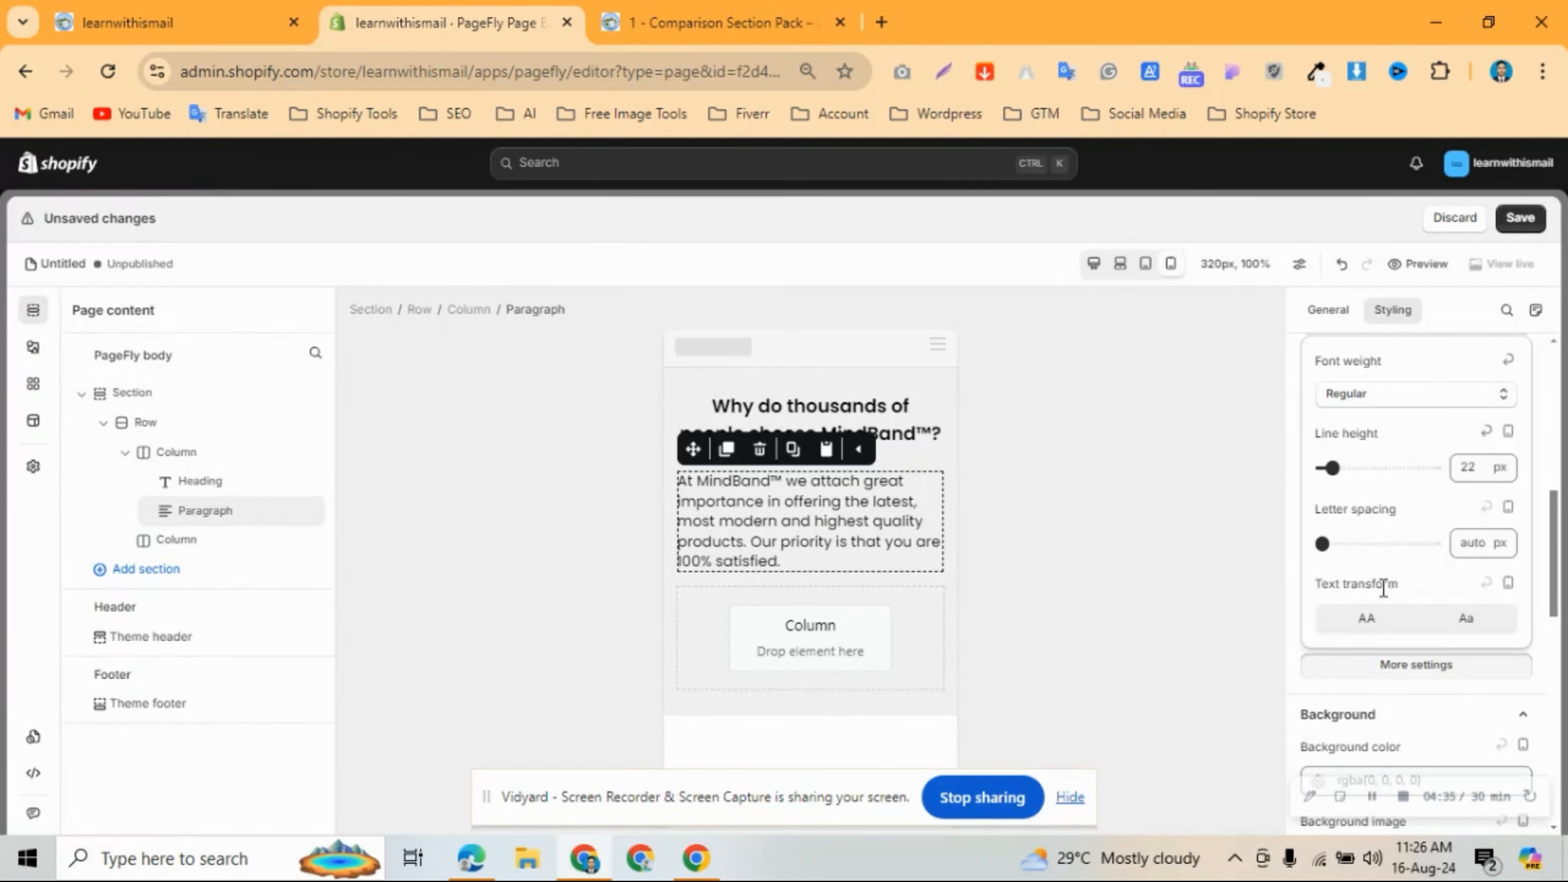
left_click(1417, 670)
left_click(1389, 546)
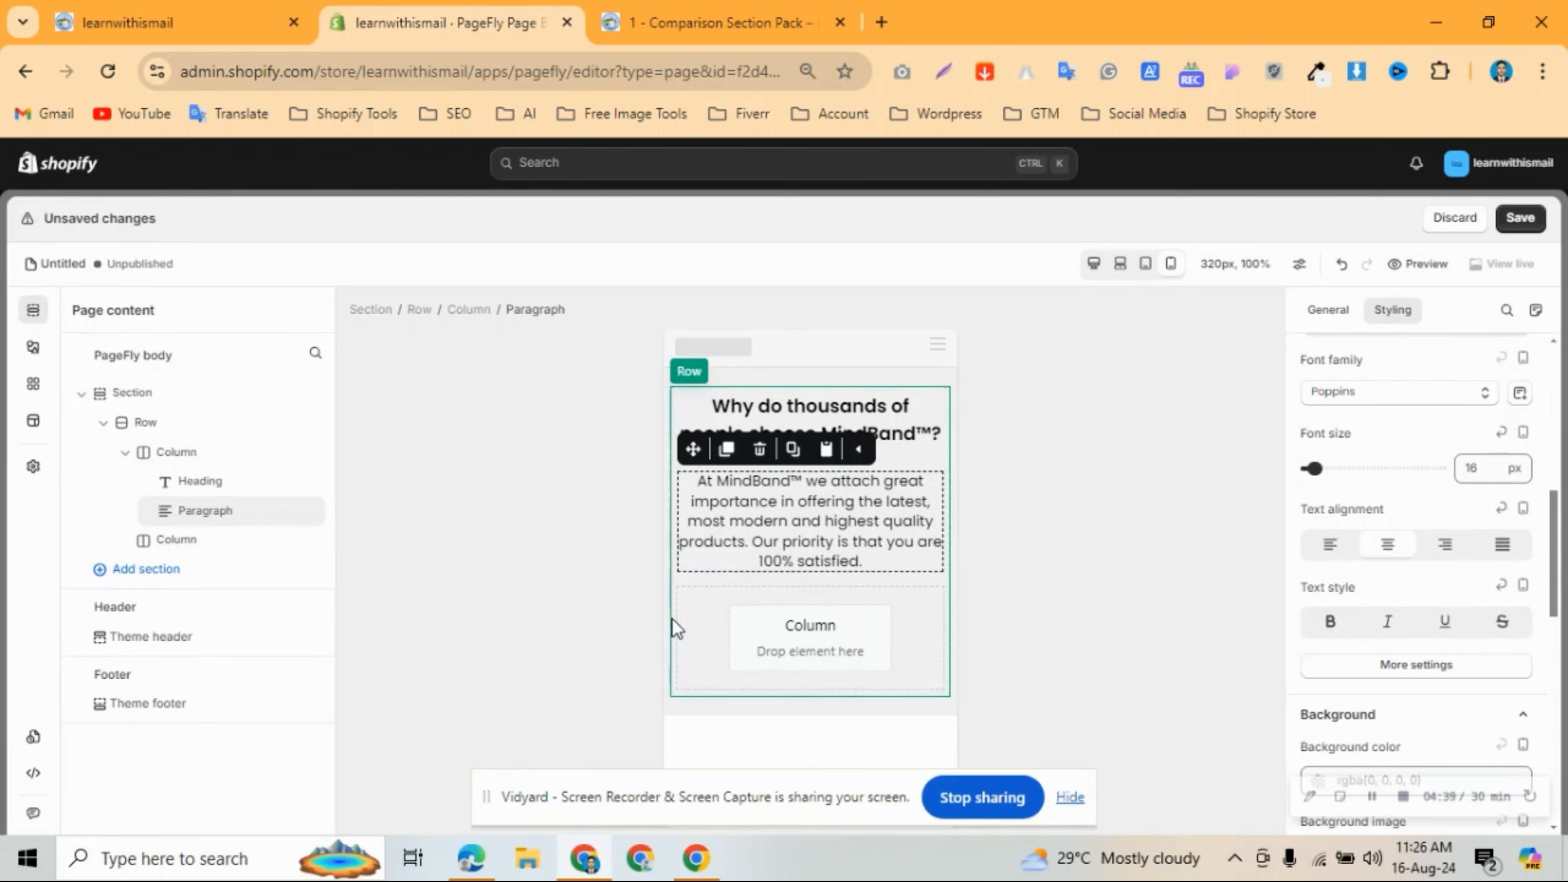
Return to the desktop view, then exit the font inspector on the reference page and examine the comparison table's row and column layout.
left_click(1094, 265)
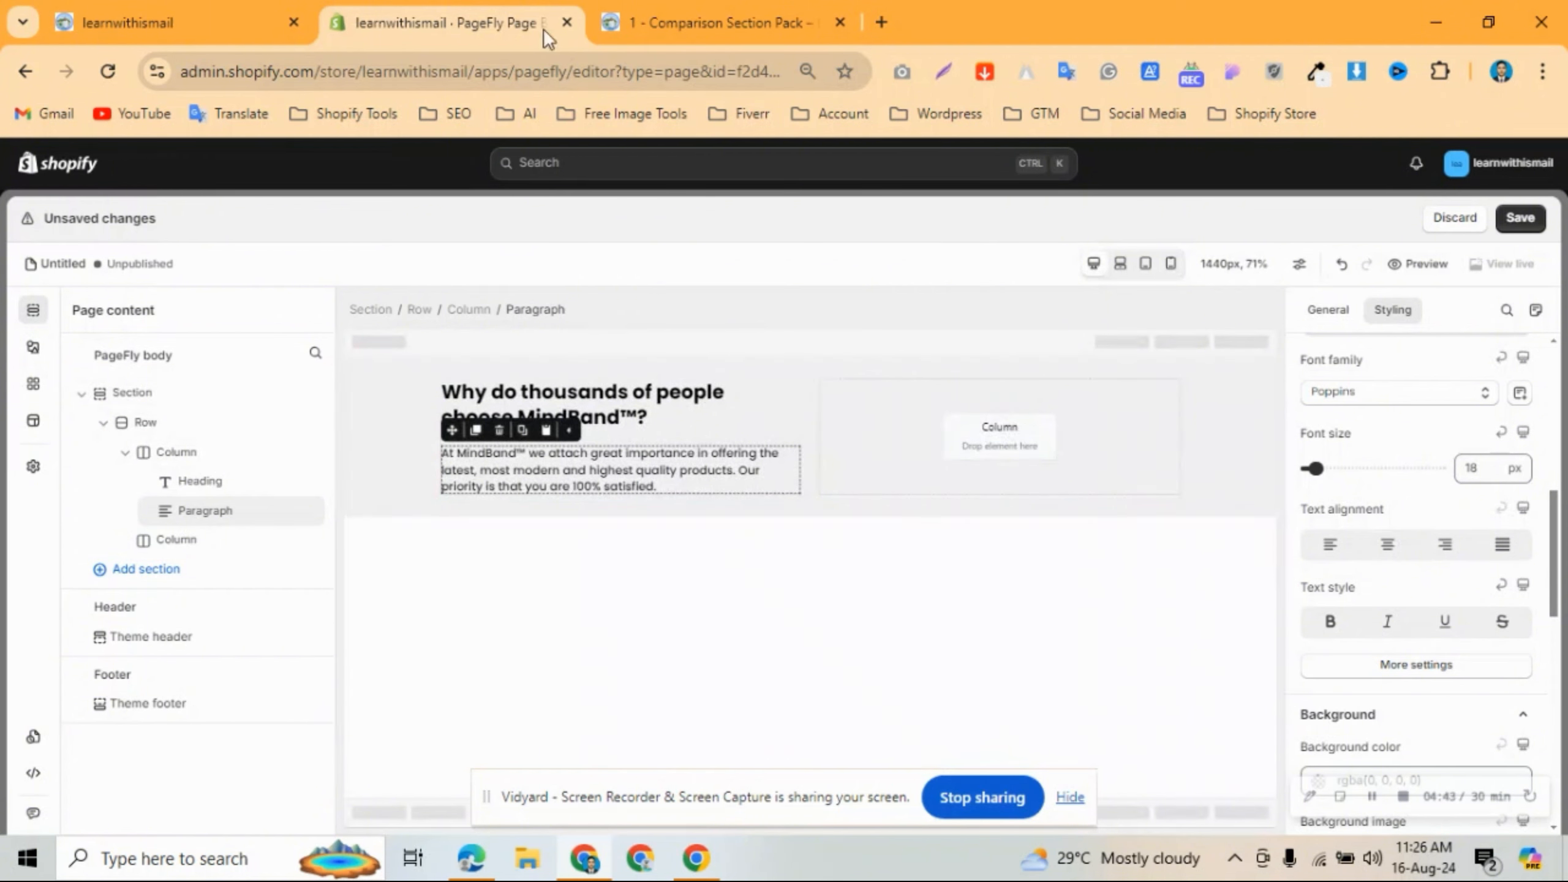
left_click(716, 23)
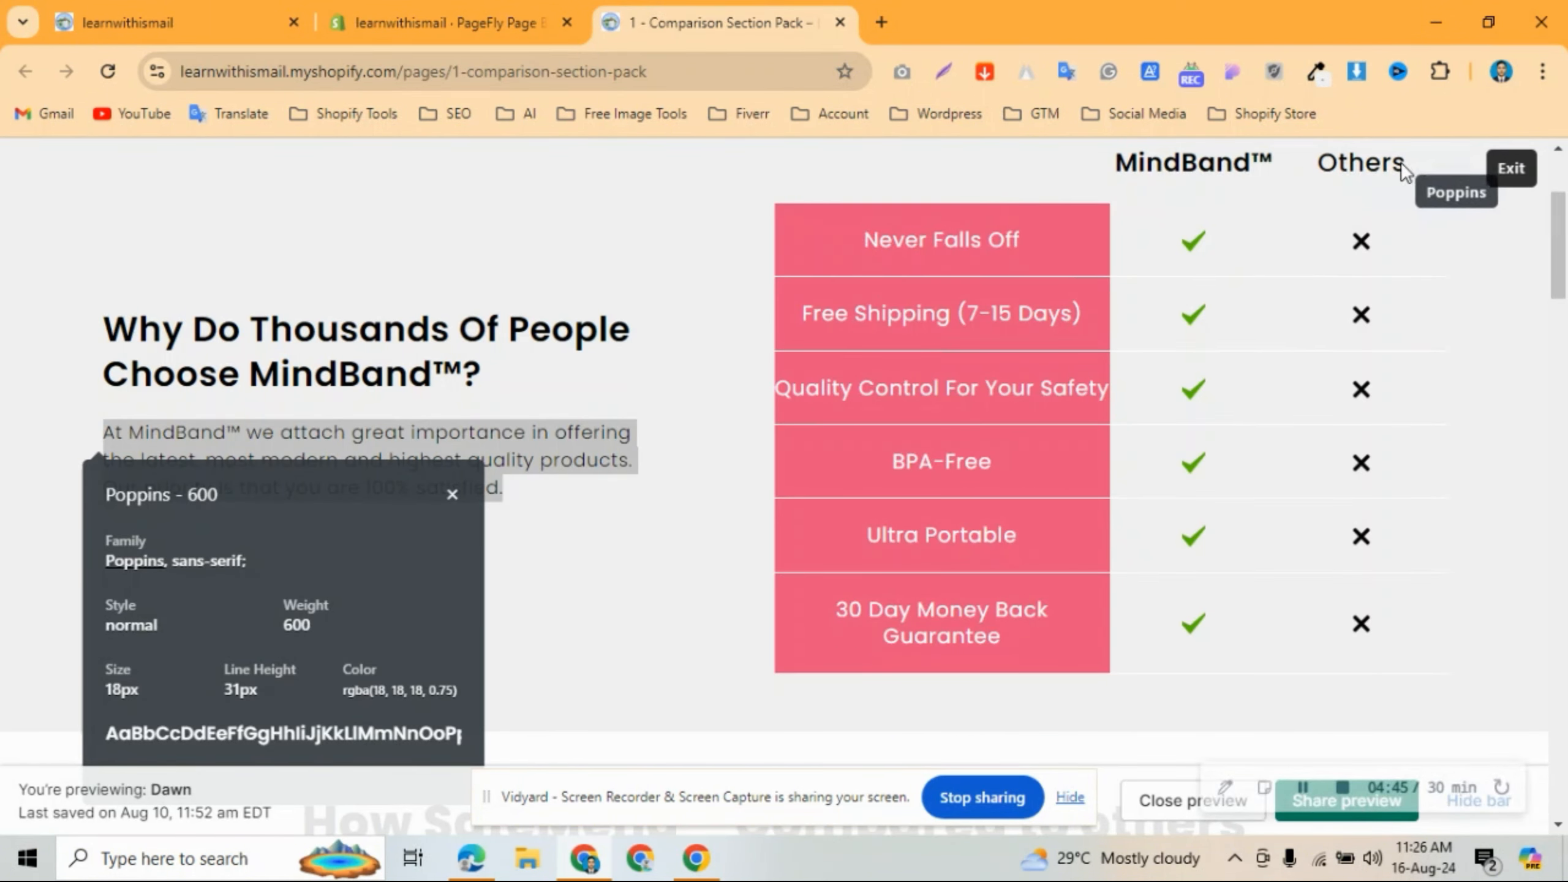
left_click(1504, 171)
scroll(892, 269, "up", 4)
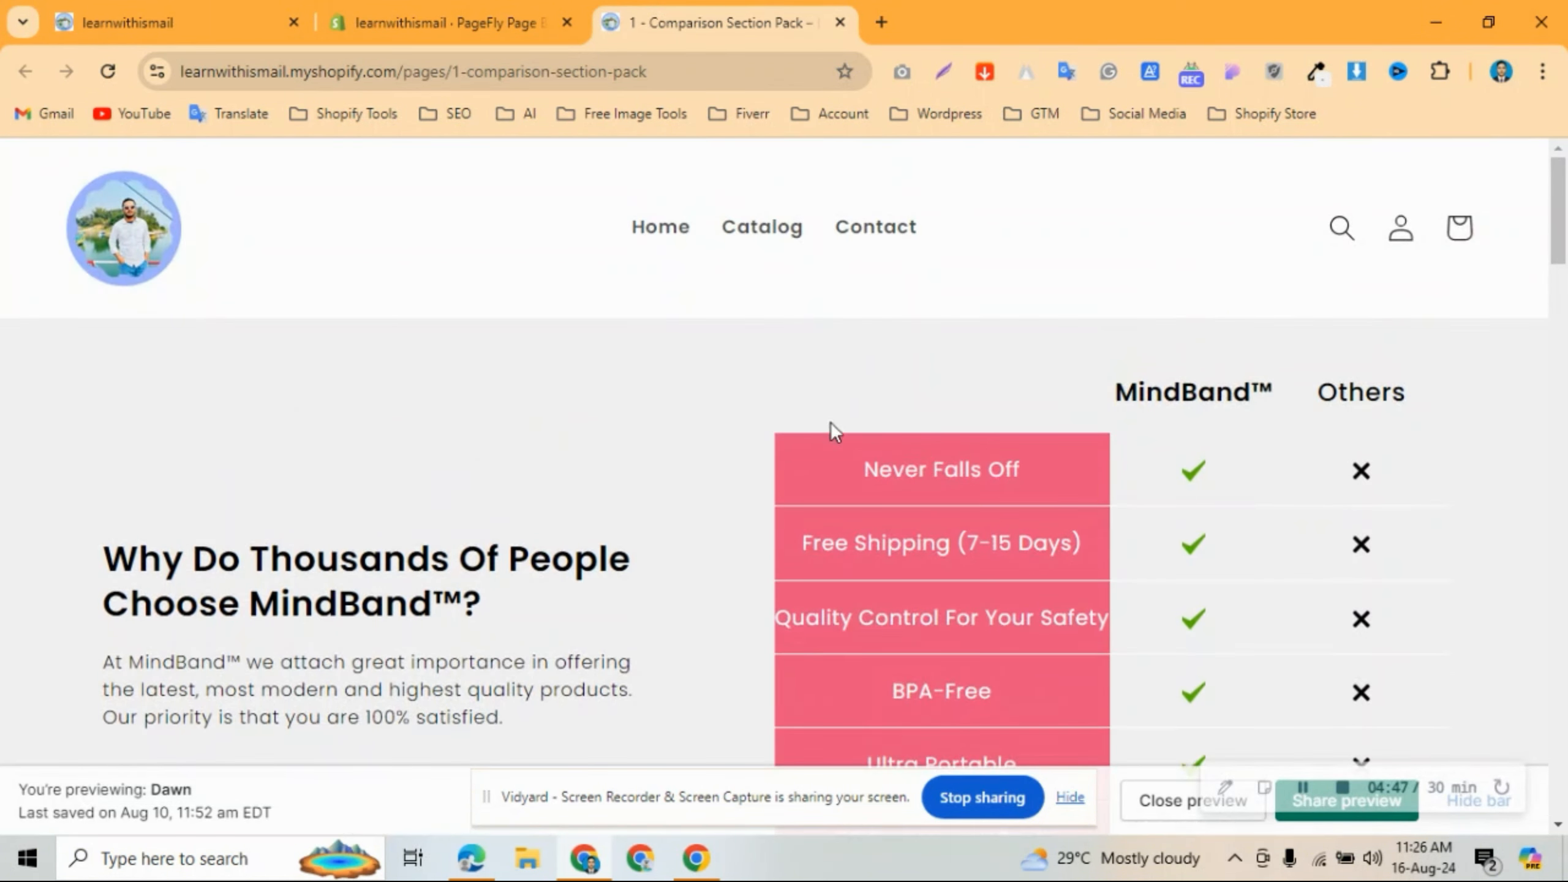
left_click_drag(773, 456, 1374, 454)
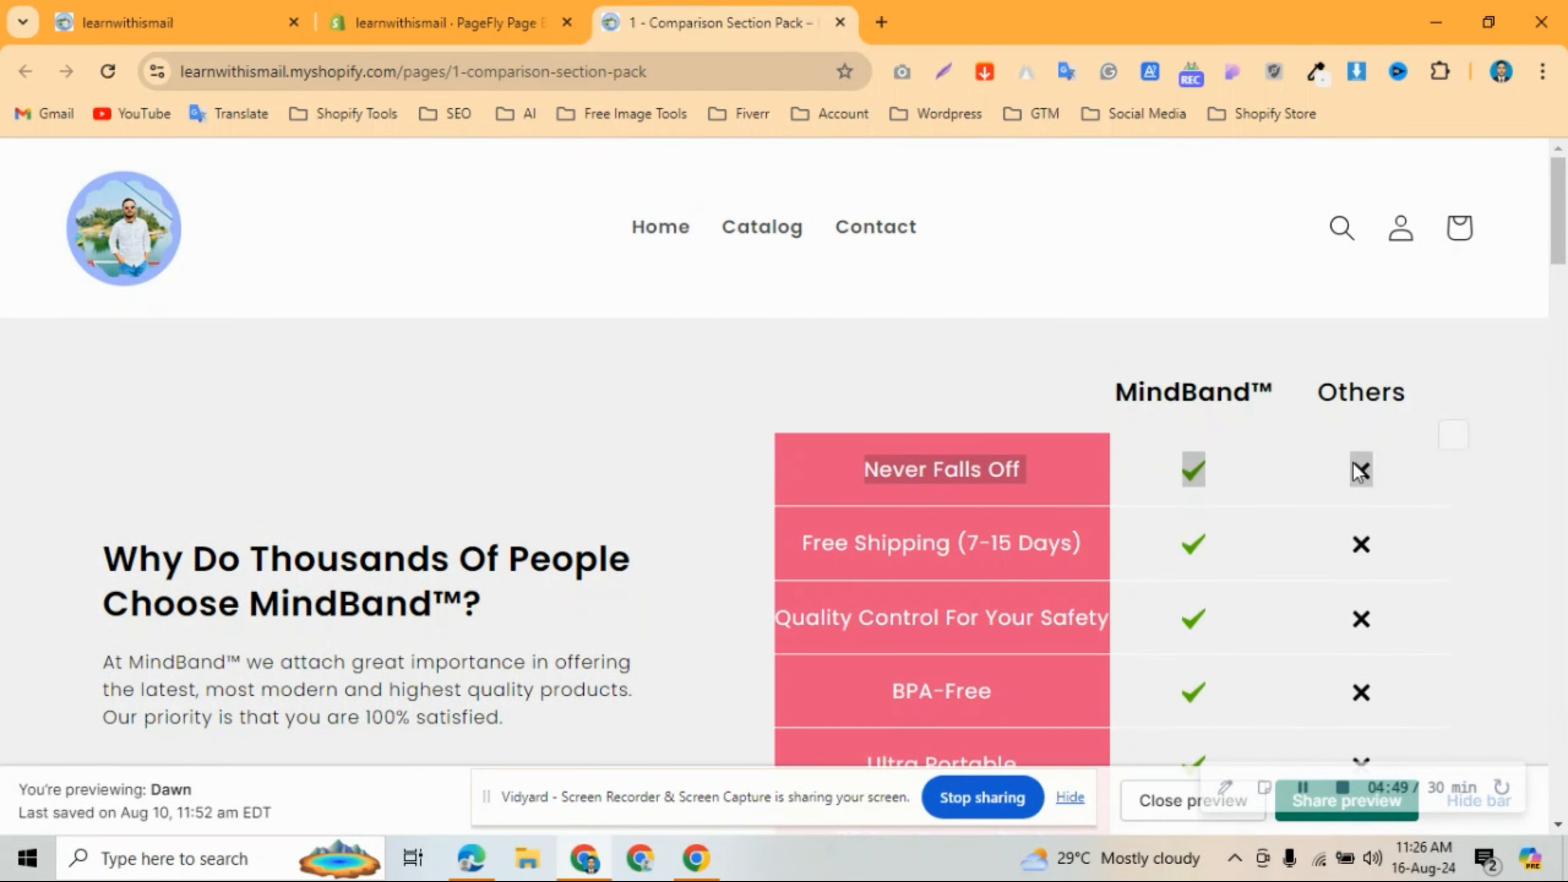
In the page editor, place an equal three-column layout in the empty column and widen its first column, narrowing the other two.
left_click(449, 23)
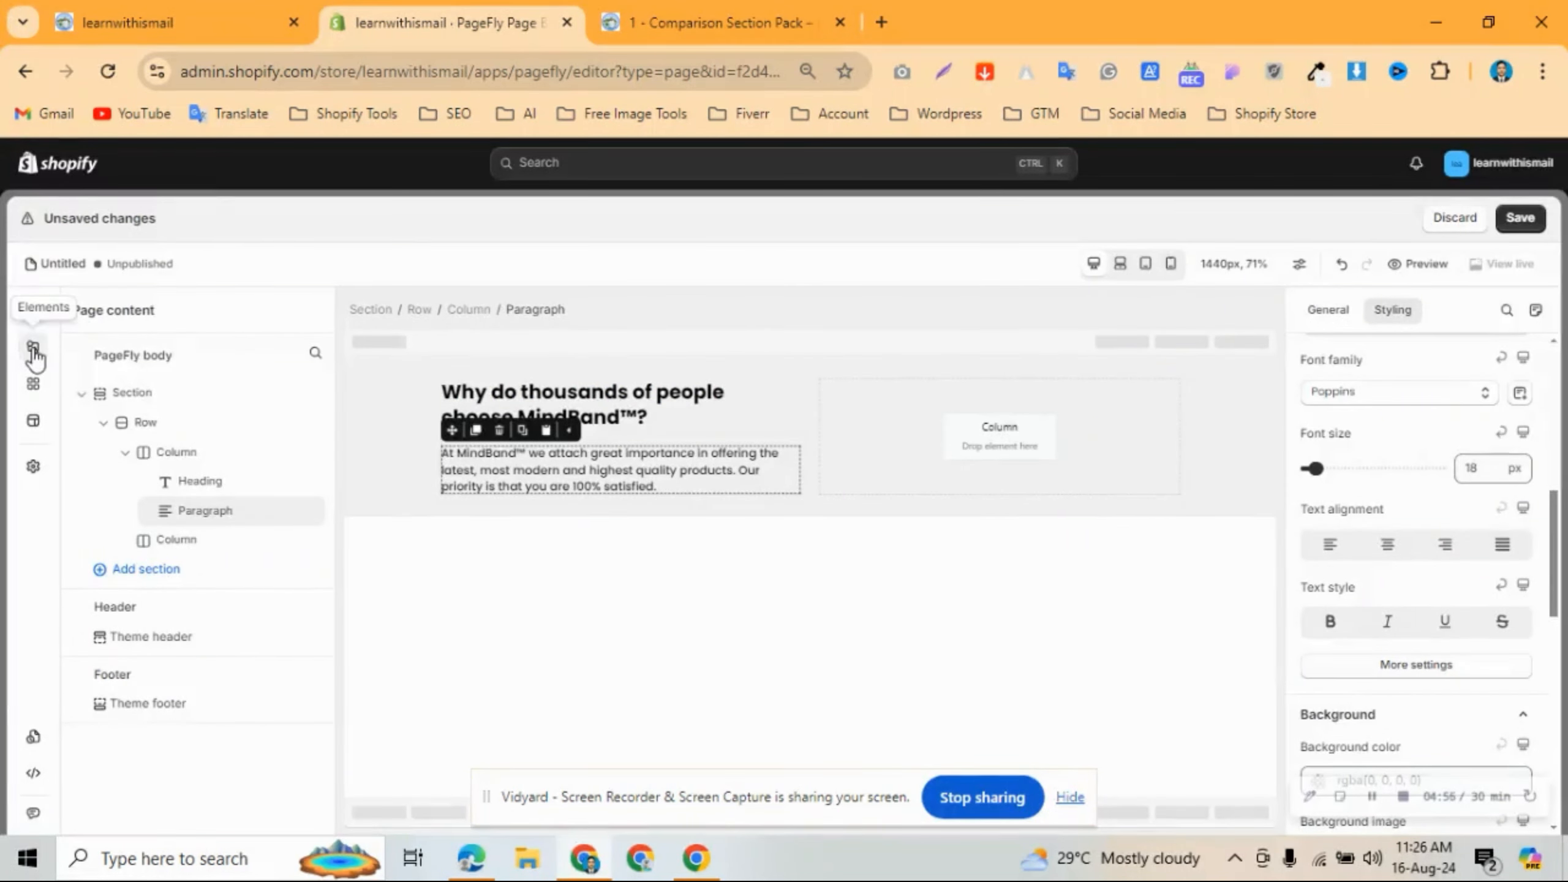
left_click(34, 355)
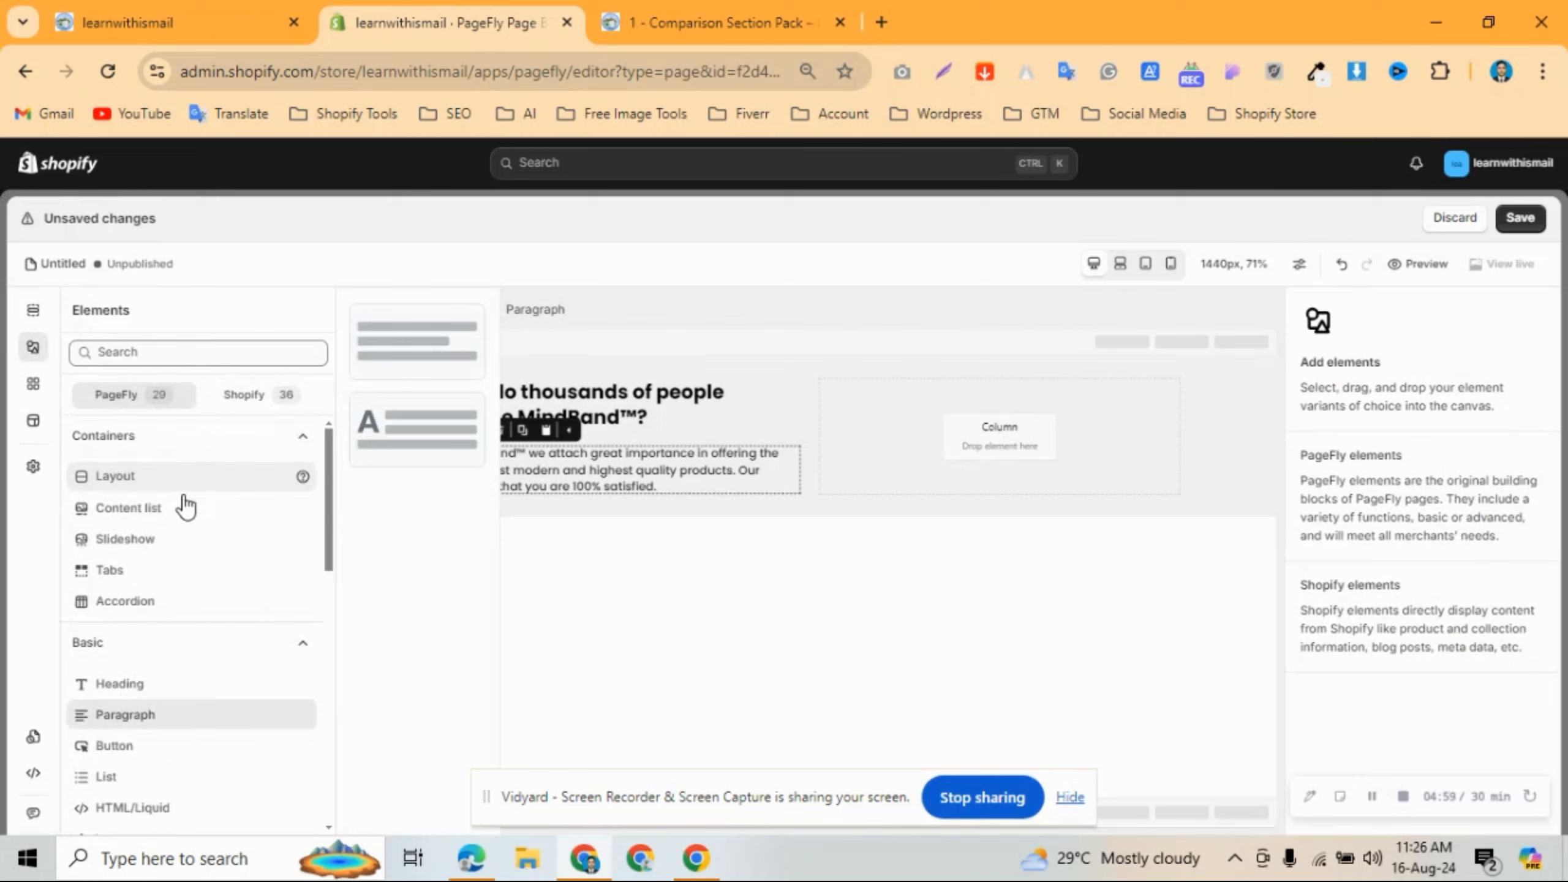
left_click(185, 475)
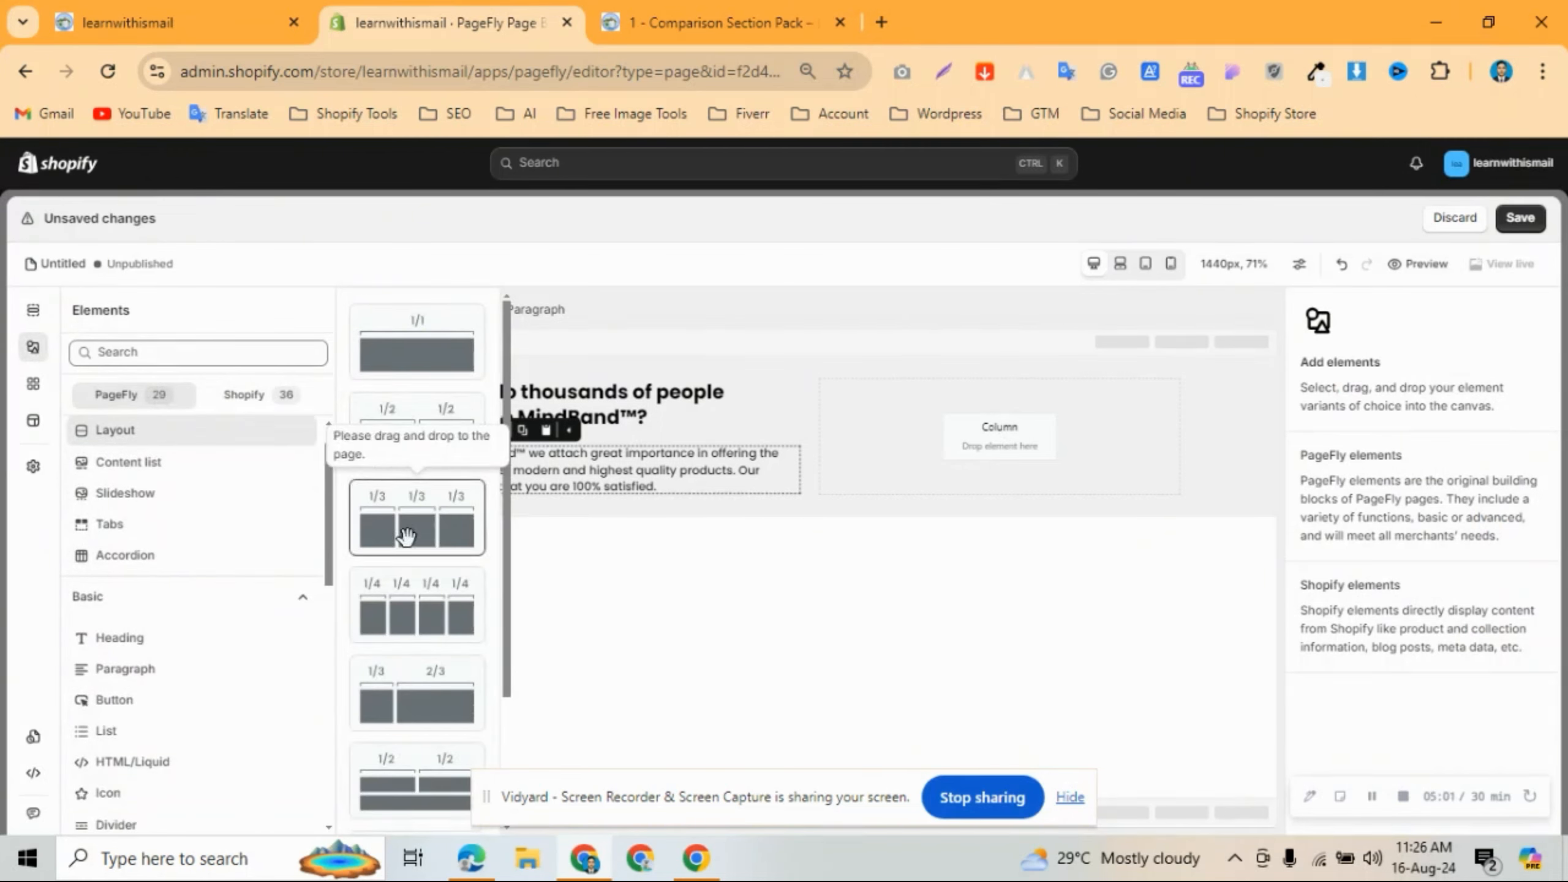
left_click_drag(405, 509, 999, 388)
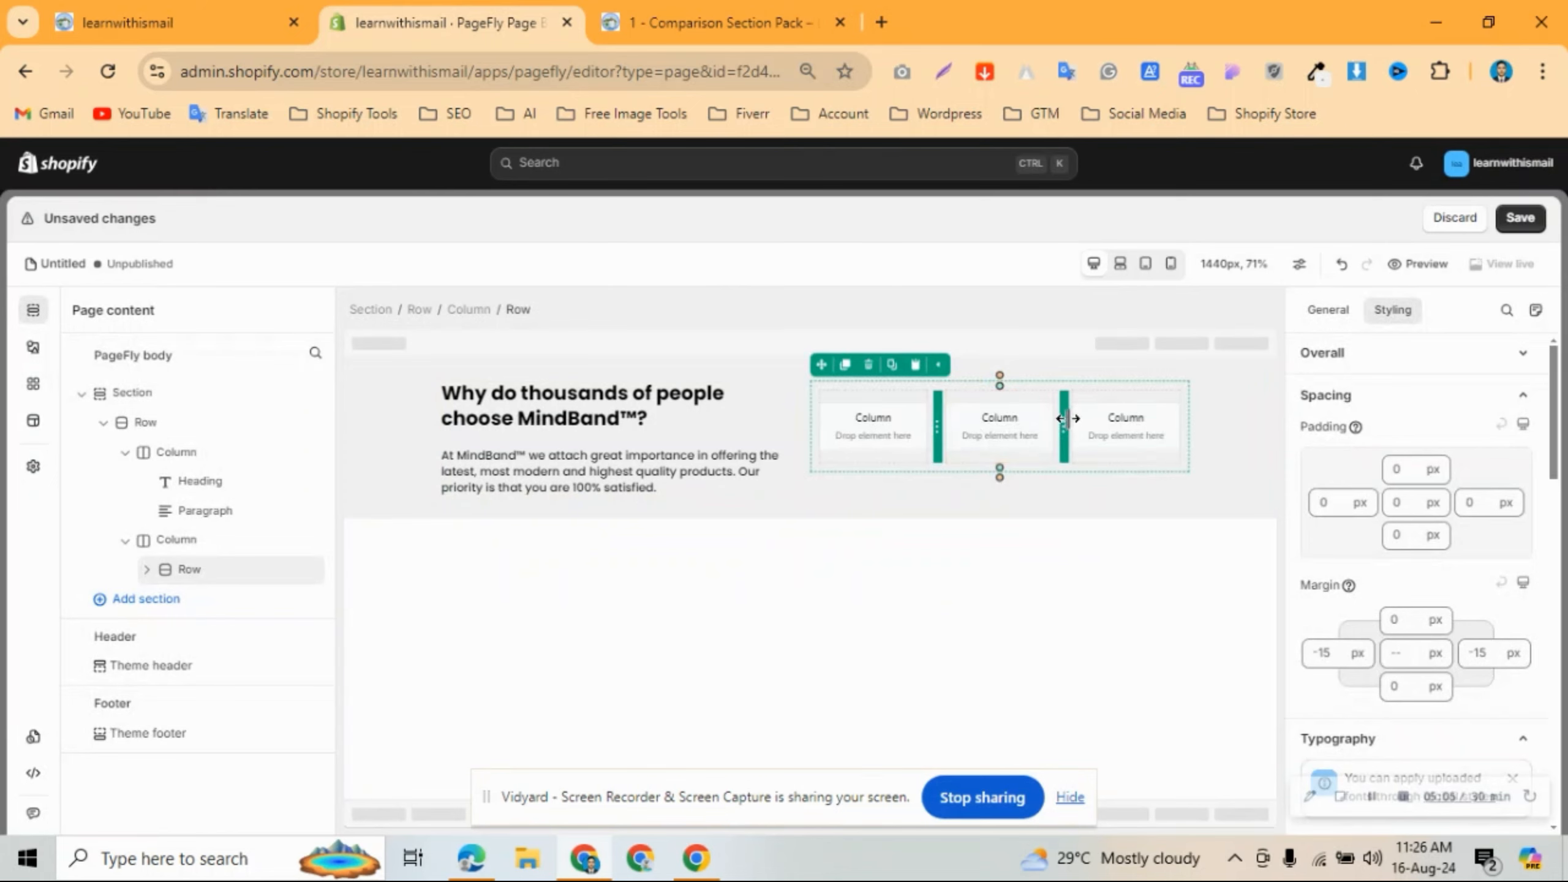
left_click_drag(1064, 427, 1117, 427)
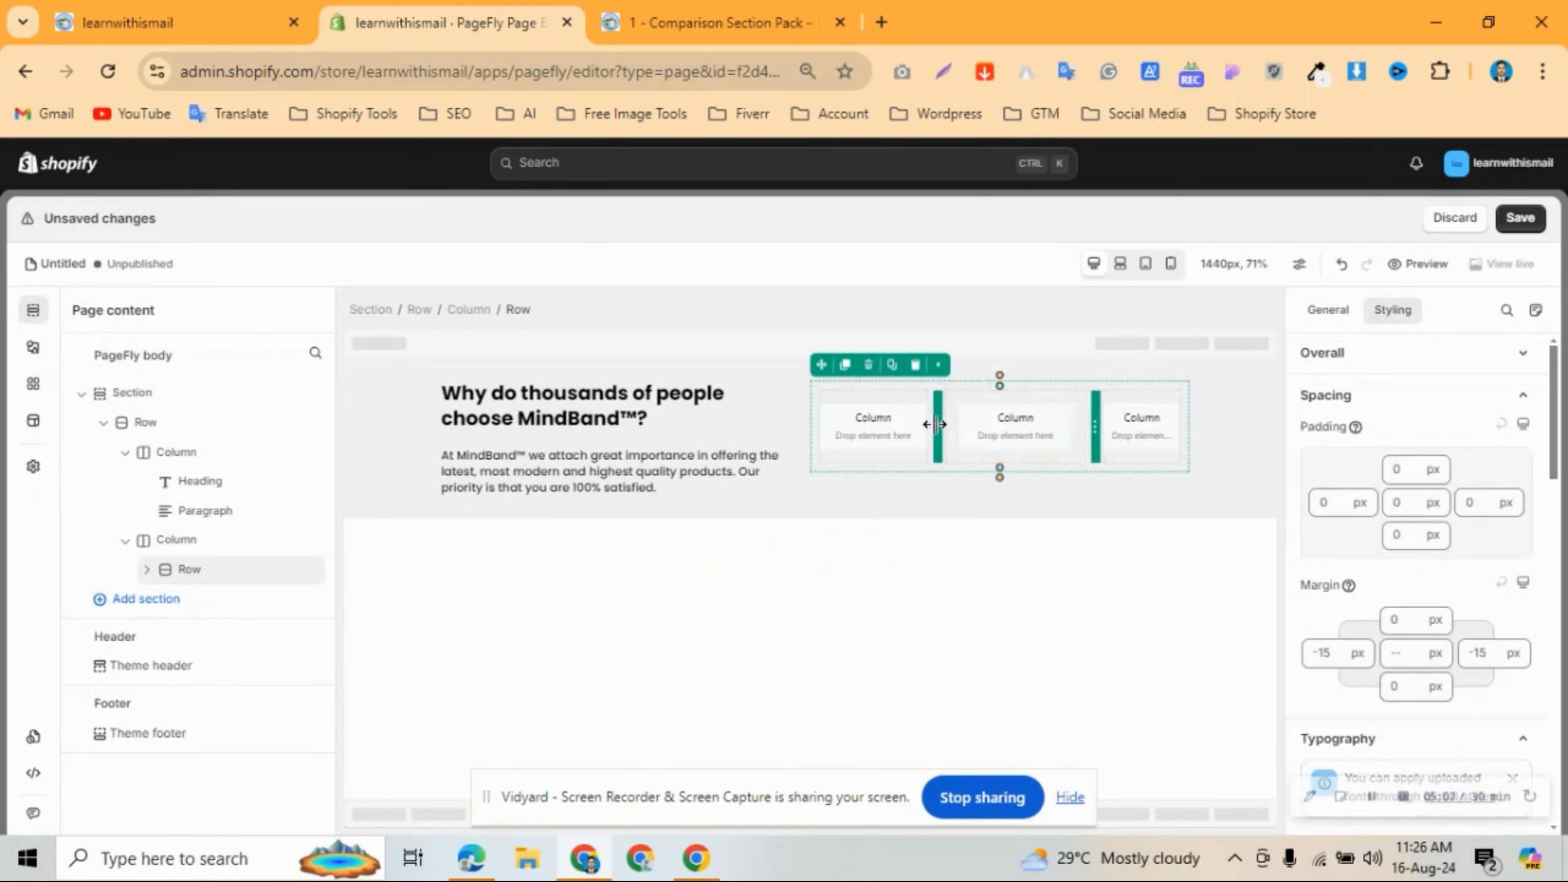
left_click_drag(940, 428, 1009, 436)
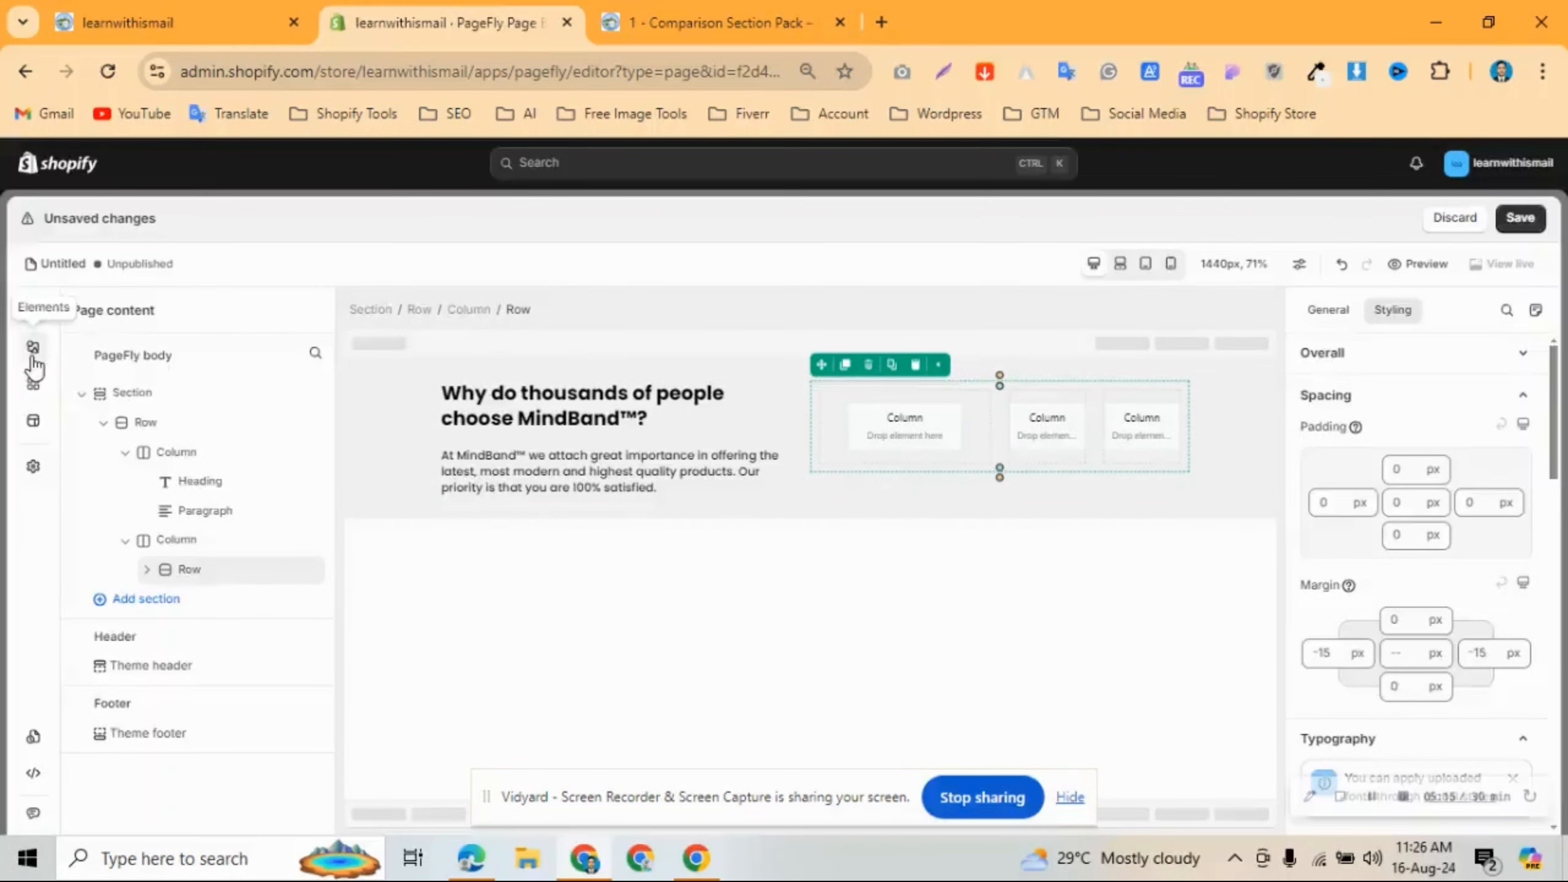
Add a plain heading element to the middle column of the new three-column row.
left_click(33, 348)
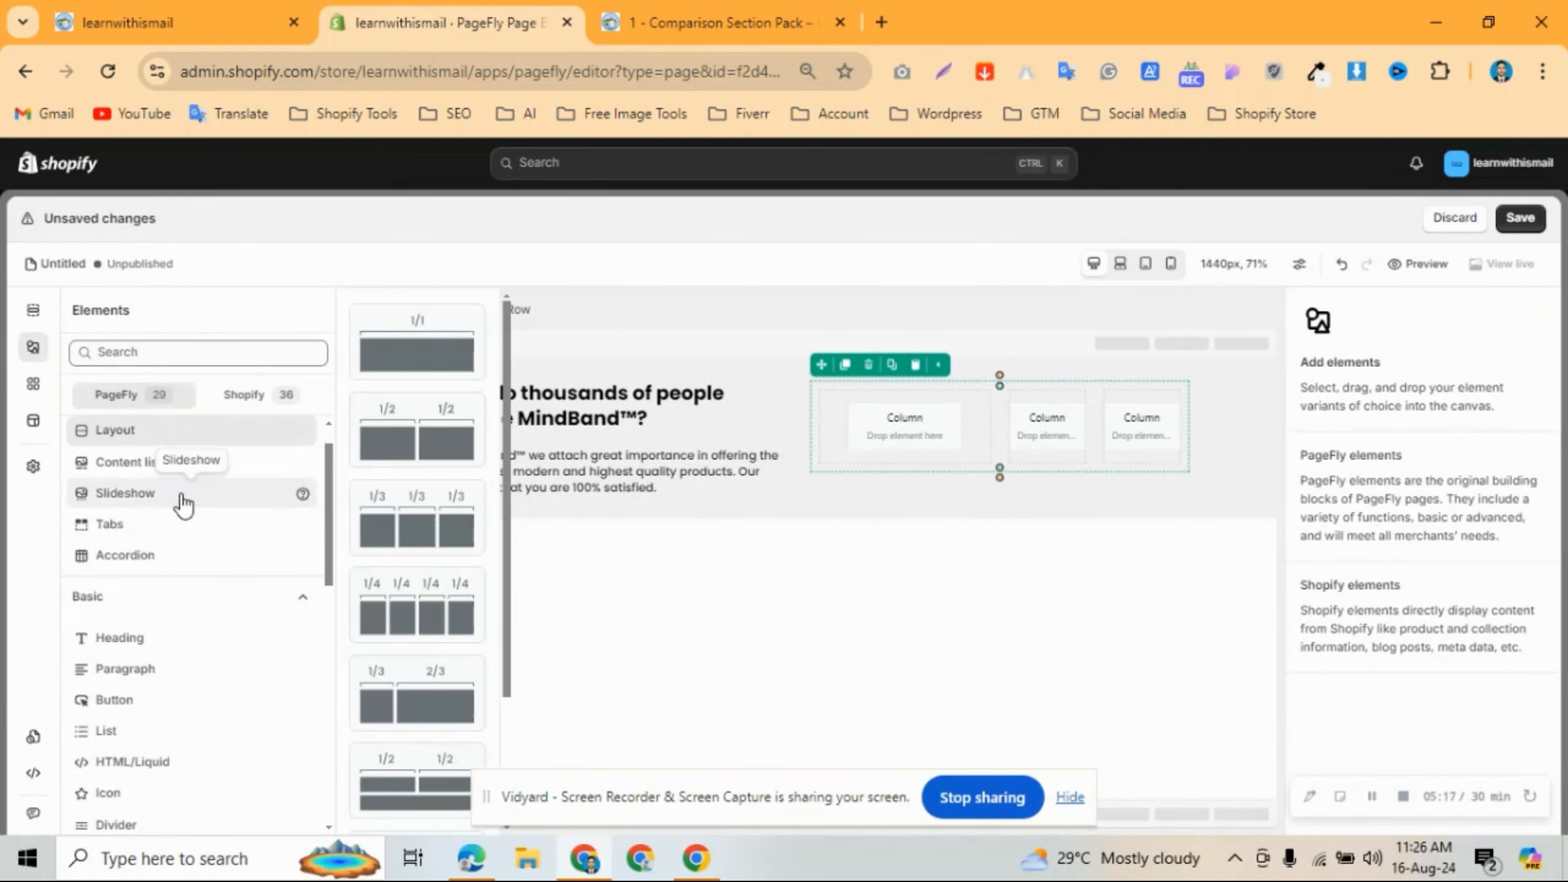
left_click(176, 638)
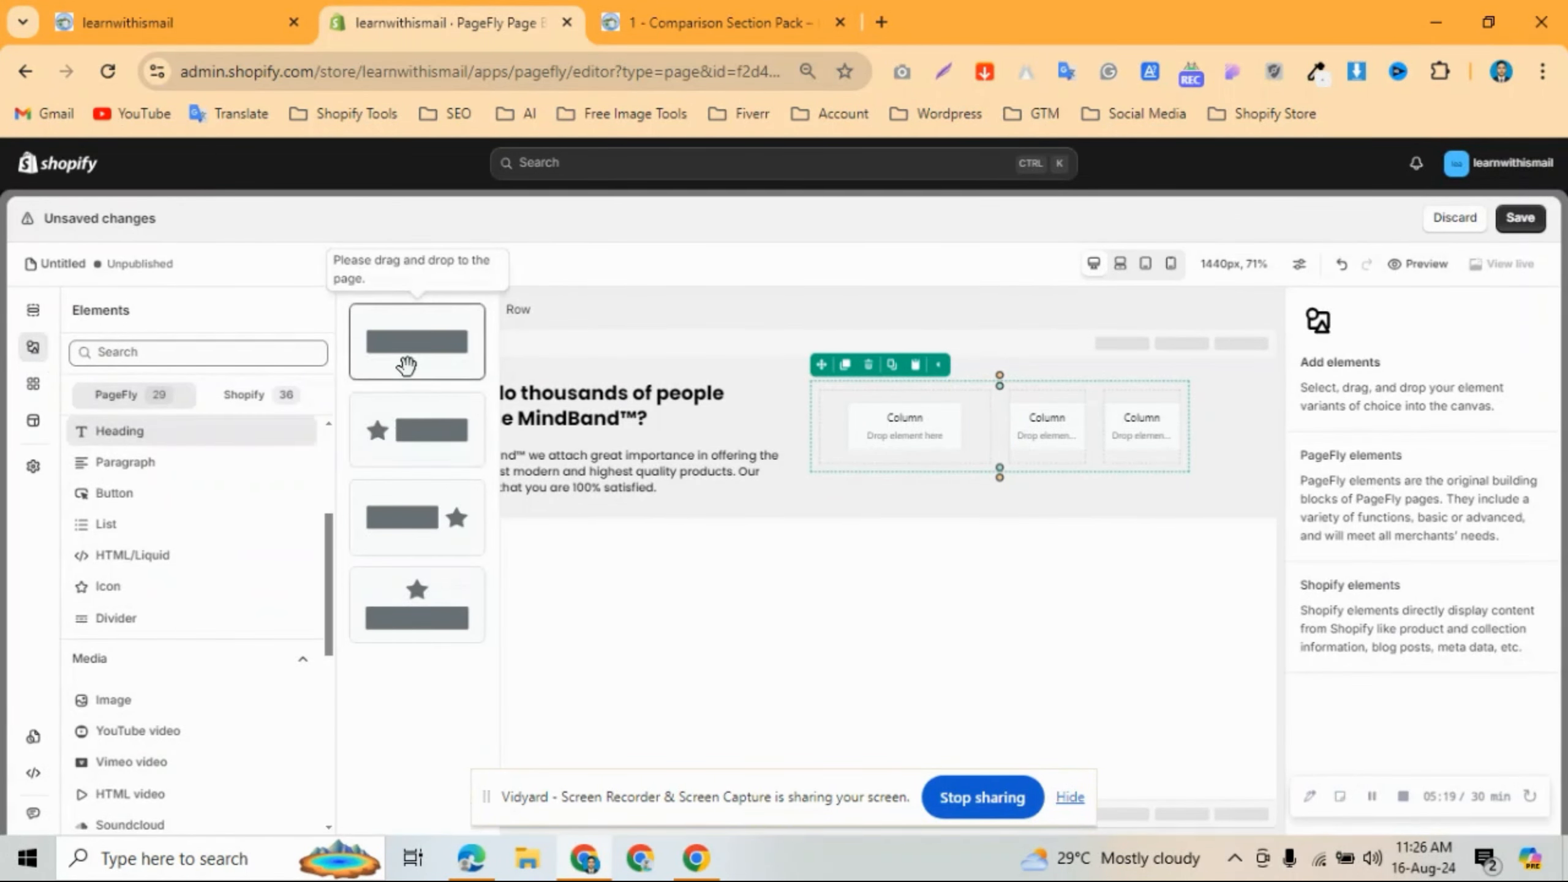
left_click_drag(407, 364, 1268, 388)
Replace the new heading's placeholder text with "MindBand™", copied from the reference page.
left_click(722, 22)
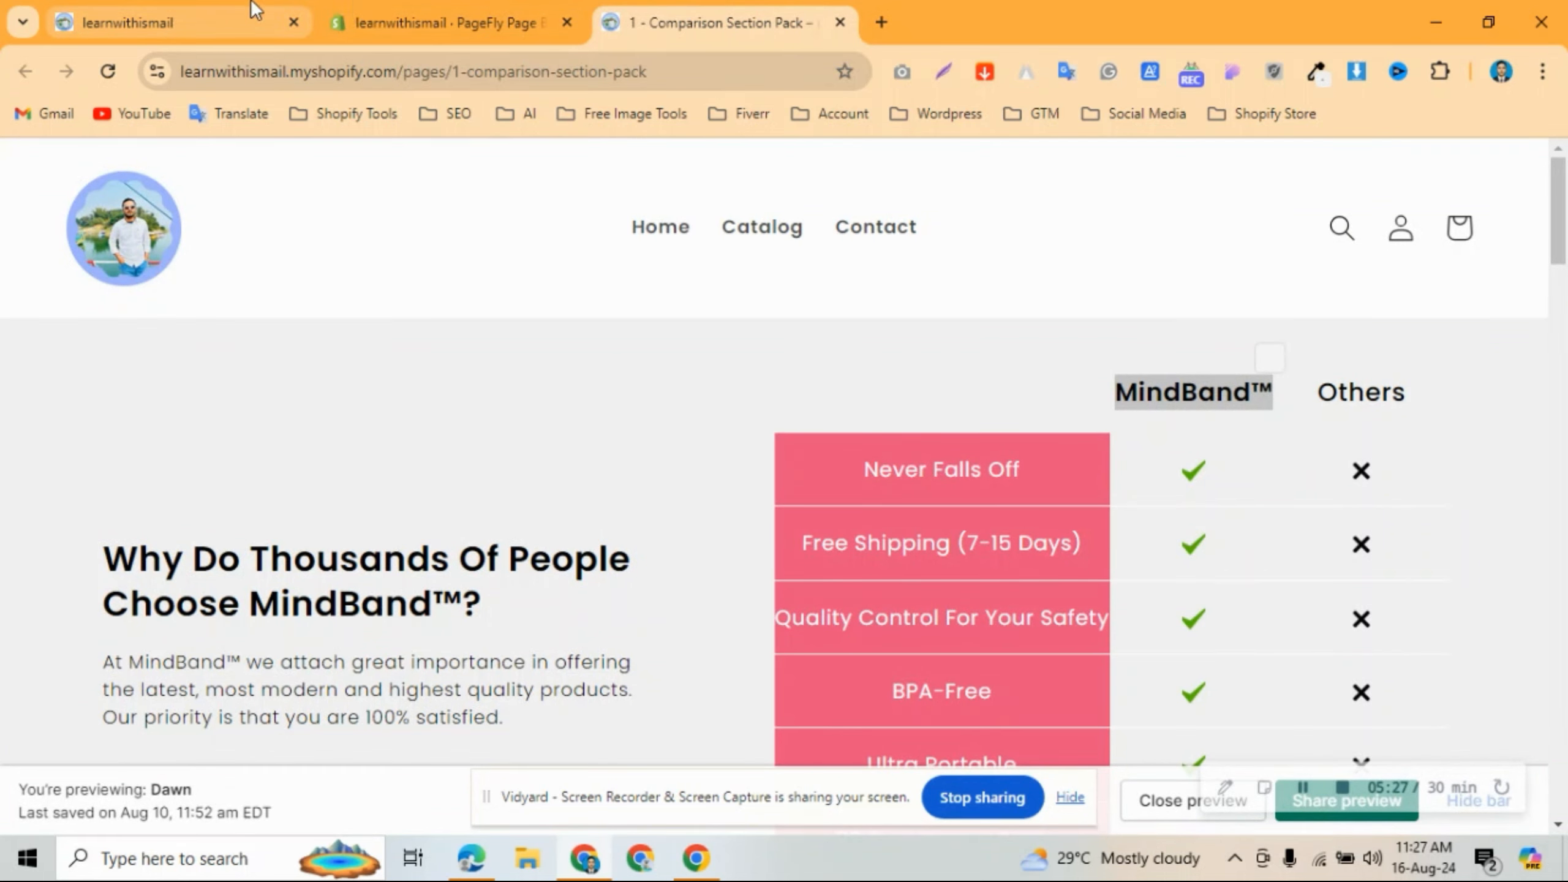
mouse_move(389, 8)
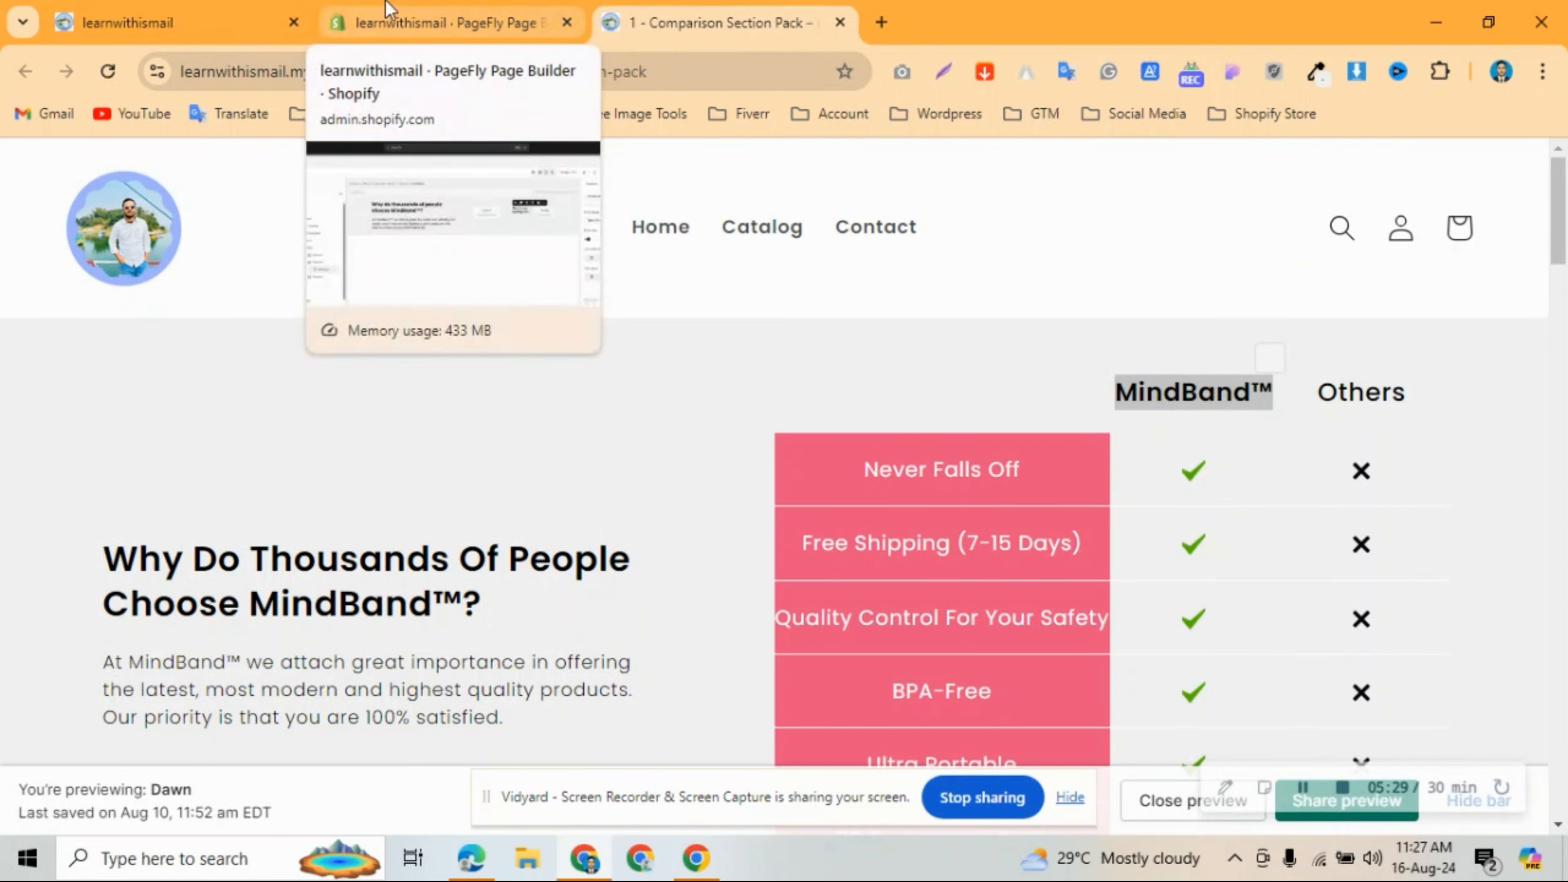
left_click(386, 8)
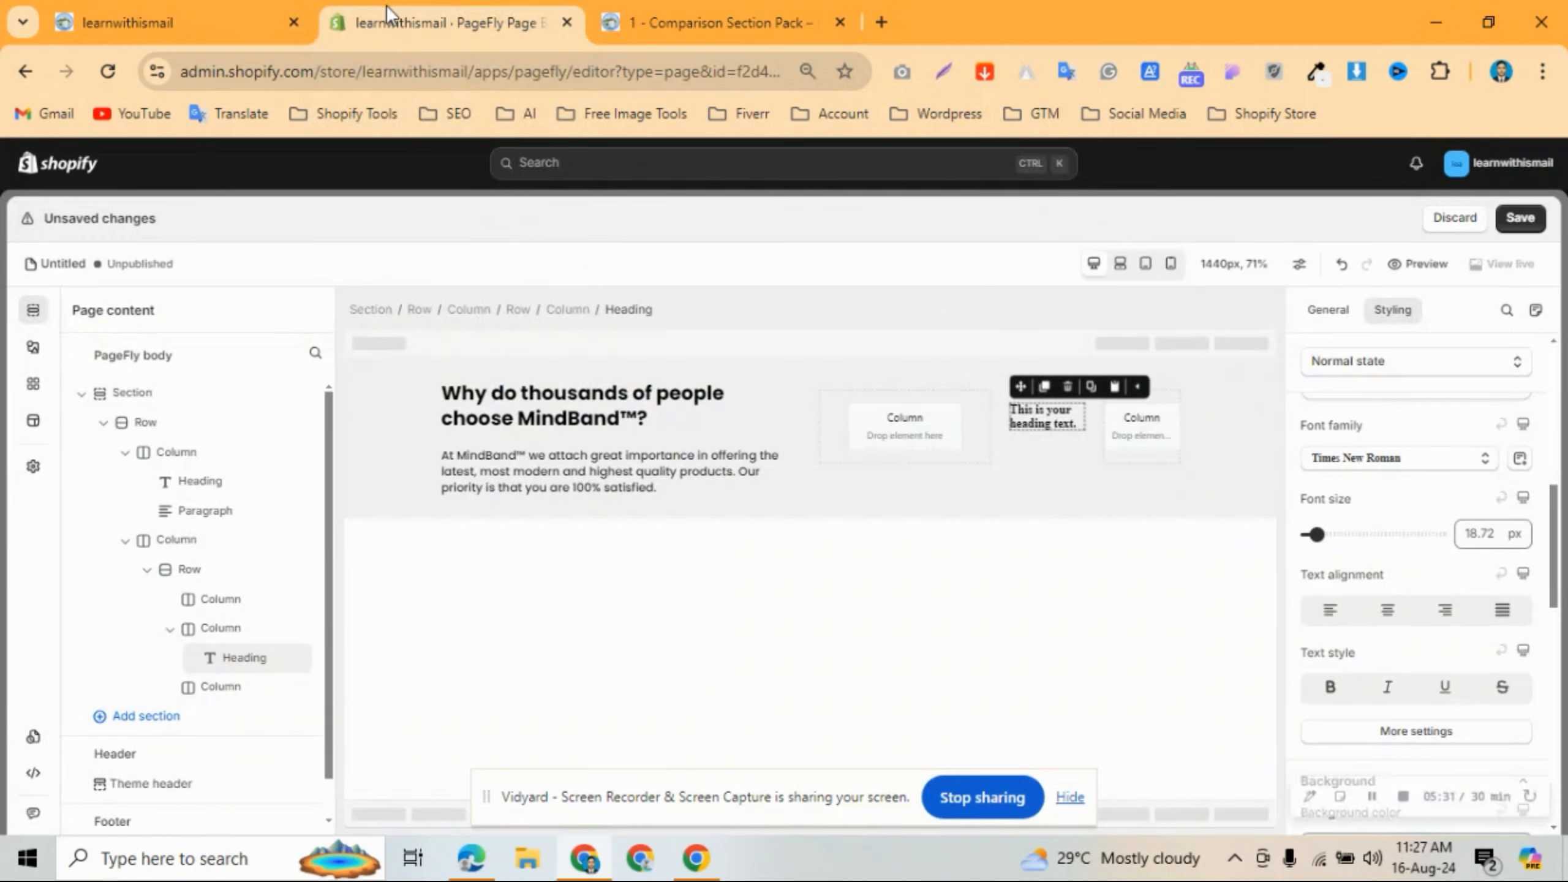
left_click(1306, 311)
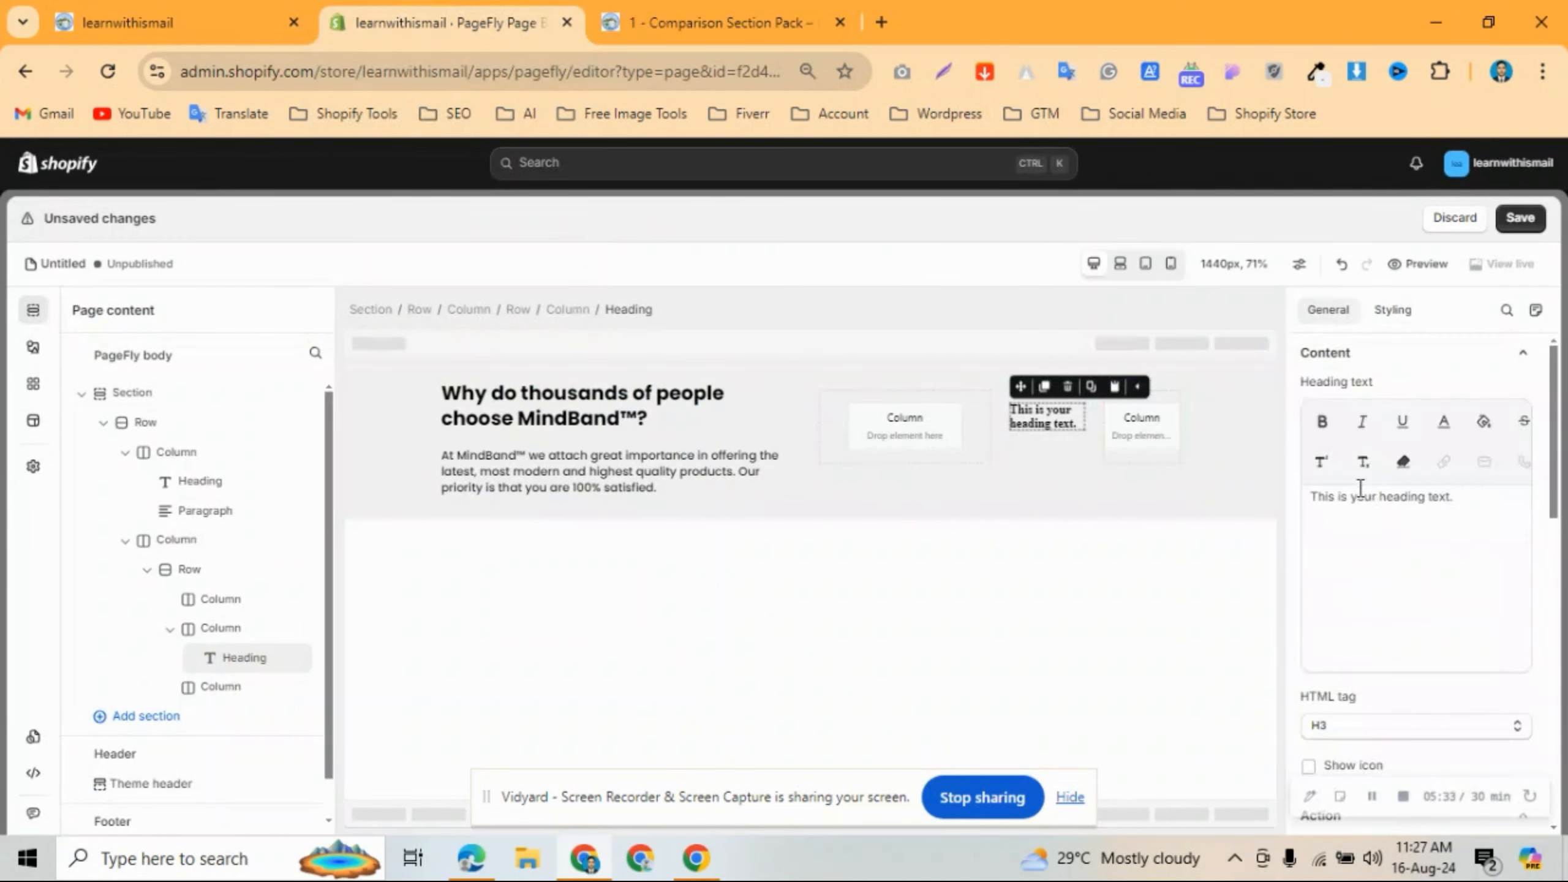
triple_click(1376, 510)
type("This is your heading text.")
type("This is your heading text.")
key("ctrl+a")
type("This is your heading text.")
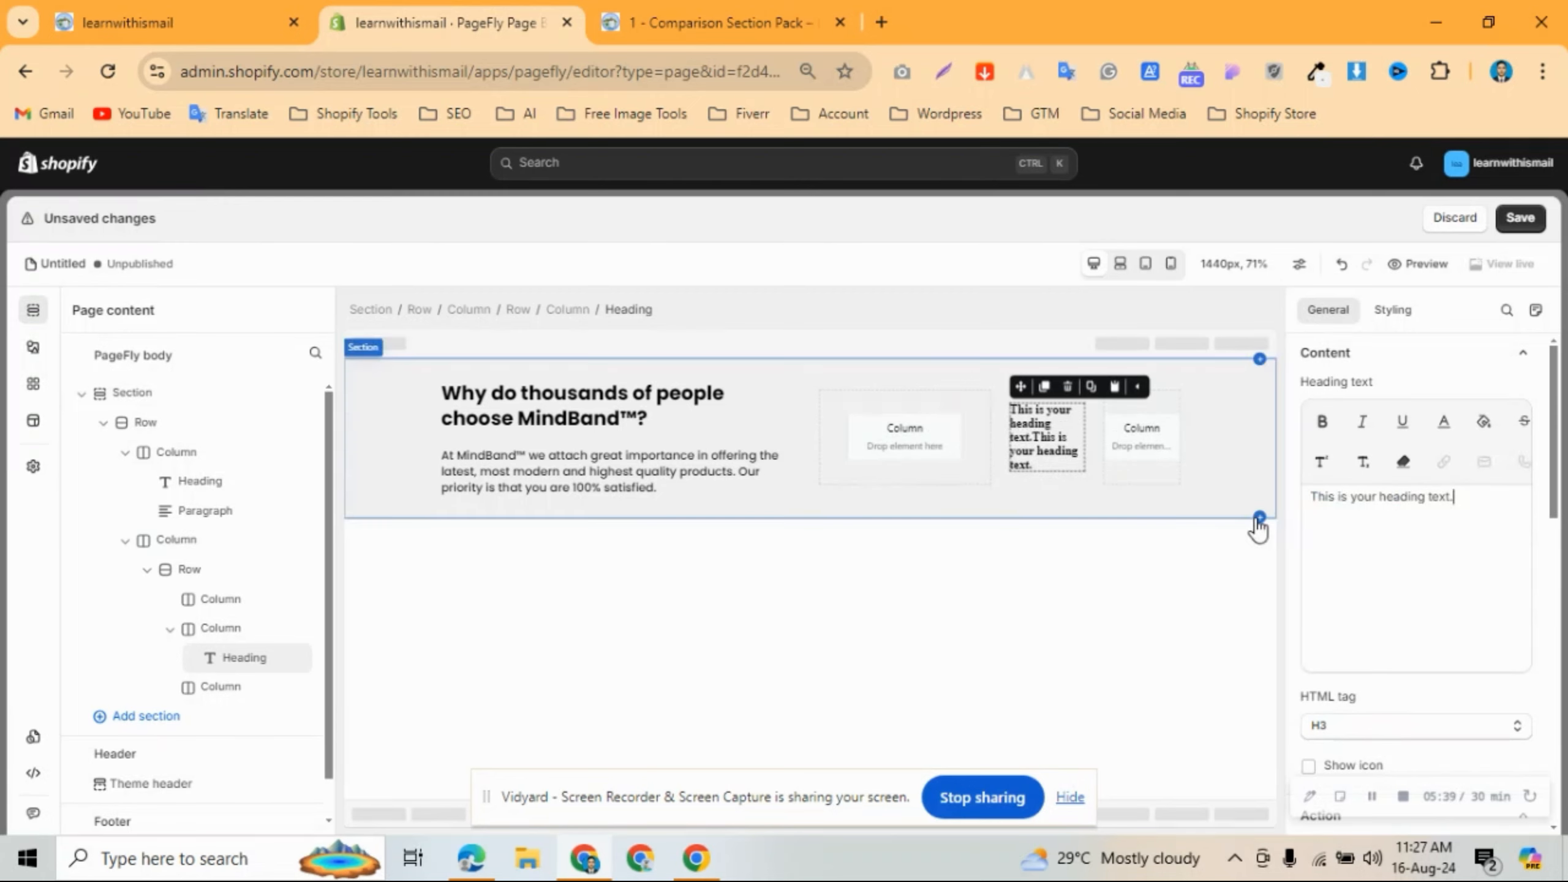
key("ctrl+a")
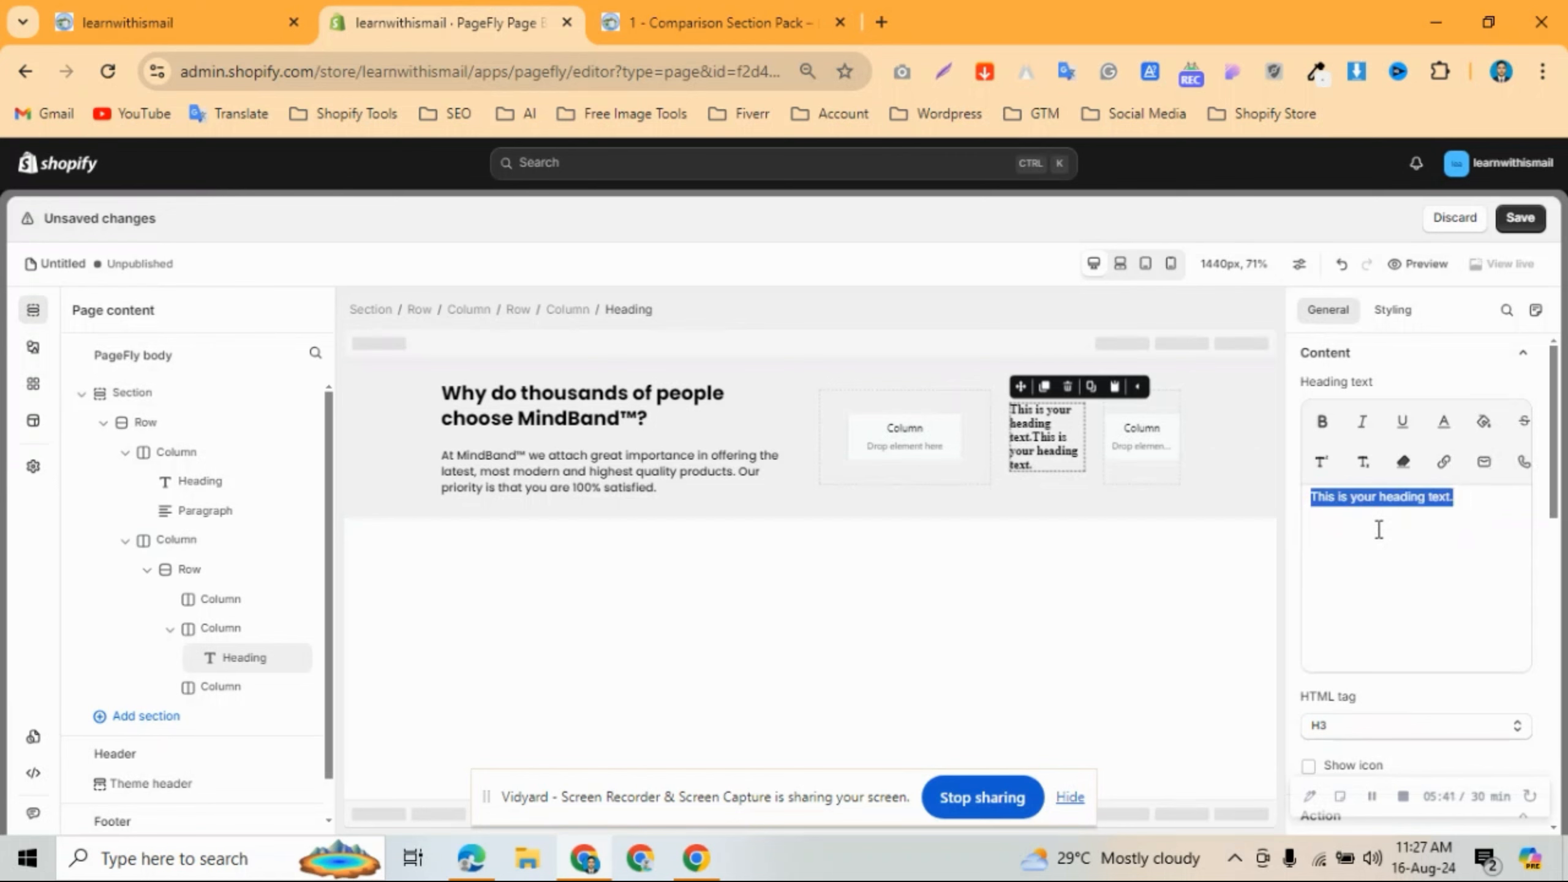
left_click(817, 22)
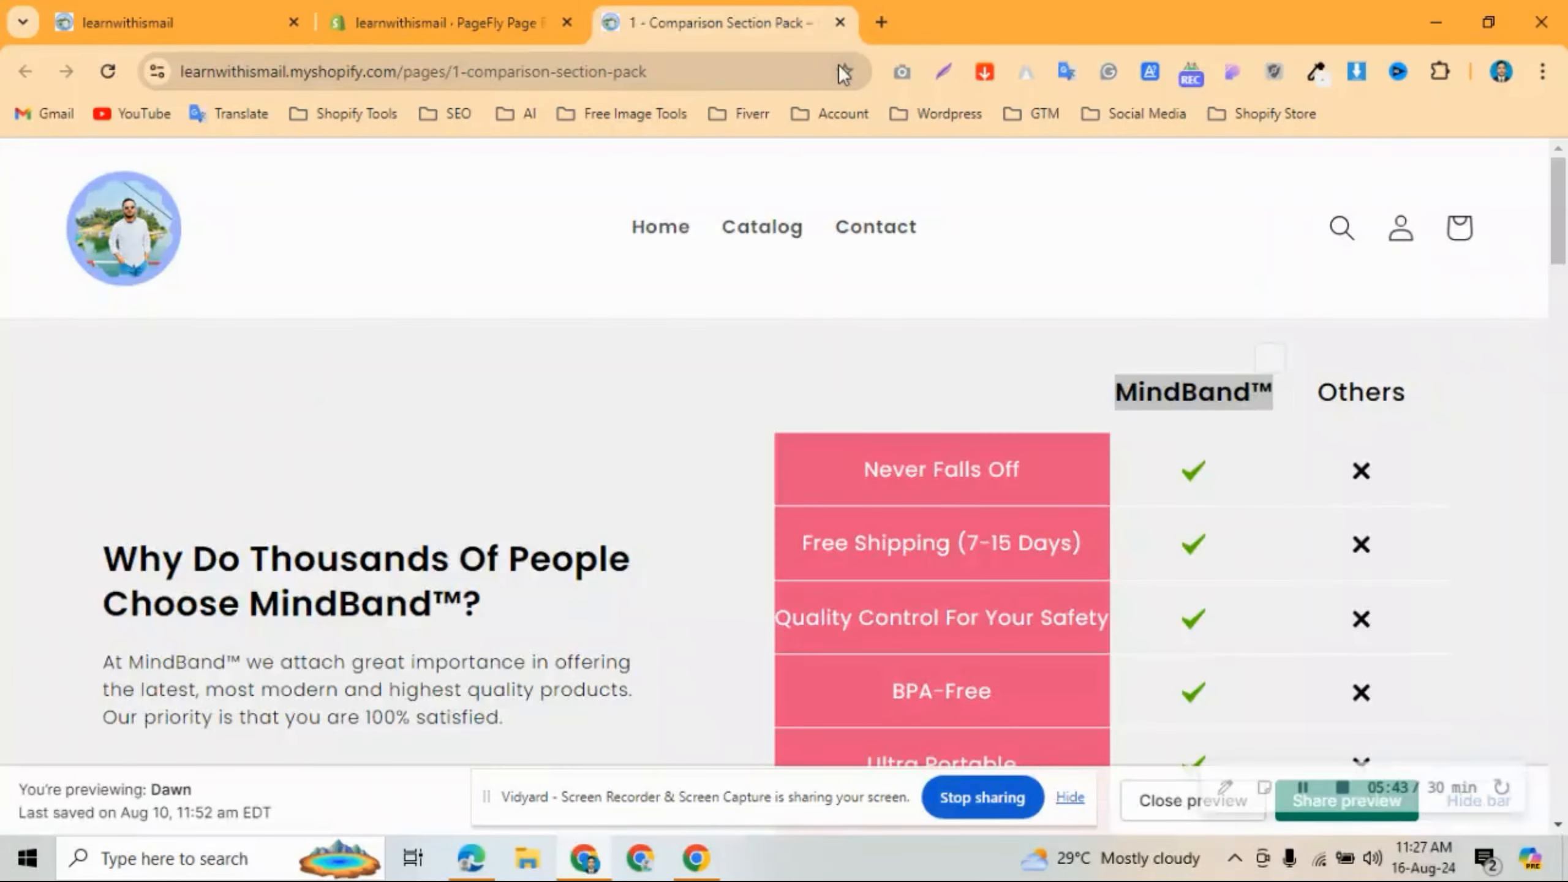
left_click(451, 22)
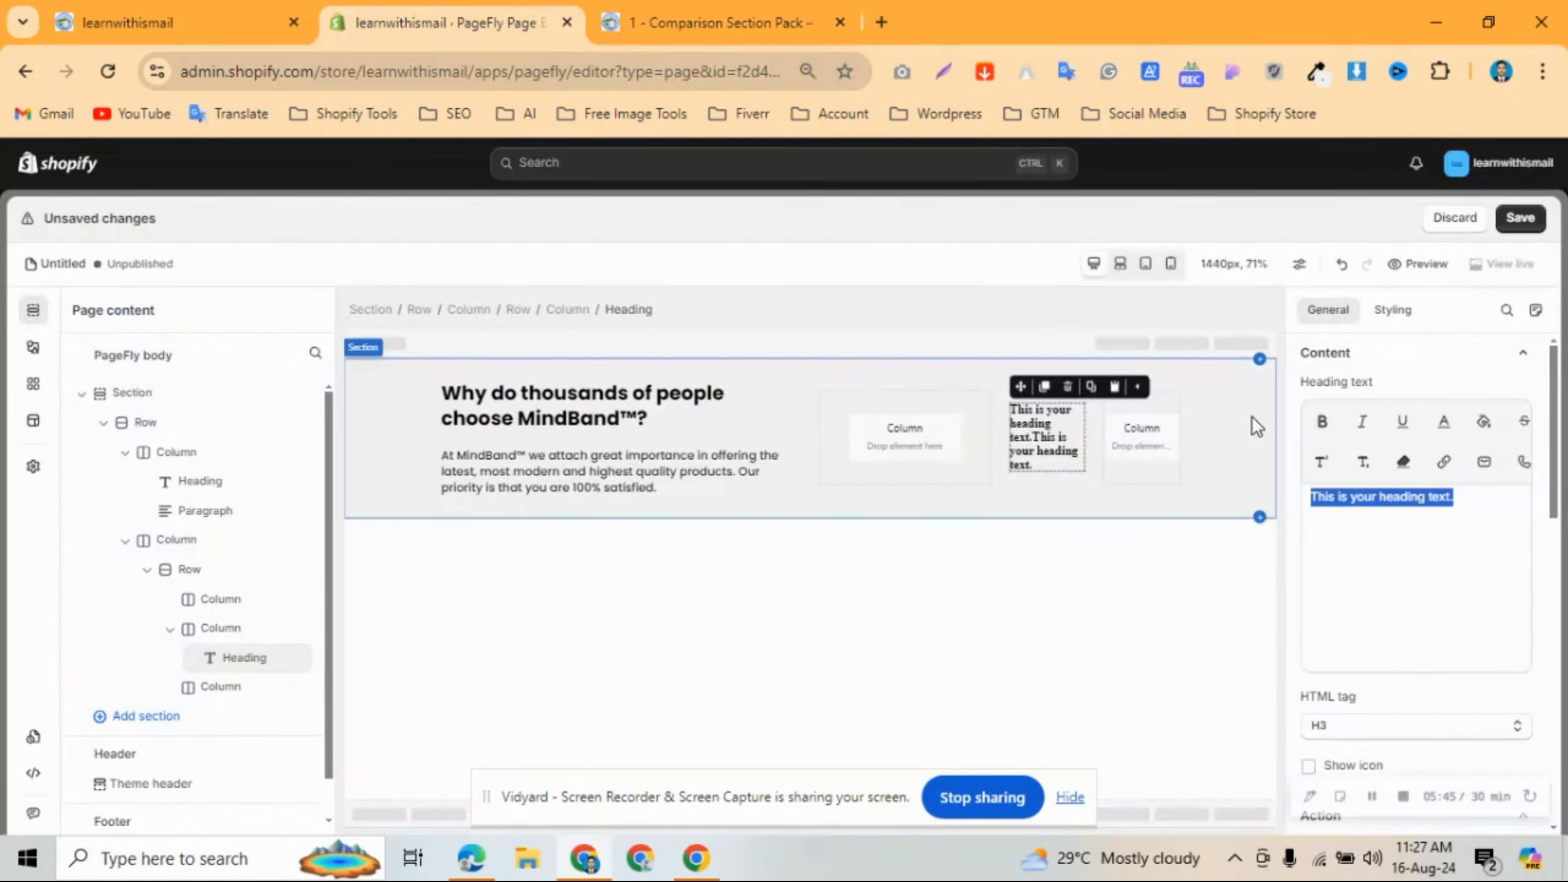
type("MindBand™")
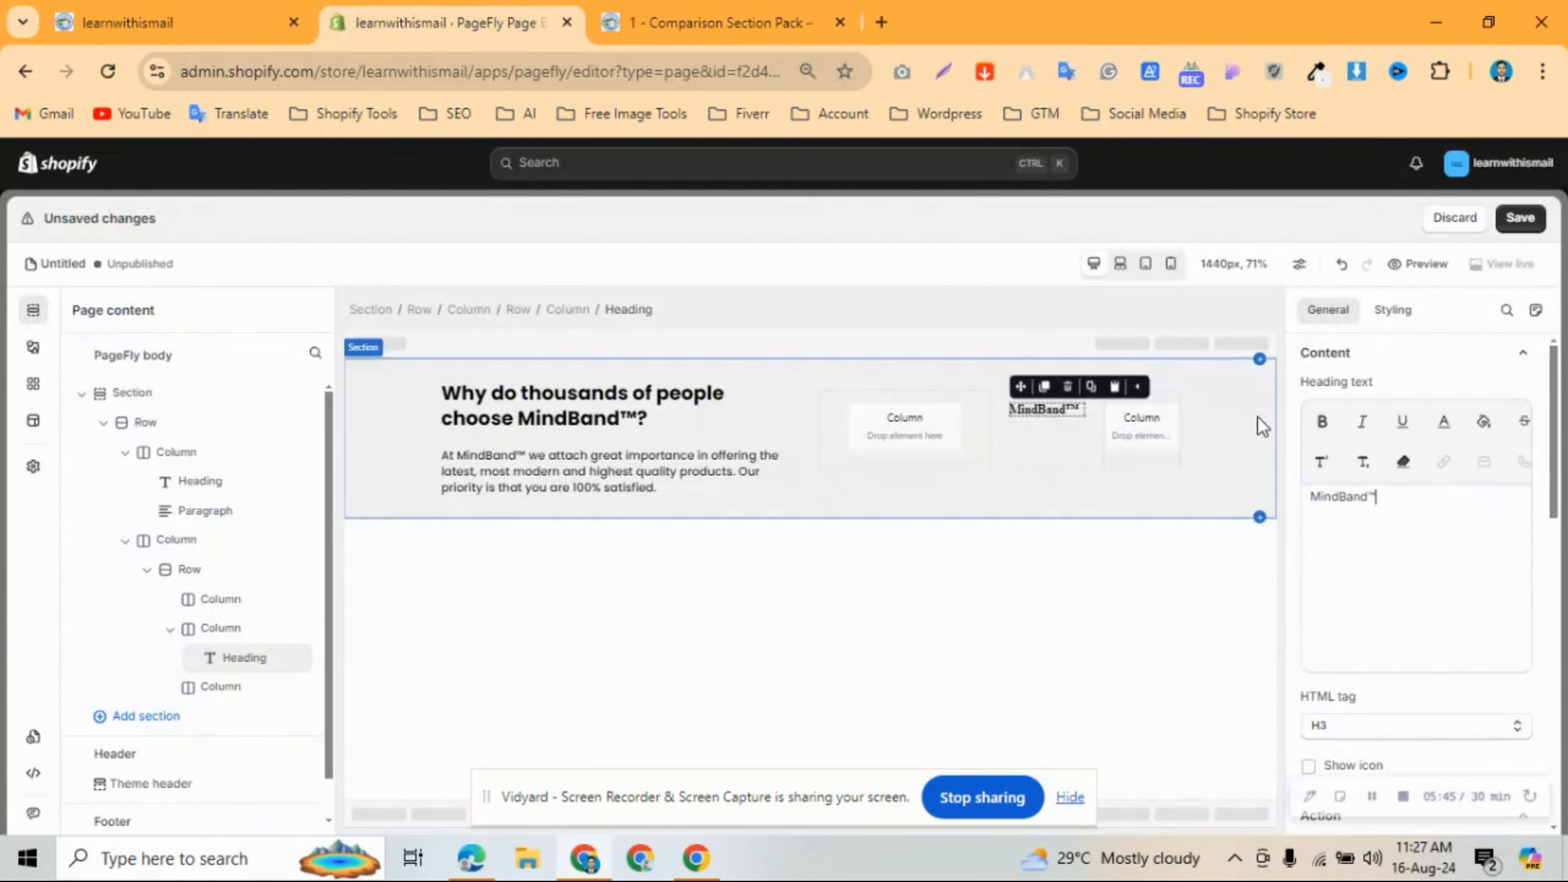
Set the font family of the MindBand™ heading to Poppins.
left_click(1397, 310)
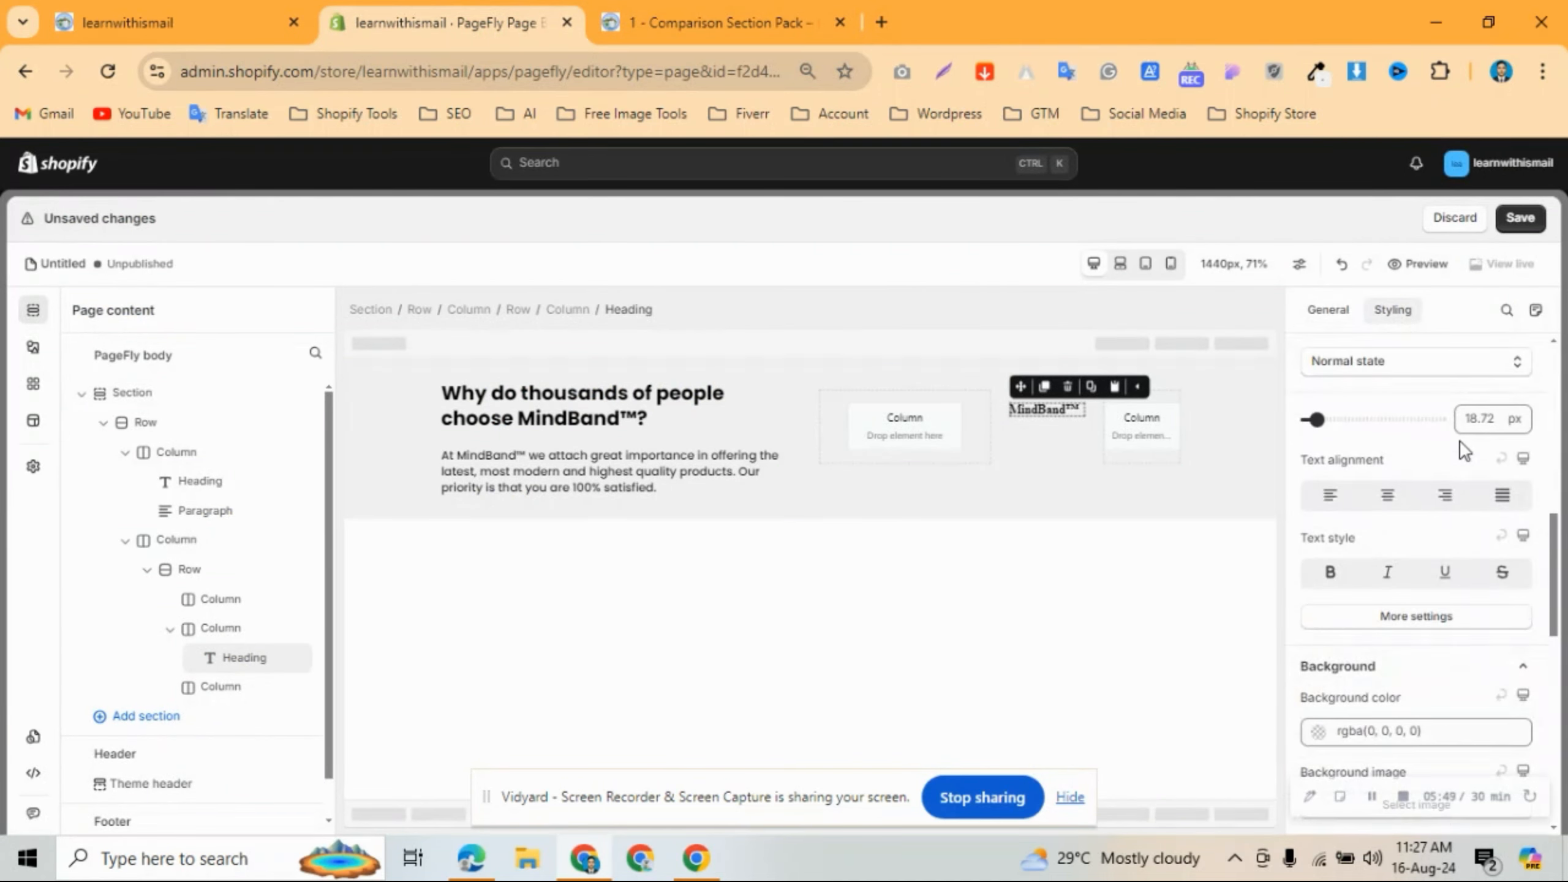
scroll(1413, 580, "up", 3)
left_click(1413, 574)
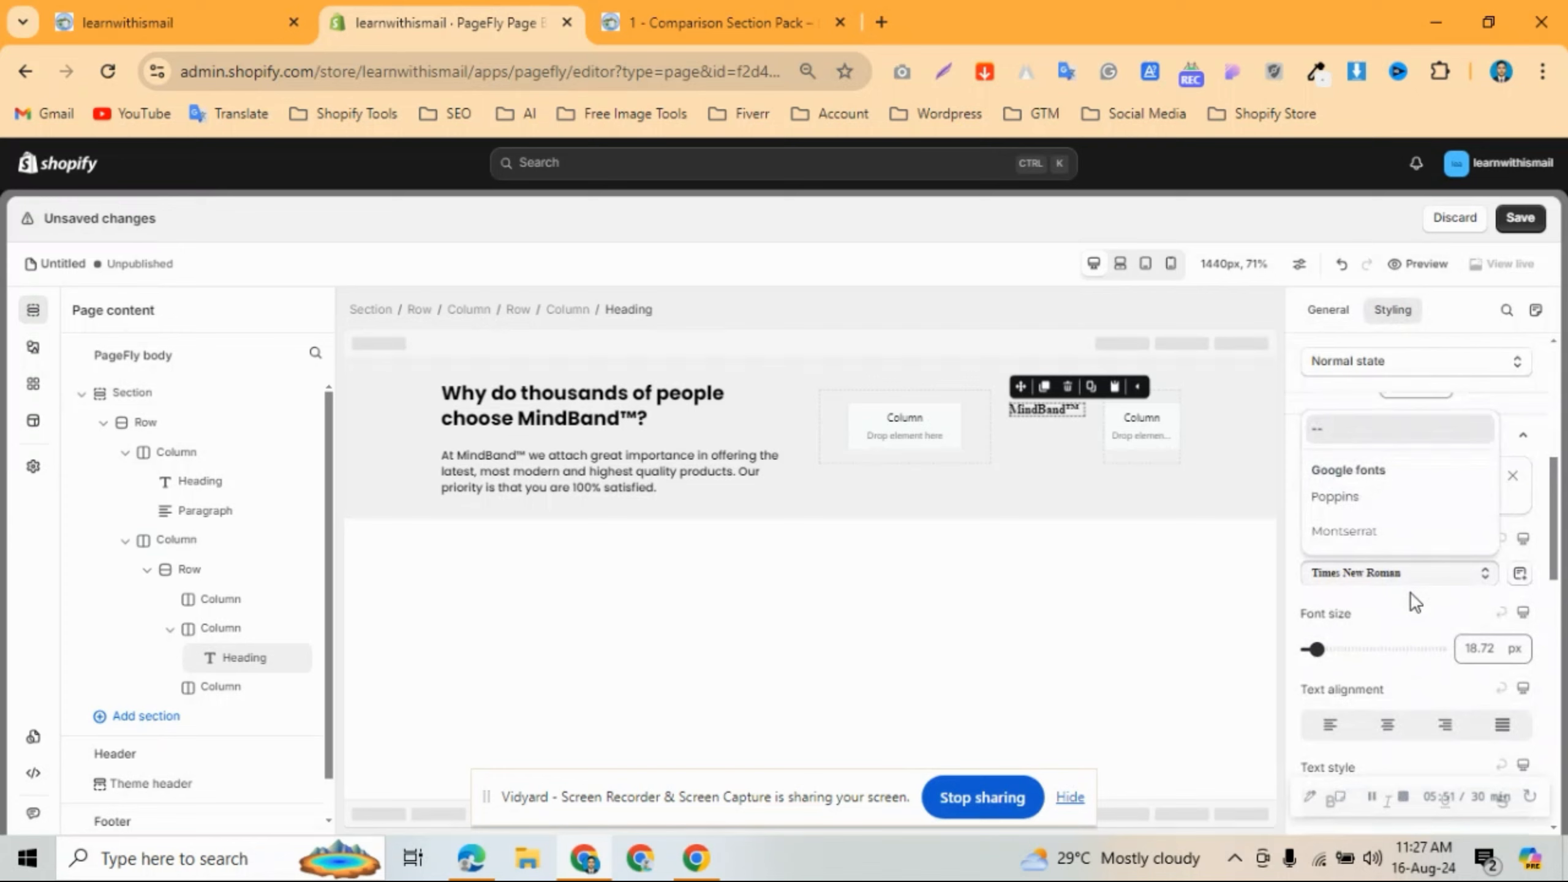
left_click(1354, 499)
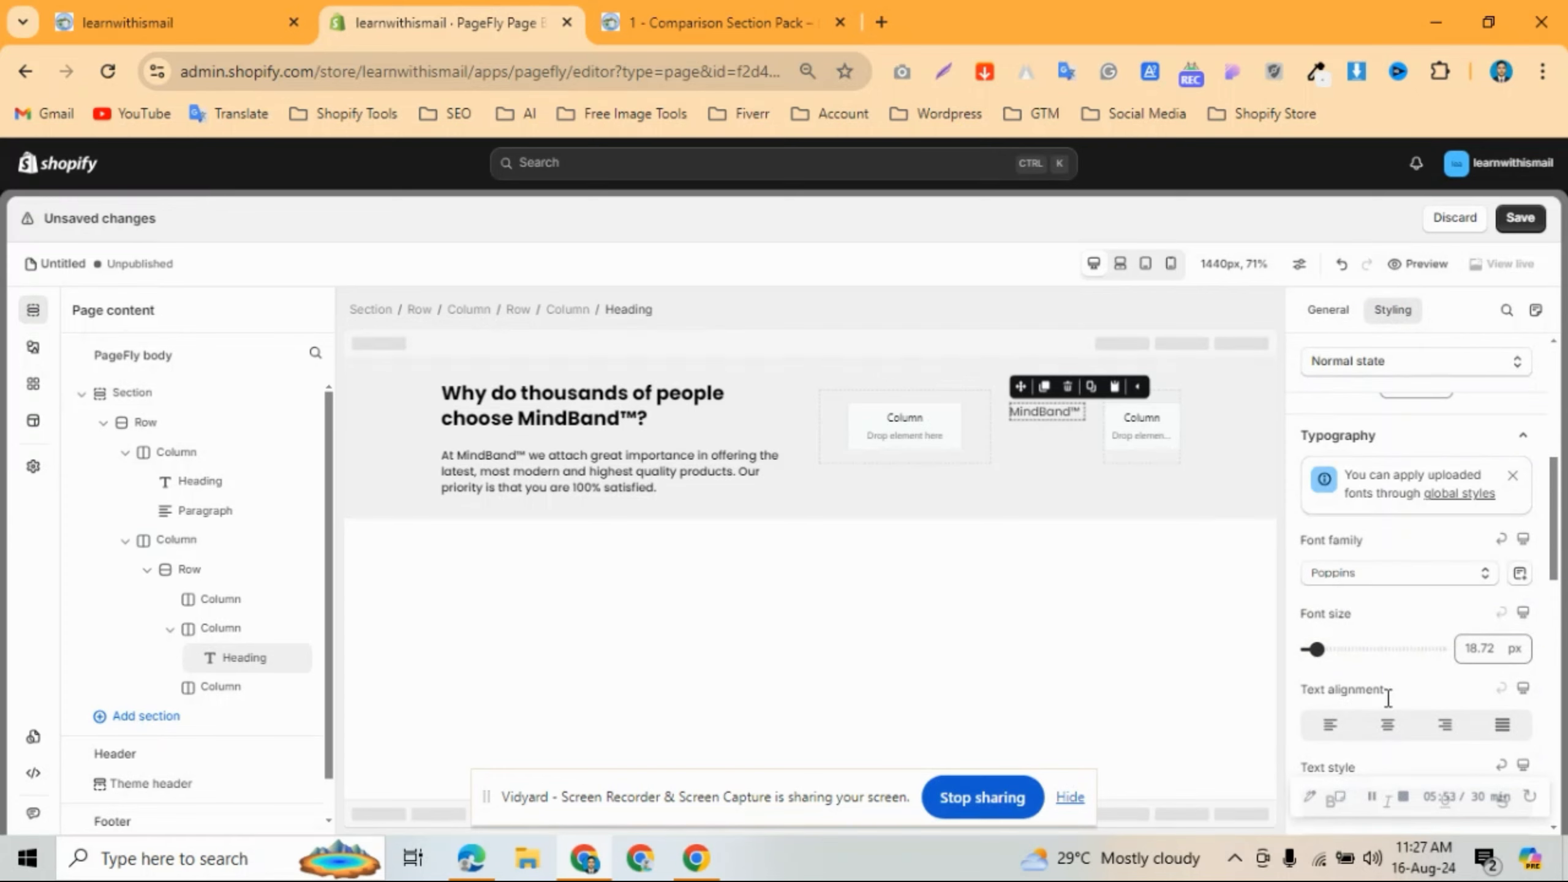
Give the MindBand™ heading a heavier font weight in the additional typography settings.
scroll(1377, 695, "down", 2)
left_click(1411, 732)
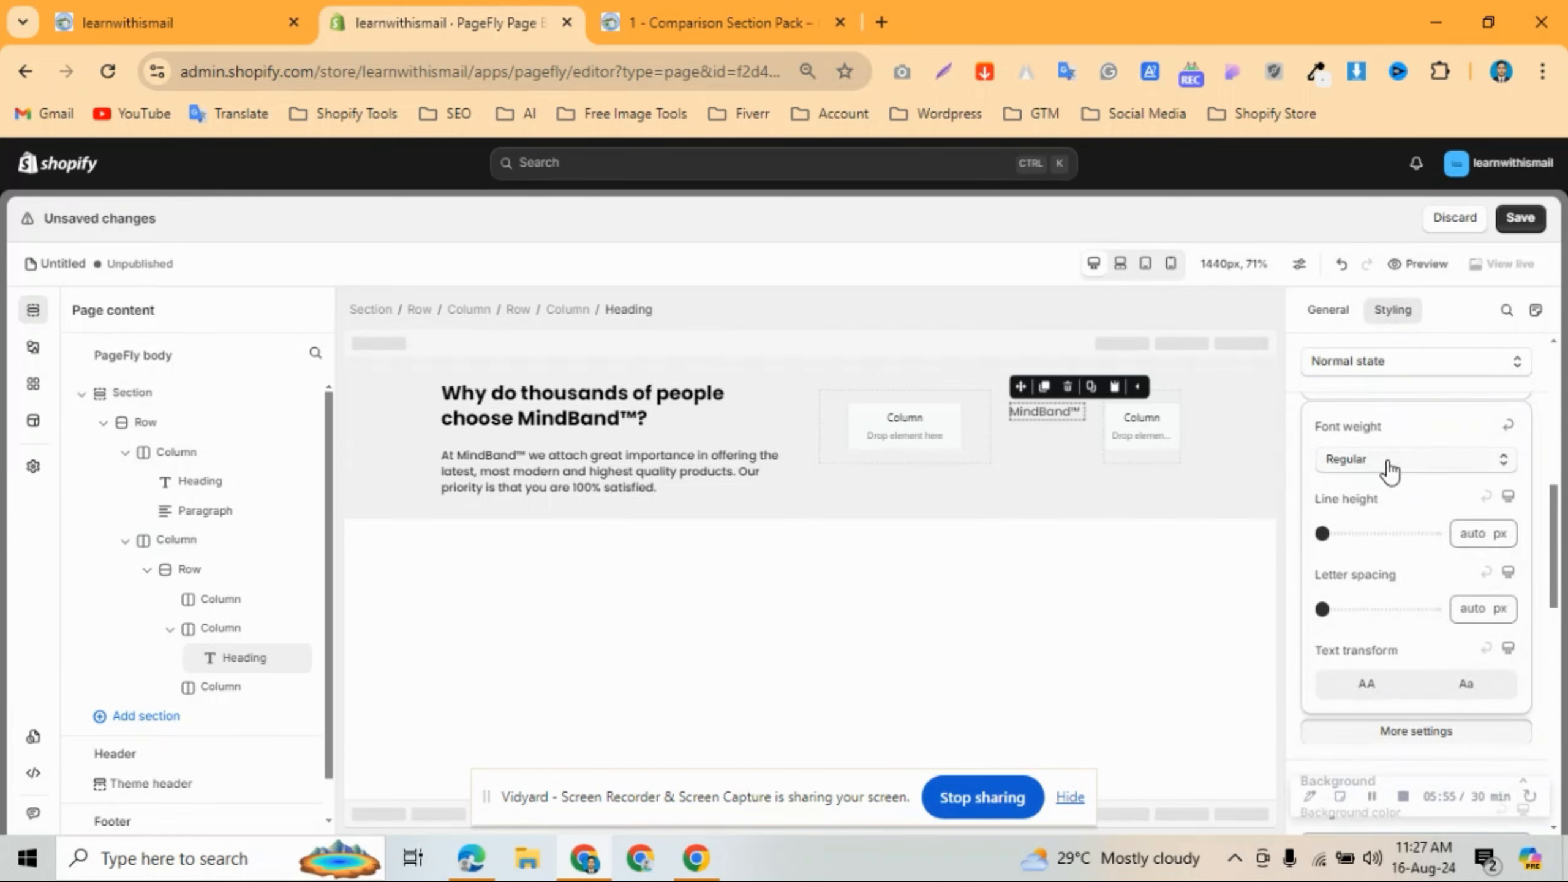
left_click(1389, 460)
left_click(1382, 662)
left_click(1430, 744)
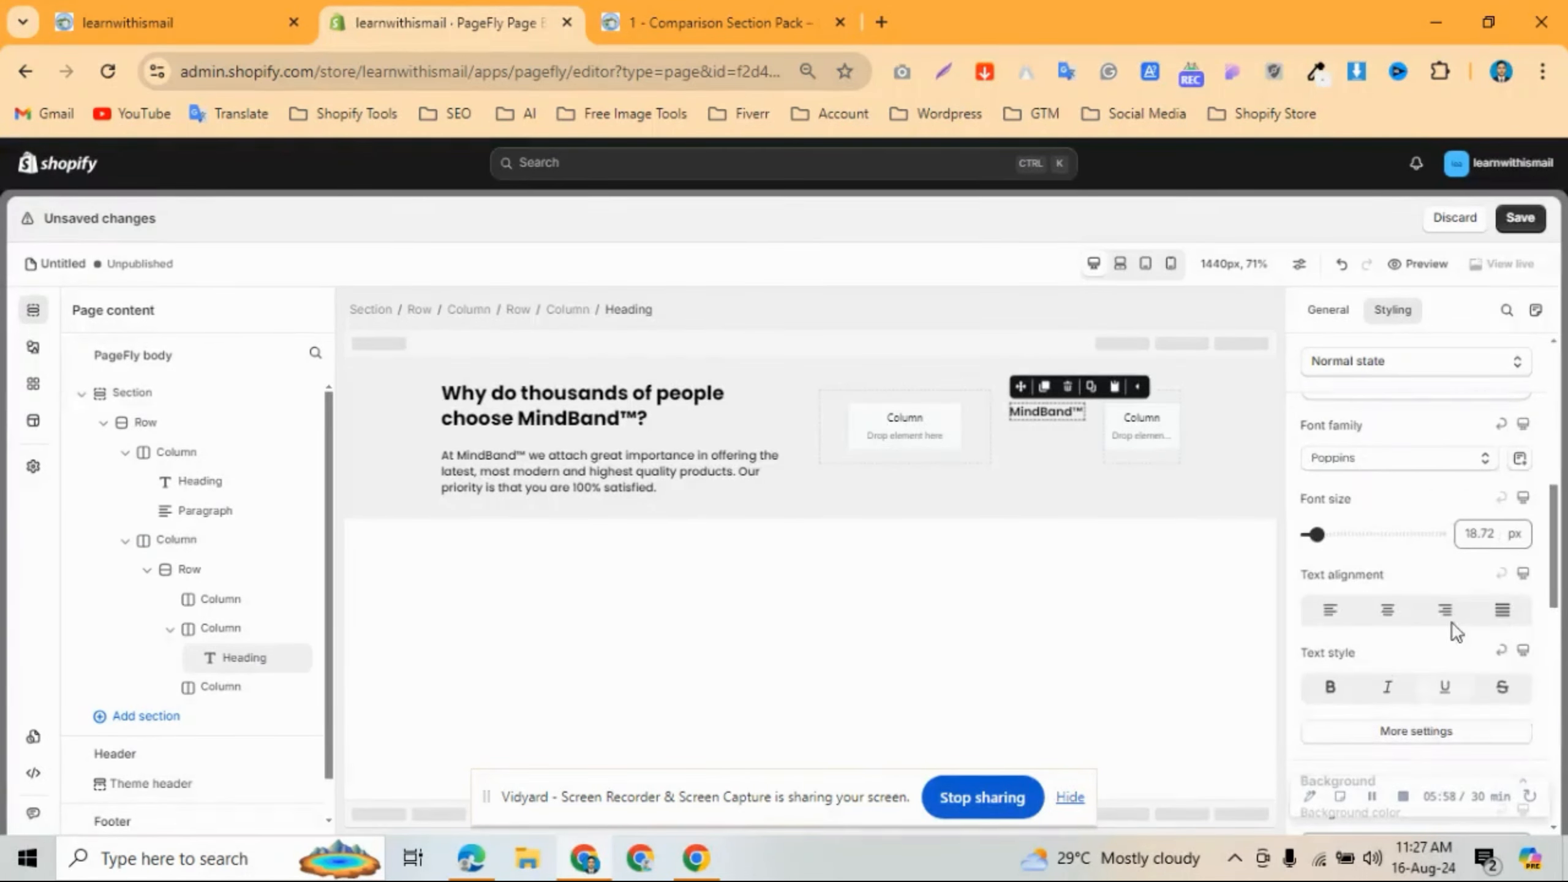
Try font sizes around 17 to 20 px on the MindBand™ heading and set it to 18 px.
left_click(1476, 533)
key("ctrl+a")
type("17")
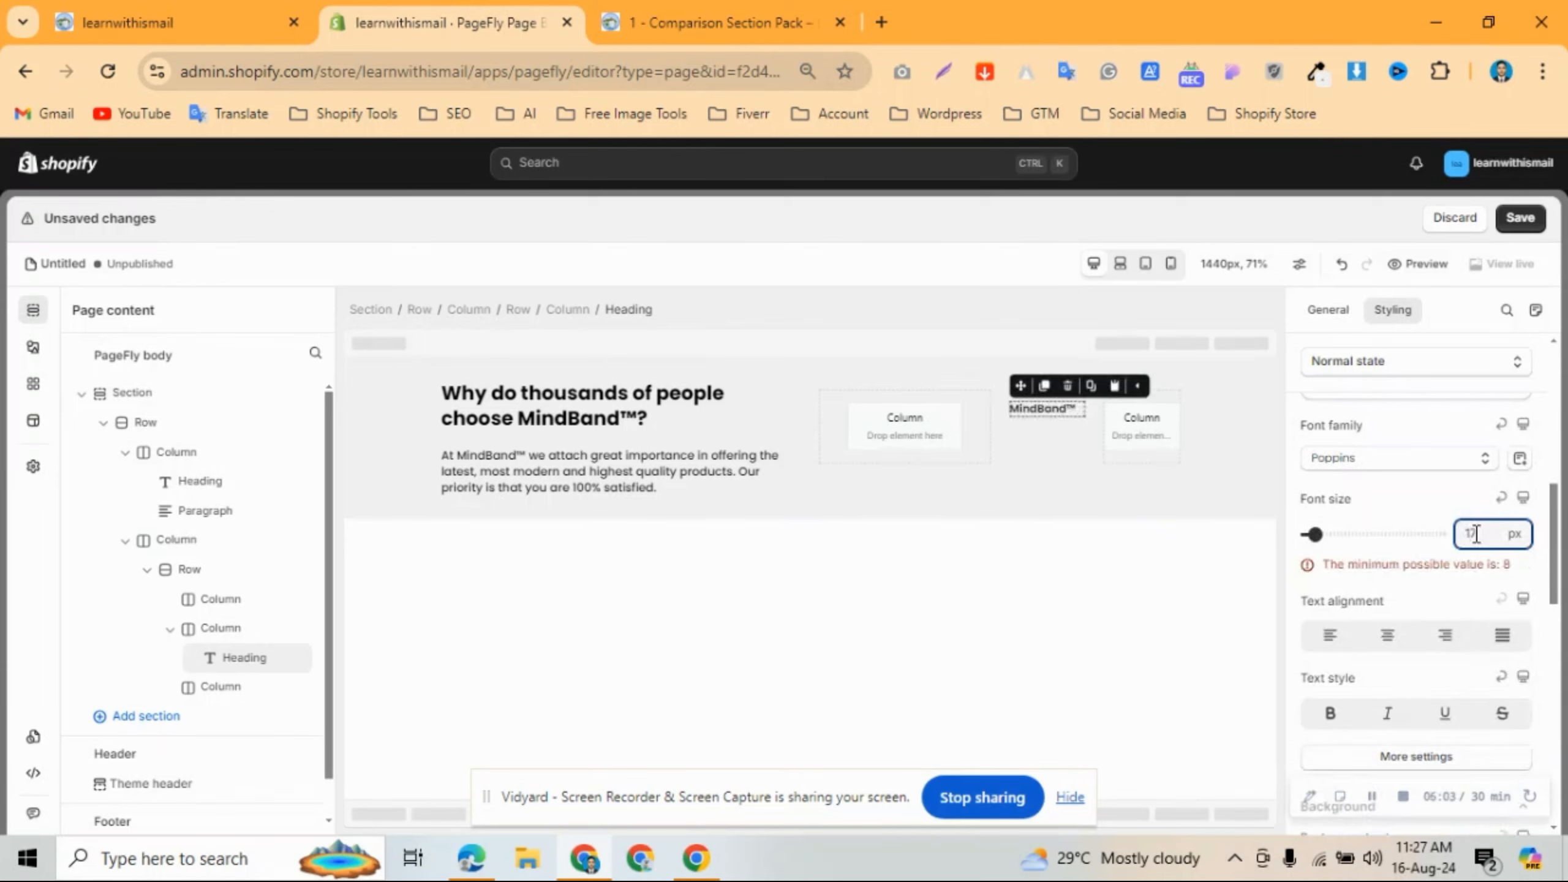
key("Up")
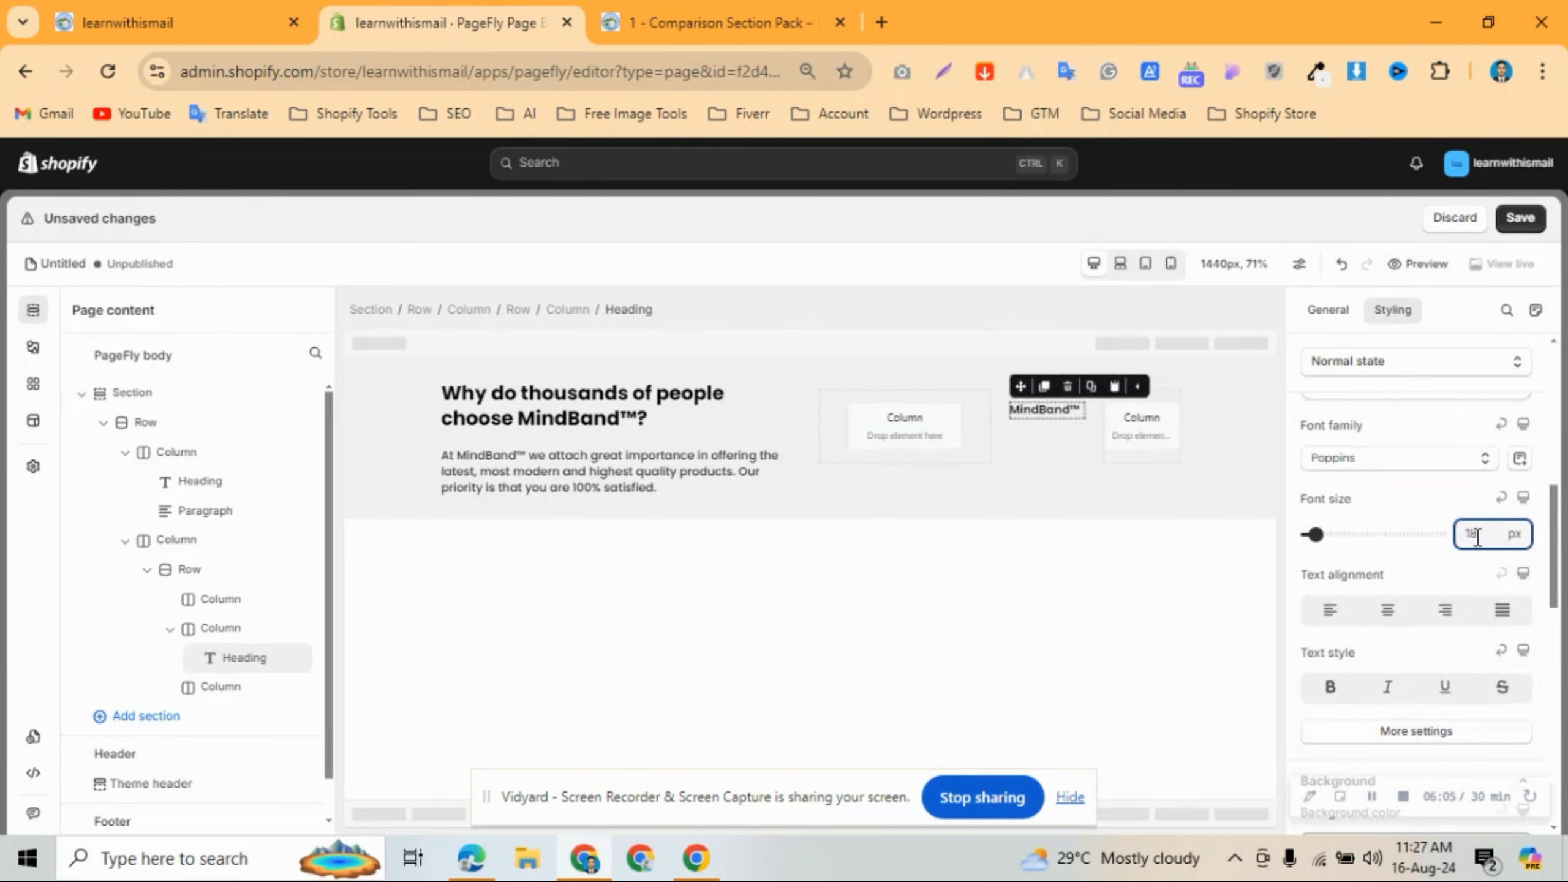
key("Up")
key("Up")
key("Down")
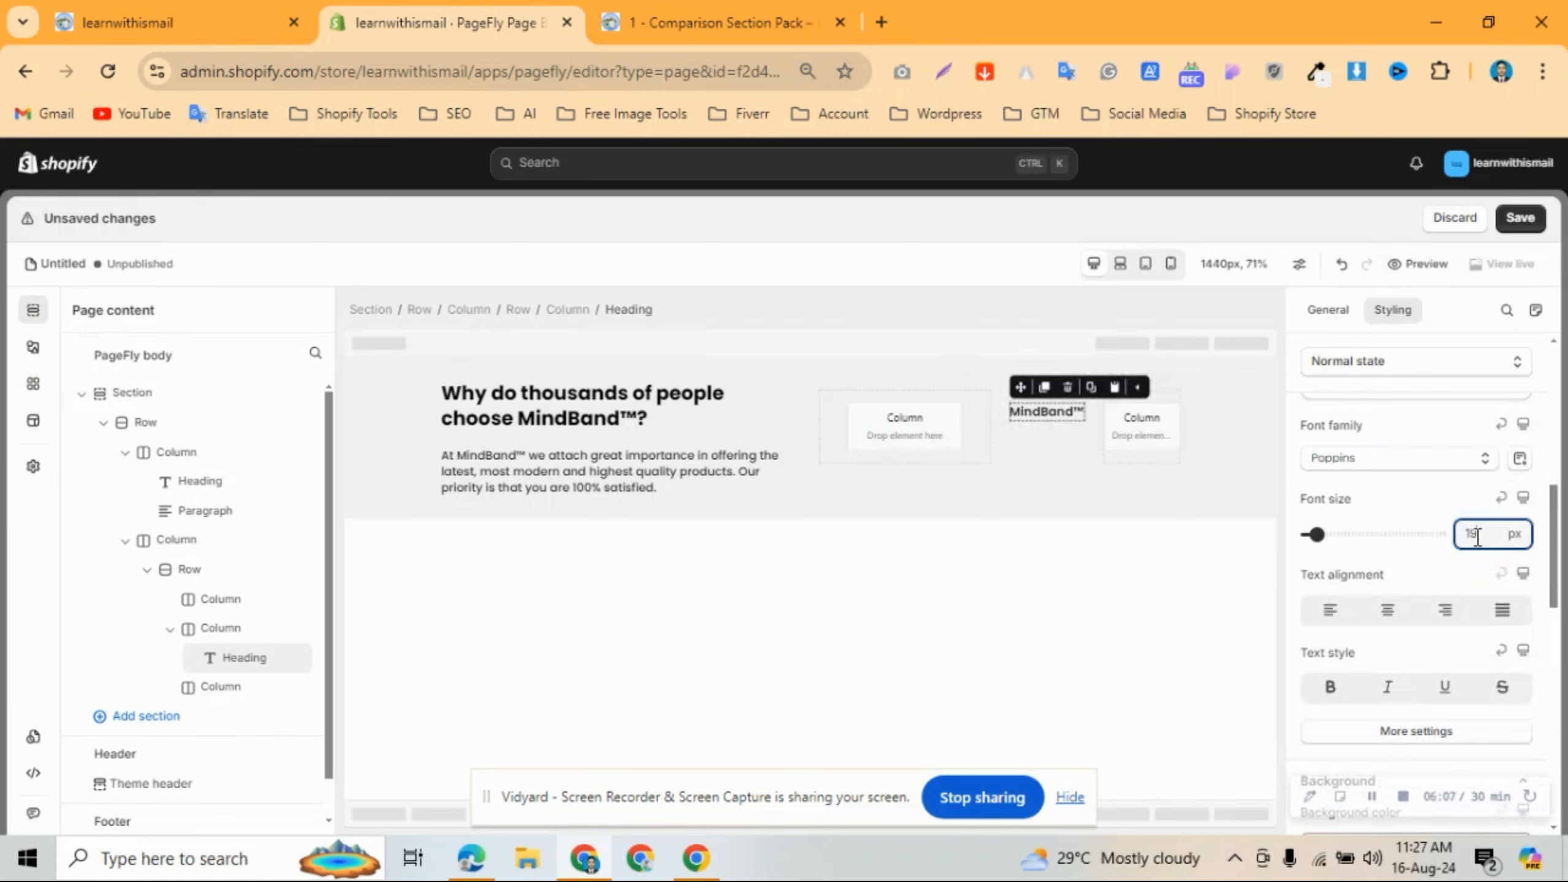
key("Down")
key("Down")
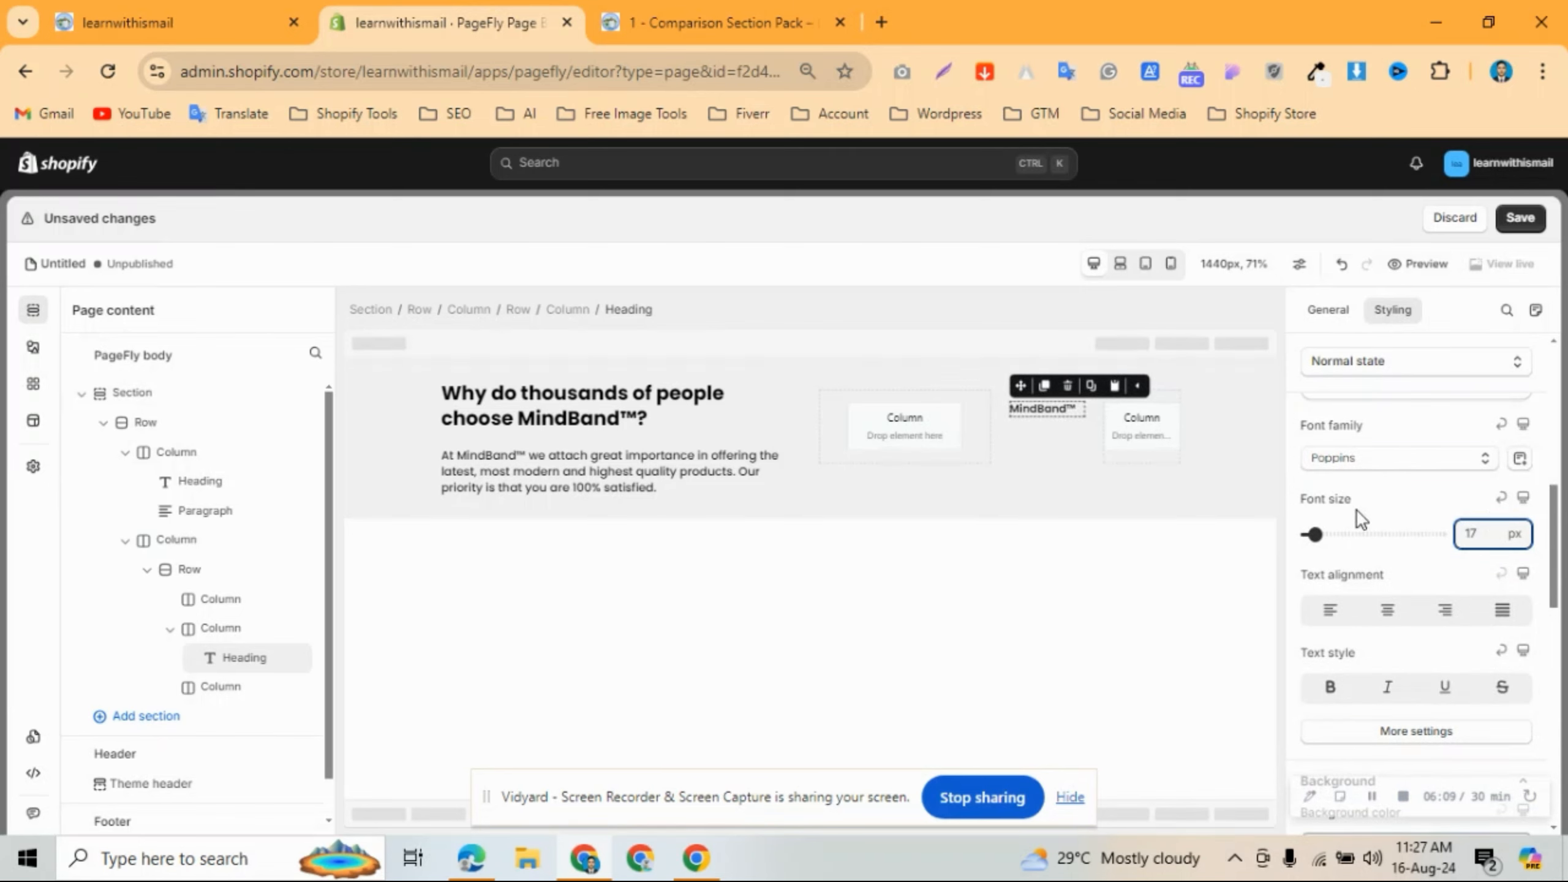
scroll(1499, 543, "up", 2)
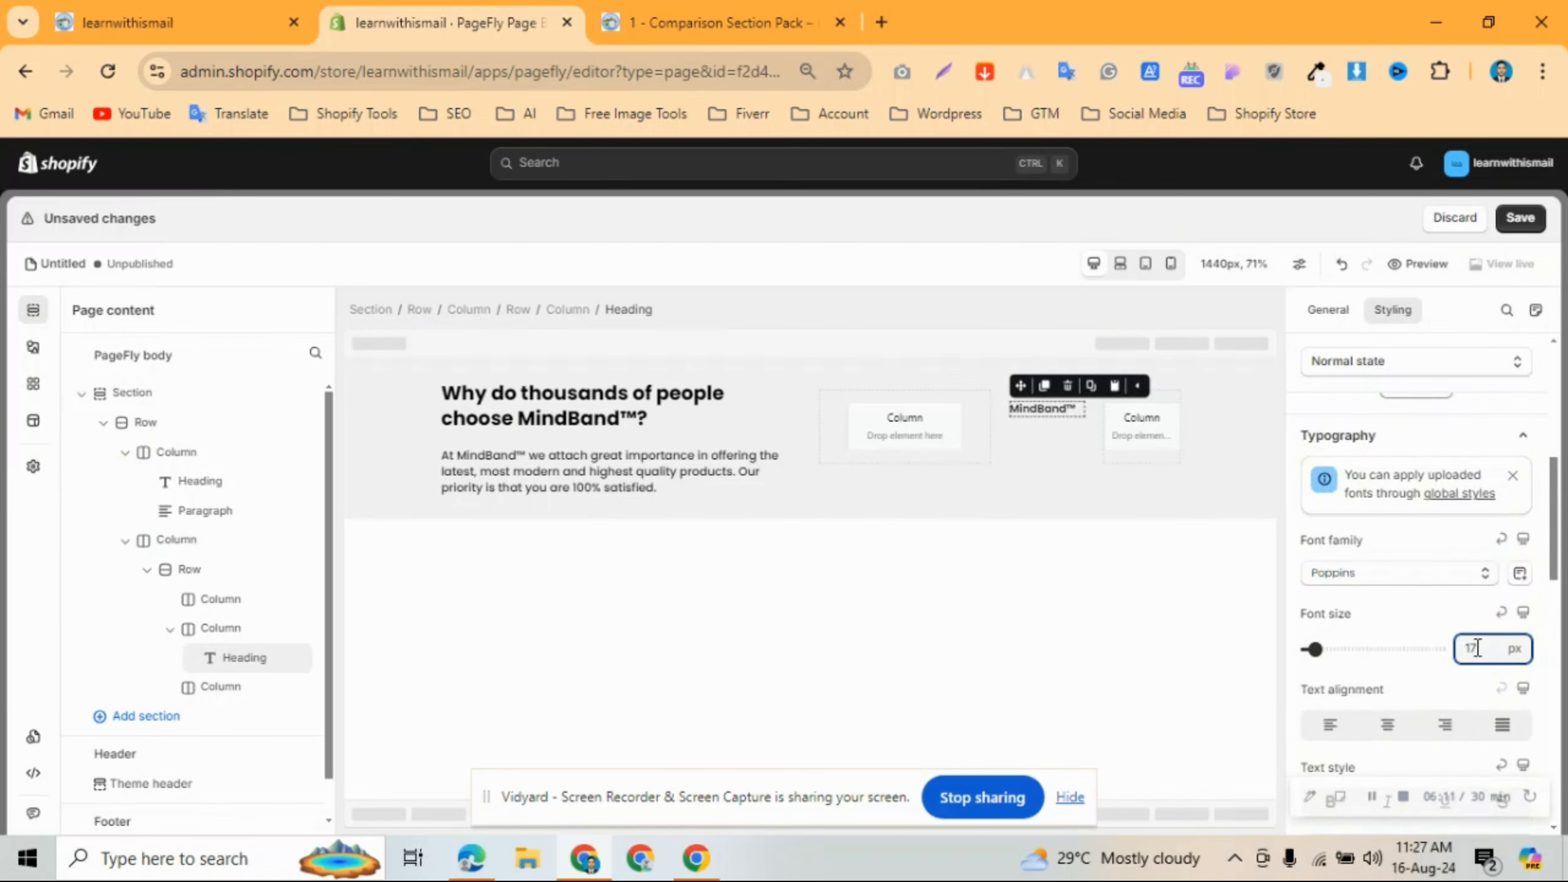
key("Up")
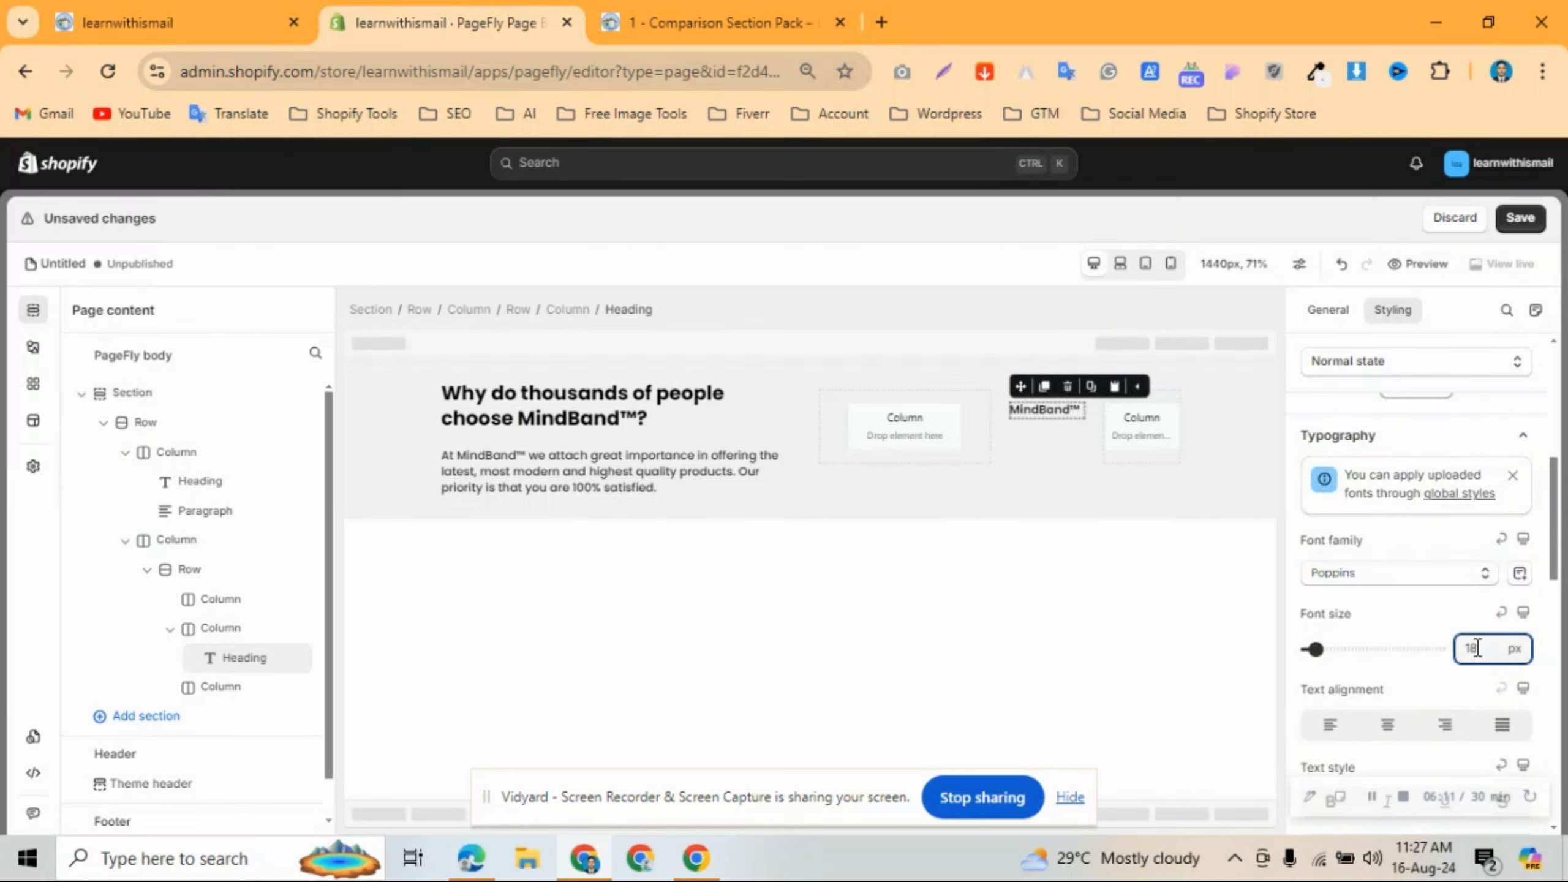
Duplicate the MindBand™ heading into the third column and change the copy's text to "Others", copied from the reference page.
left_click(1043, 387)
left_click_drag(1020, 415, 1153, 398)
left_click(719, 22)
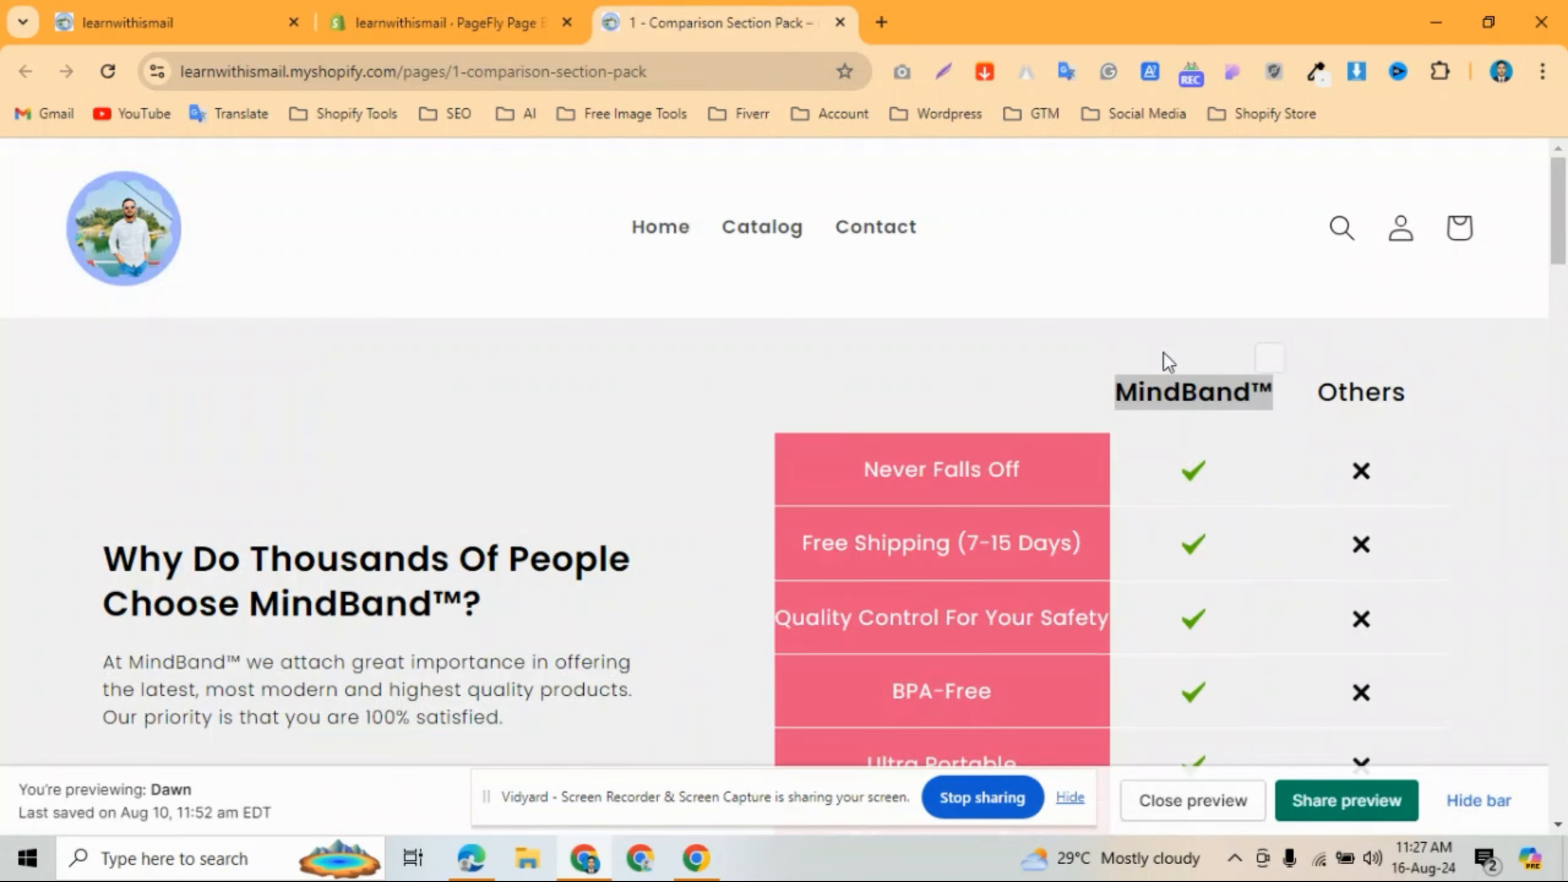
left_click_drag(1300, 401, 1406, 408)
key("ctrl+c")
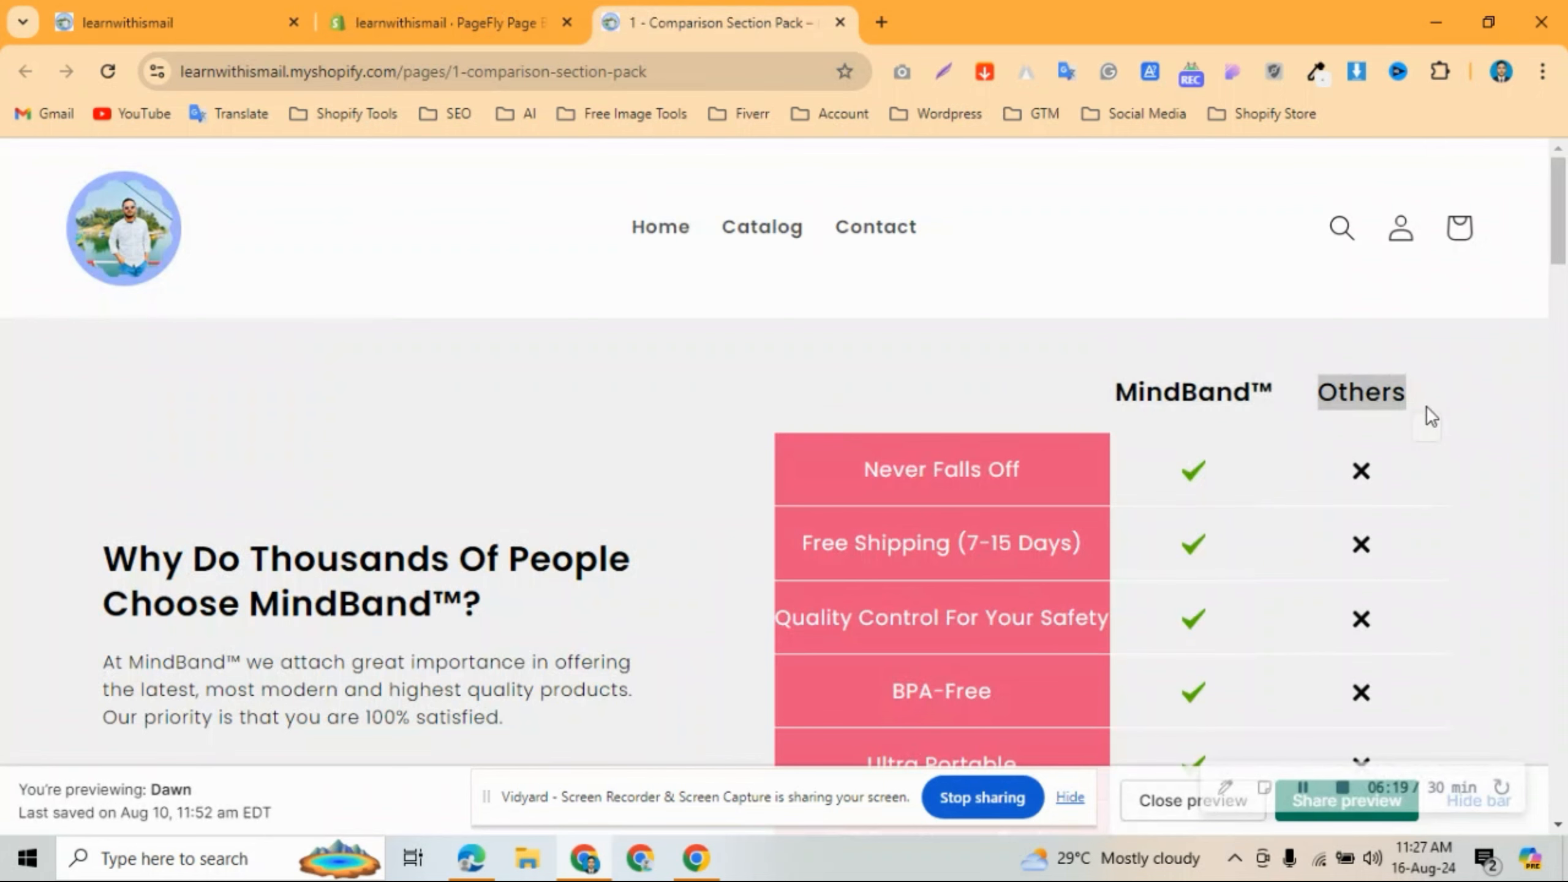
left_click(516, 20)
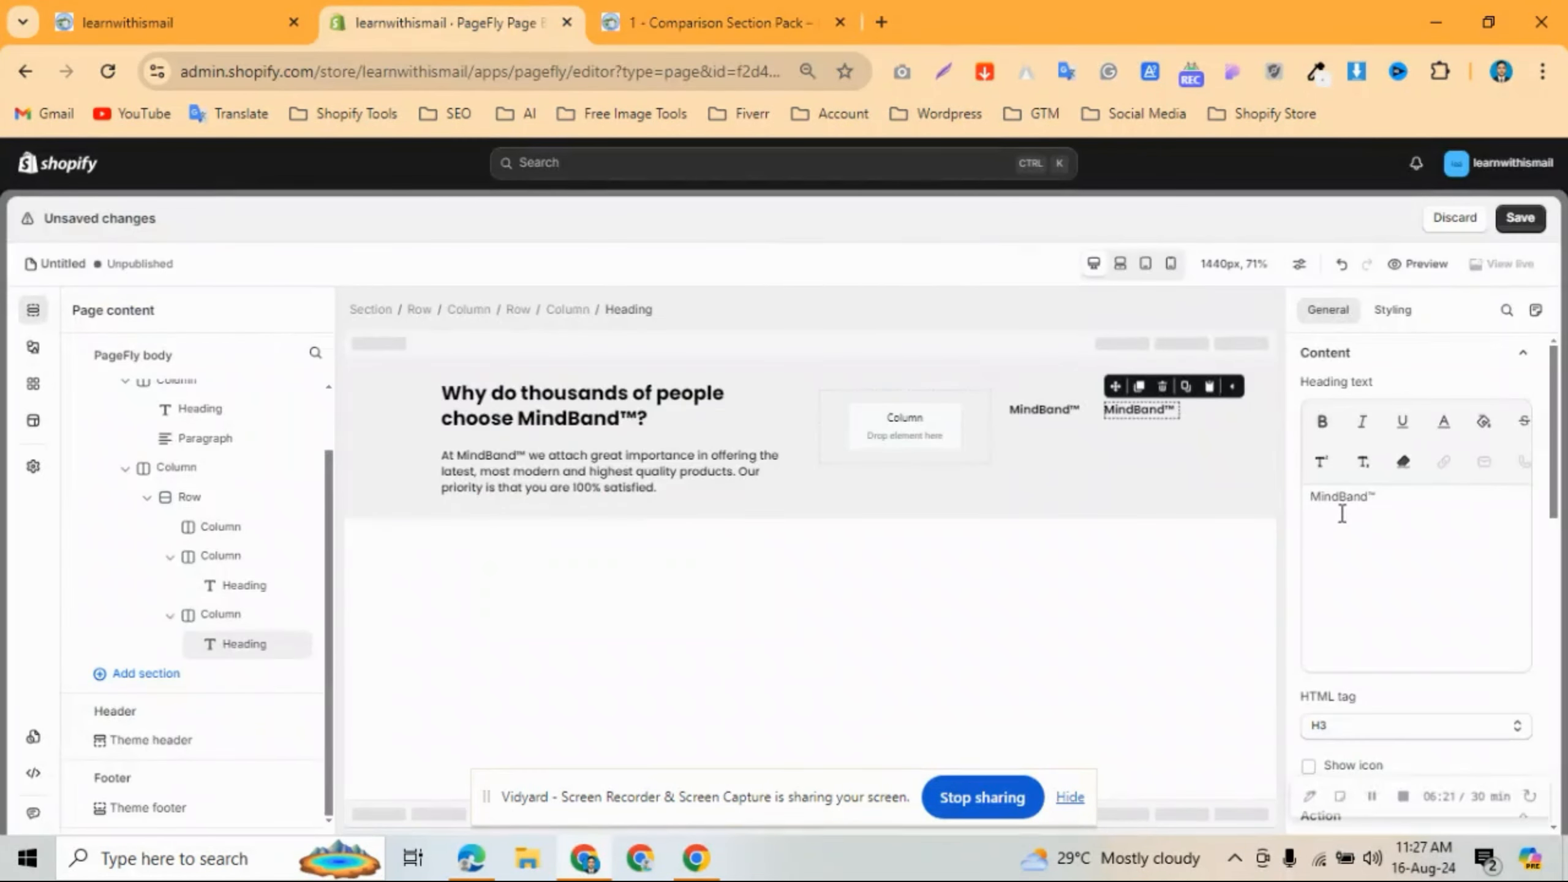
key("ctrl+a")
key("ctrl+v")
Centre the text of both the MindBand™ and Others headings in their columns.
left_click(1039, 410)
left_click(1379, 310)
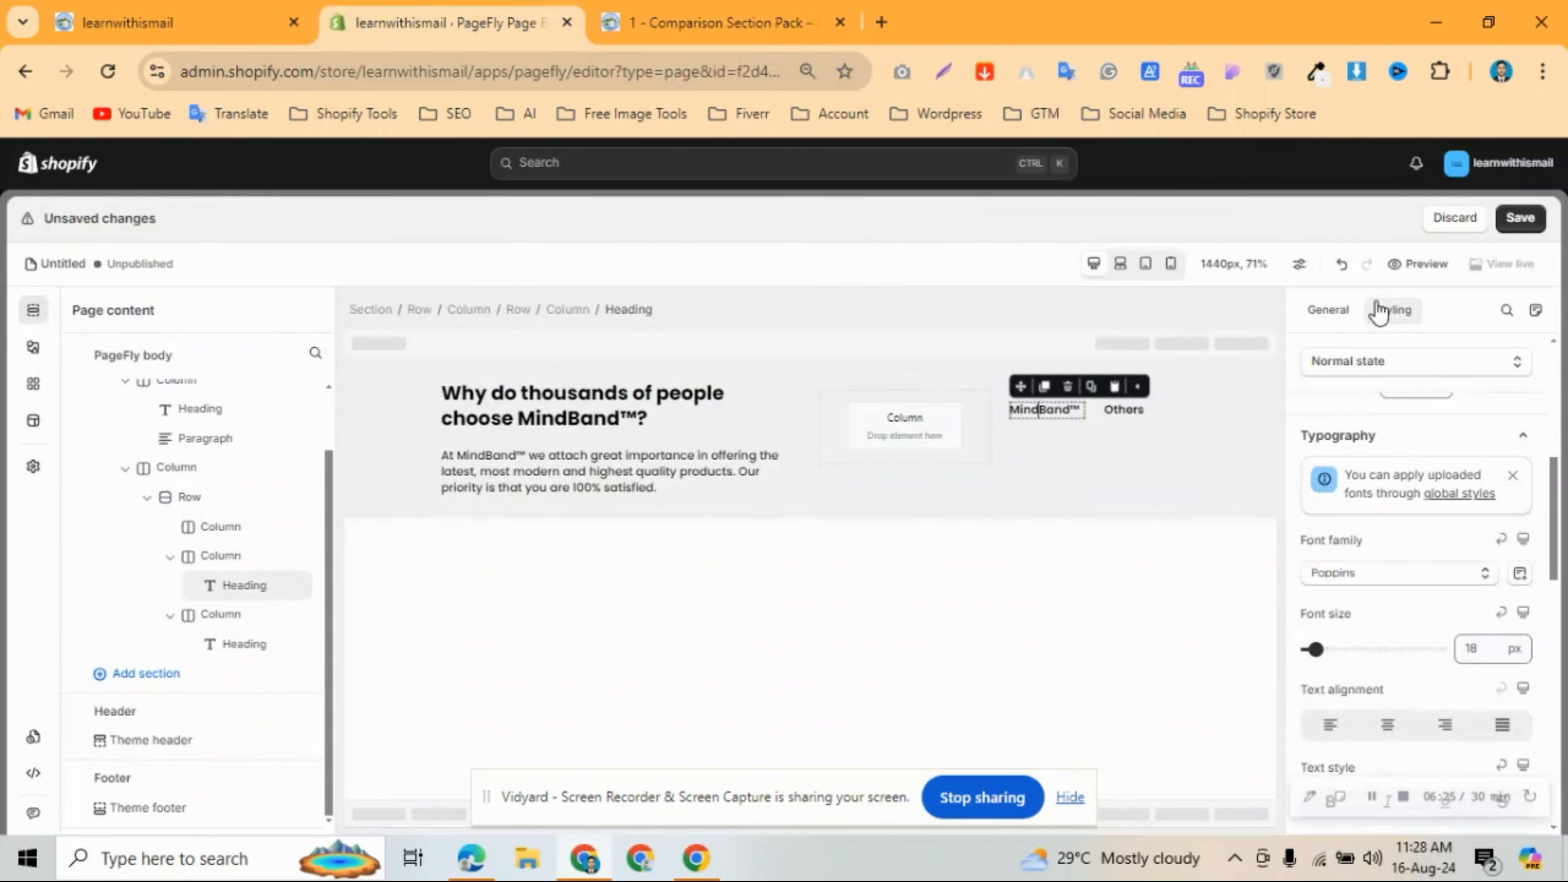
left_click(1393, 726)
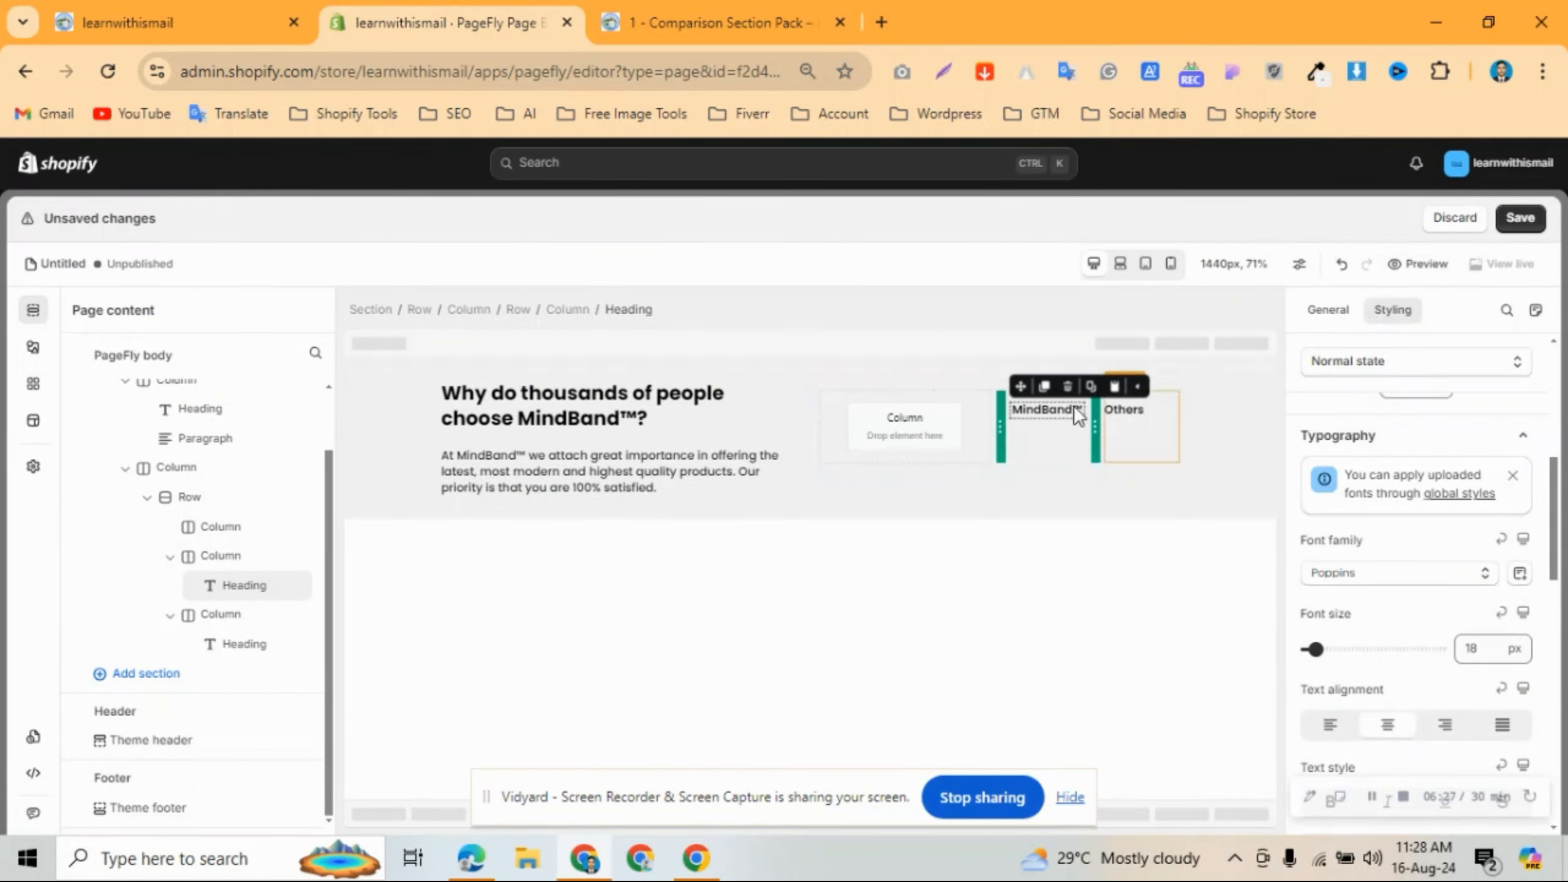
left_click(1121, 408)
left_click(1376, 721)
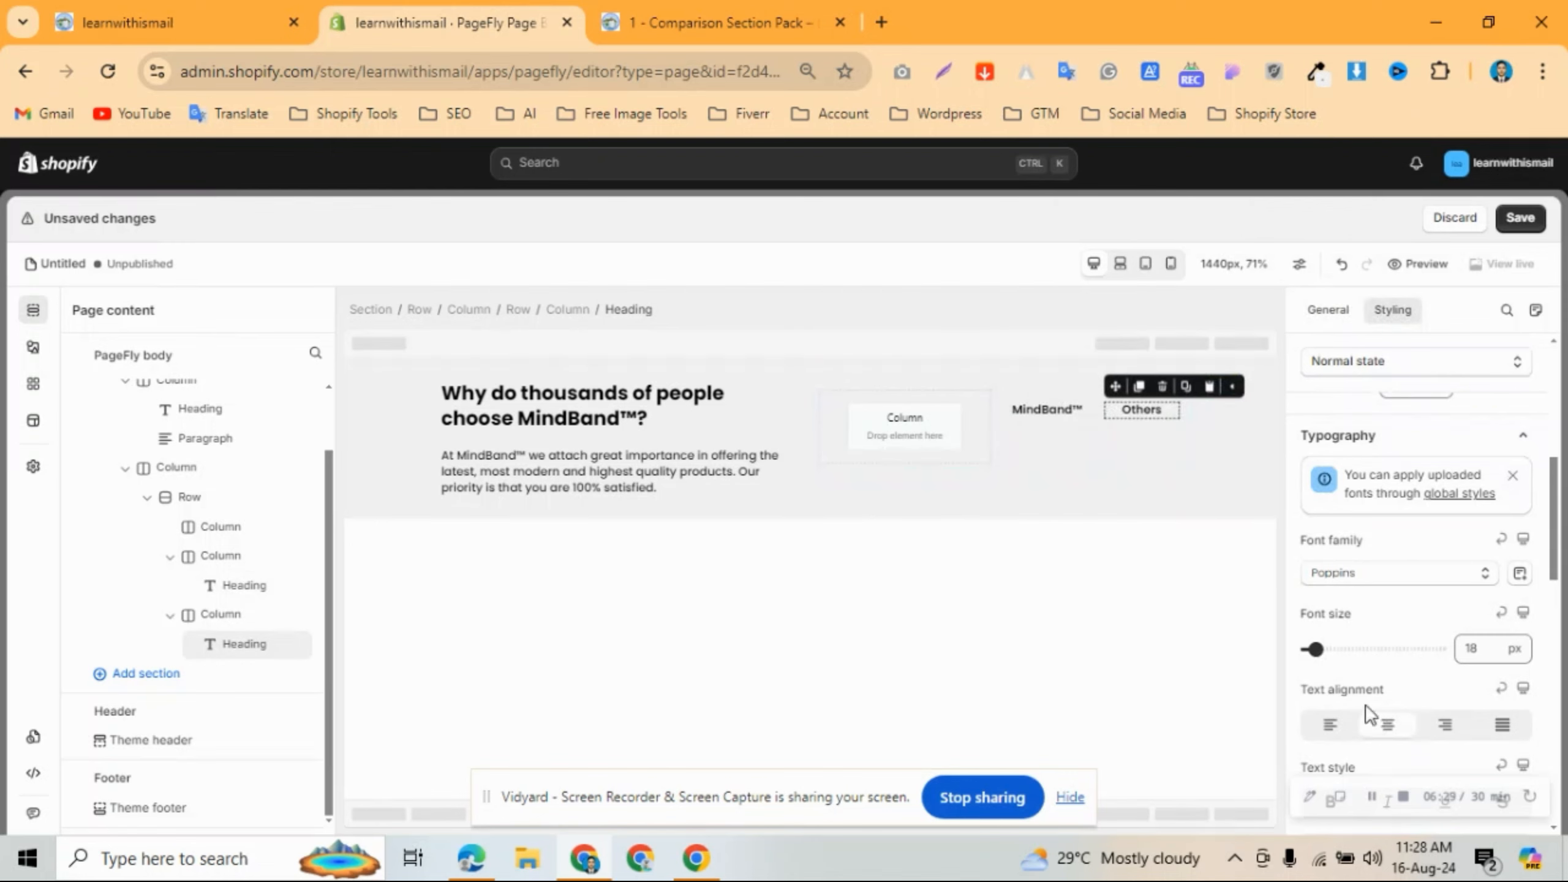
left_click(1203, 441)
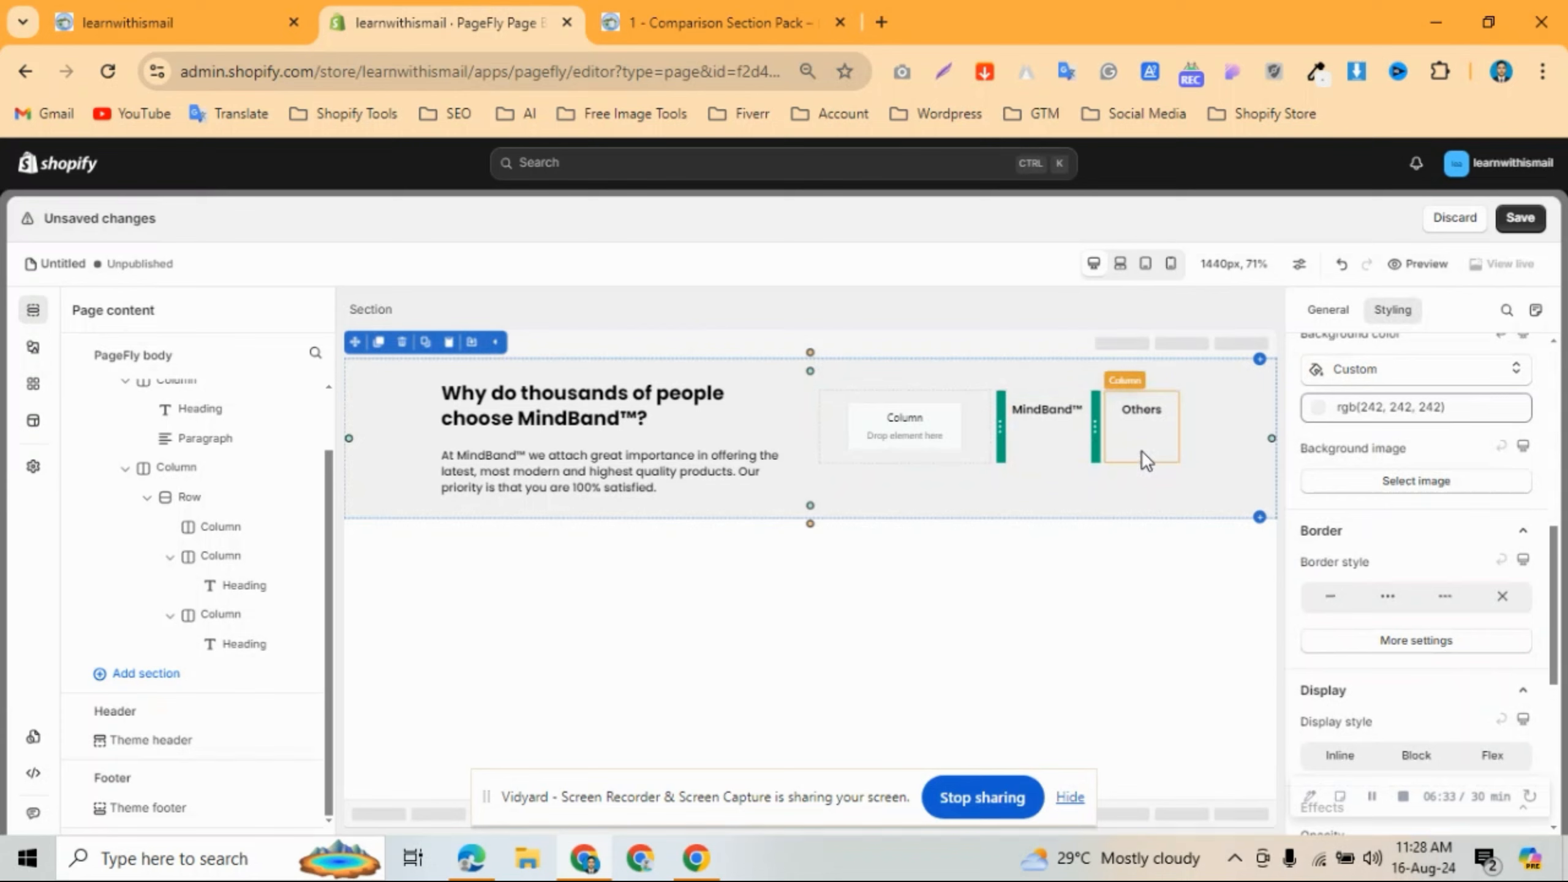
Set the bottom padding of the row holding the MindBand™ and Others headings to 20 px.
left_click(981, 472)
left_click(1395, 535)
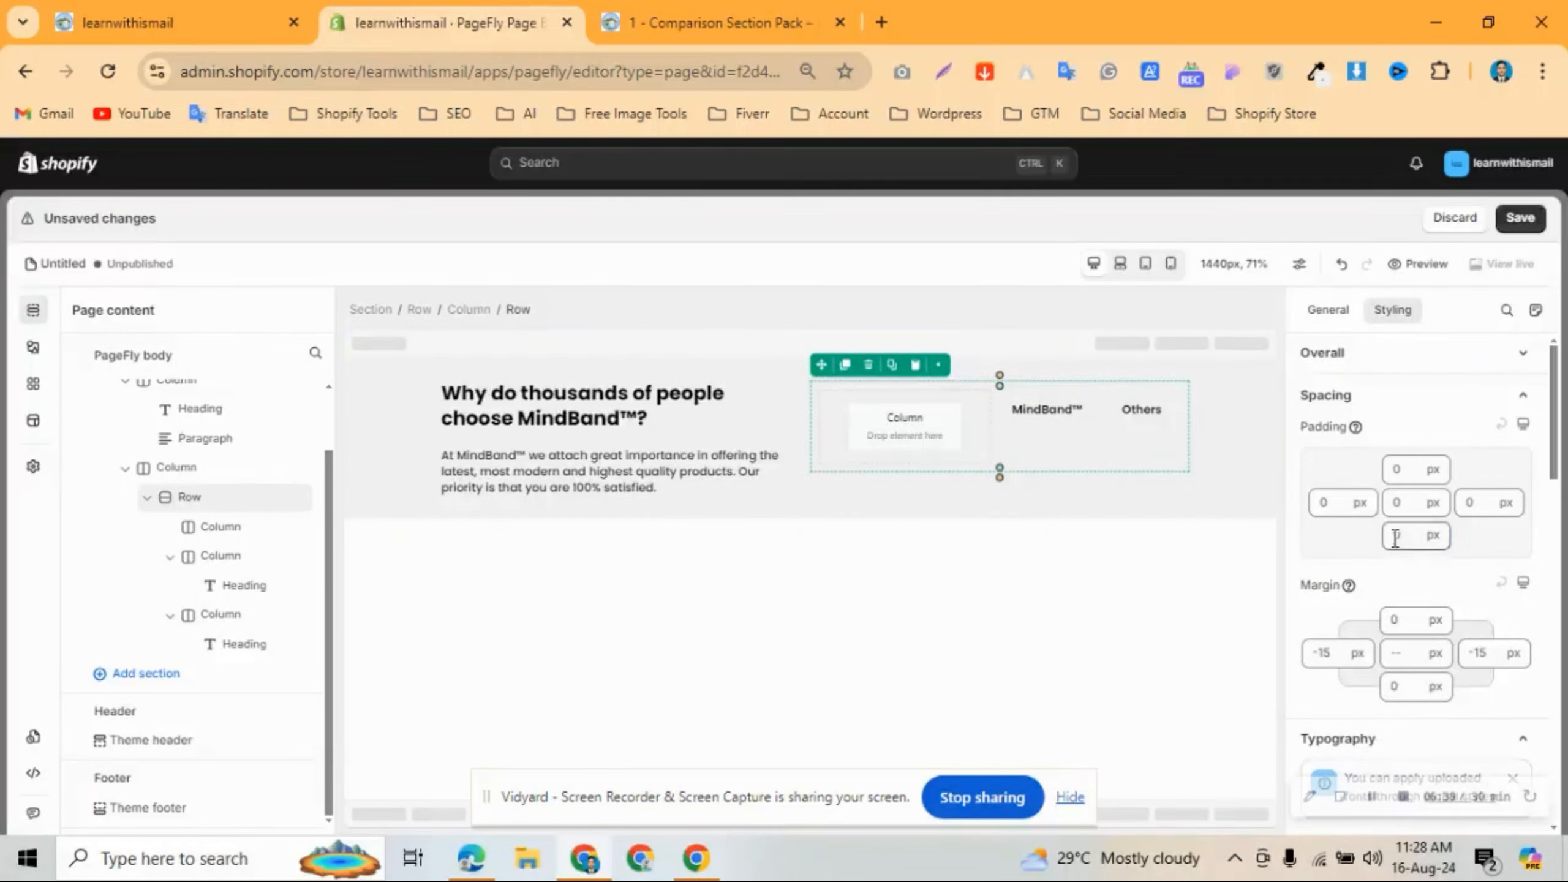
type("12")
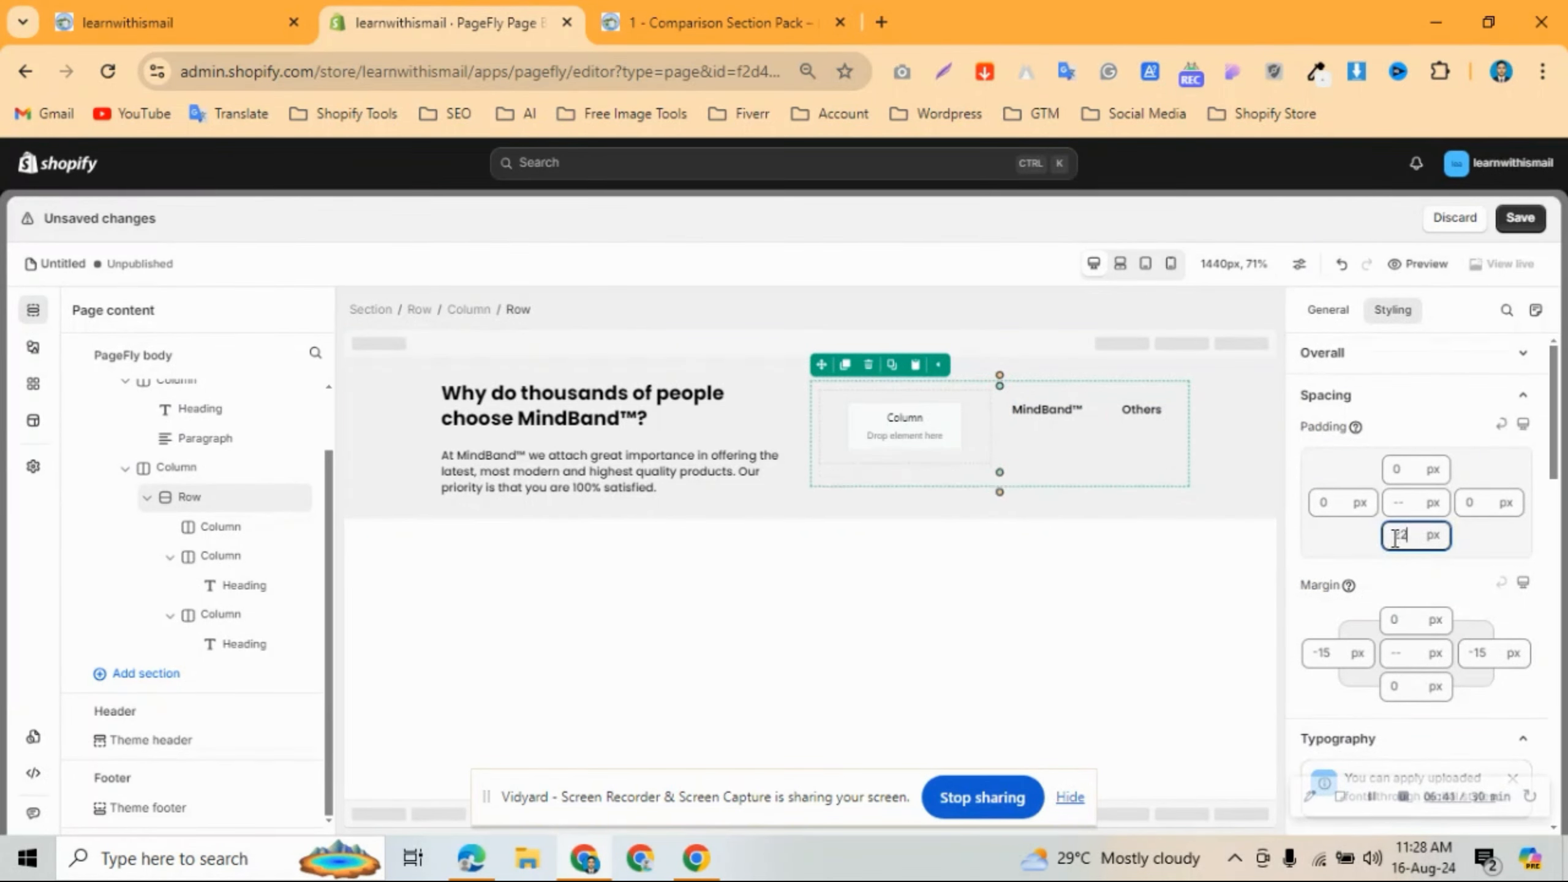
key("BackSpace")
type("1")
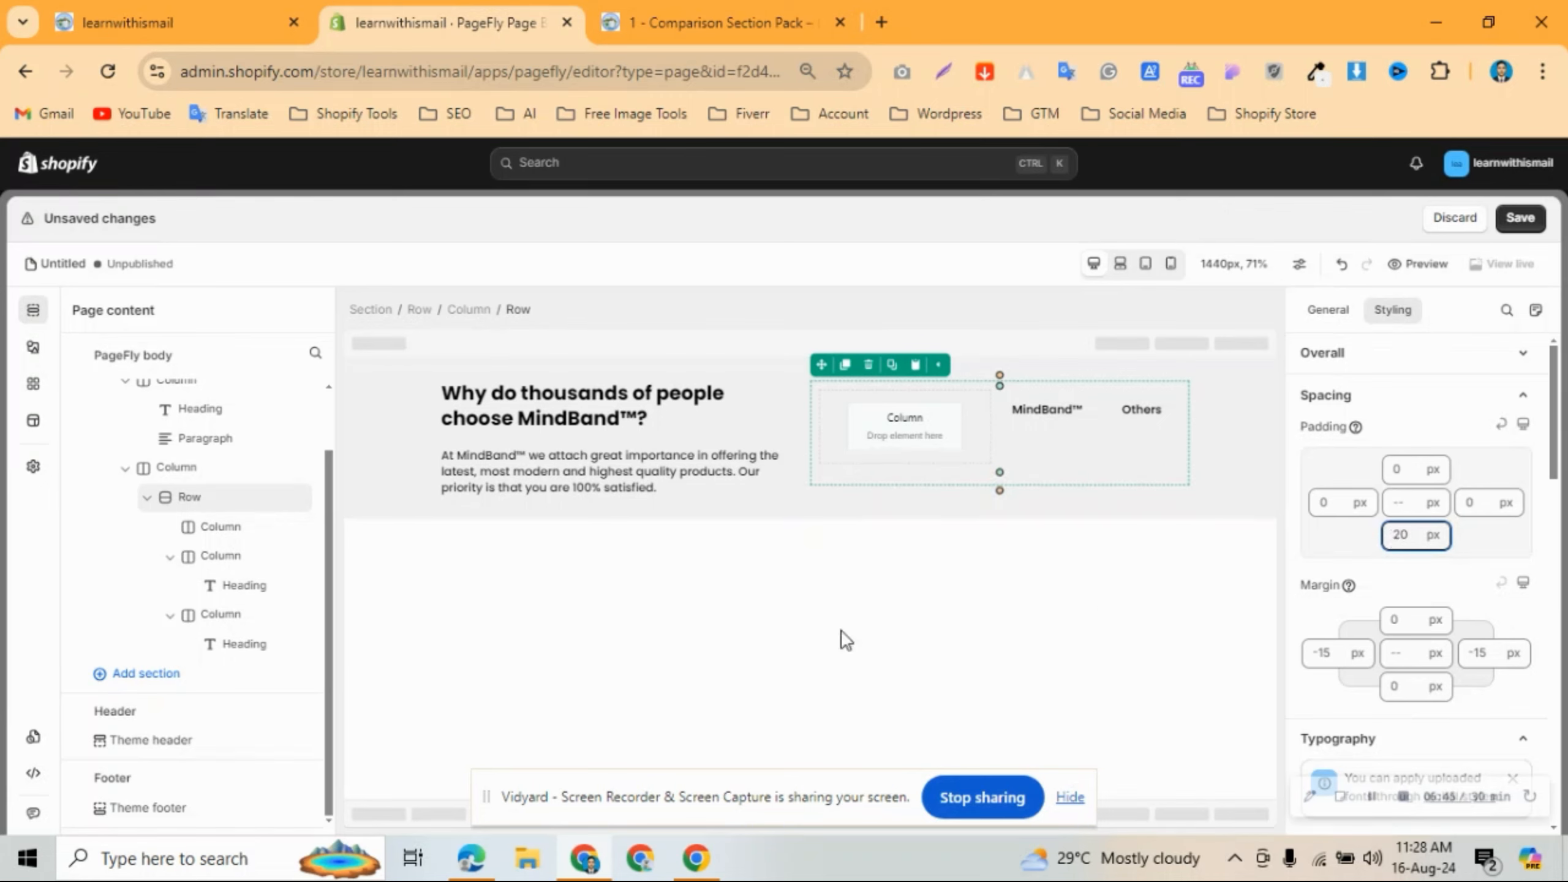
Add a row with three equal columns below the MindBand™/Others heading row and resize its columns to line up with that row.
left_click(33, 351)
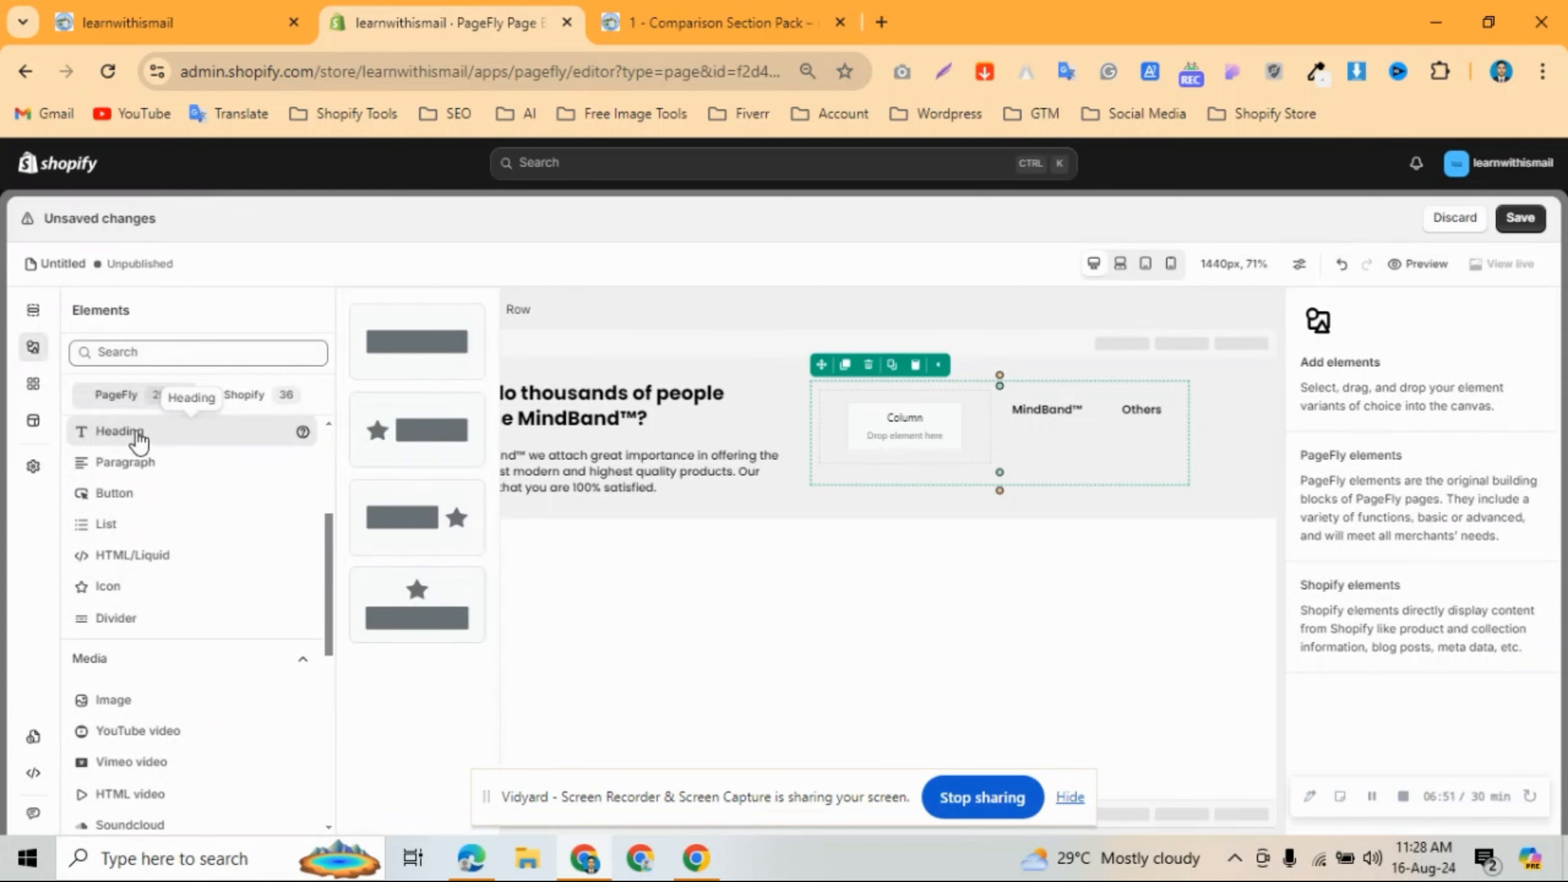
scroll(157, 488, "up", 4)
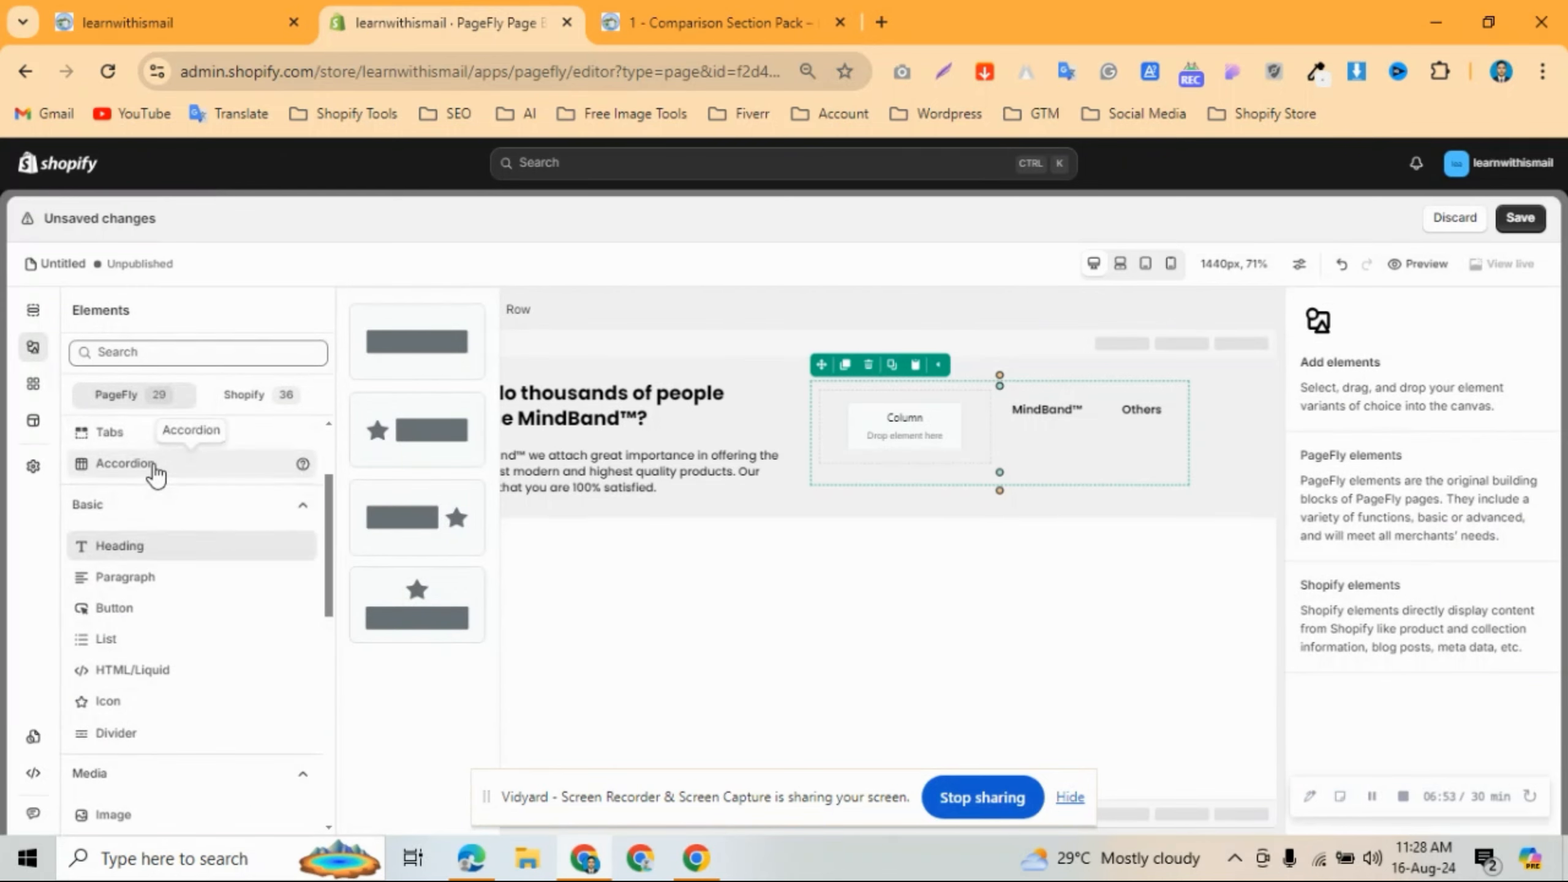
left_click(158, 474)
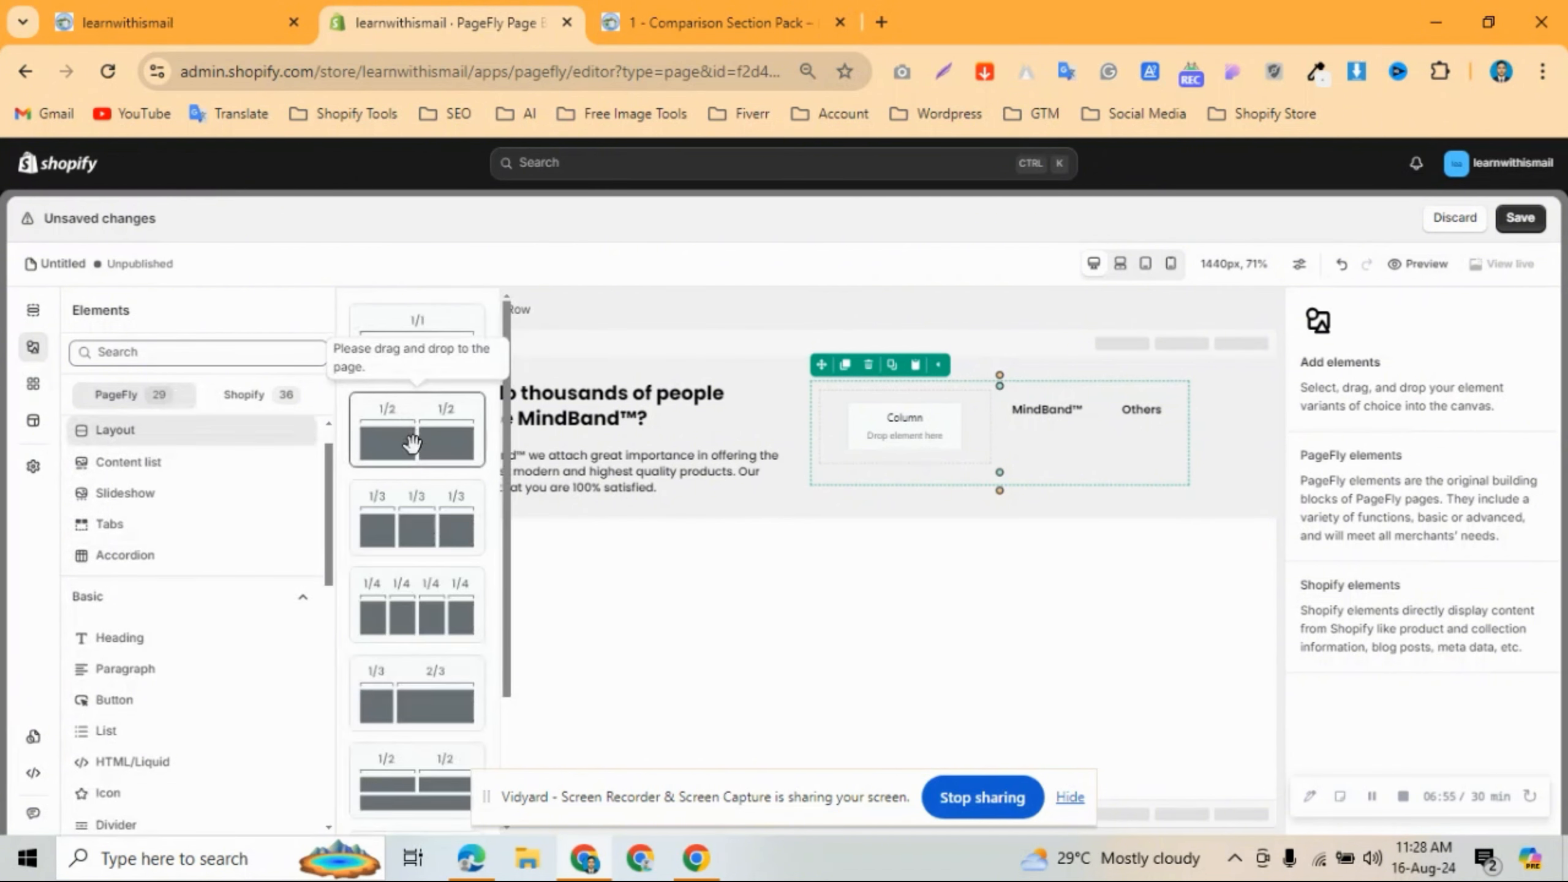
left_click_drag(429, 516, 897, 482)
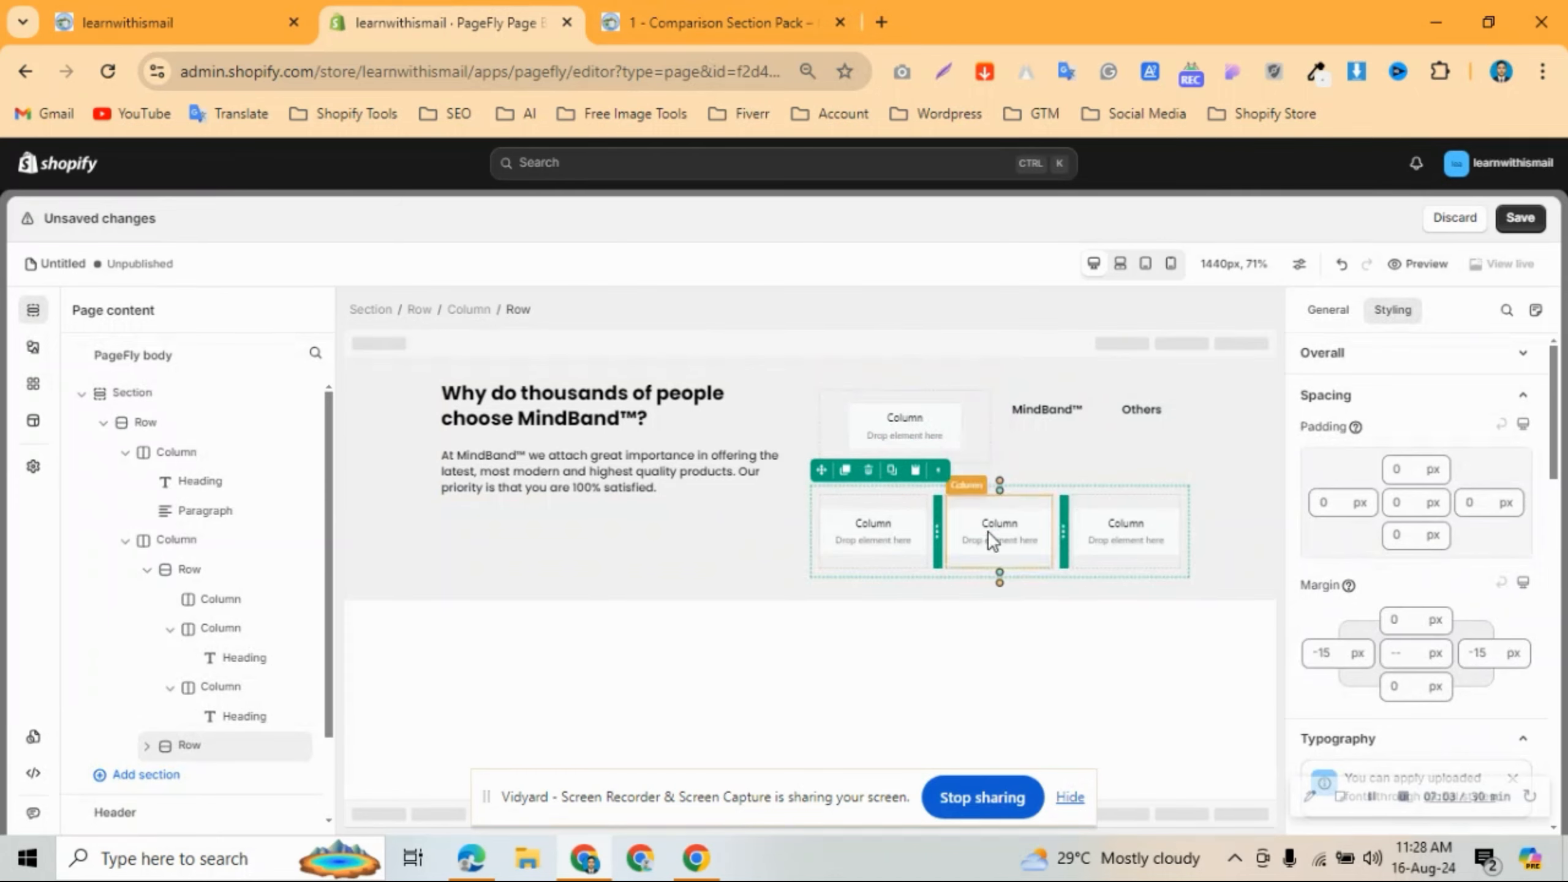
left_click_drag(1063, 531, 1105, 540)
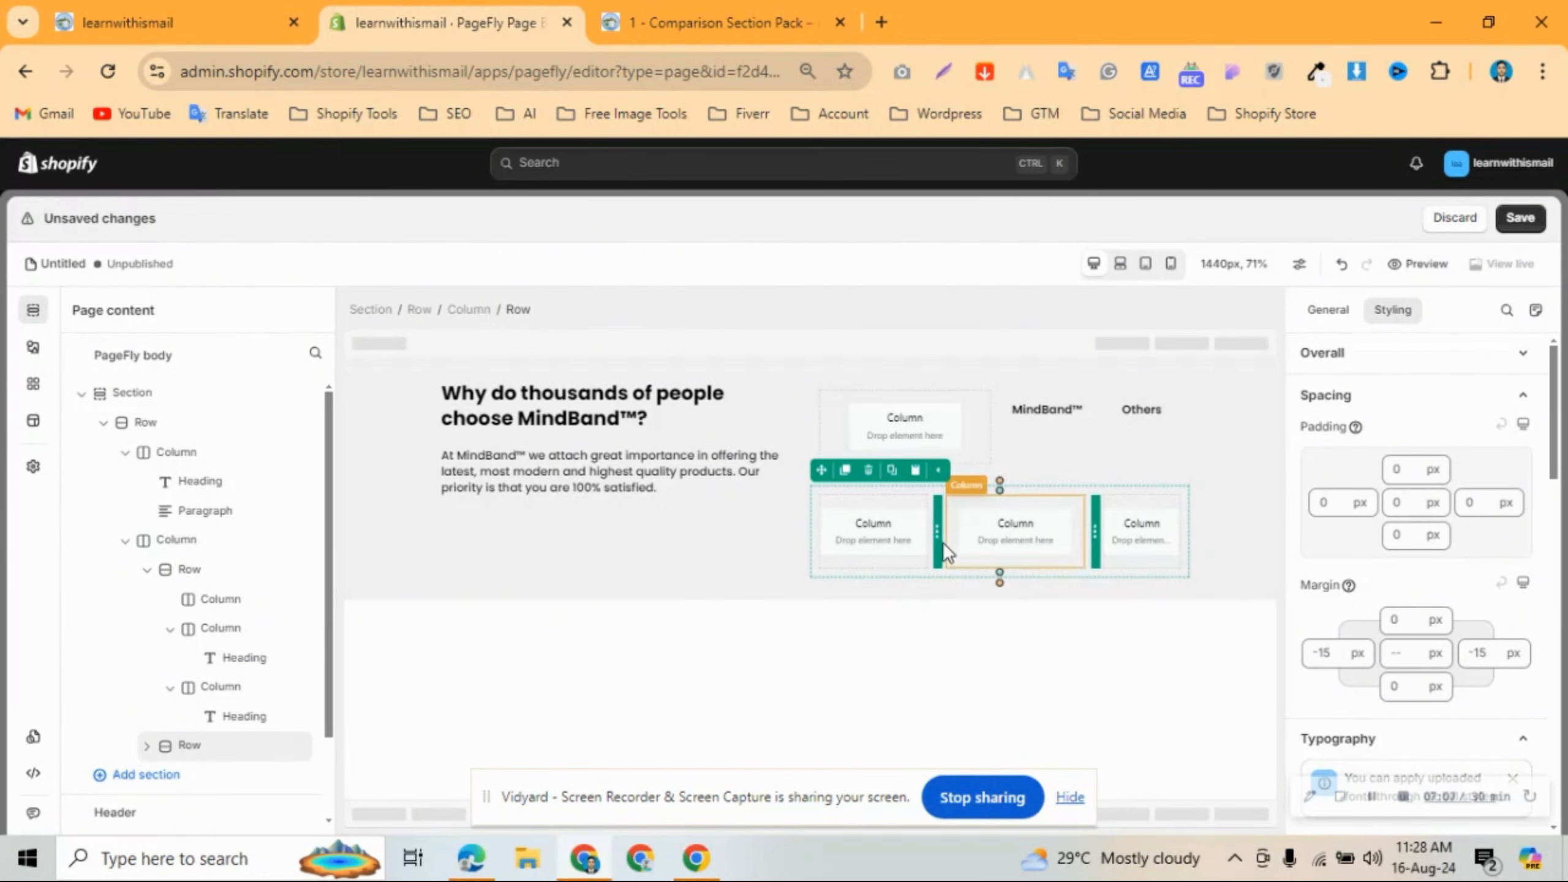
left_click_drag(943, 546, 1001, 543)
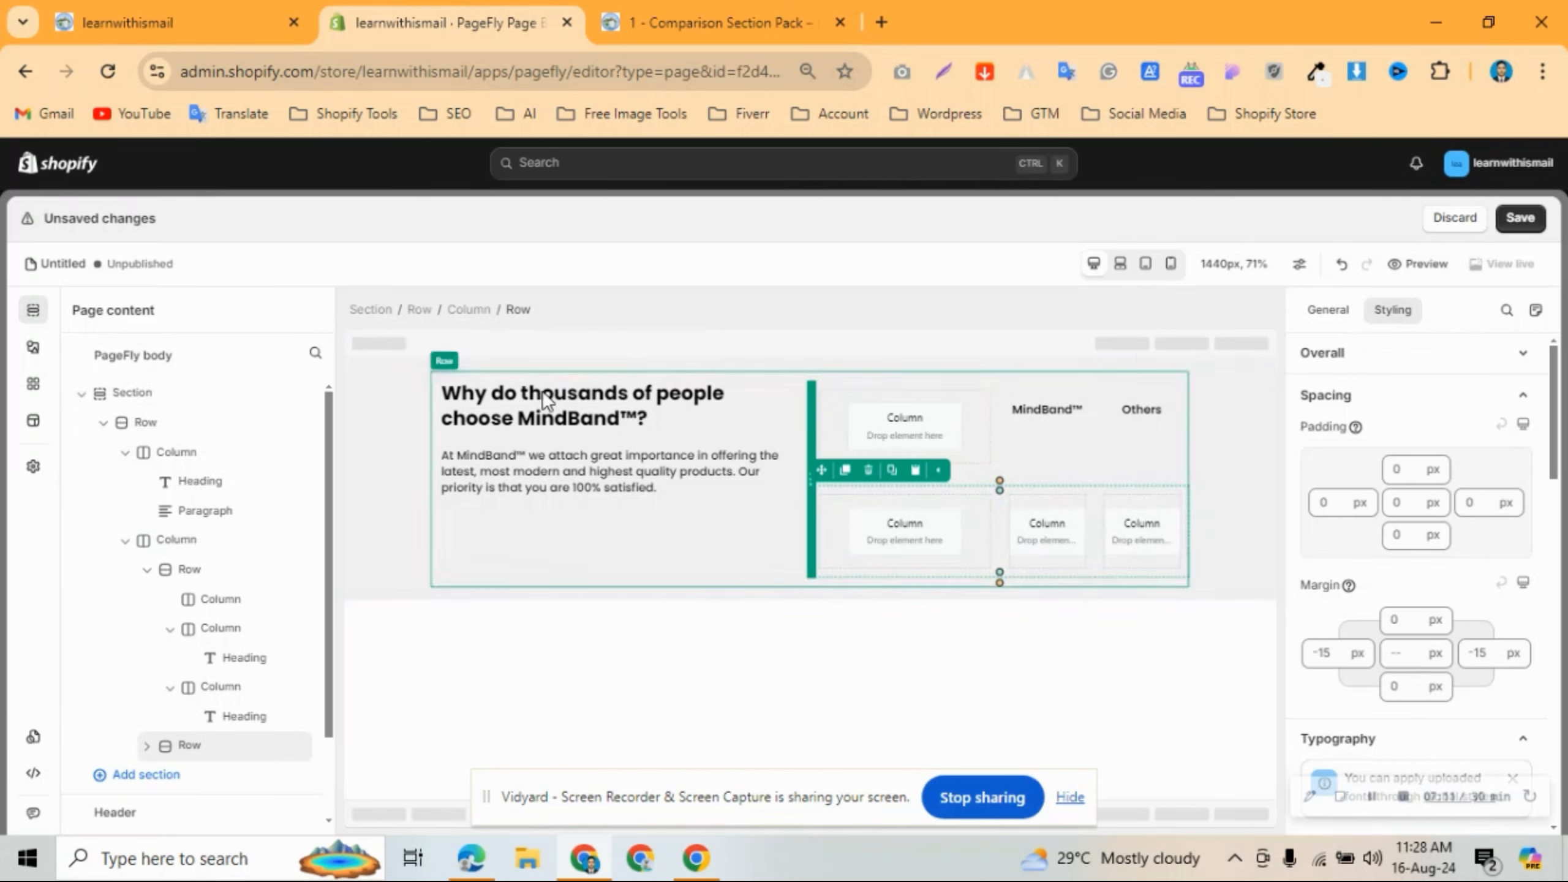
Duplicate the description paragraph and move the copy into the first column of the new row.
left_click(587, 462)
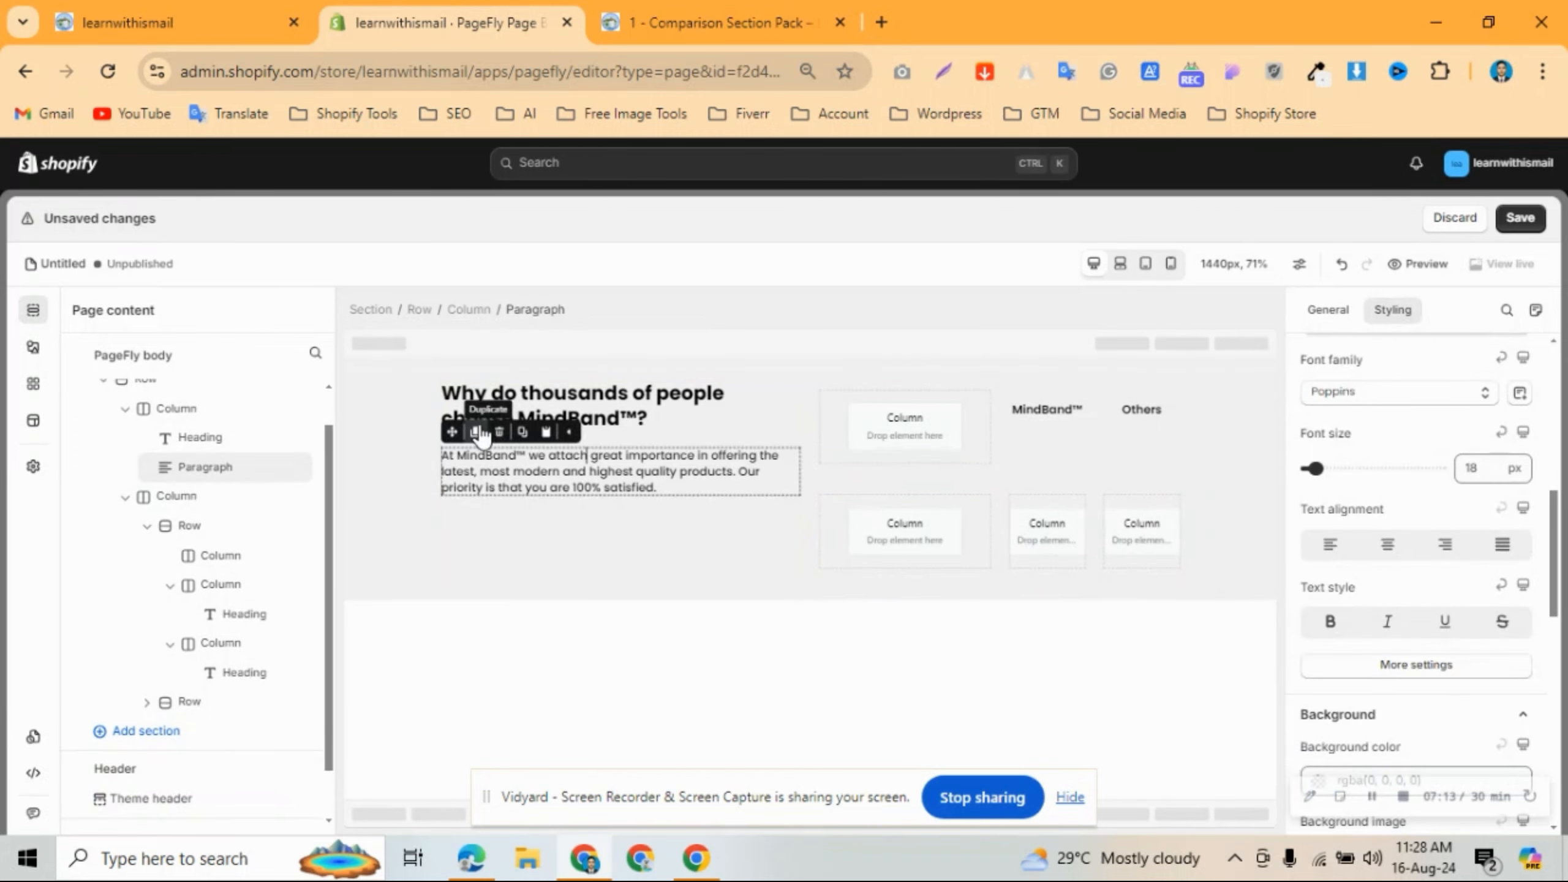
left_click(480, 433)
left_click_drag(452, 497, 903, 525)
Replace the copied paragraph's text with "Never Falls Off", copied from the reference comparison page.
left_click(725, 18)
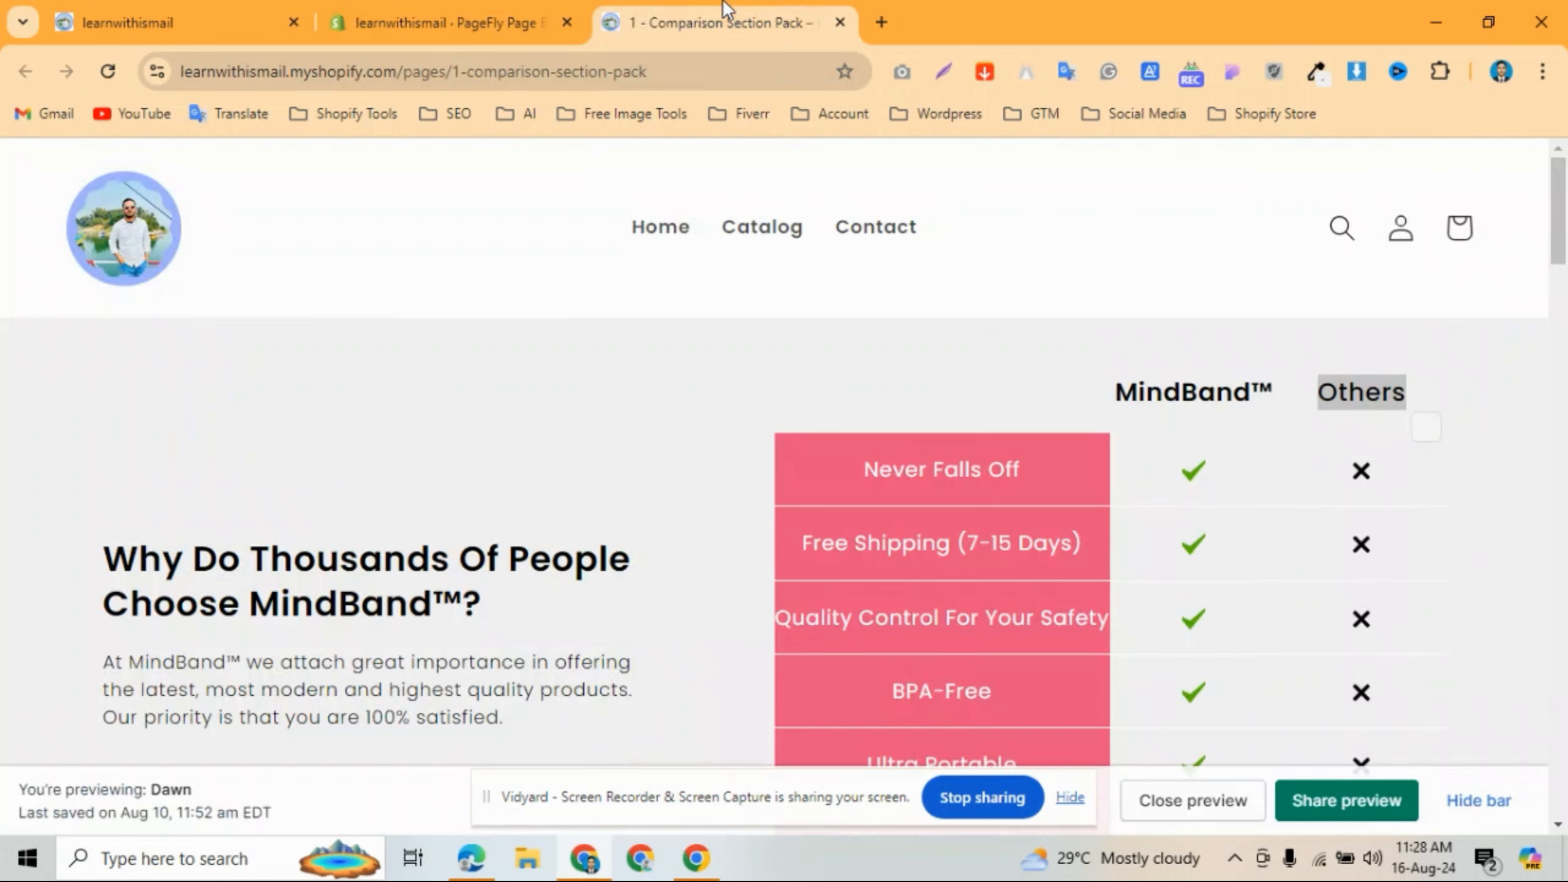
left_click_drag(847, 473, 1068, 491)
key("ctrl+c")
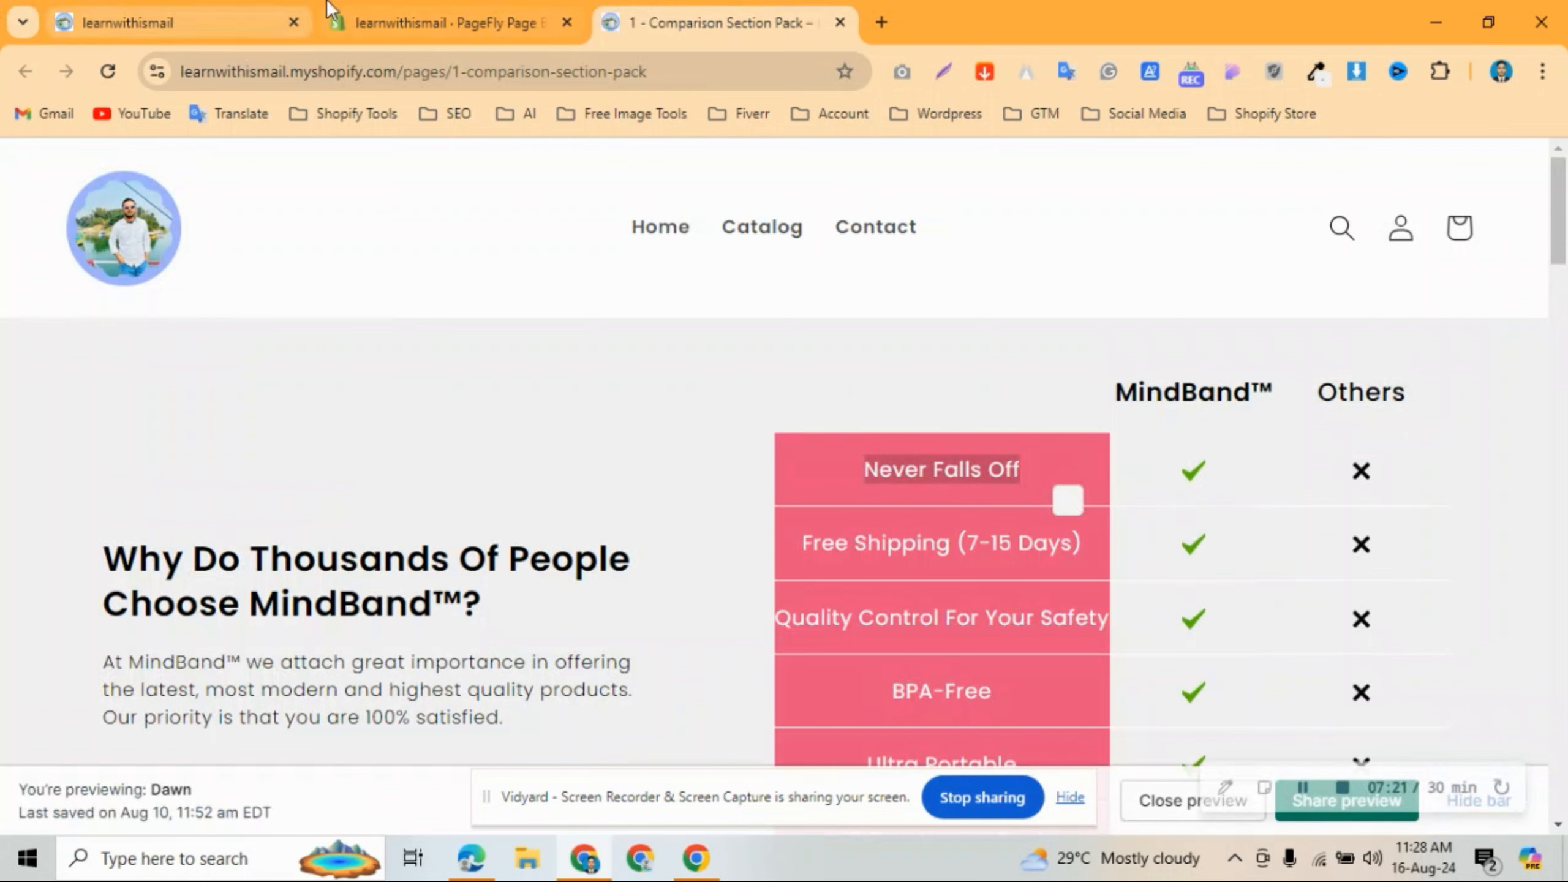
left_click(433, 22)
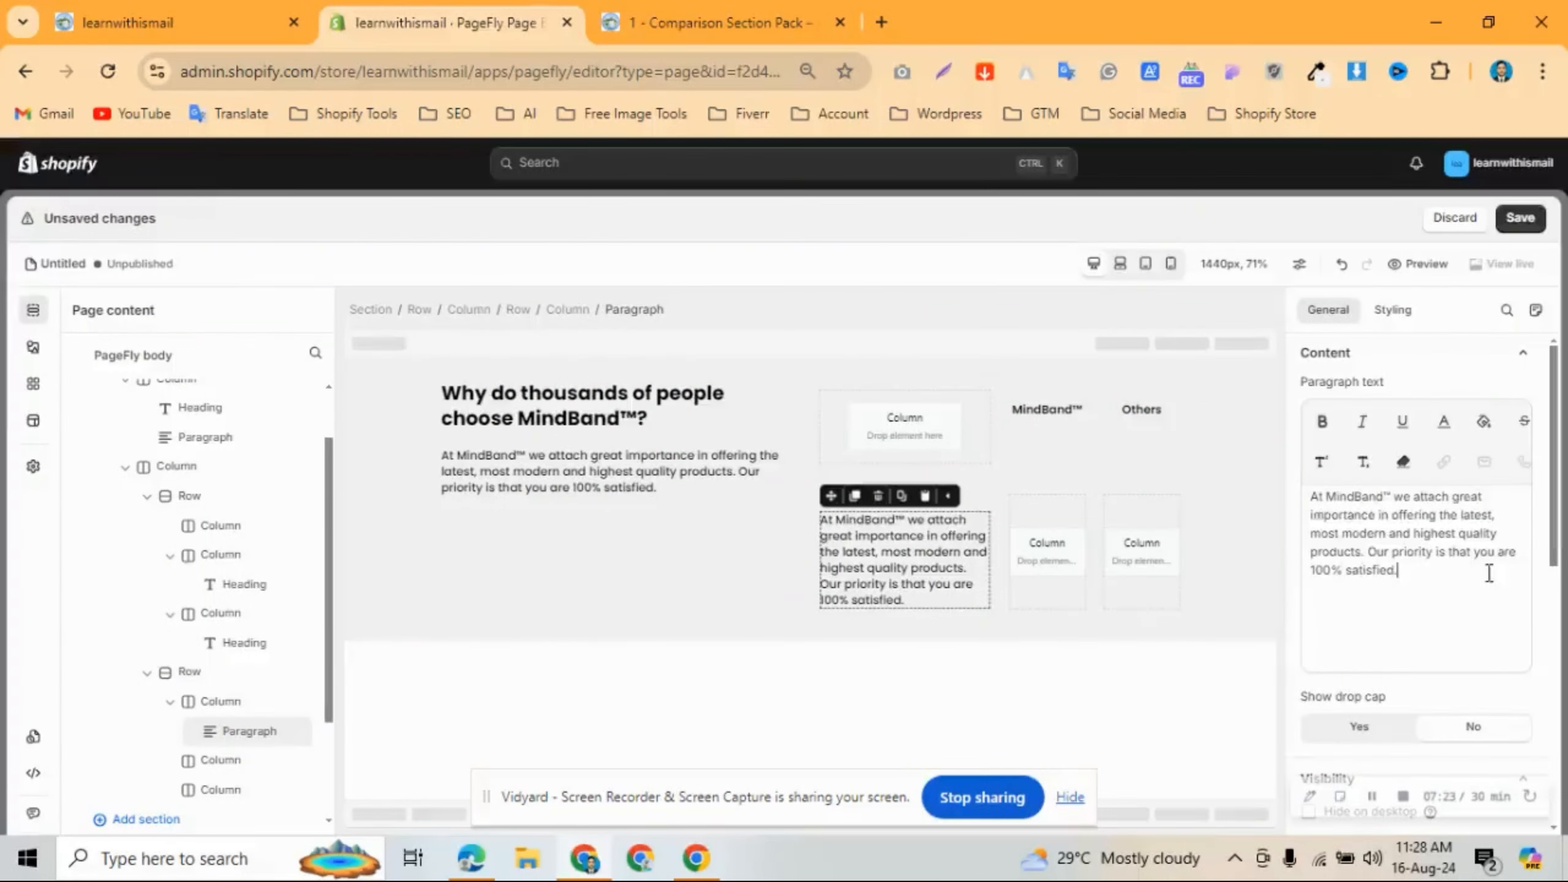
key("ctrl+a")
key("ctrl+v")
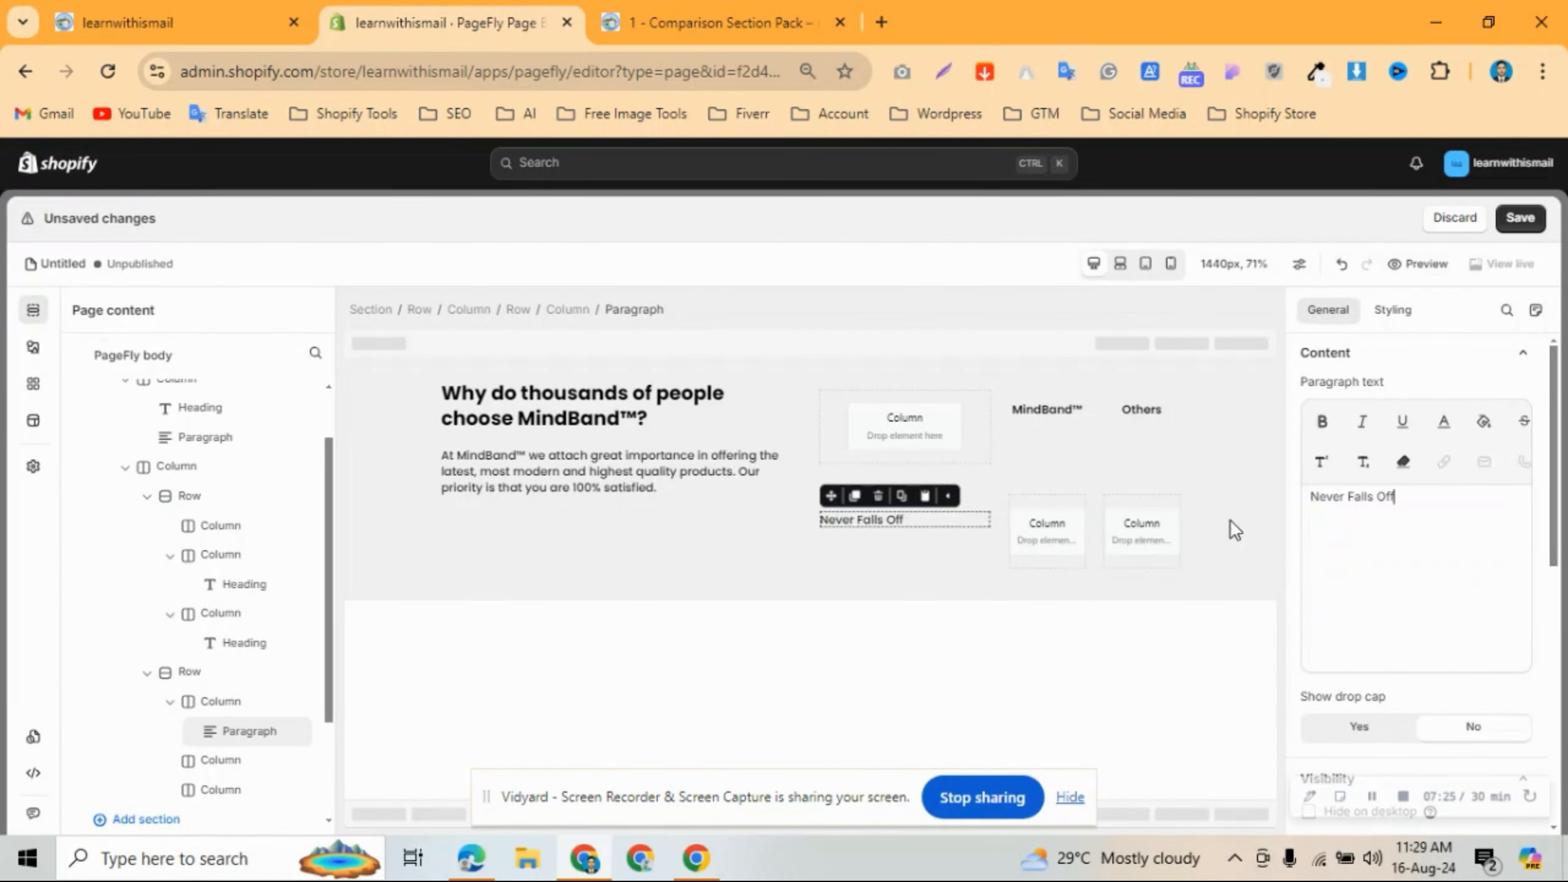
Set the Never Falls Off paragraph's margins to 0 on all sides and its top and bottom padding to 20 px.
left_click(1393, 318)
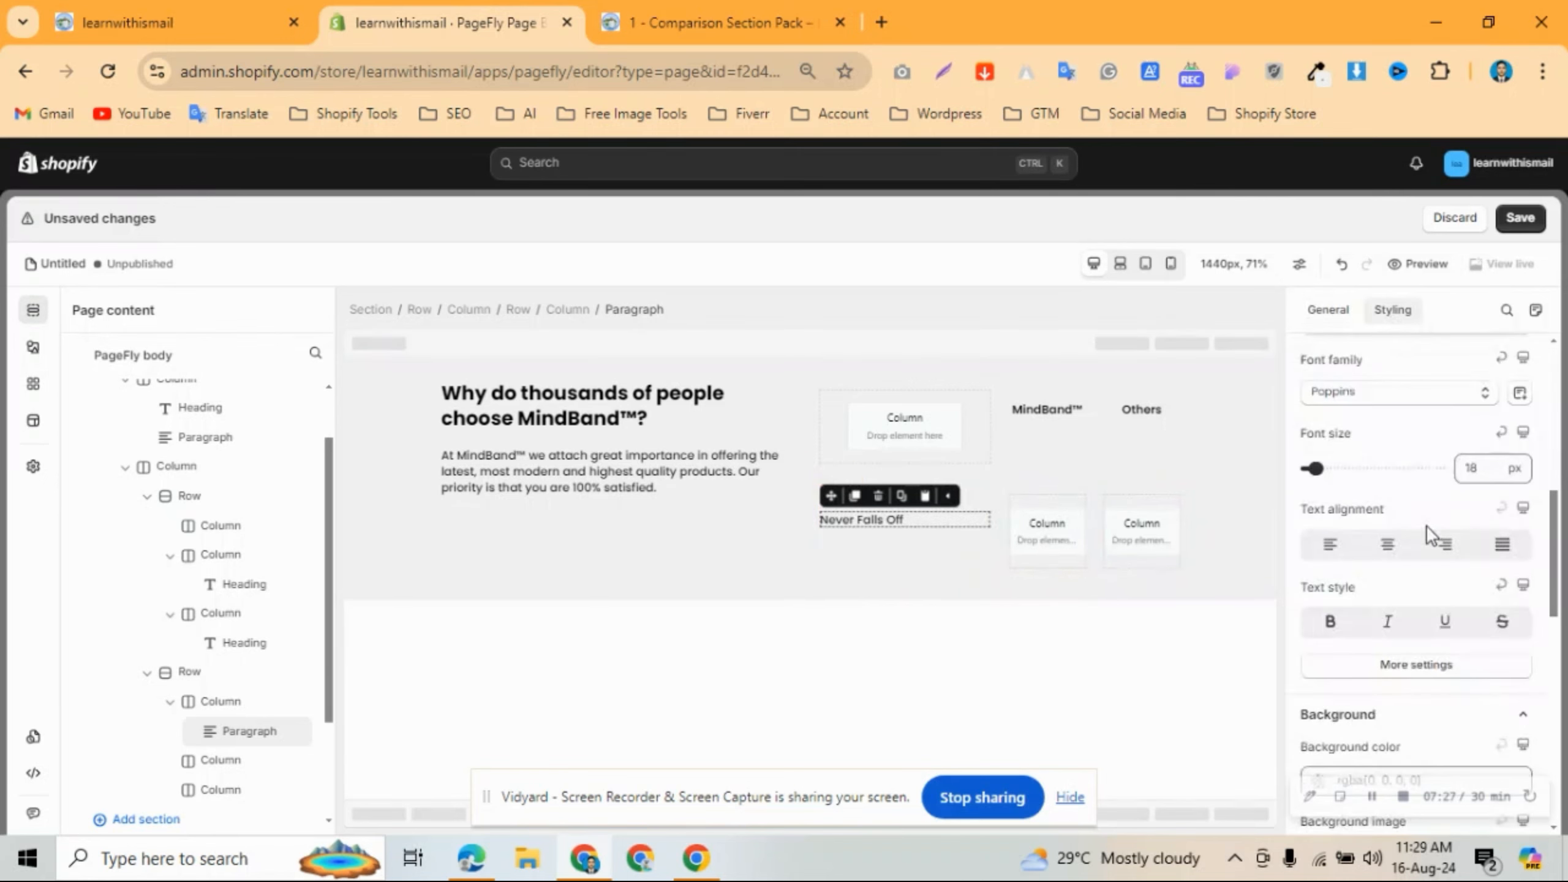
scroll(1424, 445, "up", 3)
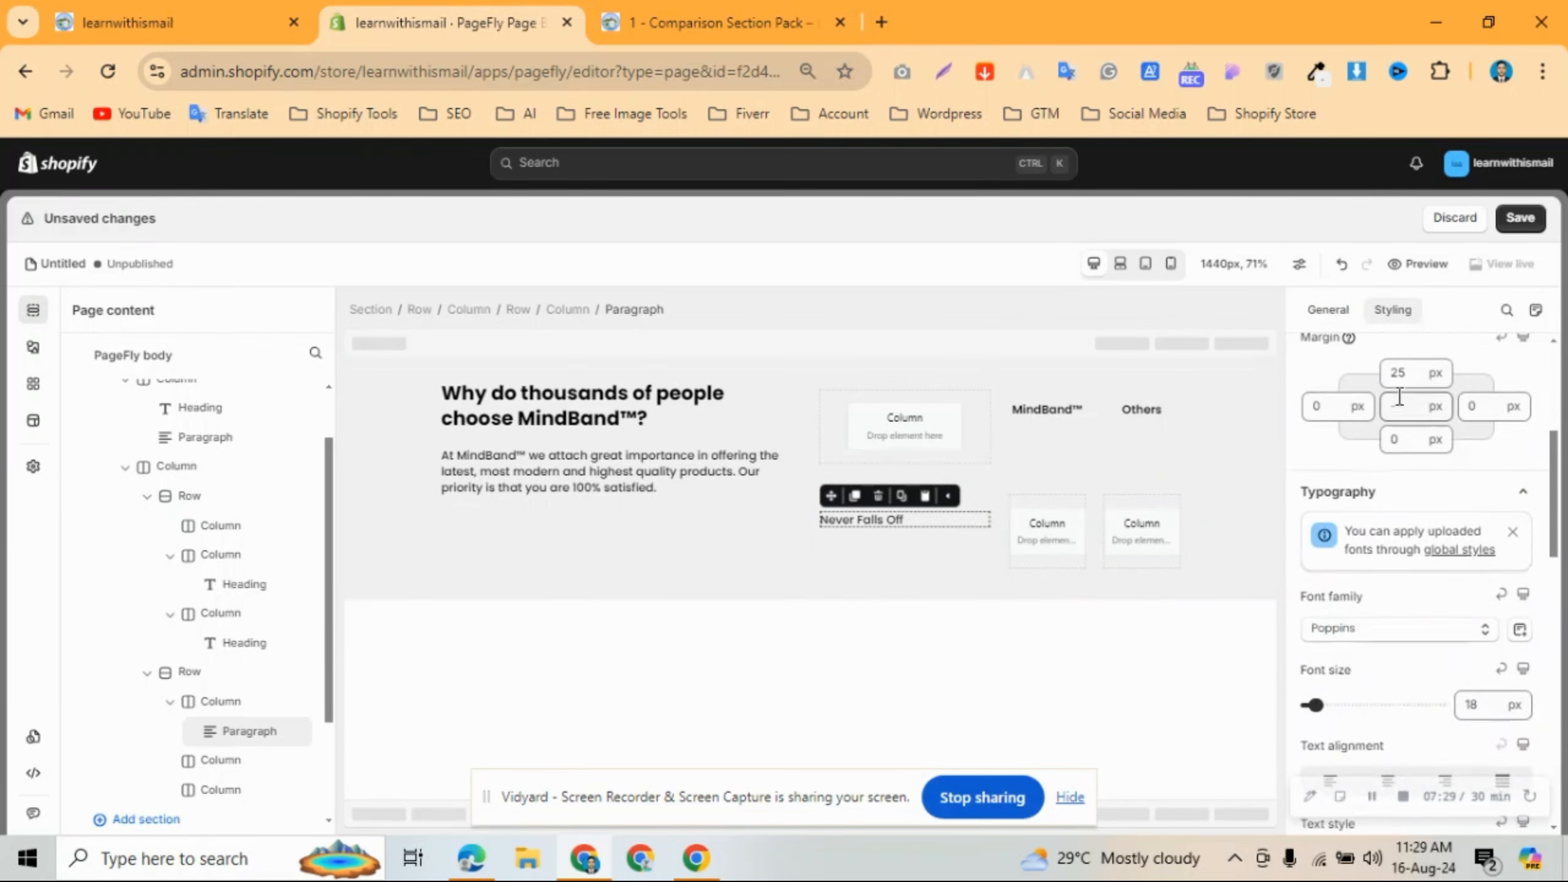
scroll(1398, 396, "up", 2)
left_click(1407, 513)
type("0")
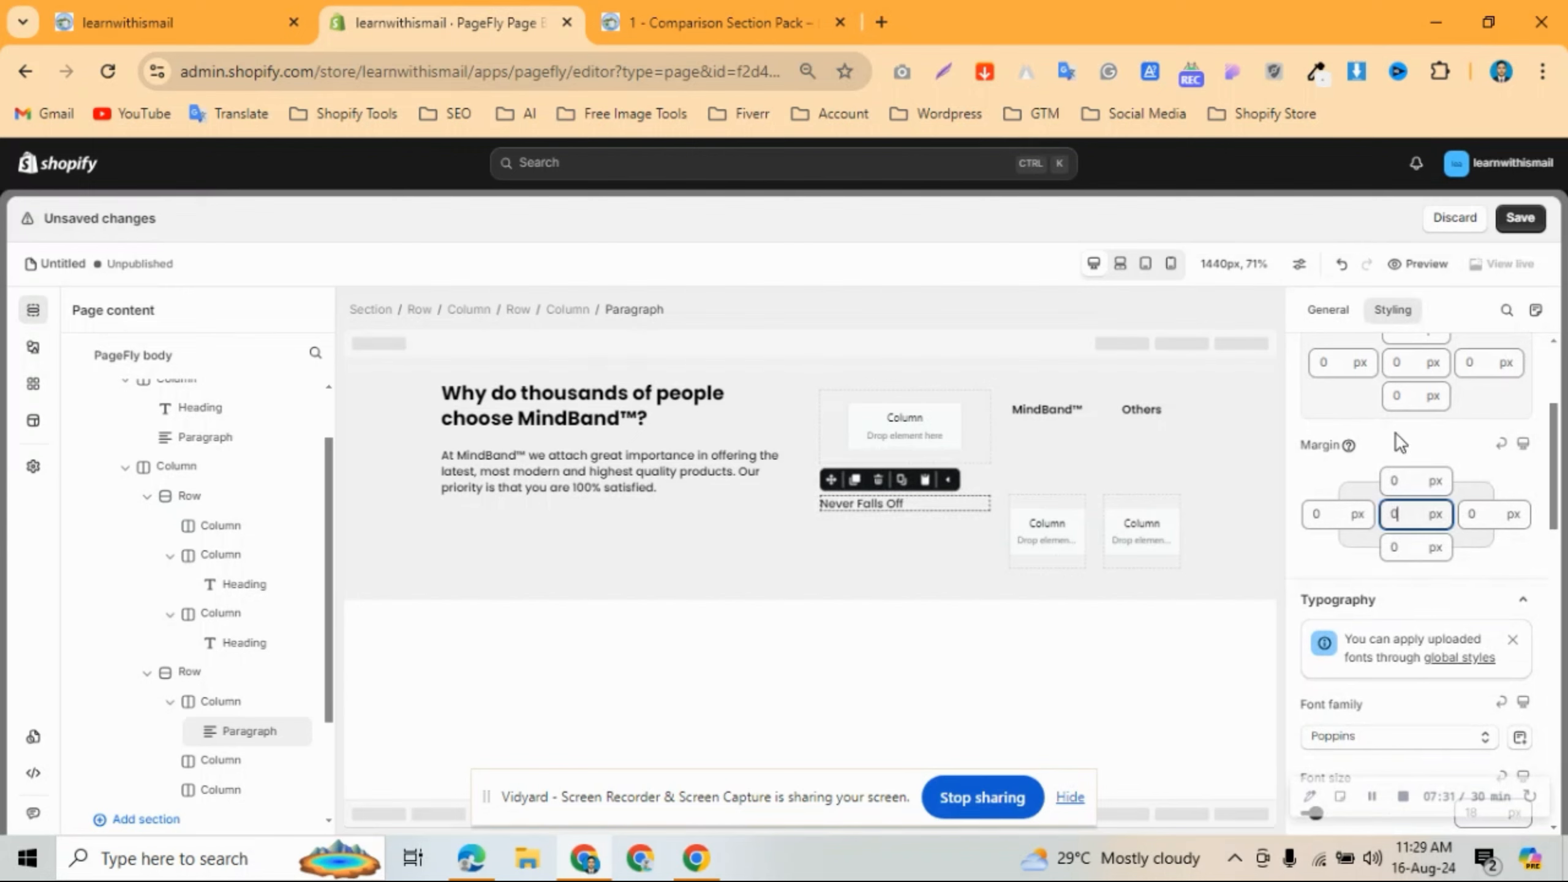
scroll(1397, 434, "up", 2)
left_click(1397, 442)
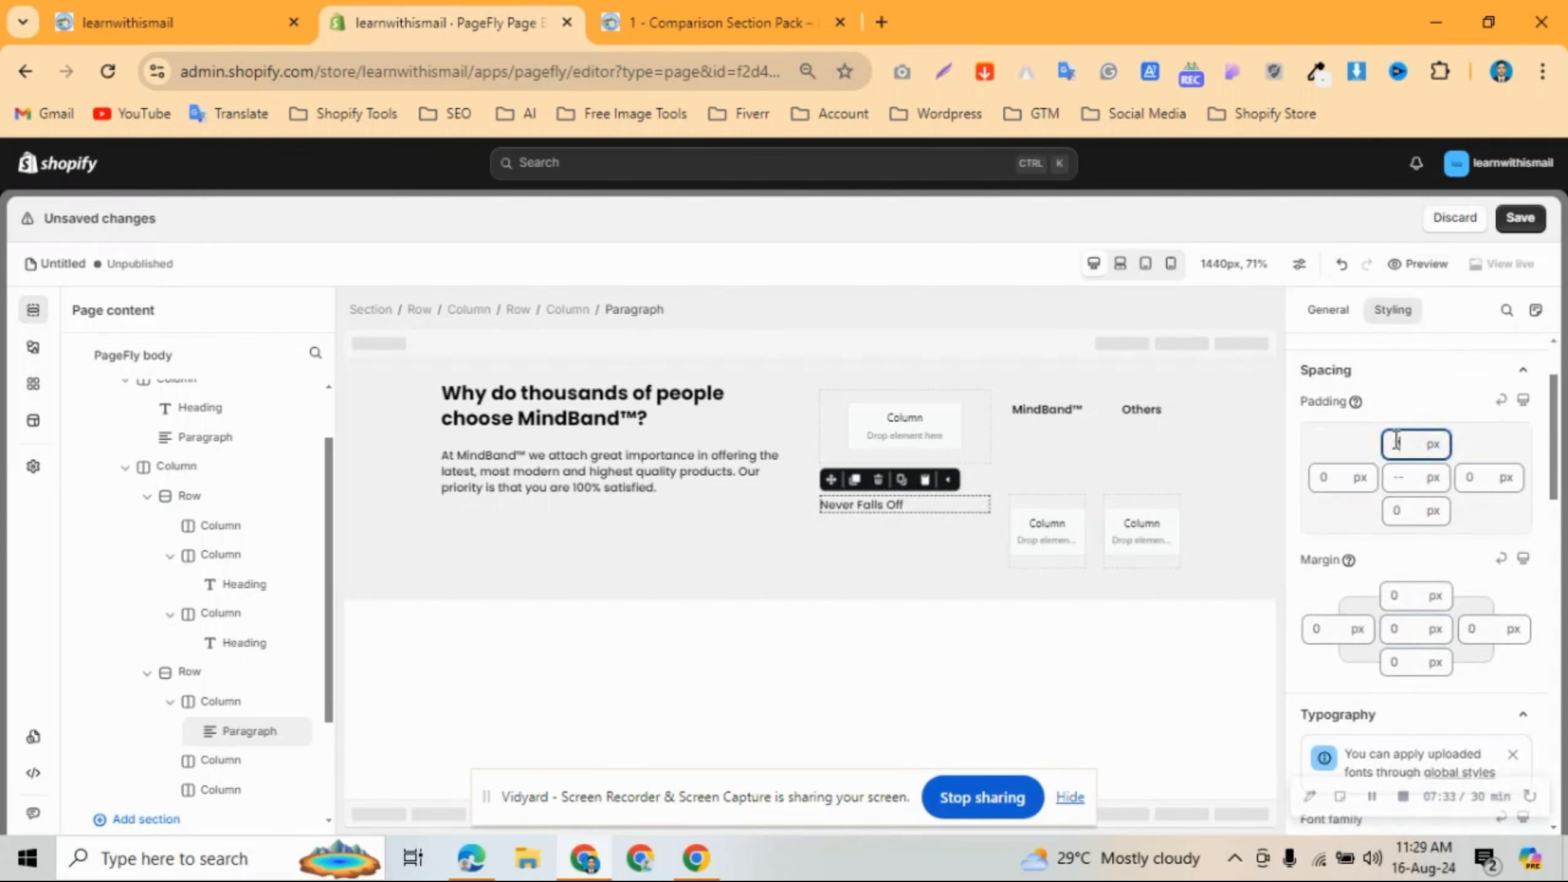
type("20")
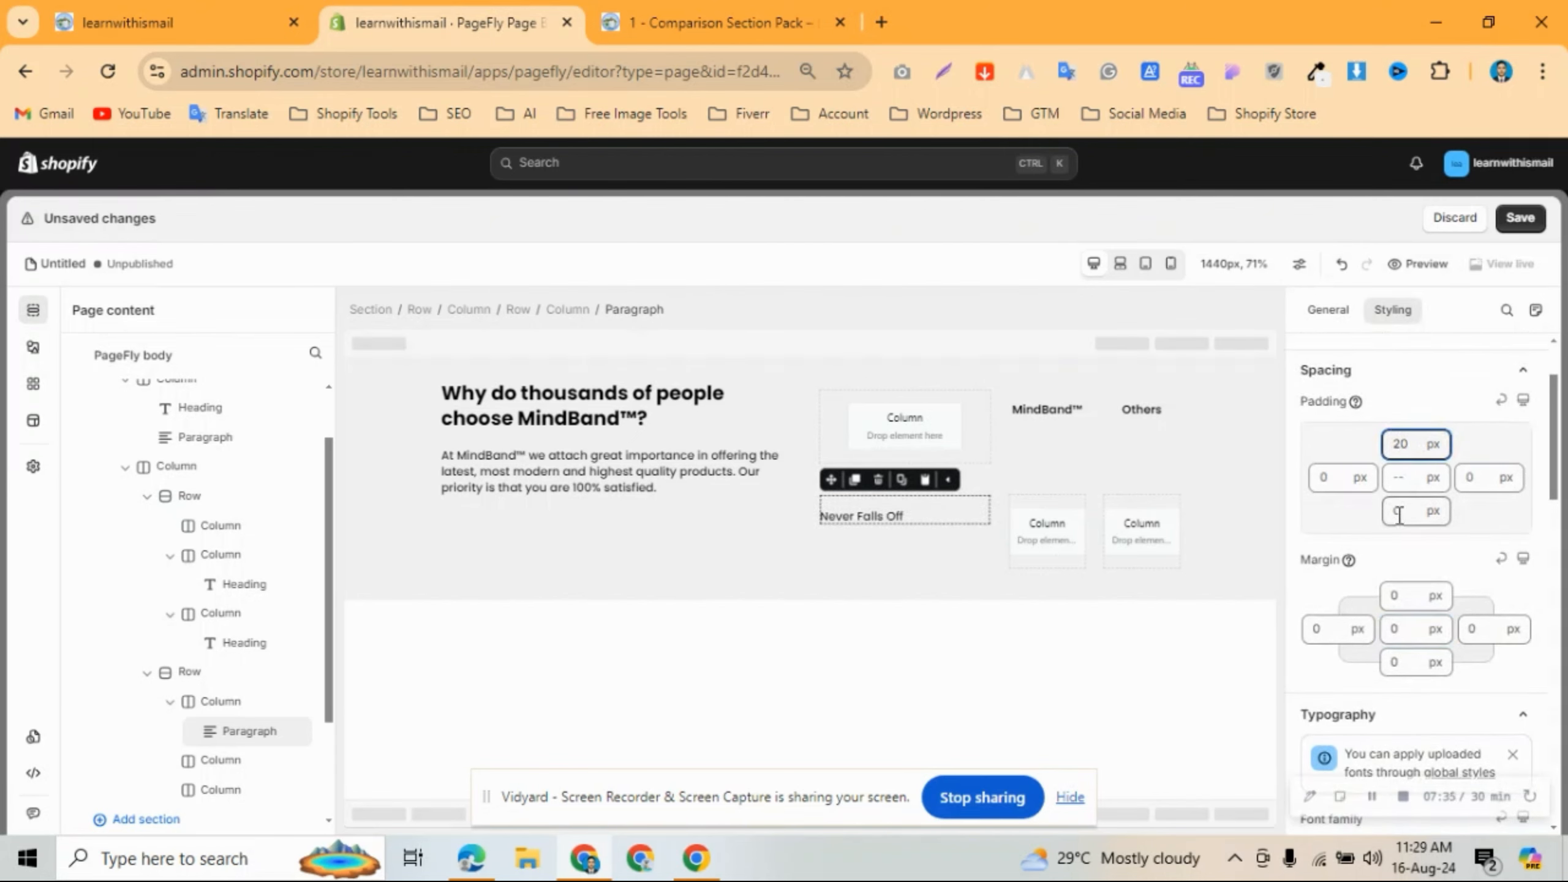
left_click(1399, 515)
type("22")
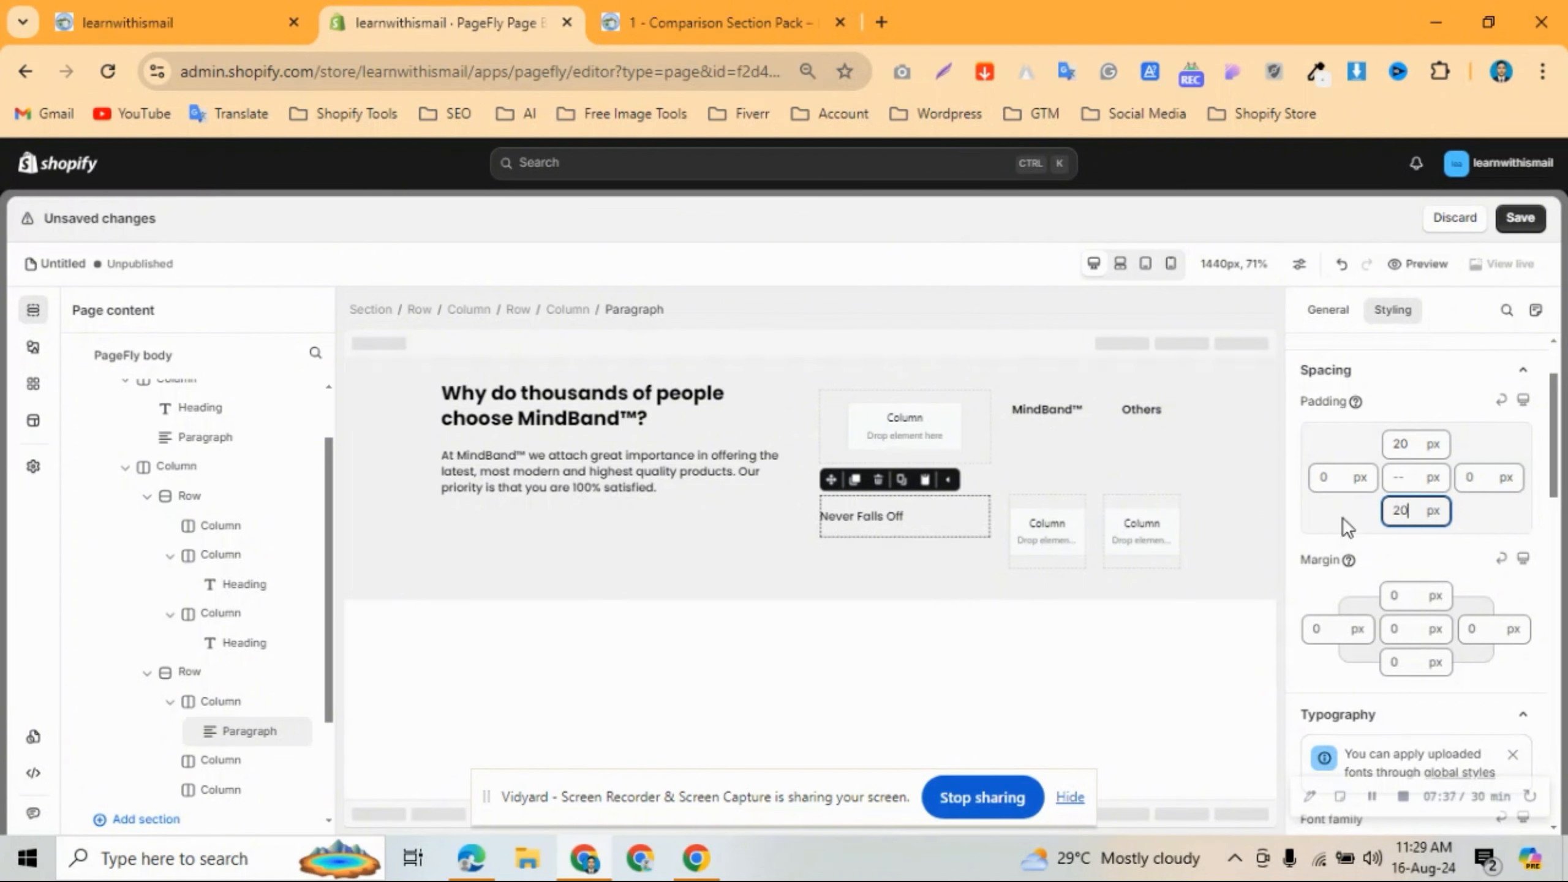
Centre the Never Falls Off text and try a 16 px font size before setting it back to 18 px.
scroll(1414, 494, "down", 5)
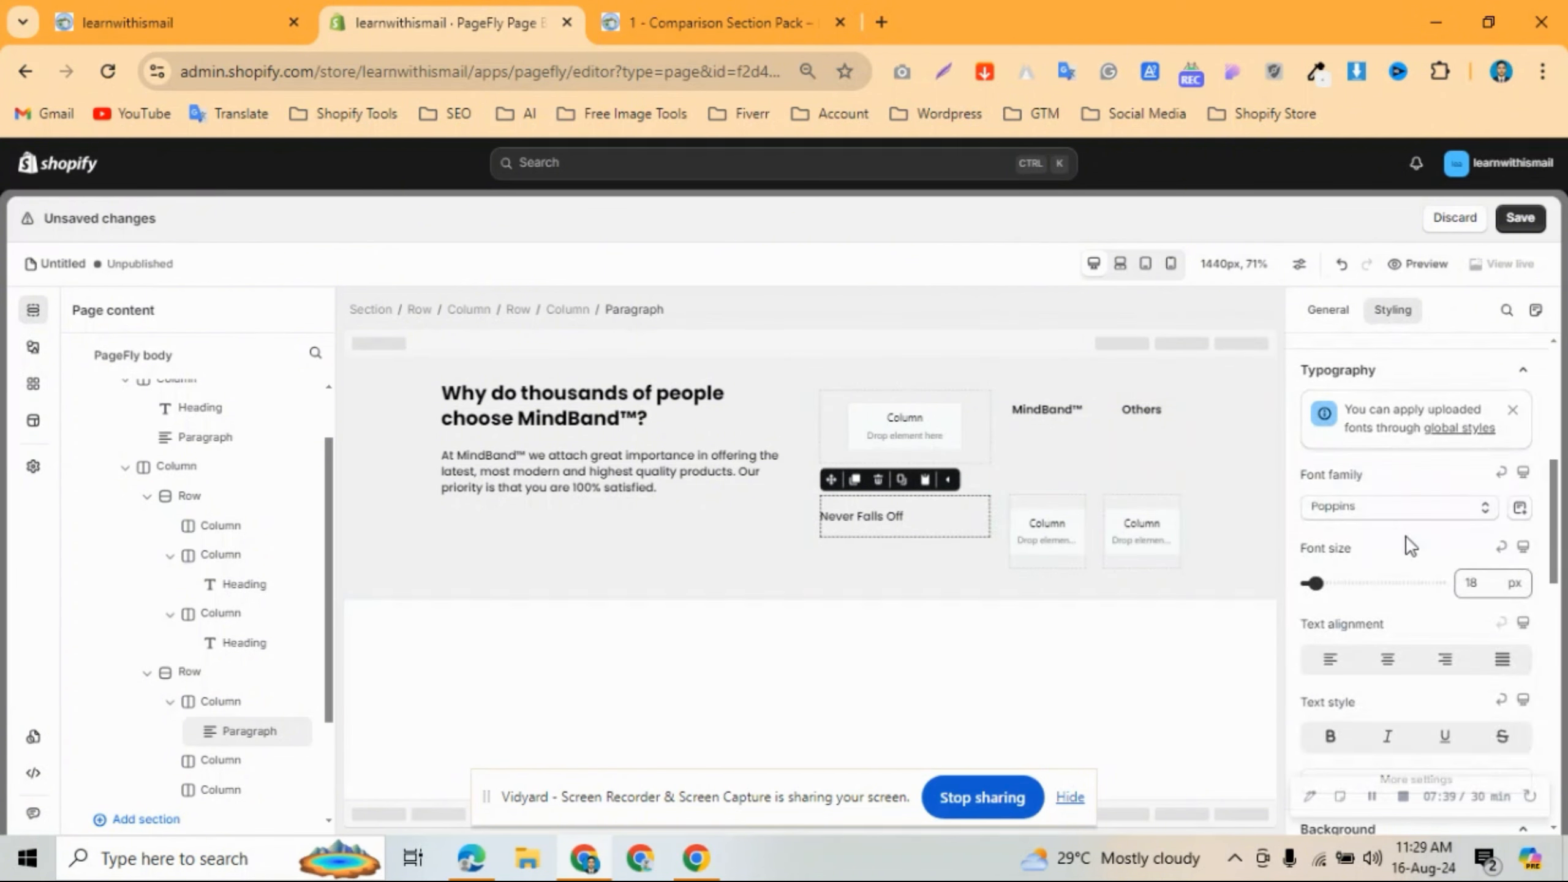
left_click(1388, 667)
left_click(1484, 582)
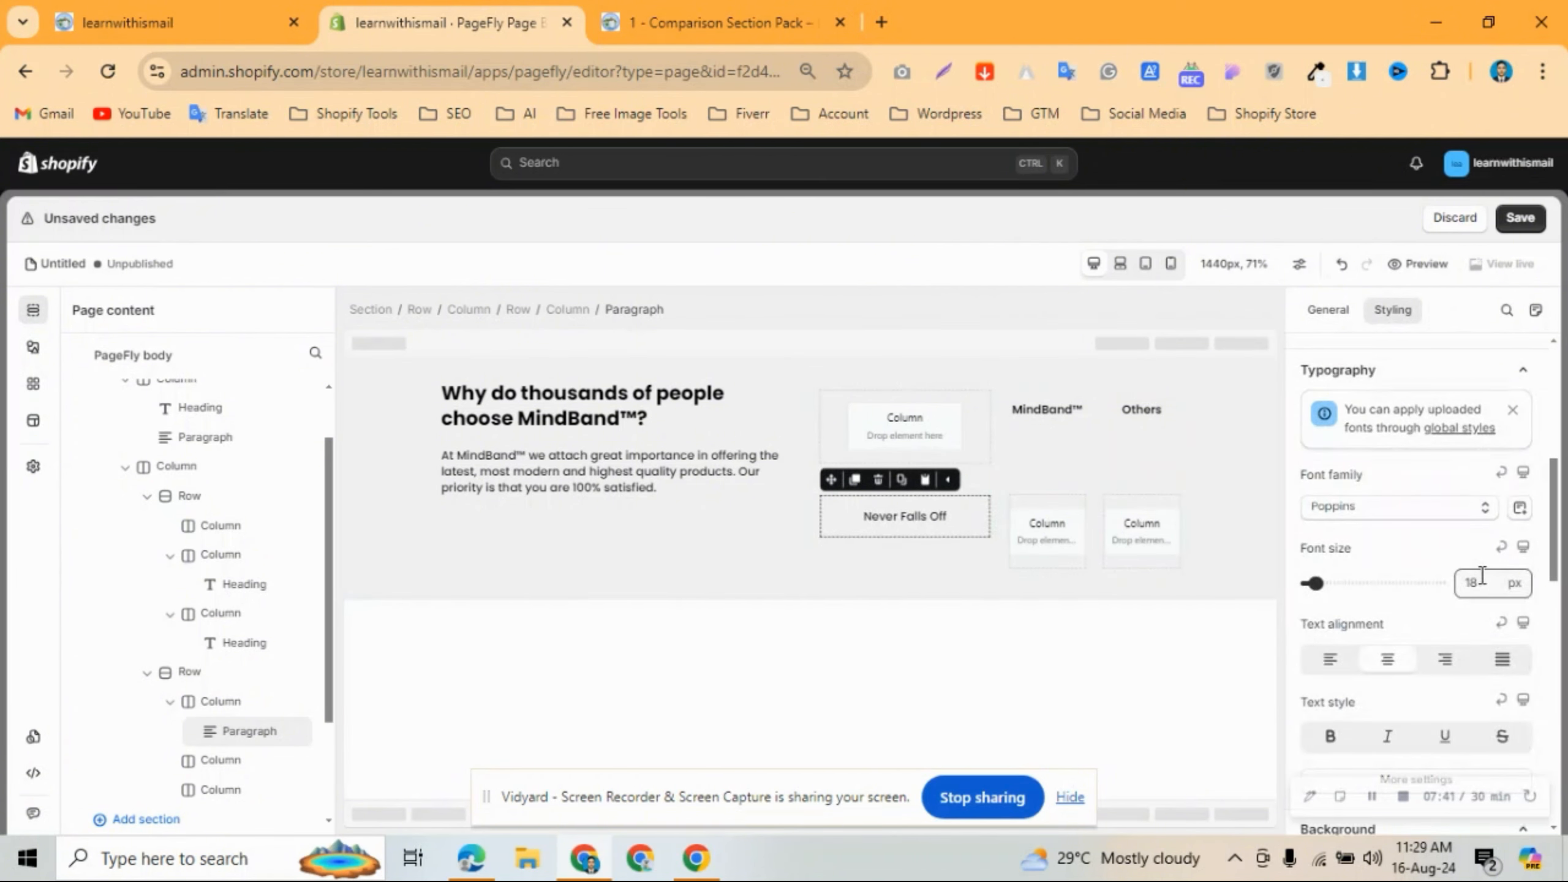
key("Down")
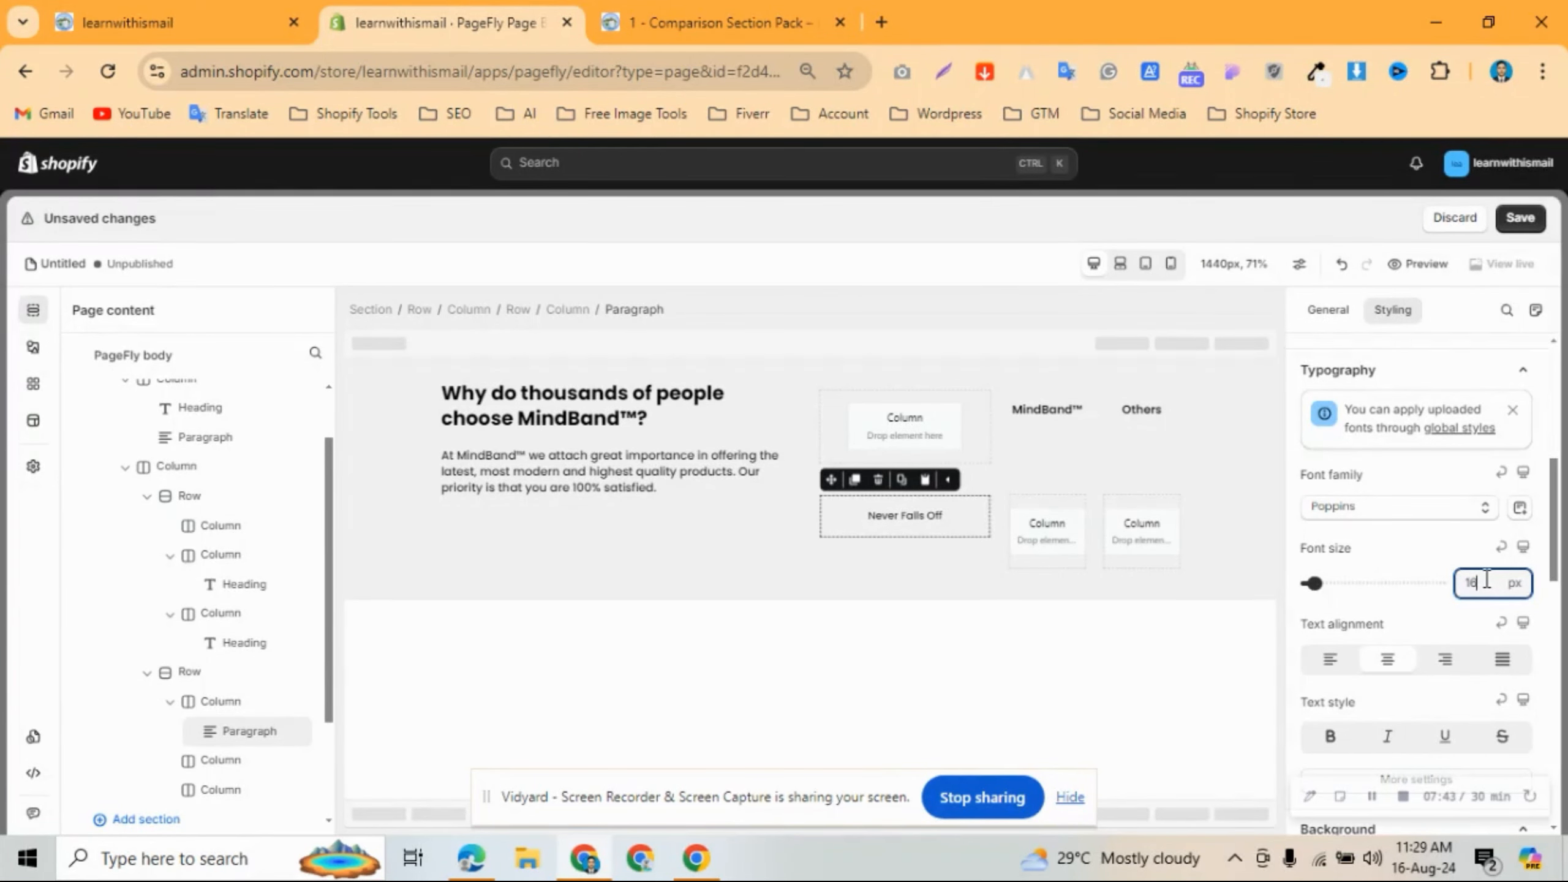
key("Up")
key("Up")
Place an image element in the second column of the Never Falls Off row and open its image selection.
left_click(33, 347)
scroll(164, 550, "down", 2)
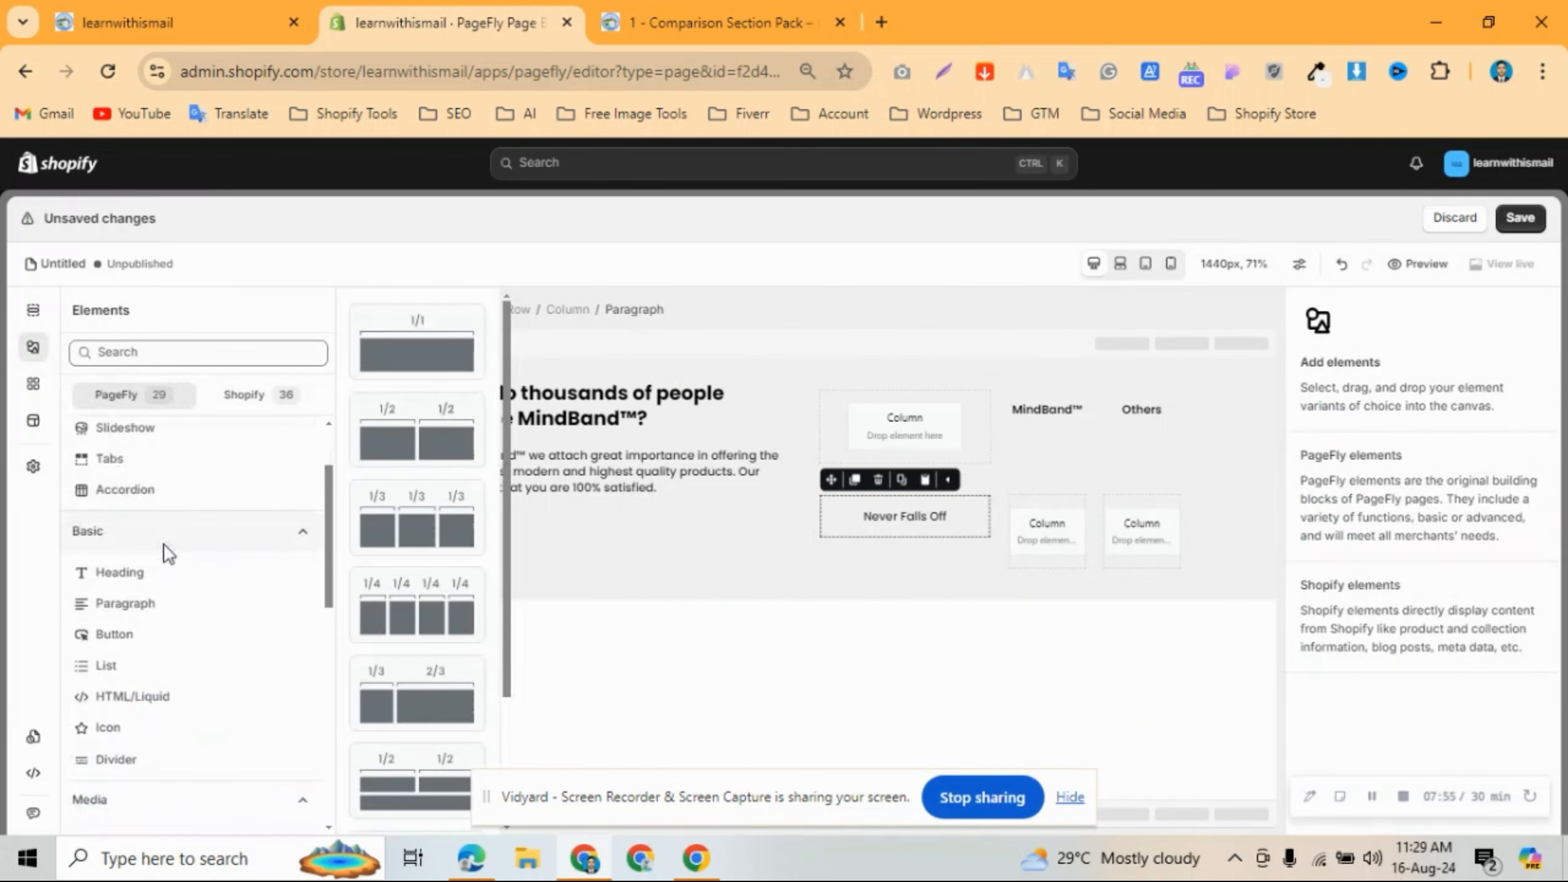
left_click_drag(133, 789, 1027, 511)
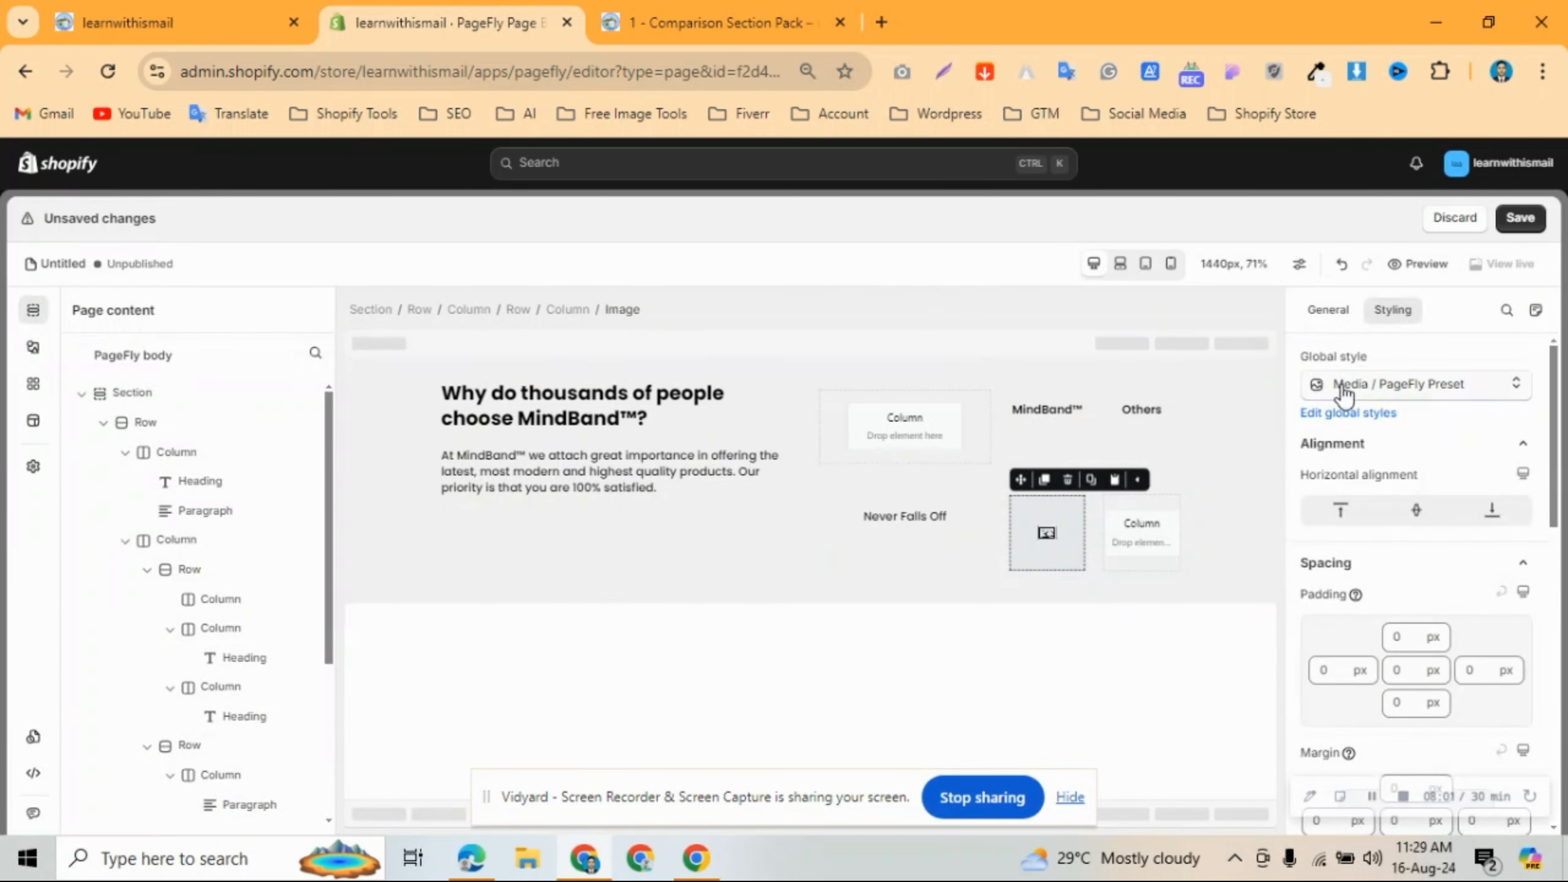
left_click(1328, 310)
left_click(1414, 419)
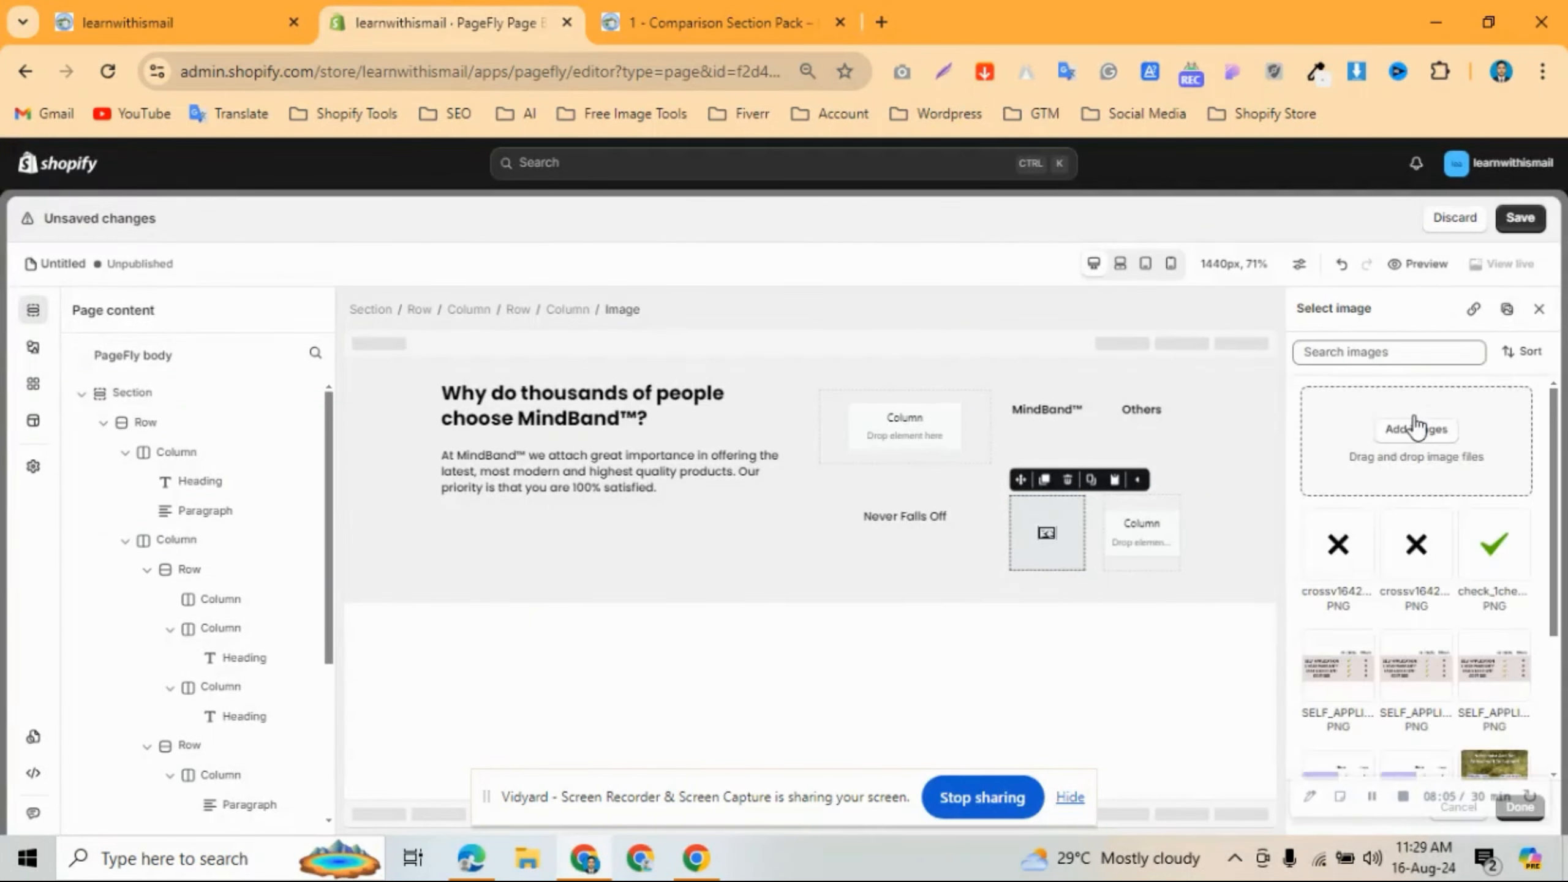
left_click(1430, 433)
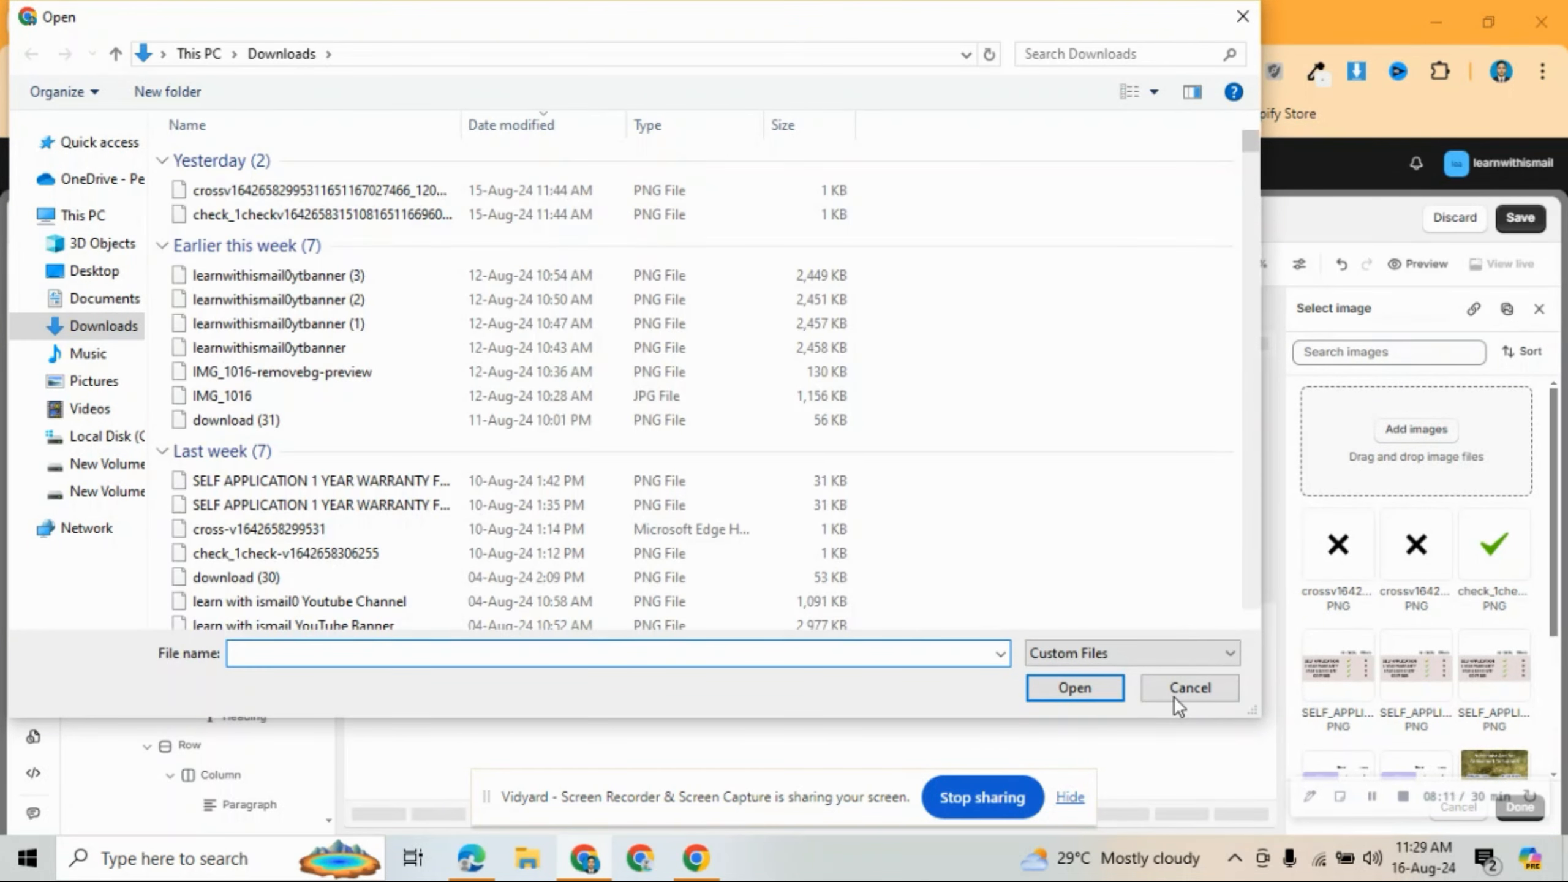
left_click(422, 216)
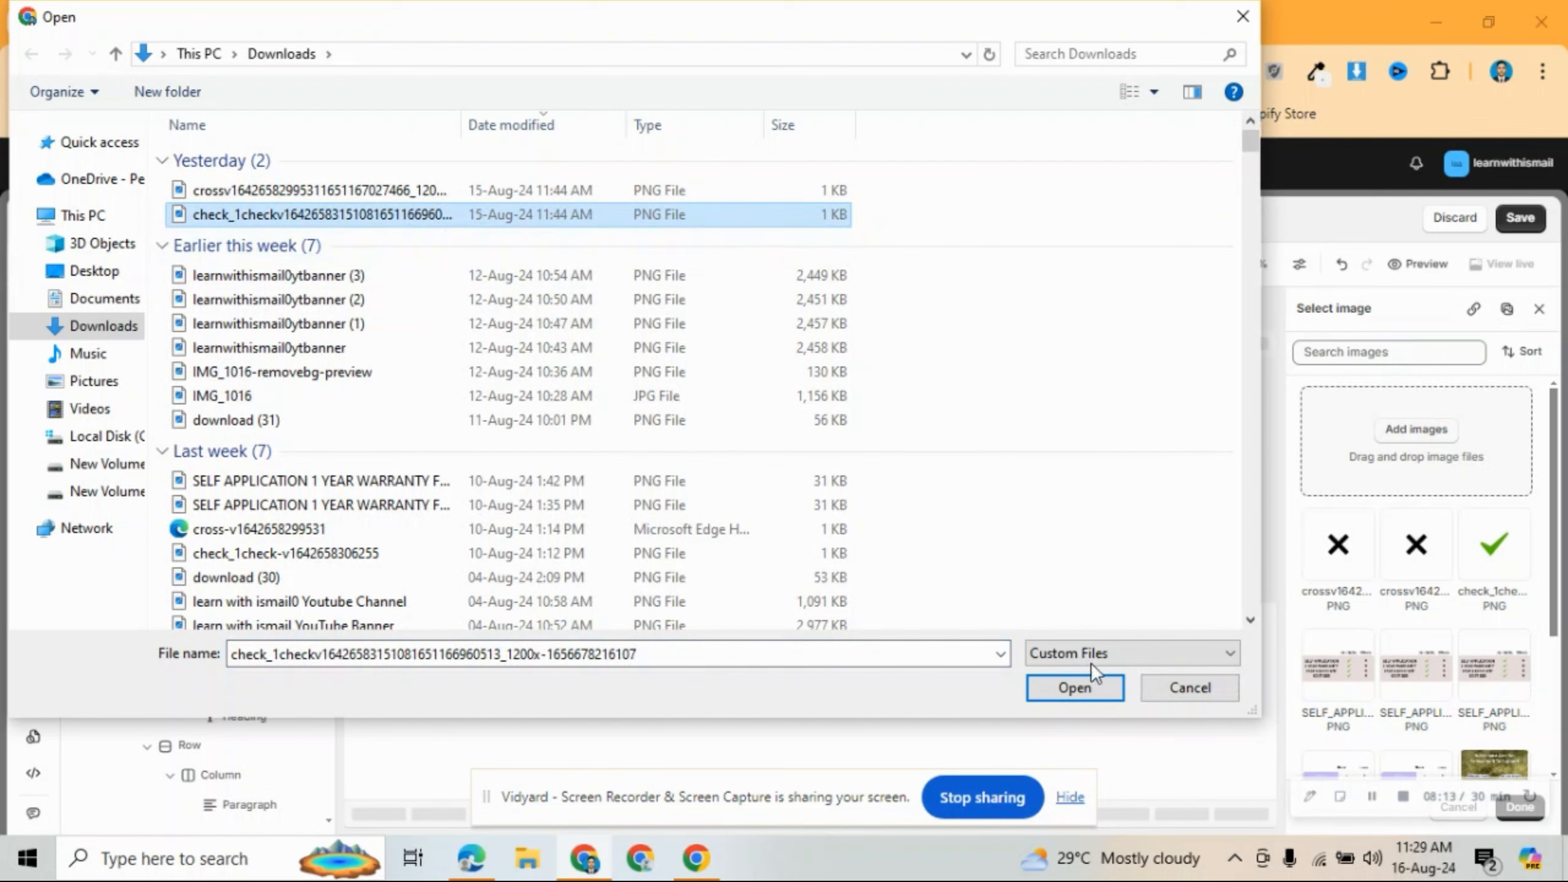
left_click(1149, 680)
Use the existing green check mark picture as the image, turn off full width and set the image width to 20 px.
left_click(1493, 546)
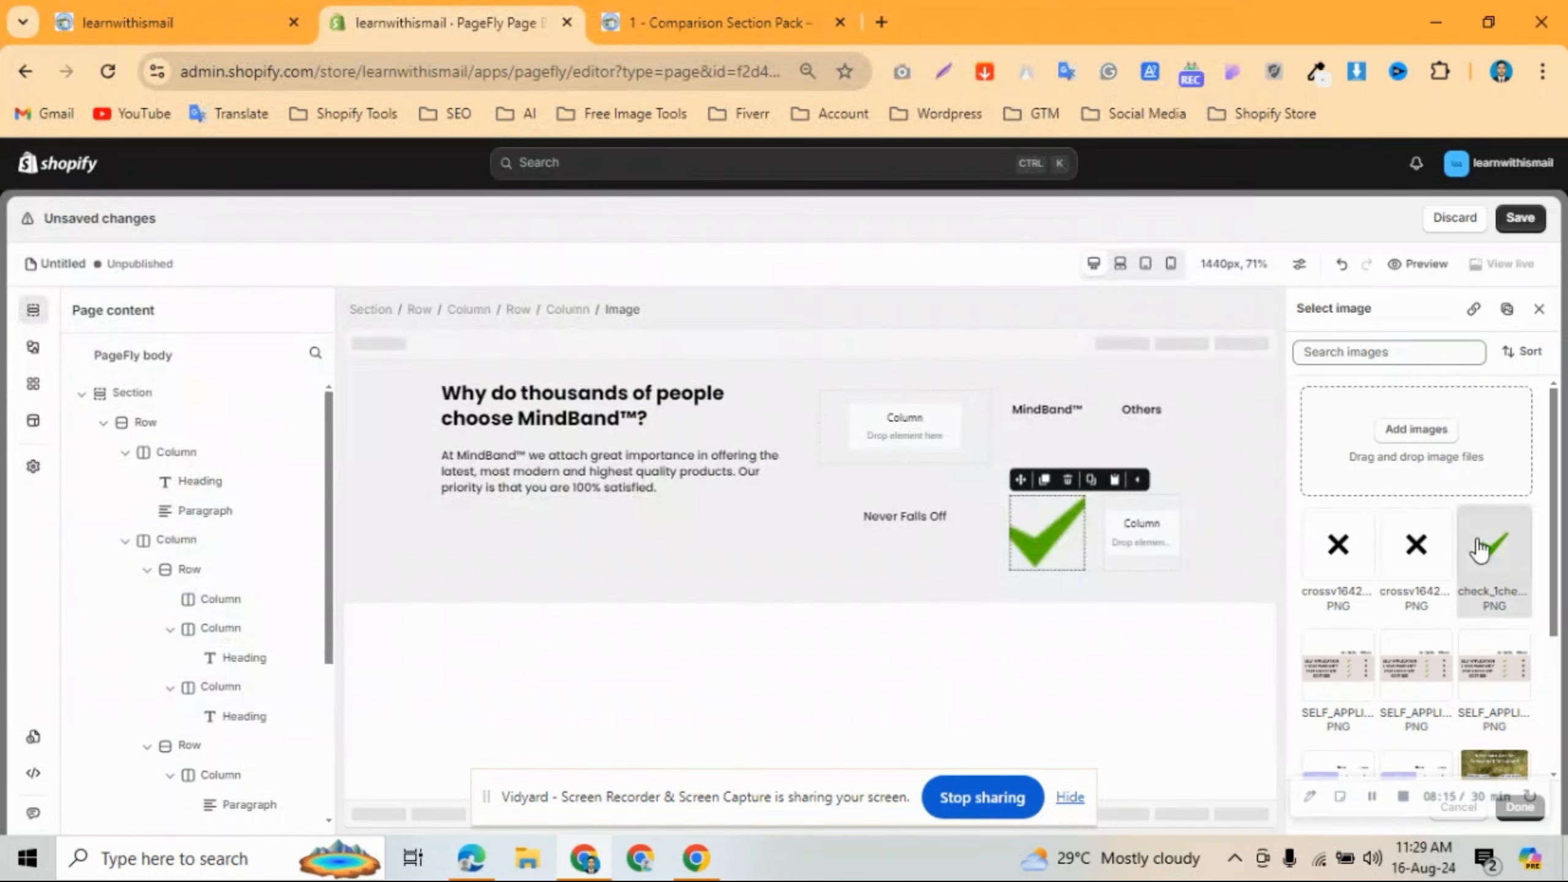
left_click(1519, 821)
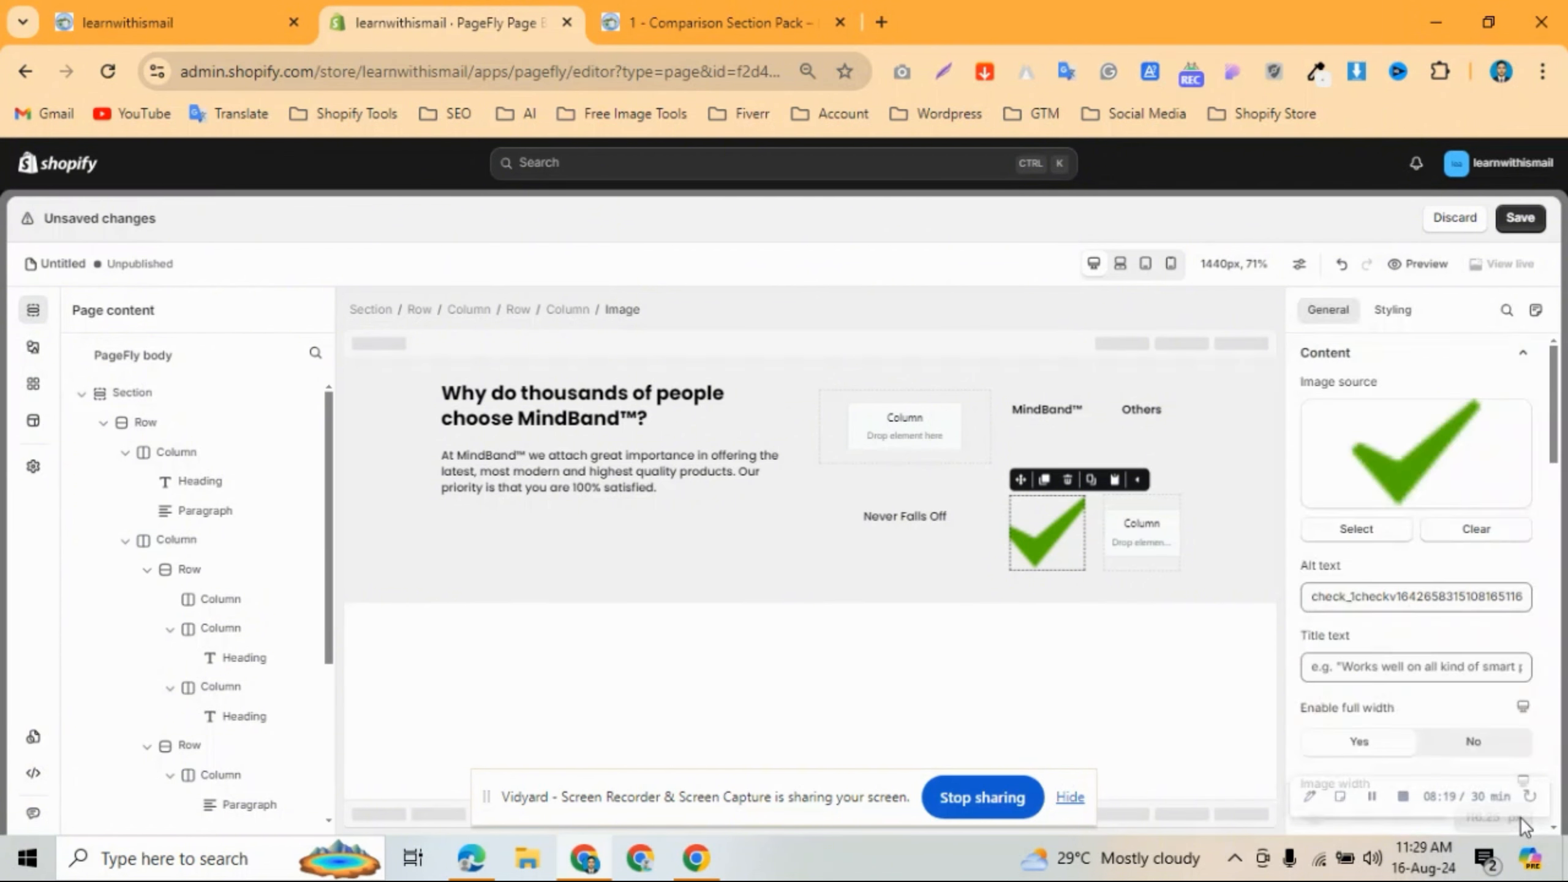
left_click(1473, 741)
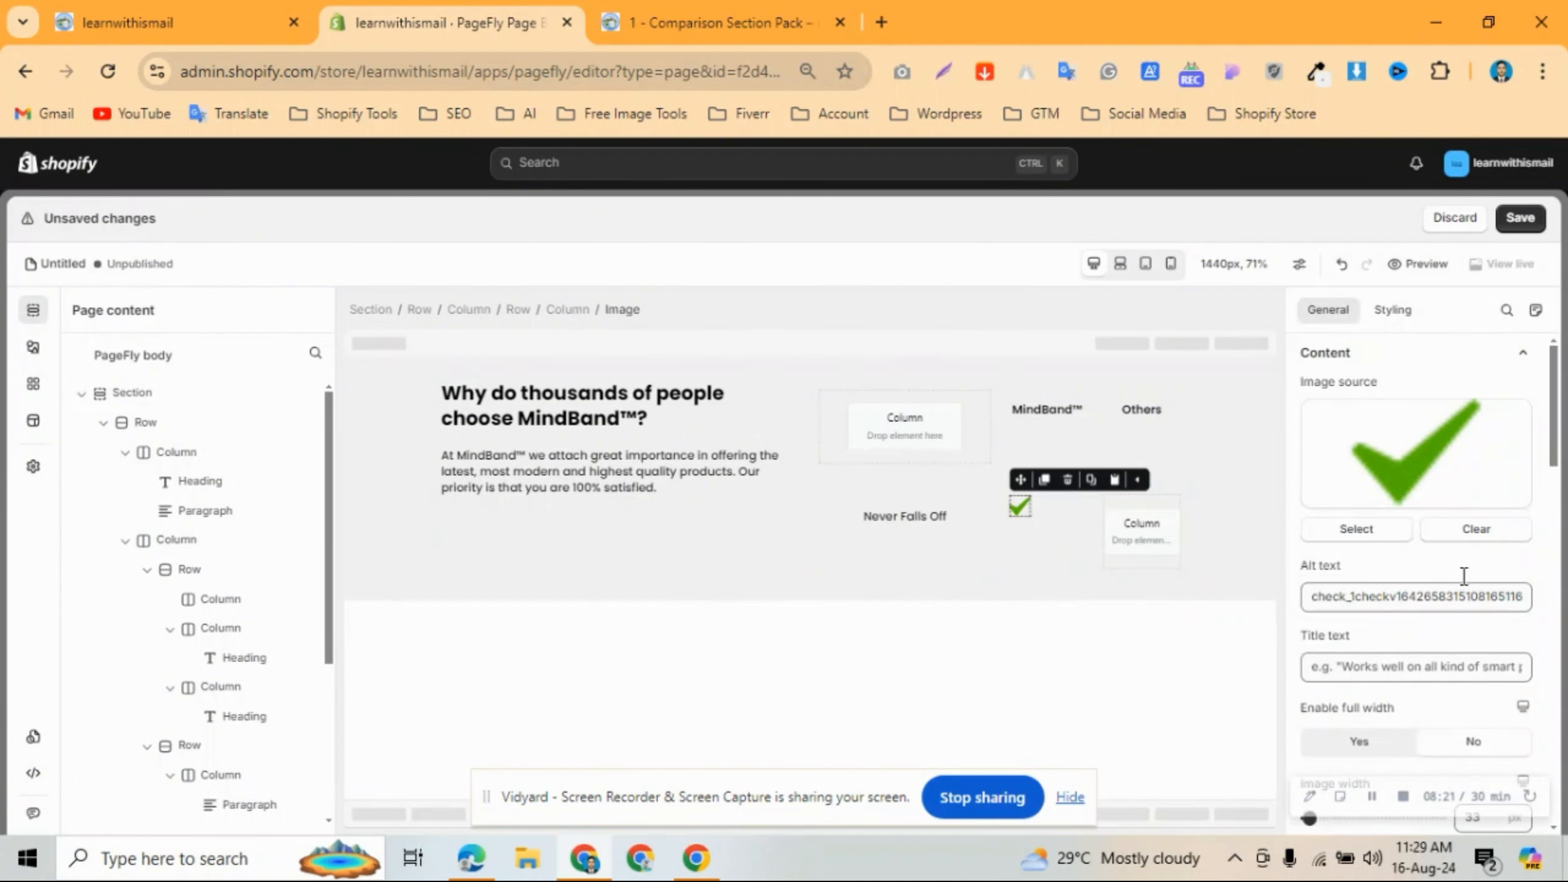
scroll(1463, 578, "down", 5)
left_click(1491, 471)
key("Down")
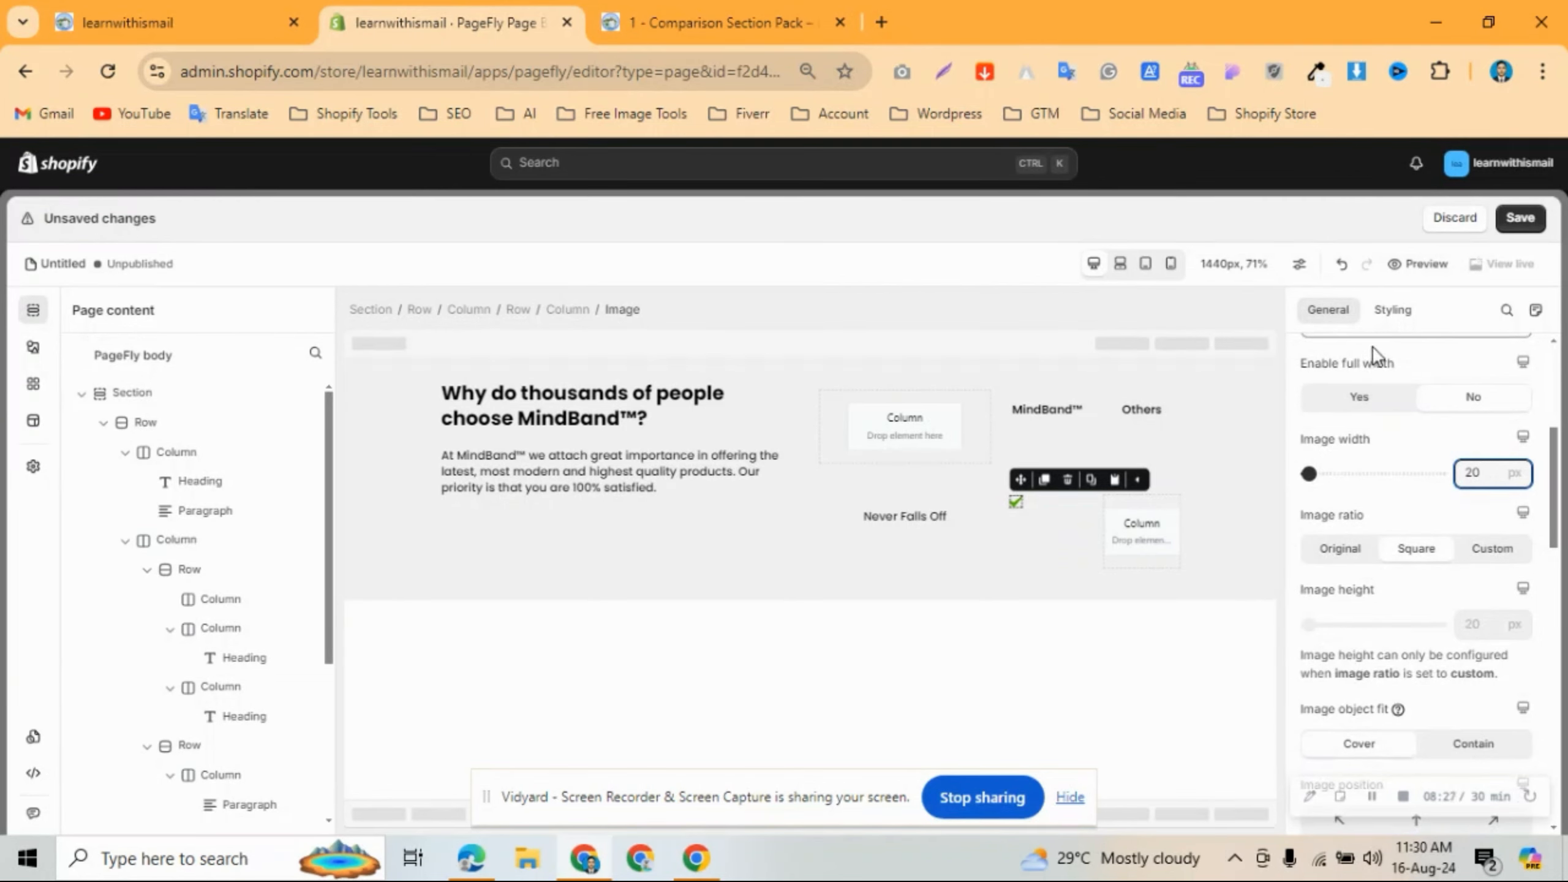
Centre the check mark image horizontally and duplicate it into the third column under Others.
left_click(1392, 309)
left_click(1412, 510)
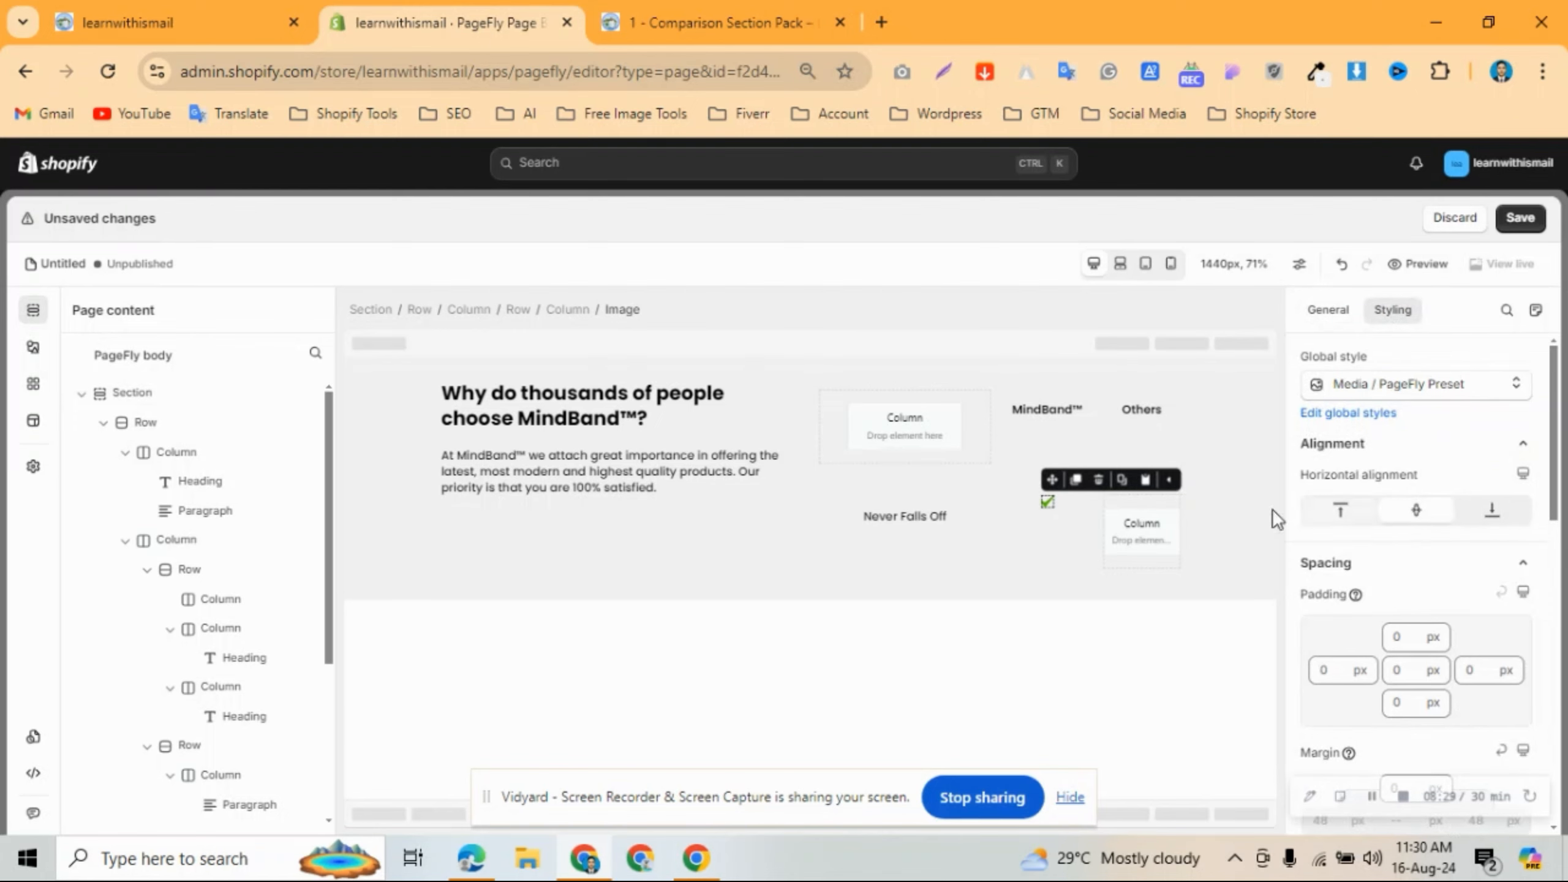
left_click(1077, 480)
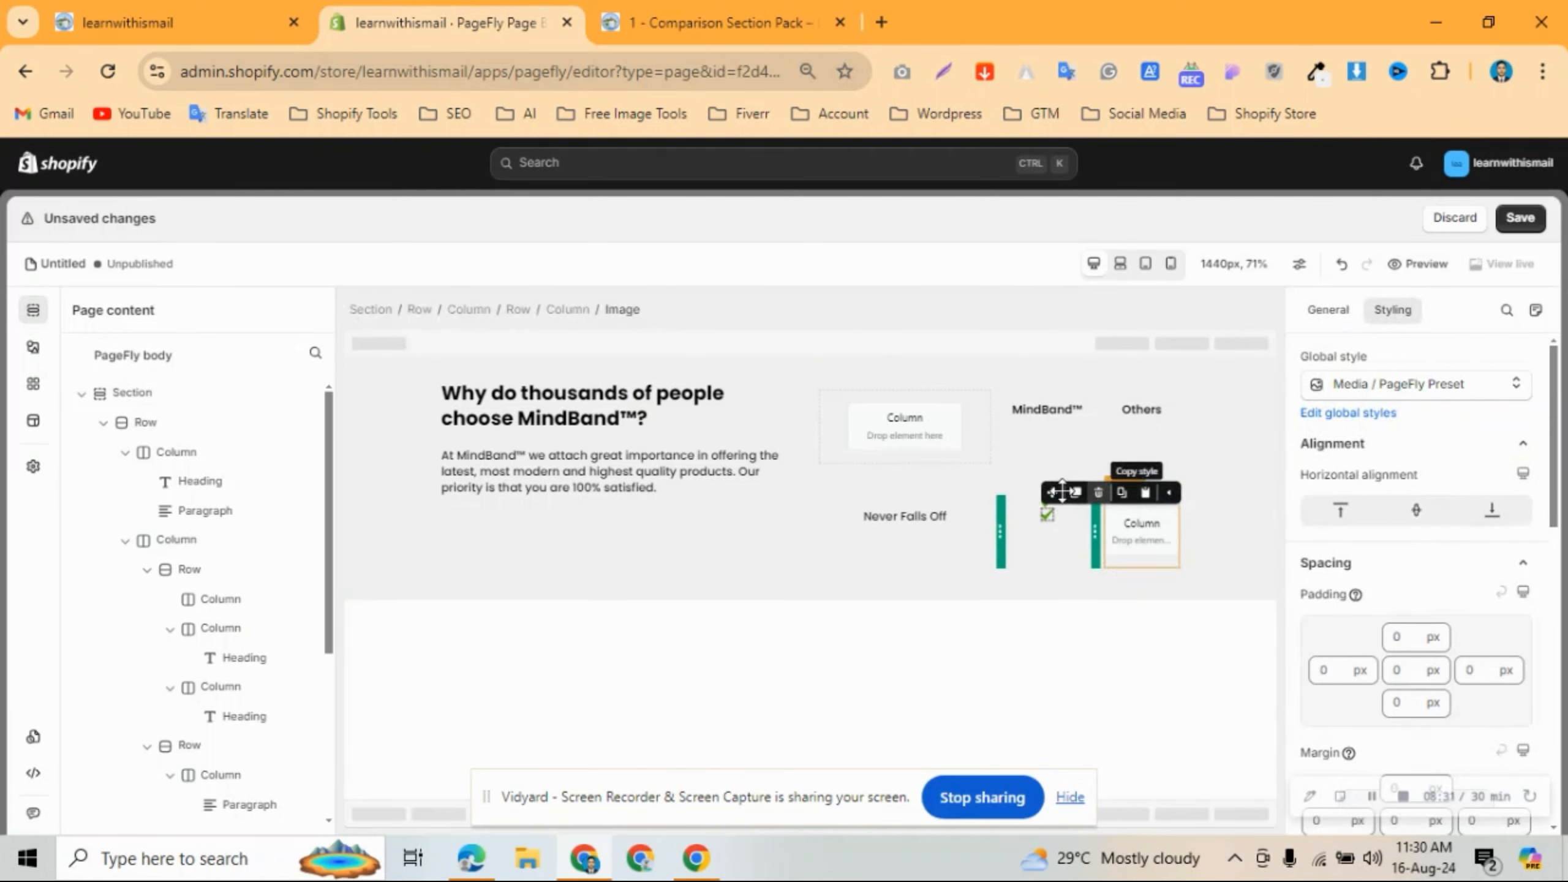
left_click_drag(1051, 491, 1135, 533)
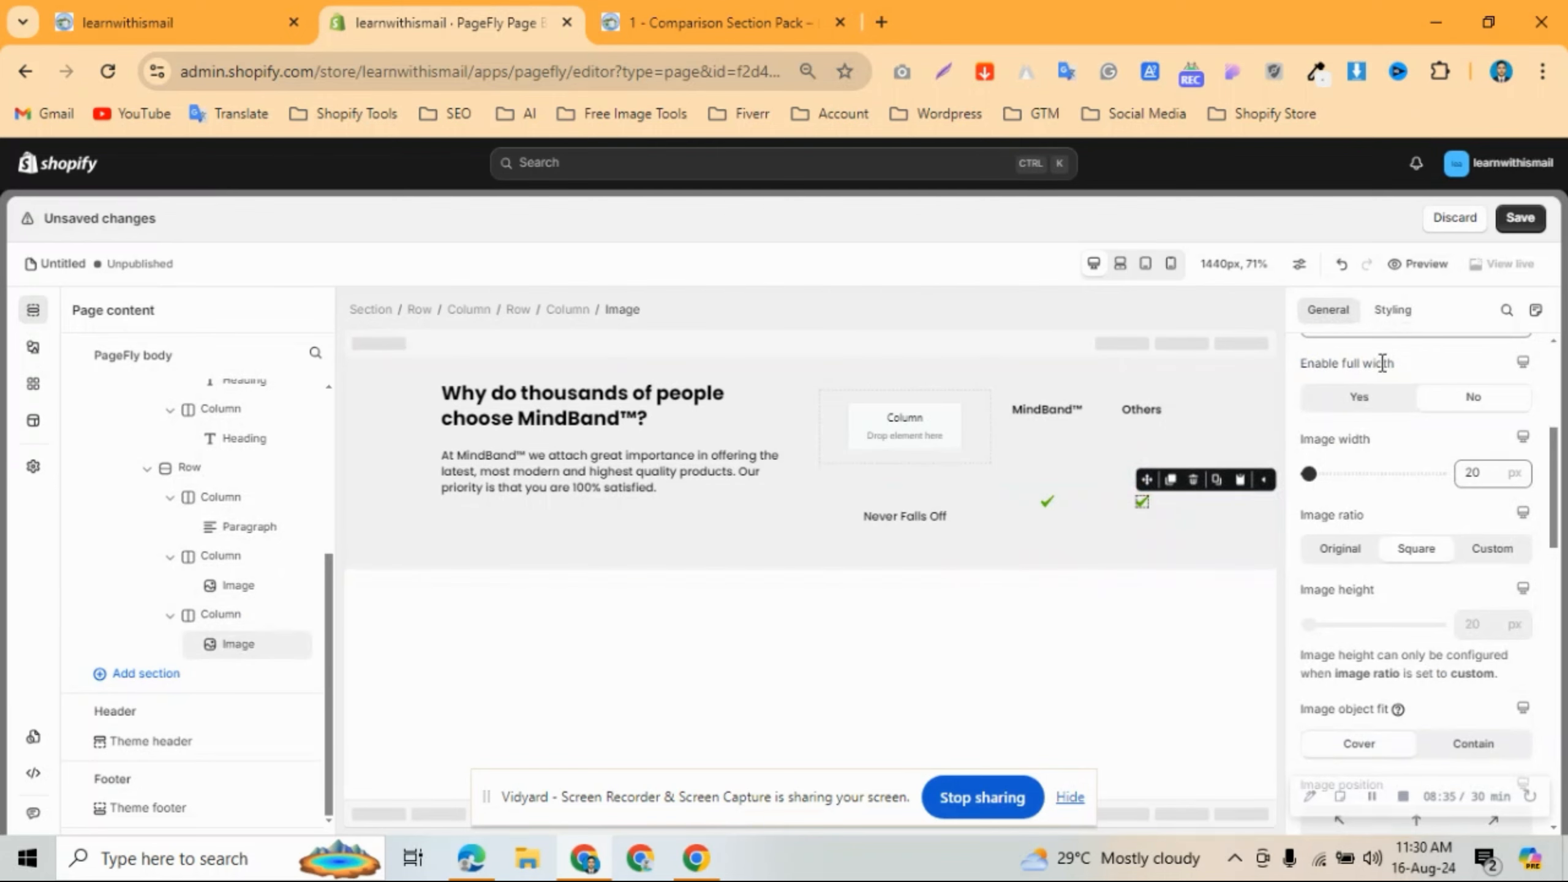
Replace the check mark in the Others column of the Never Falls Off row with the existing black cross picture.
scroll(1410, 485, "up", 5)
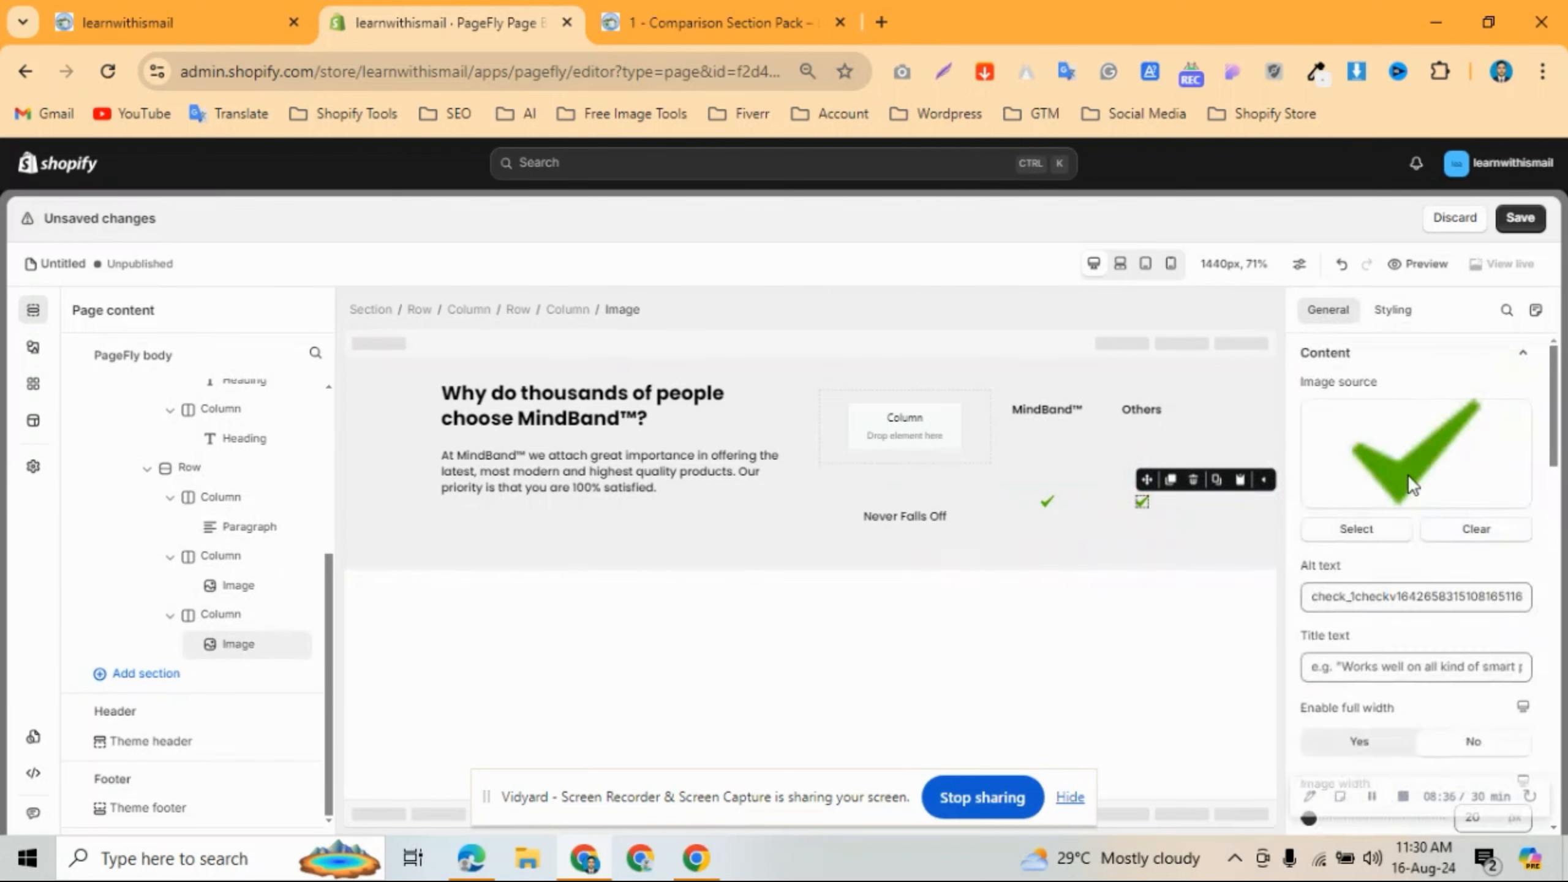
left_click(1385, 532)
left_click(1413, 530)
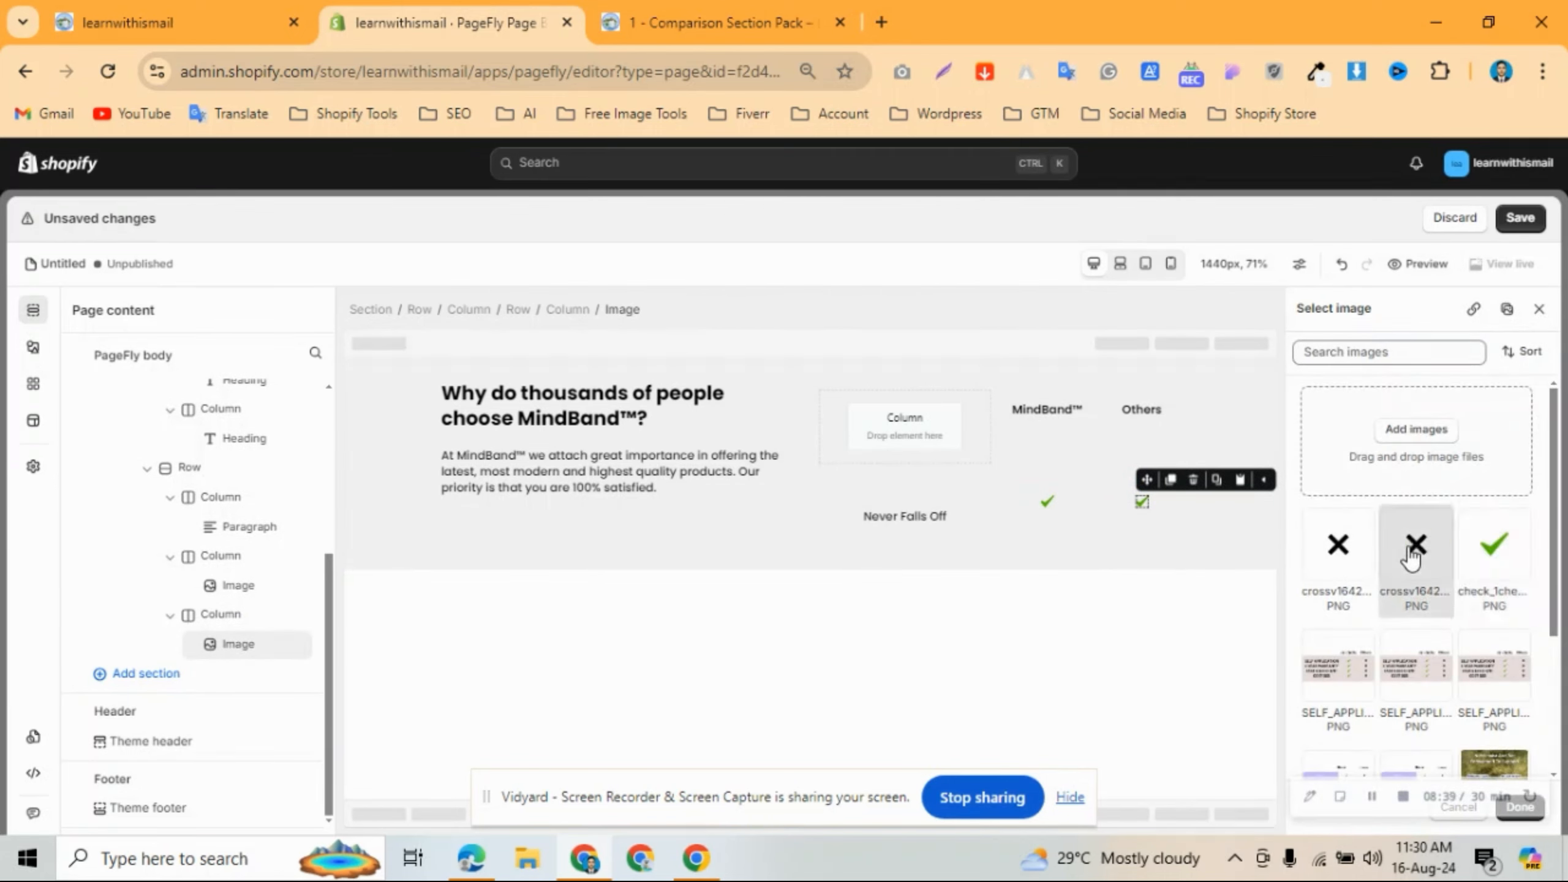
left_click(1517, 824)
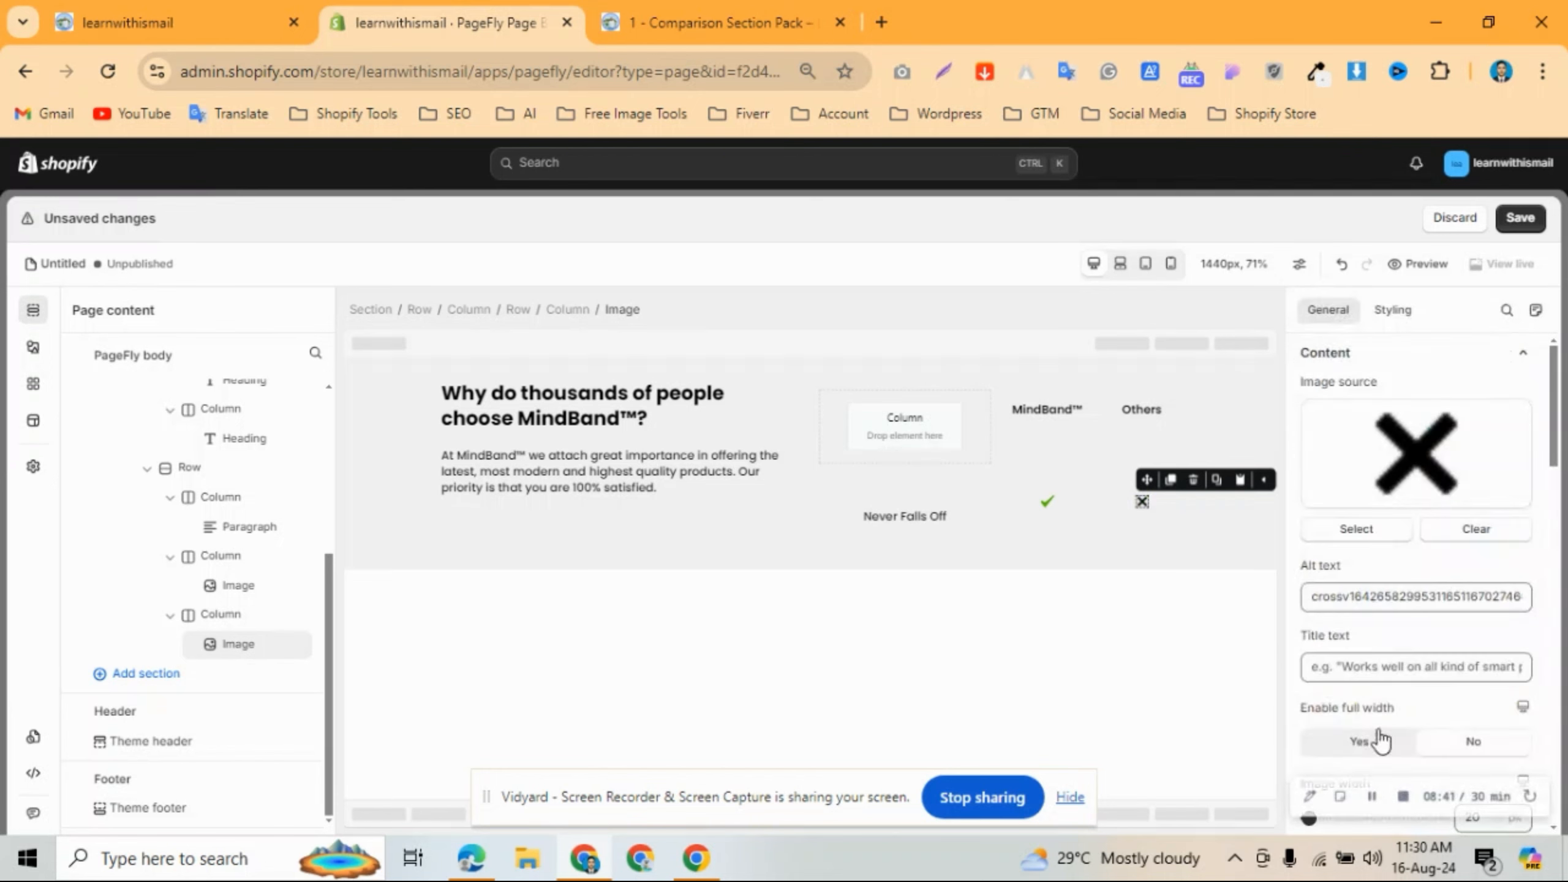
Set the Never Falls Off row's columns spacing to 0 px and its content position to the centre.
left_click(987, 547)
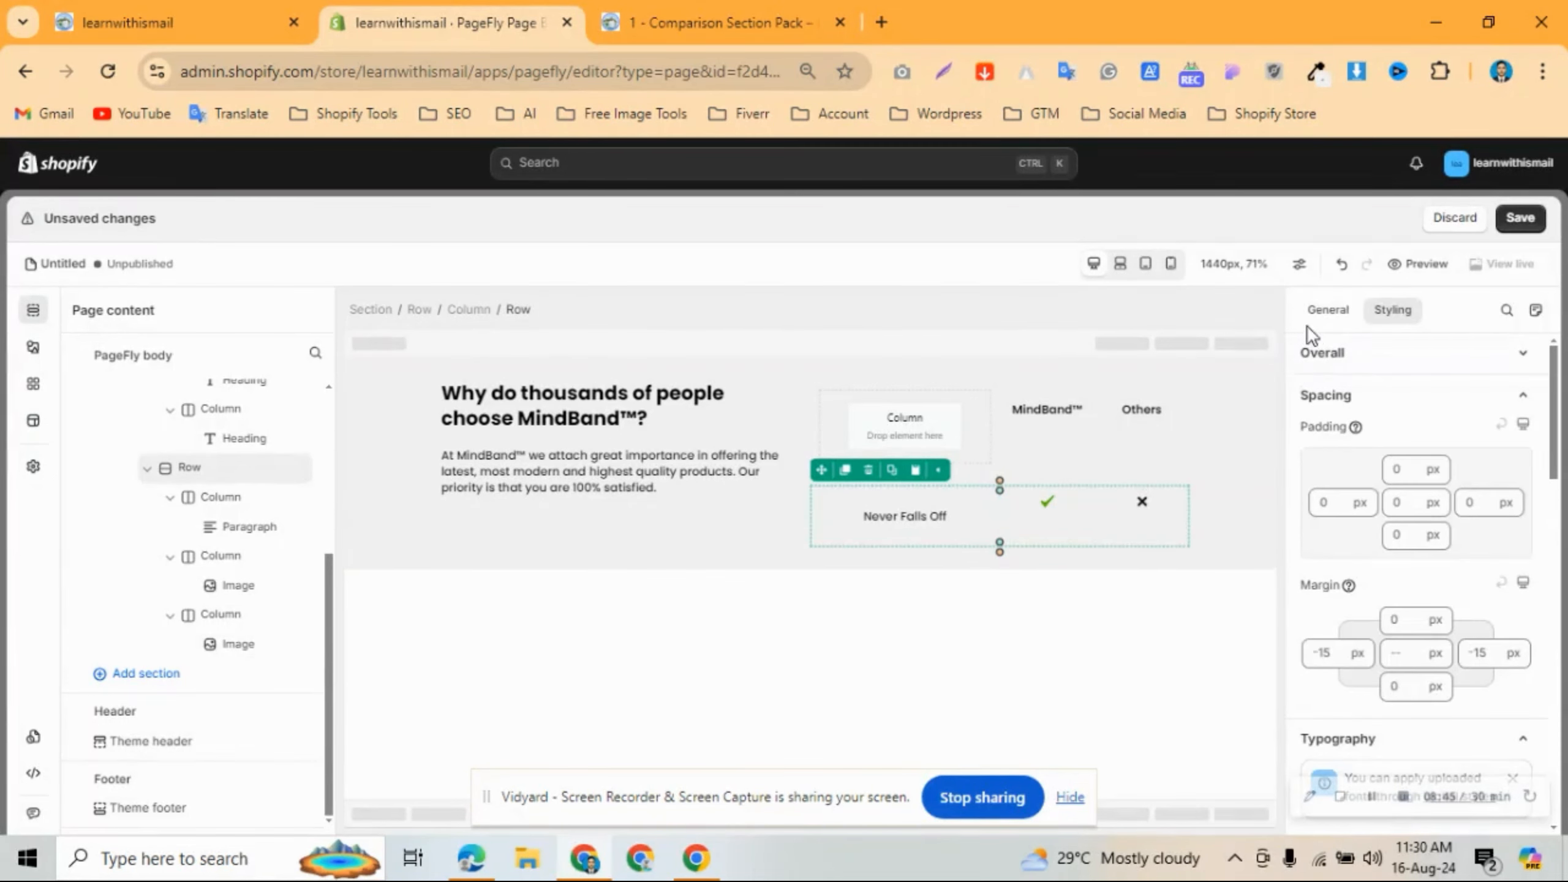
left_click(1310, 320)
scroll(1400, 692, "down", 5)
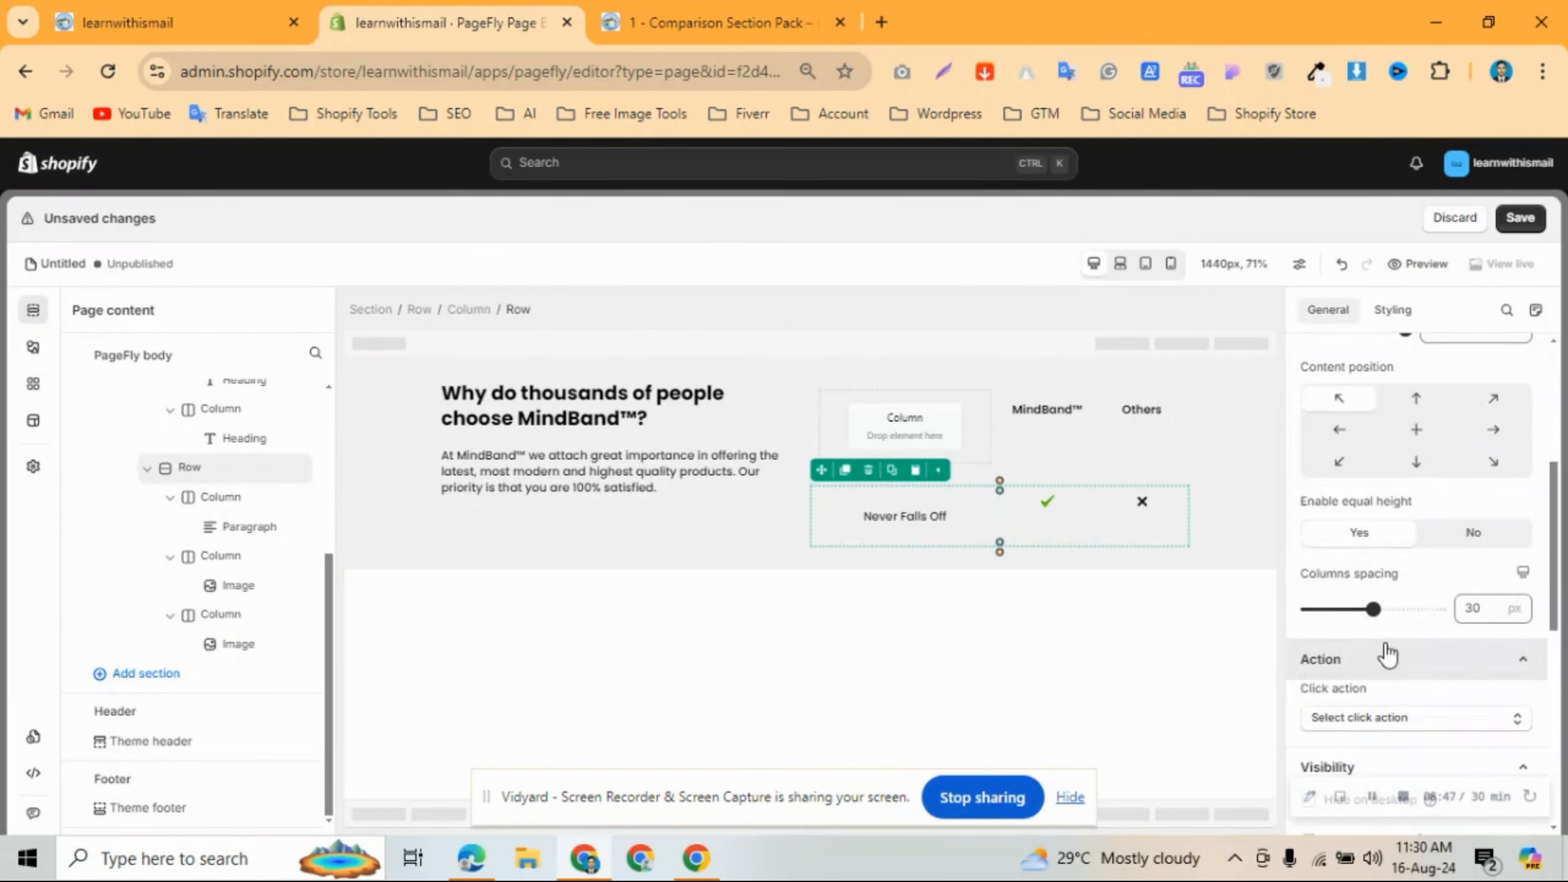
left_click_drag(1375, 609, 1271, 628)
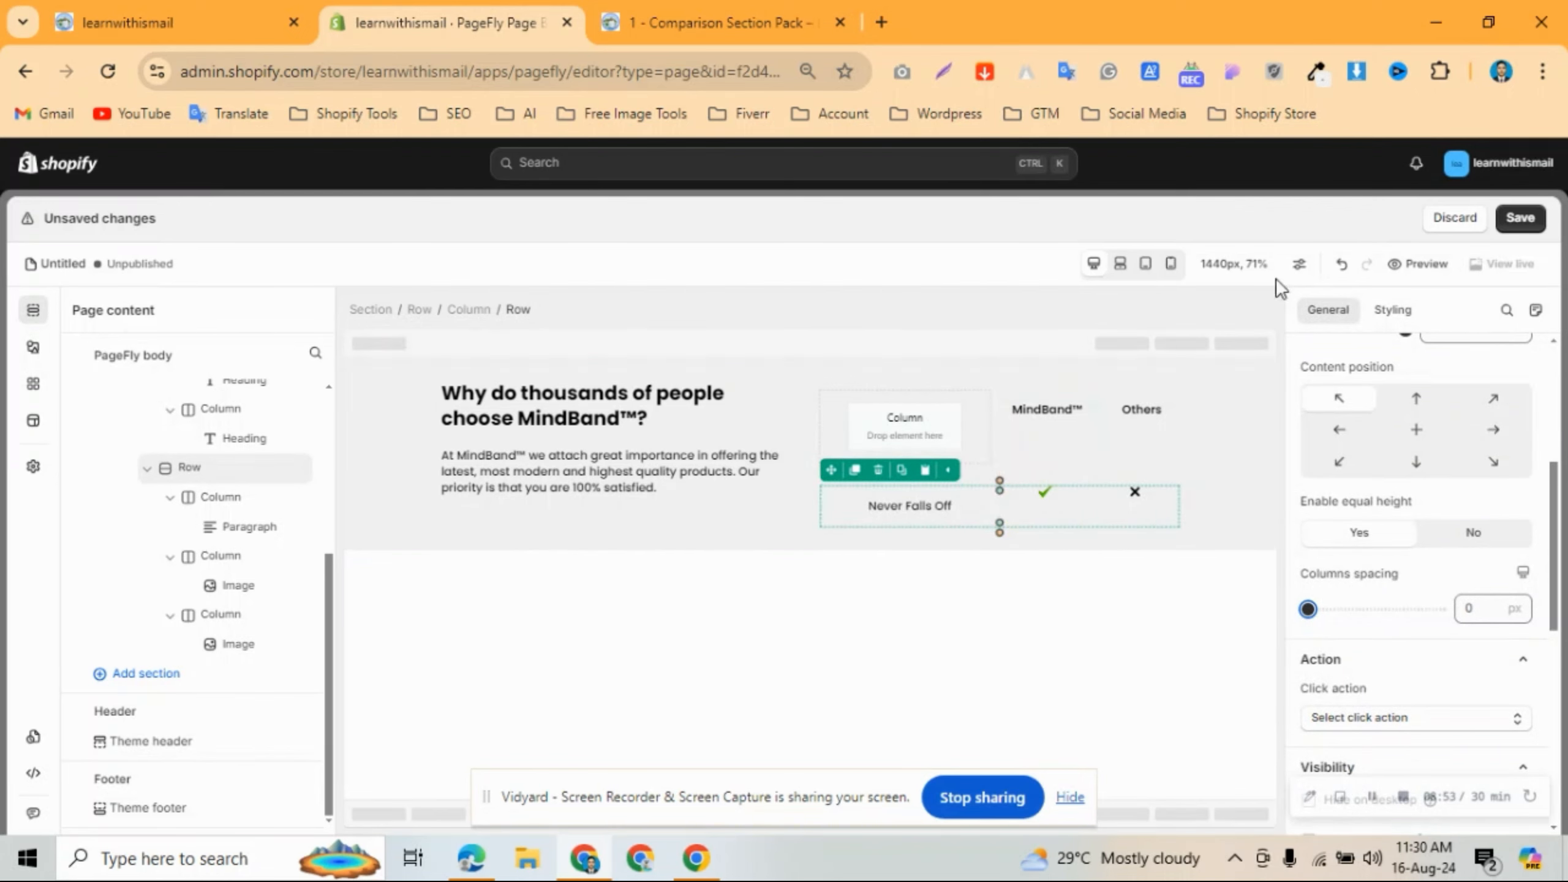
left_click(1416, 423)
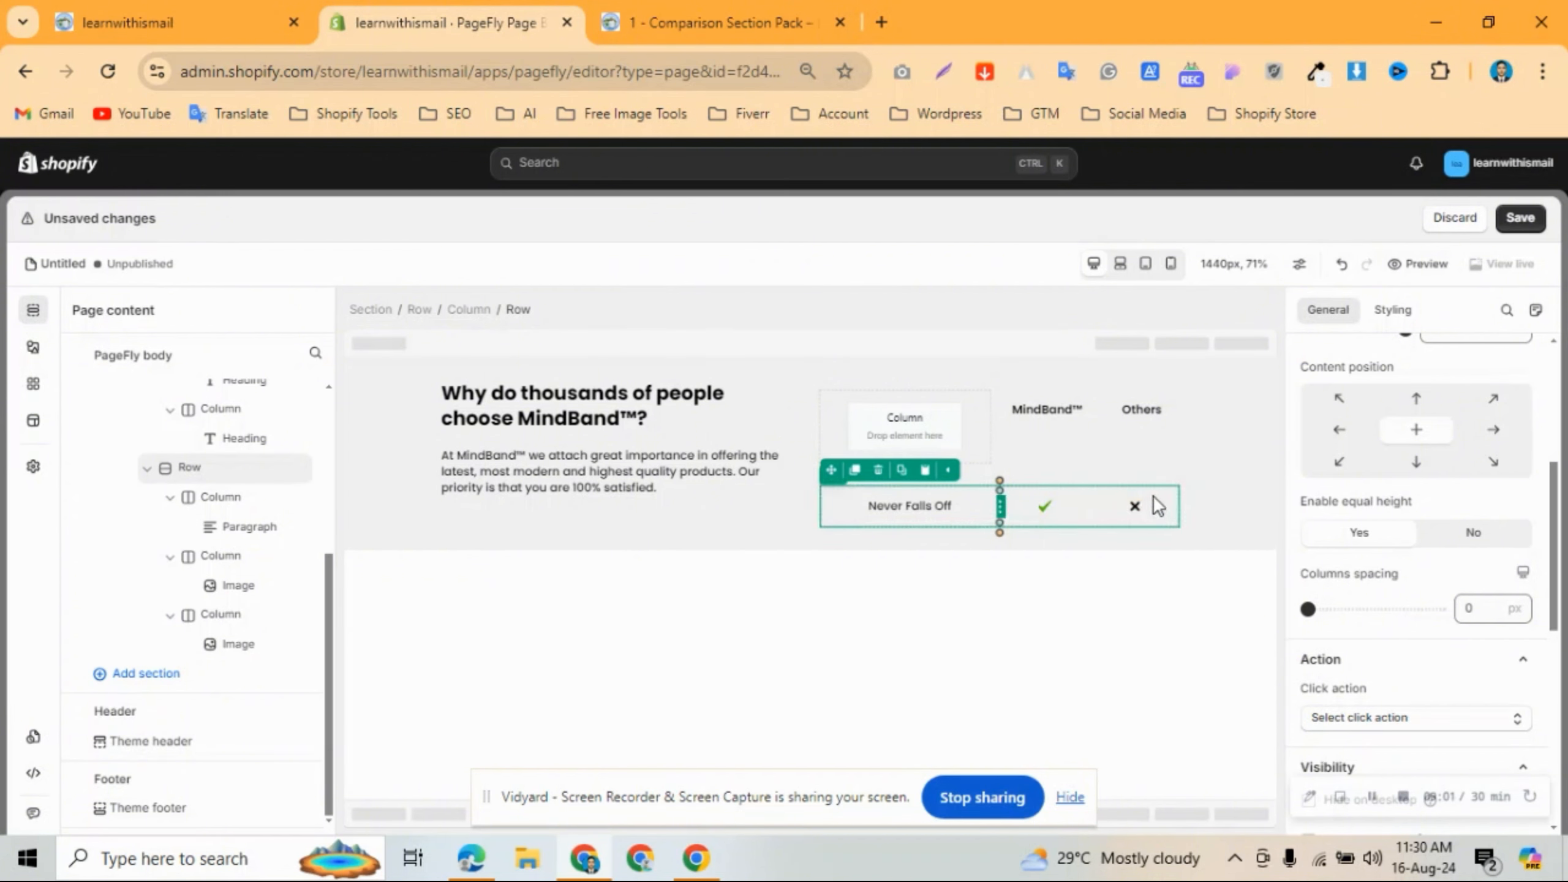
Sample the pink background colour of the Never Falls Off cell on the reference page with the colour picker.
left_click(857, 515)
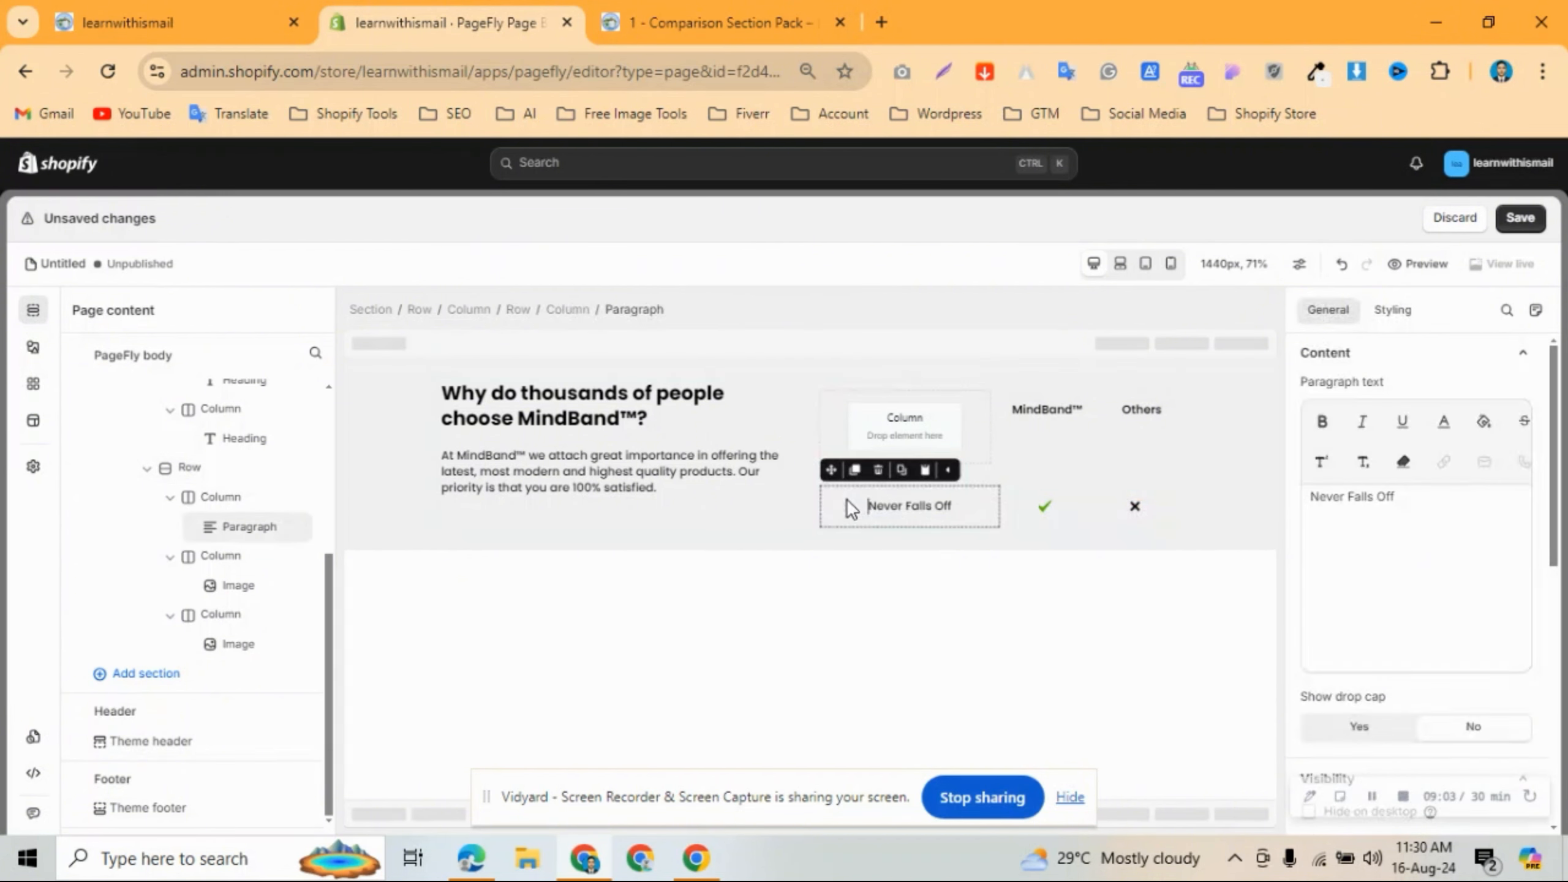
left_click(768, 12)
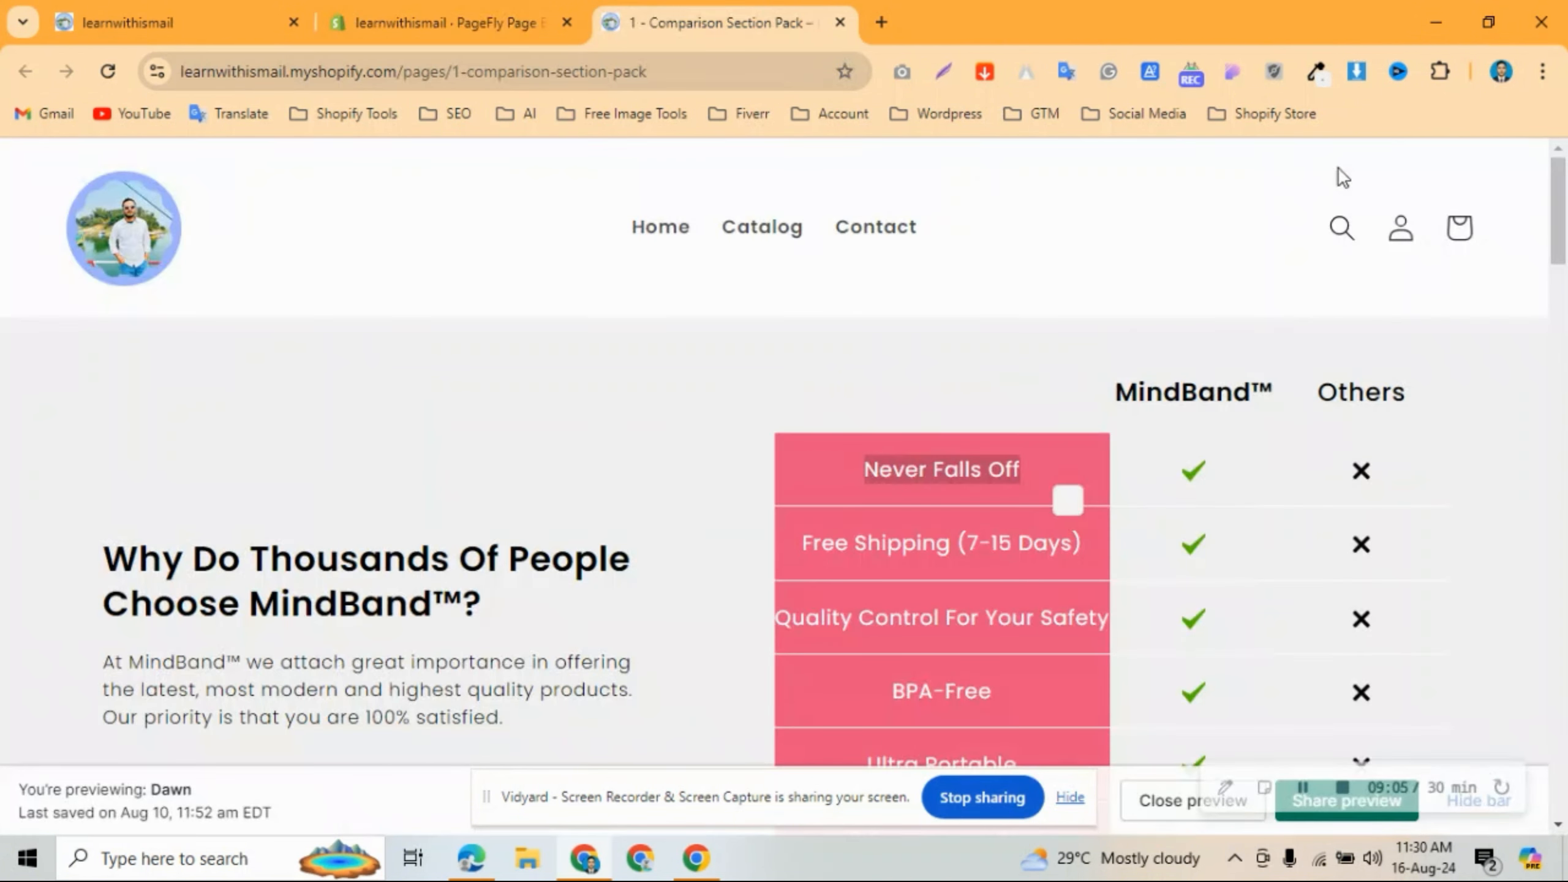
left_click(1315, 71)
left_click(1266, 131)
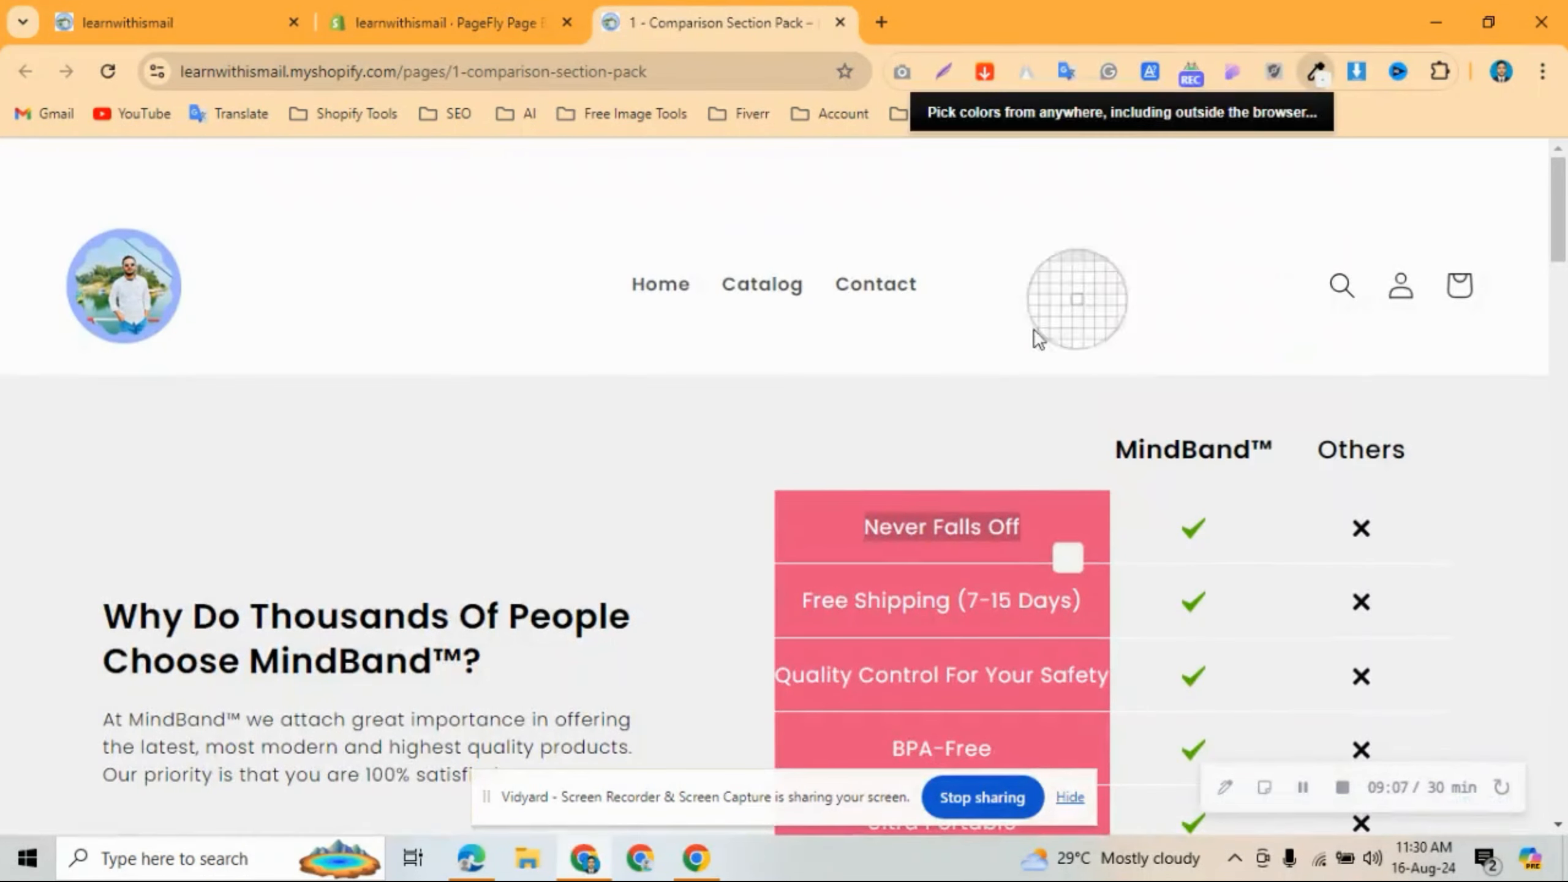
left_click(830, 537)
left_click(457, 22)
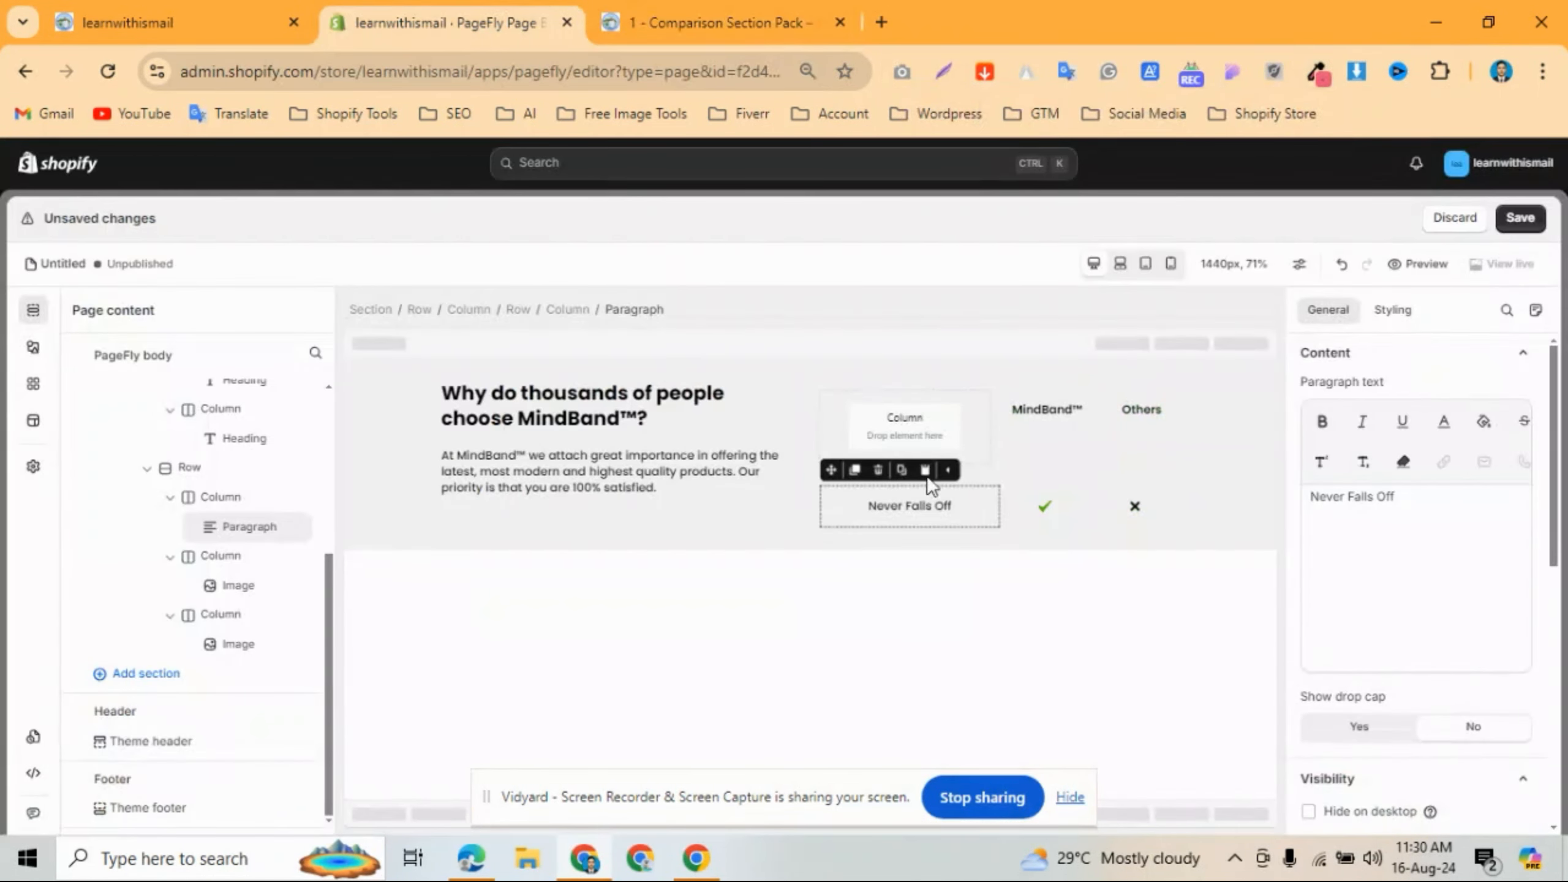
Set the Never Falls Off paragraph's background colour to the sampled pink, rgb(235, 83, 127).
left_click(1394, 309)
scroll(1413, 514, "down", 8)
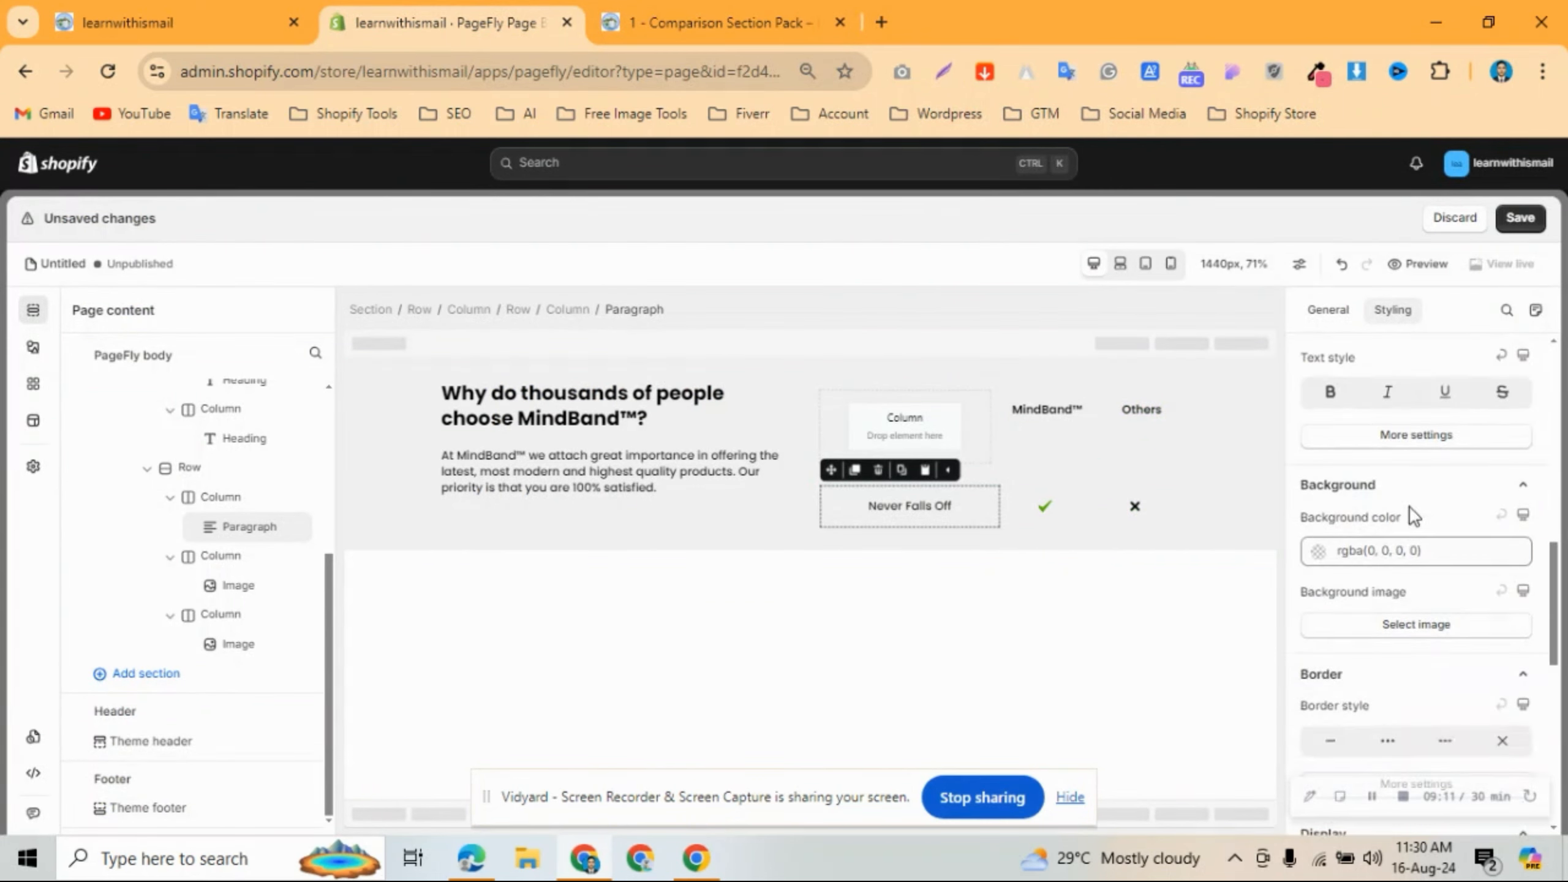
scroll(1411, 510, "up", 2)
left_click(1424, 436)
key("ctrl+a")
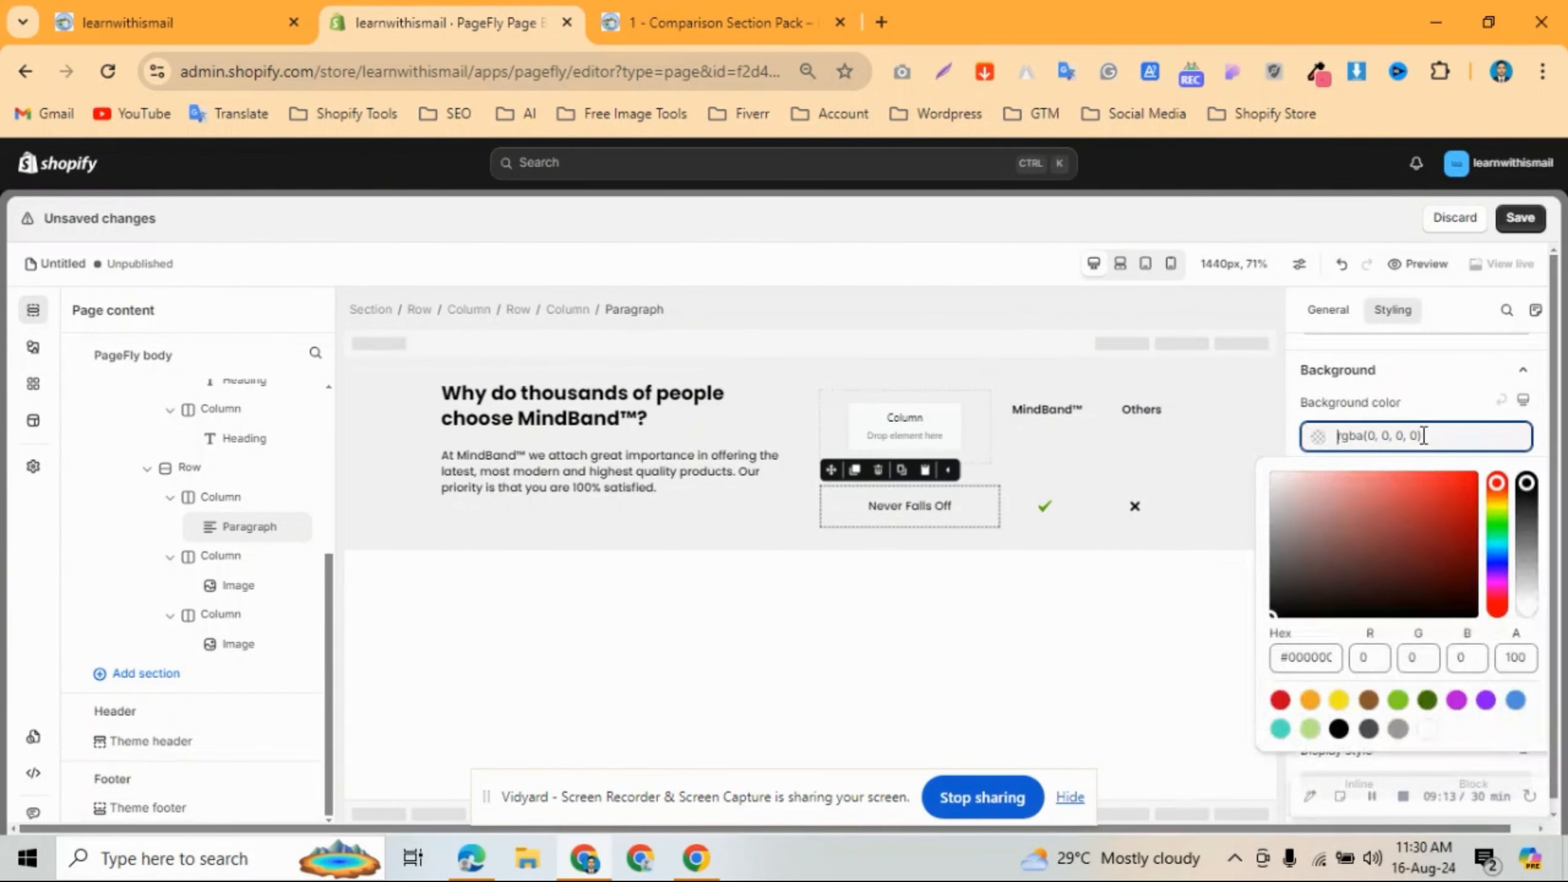
key("ctrl+v")
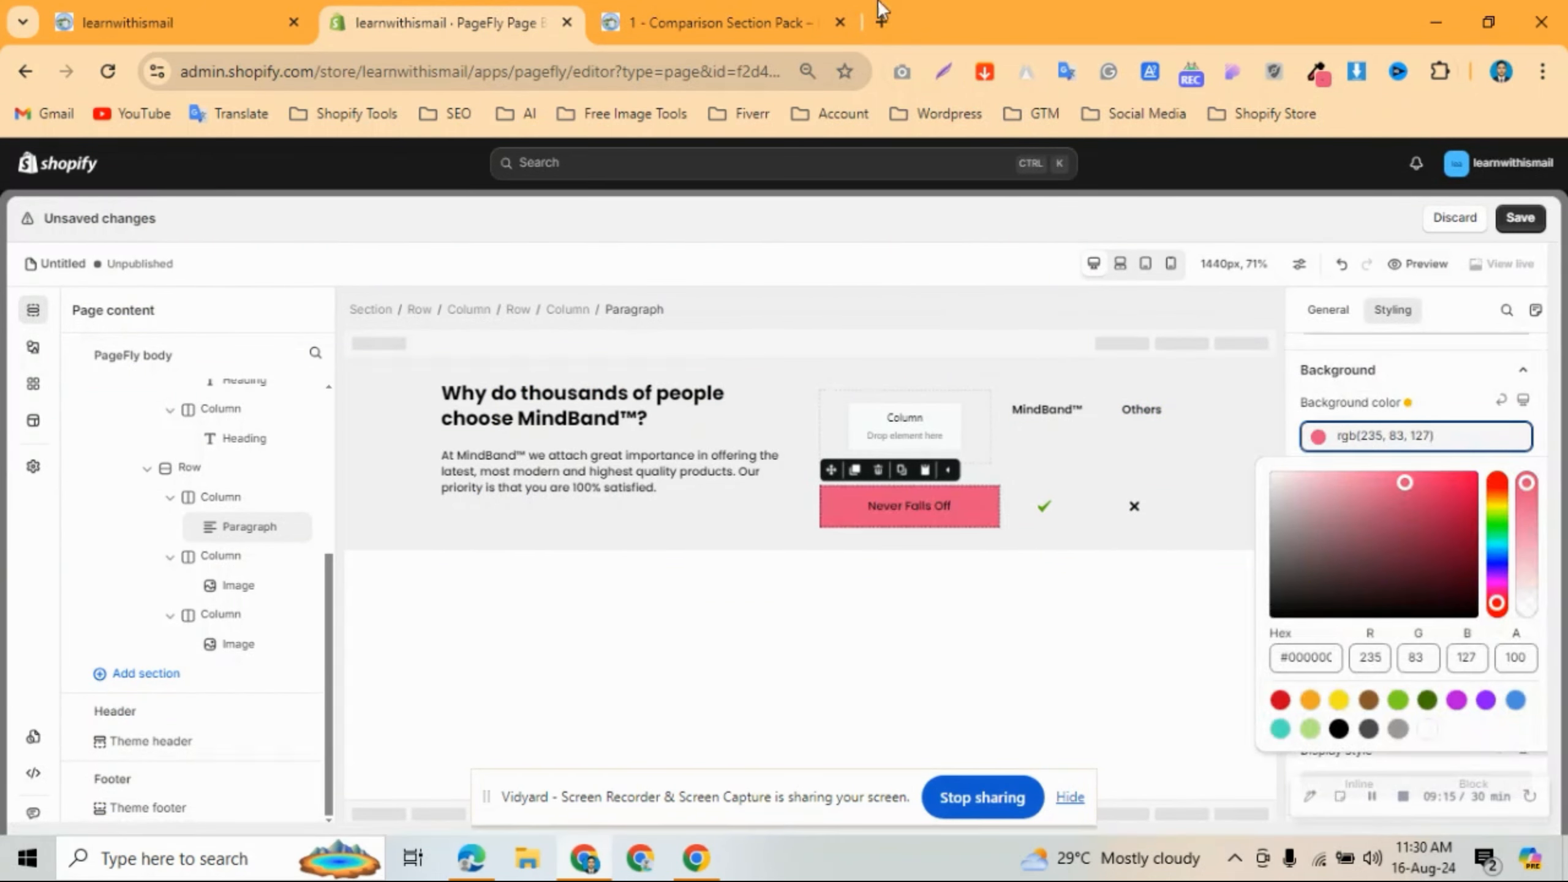
Inspect the font of the reference page's Never Falls Off label and set the paragraph's content colour to #fff.
left_click(782, 7)
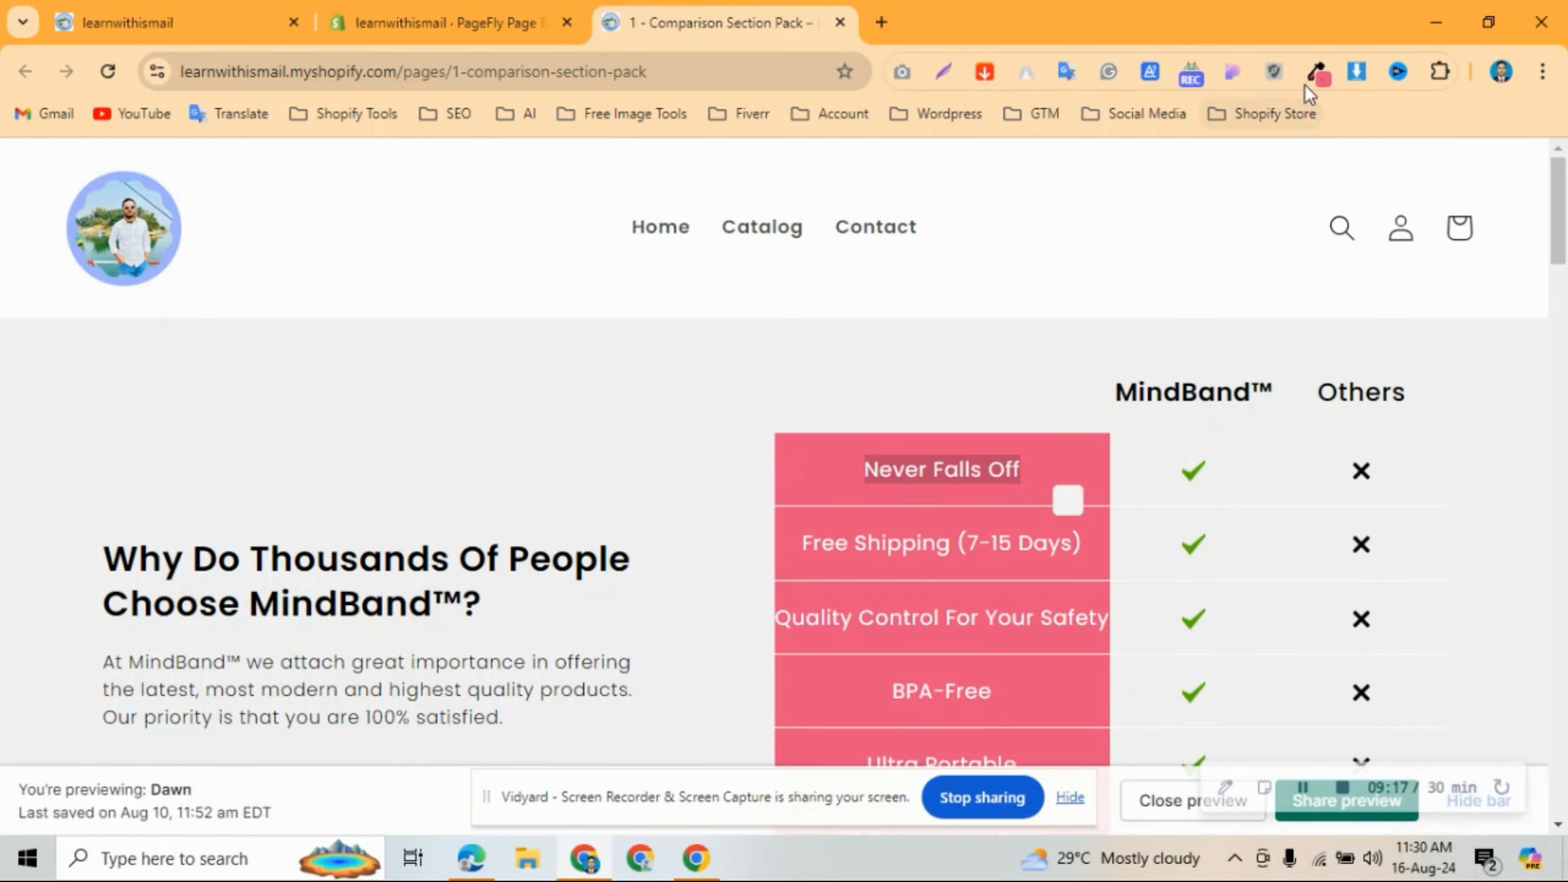
left_click(1151, 73)
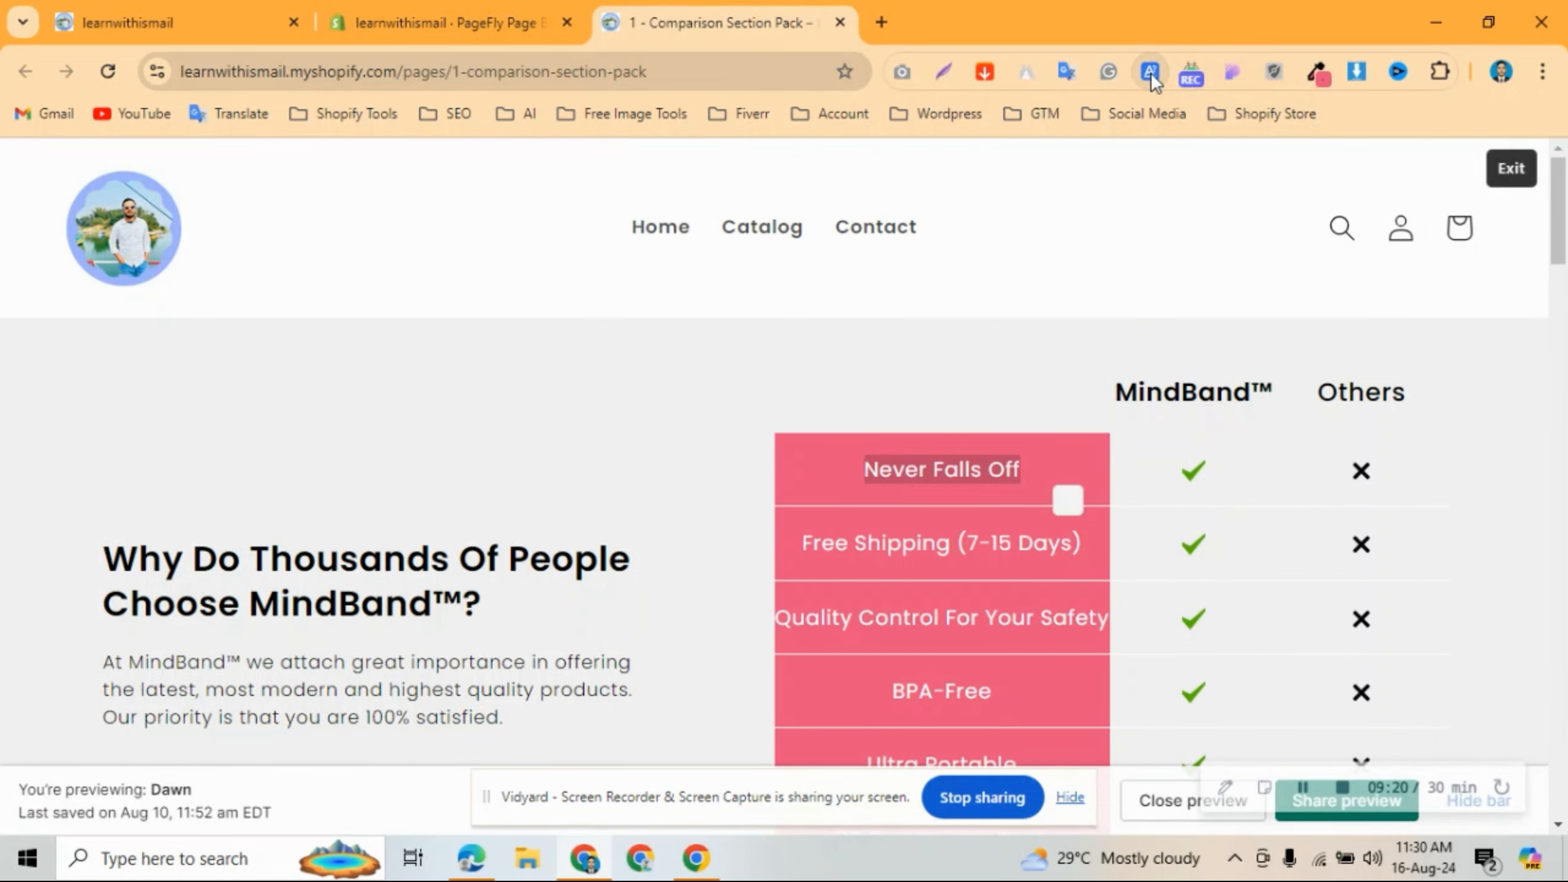
left_click(926, 472)
left_click(566, 5)
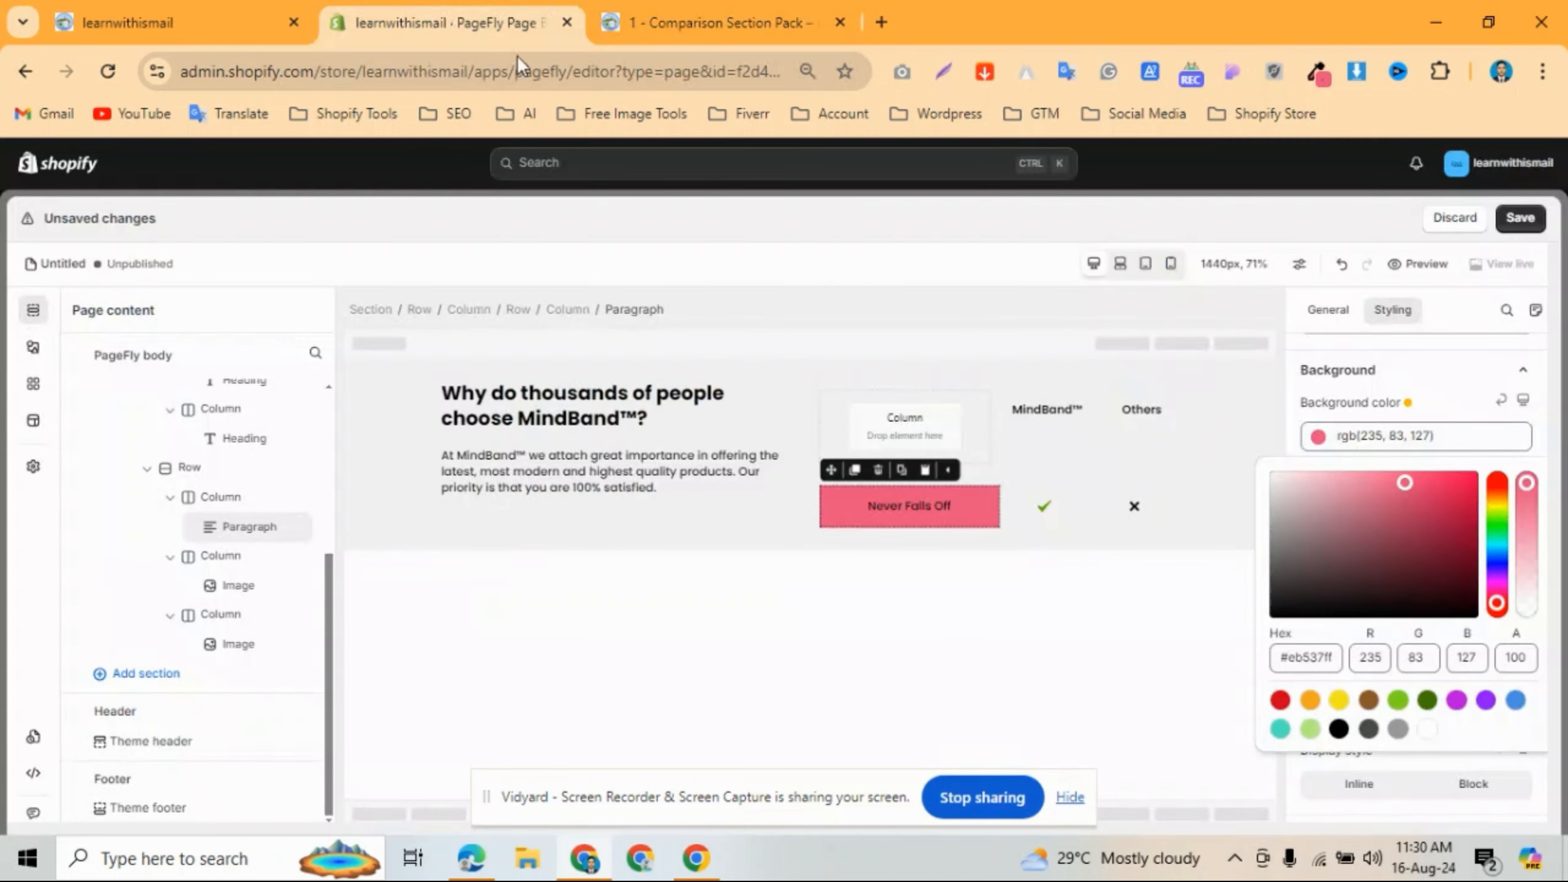
scroll(1402, 401, "up", 10)
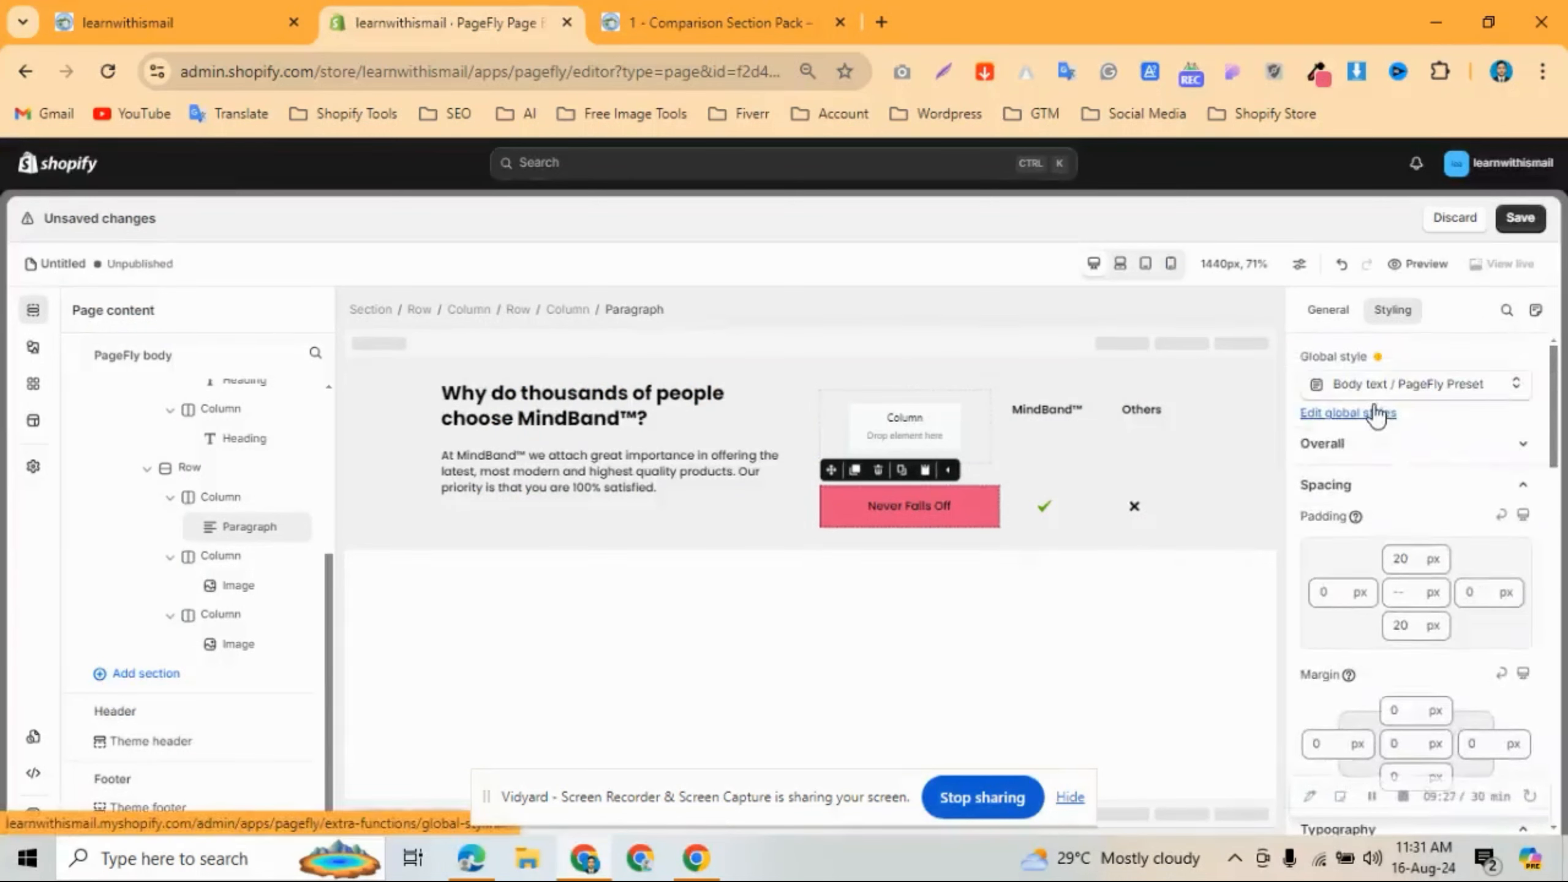
scroll(1376, 435, "down", 5)
scroll(1374, 481, "up", 5)
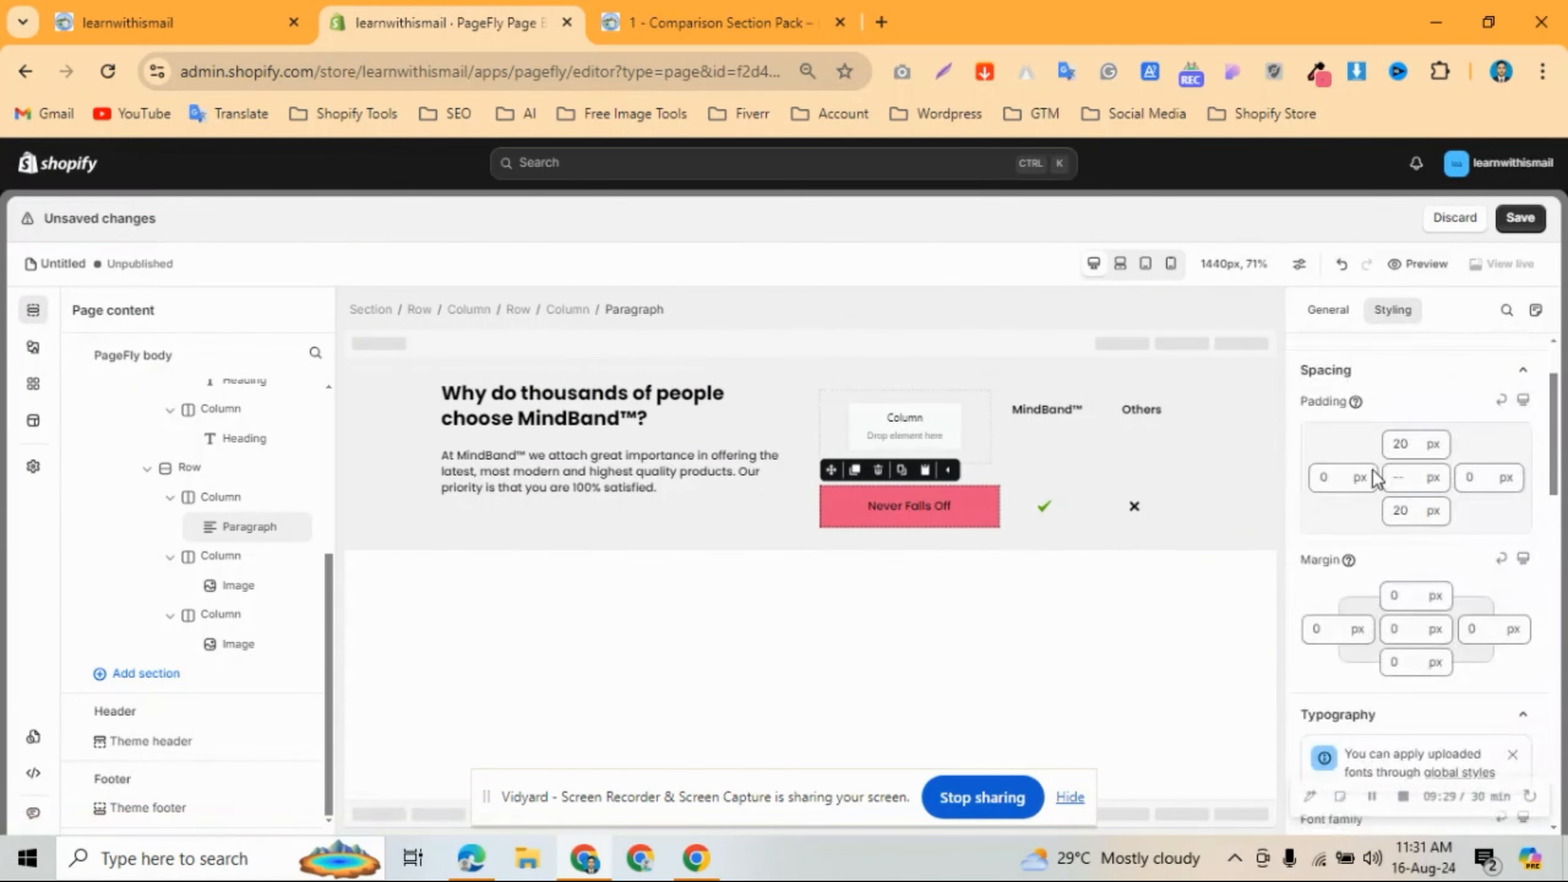
left_click(1399, 467)
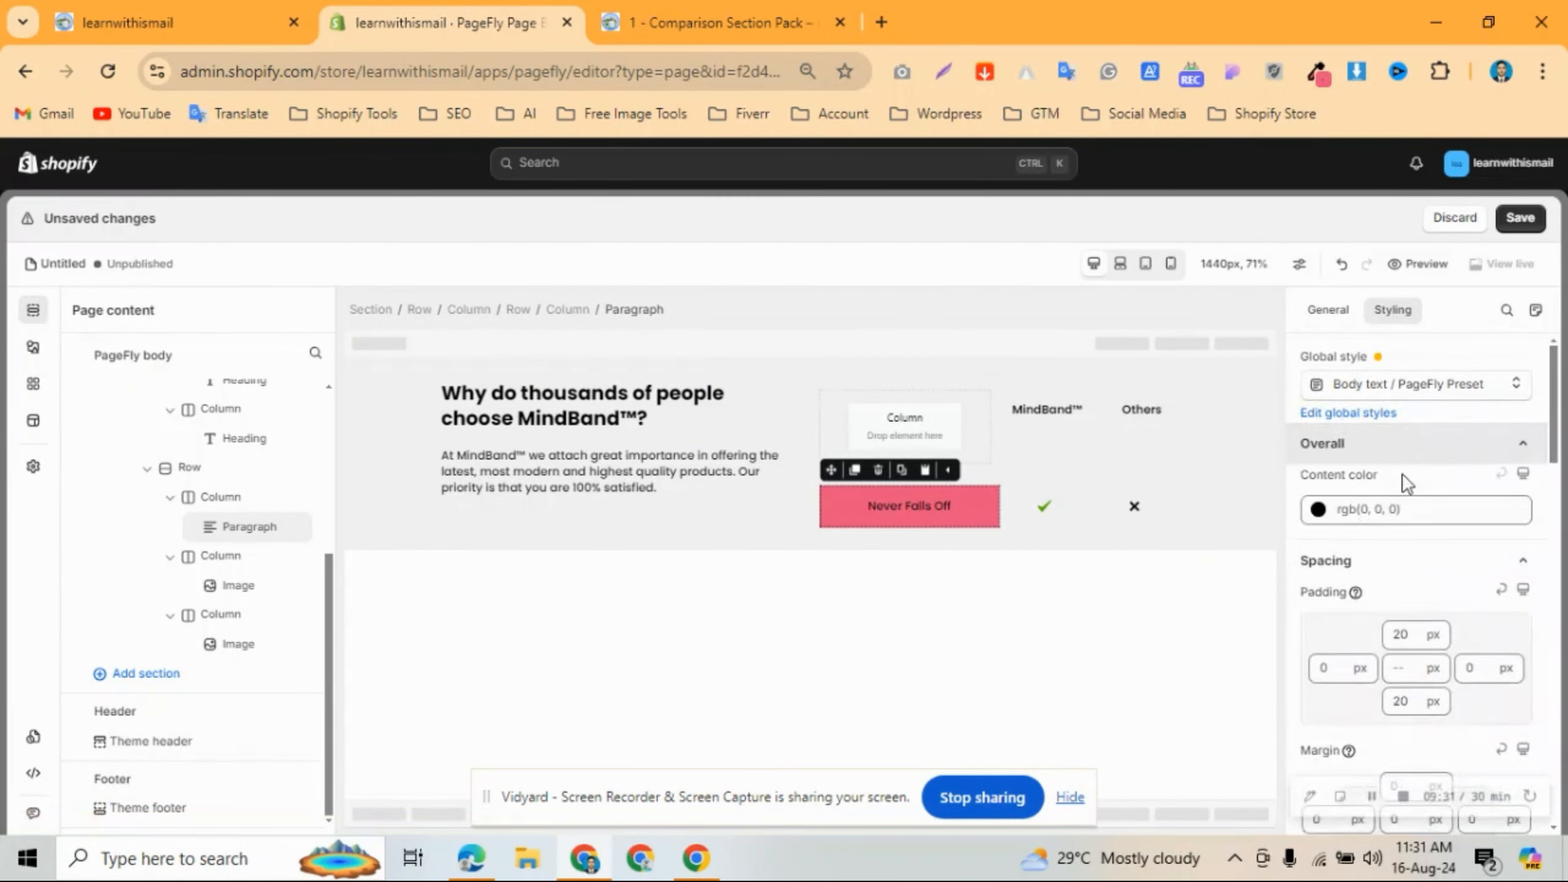
left_click(1409, 507)
type("#")
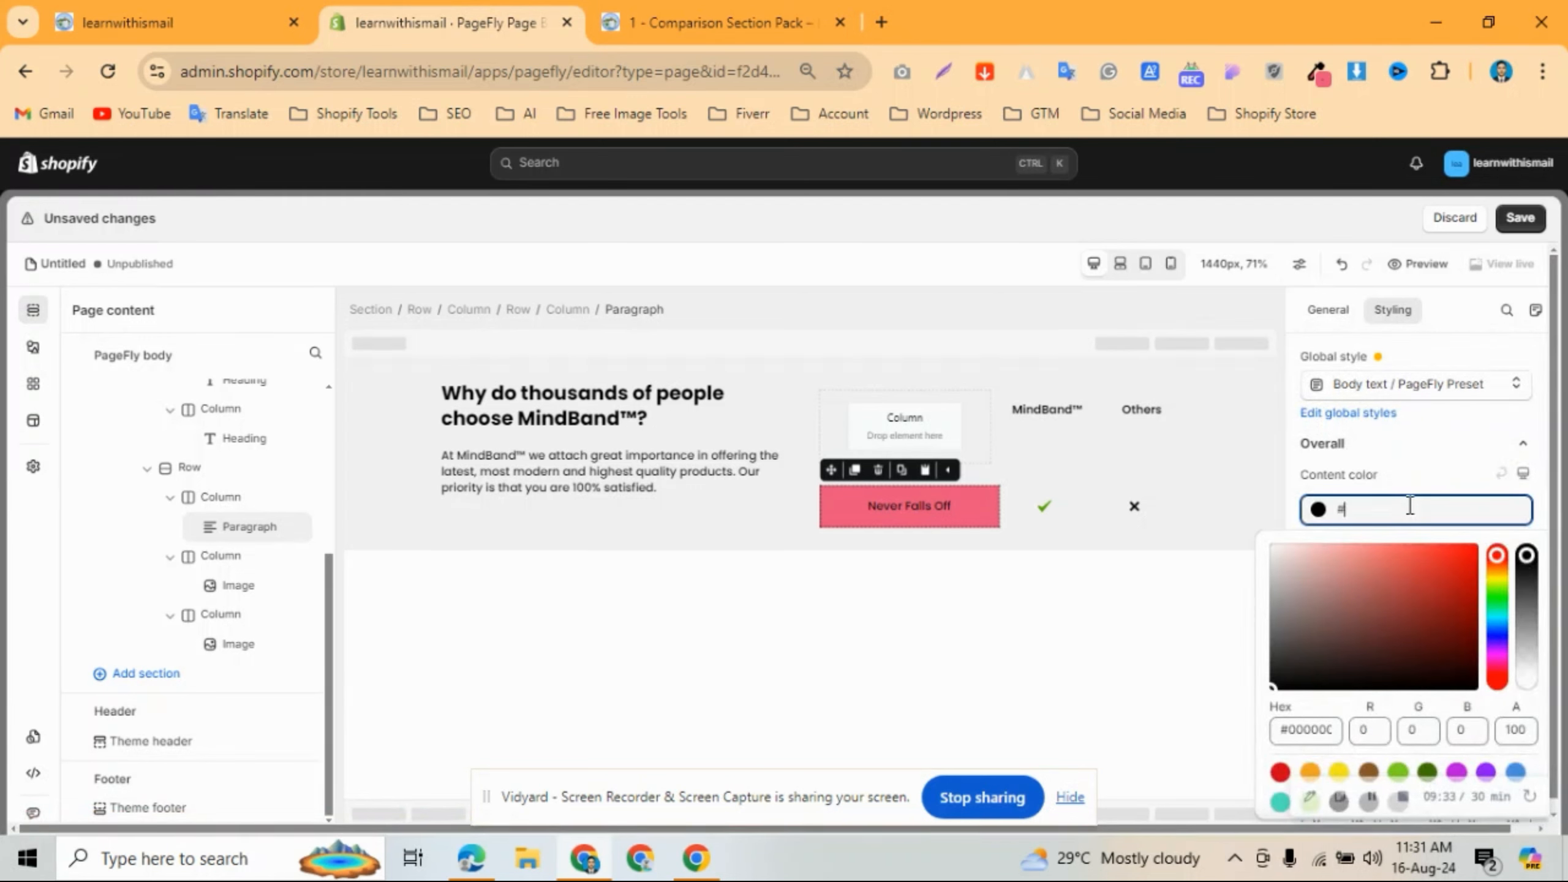
type("fff")
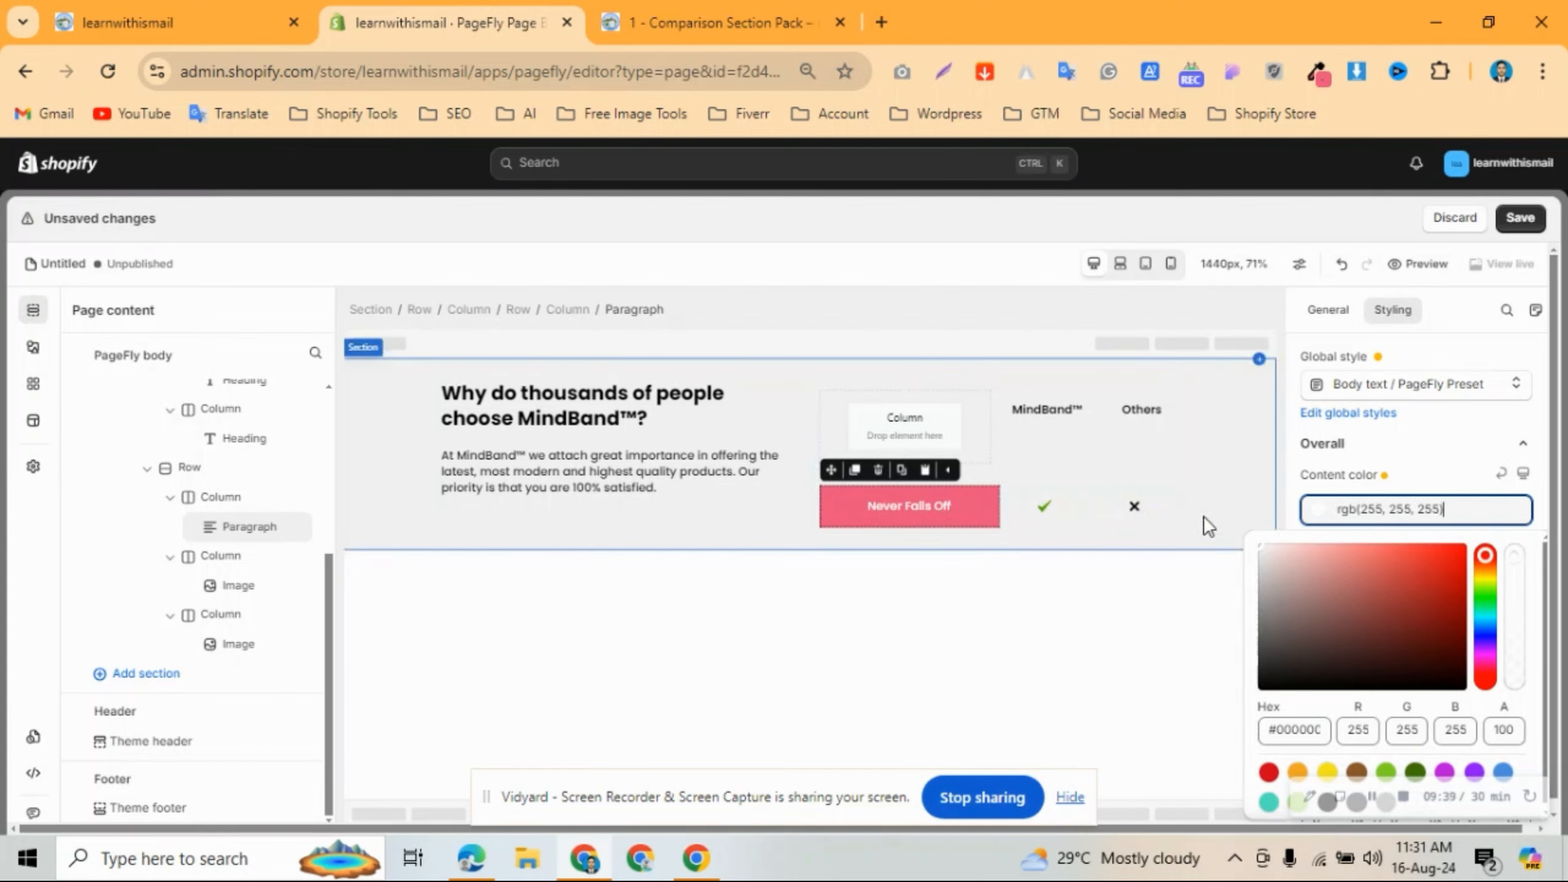
Apply a solid border style to the Never Falls Off row.
left_click(1140, 516)
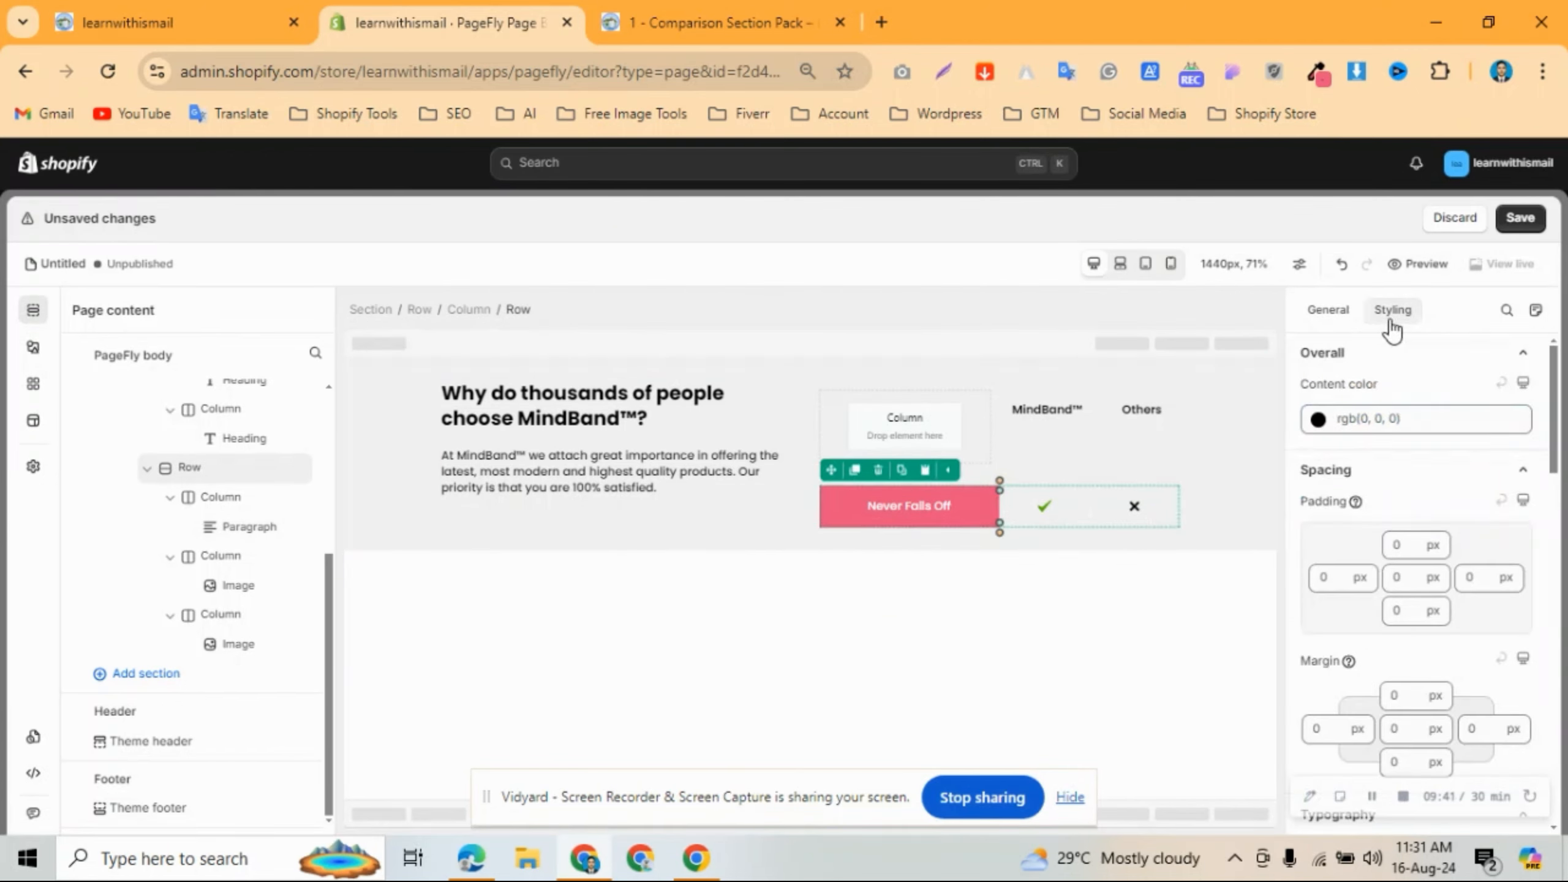
scroll(1414, 412, "down", 5)
scroll(1413, 412, "down", 5)
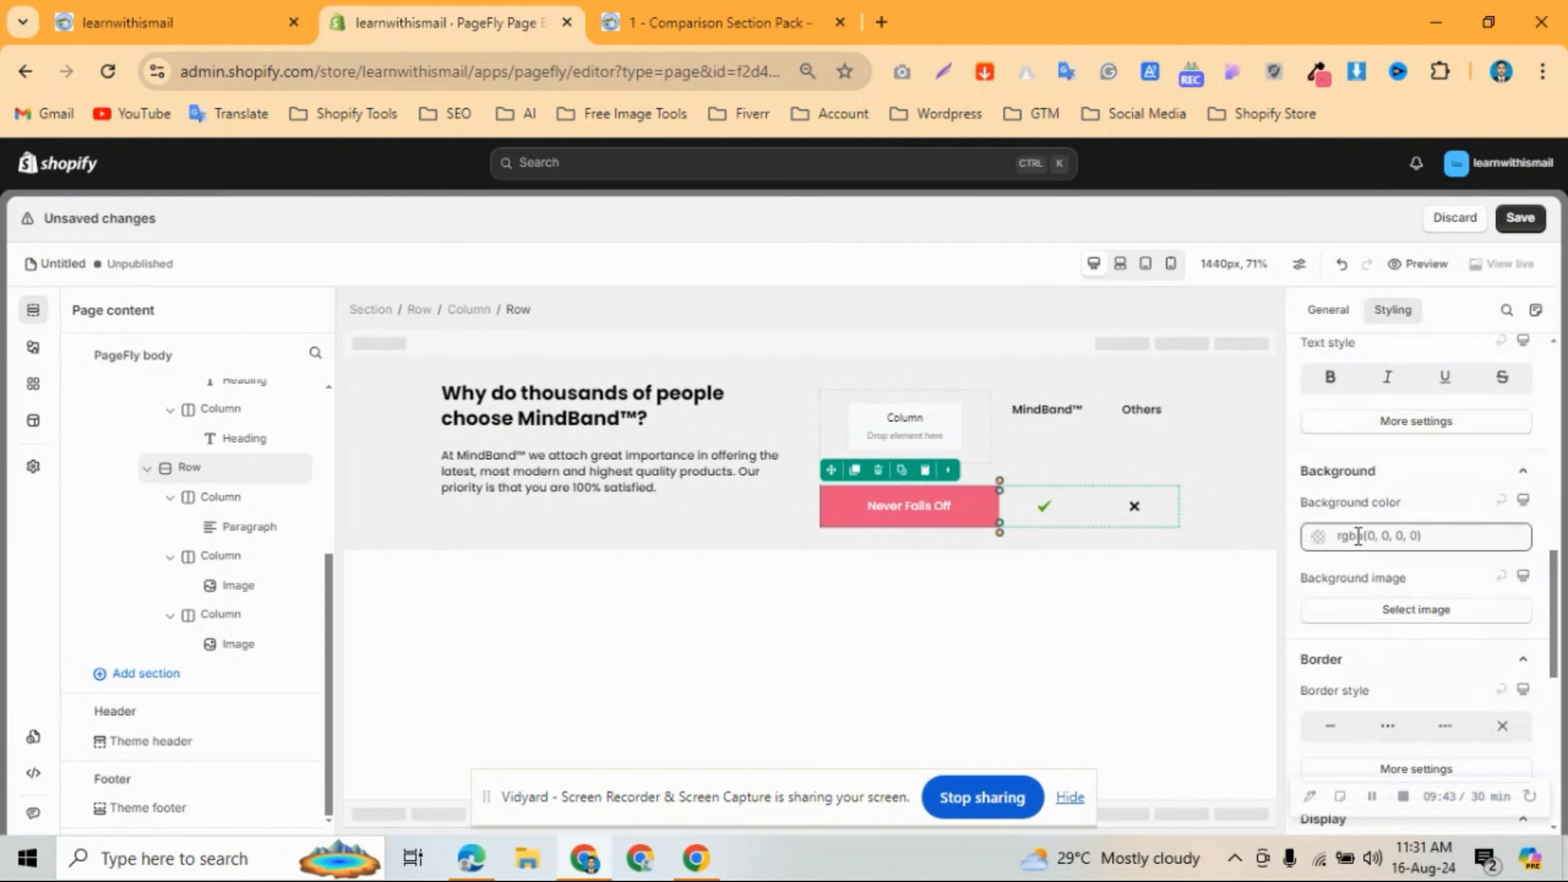
left_click(1332, 728)
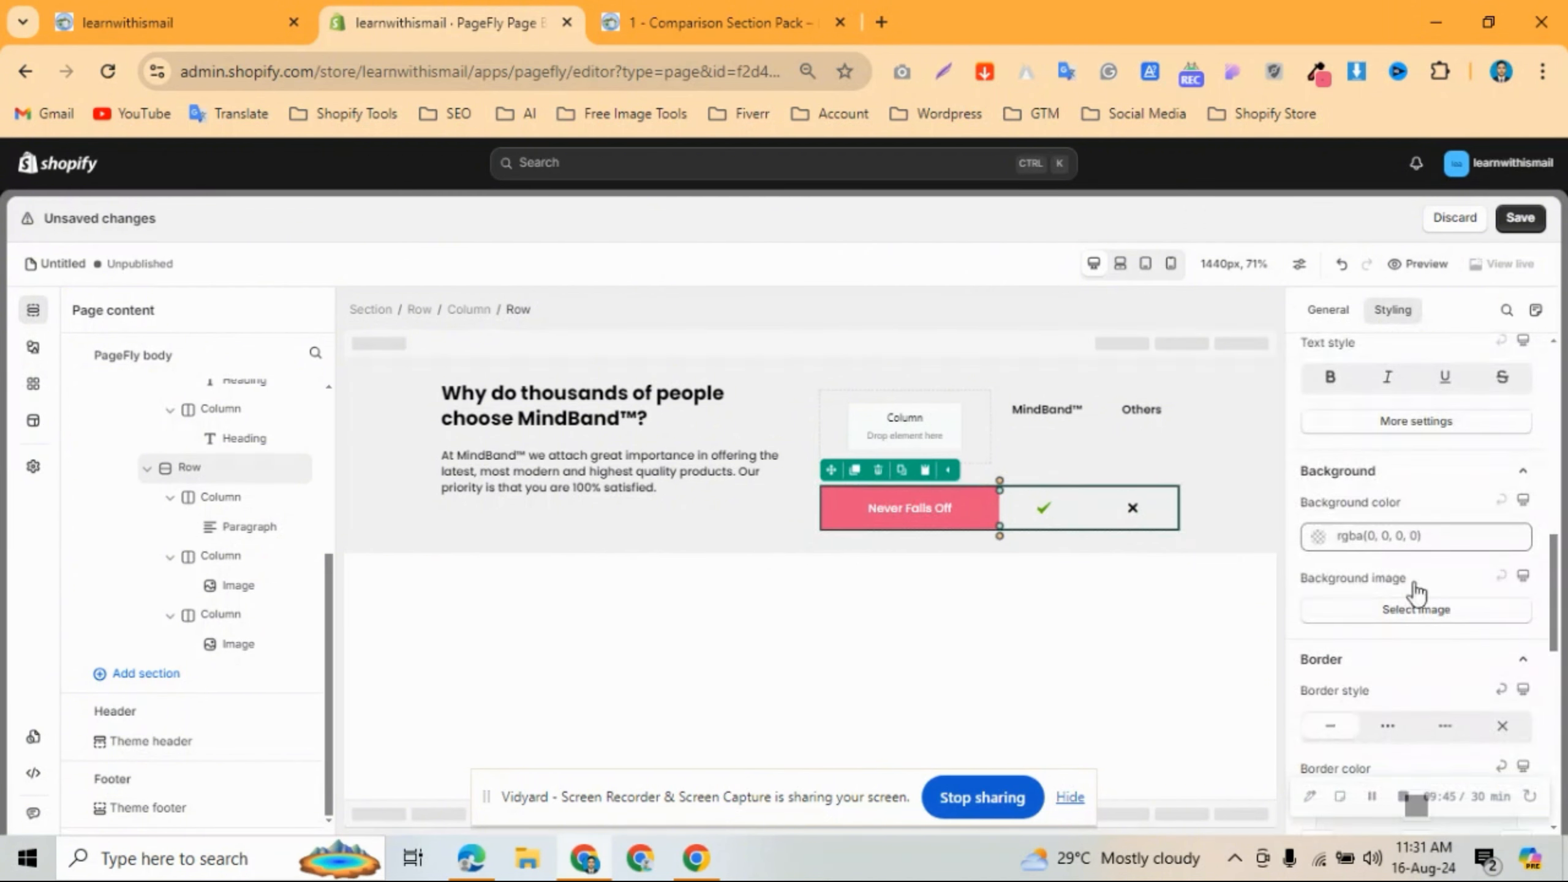
Set the row's border width to 0 px on all sides, with only the bottom border at 1 px.
scroll(1412, 593, "down", 3)
left_click(1417, 702)
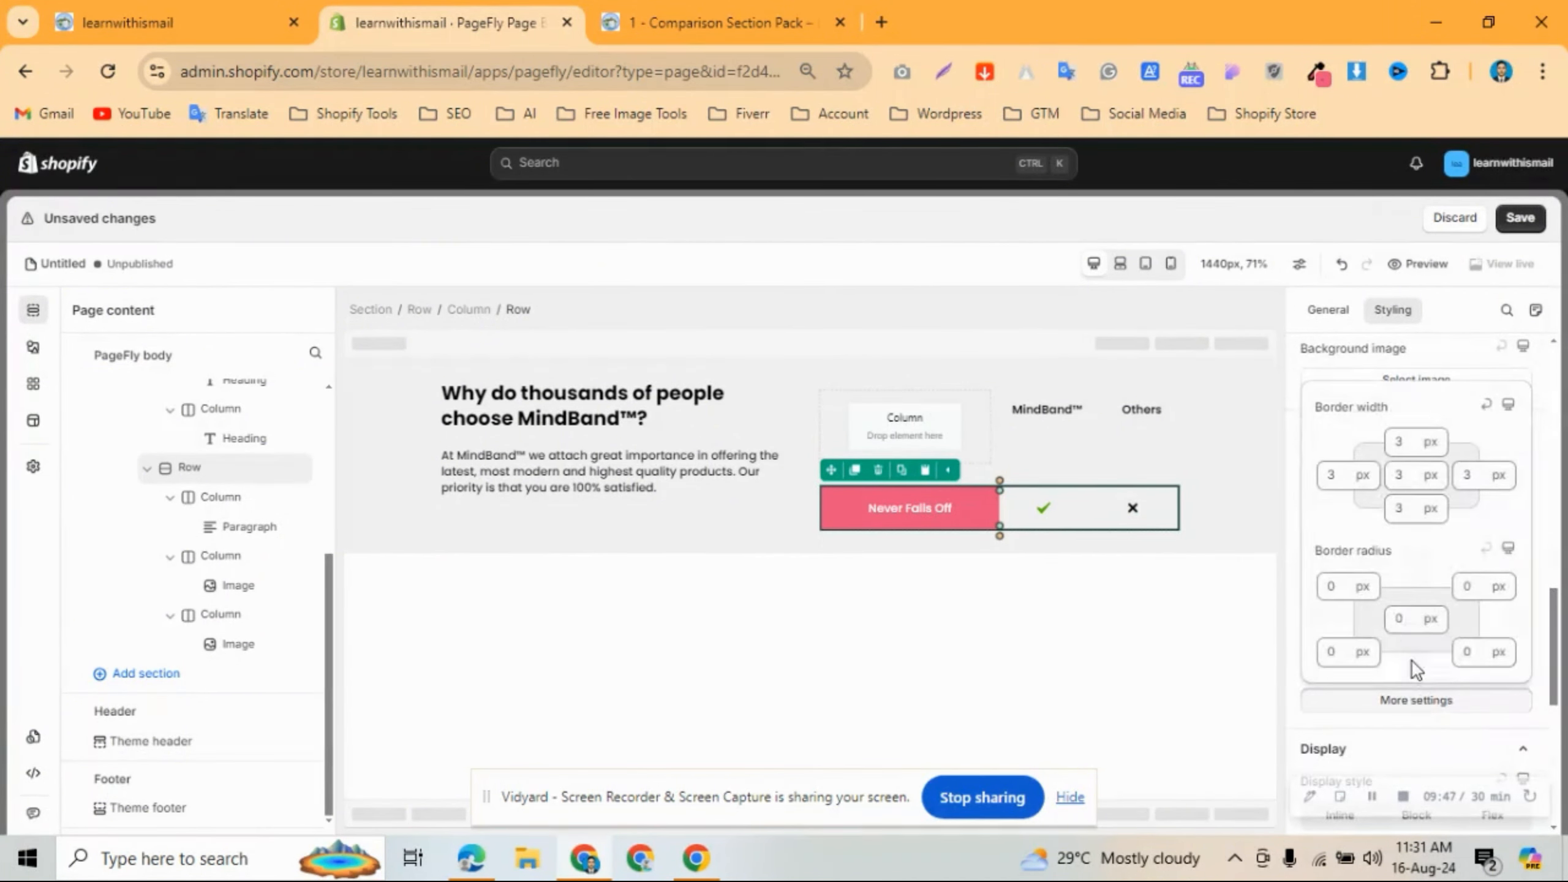
left_click(1403, 479)
key("BackSpace")
type("4")
key("BackSpace")
type("0")
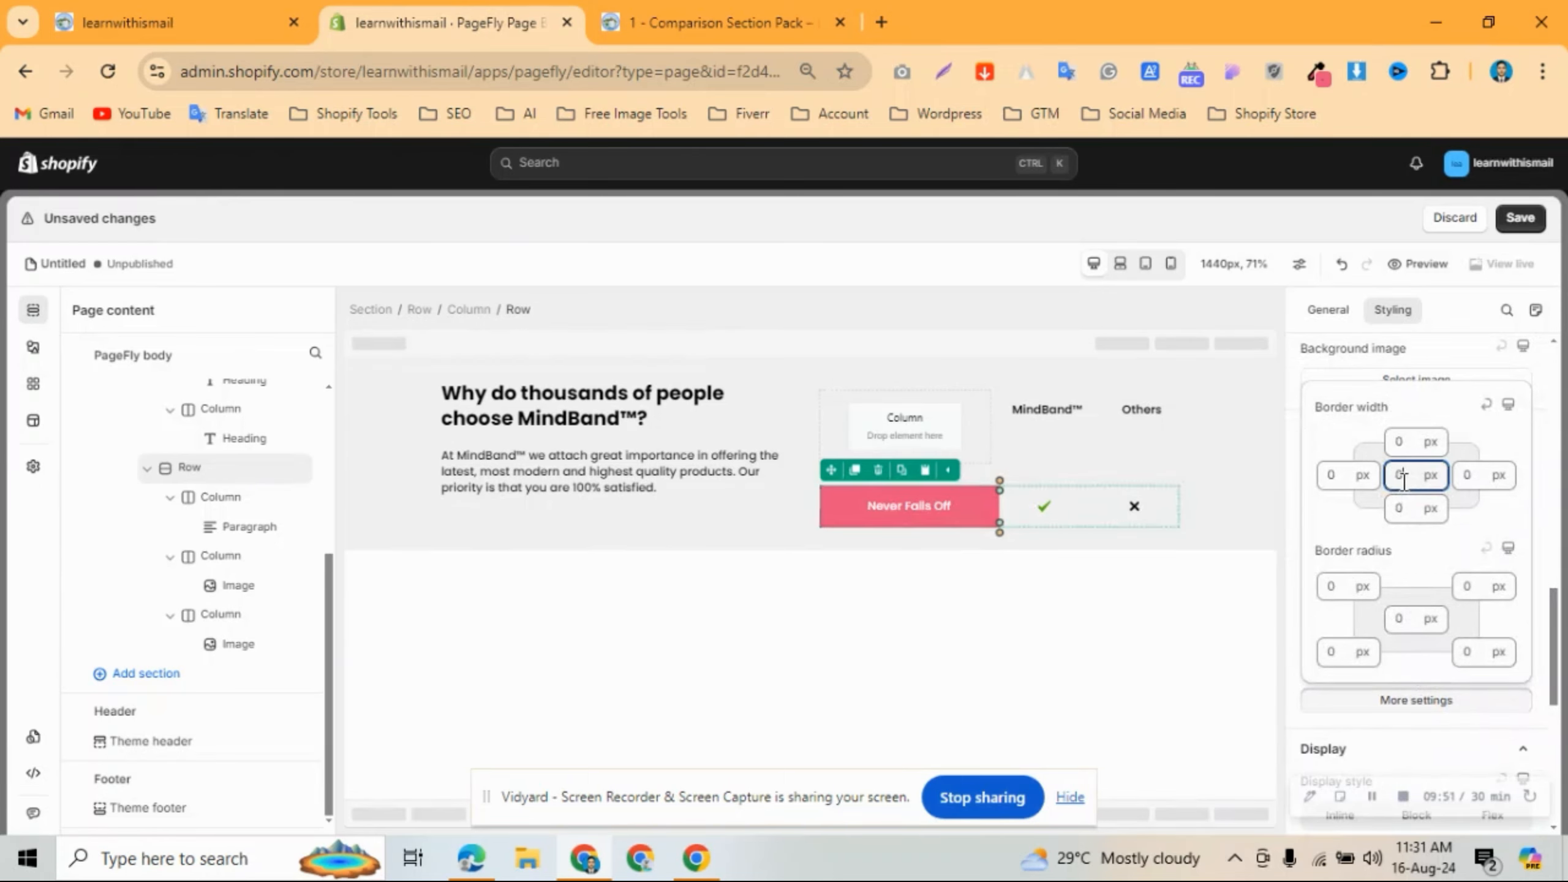
left_click(1405, 510)
key("BackSpace")
type("1")
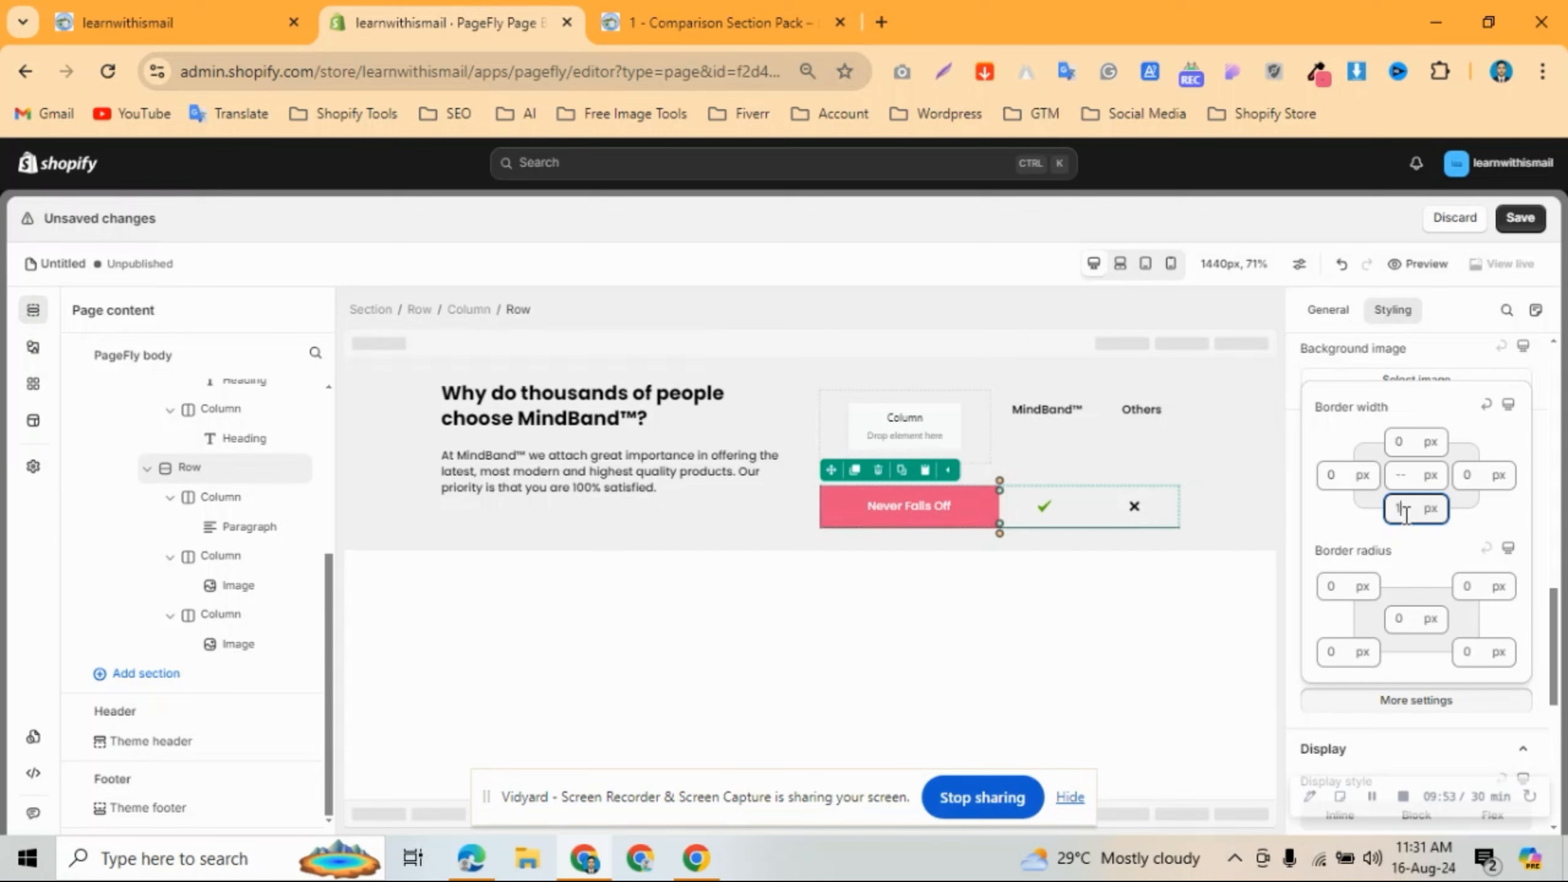
Change the row's bottom border colour to white.
left_click(1416, 658)
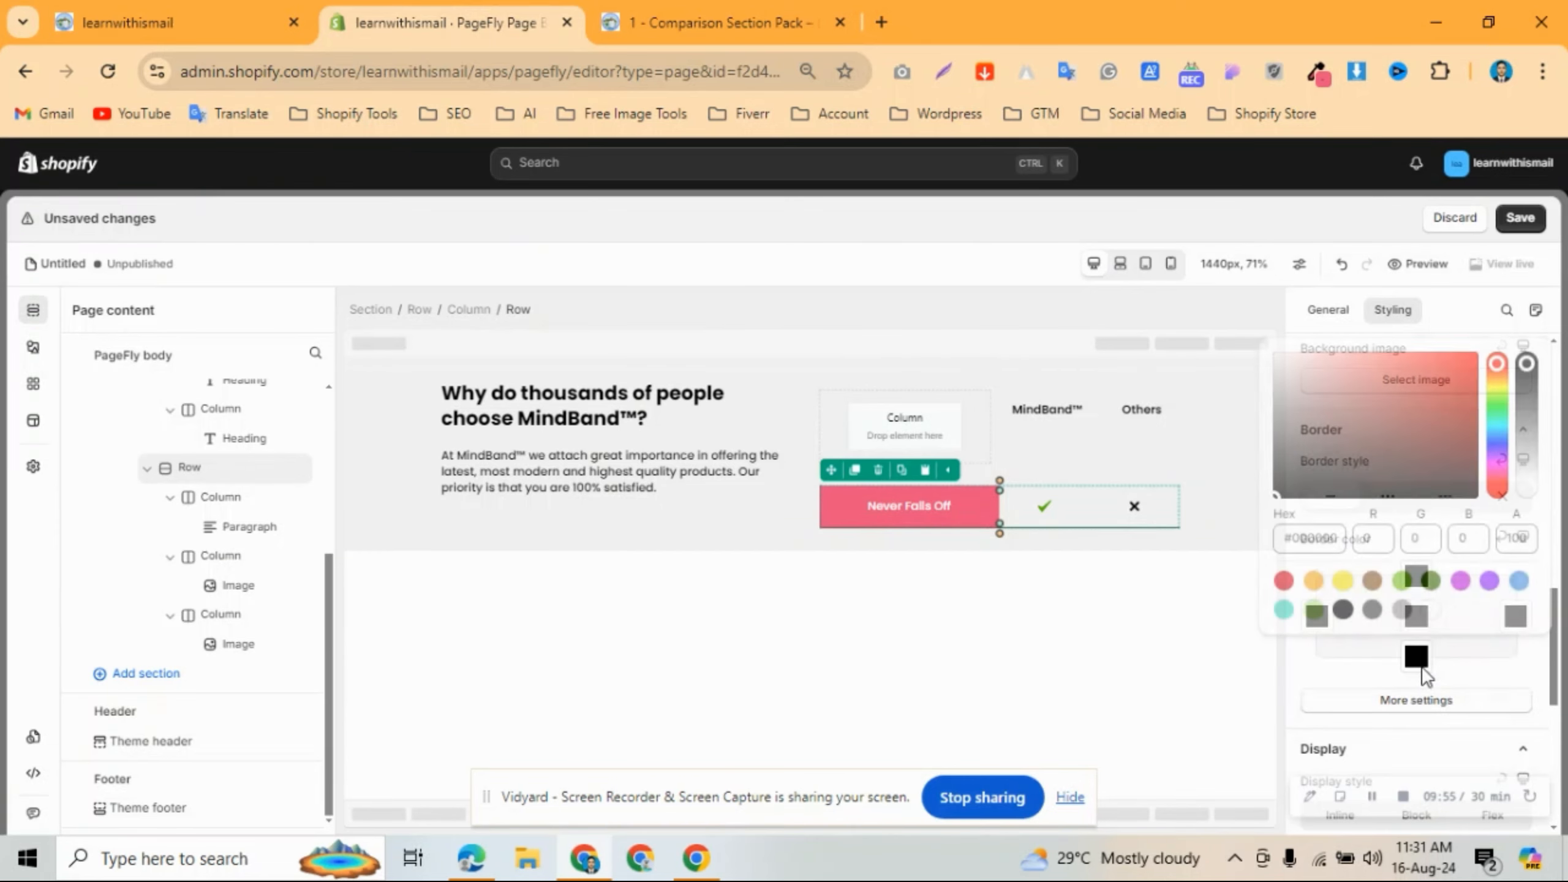
left_click(1321, 535)
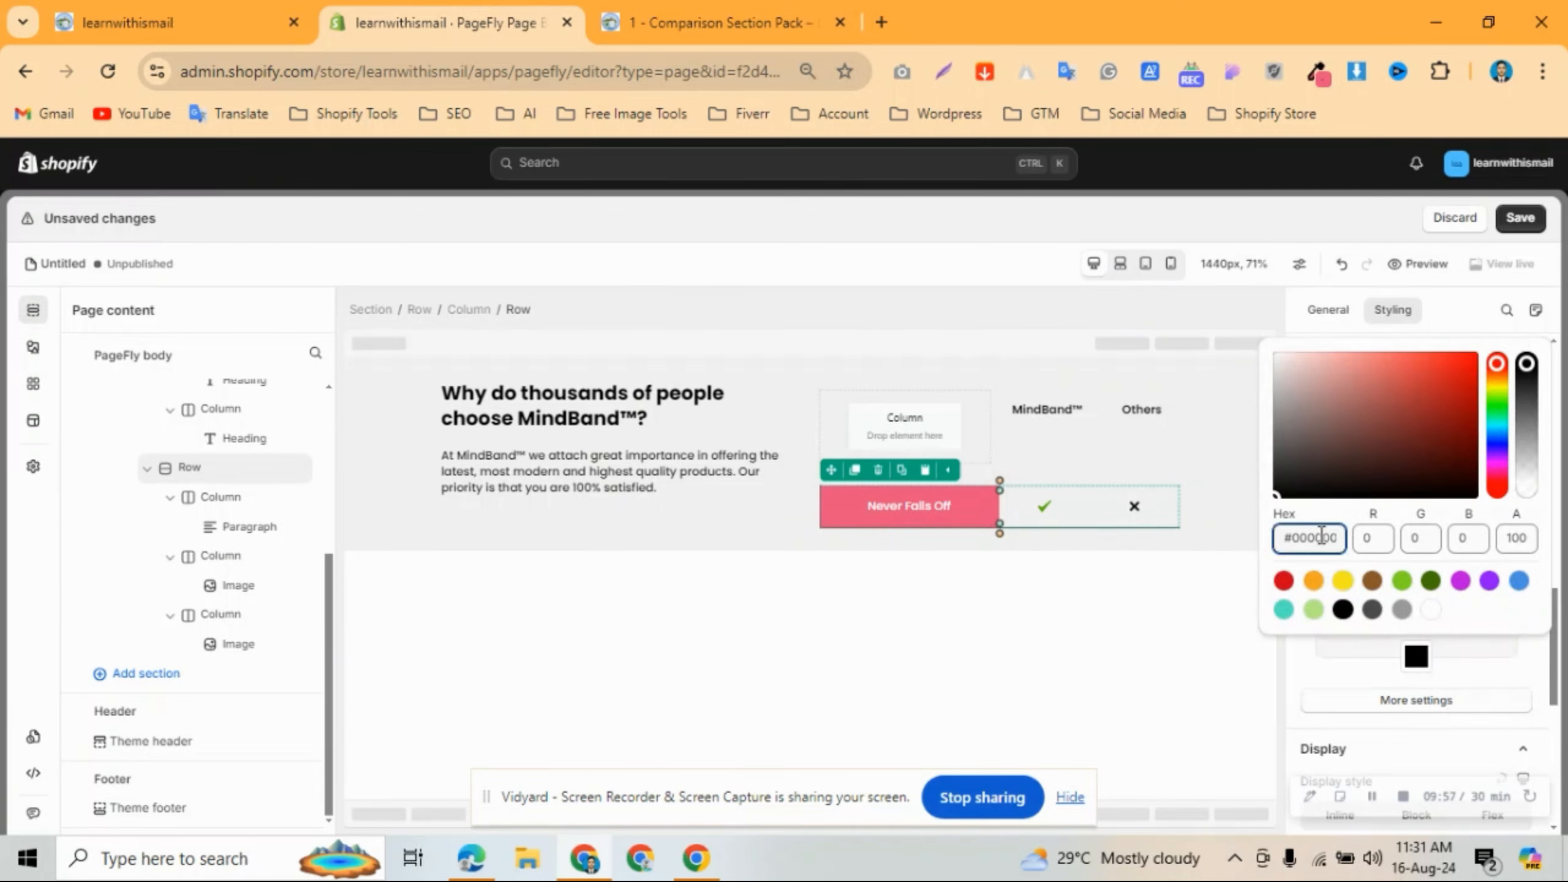
double_click(1291, 541)
type("#fffff")
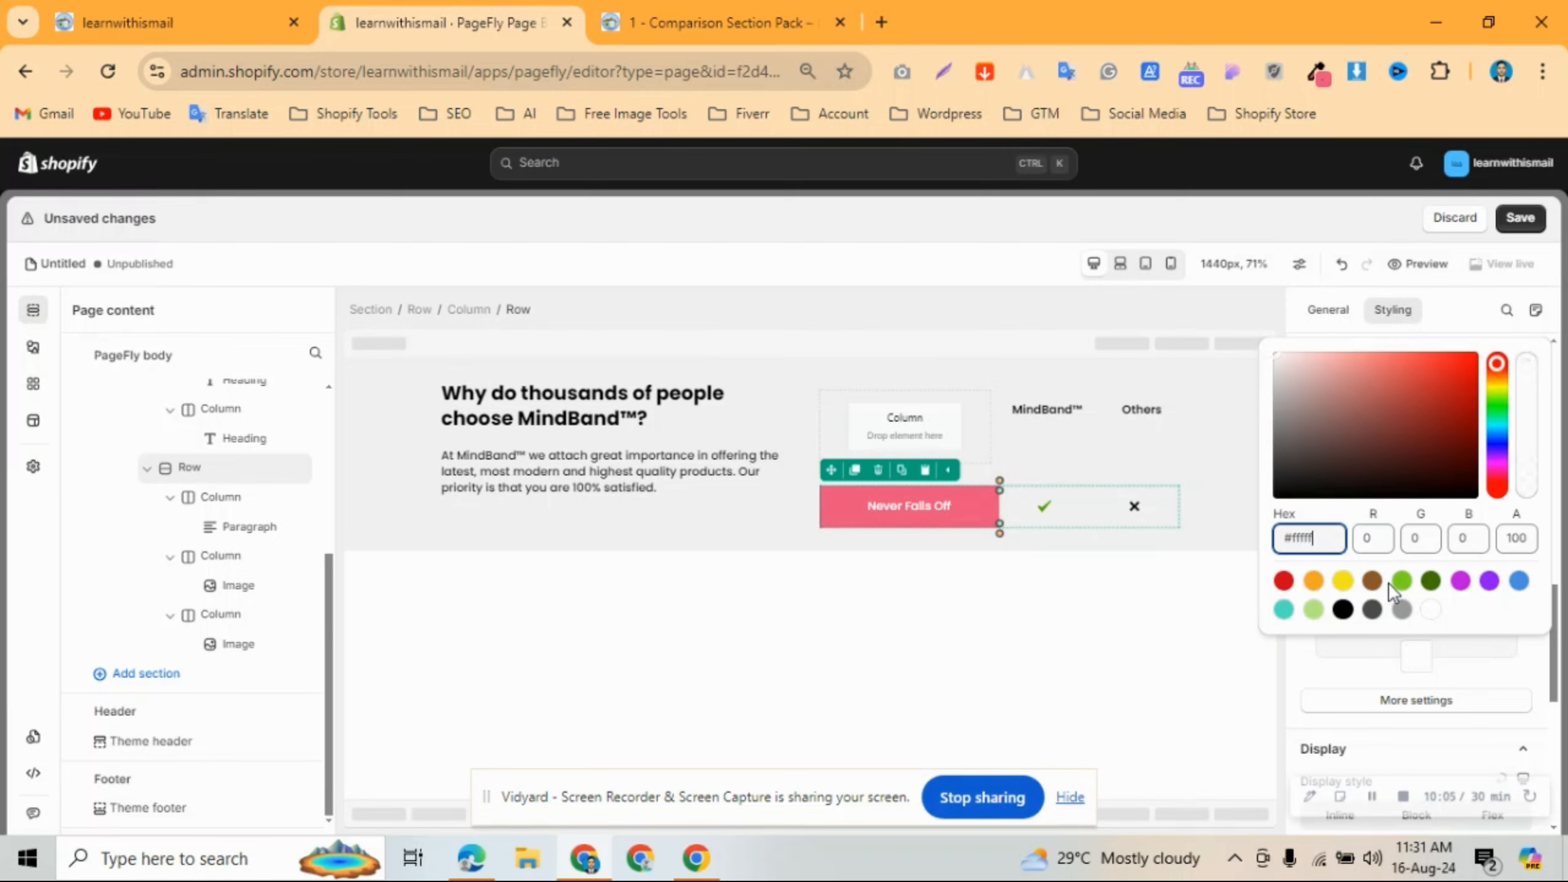
left_click(1000, 659)
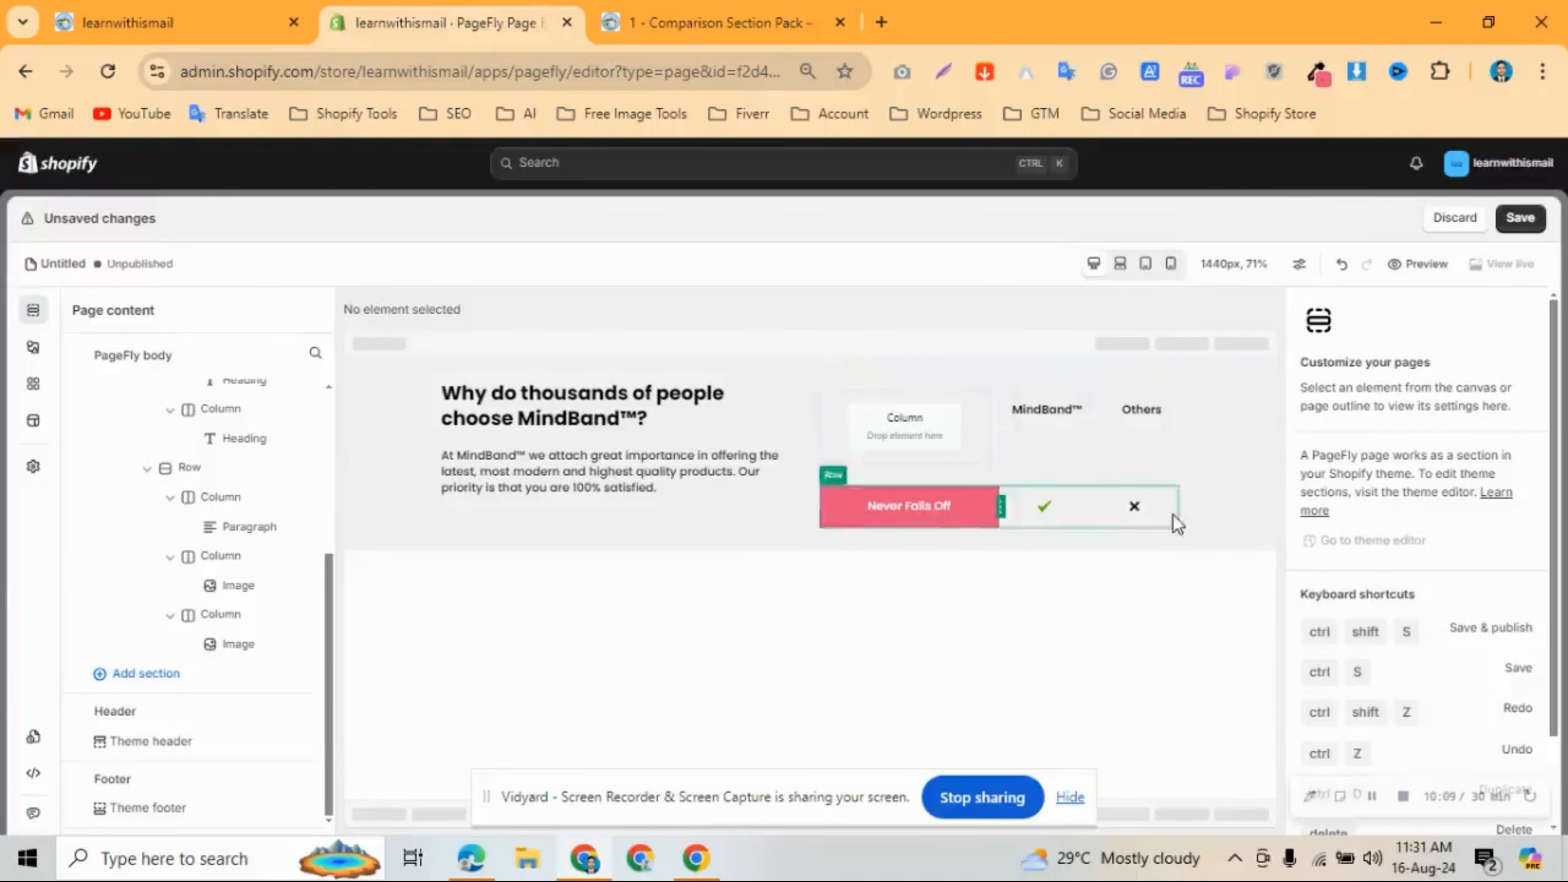
Close the font inspector on the reference page and review the remaining feature rows of its comparison table.
left_click(1037, 517)
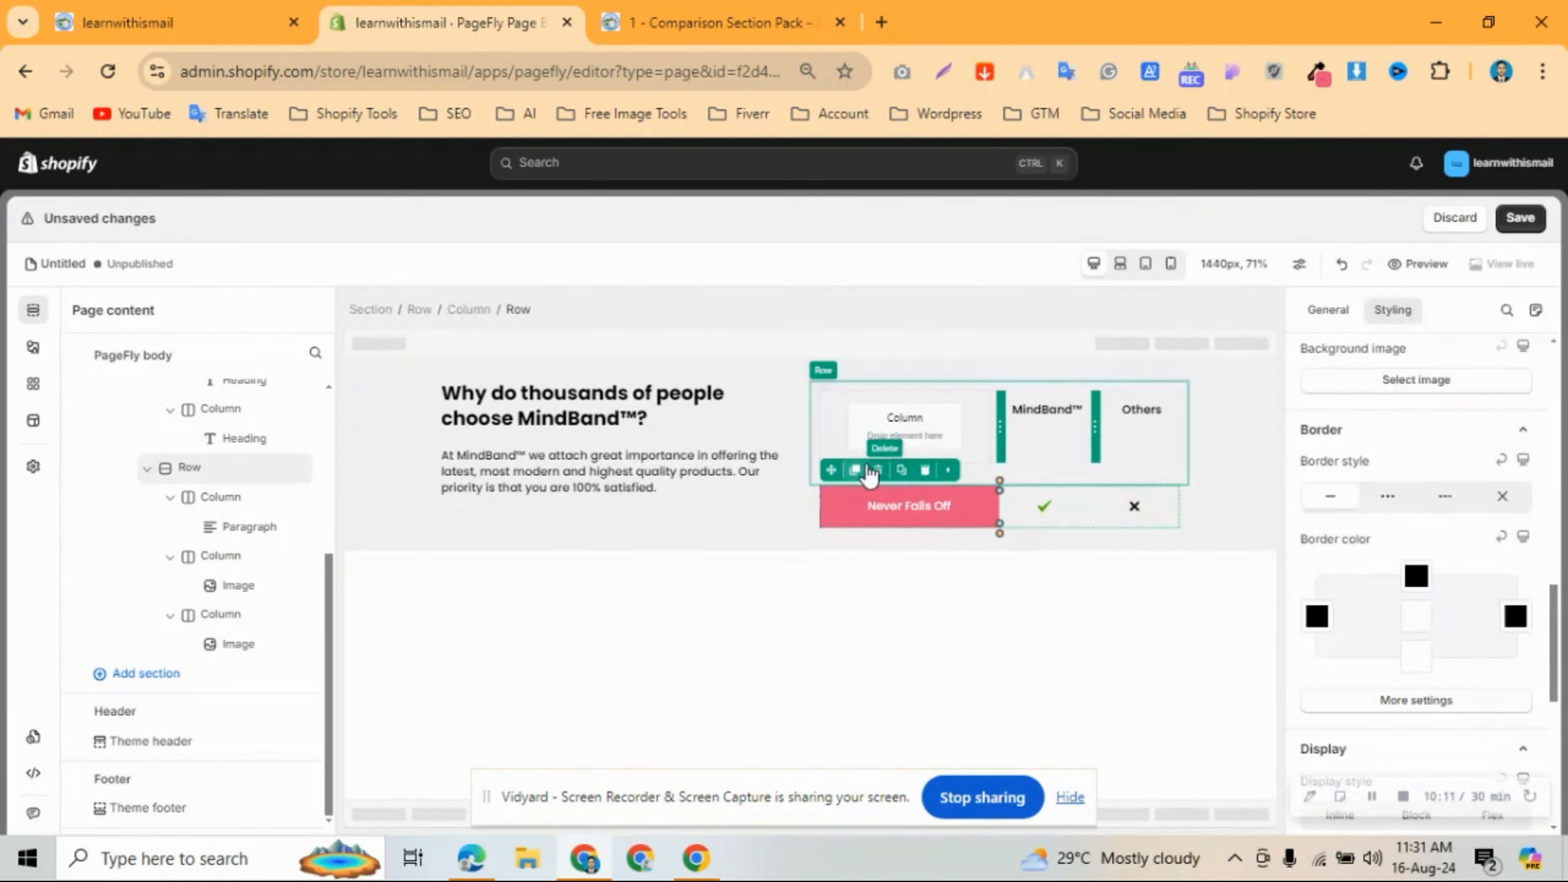
left_click(694, 10)
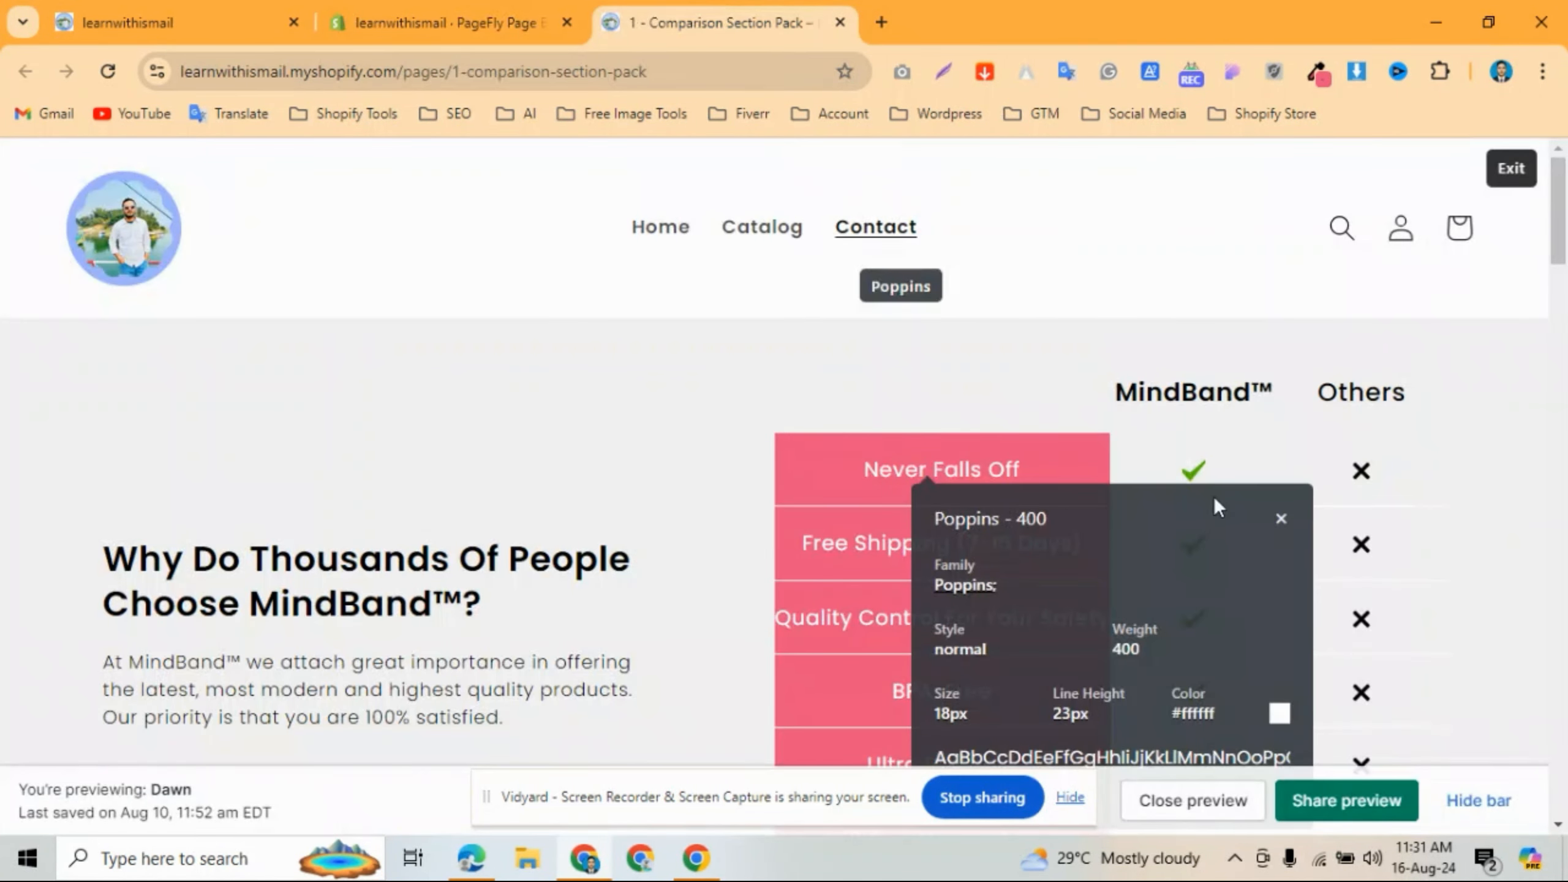
left_click(1509, 169)
scroll(989, 269, "down", 4)
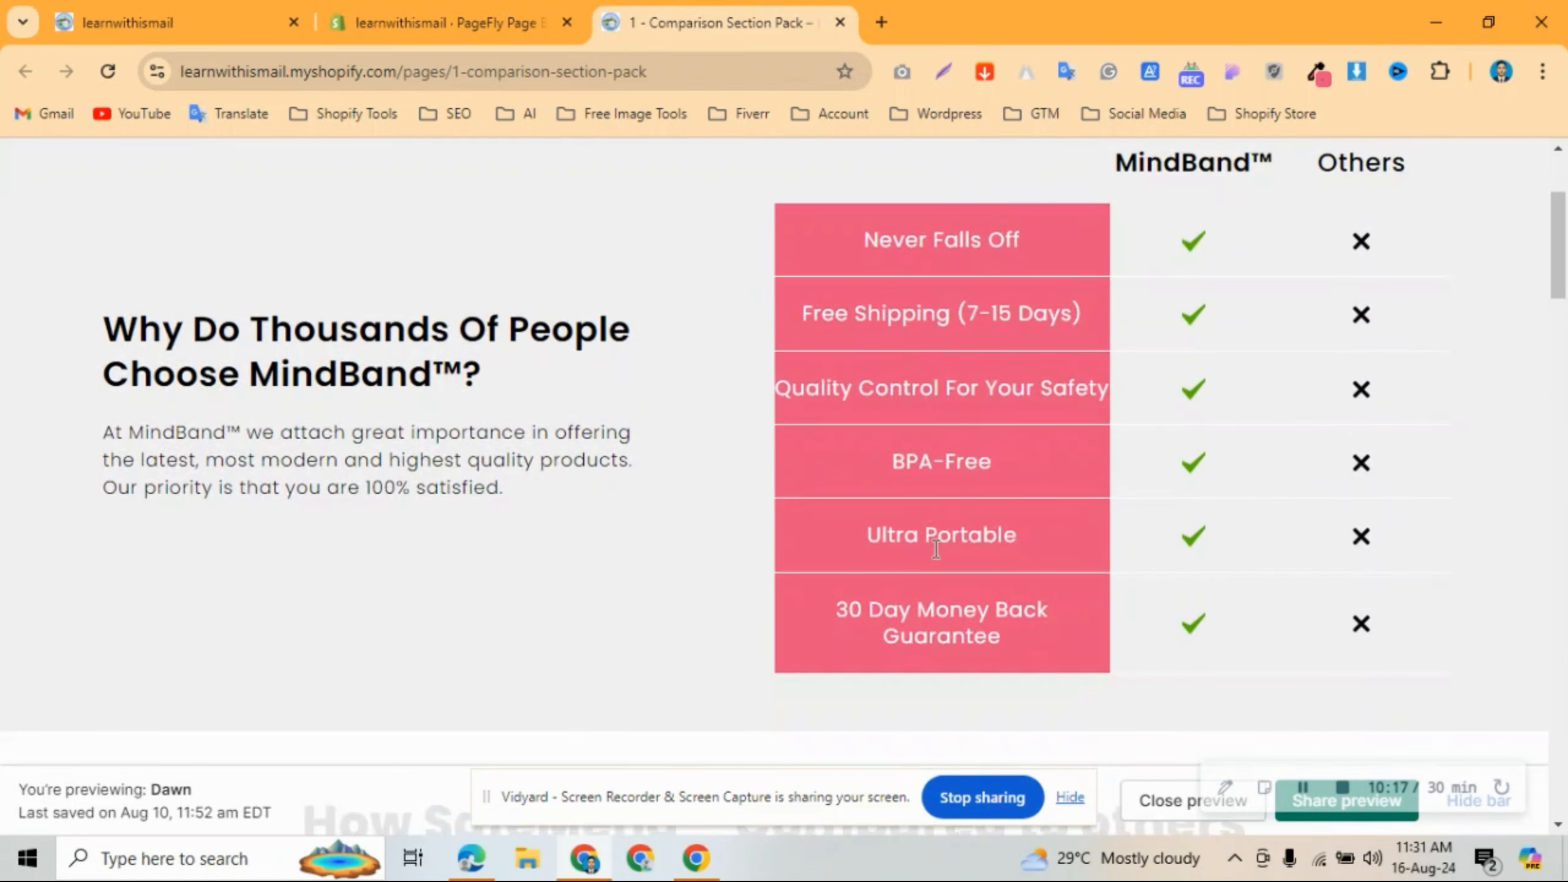
Return to the PageFly editor and inspect the comparison section in the mobile layout.
left_click(445, 22)
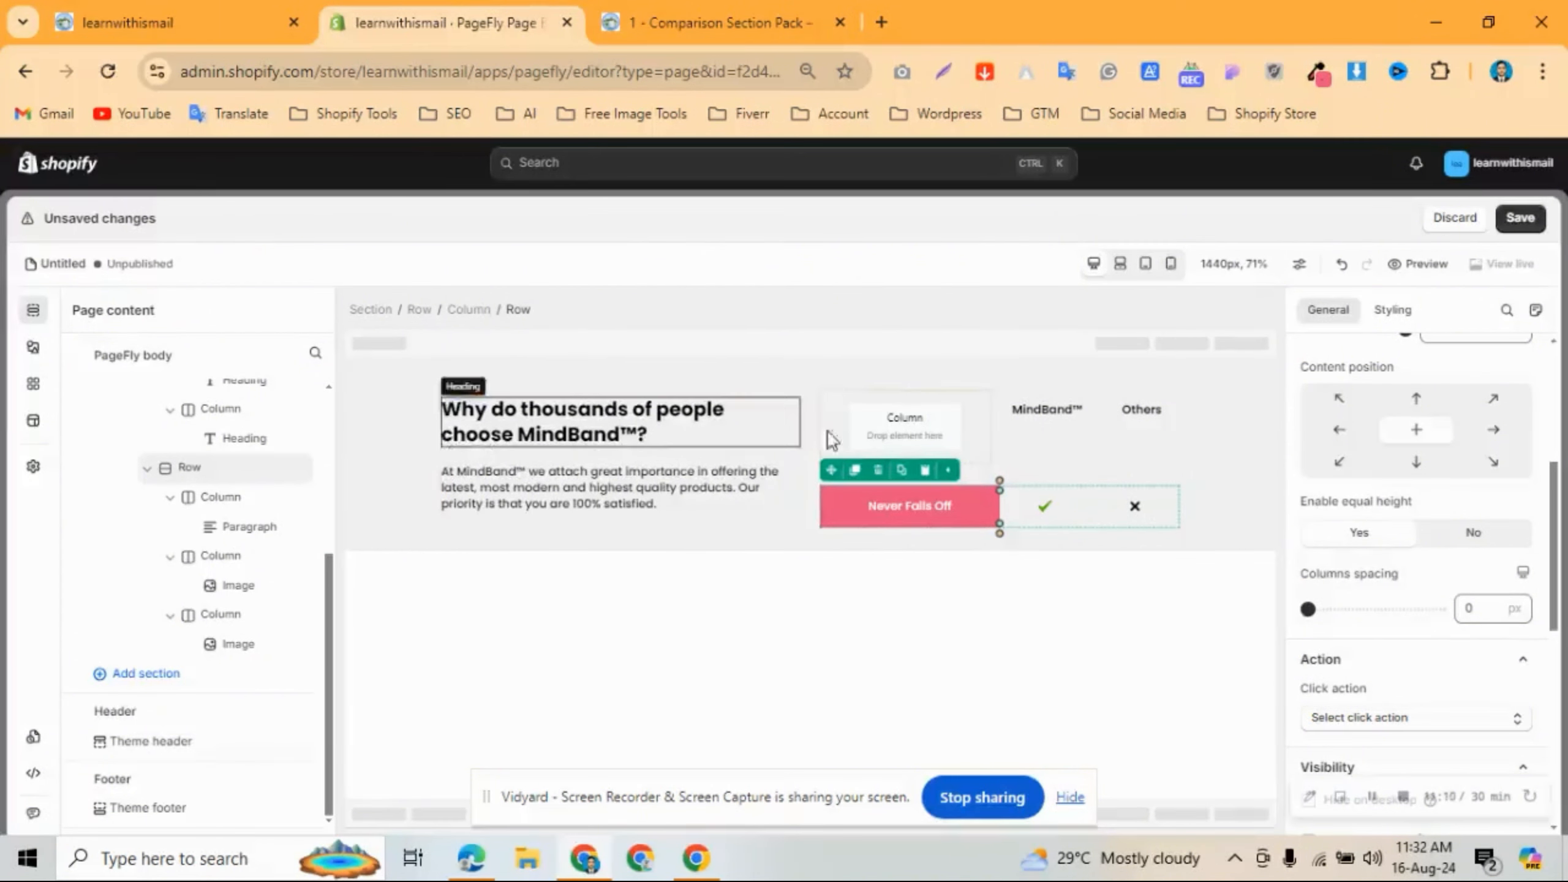
left_click(1170, 264)
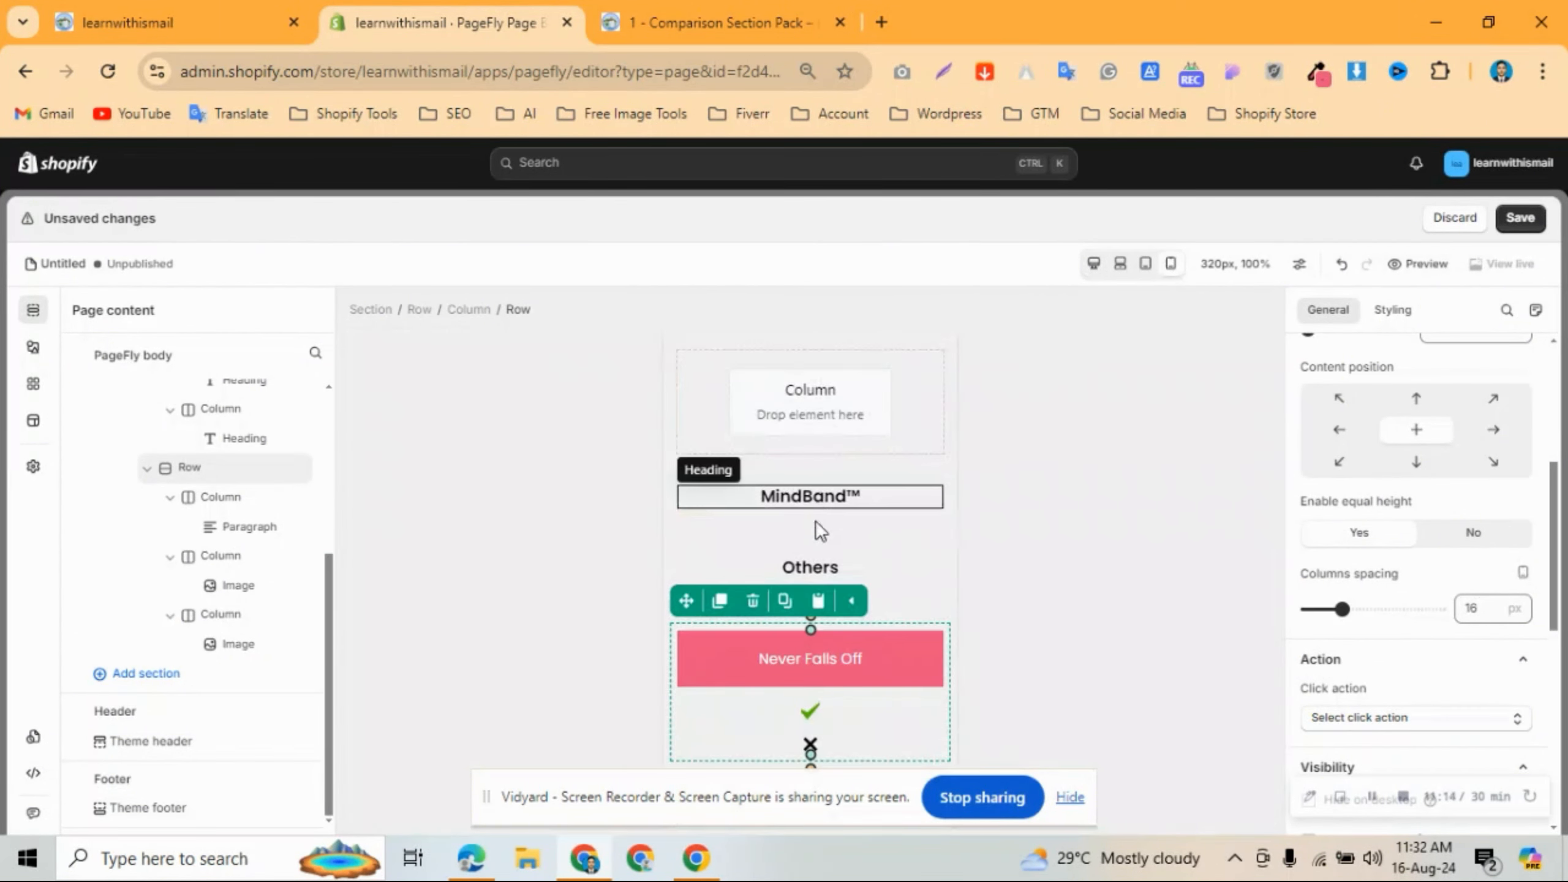
scroll(727, 466, "up", 2)
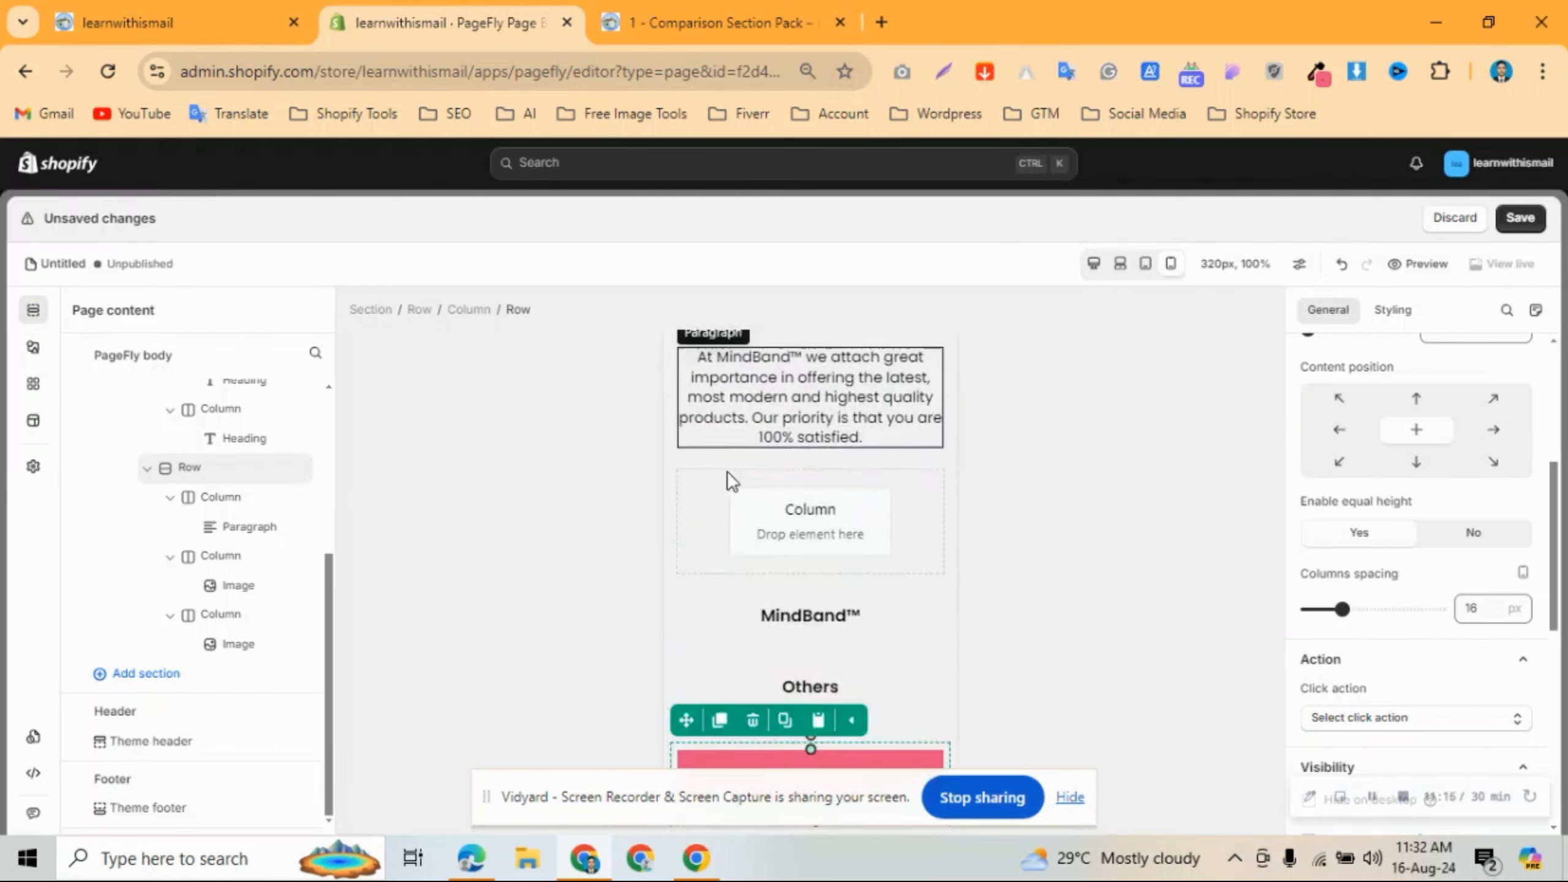
scroll(728, 470, "down", 2)
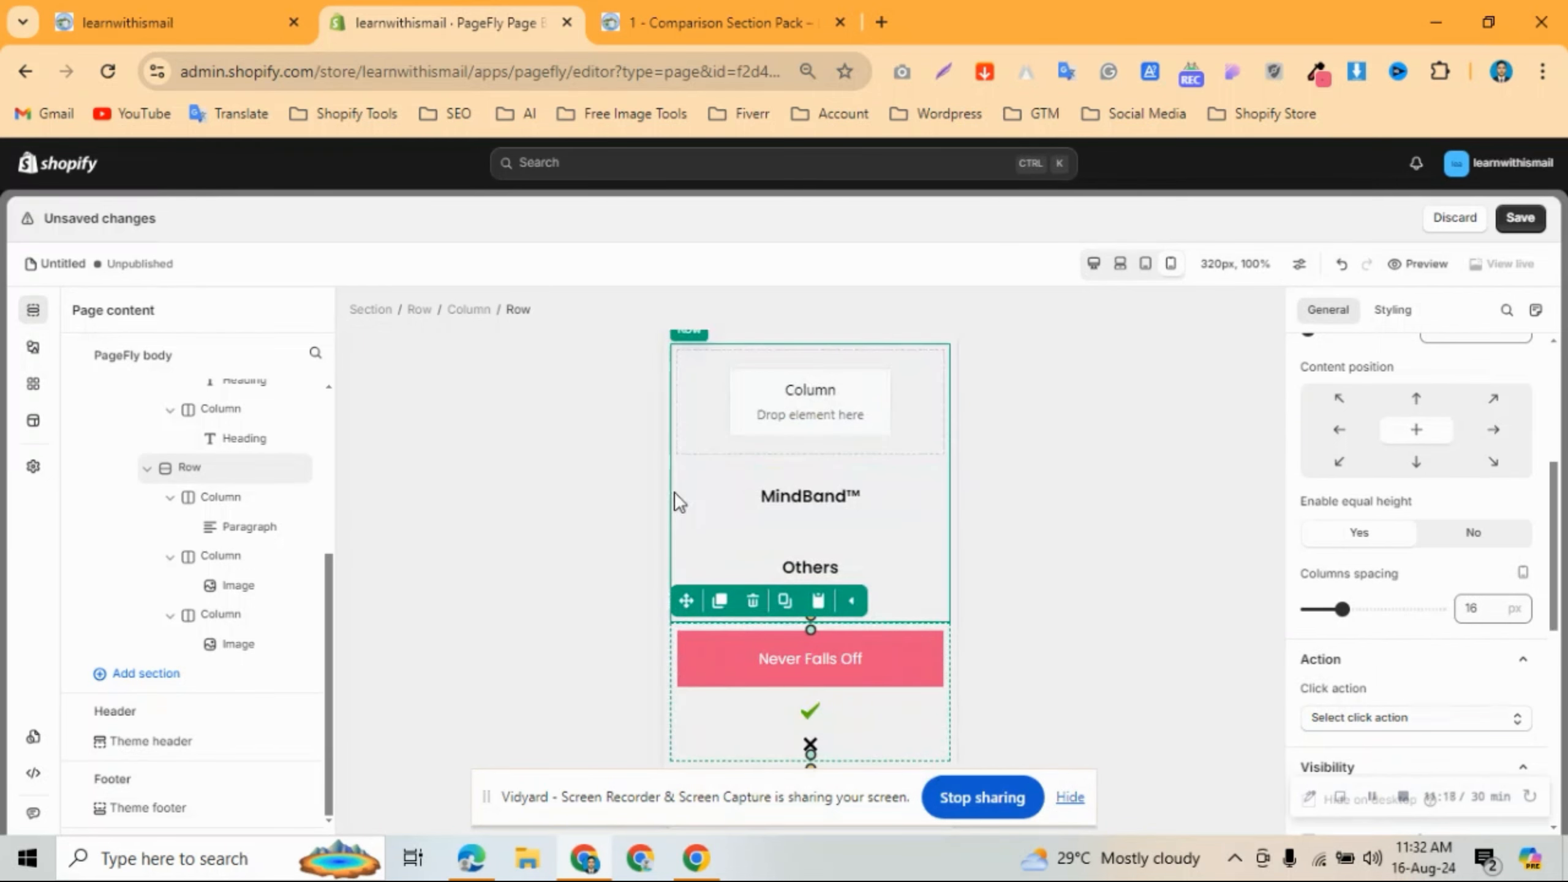
On mobile, set the MindBand/Others header row's column spacing to 0 px and its content position to top centre.
left_click(671, 498)
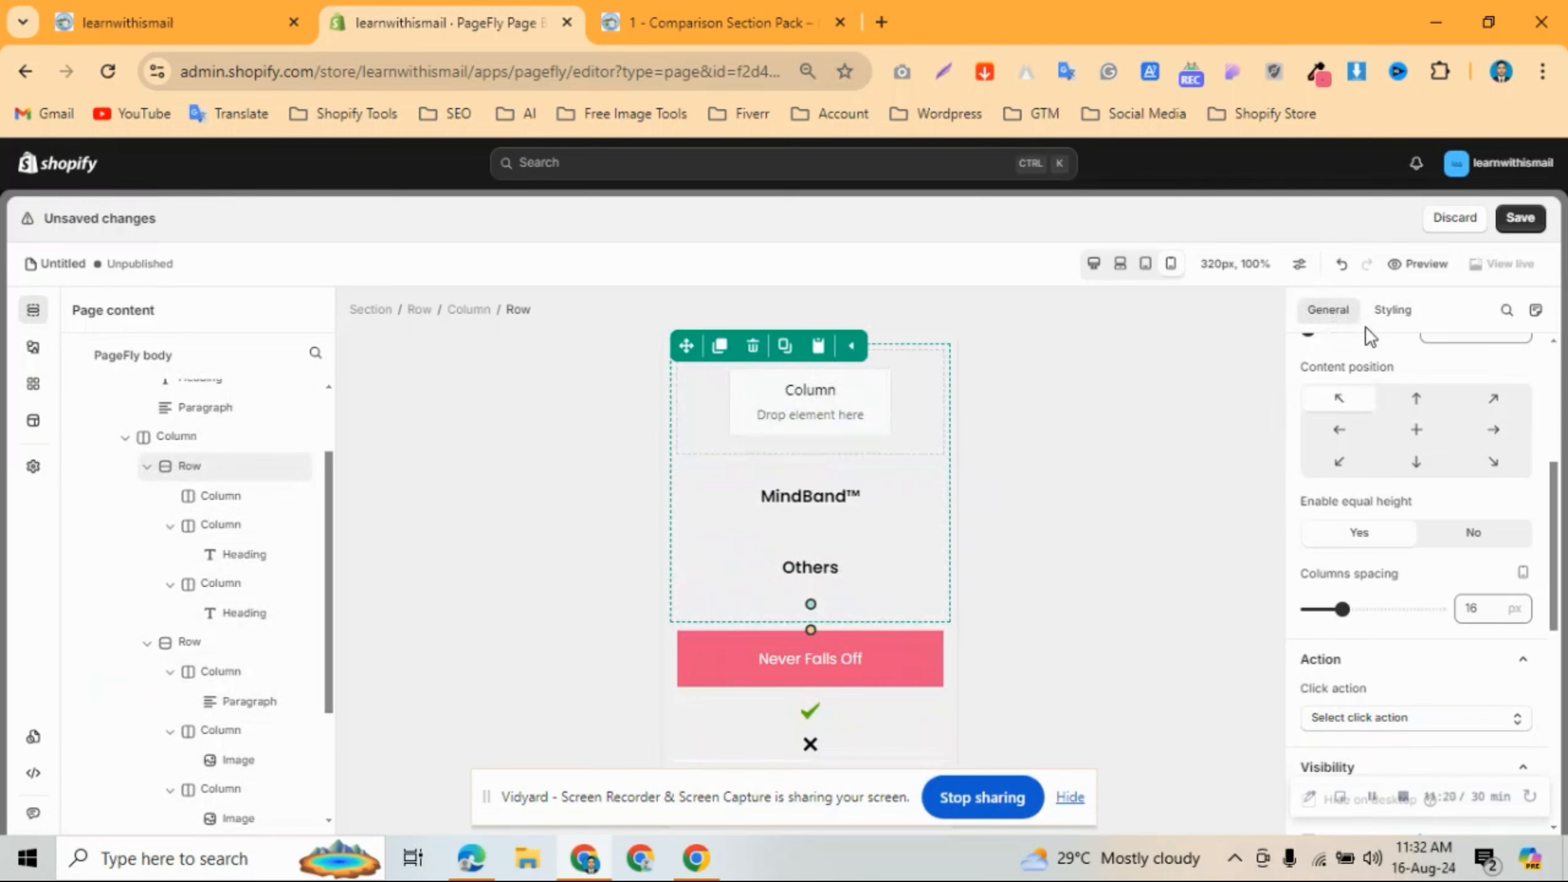
left_click_drag(1342, 609, 1243, 624)
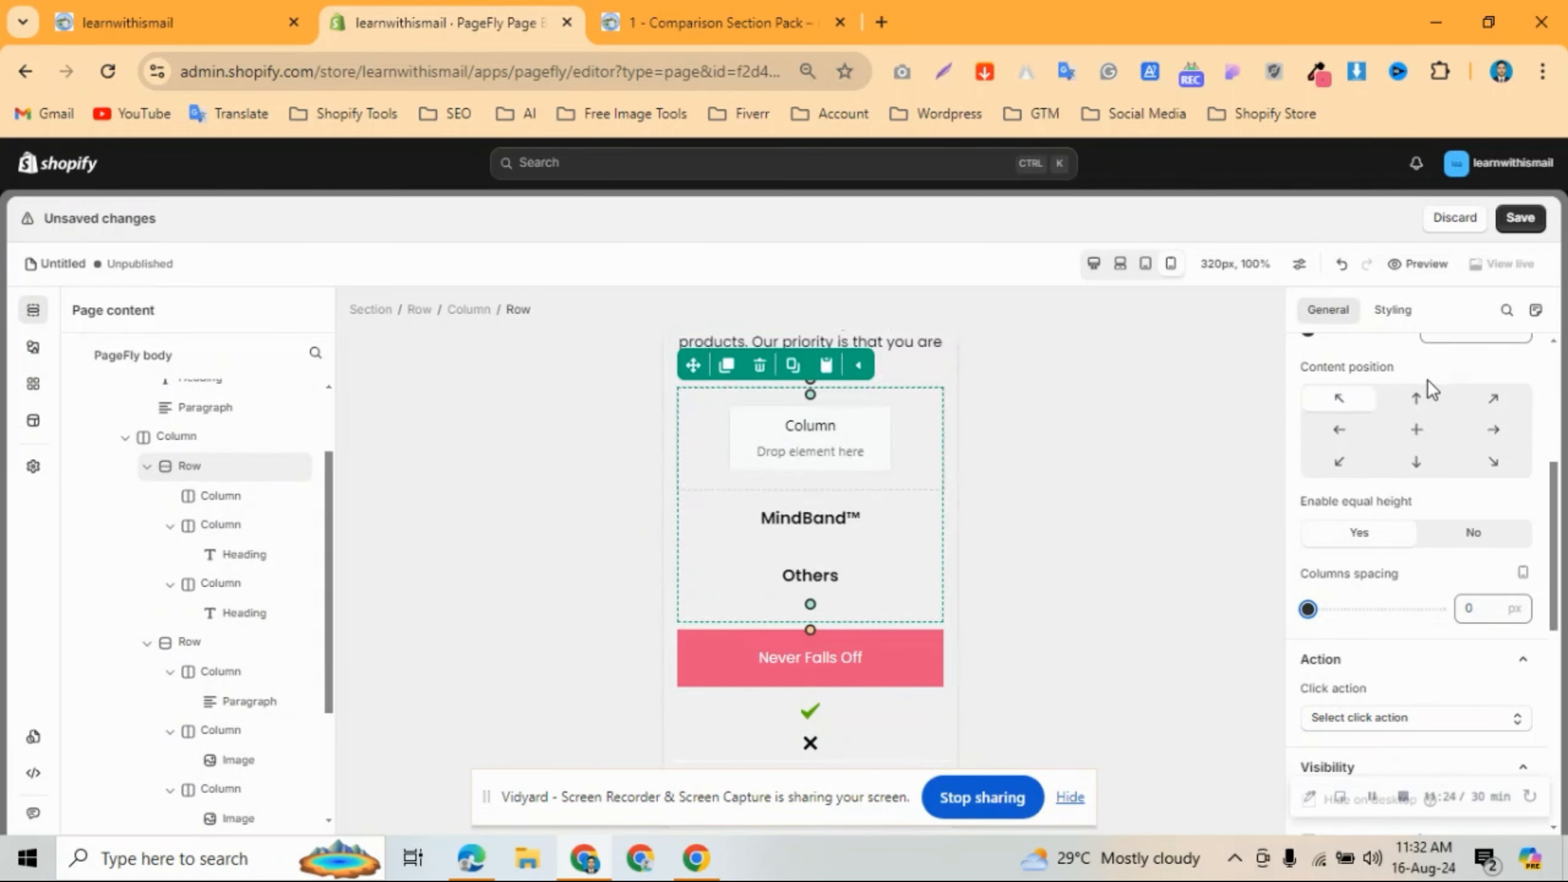
left_click(1417, 402)
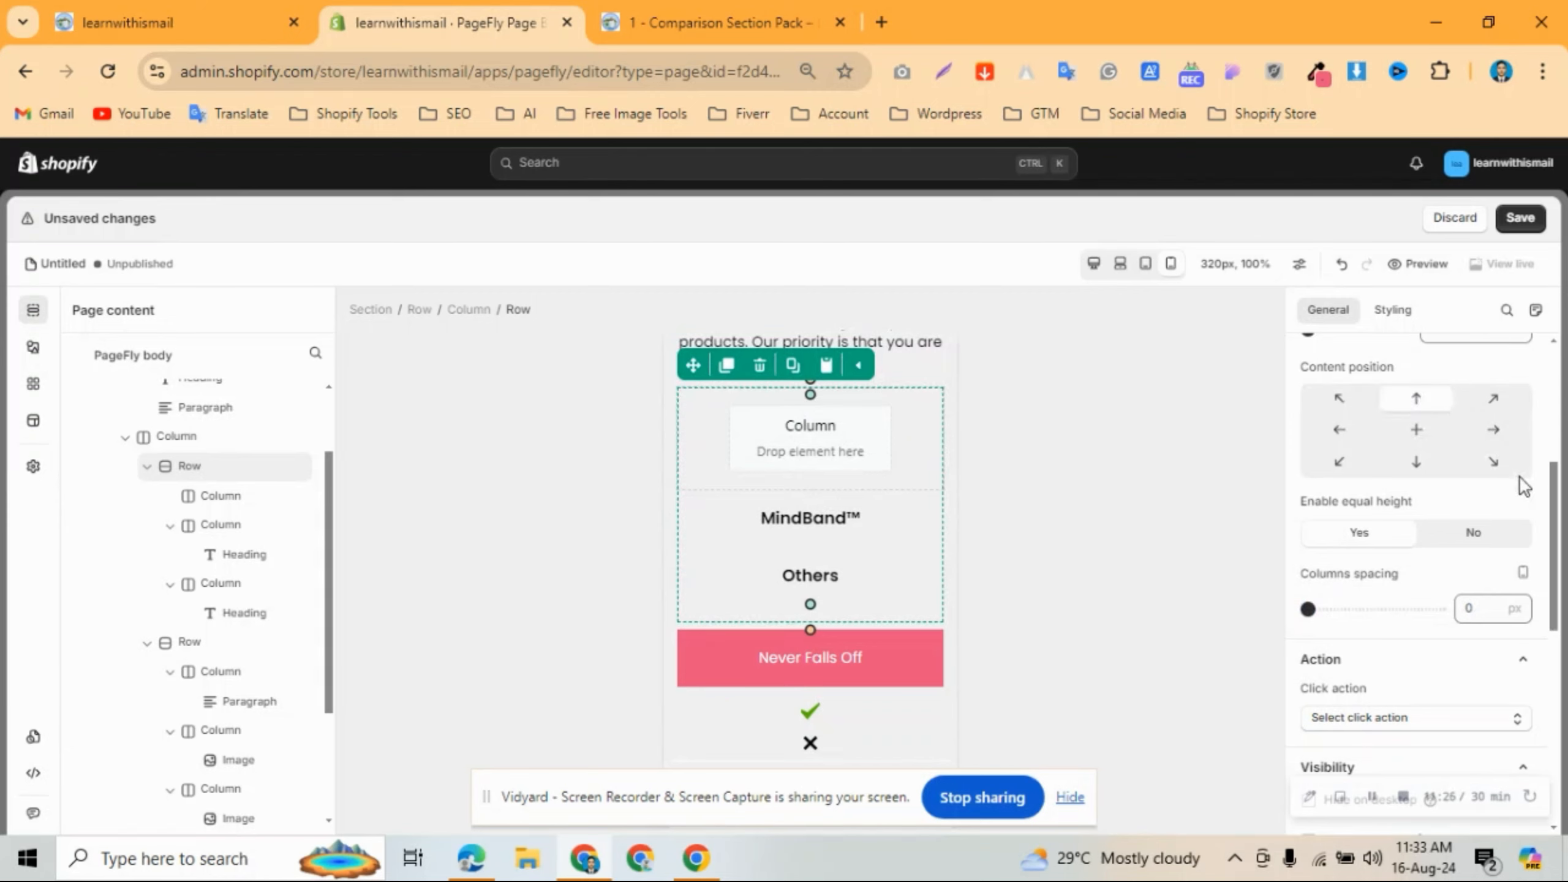
Set the header row to 3 columns per line on mobile.
scroll(1410, 392, "up", 1)
scroll(1410, 398, "up", 5)
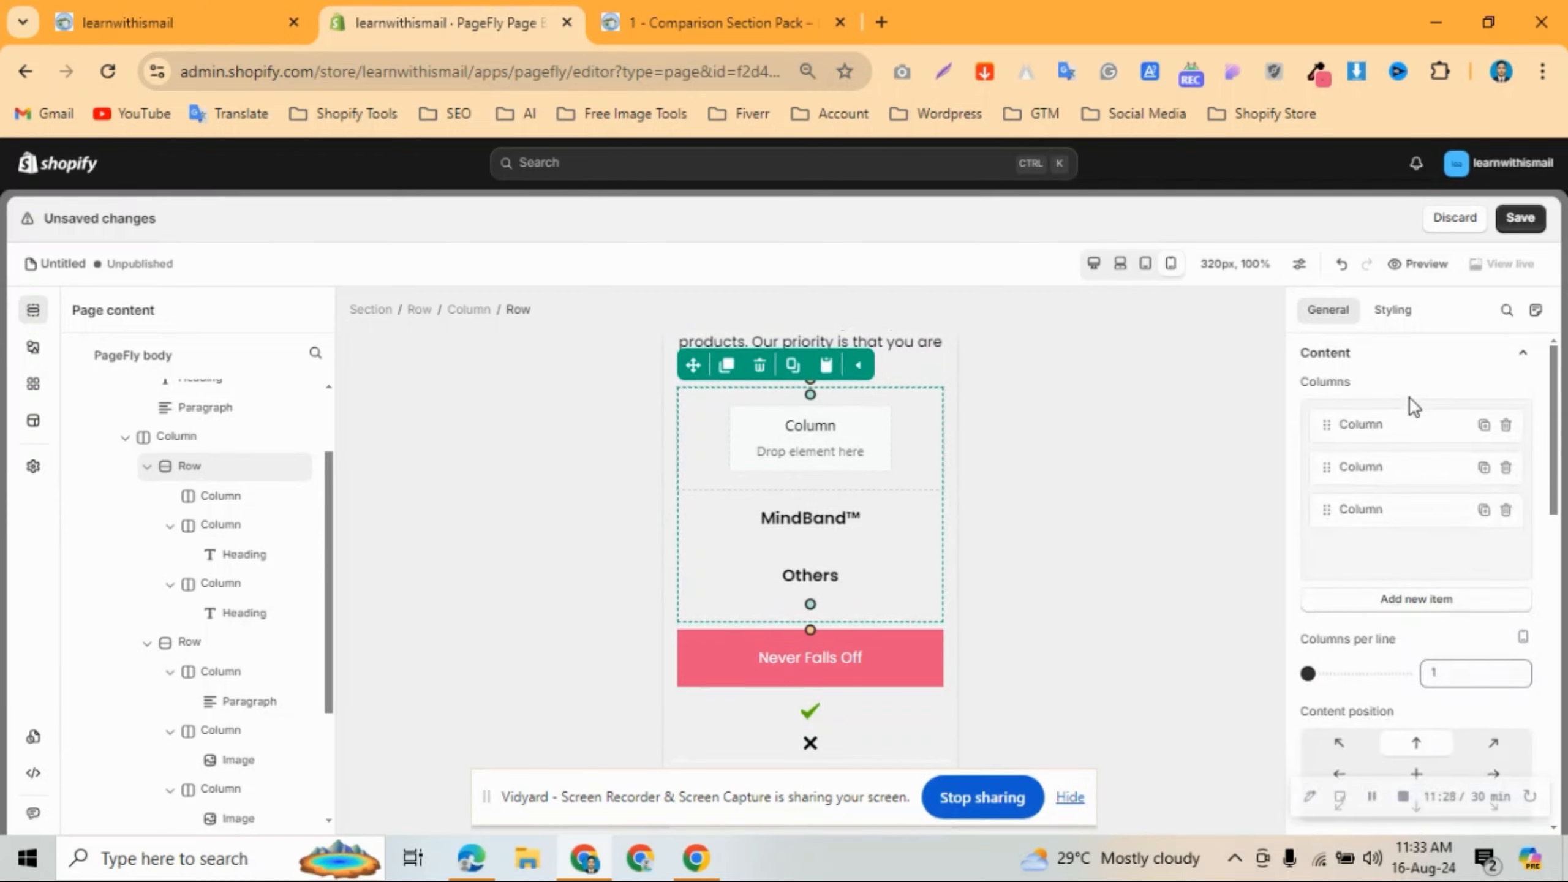
scroll(1432, 538, "down", 6)
scroll(1444, 464, "up", 2)
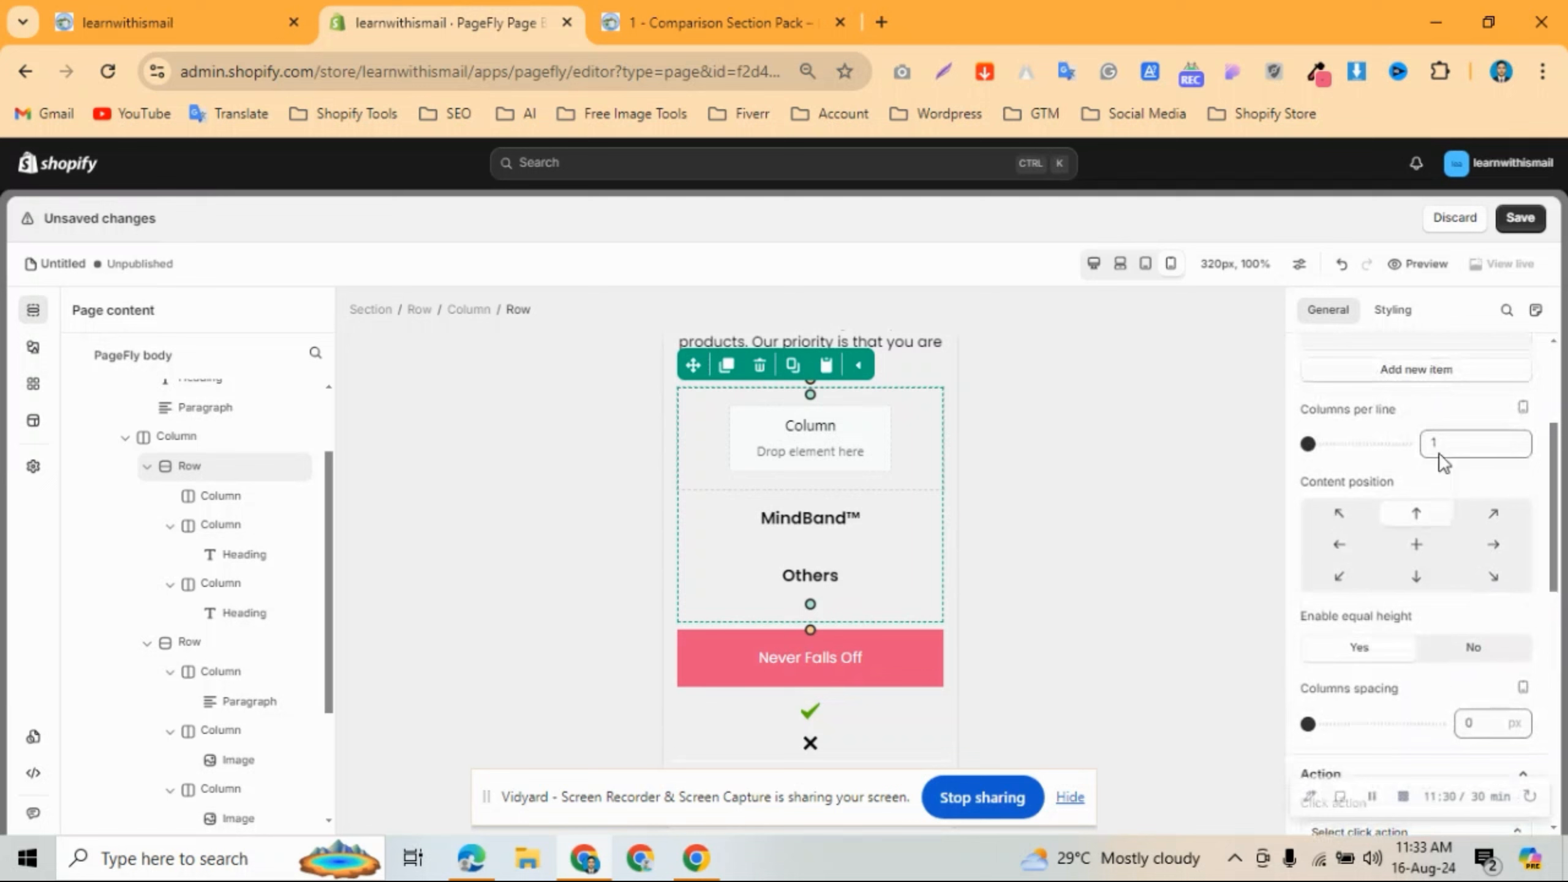
left_click(1438, 460)
key("Up")
key("Up")
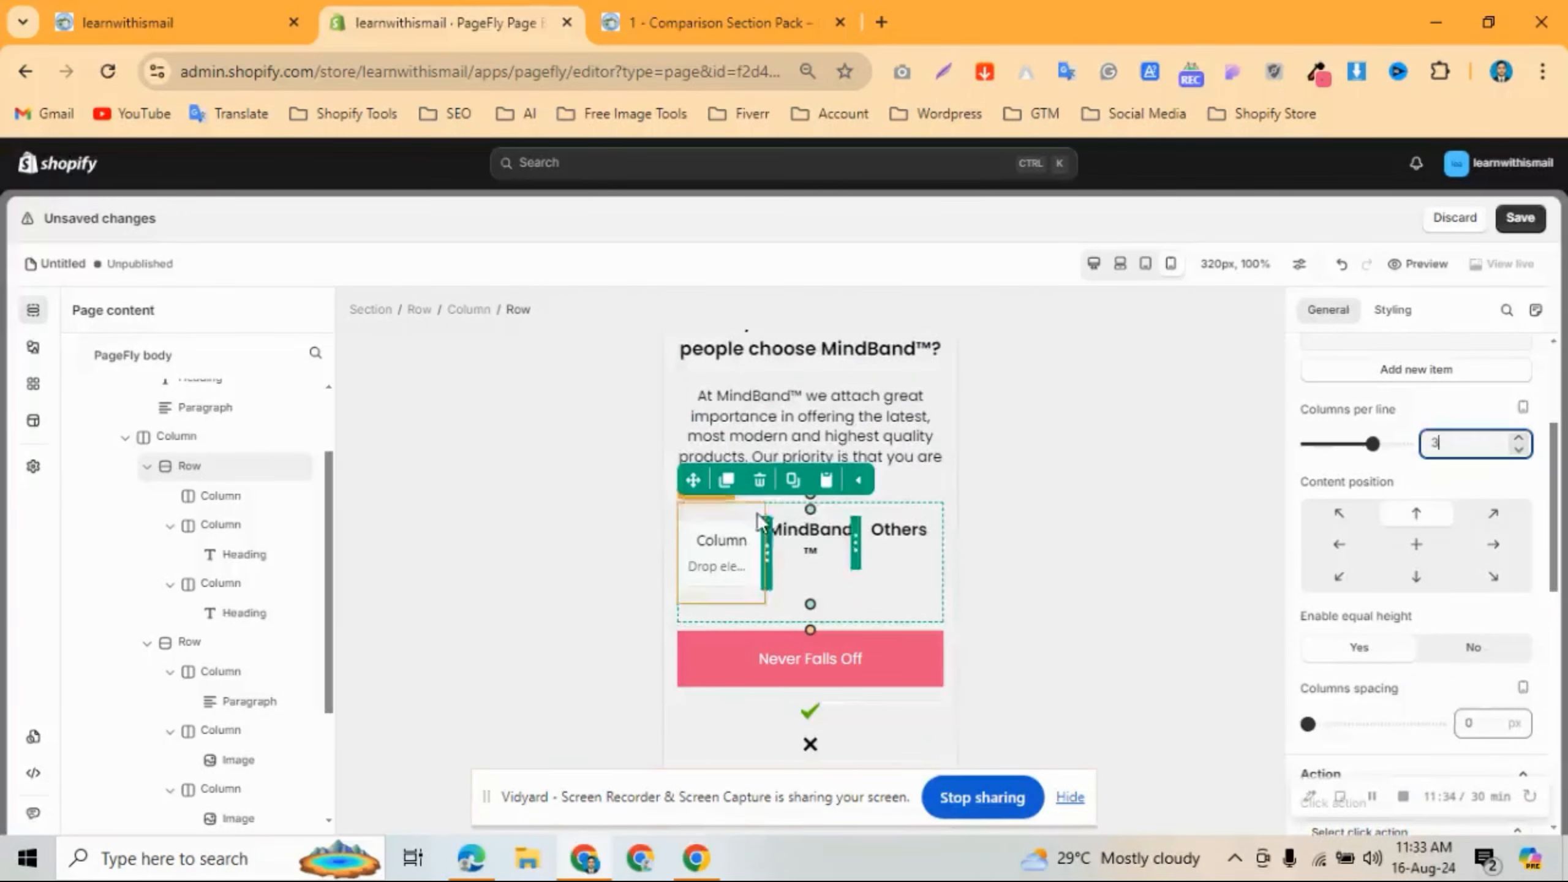
Set the MindBand heading's mobile font size to 15 px and apply its style to the Others heading.
left_click(799, 533)
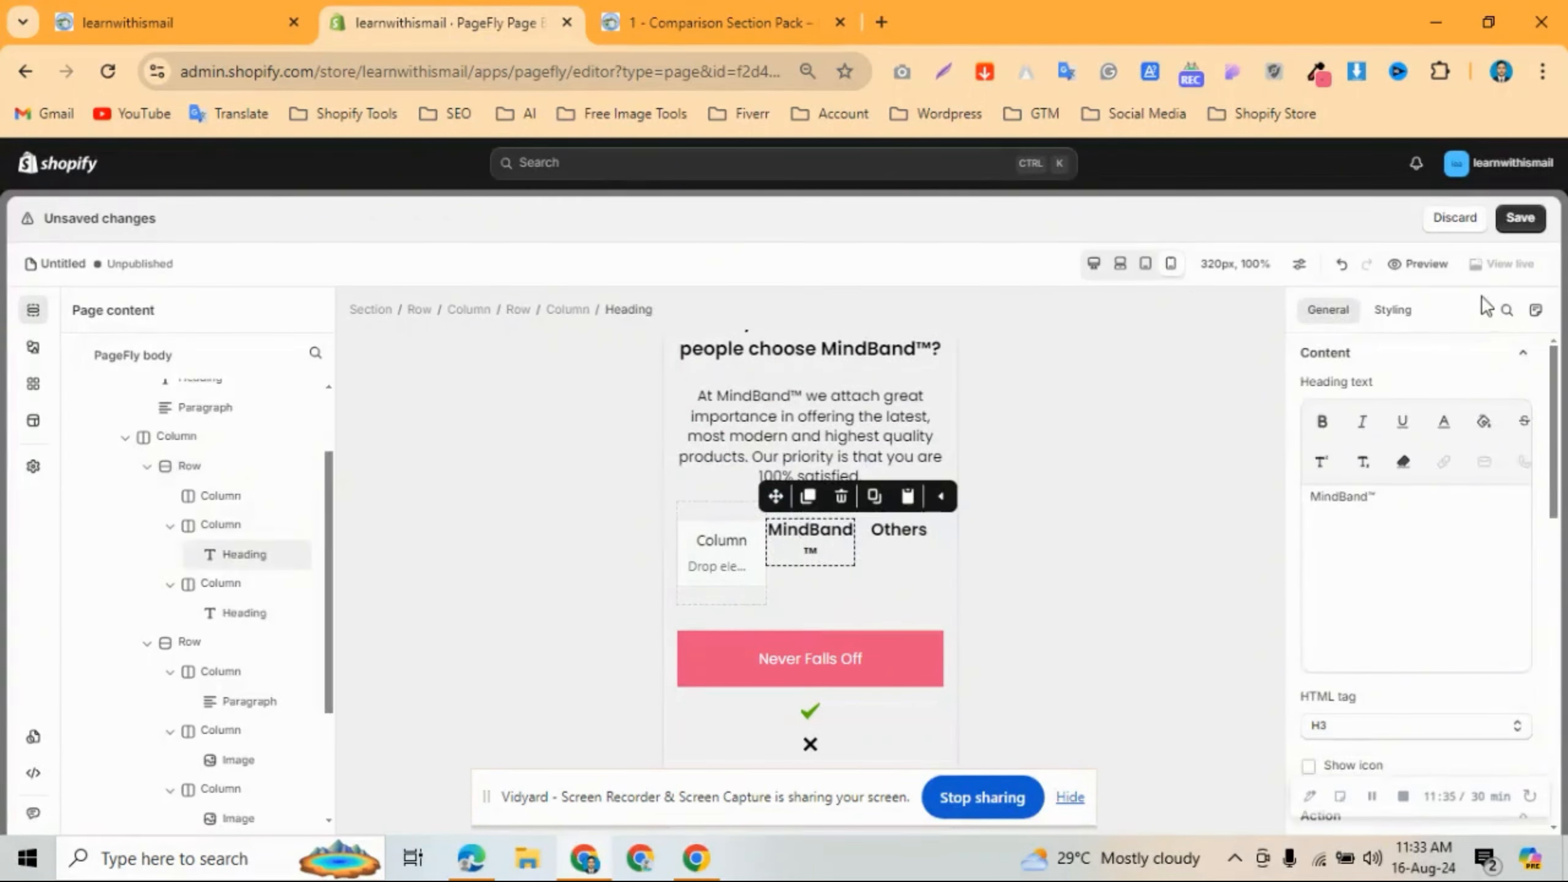
left_click(1397, 312)
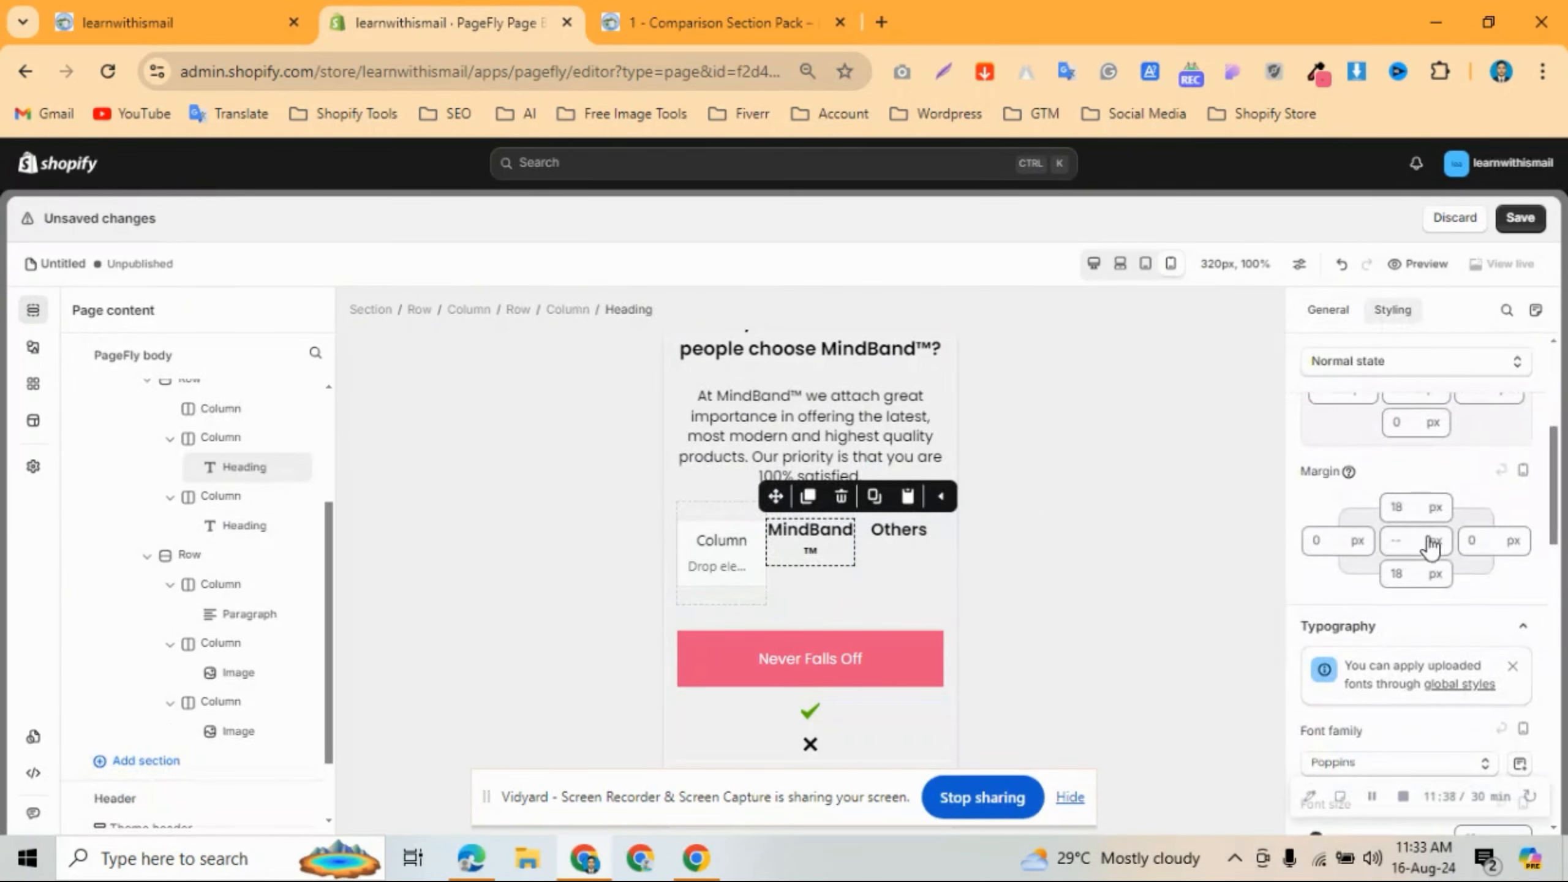
scroll(1409, 555, "up", 2)
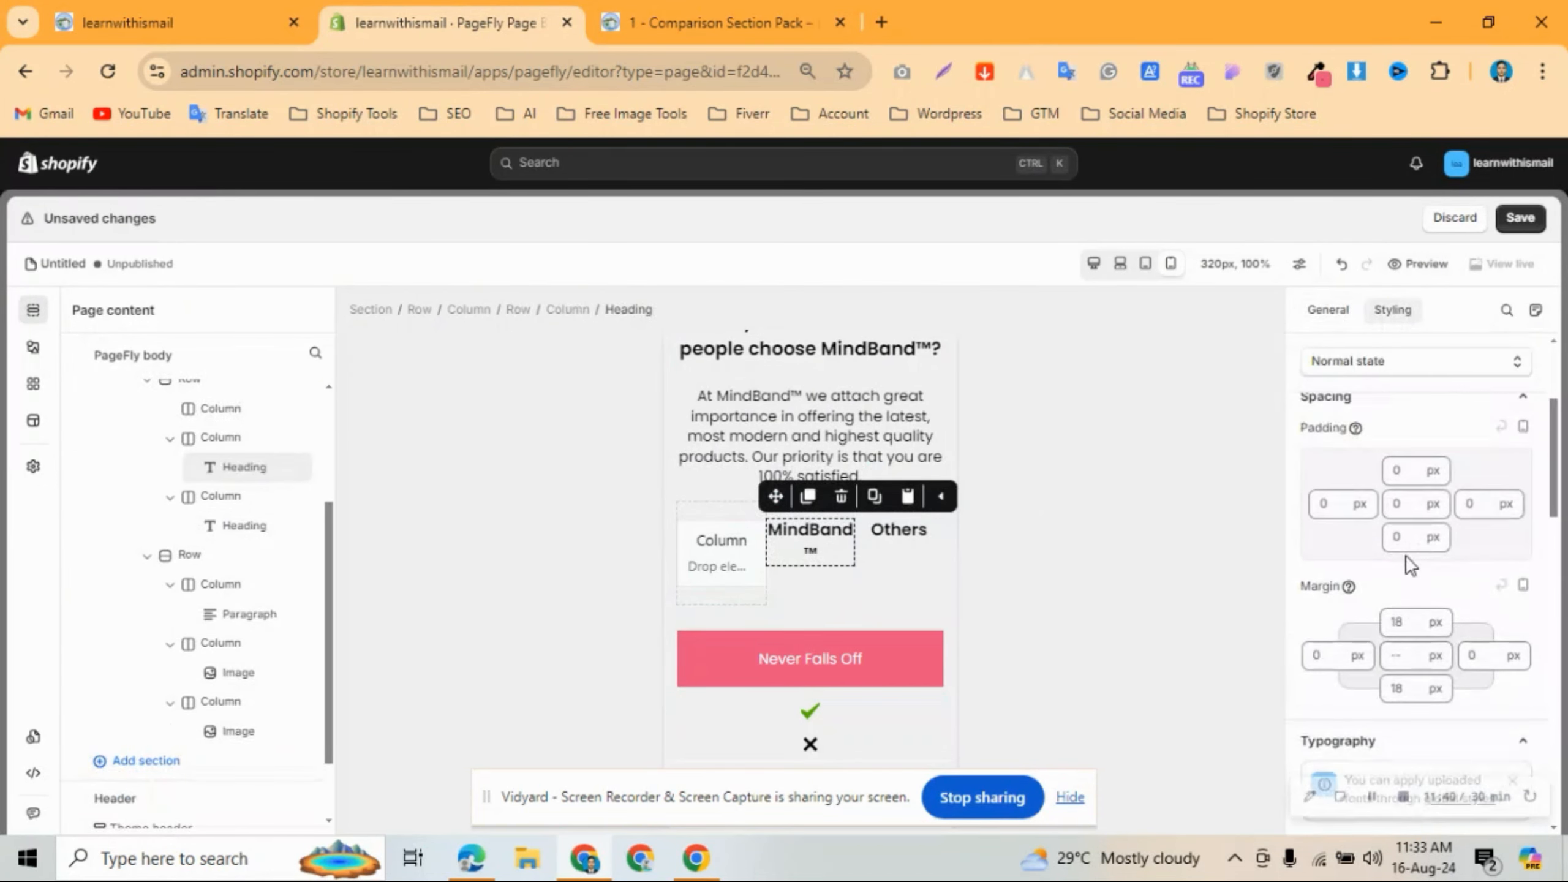
left_click(872, 590)
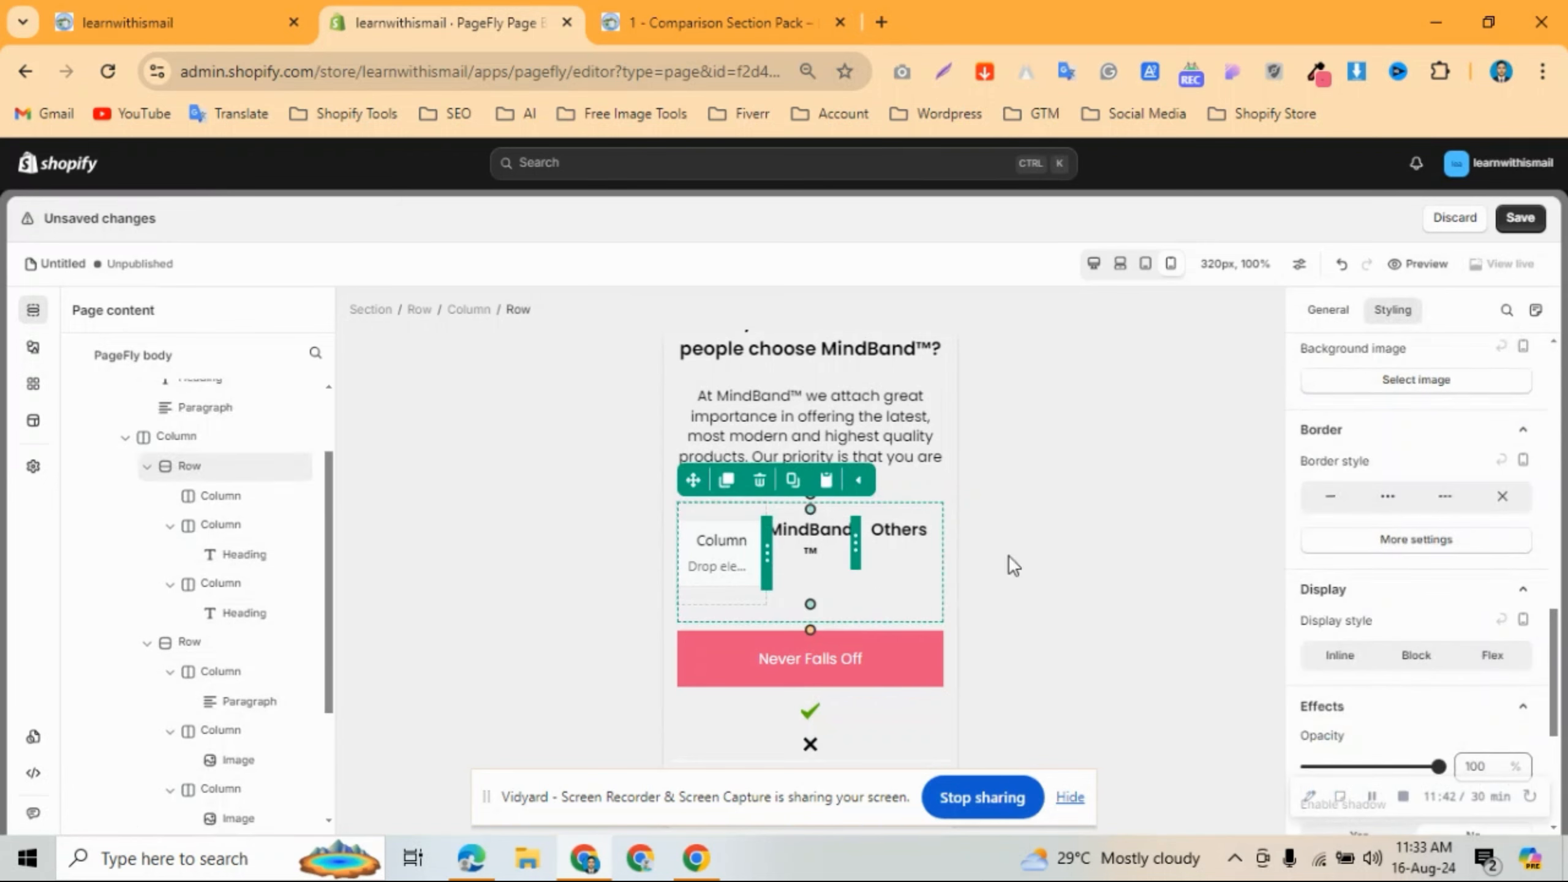
scroll(1463, 490, "up", 10)
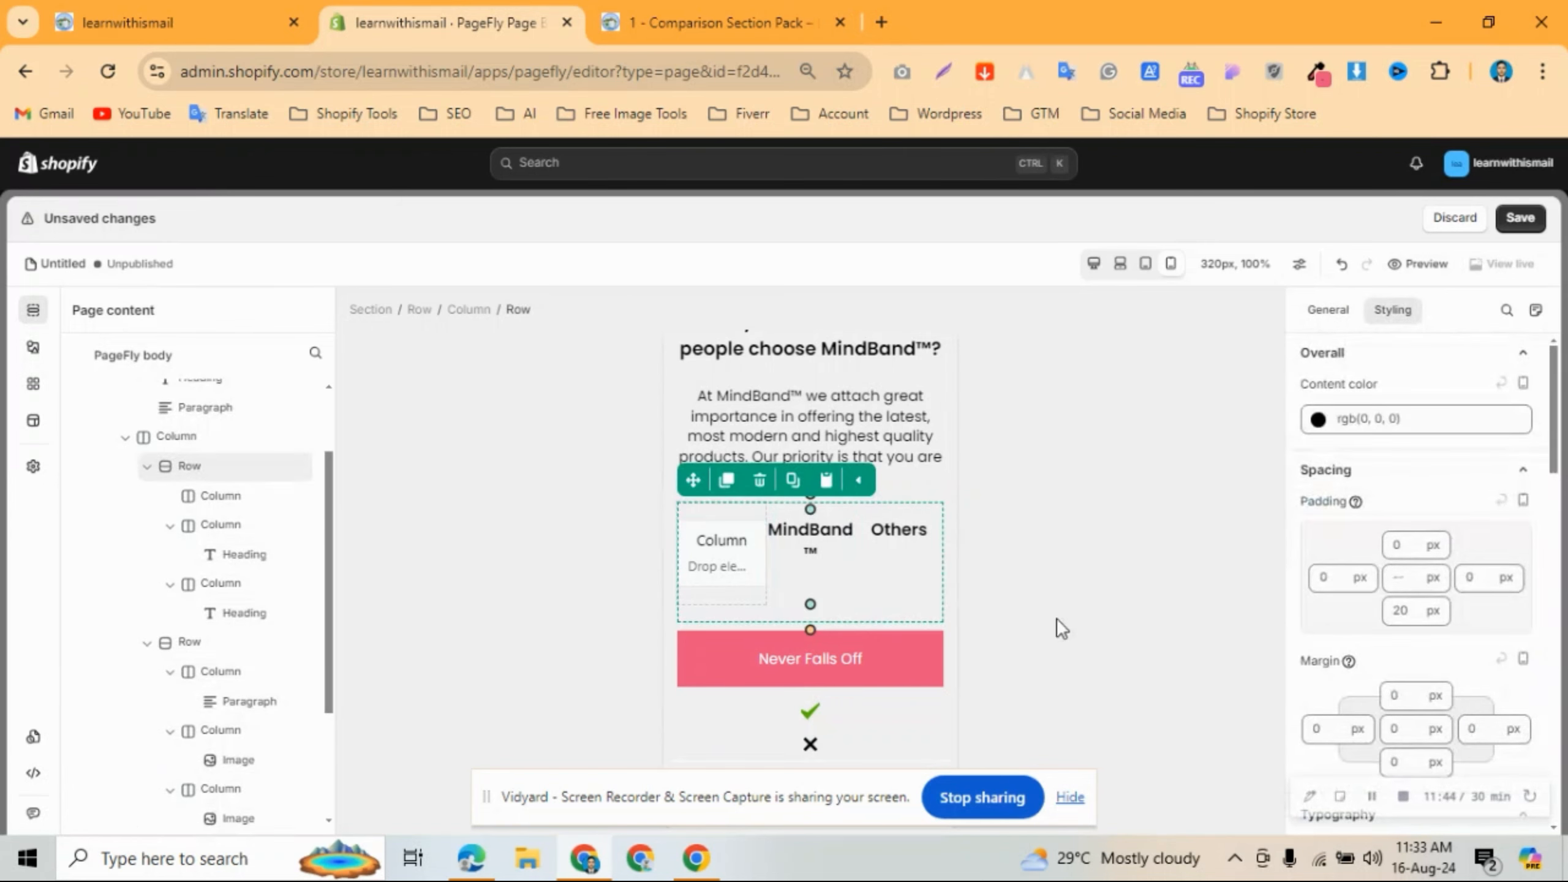
scroll(1470, 555, "down", 5)
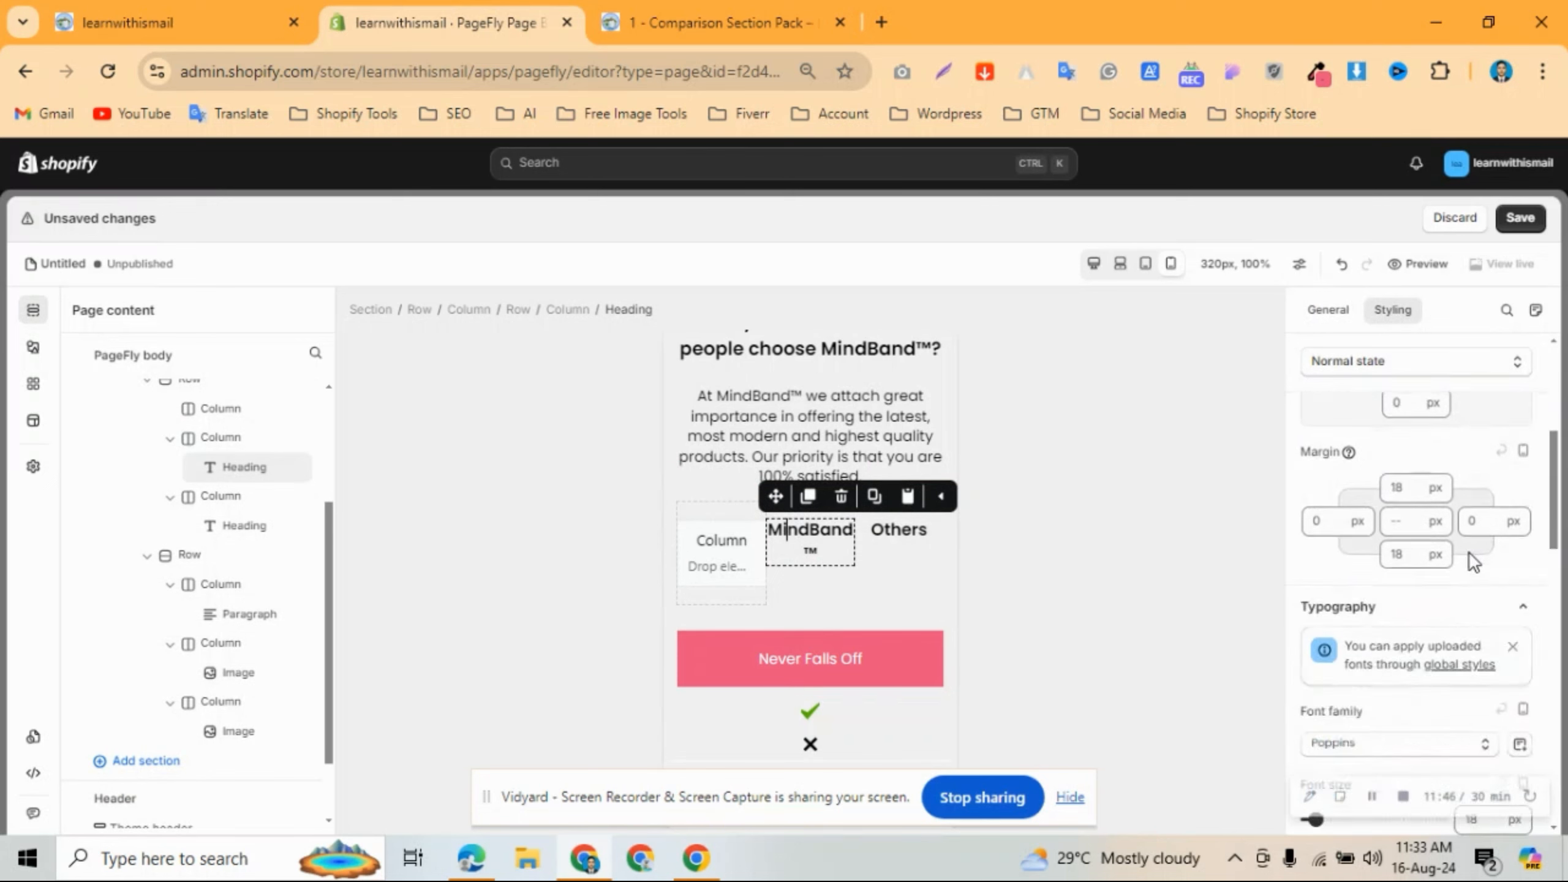
double_click(1485, 720)
type("2")
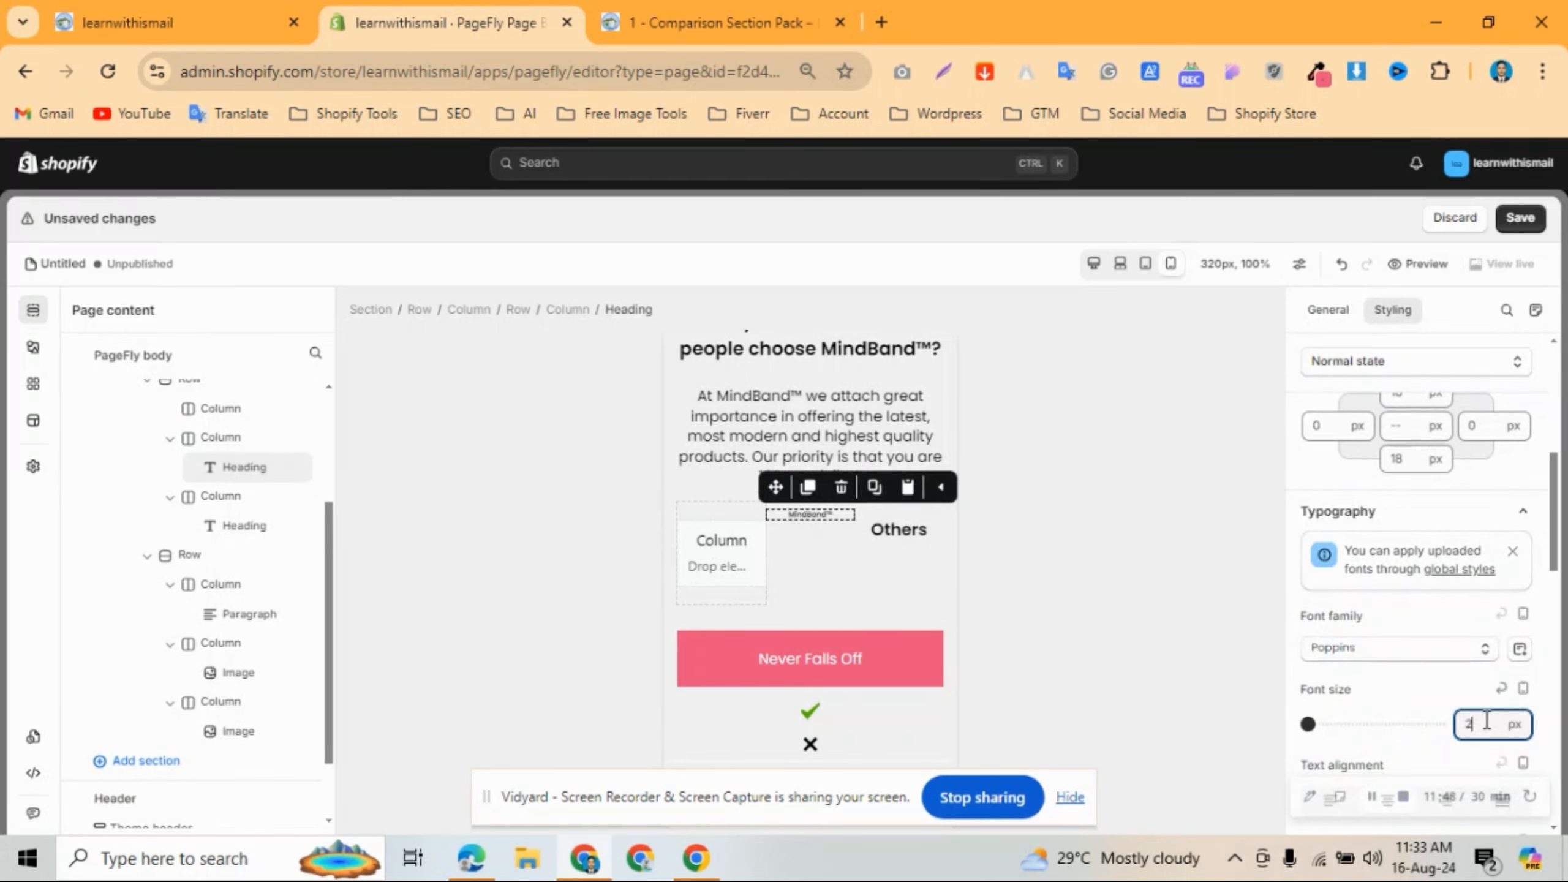
key("BackSpace")
type("13")
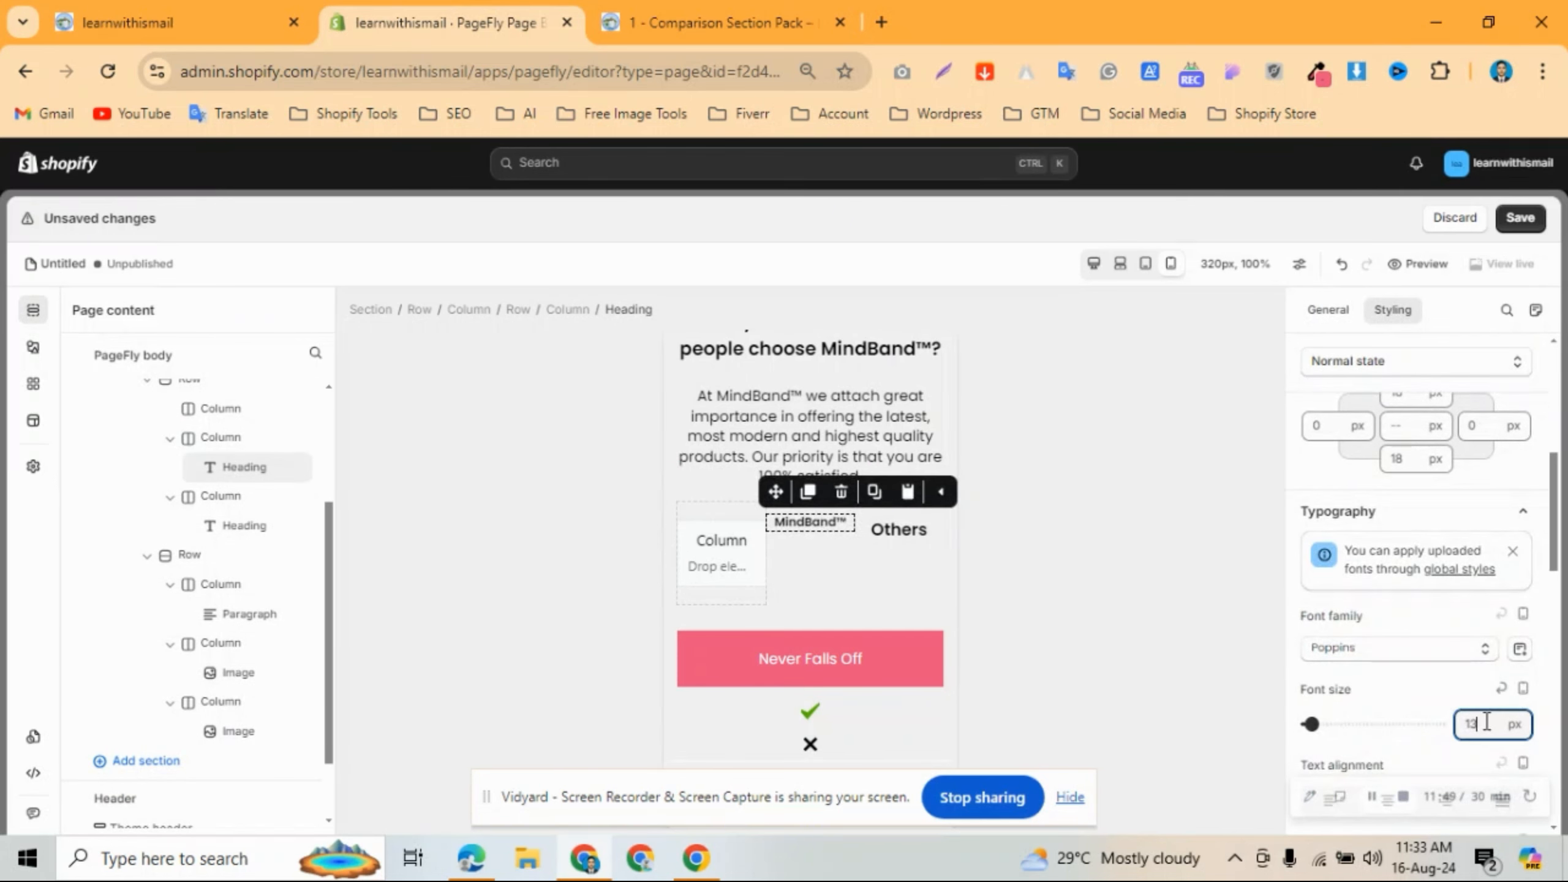
key("BackSpace")
type("4")
key("BackSpace")
type("5")
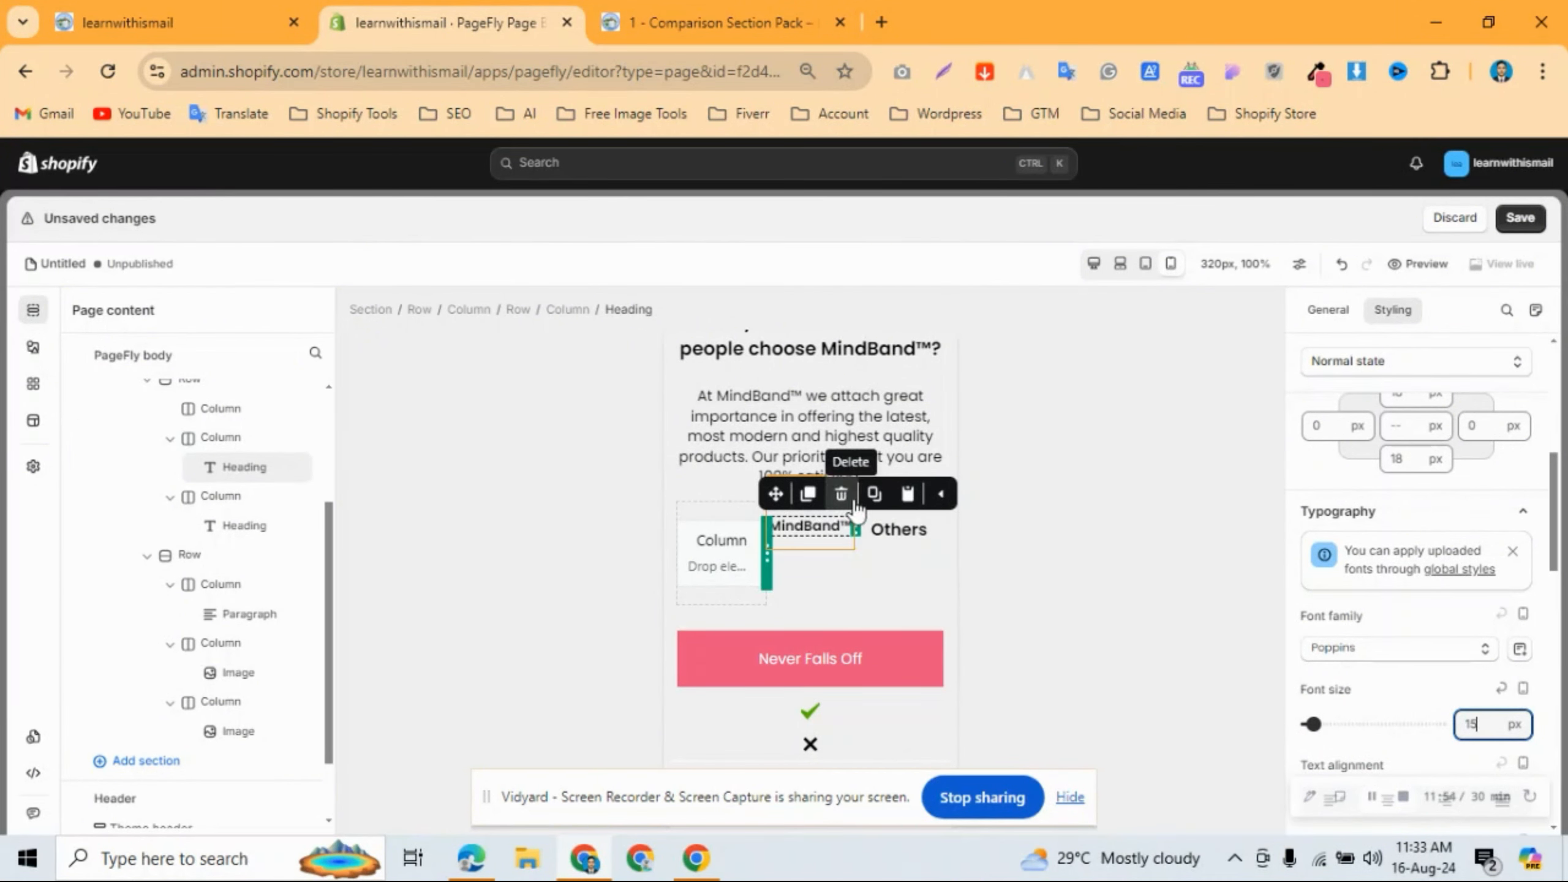
left_click(908, 539)
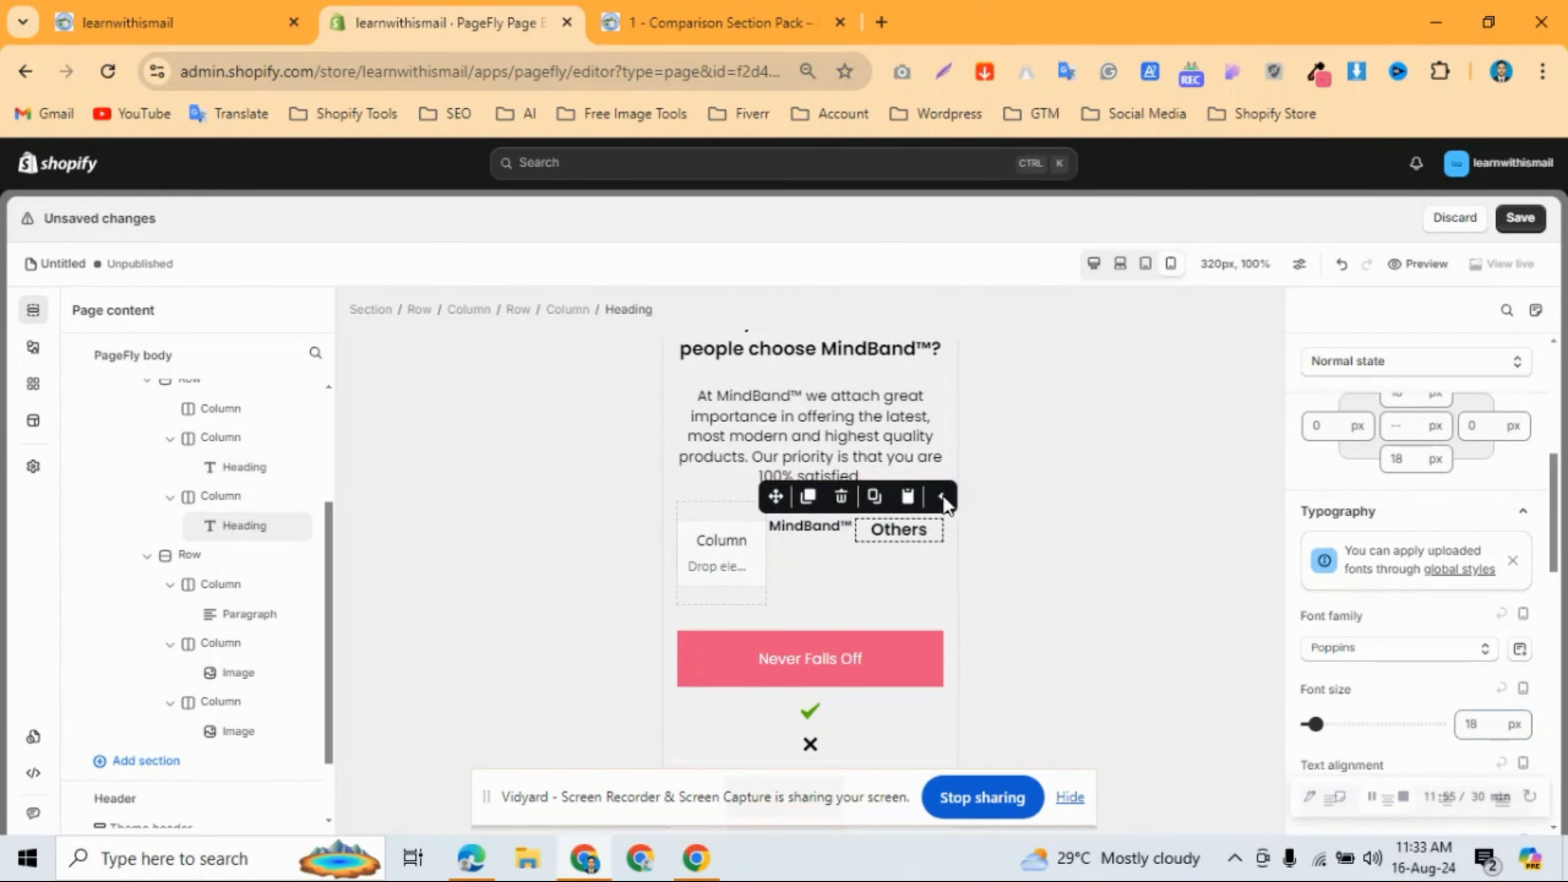
left_click(908, 496)
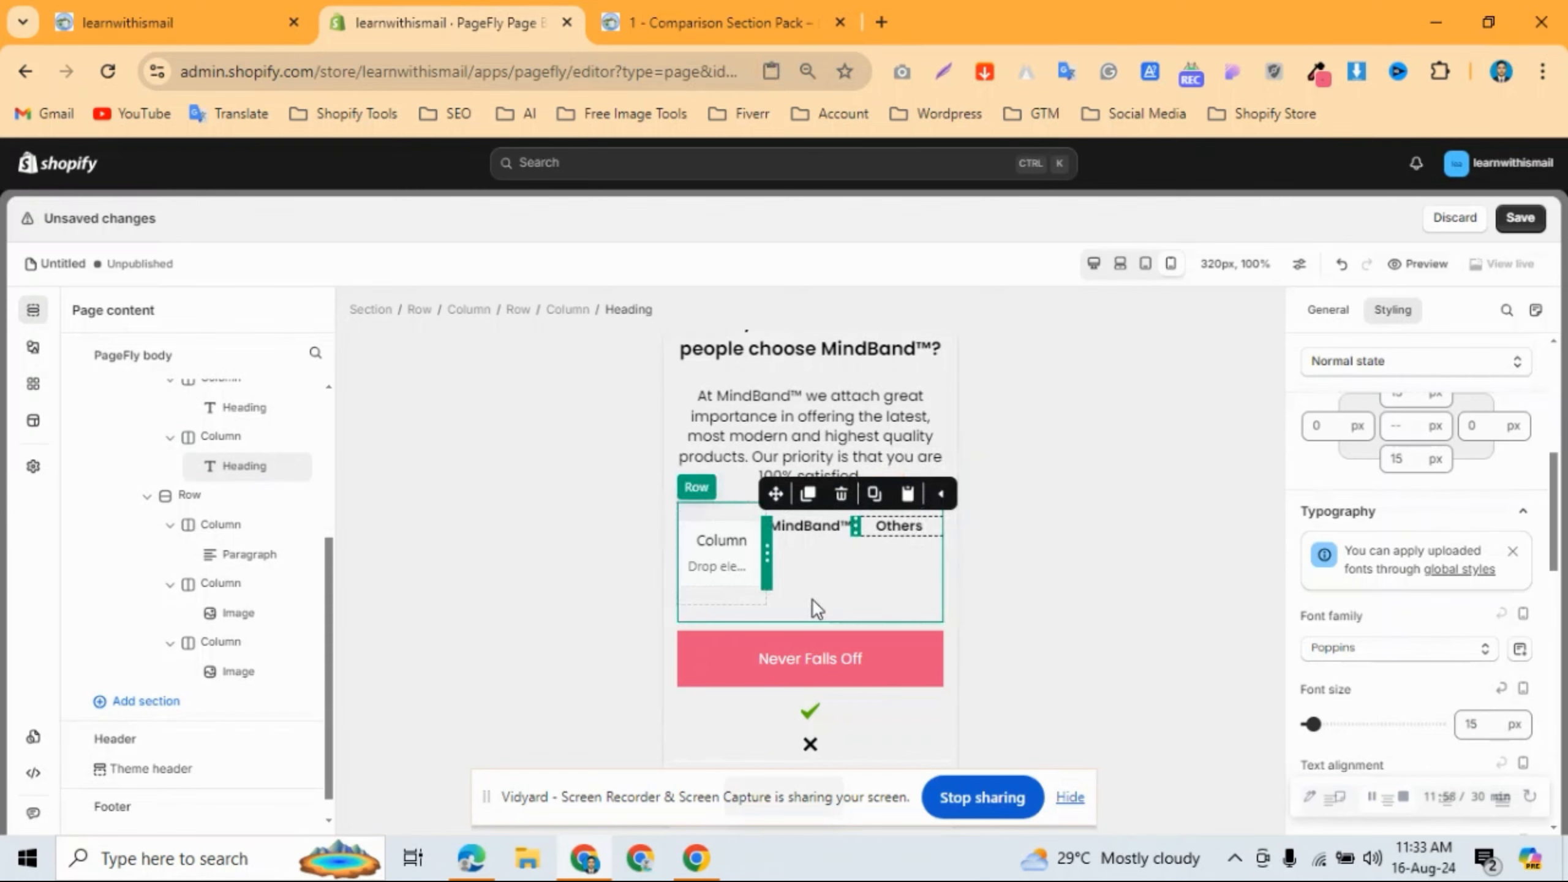
Set the Never Falls Off row to 3 columns per line with 0 px column spacing on mobile.
left_click(674, 663)
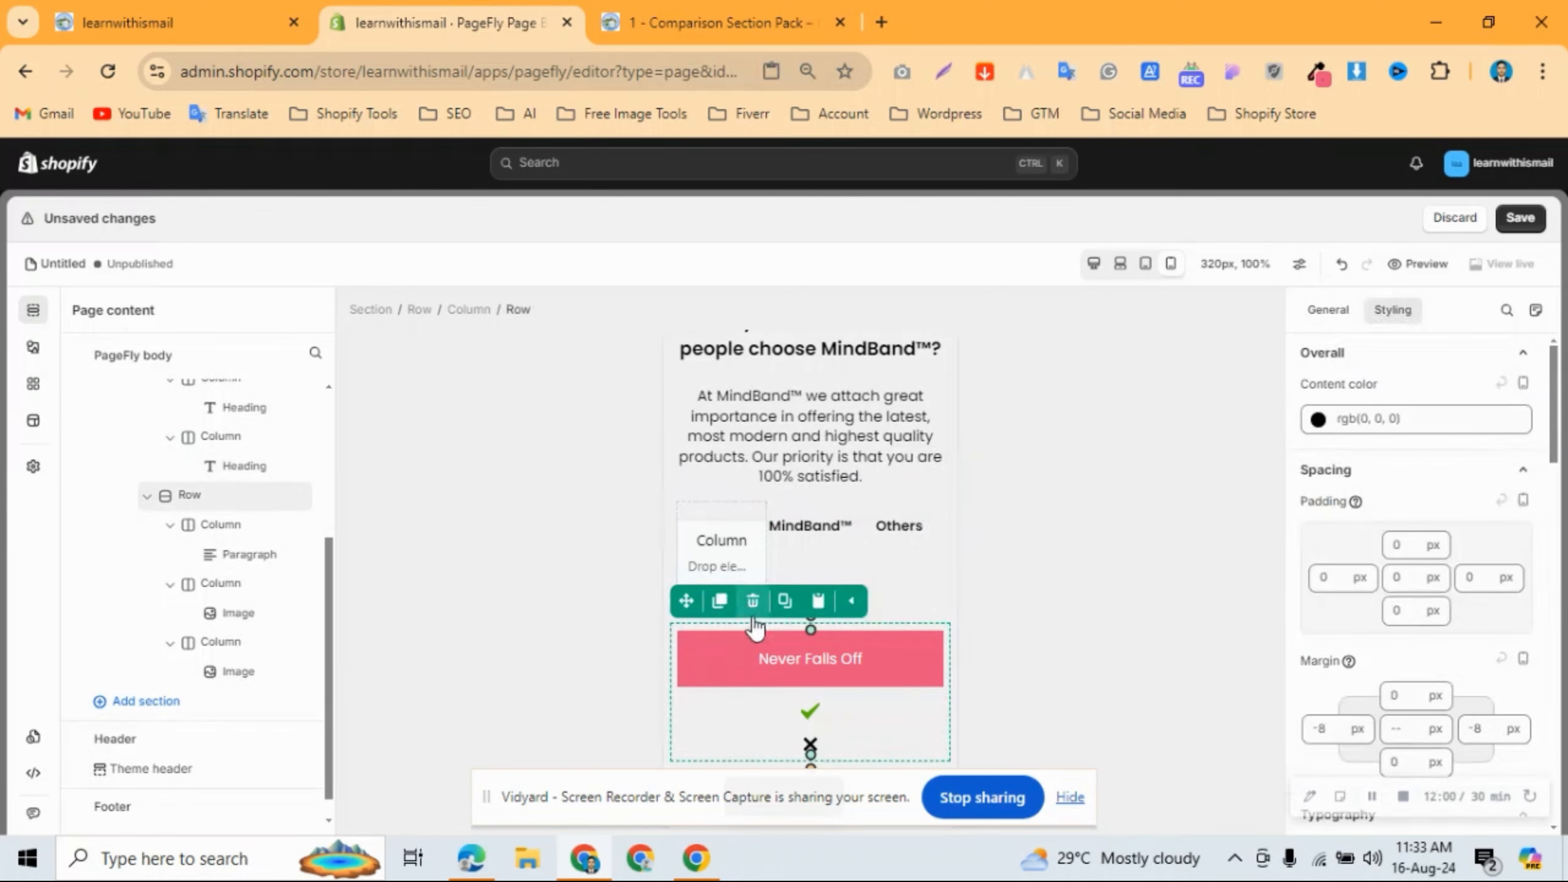
left_click(1330, 311)
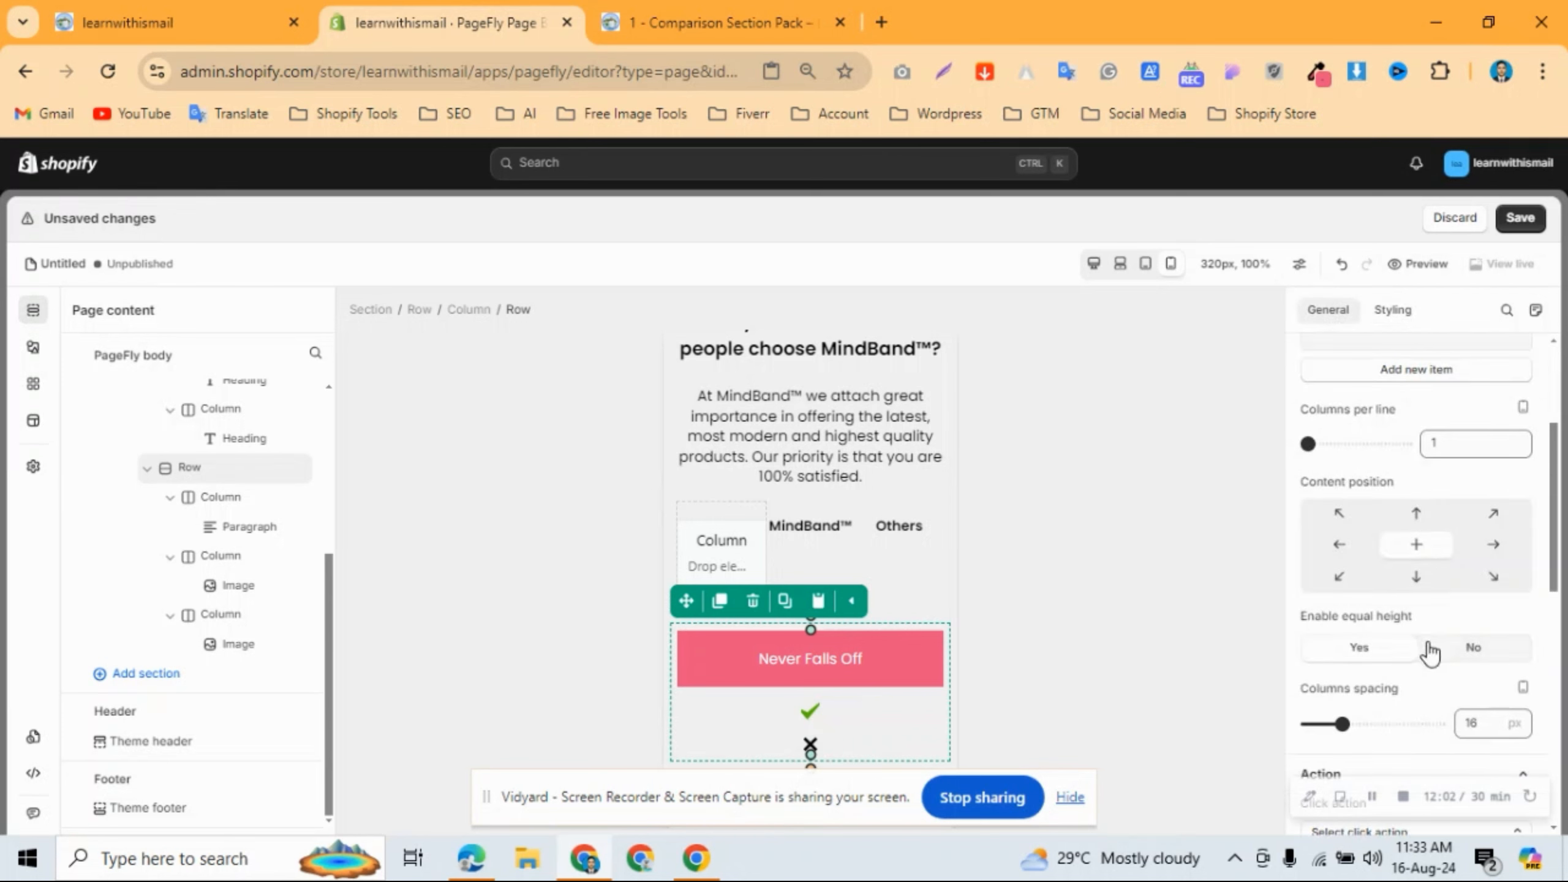
double_click(1463, 450)
type("3")
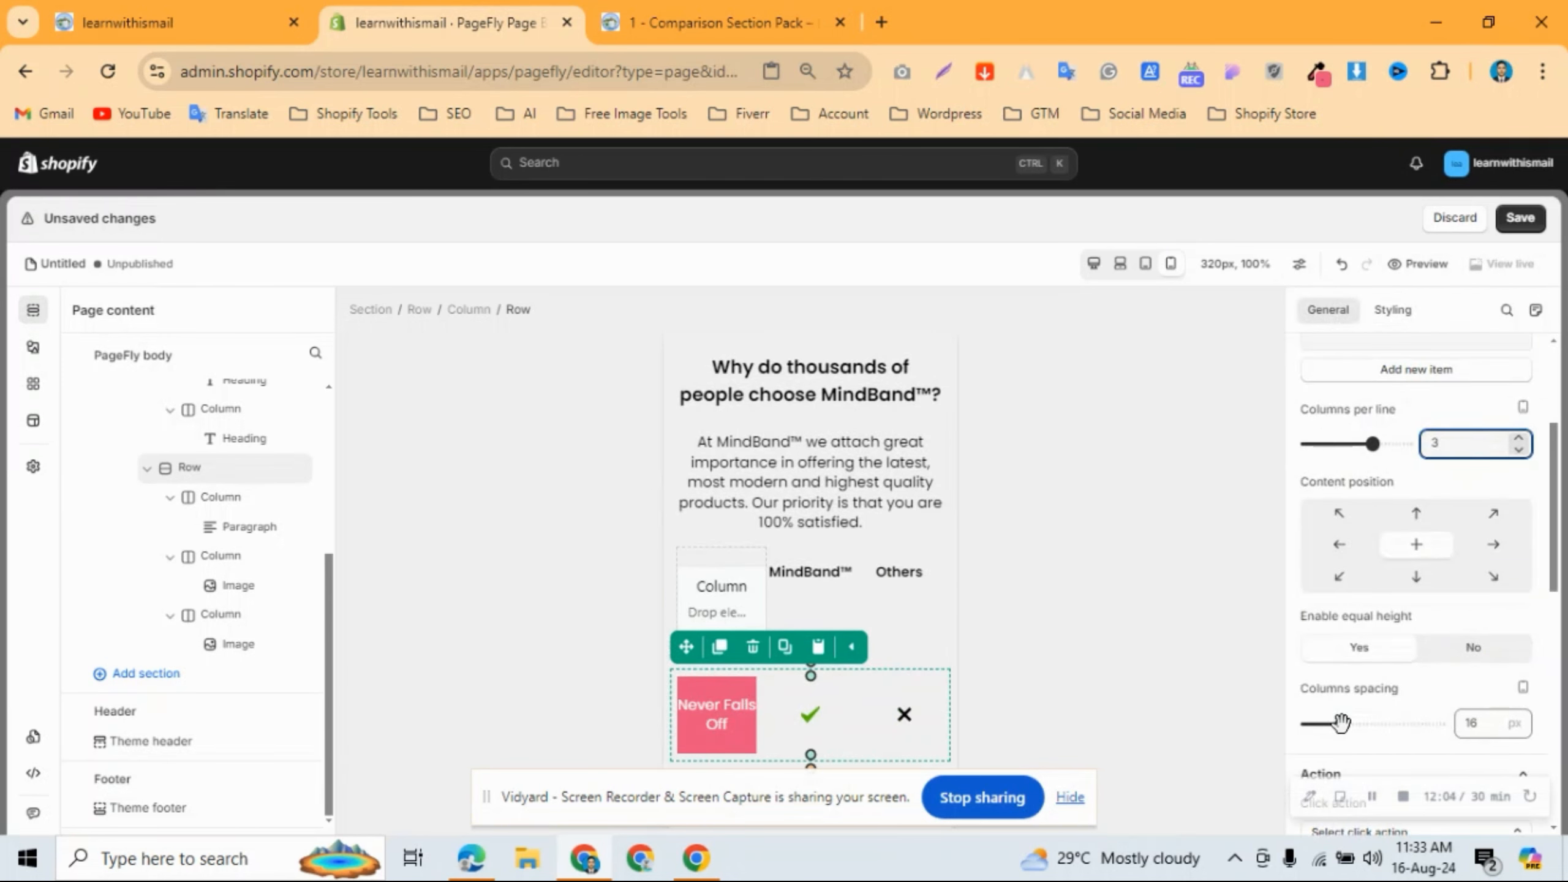
left_click_drag(1342, 723, 1259, 736)
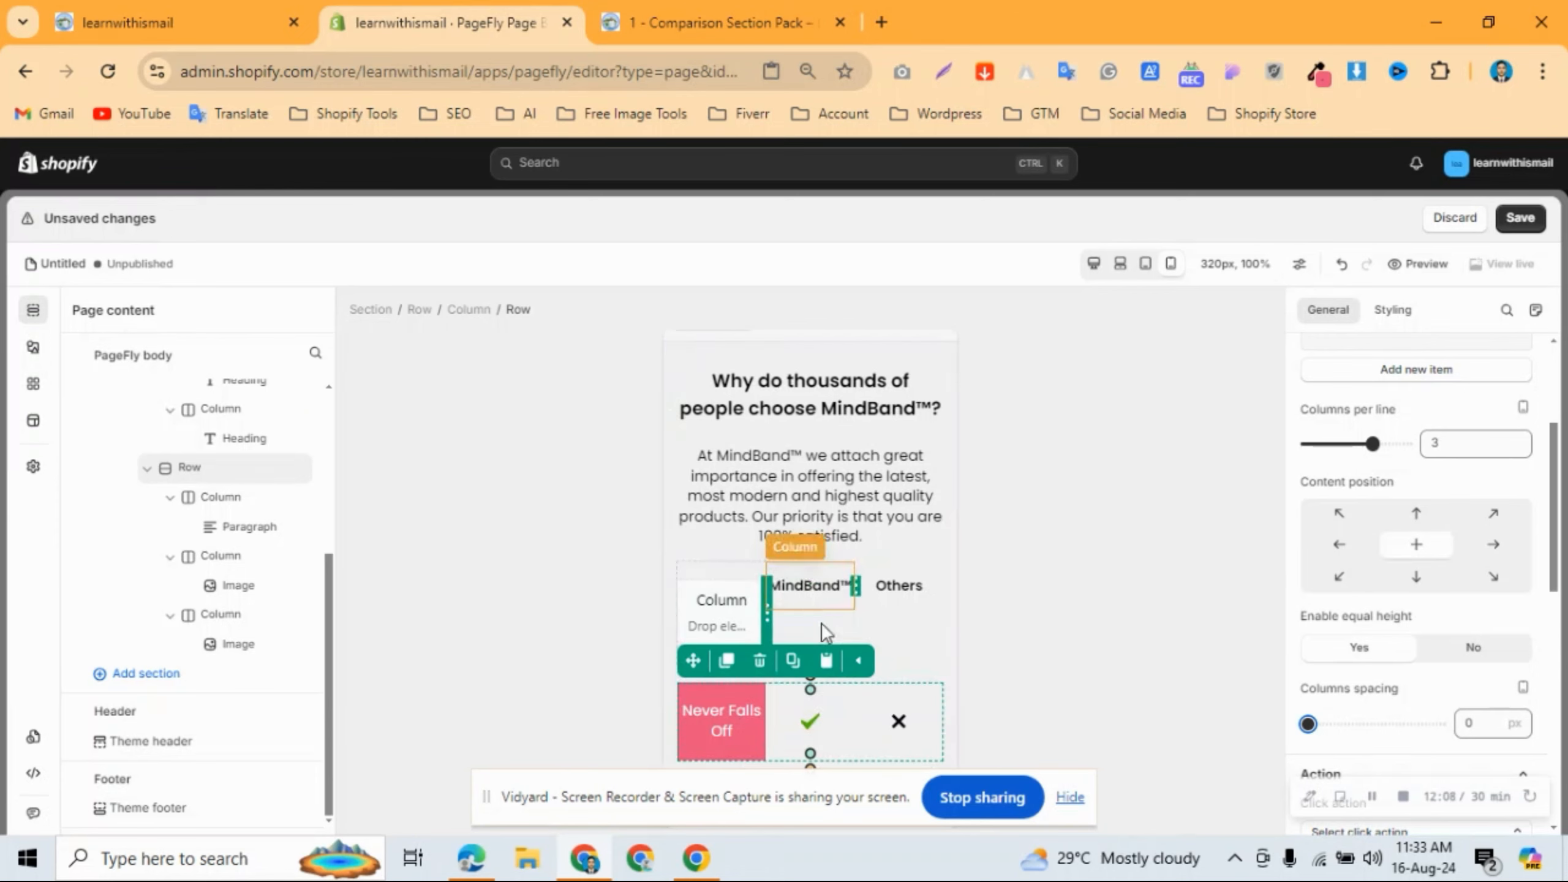
Widen the first column of both the header row and the Never Falls Off row to about half the row width.
left_click_drag(858, 585, 884, 590)
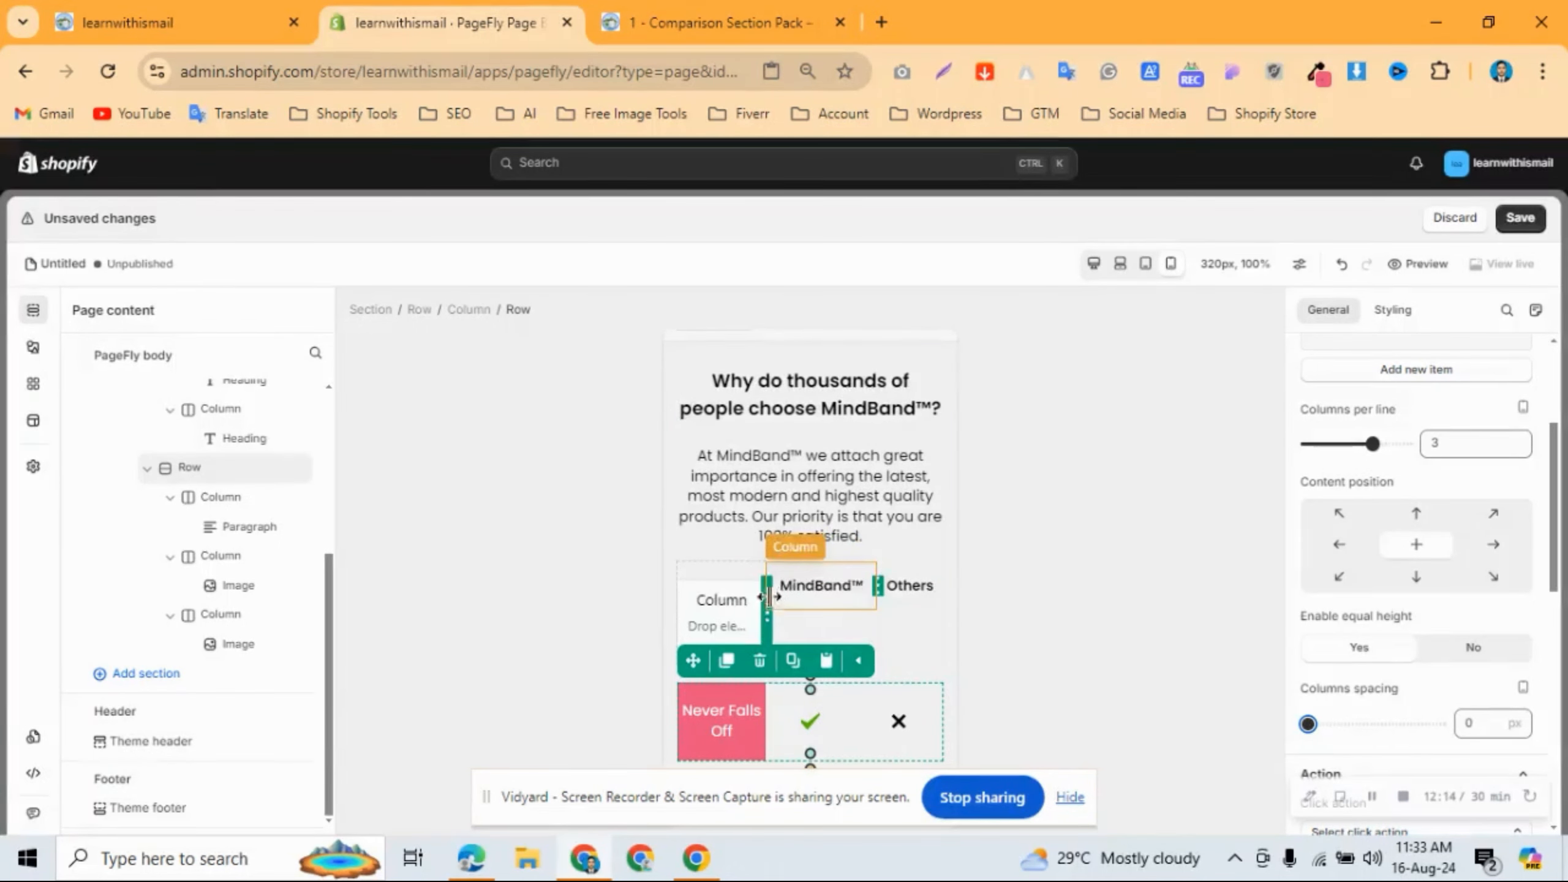
left_click_drag(768, 596, 835, 597)
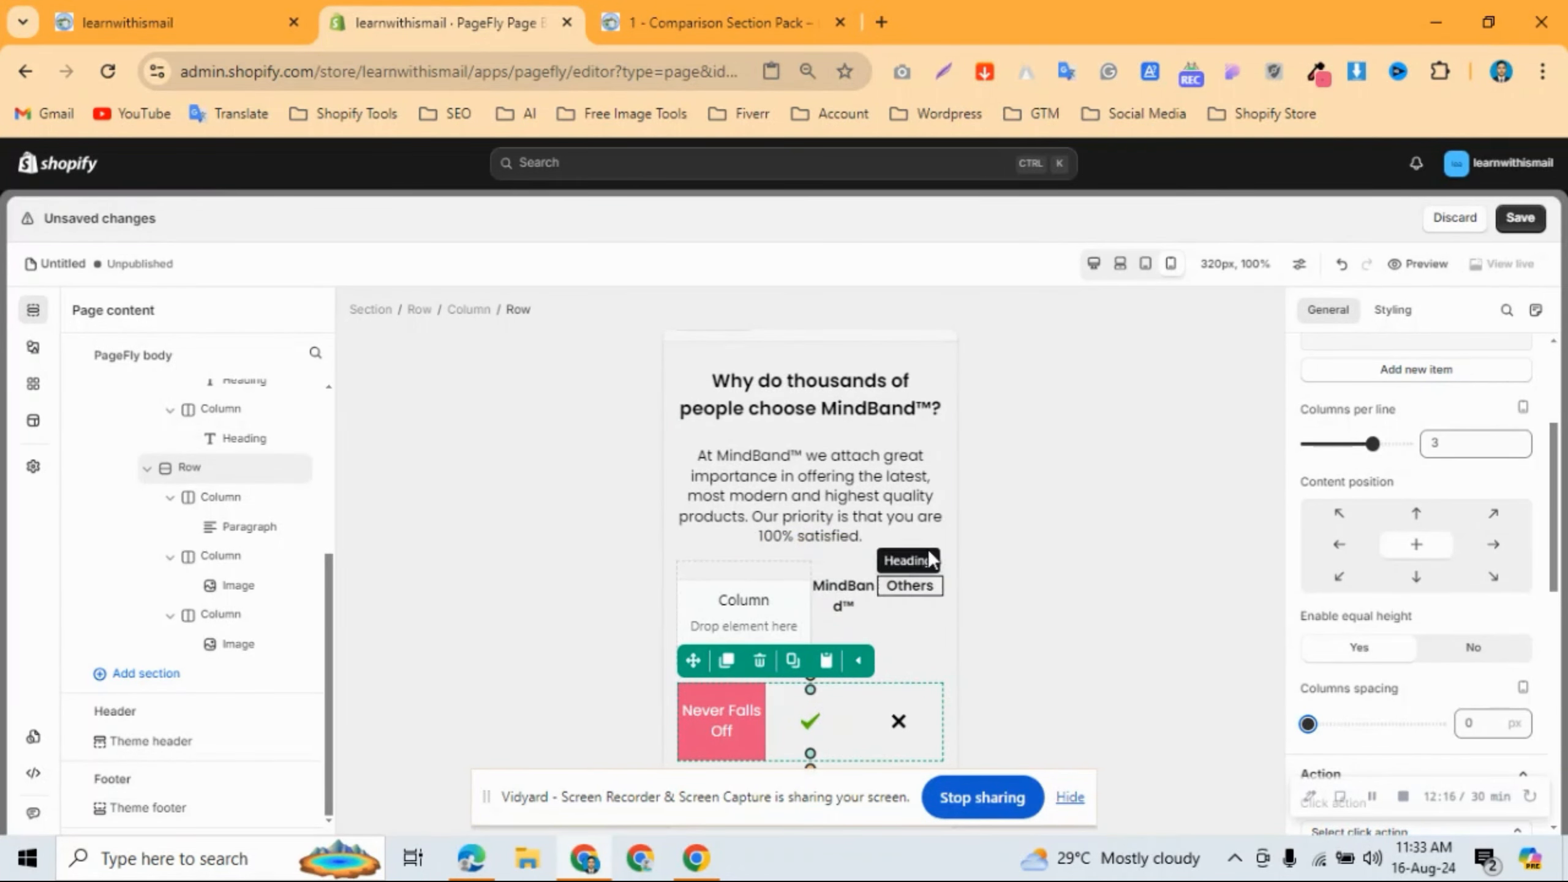
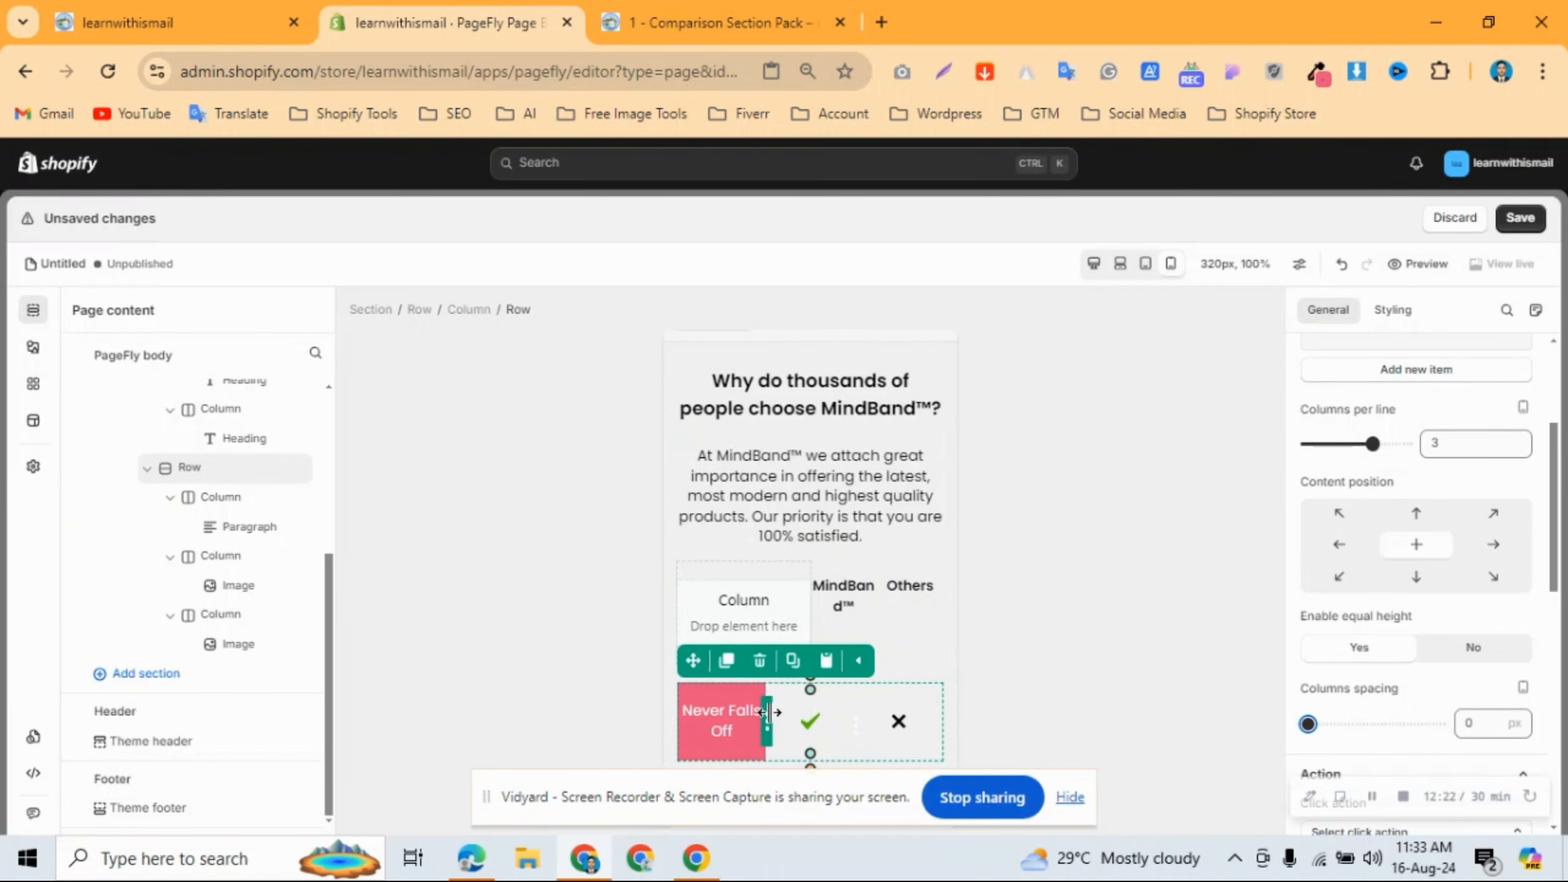
left_click_drag(768, 711, 809, 728)
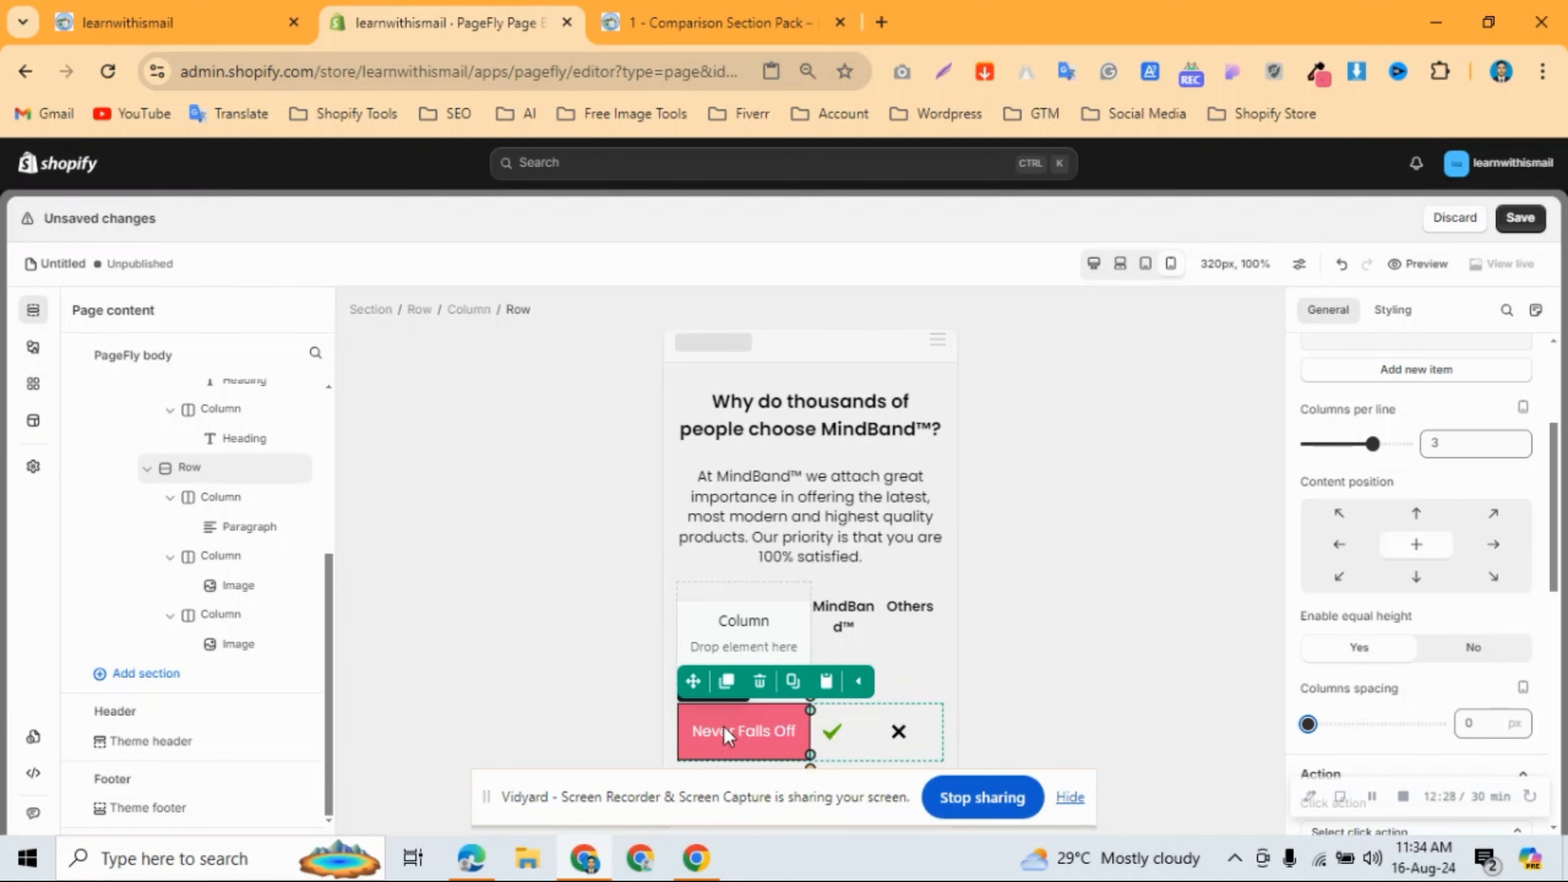
Even out the check and cross column widths in the Never Falls Off row, trying 12 px column spacing before returning it to 0 px.
left_click(1475, 727)
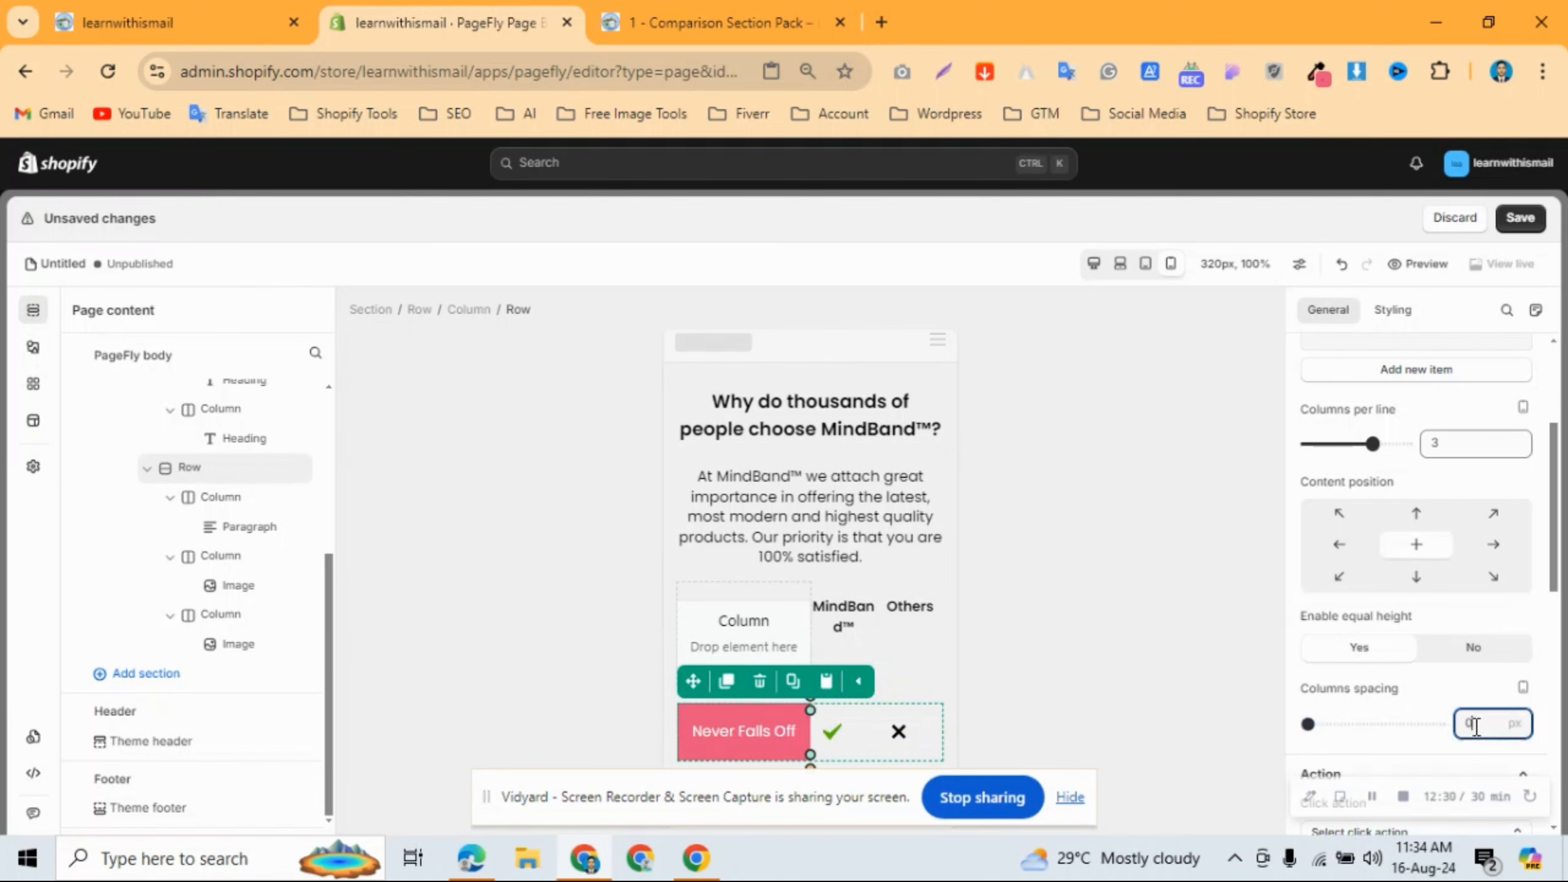
type("12")
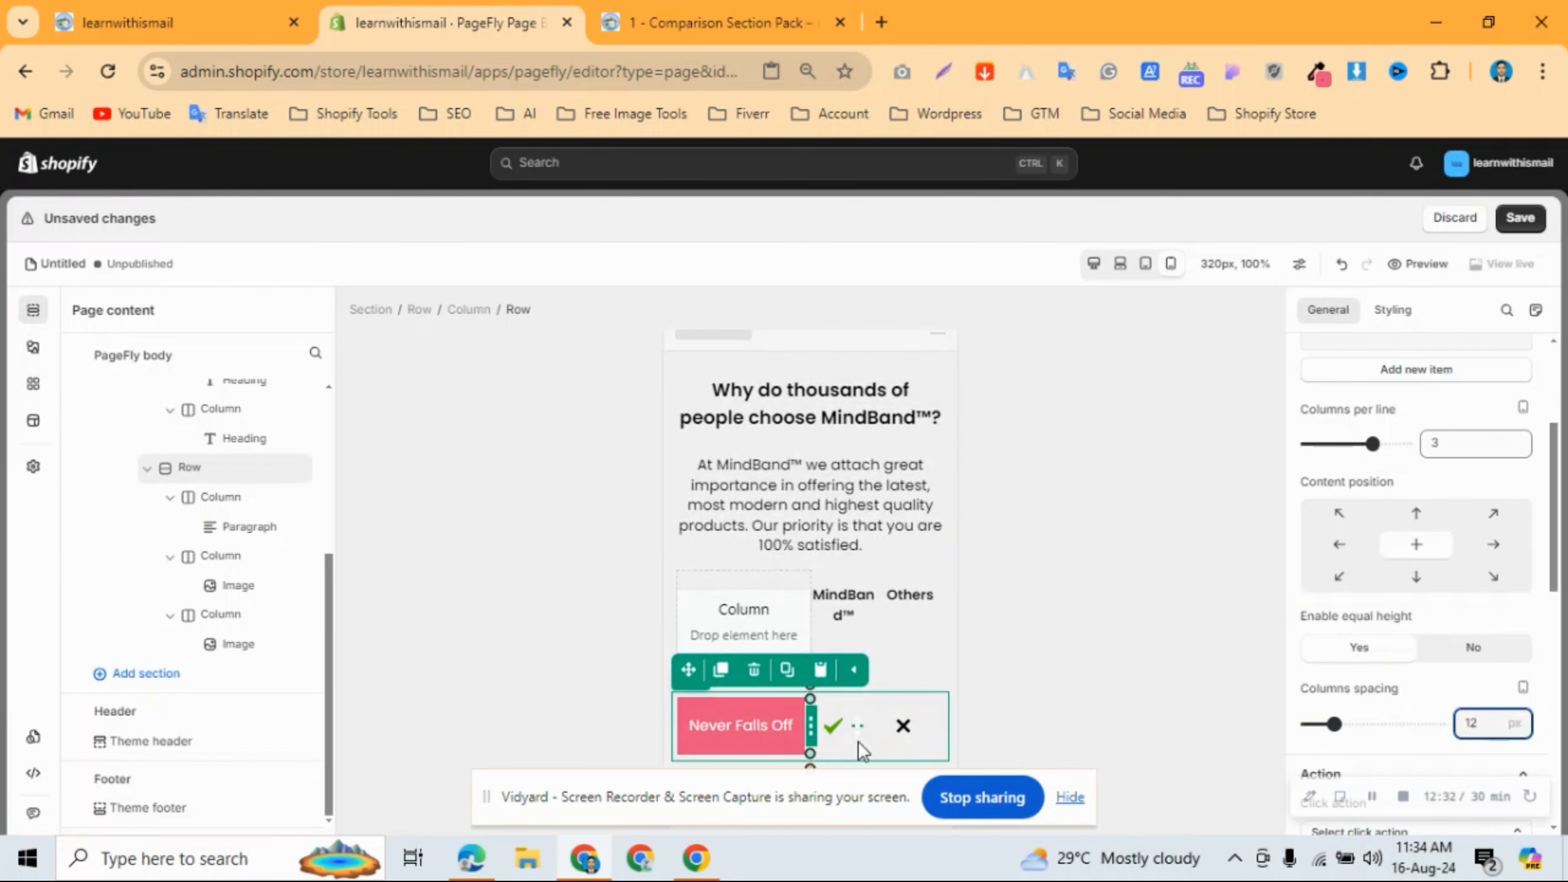
left_click_drag(867, 727, 887, 726)
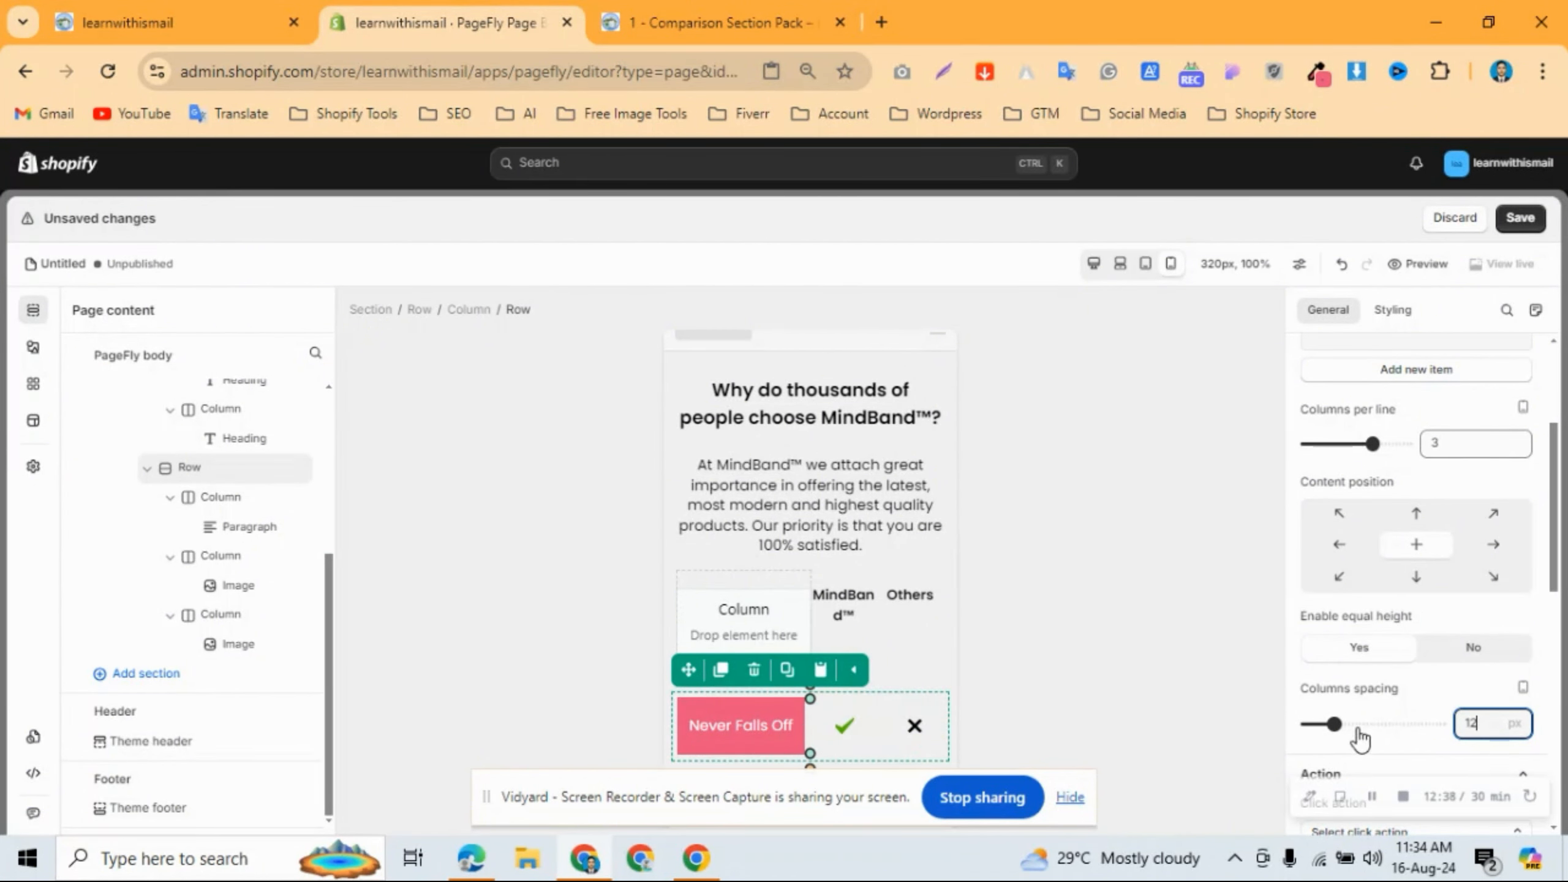
left_click(1333, 722)
left_click_drag(1333, 723, 1302, 724)
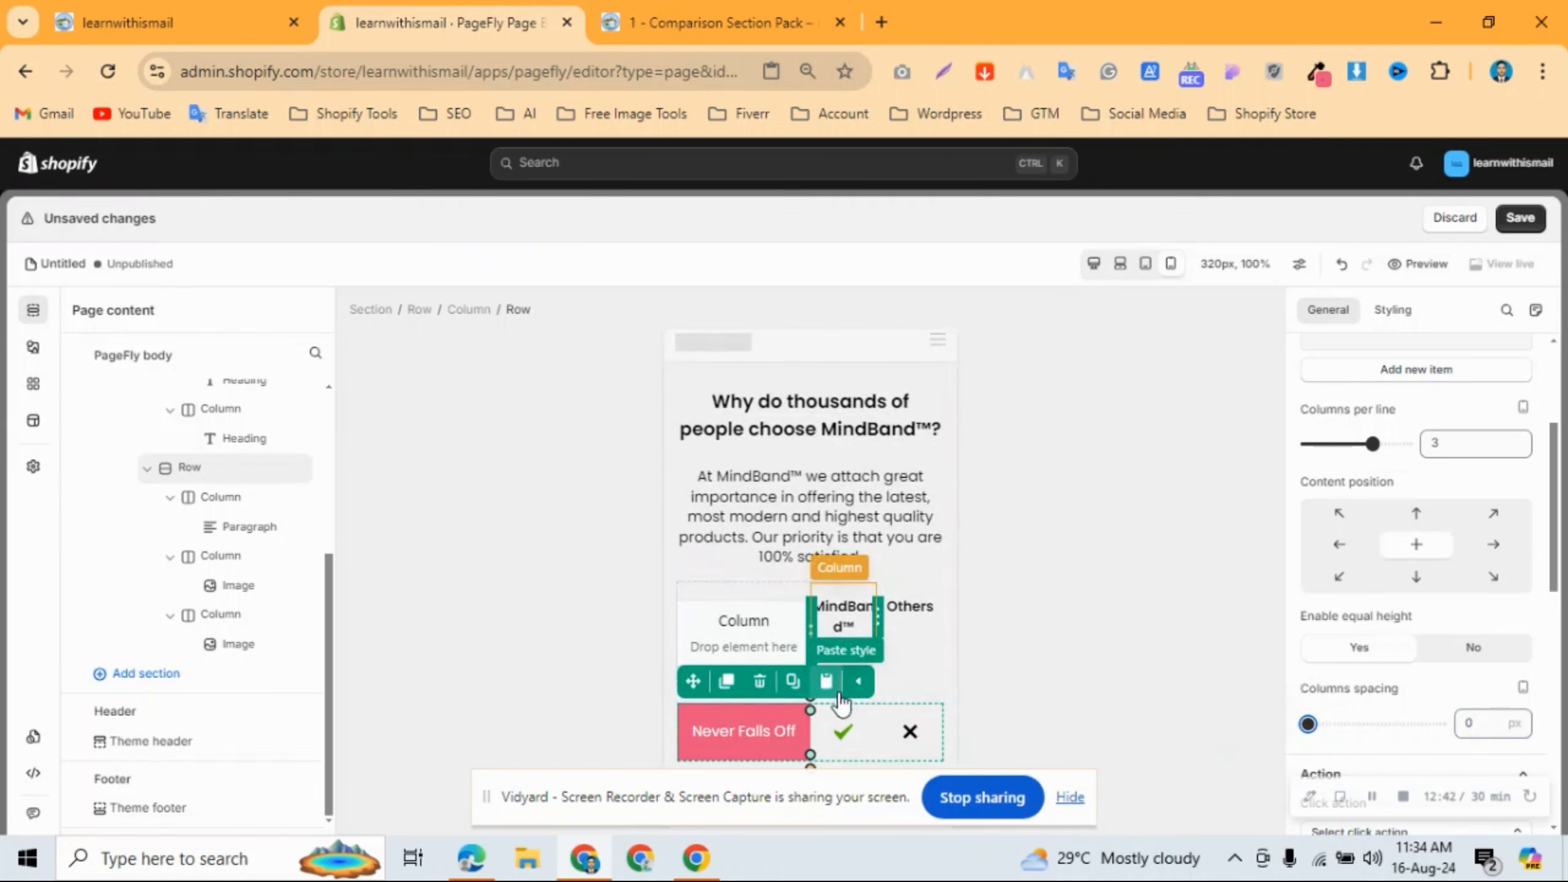
Turn off full width for the Never Falls Off row's check icon, set its mobile width to 16 px, and select the cross icon.
scroll(1423, 481, "up", 3)
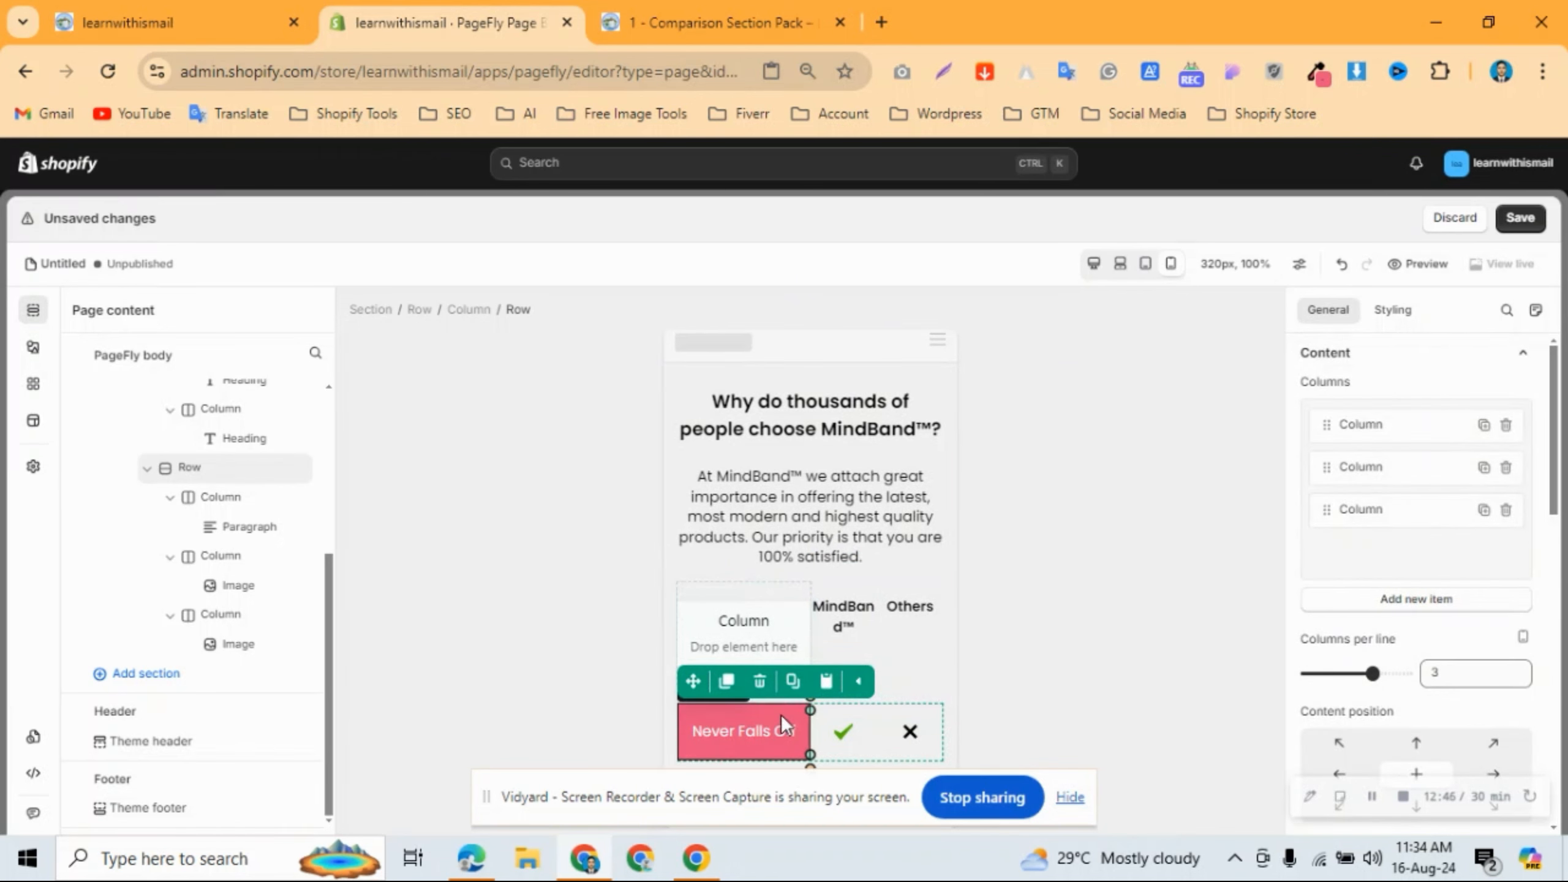
left_click(843, 734)
scroll(1475, 666, "down", 5)
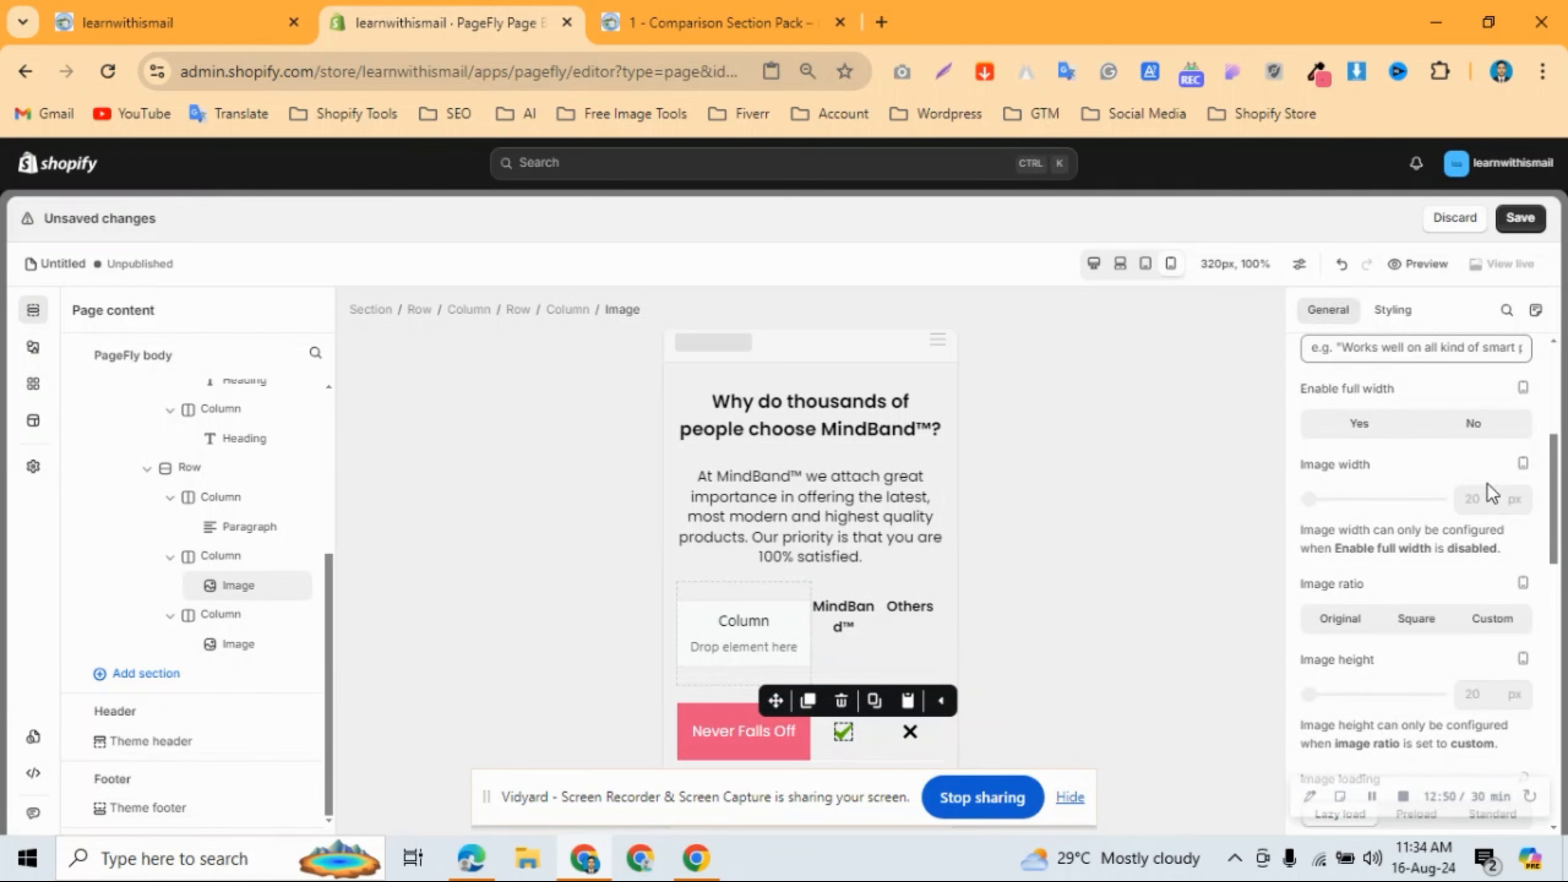
left_click(1472, 424)
double_click(1488, 500)
type("27")
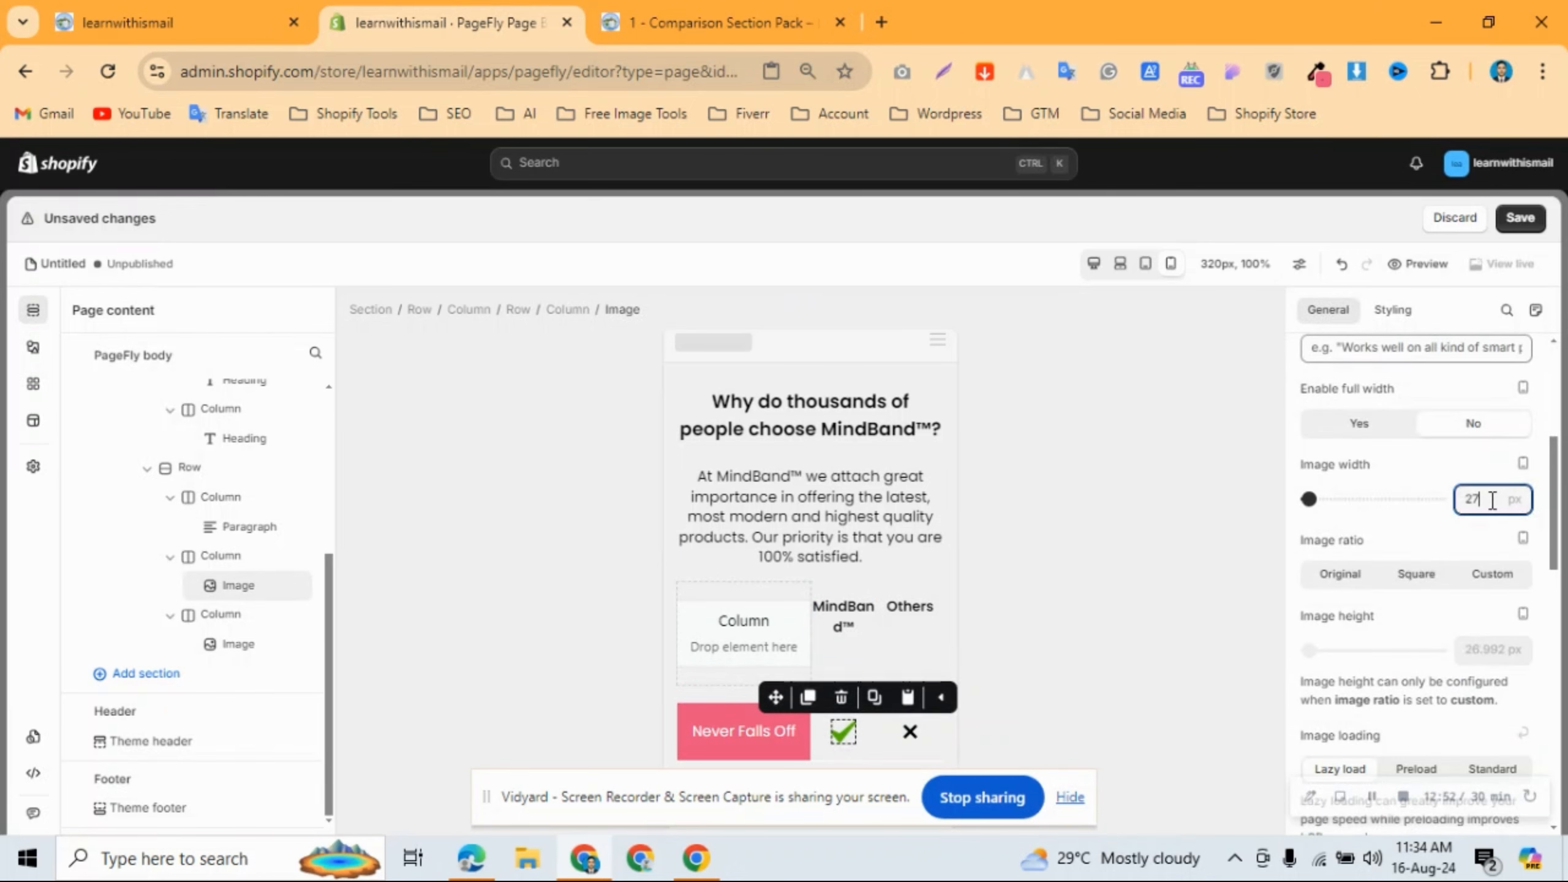
key("BackSpace")
key("BackSpace")
type("18")
key("BackSpace")
type("6")
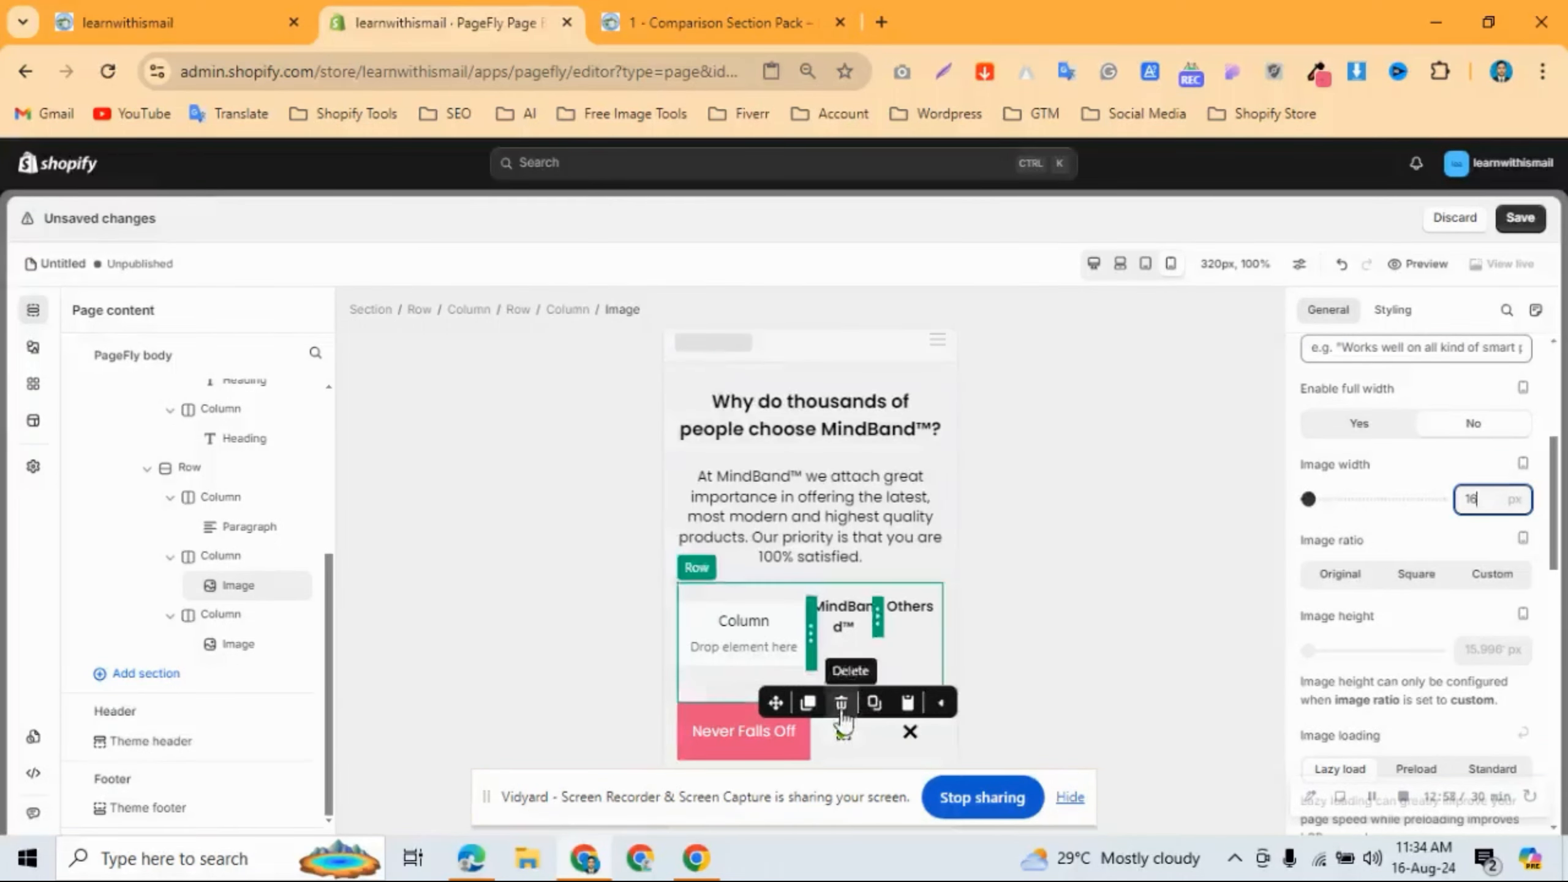
left_click(914, 729)
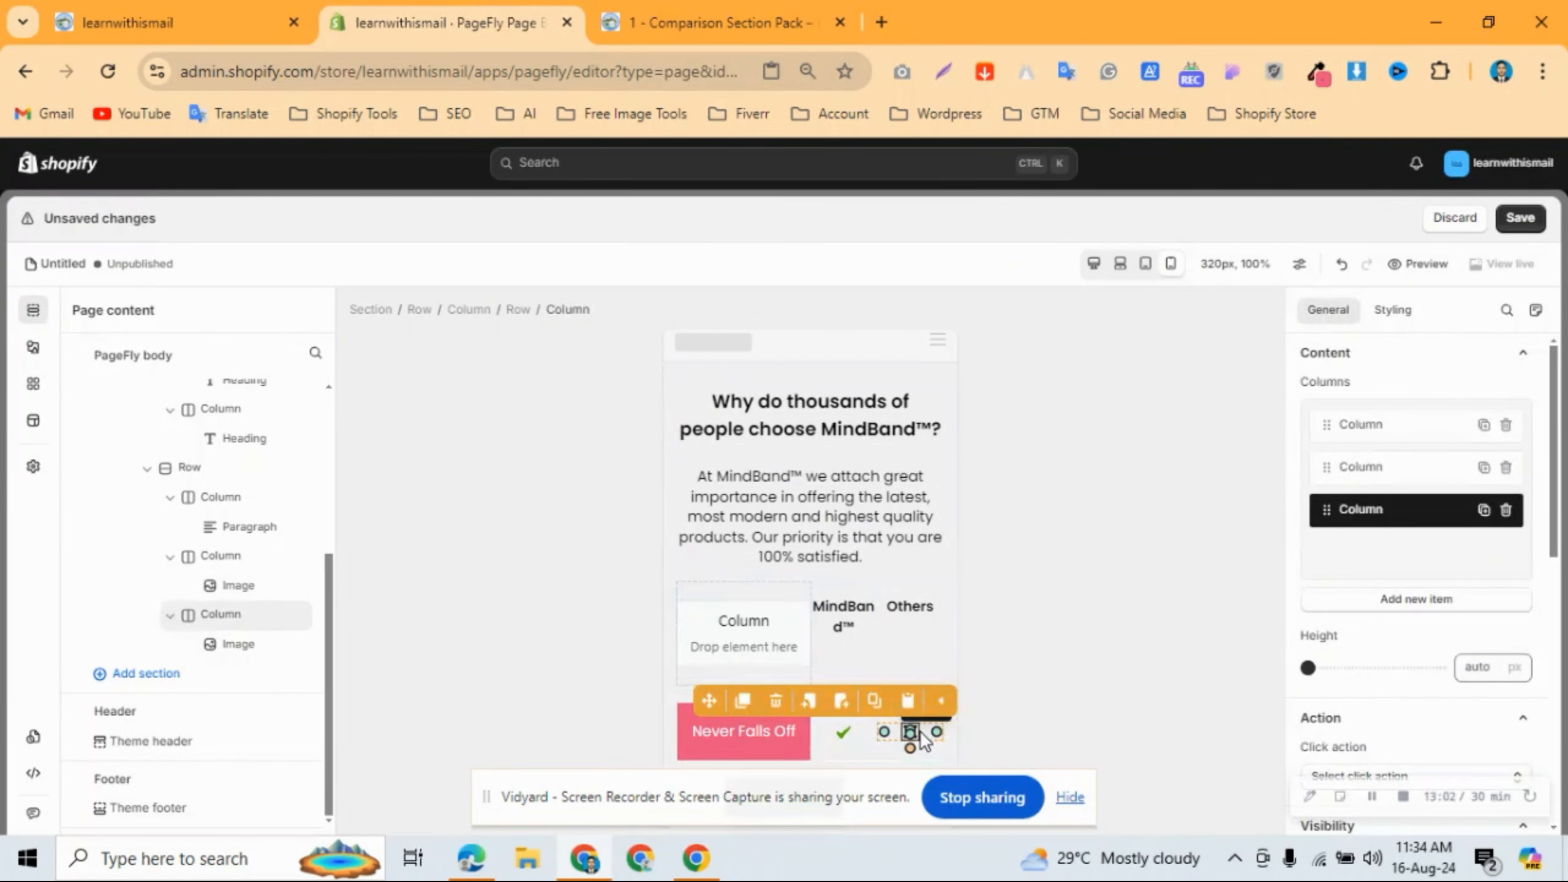
left_click(919, 730)
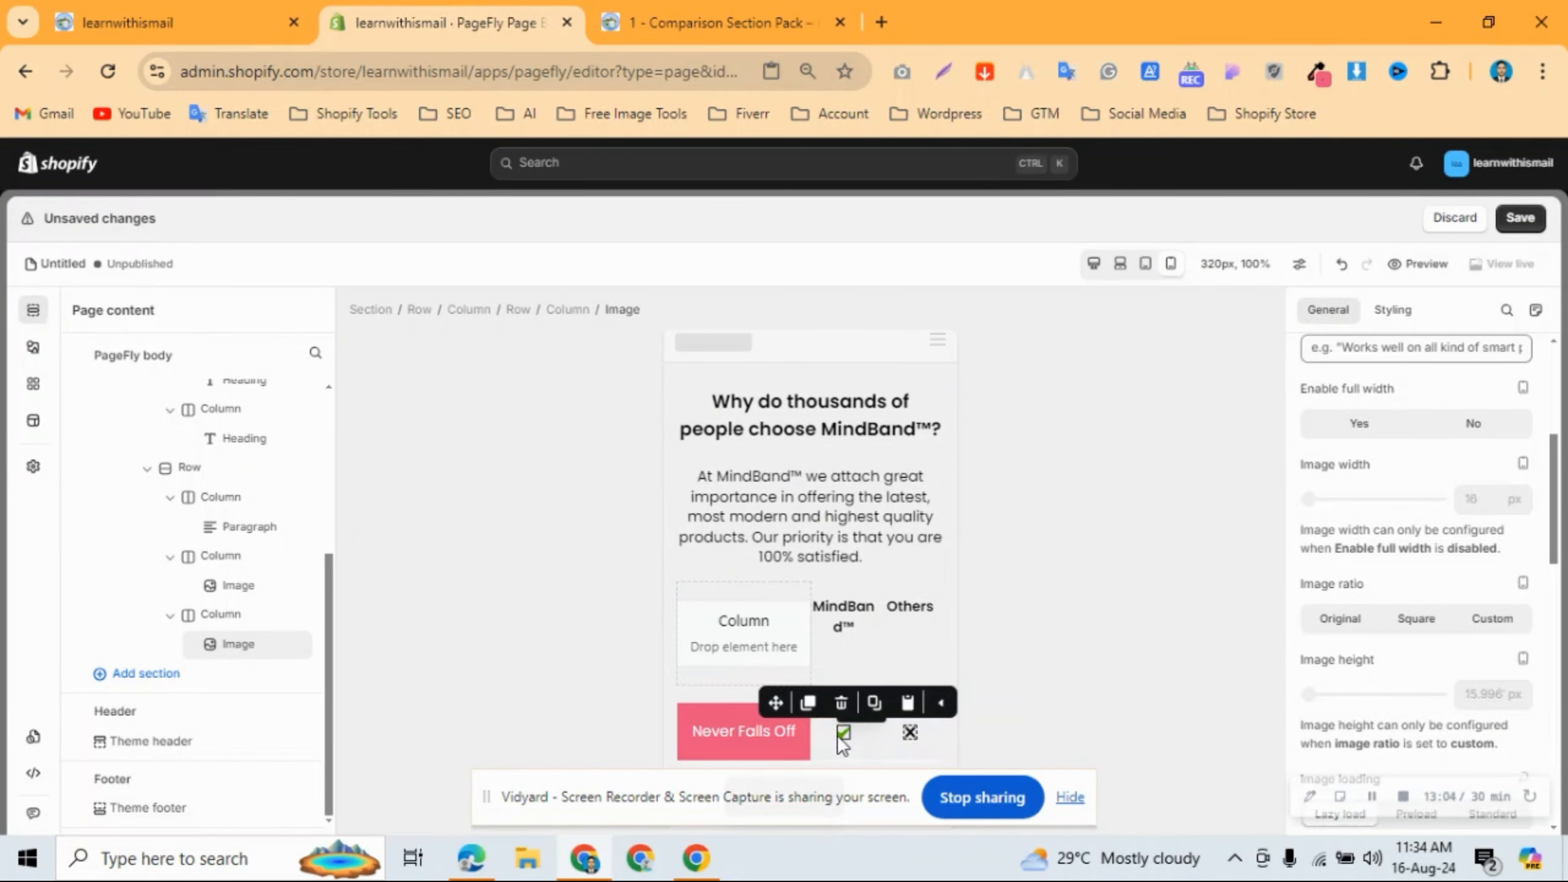
Reduce the Never Falls Off paragraph's top and bottom padding on mobile, using 12 px for the bottom.
left_click(770, 726)
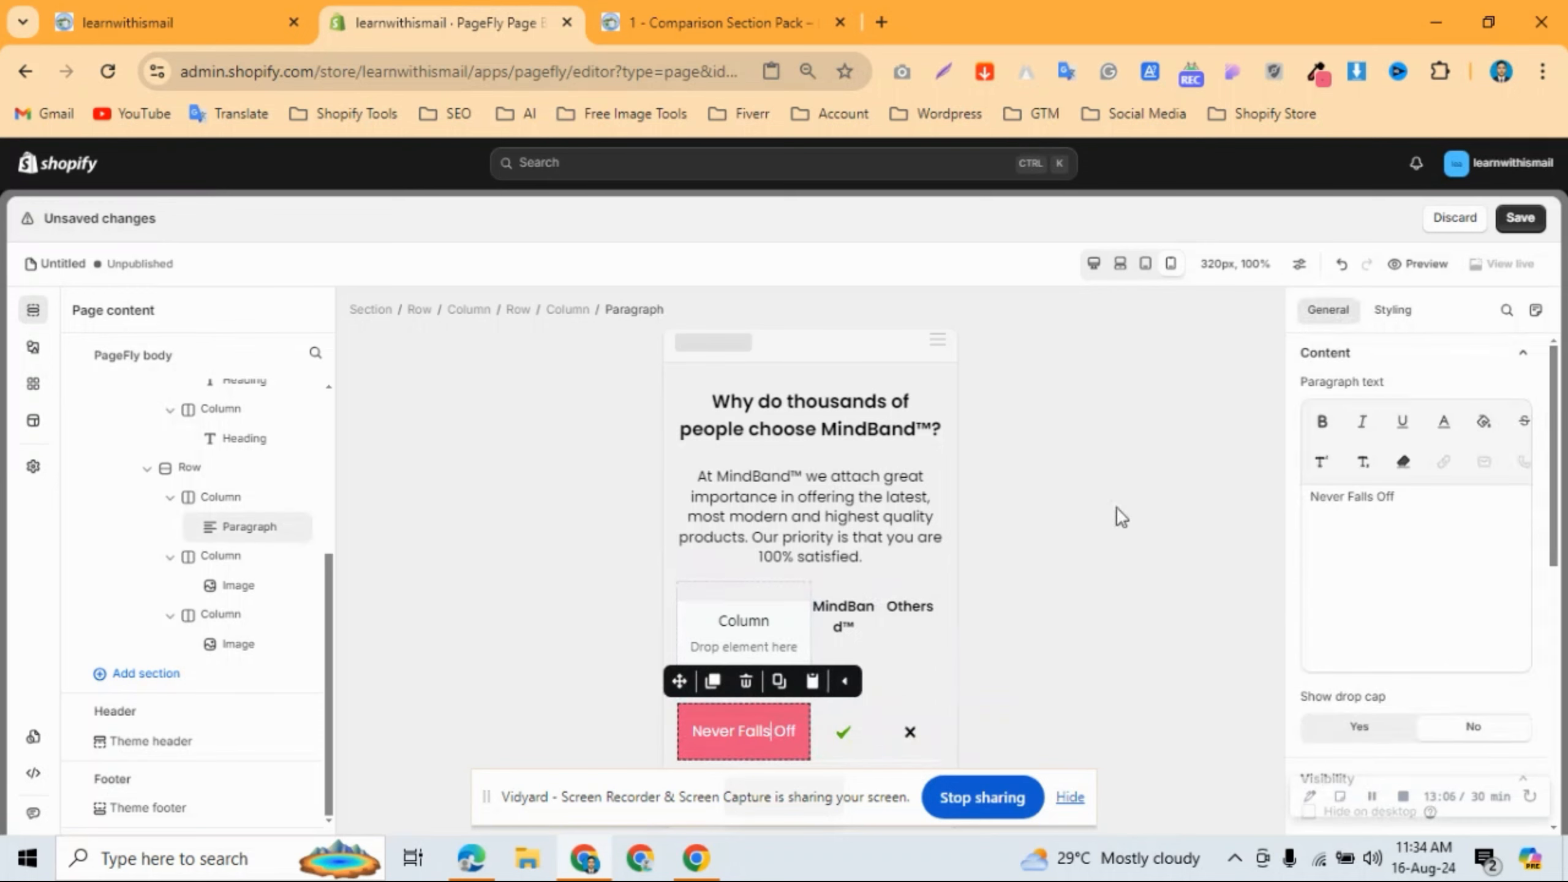
left_click(1392, 310)
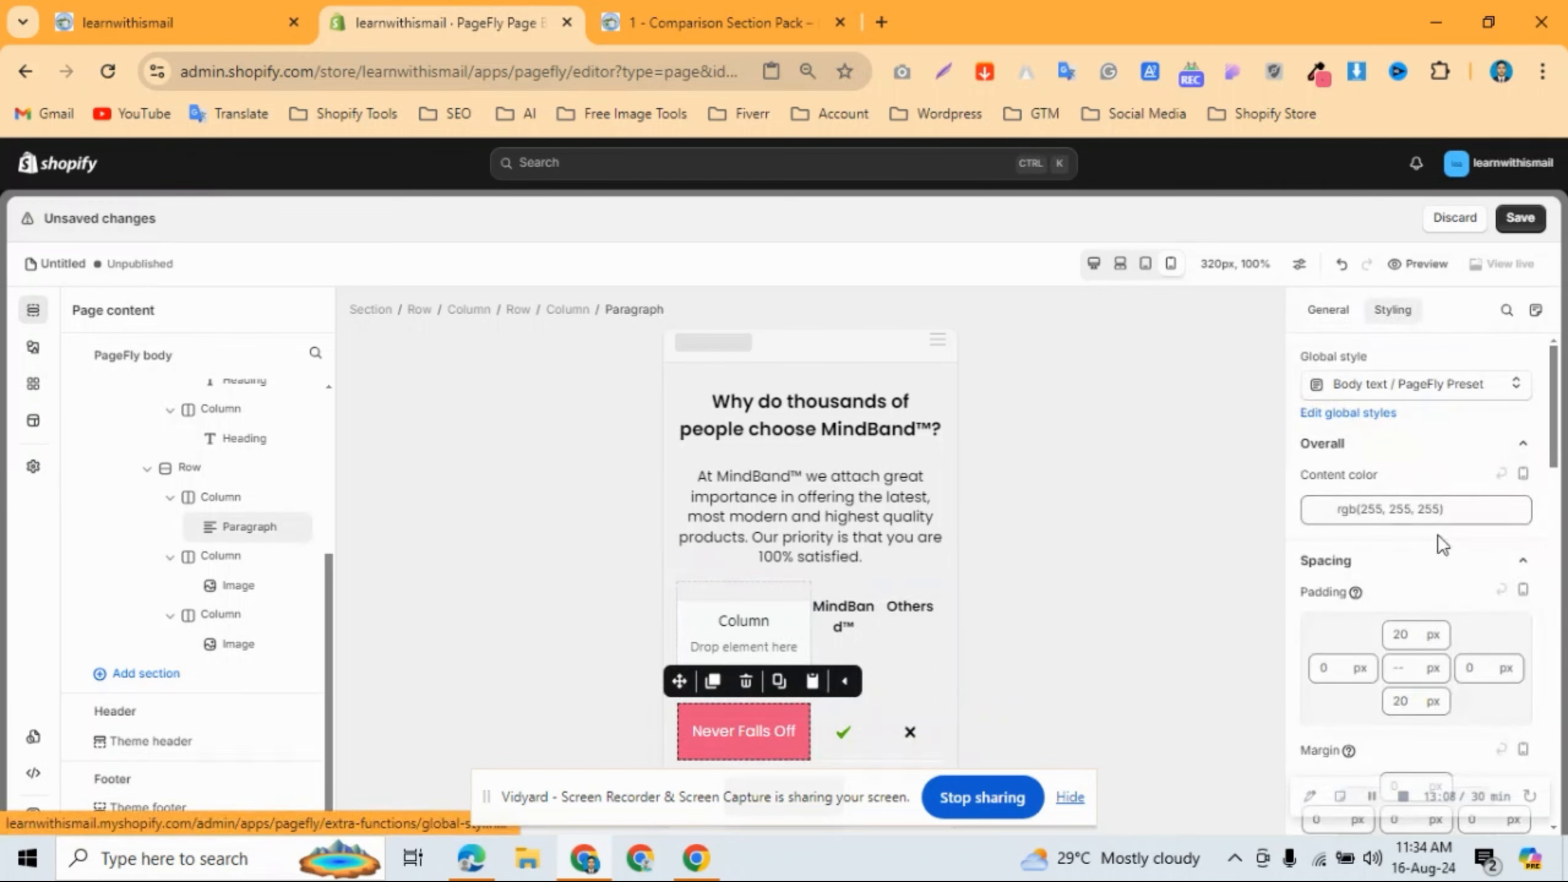
left_click(1409, 634)
key("BackSpace")
key("BackSpace")
type("13")
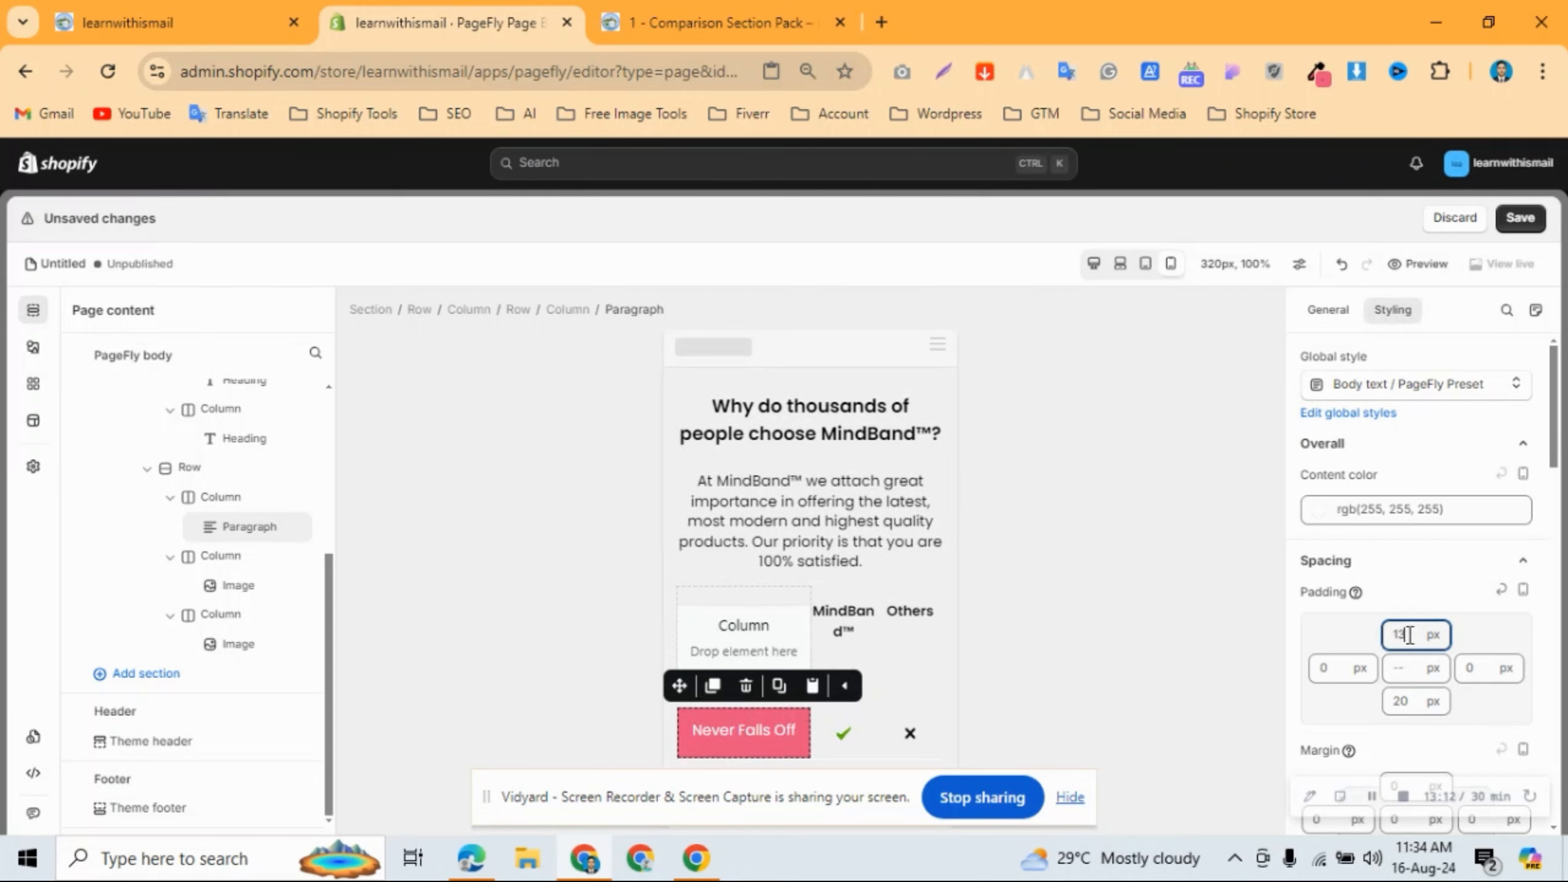
key("BackSpace")
type("1")
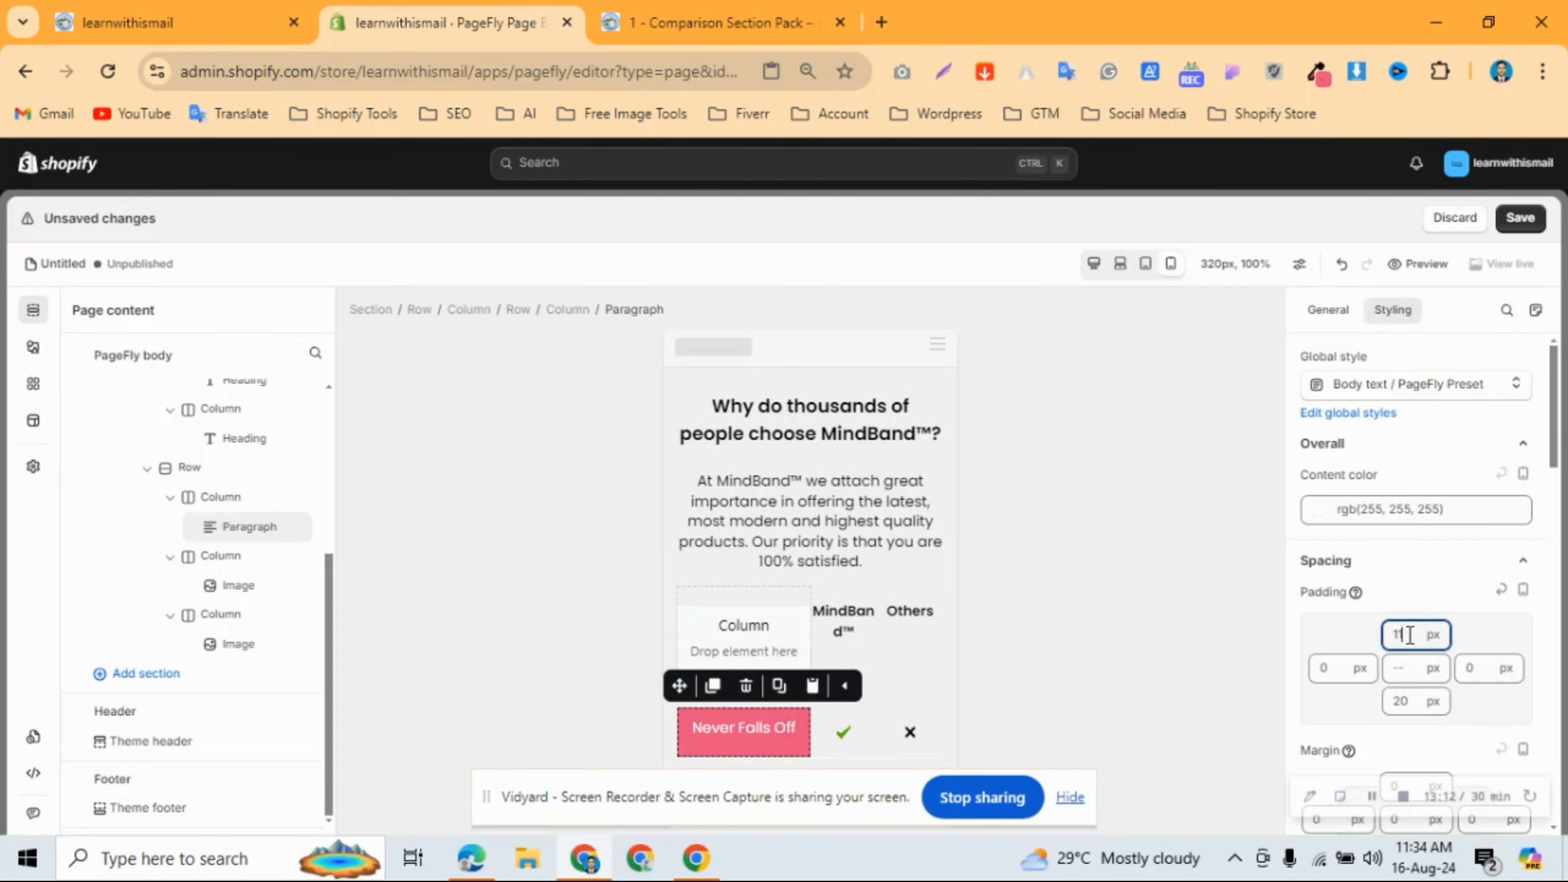
key("BackSpace")
type("0")
left_click(1408, 697)
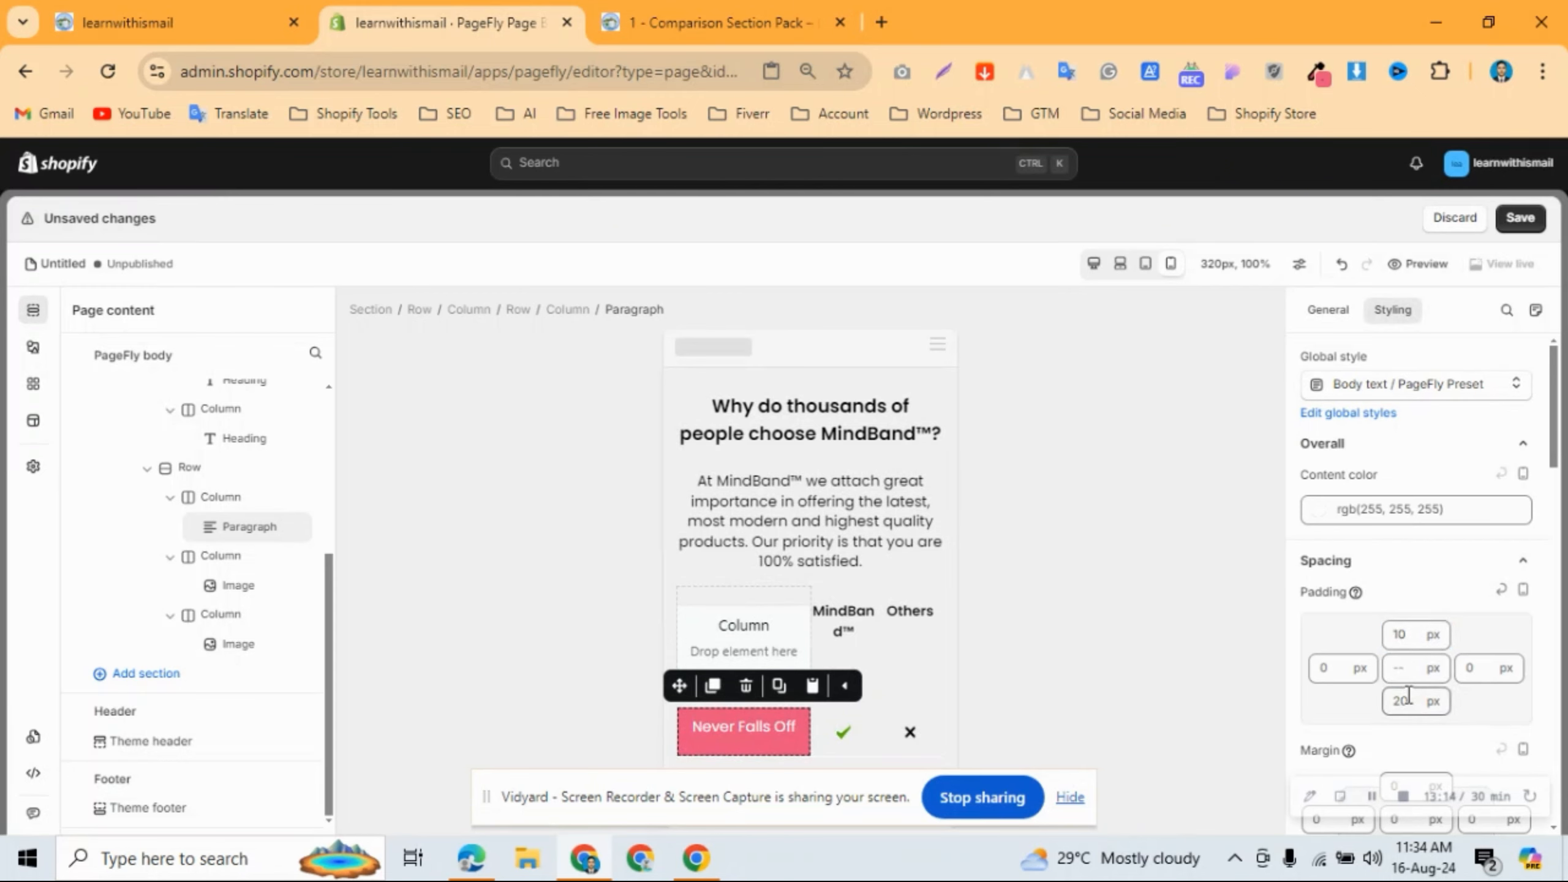
key("Delete")
type("1")
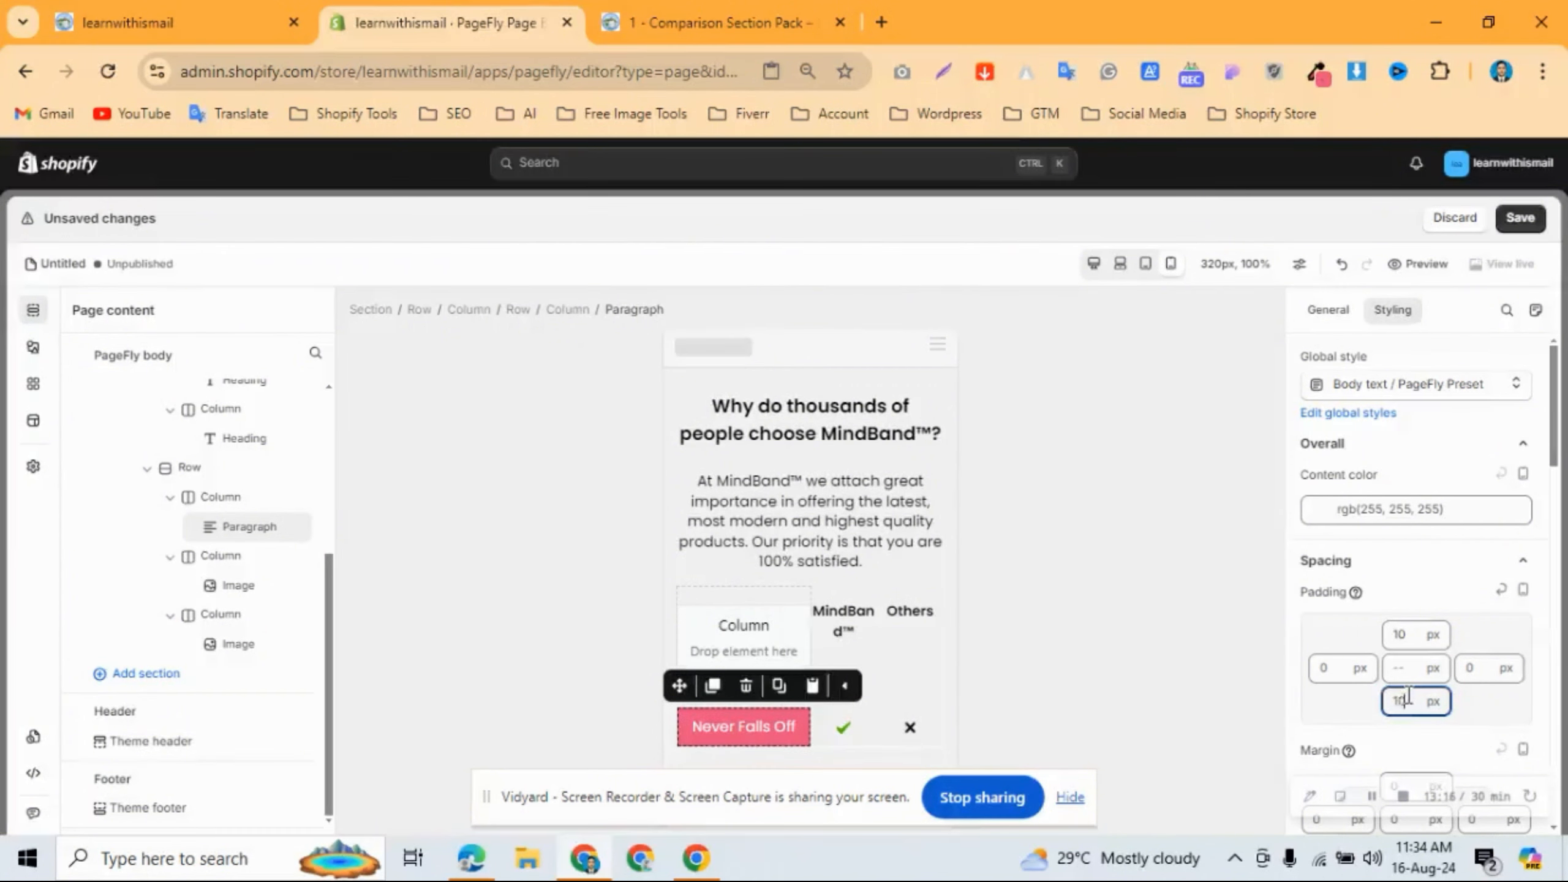
key("BackSpace")
type("2")
left_click(1398, 633)
key("Up")
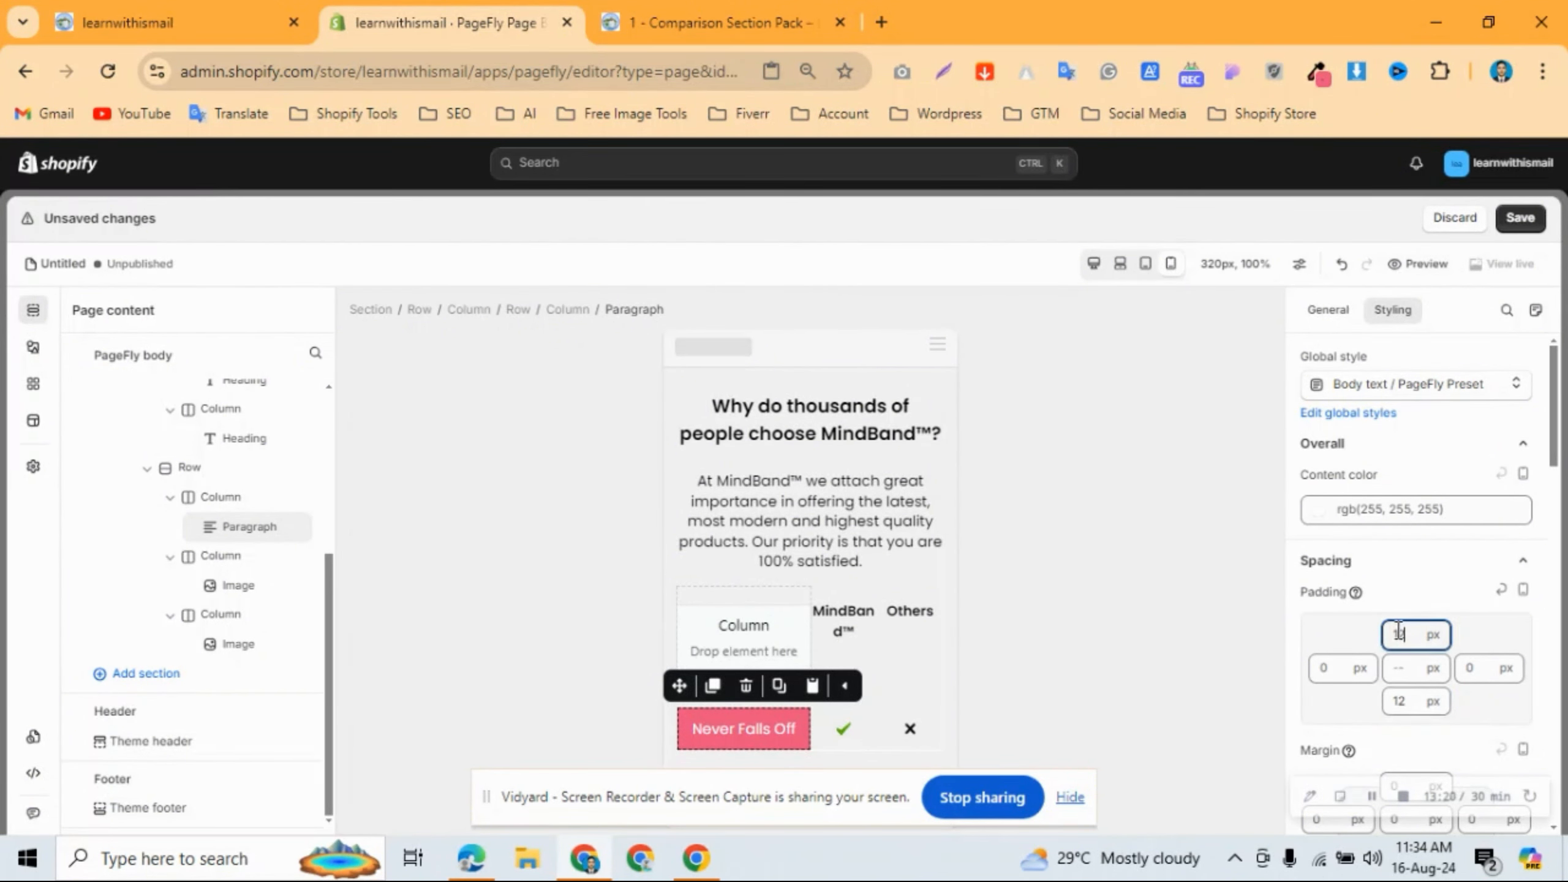
Switch to the desktop view and set the header row's column spacing to 0 px.
left_click(923, 645)
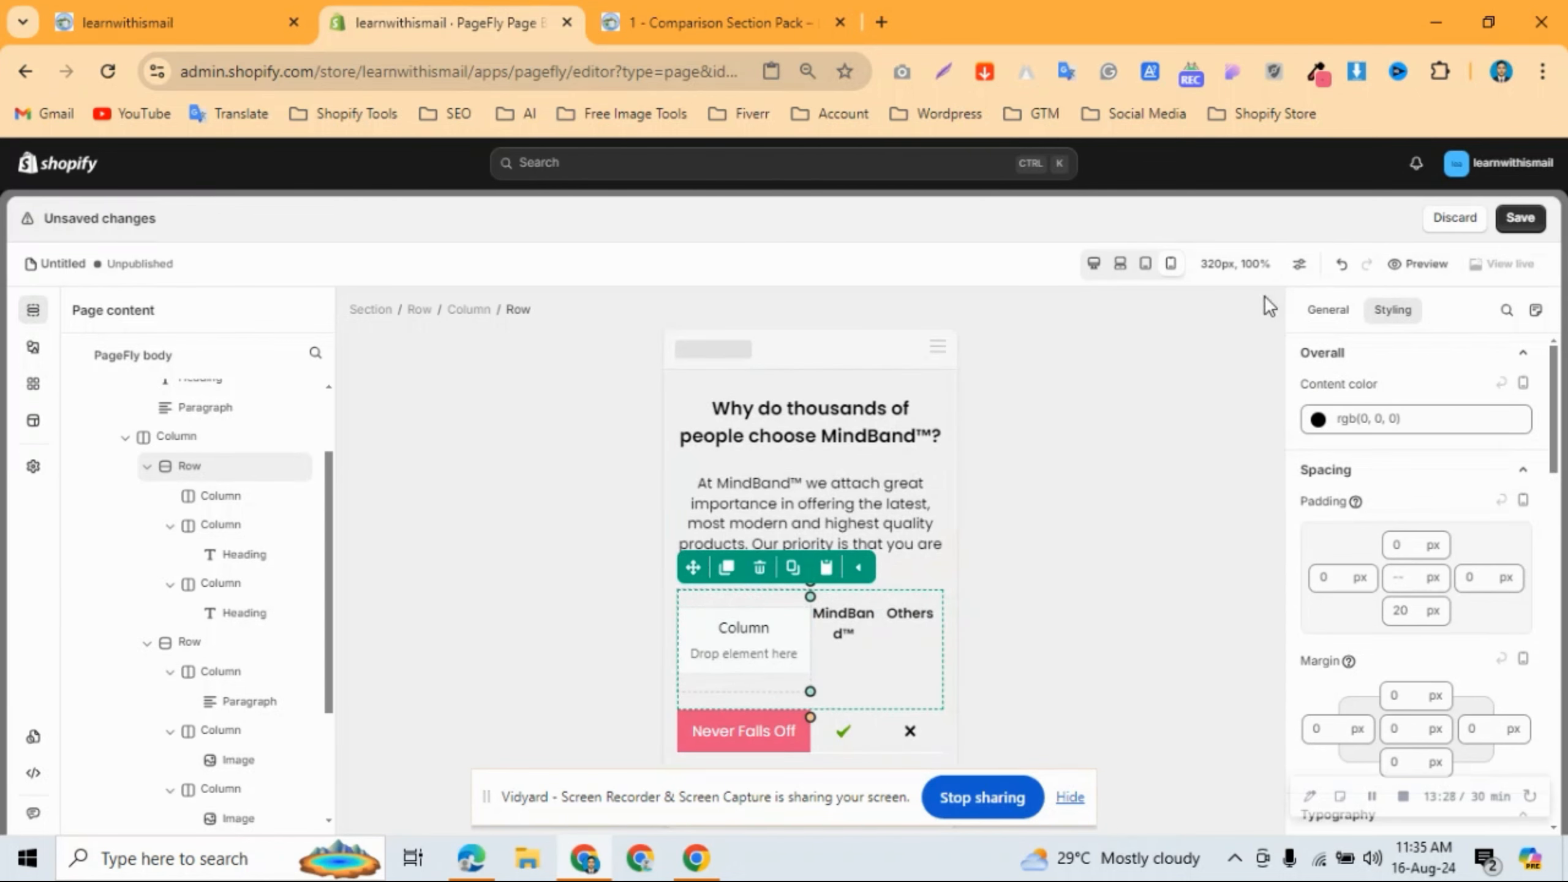
left_click(1101, 259)
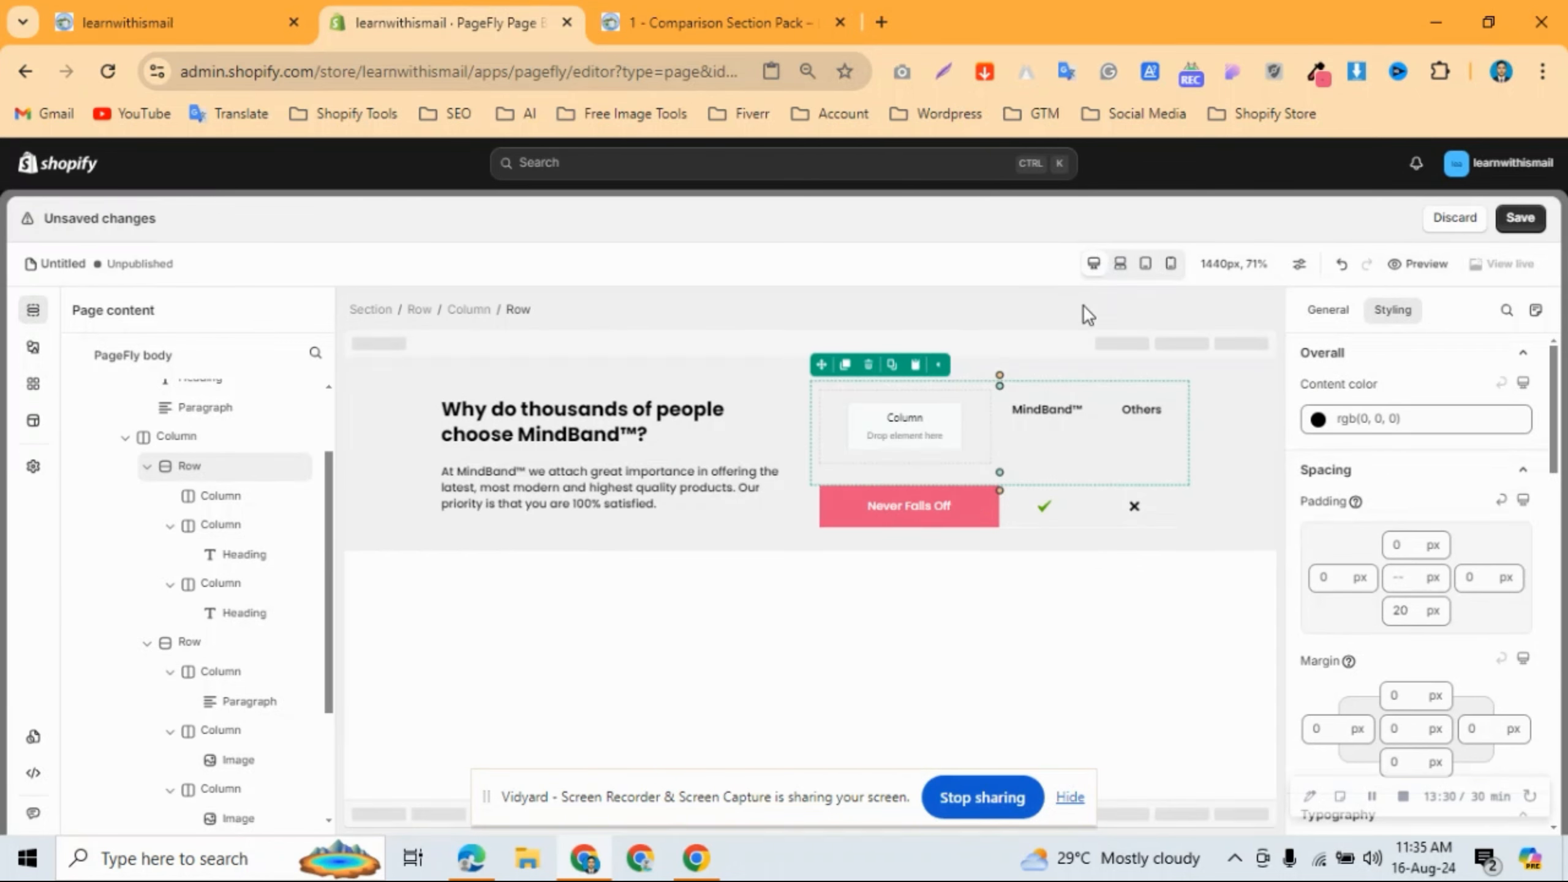
left_click(1178, 516)
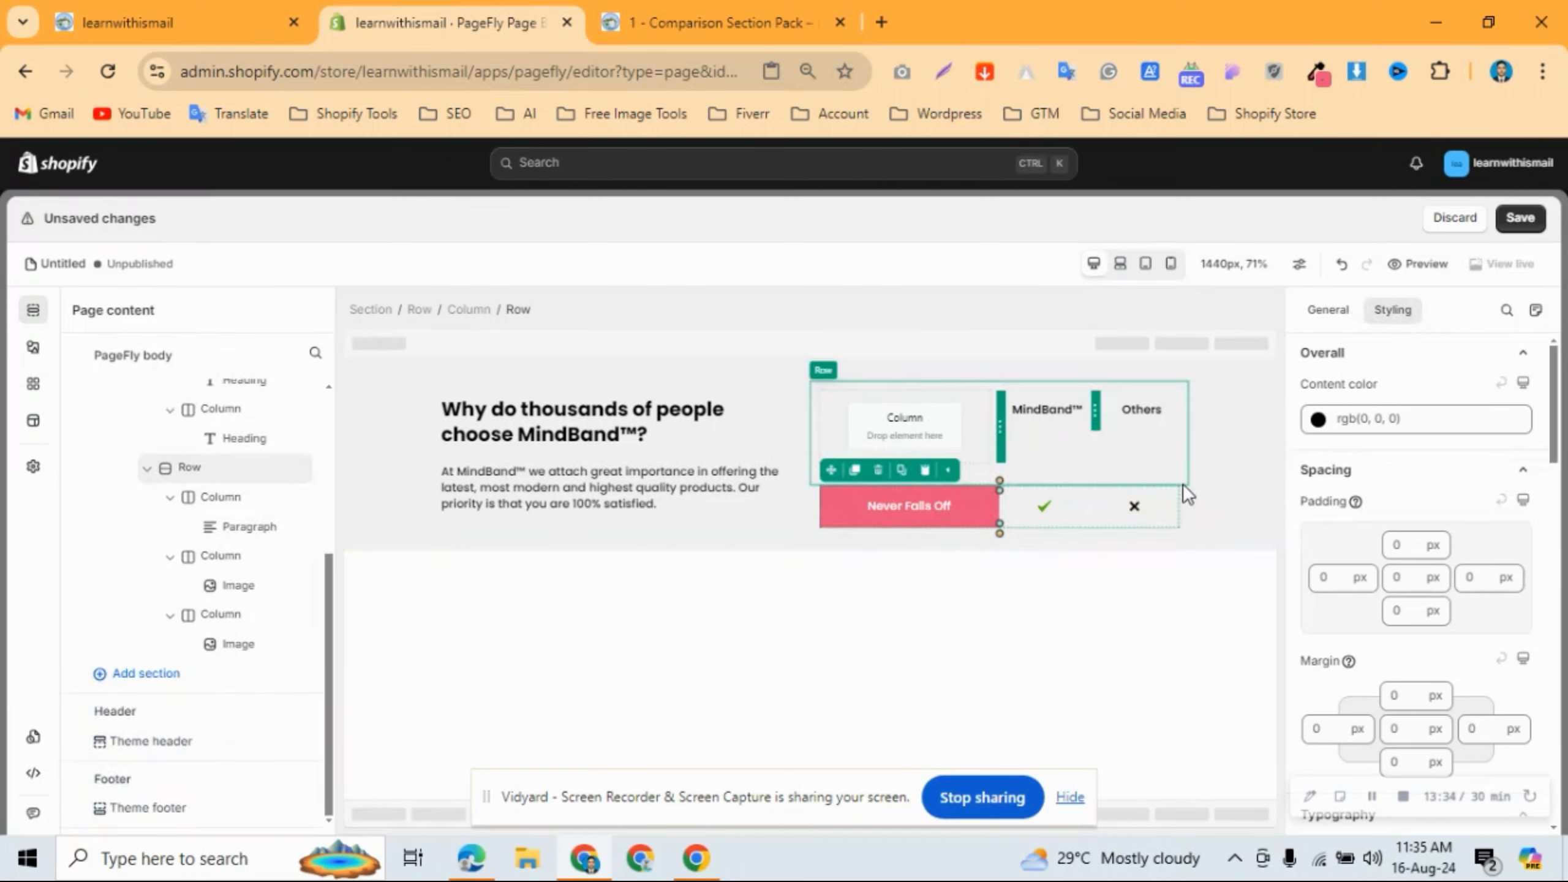
left_click(1183, 483)
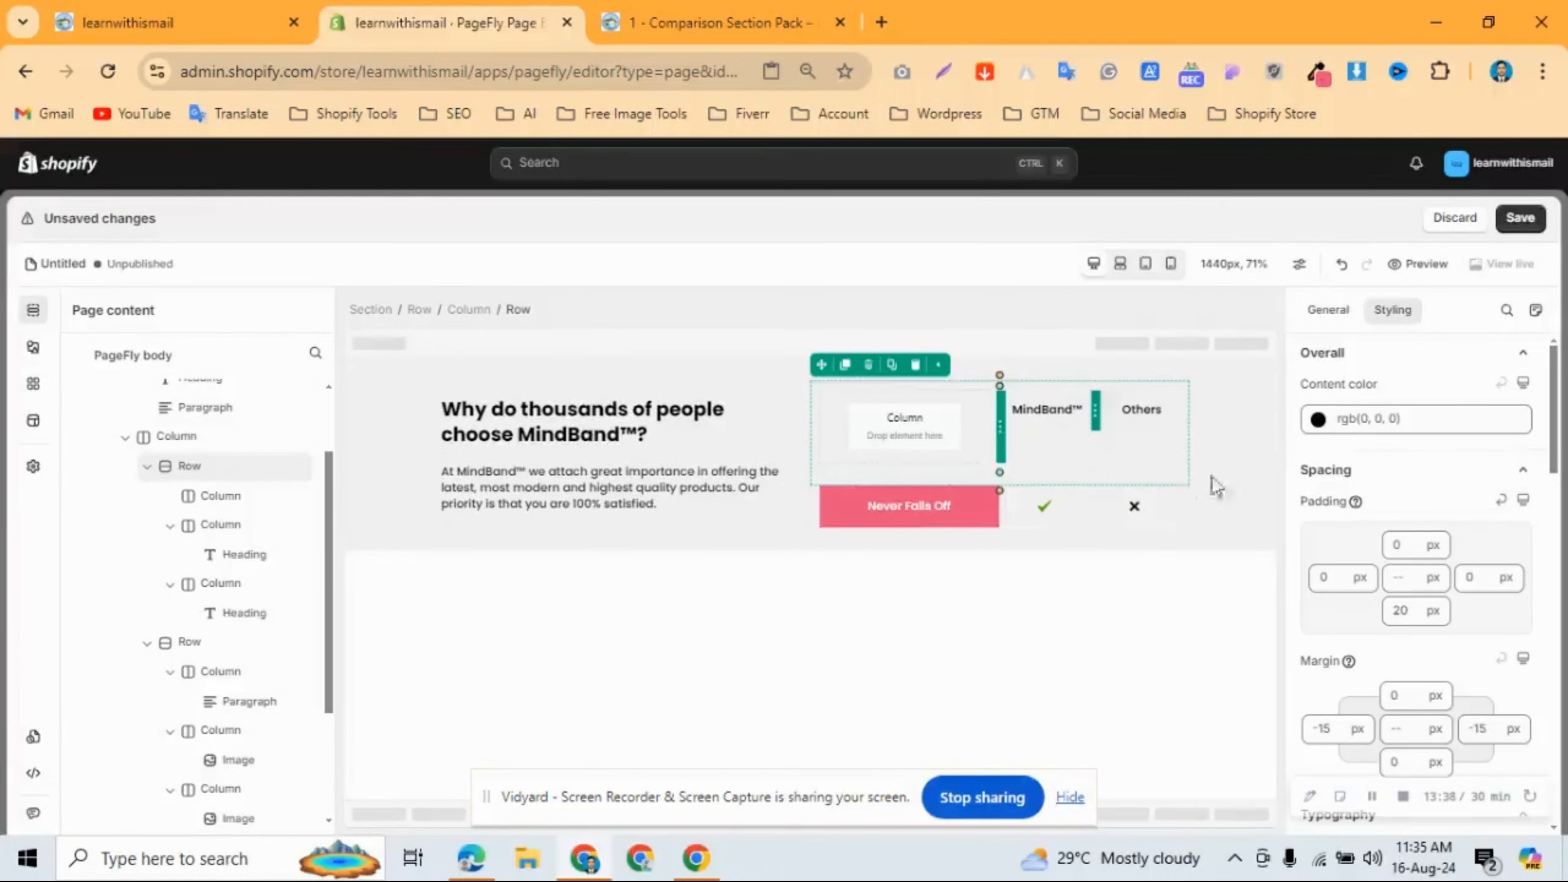
left_click(1321, 309)
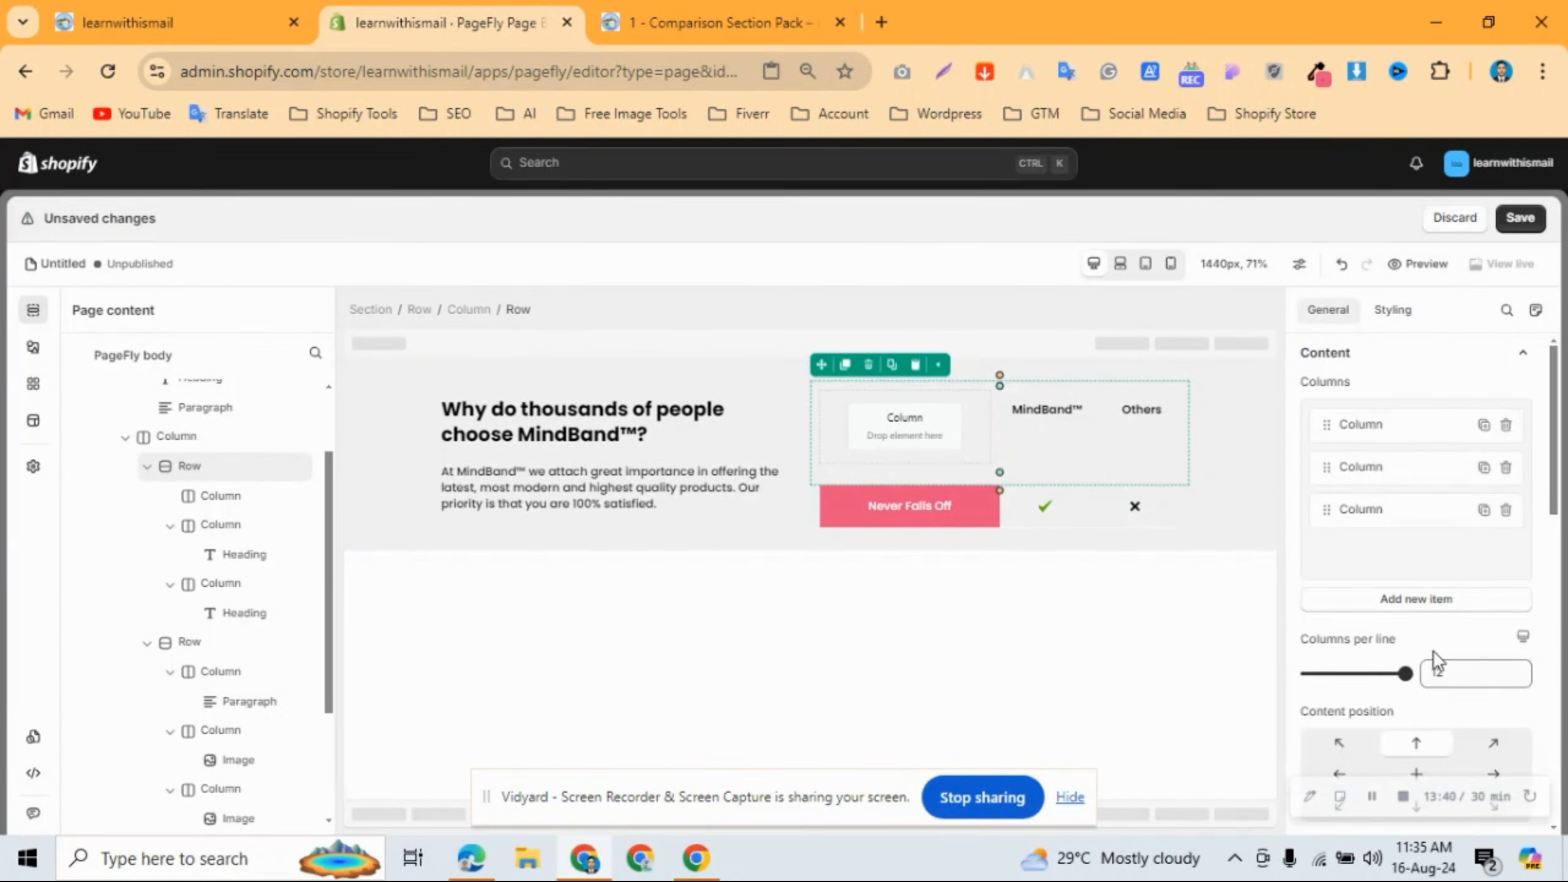
scroll(1413, 645, "down", 3)
left_click_drag(1366, 723, 1185, 747)
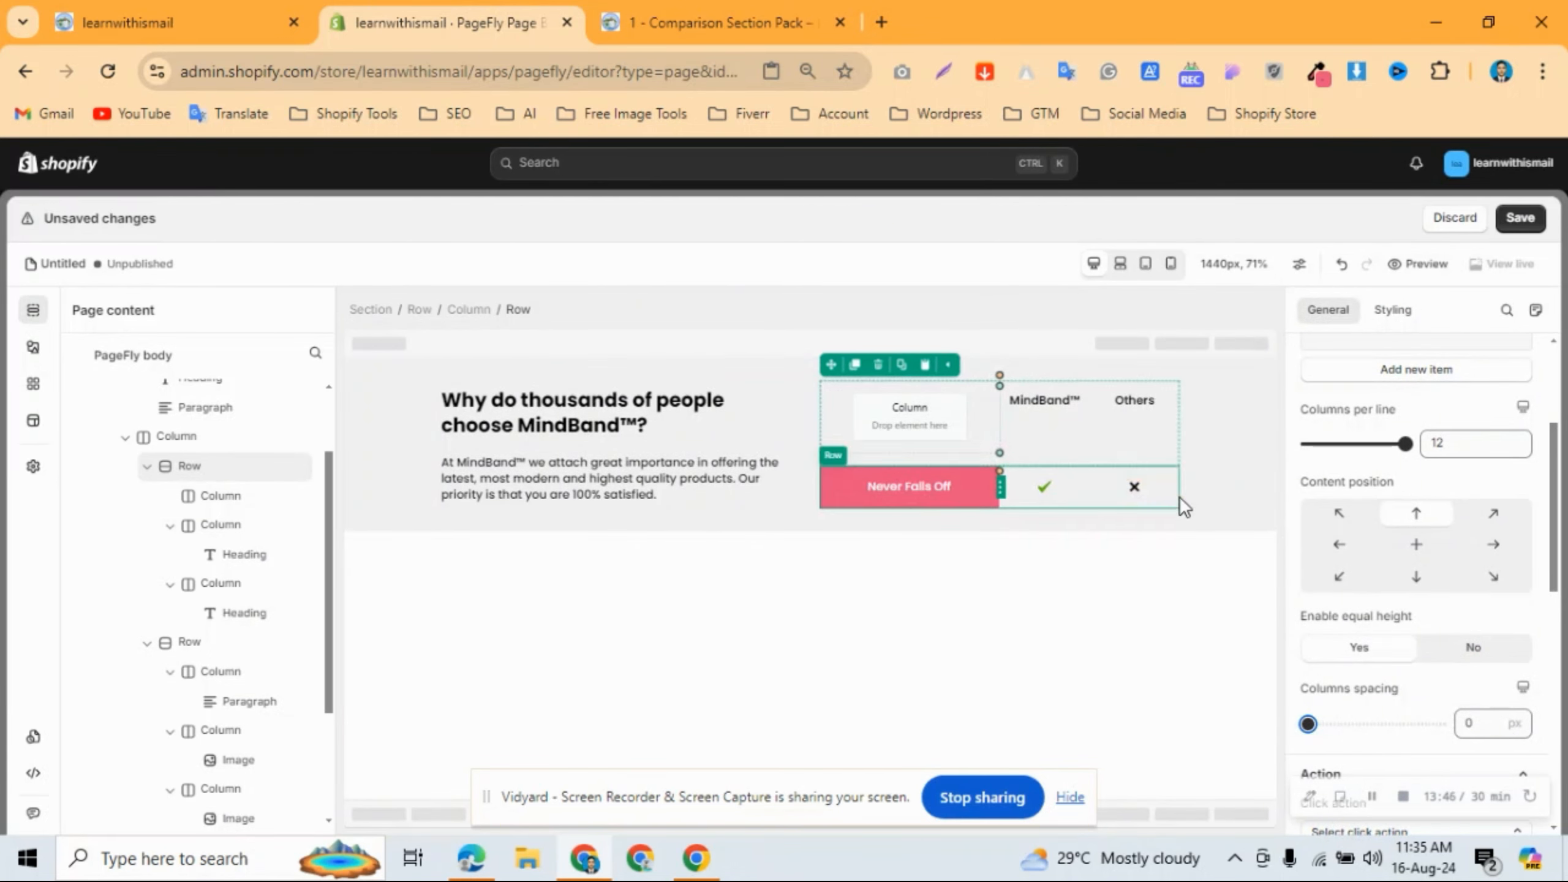
Duplicate the Never Falls Off row five times to make six comparison rows.
left_click(1178, 496)
left_click(855, 451)
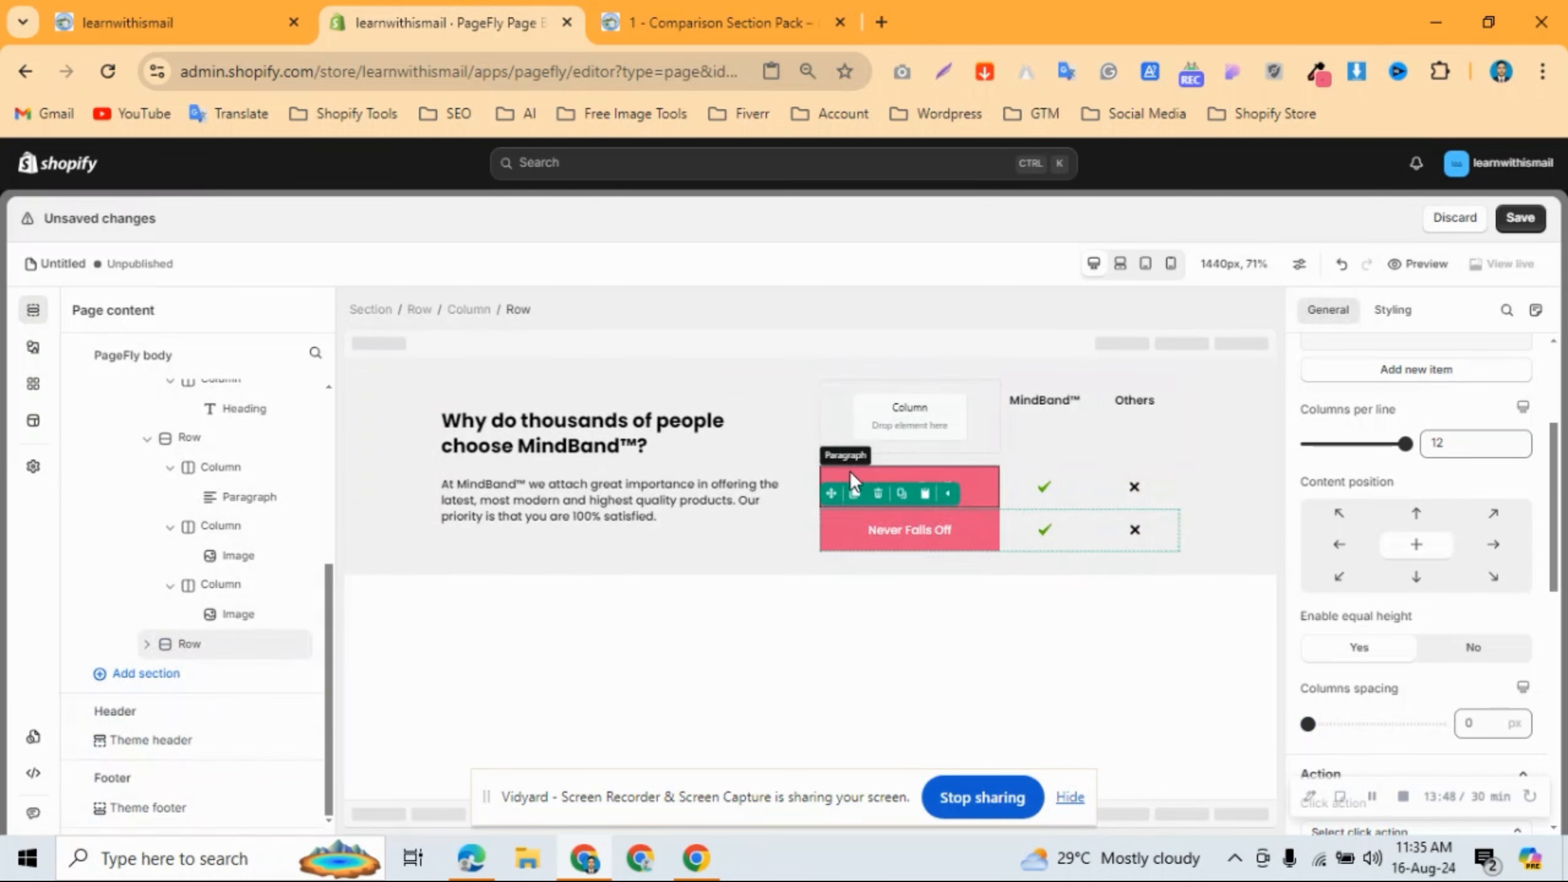
left_click(855, 494)
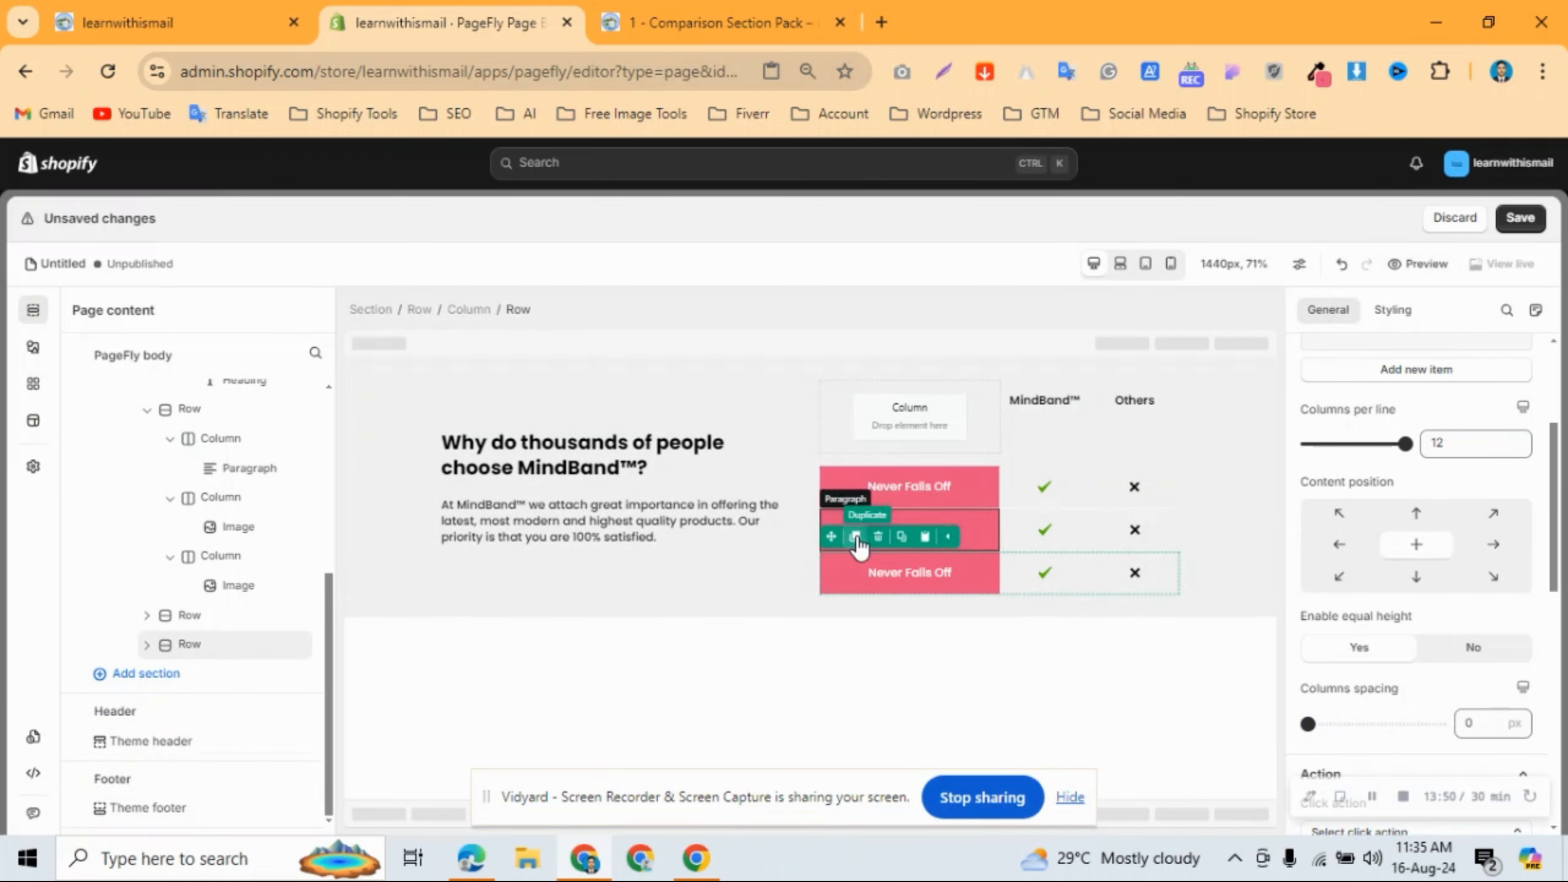
left_click(855, 536)
left_click(855, 579)
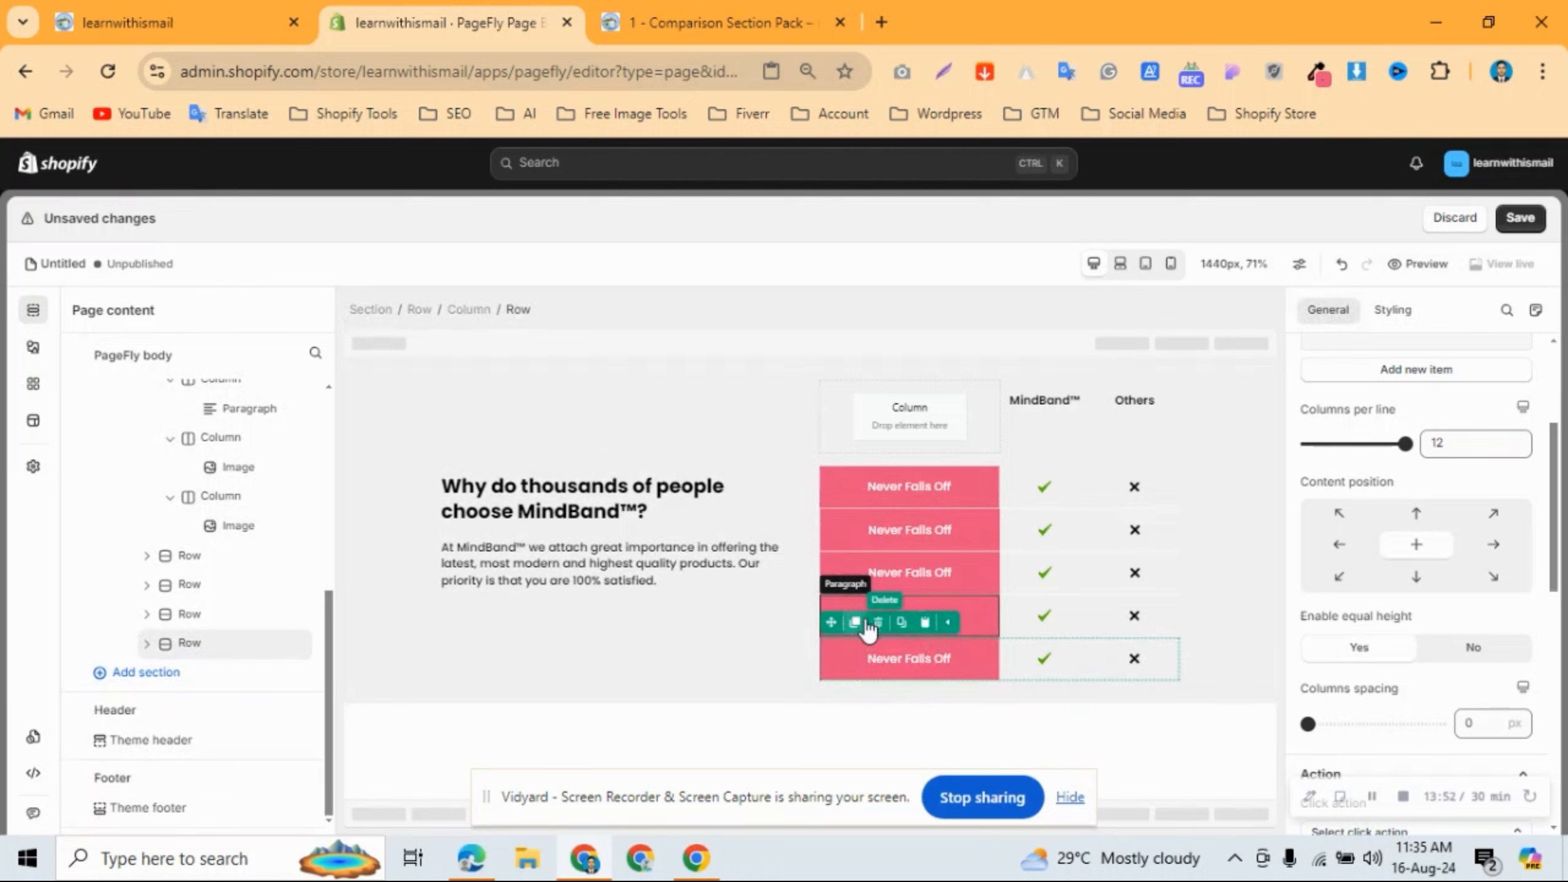
left_click(855, 621)
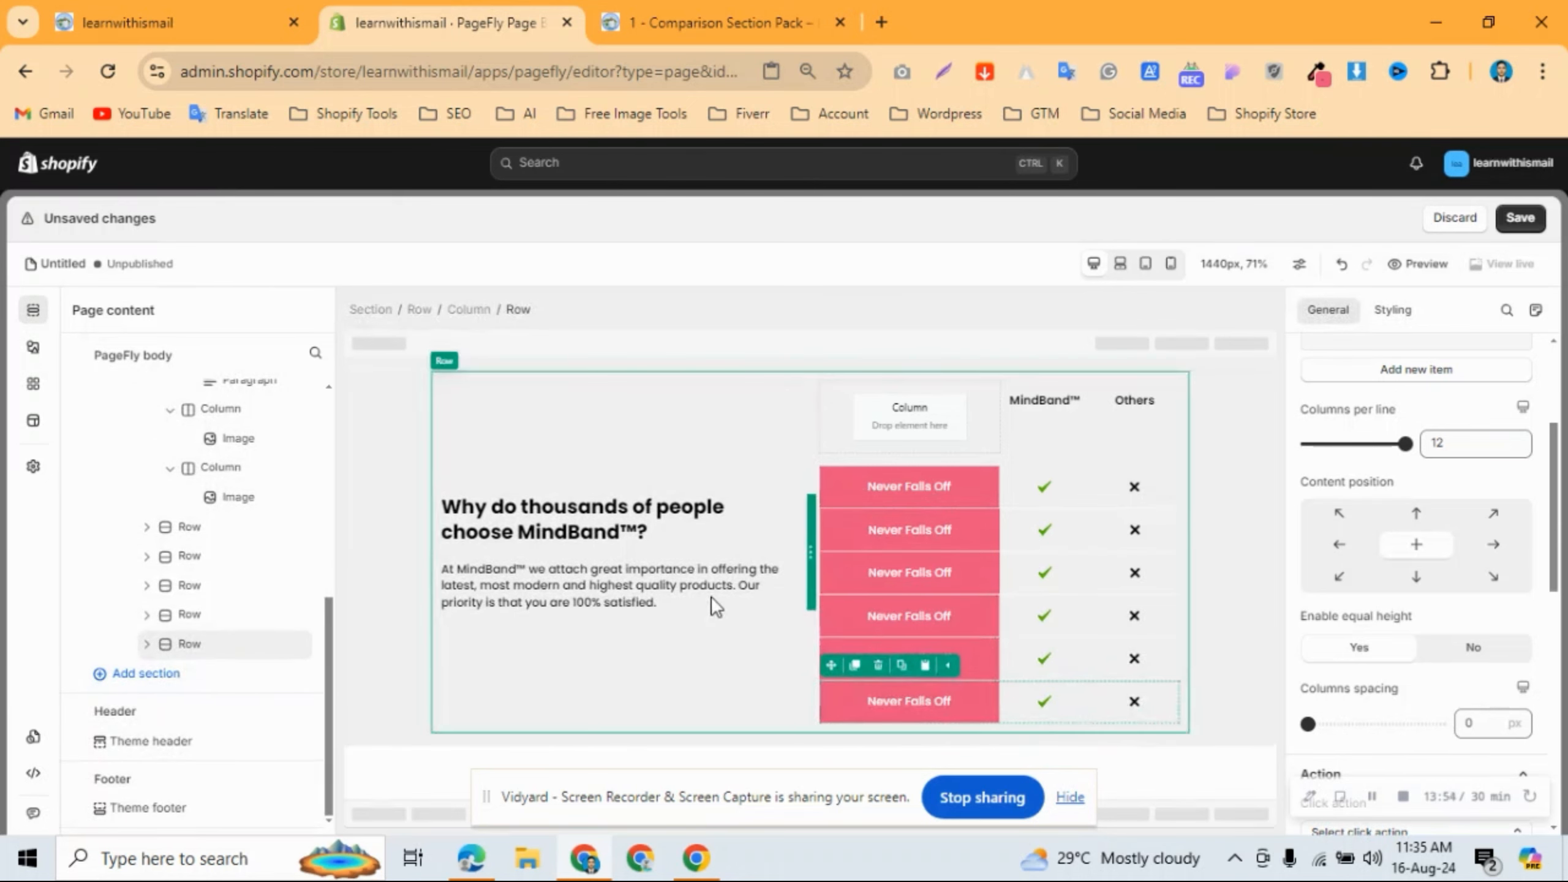
Replace the second comparison row's label with "Free Shipping (7-15 Days)" from the reference page.
left_click(688, 21)
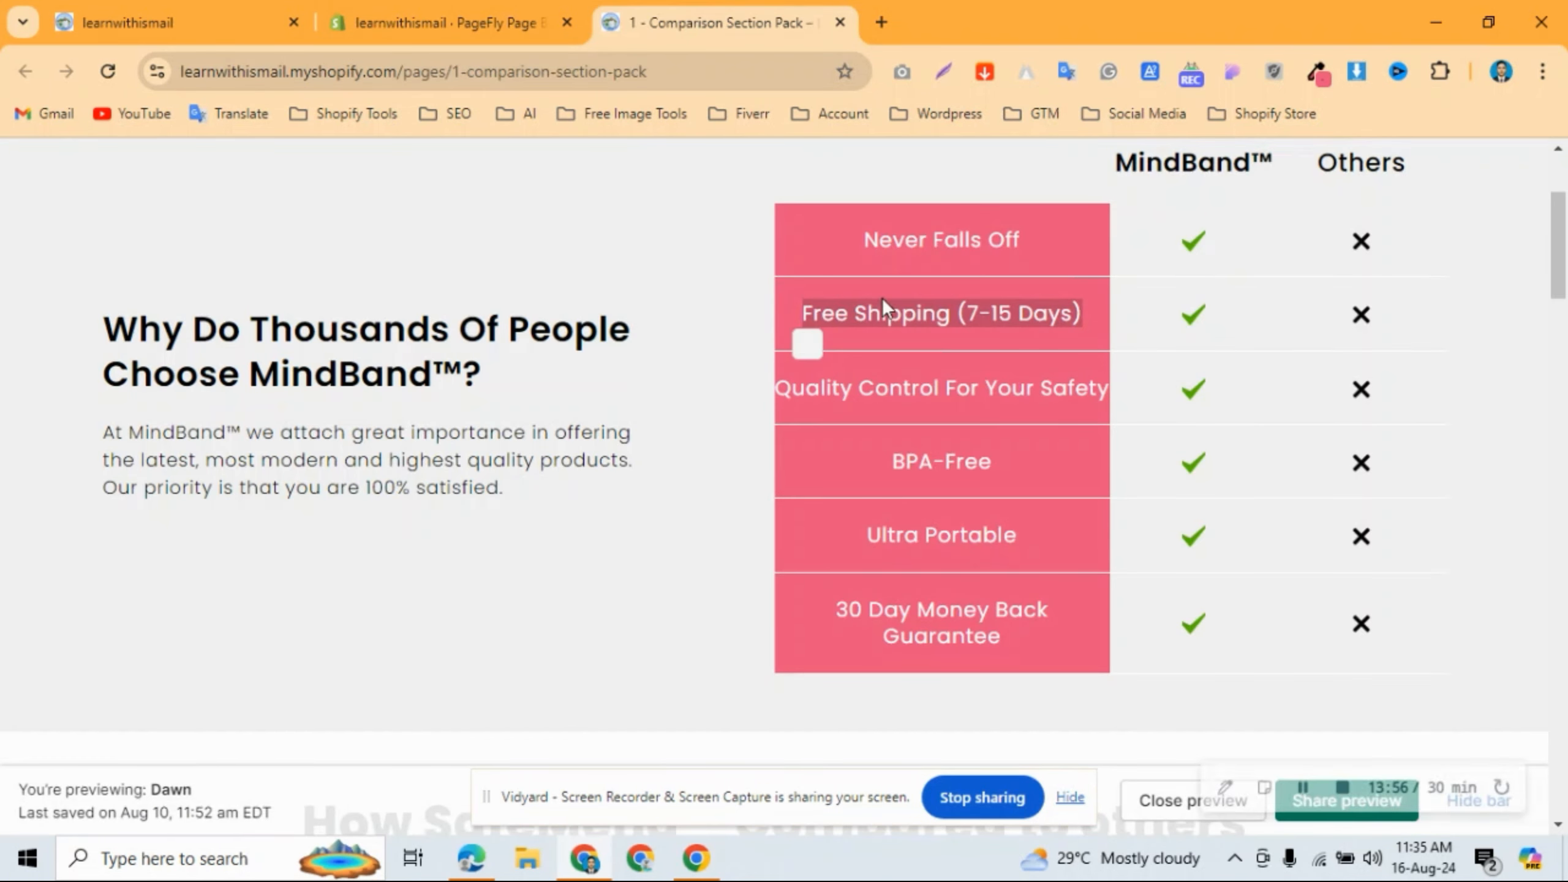
left_click(444, 22)
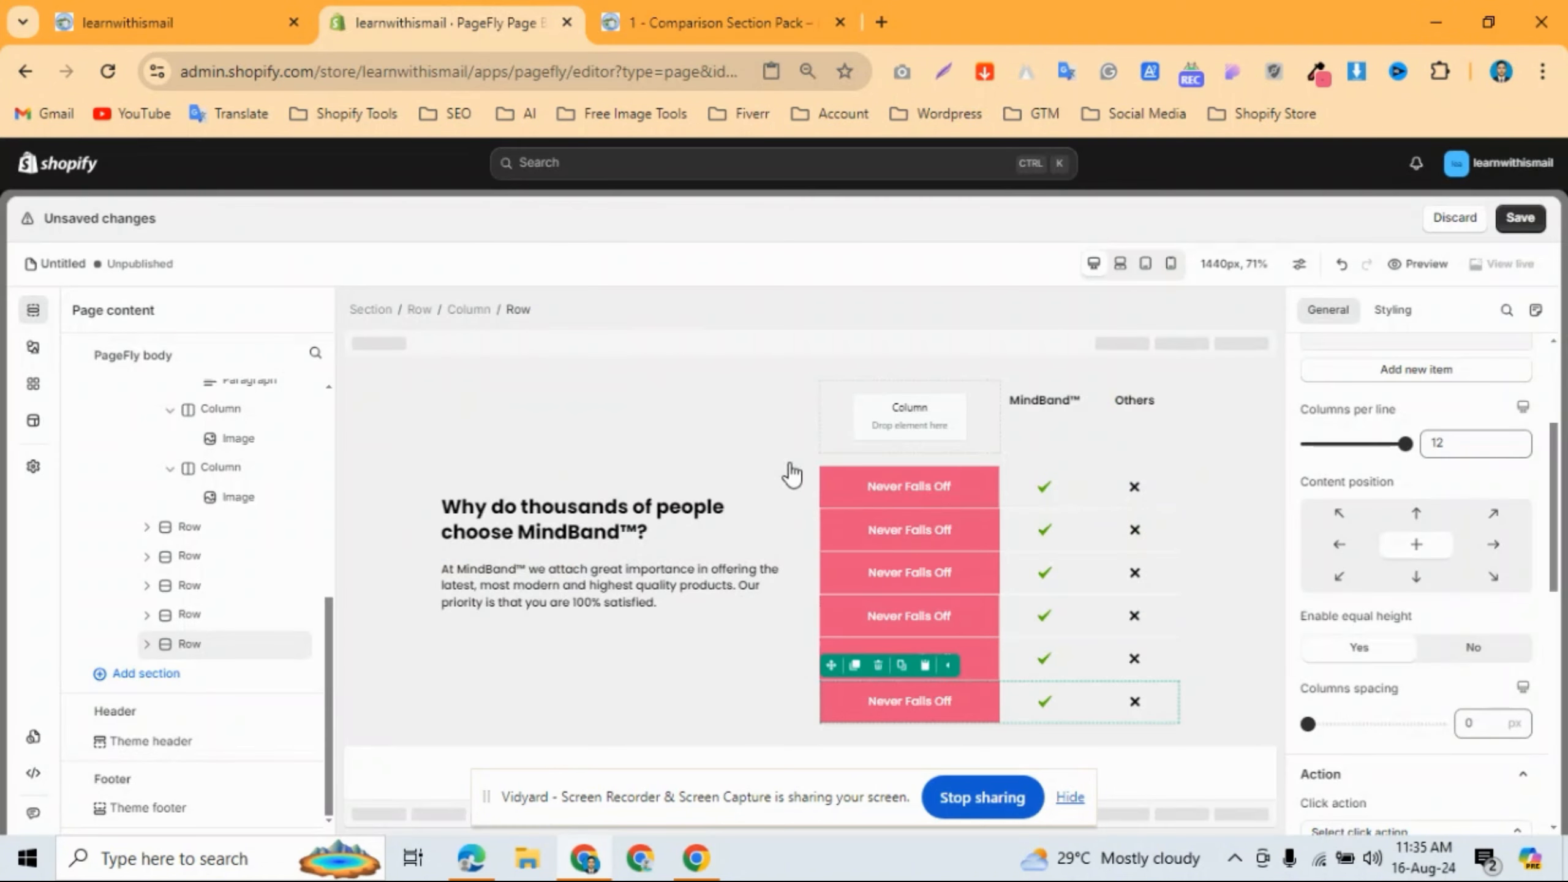
left_click(900, 525)
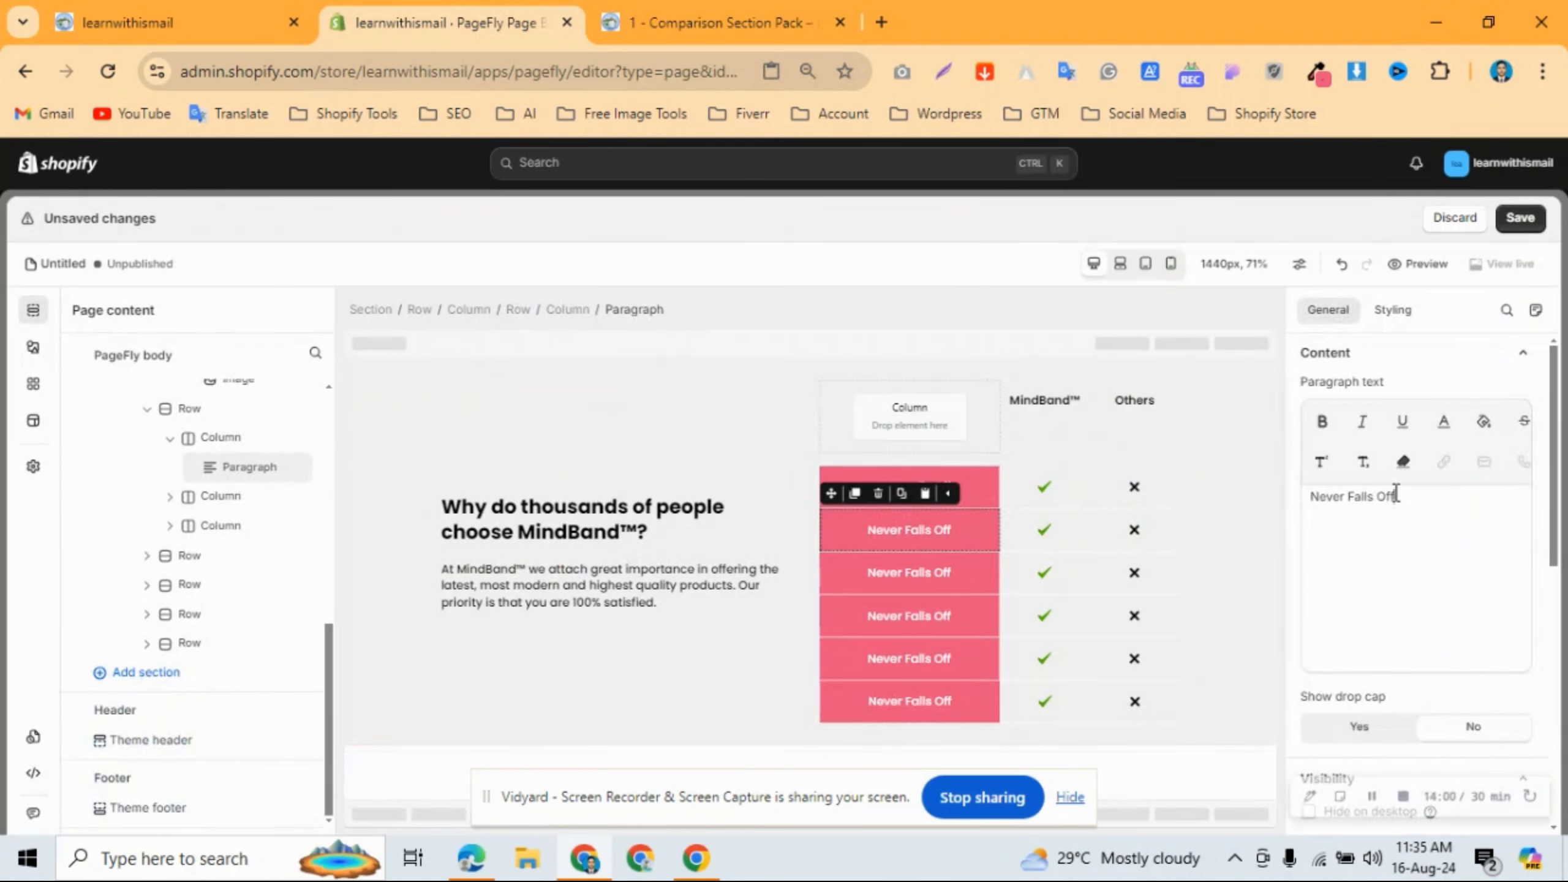
triple_click(1395, 496)
type("Free Shipping (7-15 Days)")
Copy the quality control label from the reference page and set the third row's text to "Quality Control for your safety".
left_click(722, 22)
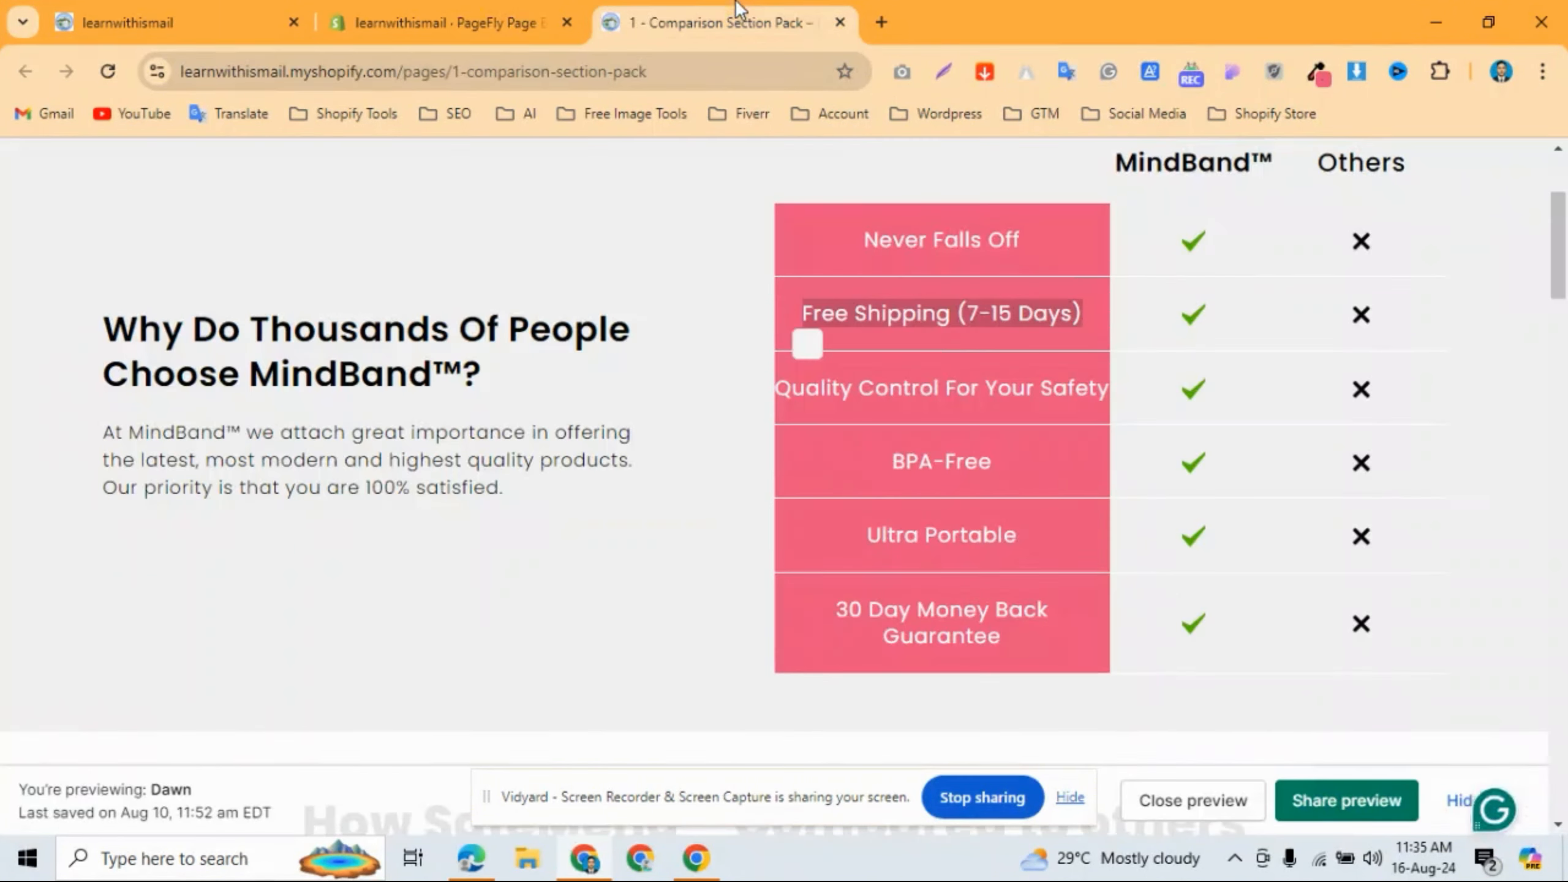
mouse_move(1112, 395)
left_mouse_down()
mouse_move(739, 395)
mouse_move(1111, 385)
left_mouse_up()
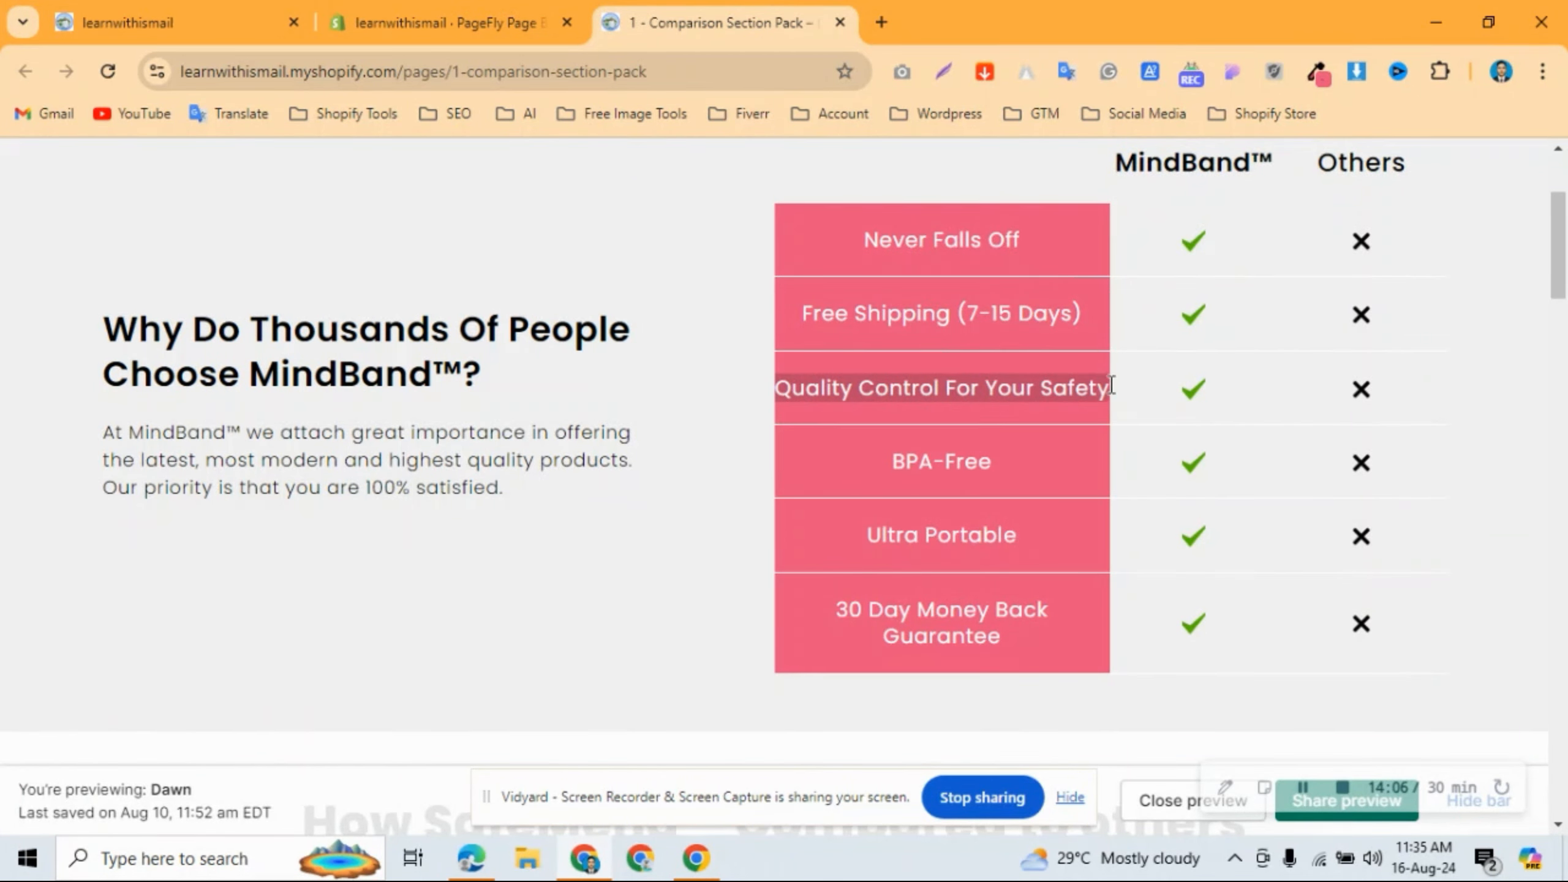
left_click(444, 22)
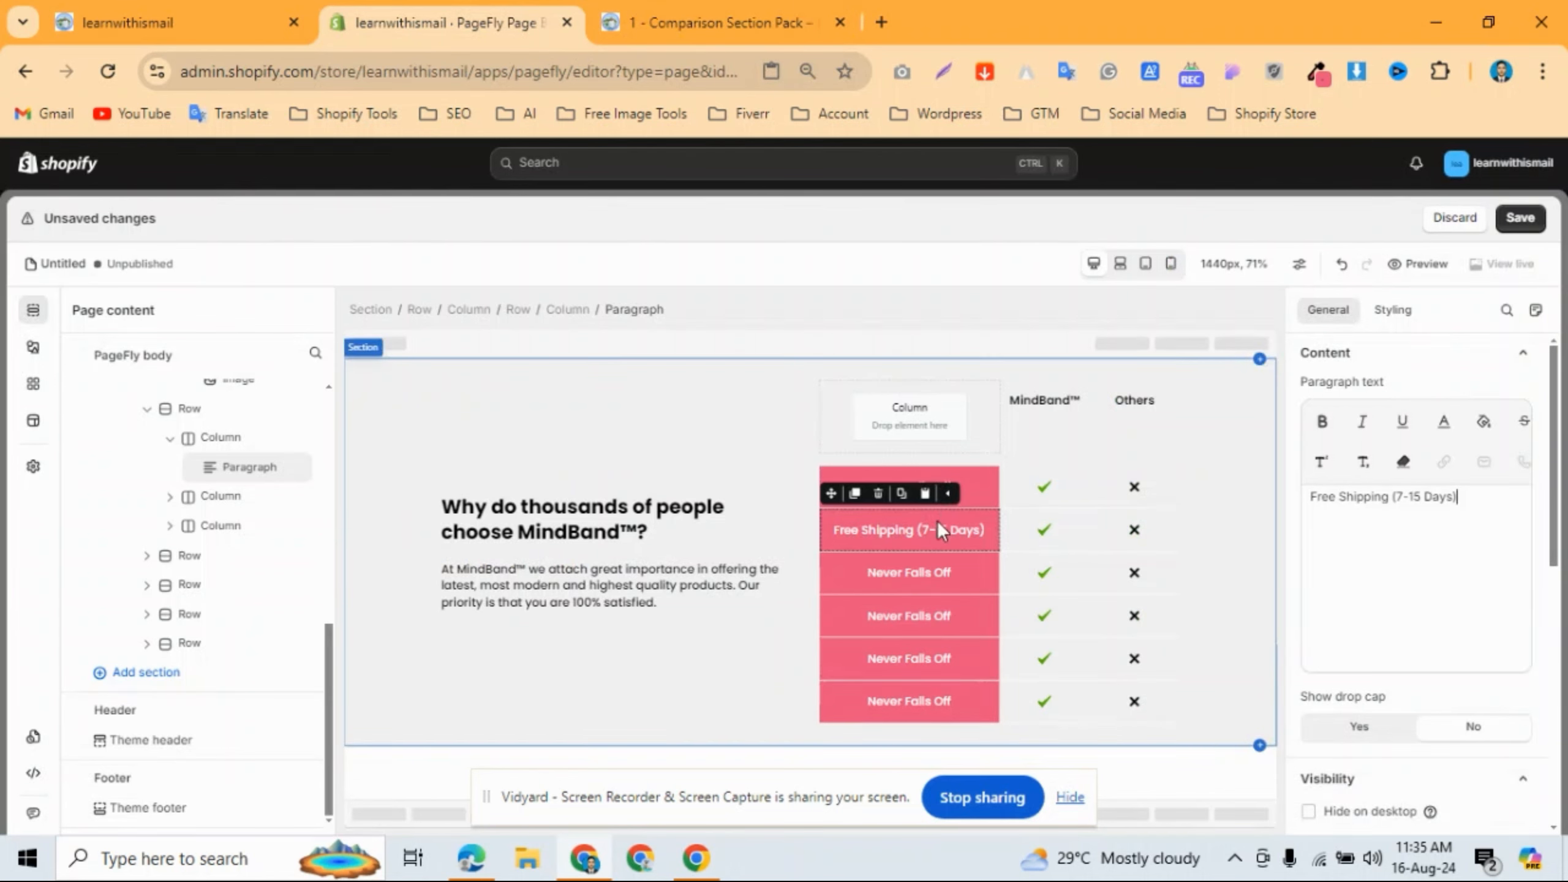
left_click(1343, 538)
key("ctrl+a")
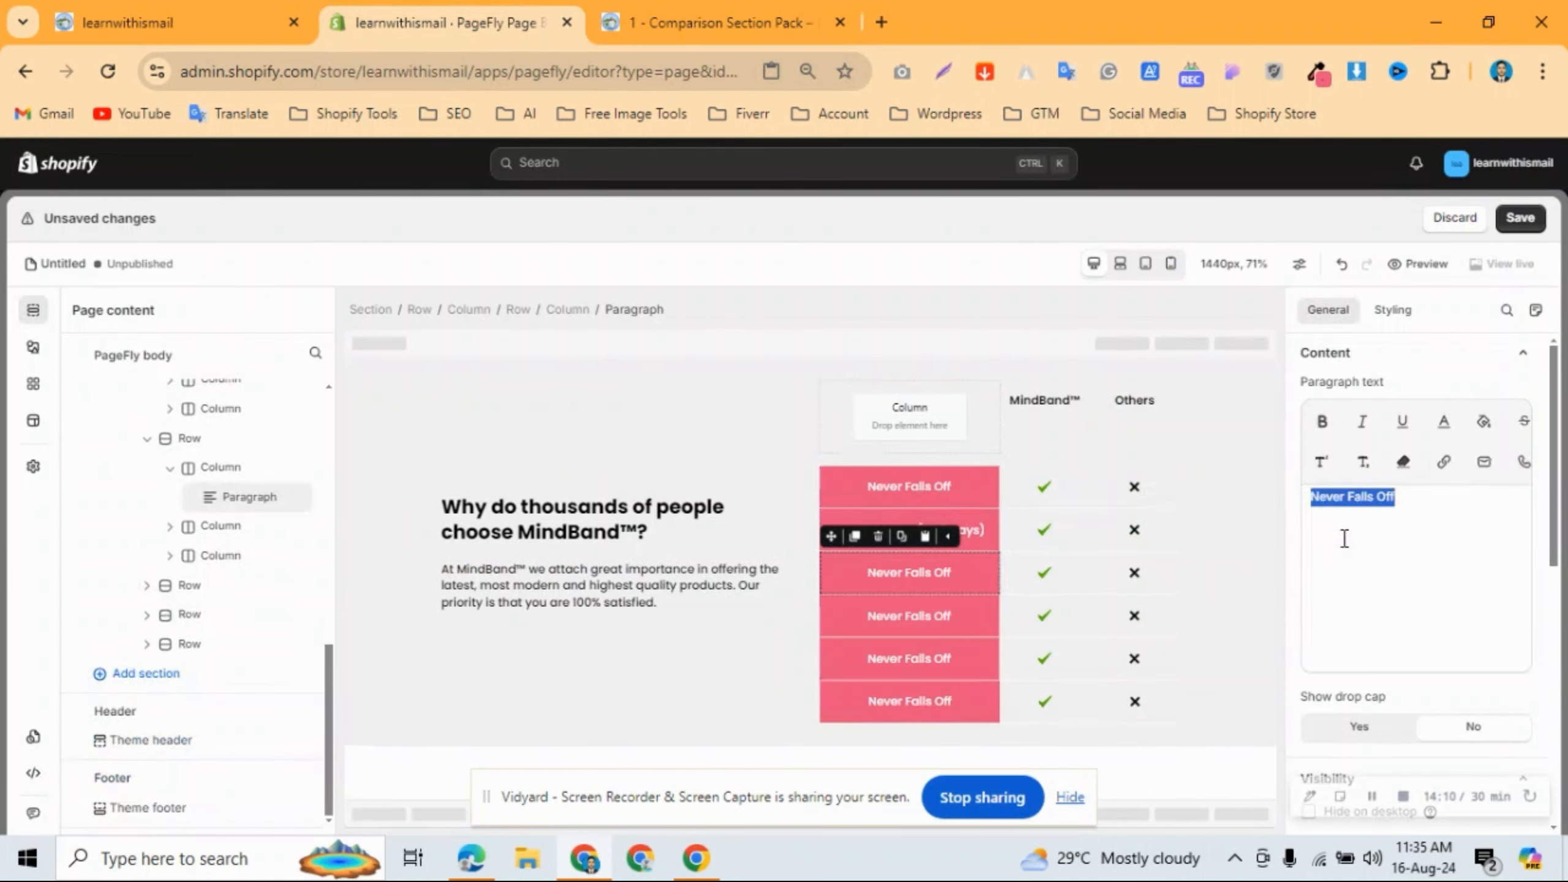
type("Quality Control for your safety")
Copy the next label from the reference page and set the fourth row's text to "BPA-free".
left_click(716, 22)
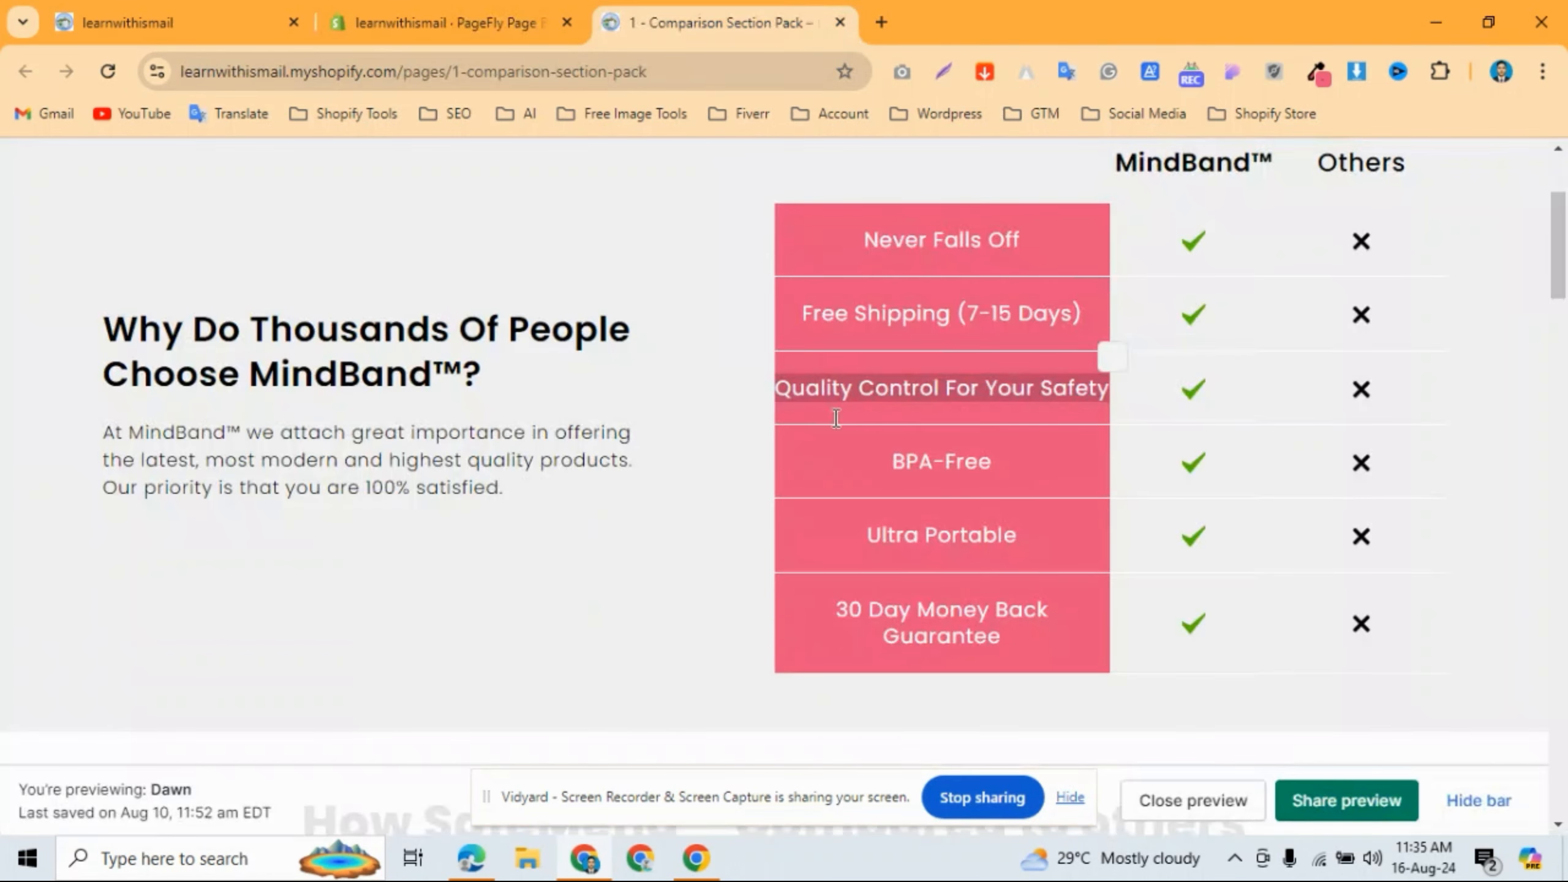
left_click(433, 23)
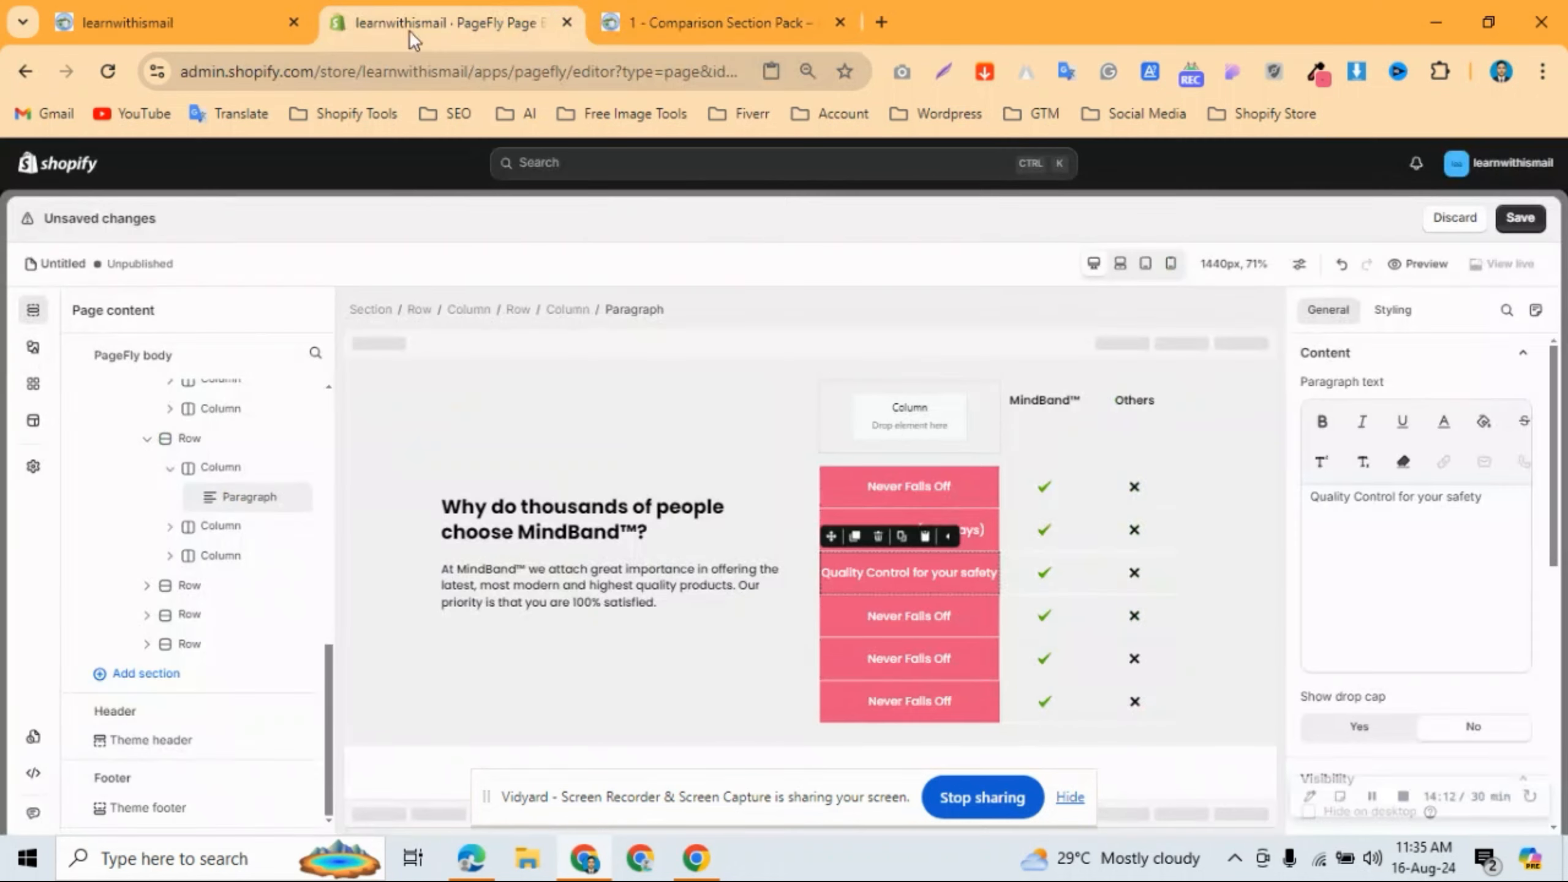
double_click(954, 625)
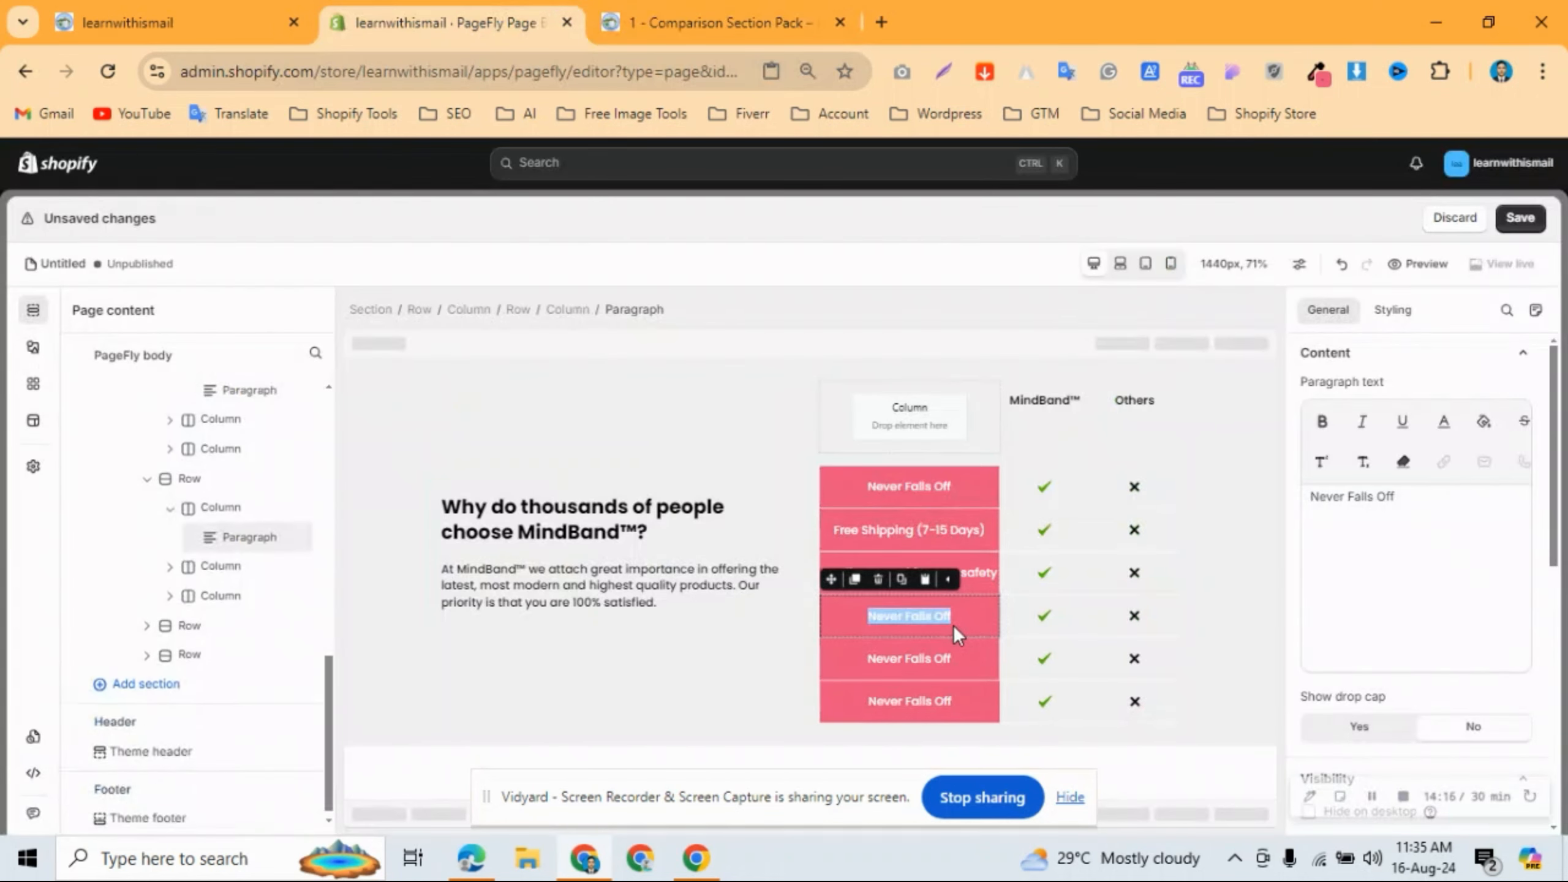
type("BPA-free")
Copy the fifth feature label from the reference page and set the fifth comparison row's text to "Ultra Portable".
left_click(743, 8)
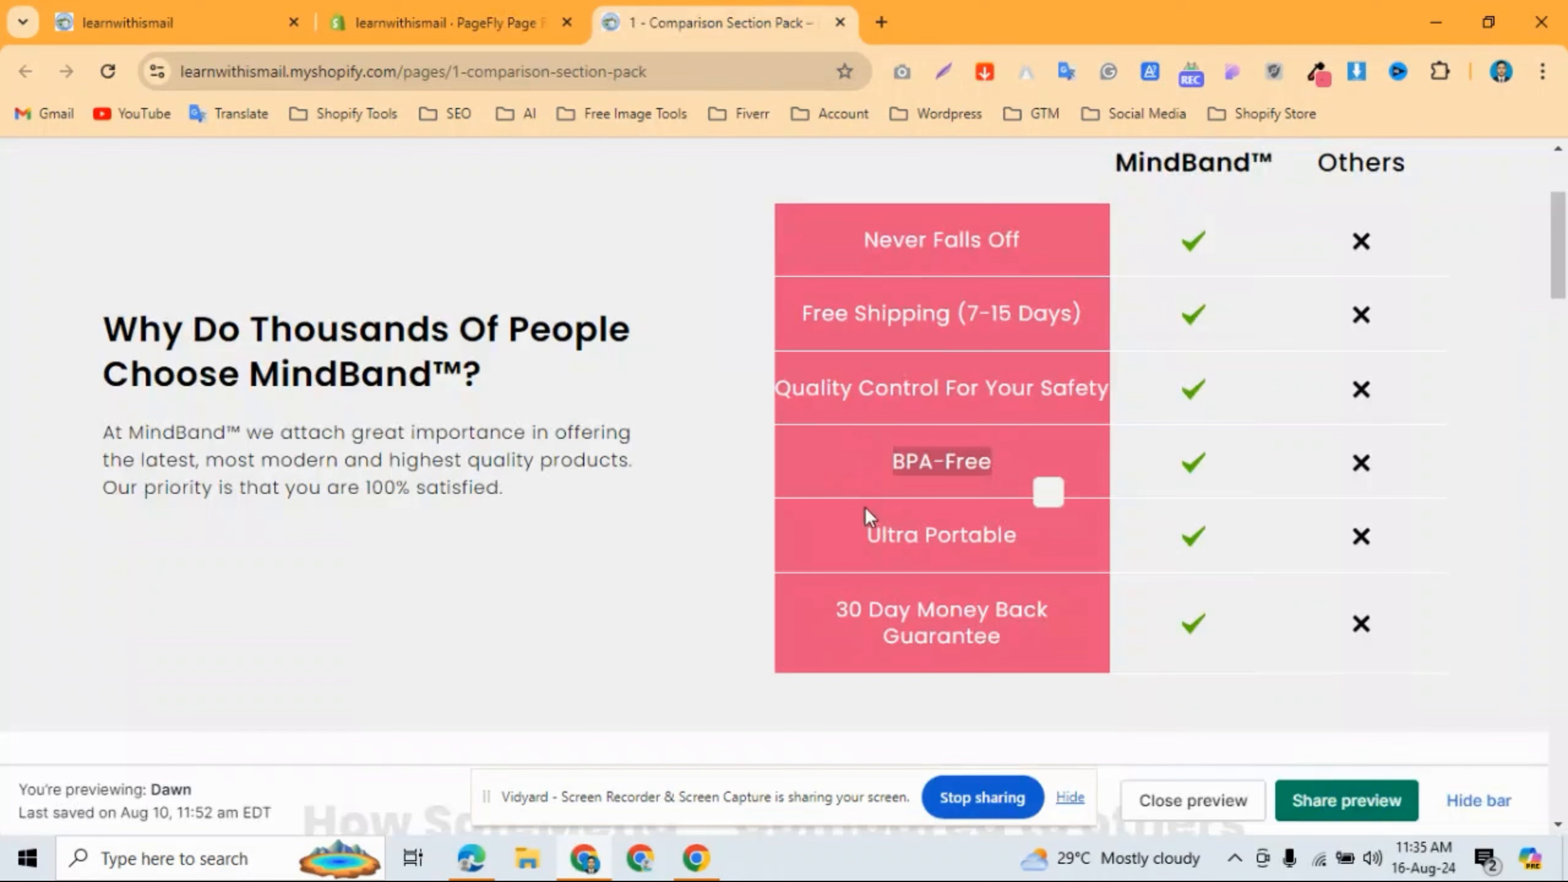
left_click(531, 23)
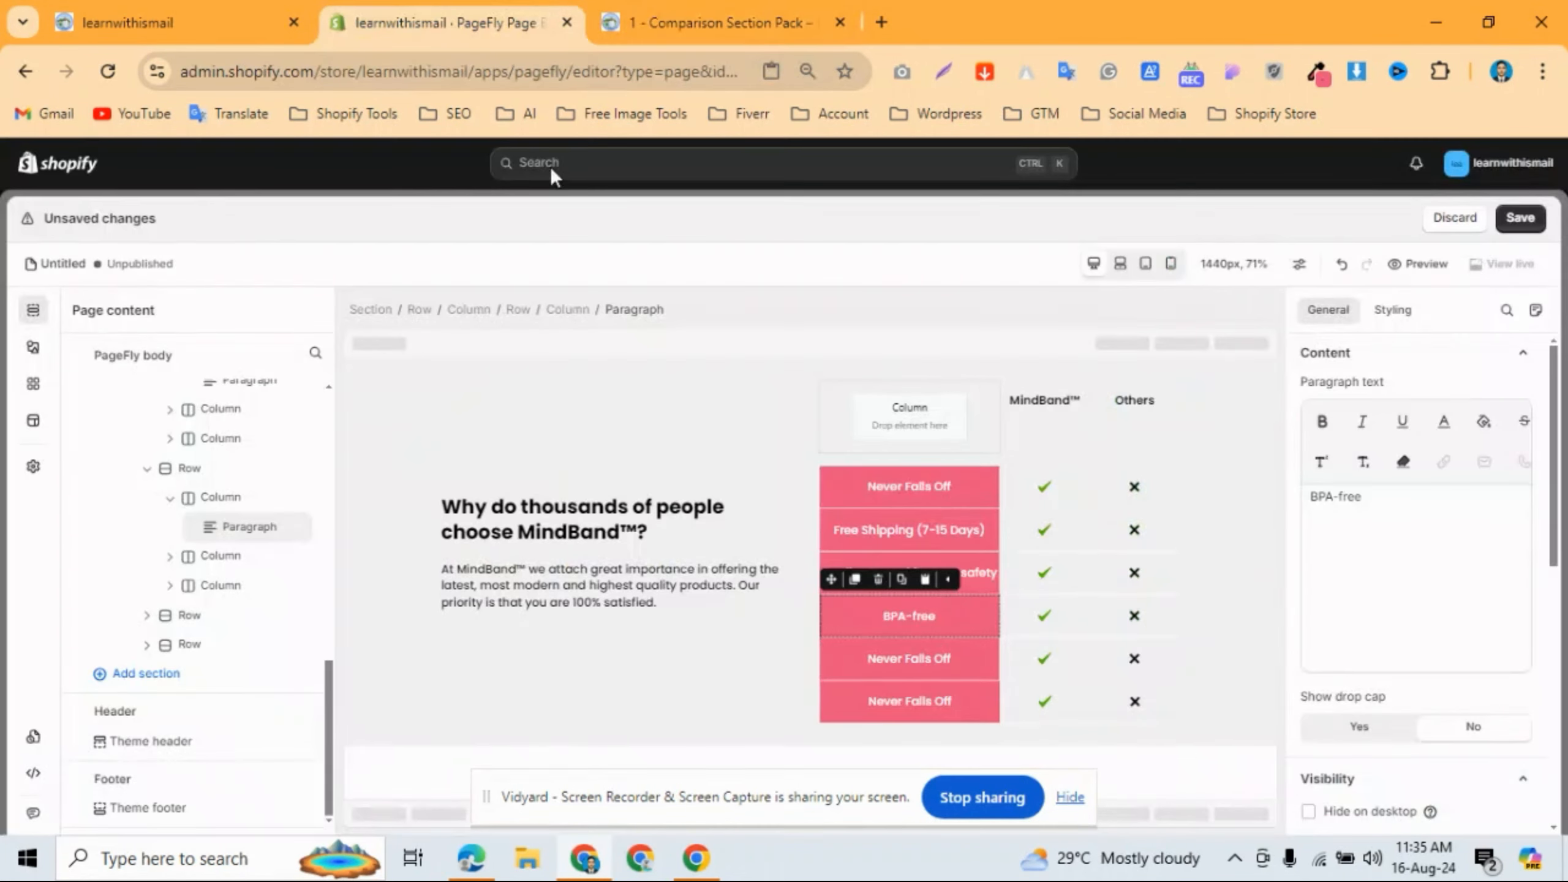
left_click(895, 671)
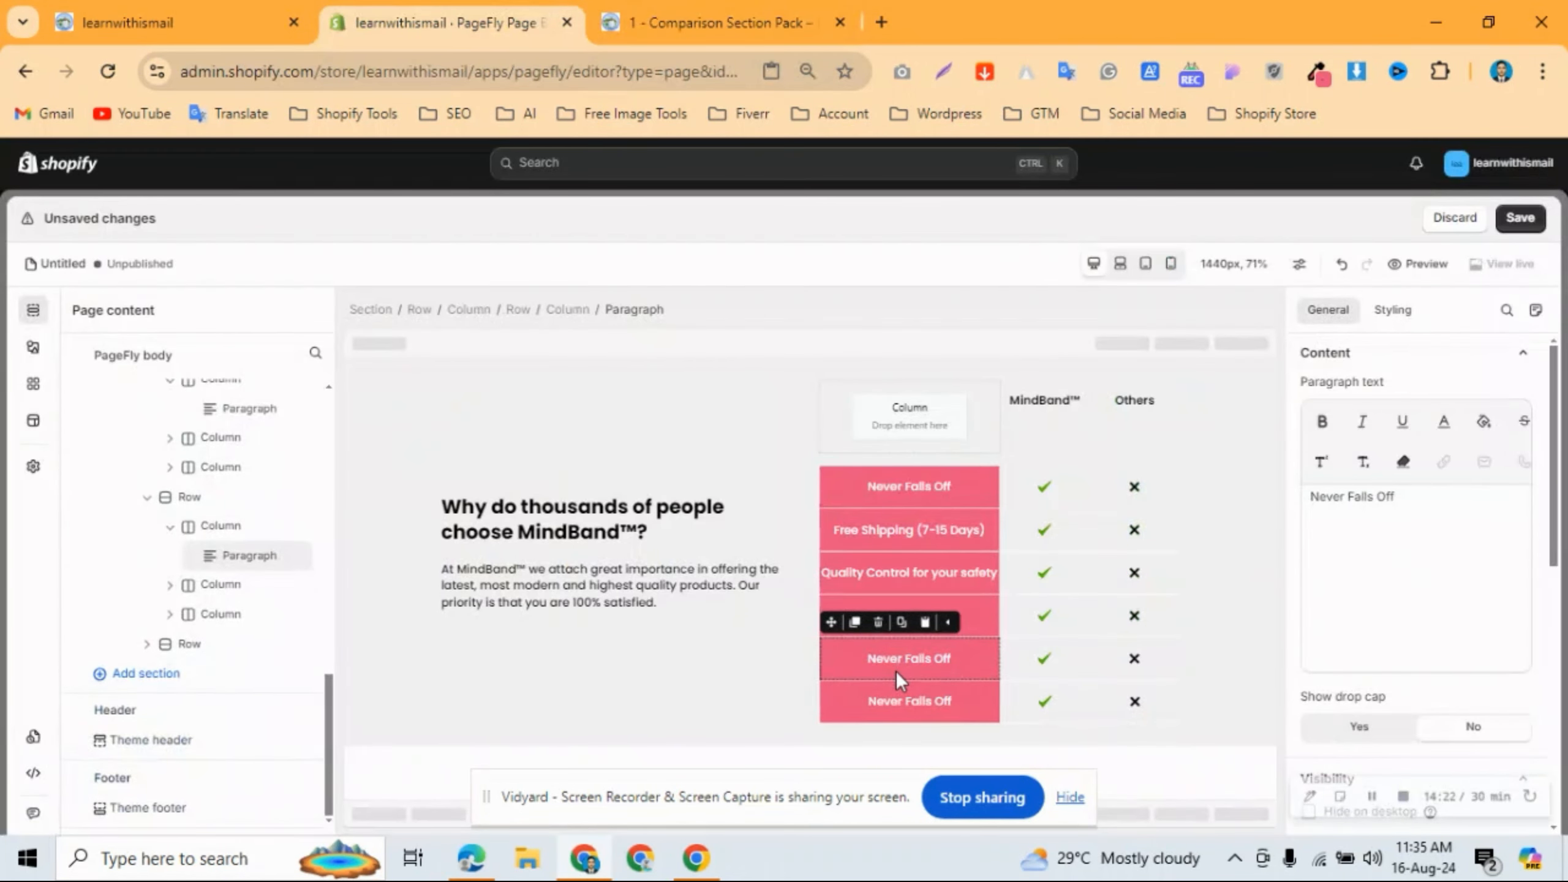
triple_click(895, 672)
type("Ultra Portable")
Copy the last feature label from the reference page and set the sixth row's text to "30 Day Money Back Guarantee".
left_click(756, 8)
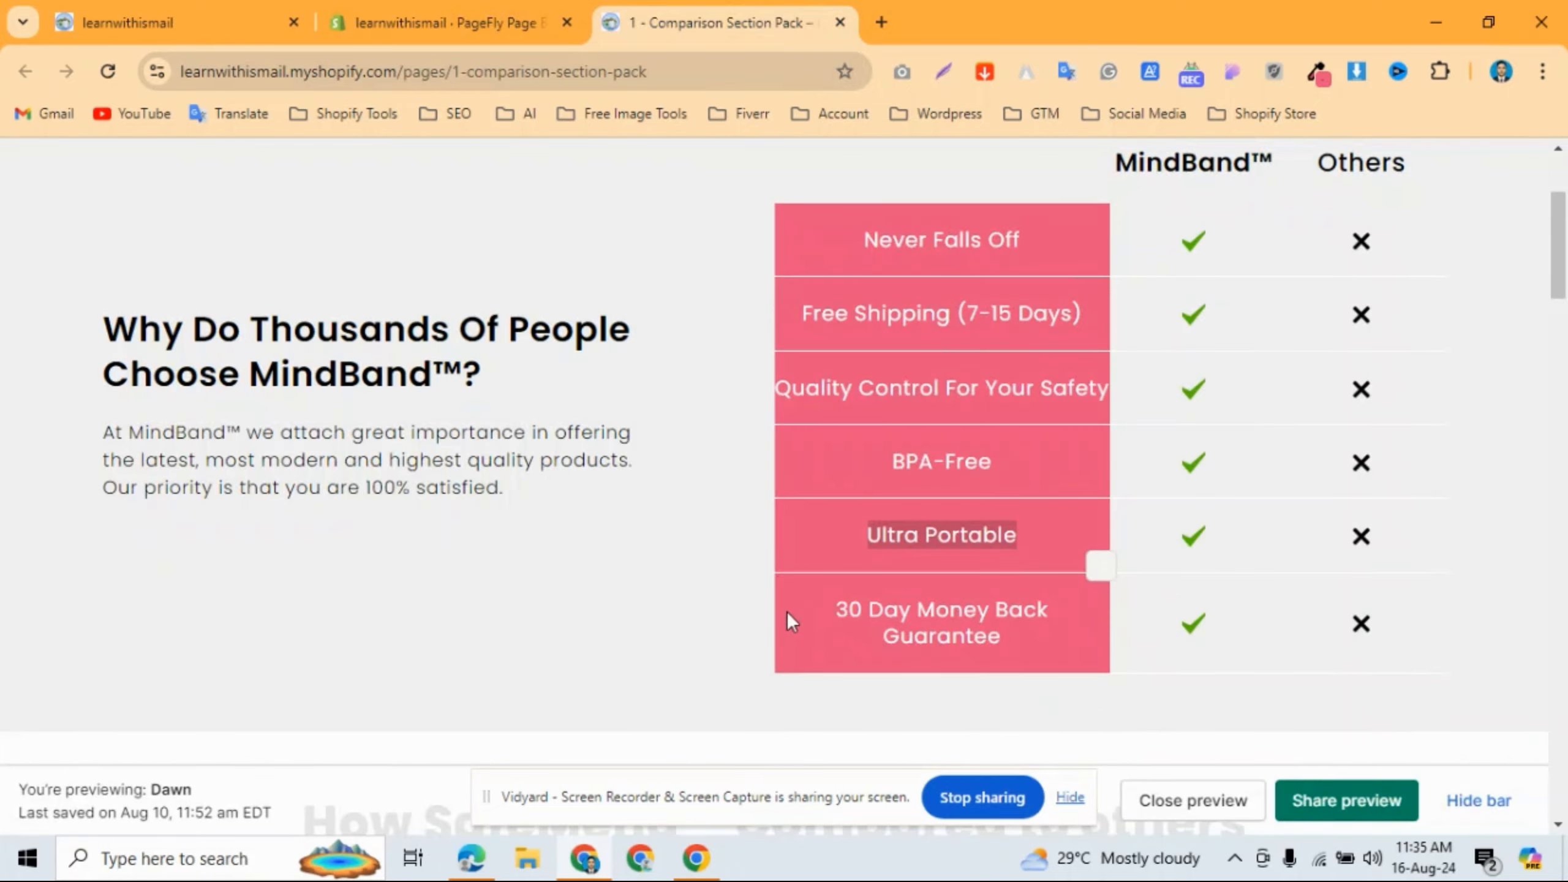
left_click_drag(787, 612, 1049, 626)
key("ctrl+c")
left_click(451, 22)
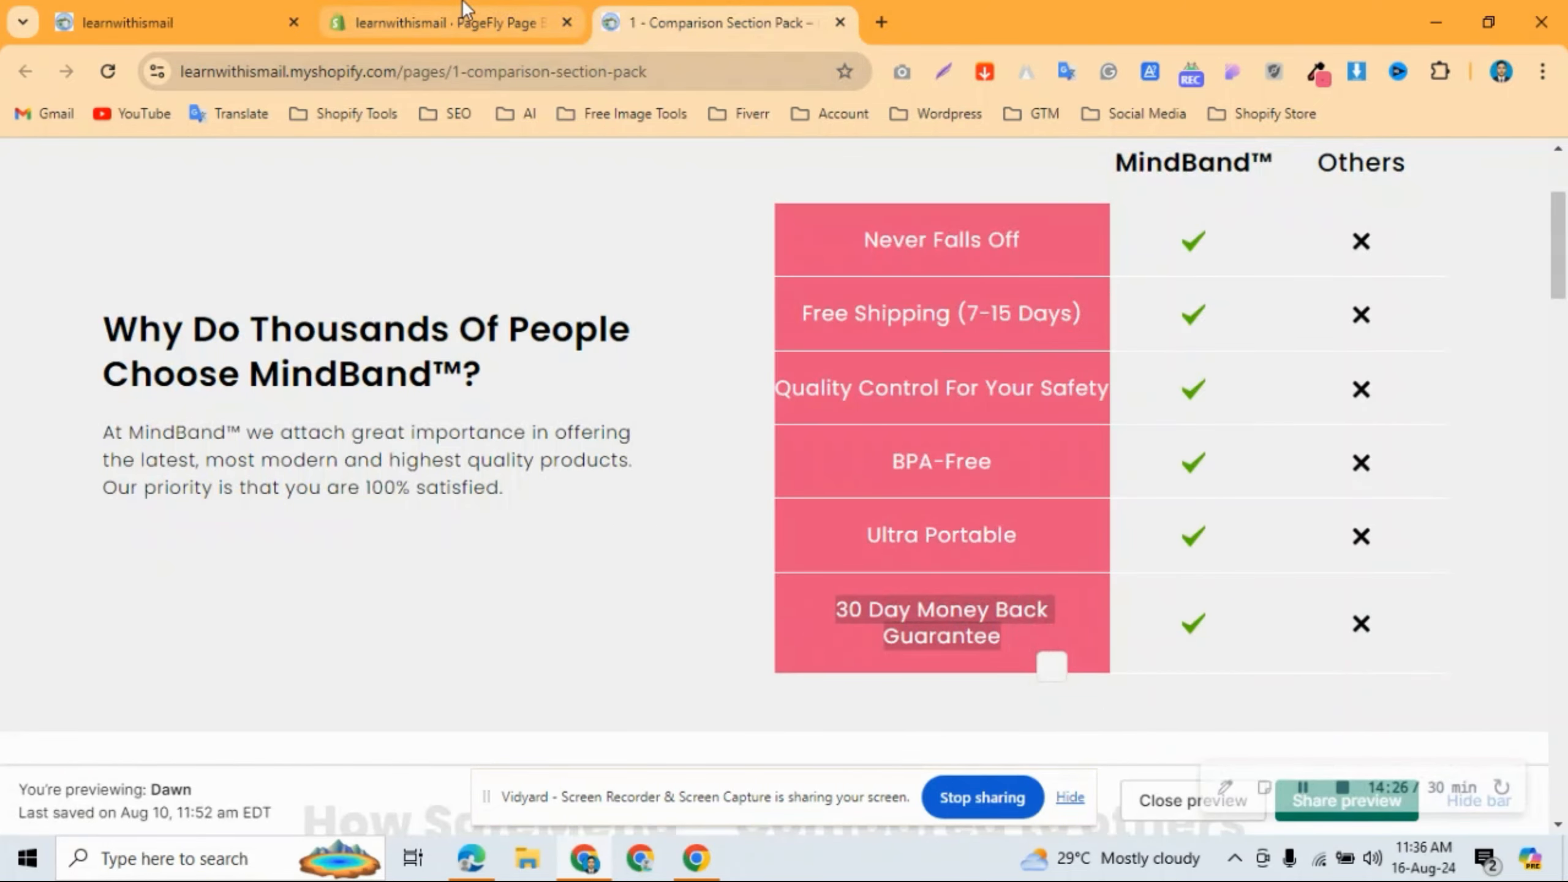
double_click(919, 696)
key("ctrl+a")
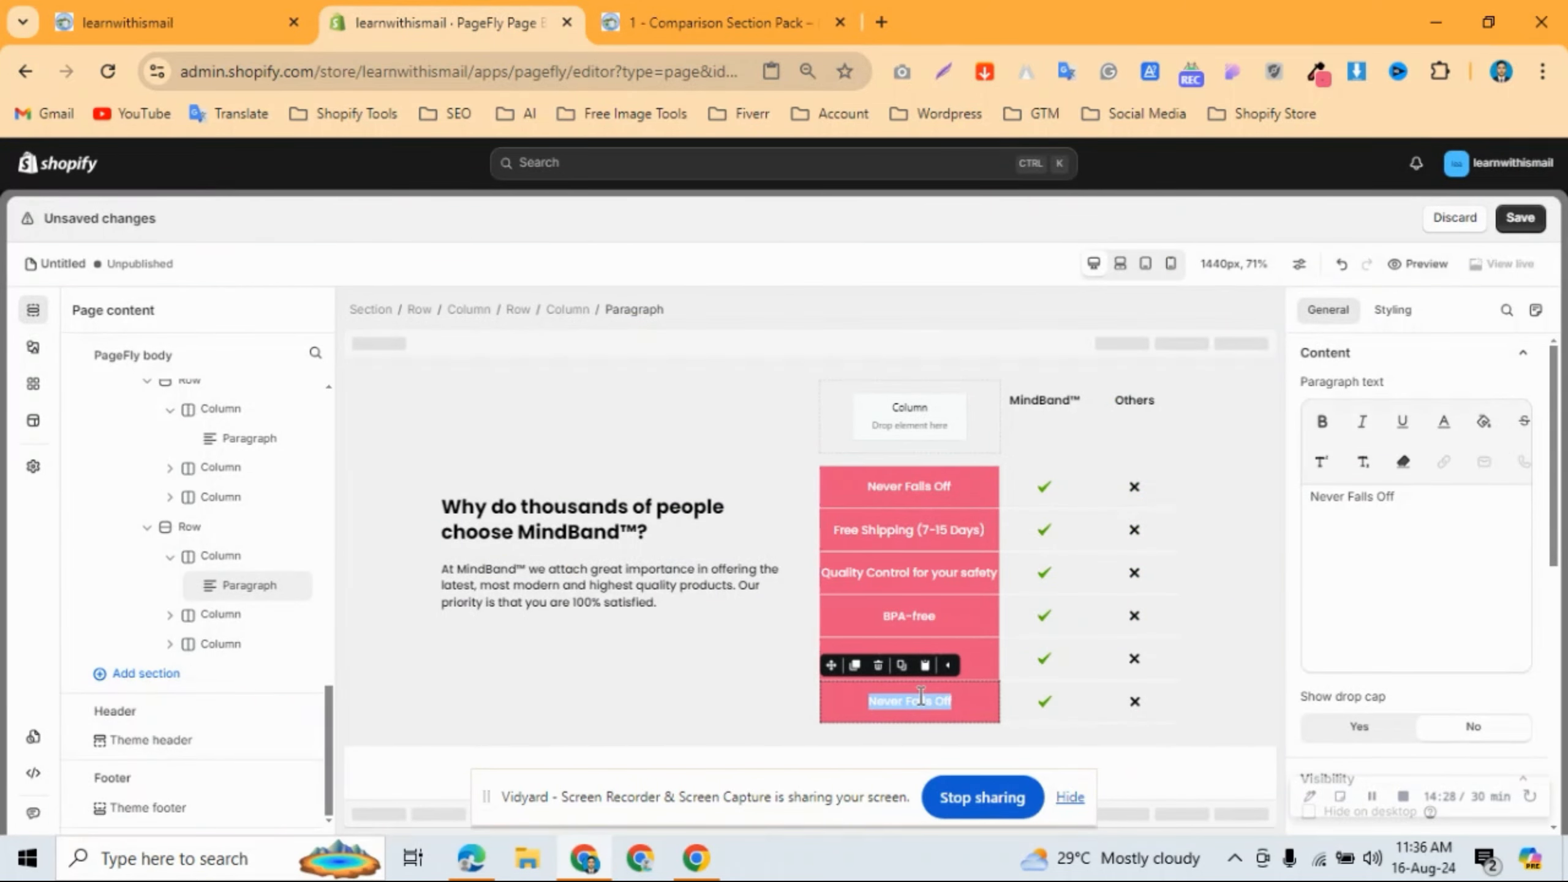
key("ctrl+v")
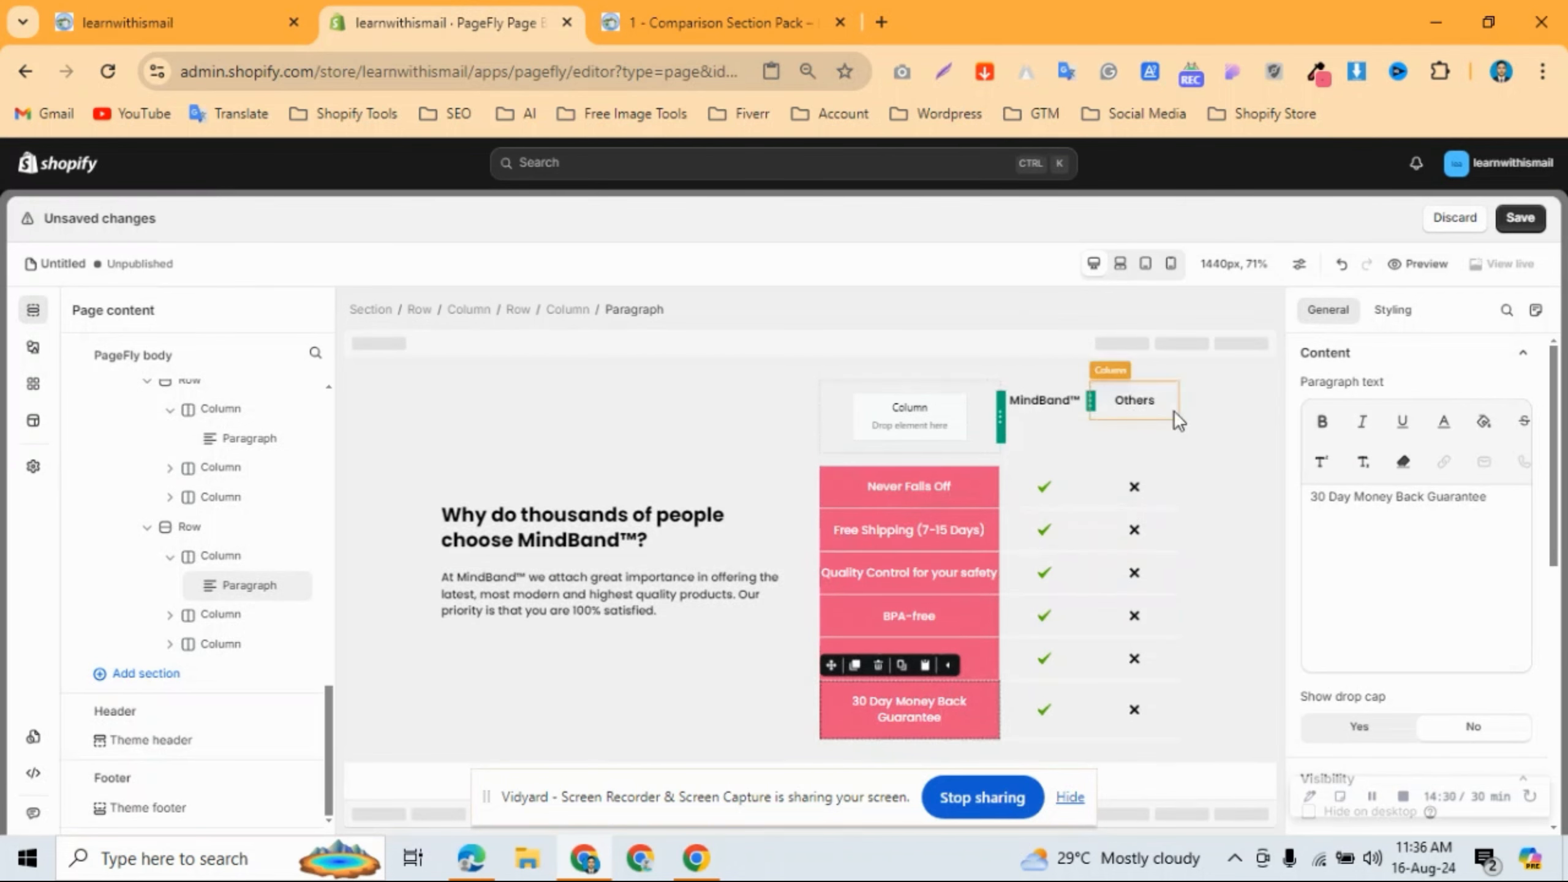
left_click(716, 22)
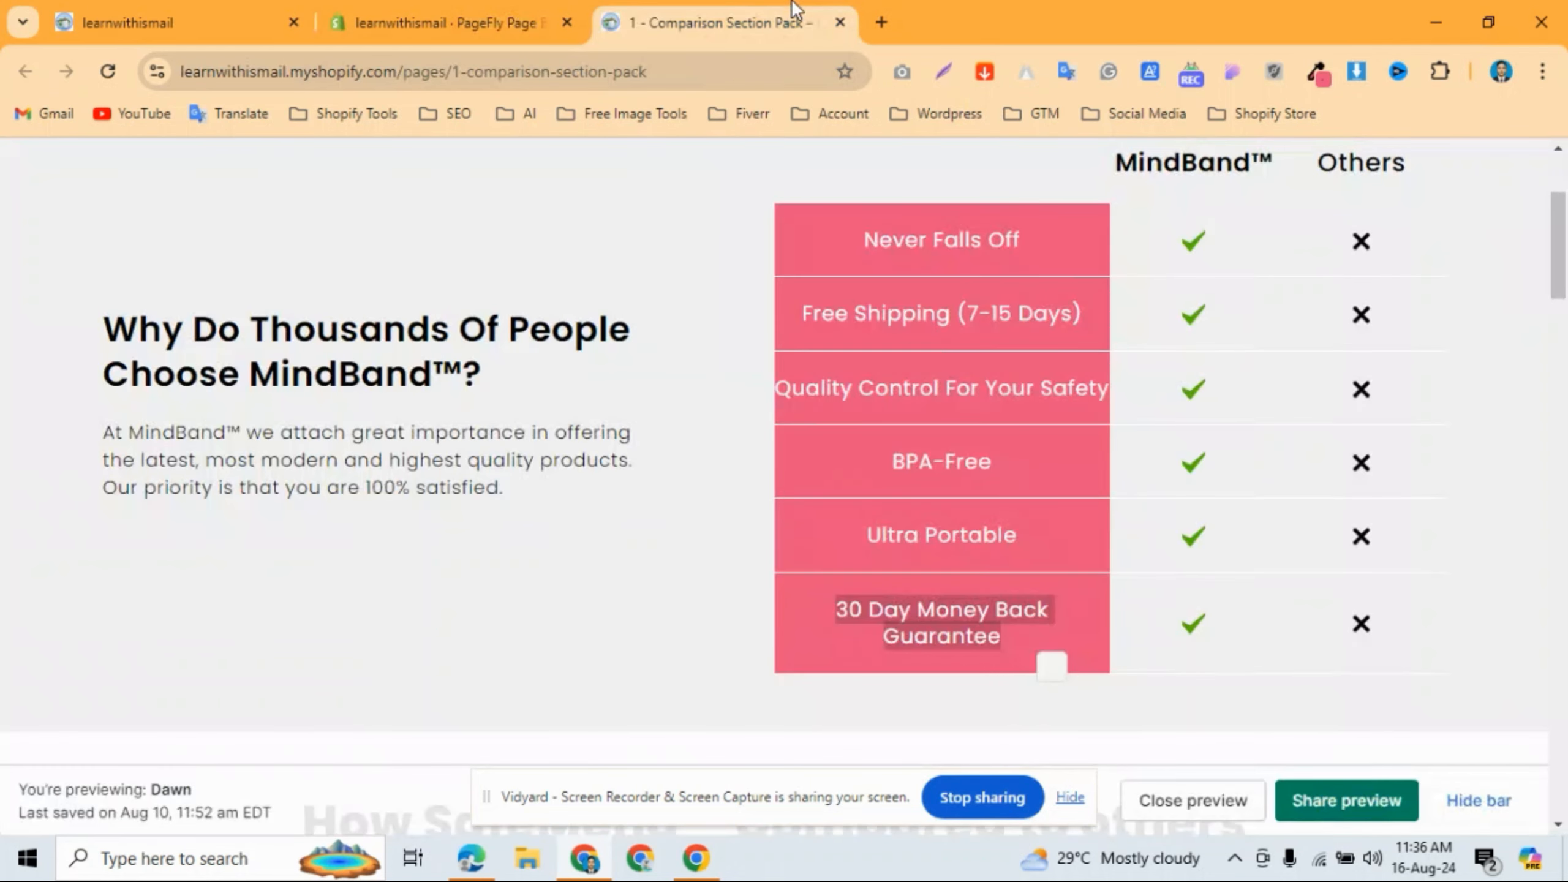
scroll(978, 330, "up", 3)
scroll(977, 330, "down", 3)
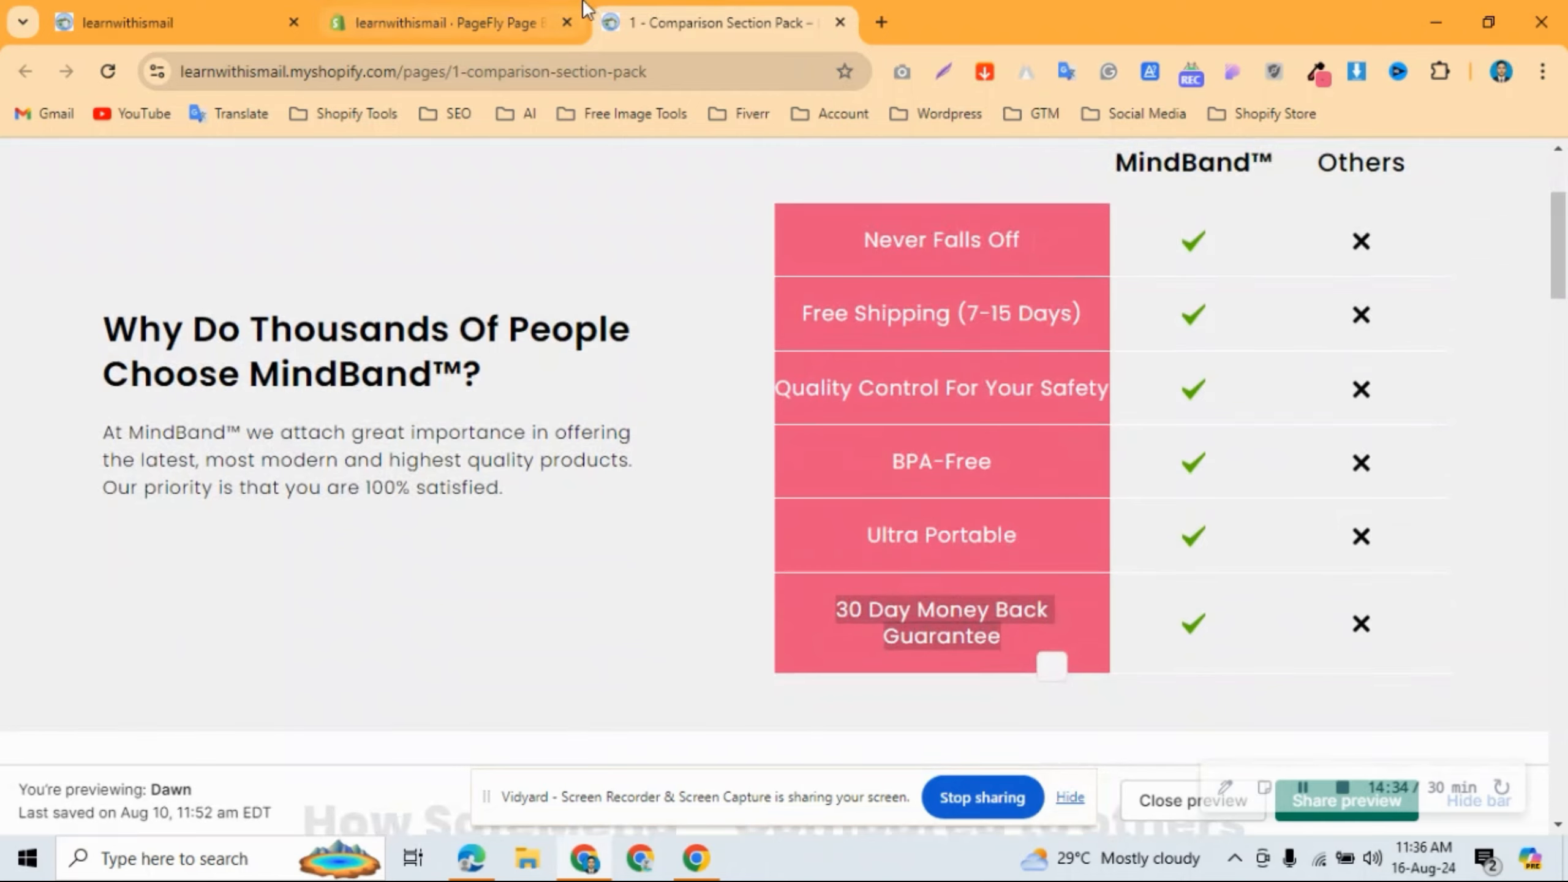
left_click(543, 22)
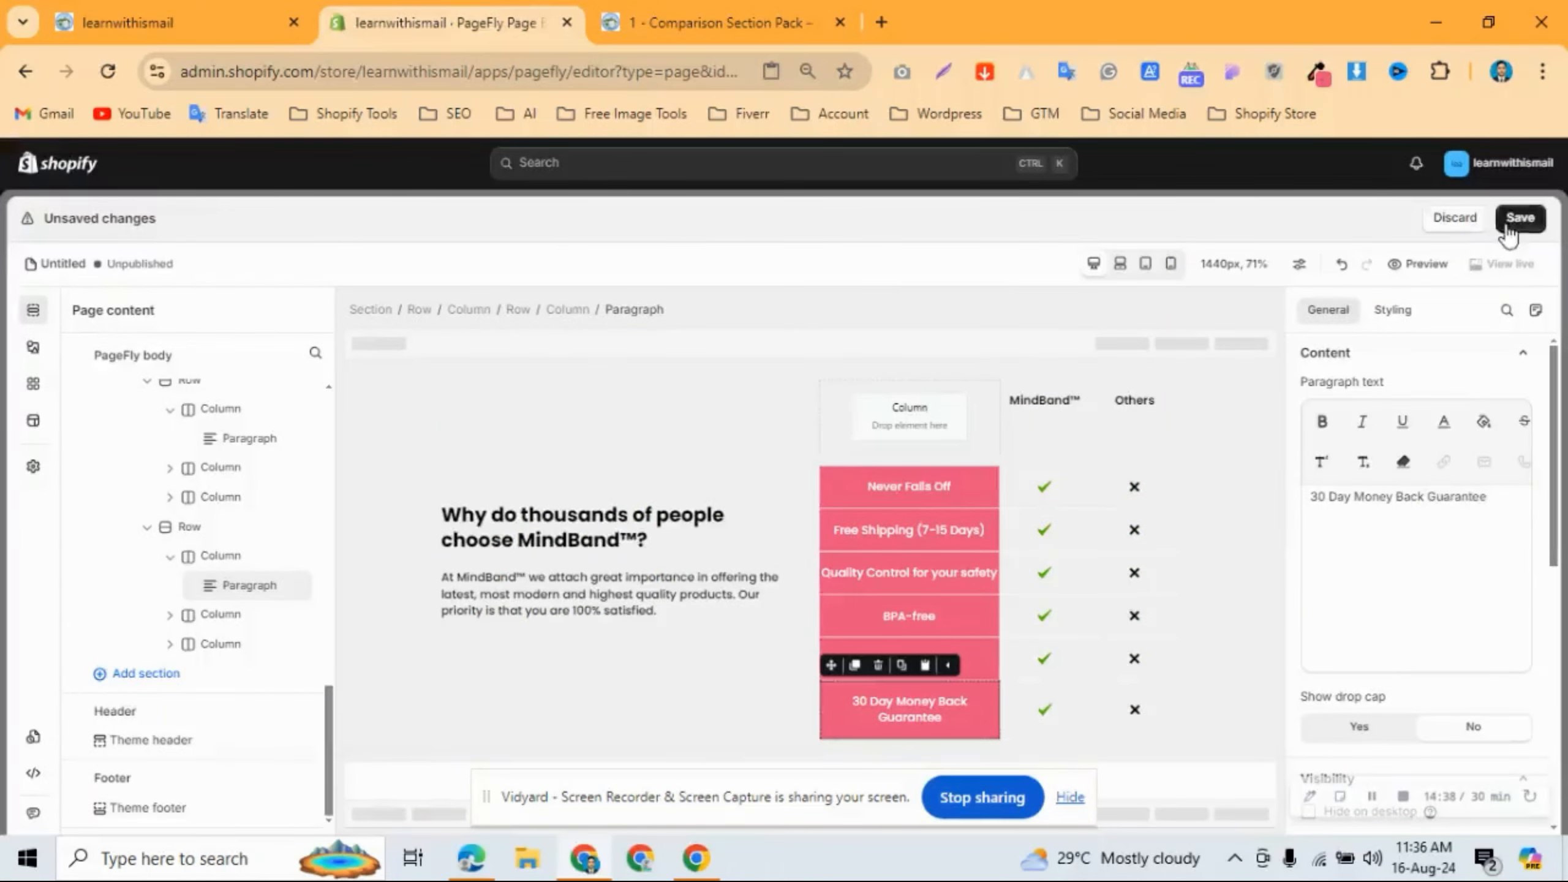
Save the page with the title "campare table".
left_click(1518, 218)
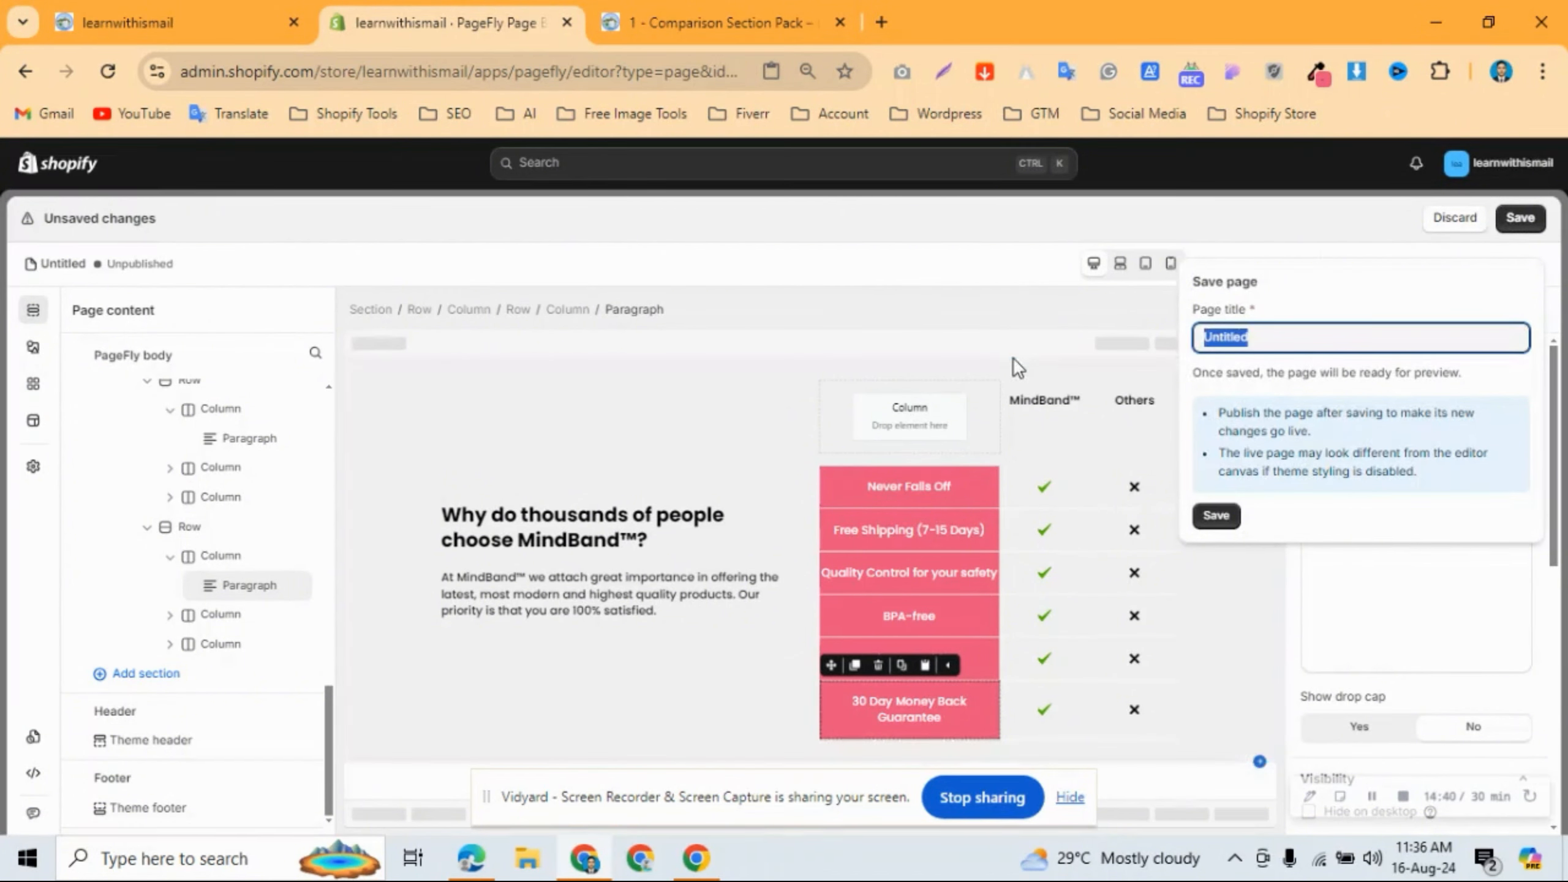
type("ca")
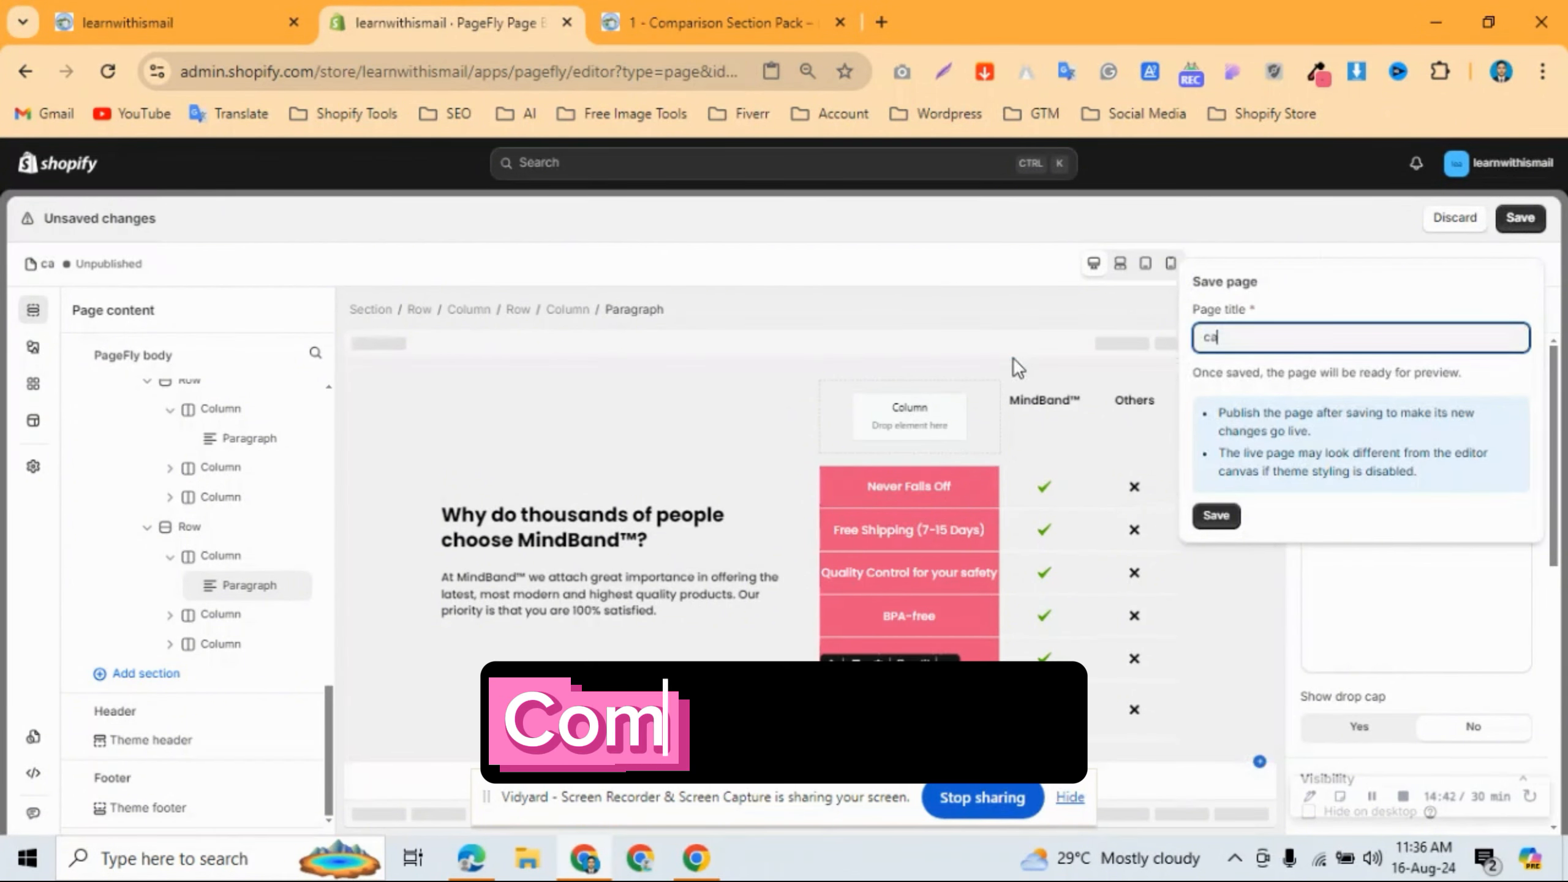
type("mpag")
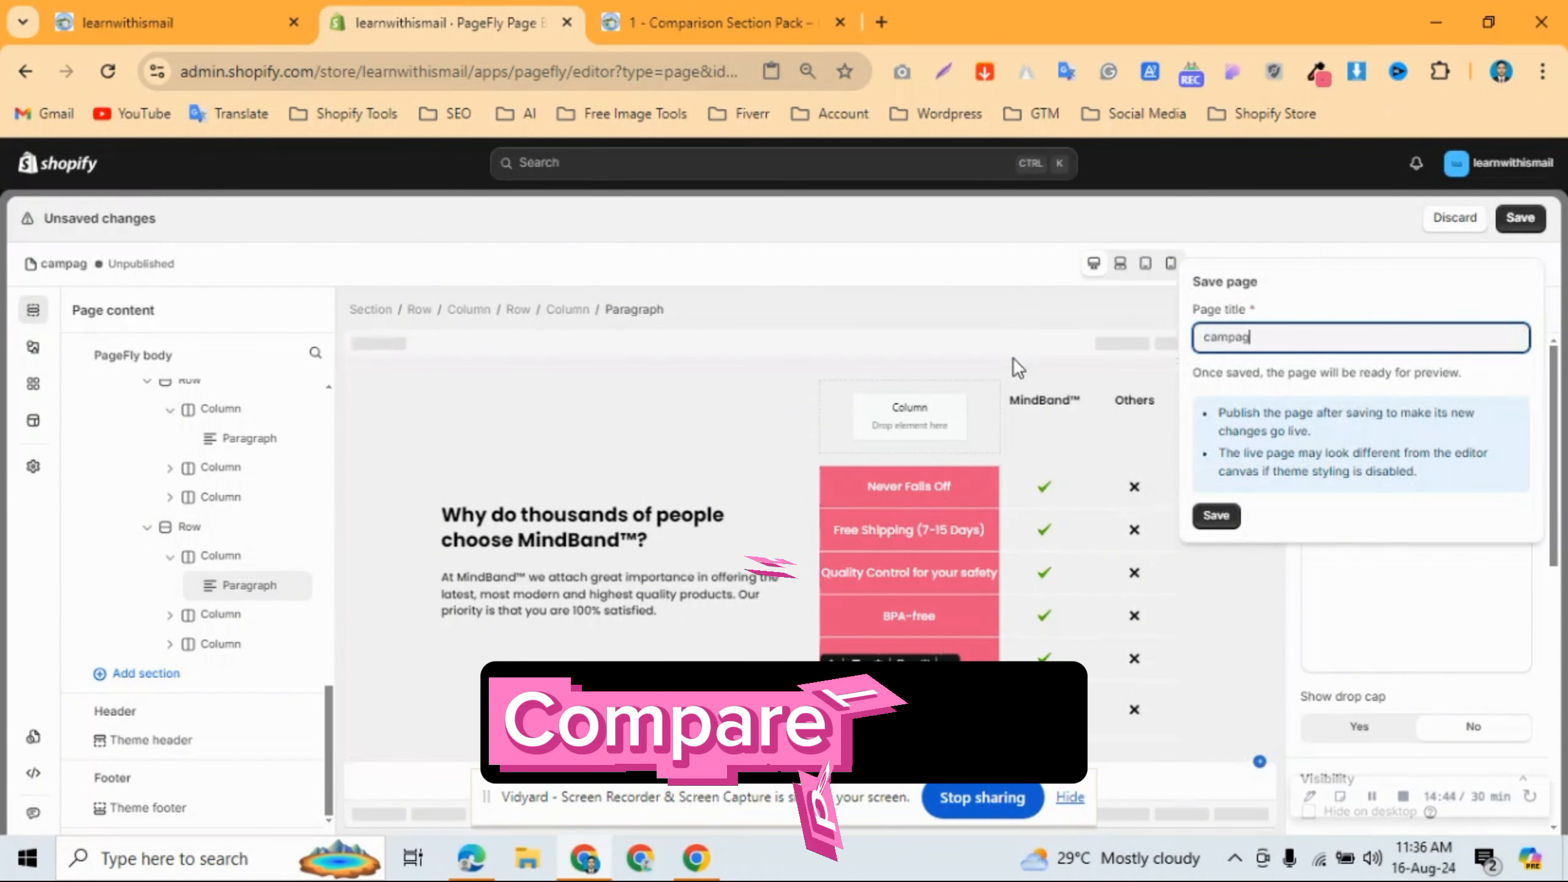
key("BackSpace")
type("re ")
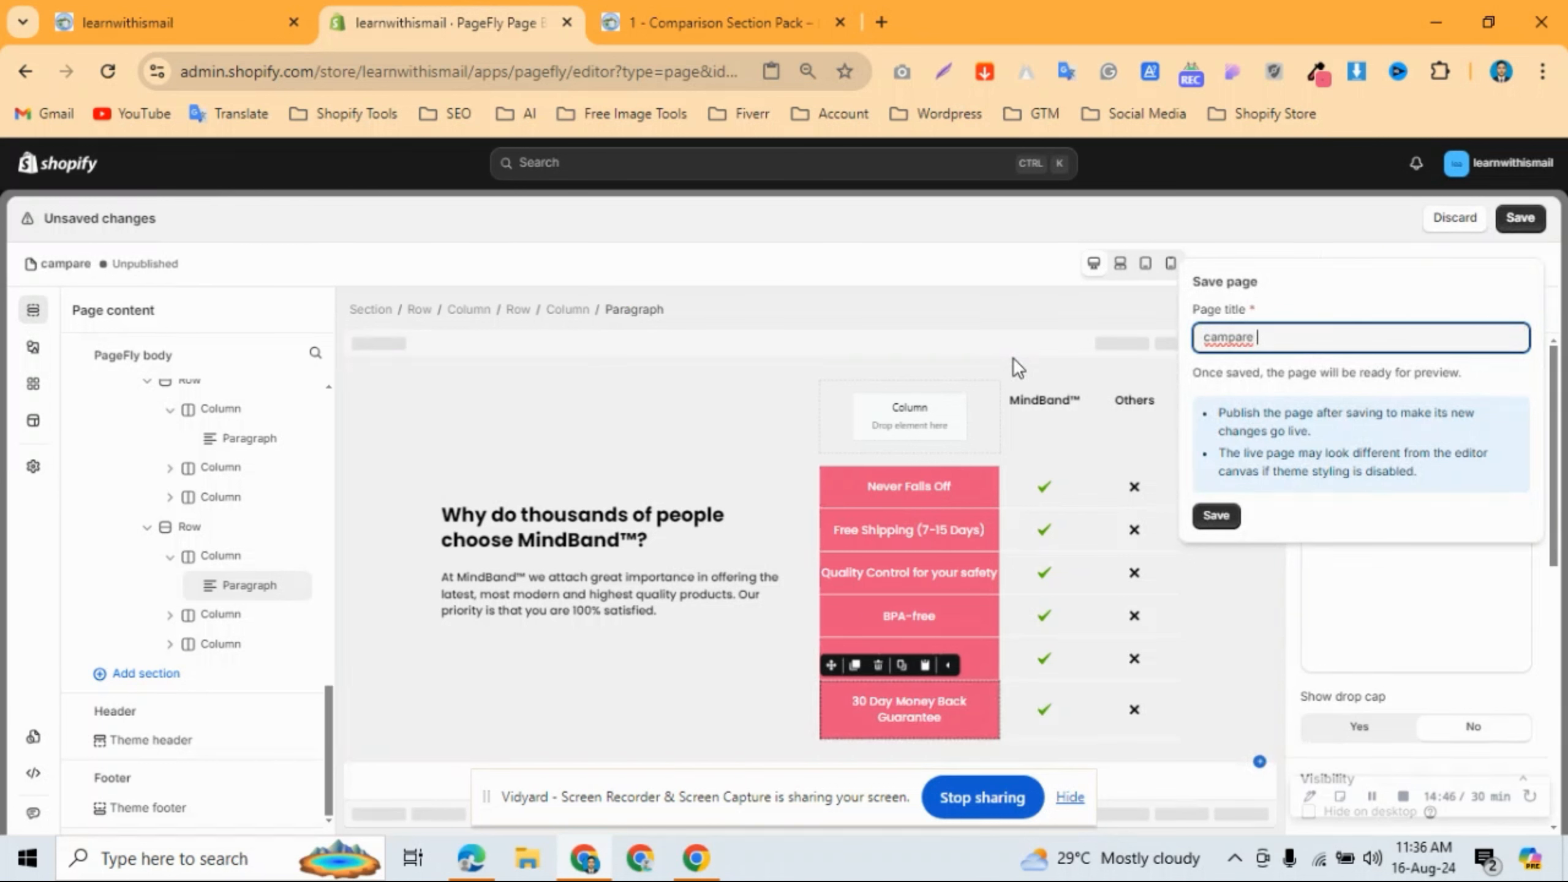
type("tan")
type(";e")
type("e")
type("0")
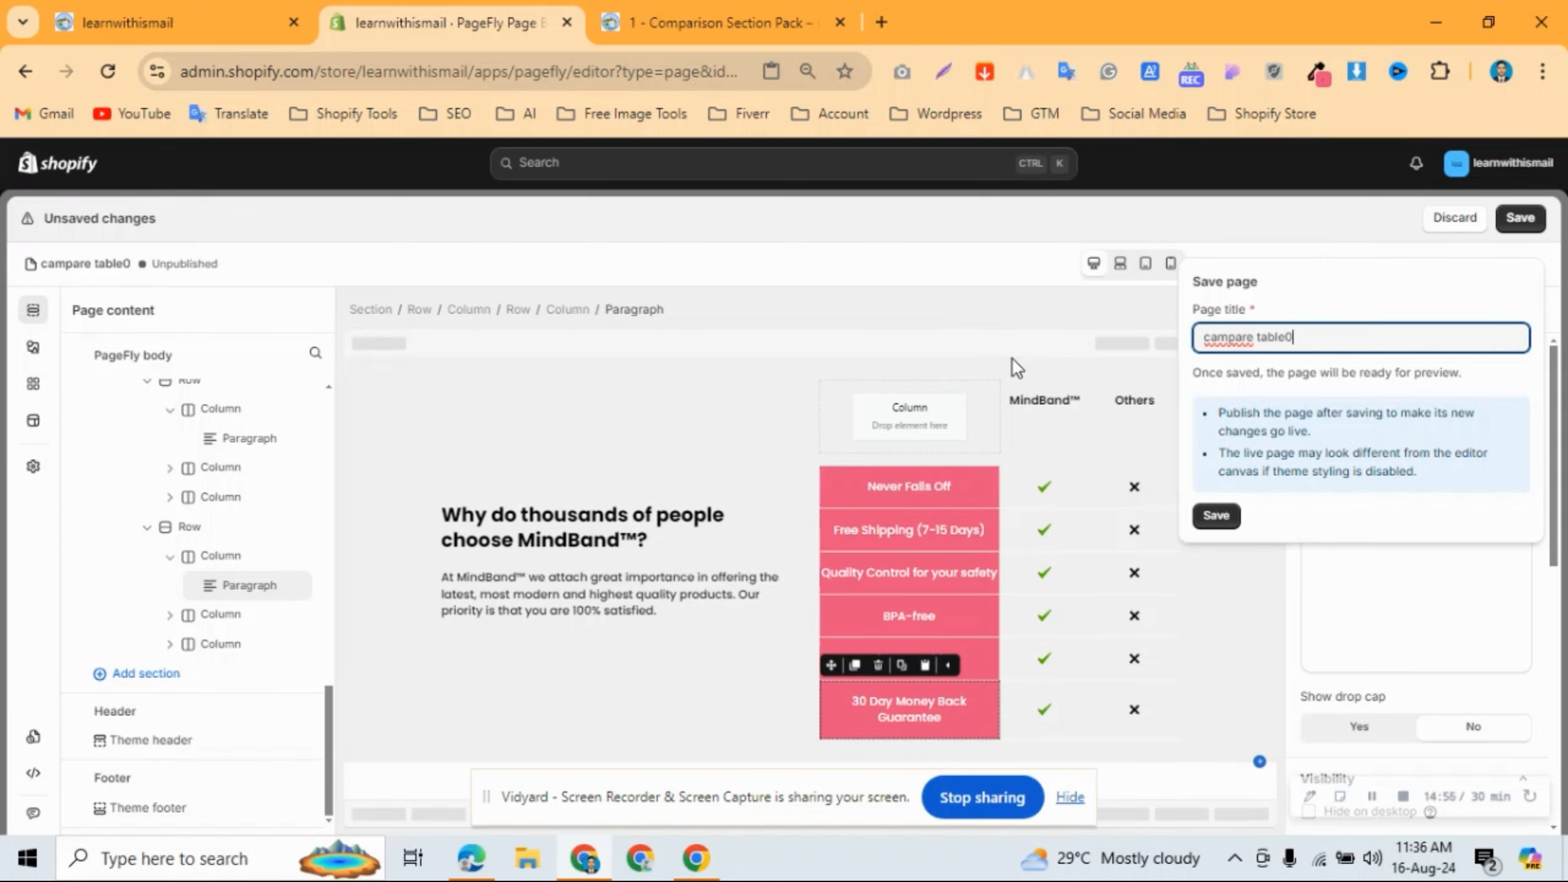
key("BackSpace")
left_click(1217, 517)
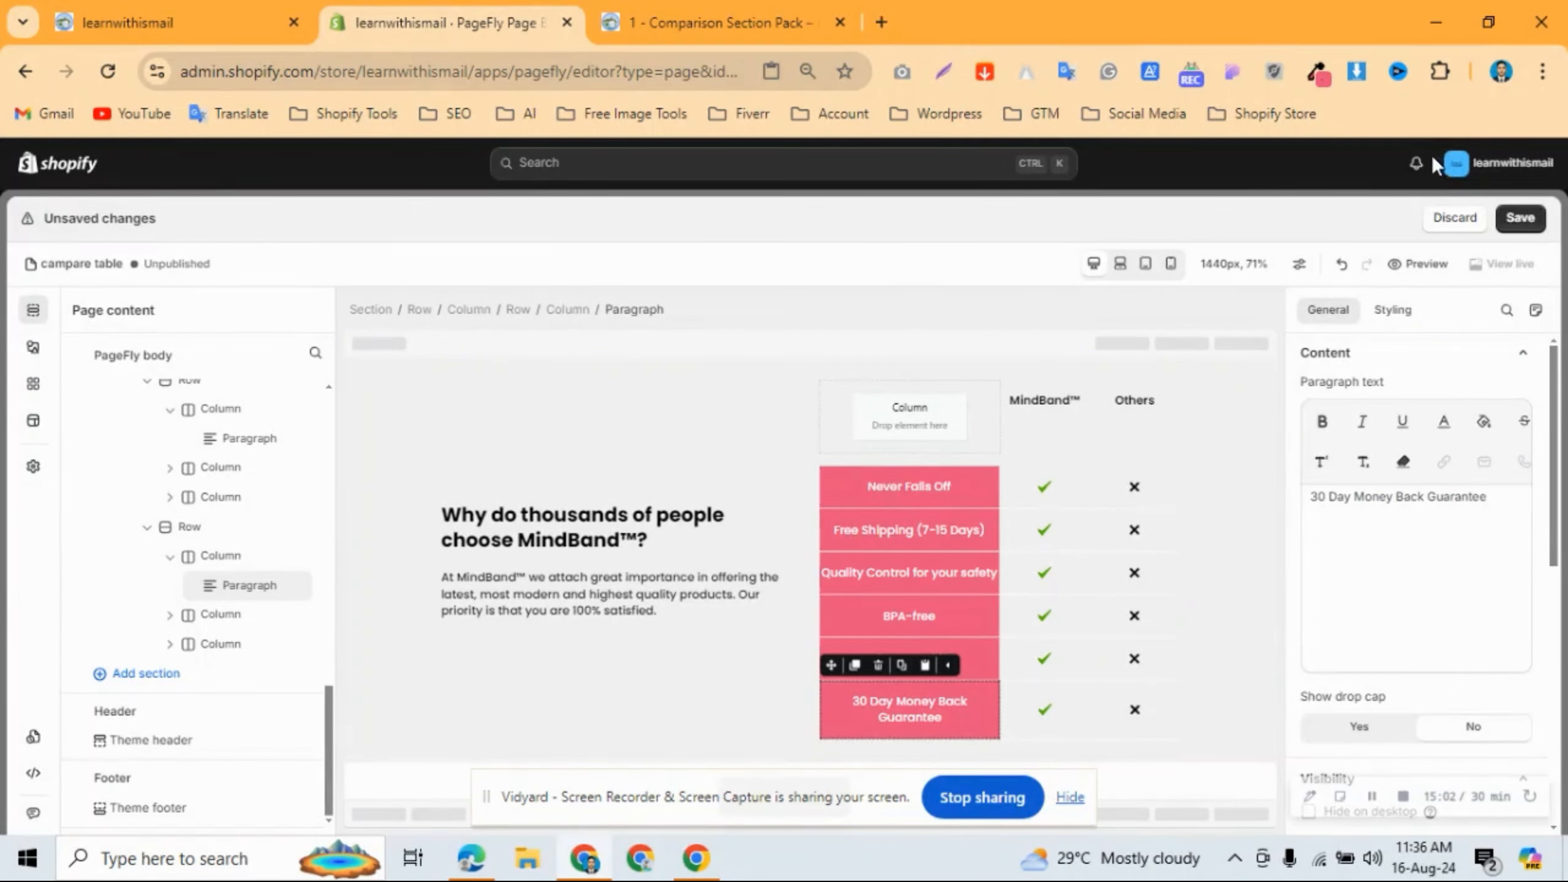
Publish the saved page, keeping the proposed page title and URL.
left_click(1530, 220)
left_click(1499, 224)
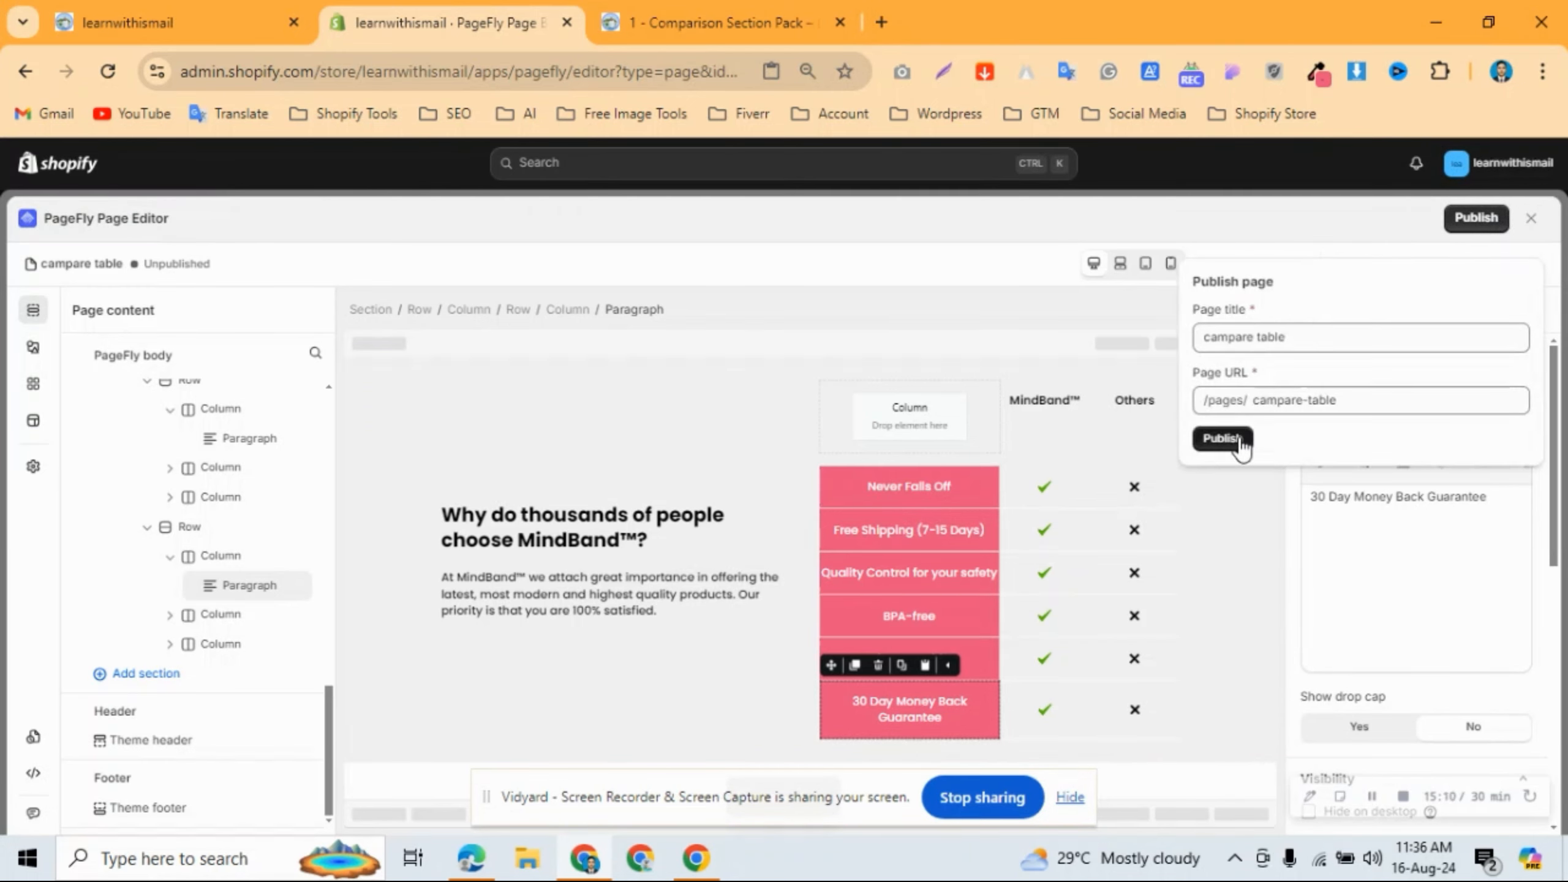
left_click(1222, 438)
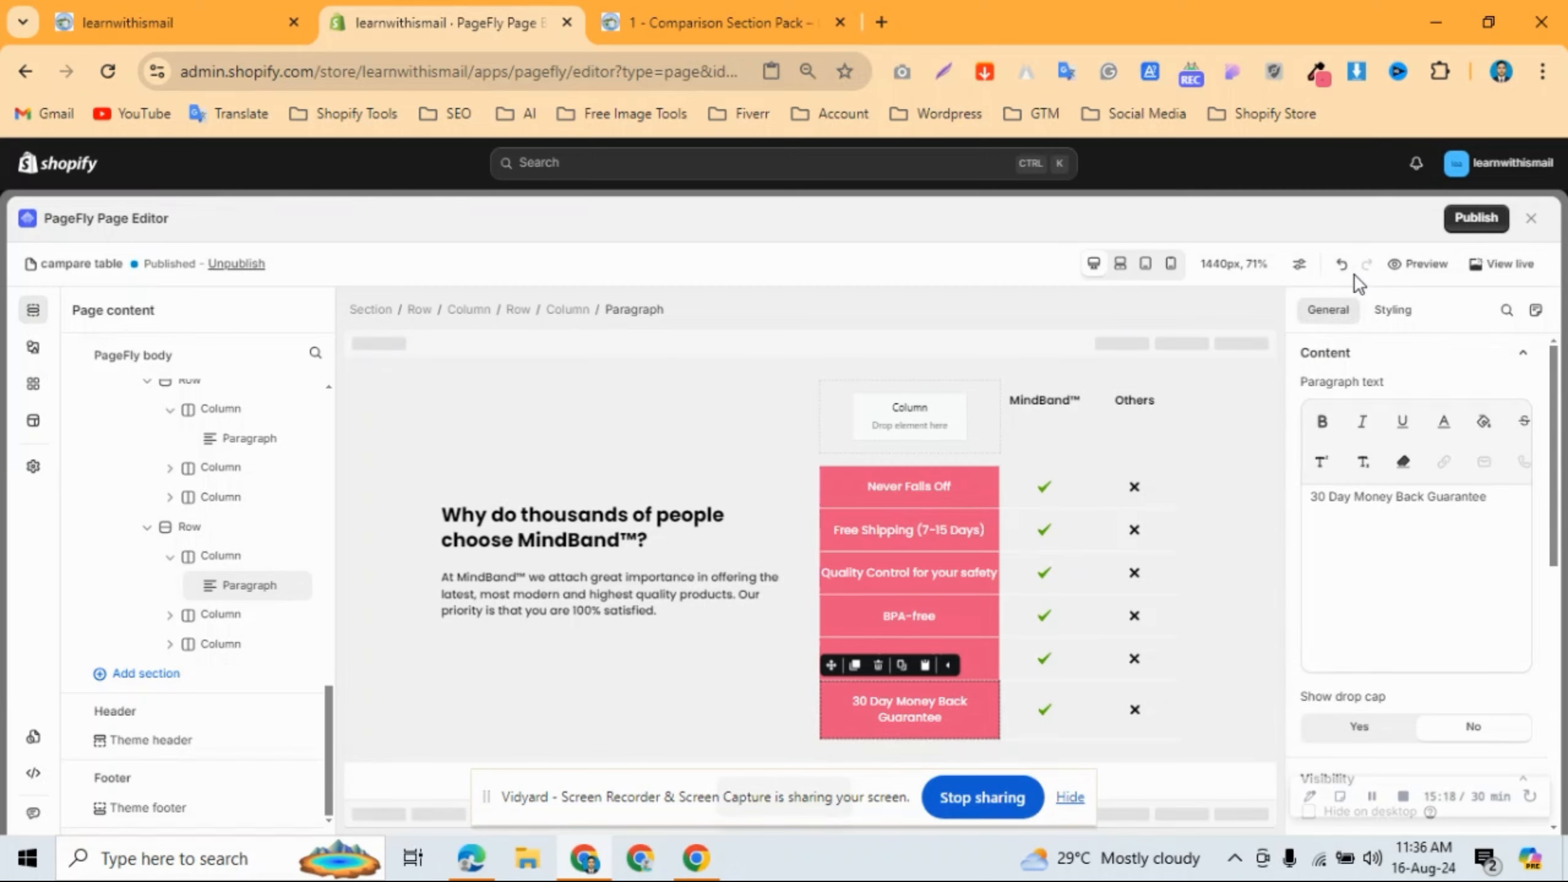
Open the page preview and examine the whole comparison section, from the column headings to the last feature row.
left_click(1418, 264)
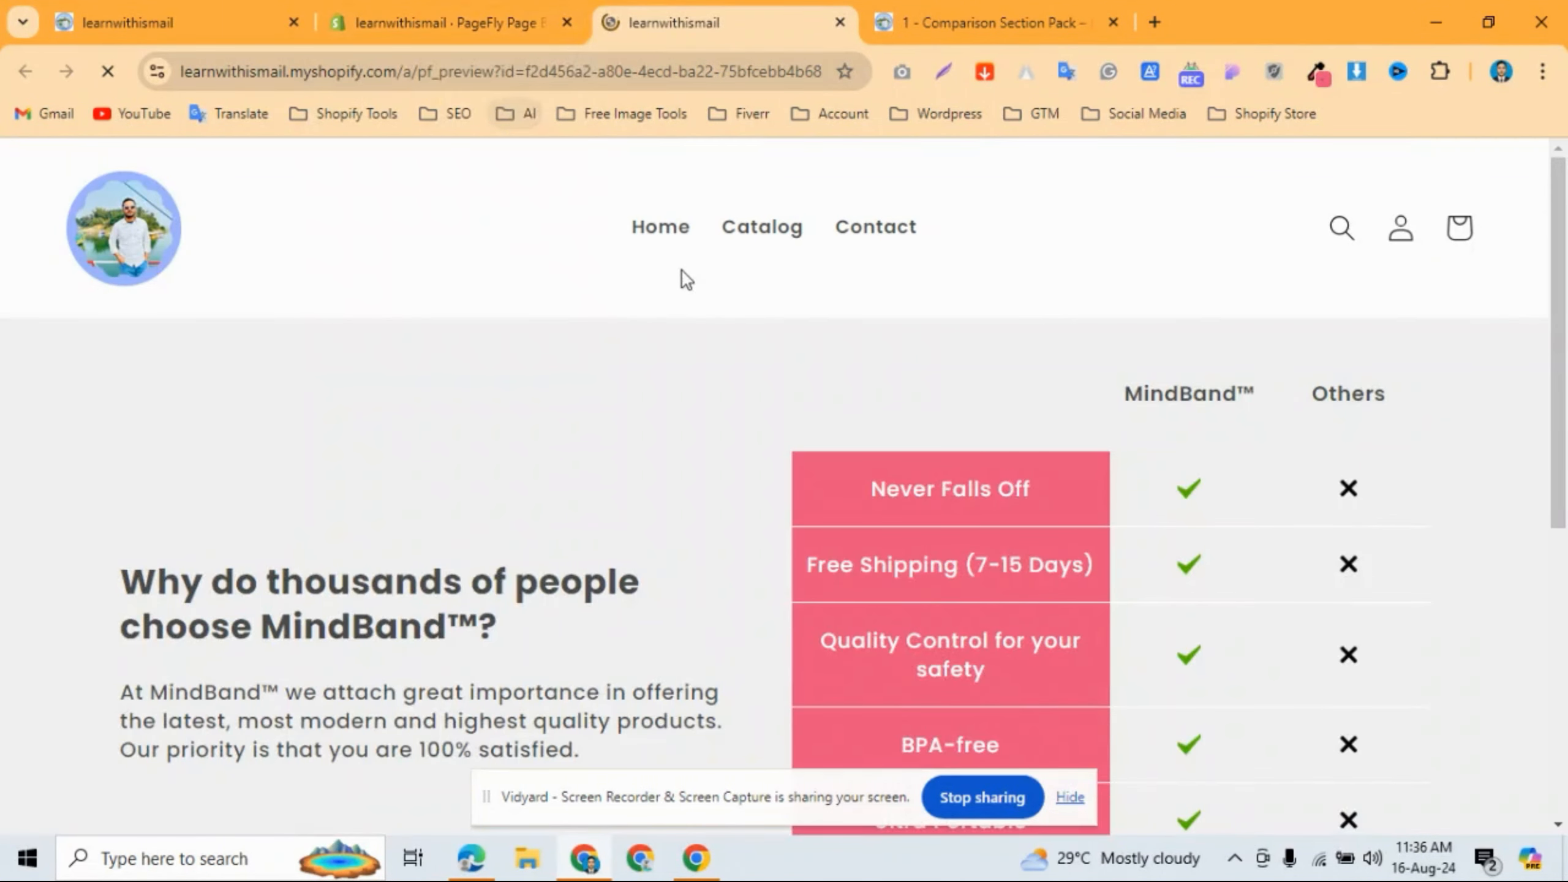
scroll(701, 326, "down", 2)
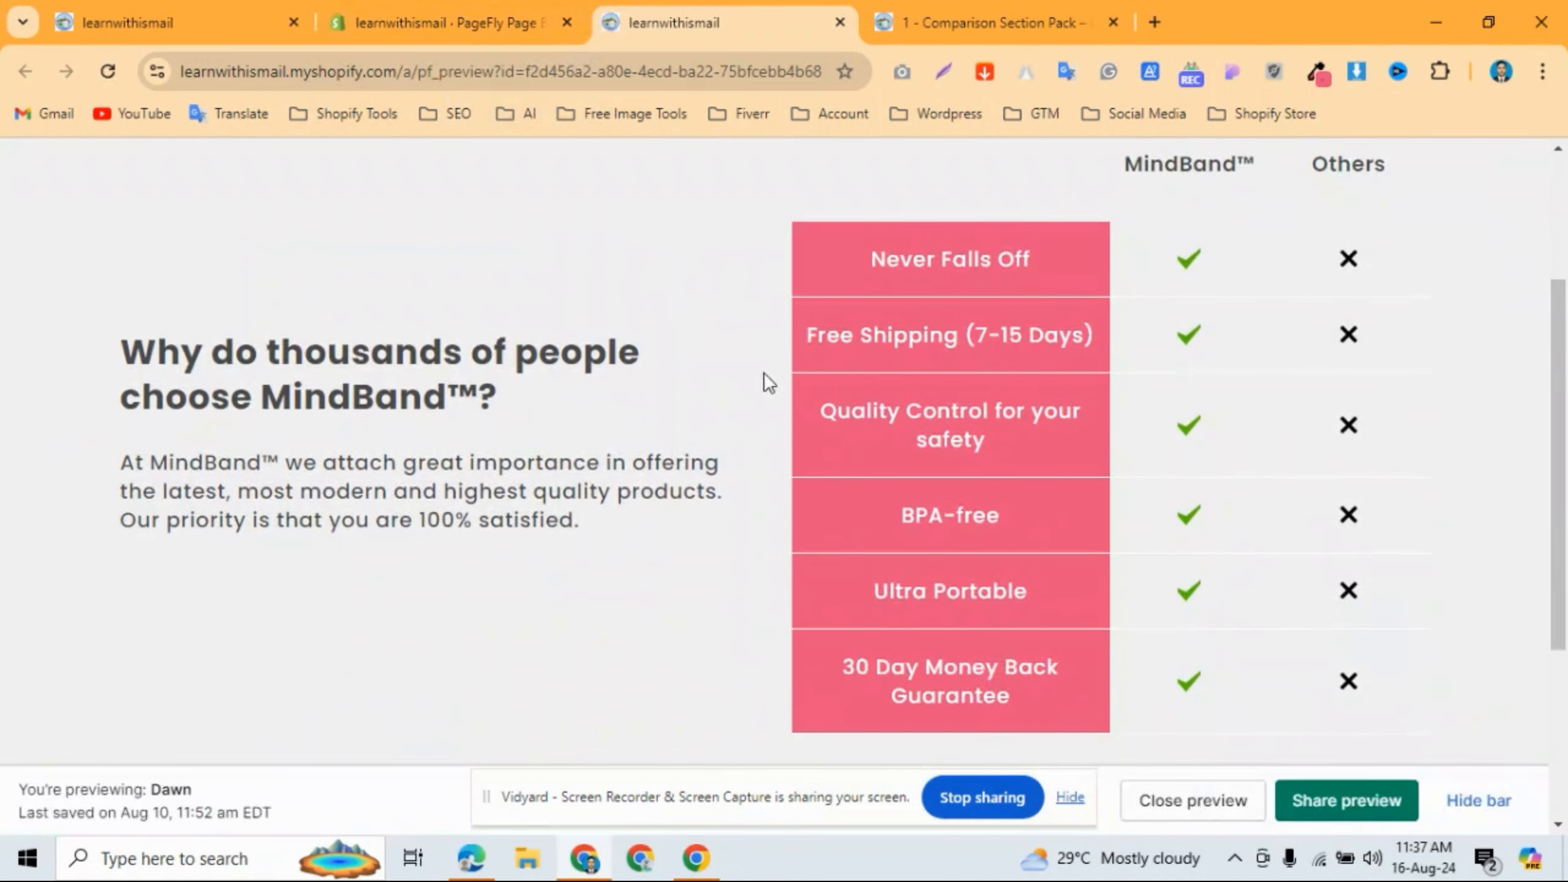
scroll(769, 375, "down", 3)
scroll(777, 381, "up", 5)
Switch to the store's homepage and look through its theme and template pack listings down to the social links.
key("ctrl+1")
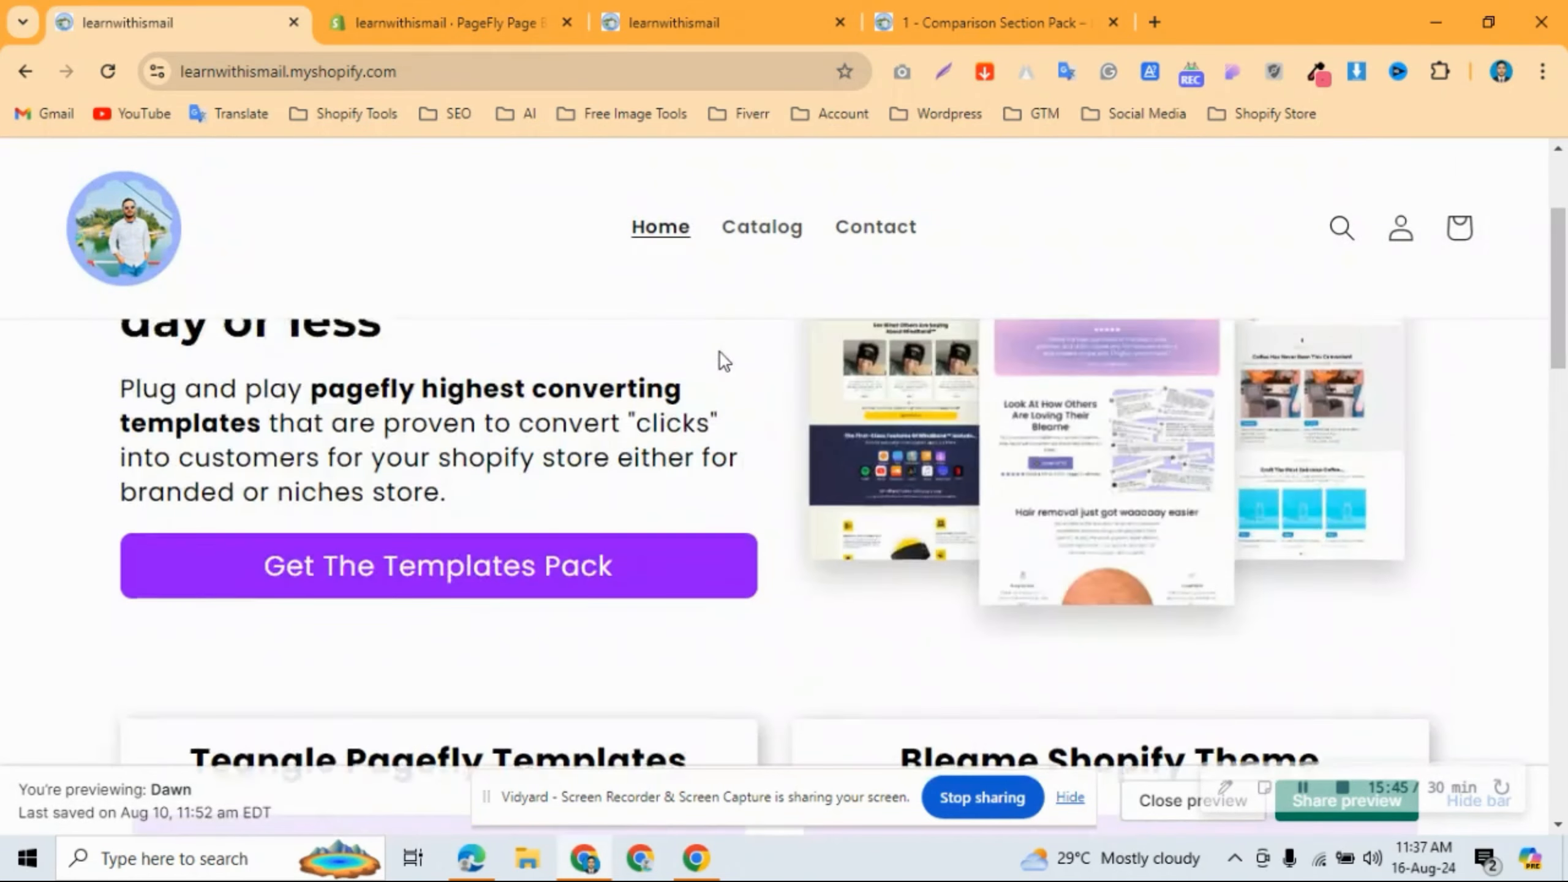
scroll(722, 354, "up", 3)
scroll(728, 358, "down", 7)
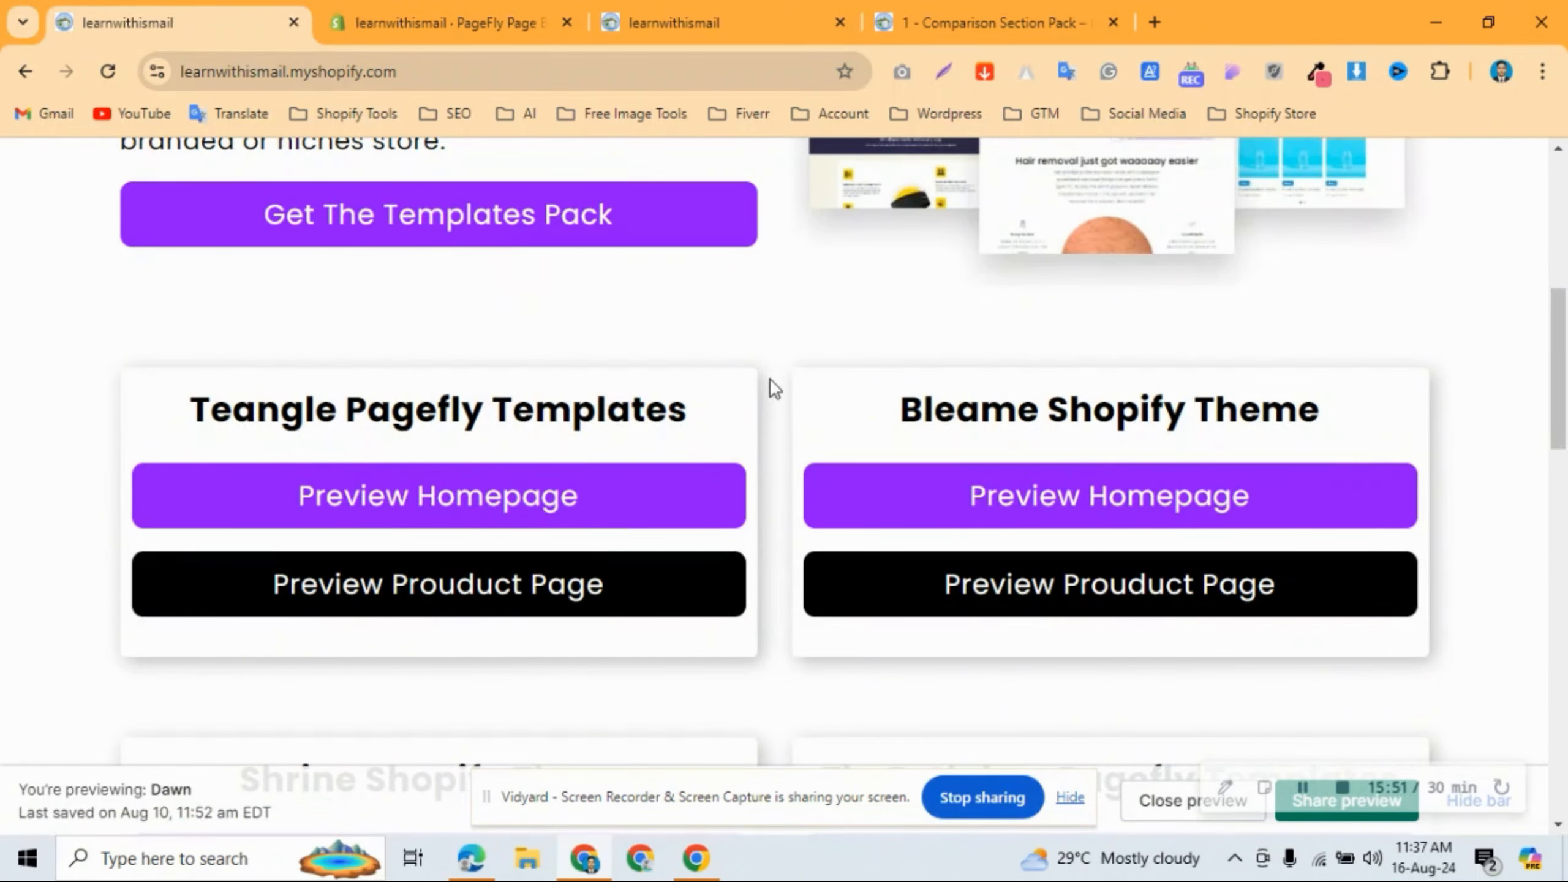
scroll(769, 389, "down", 12)
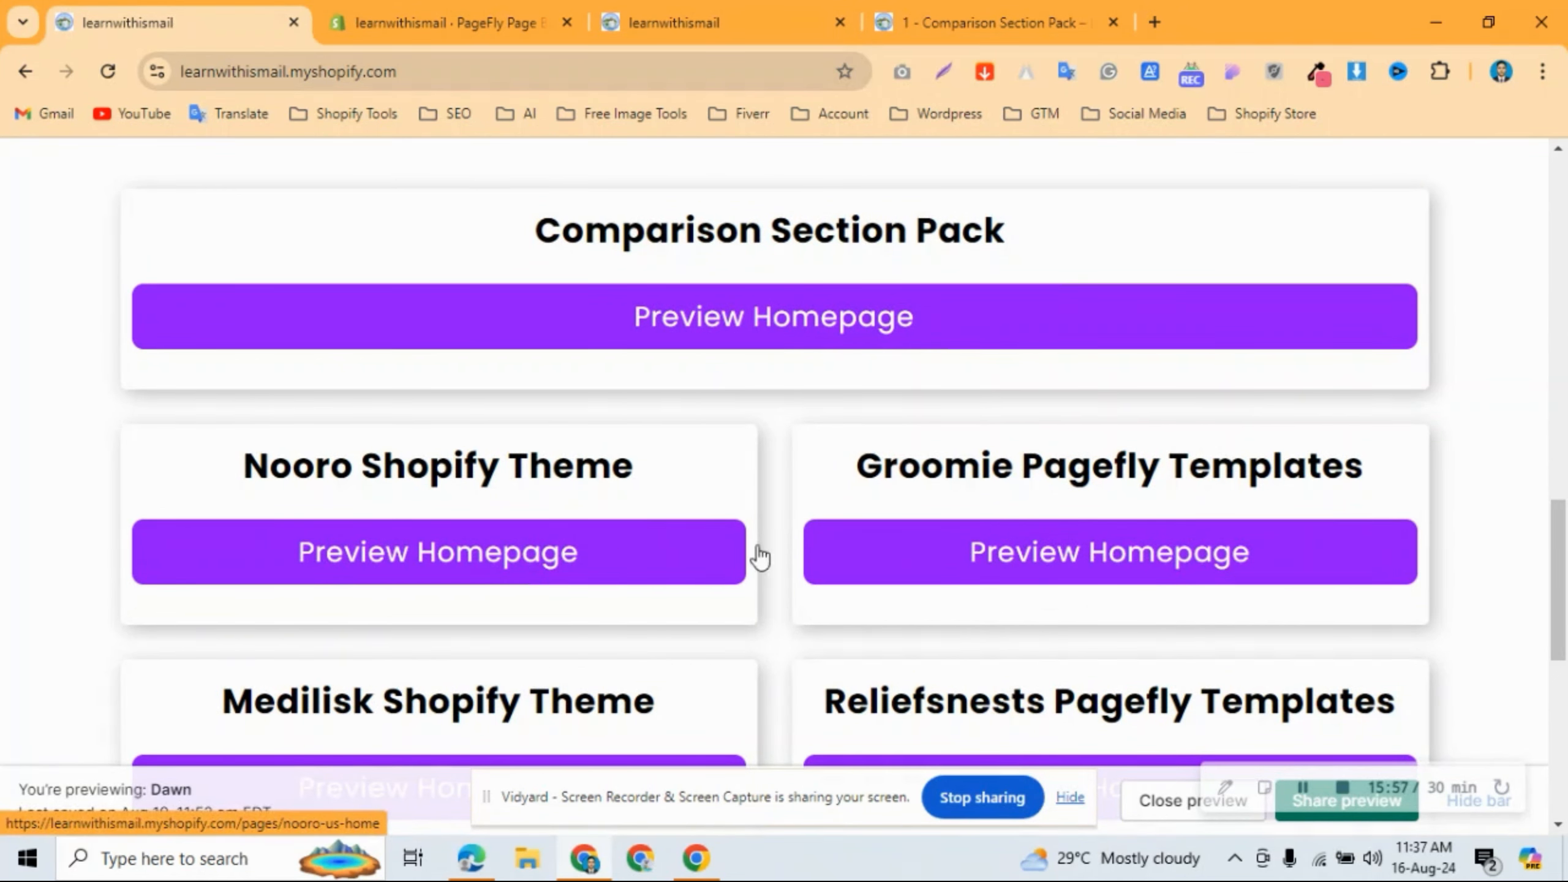
scroll(668, 519, "down", 3)
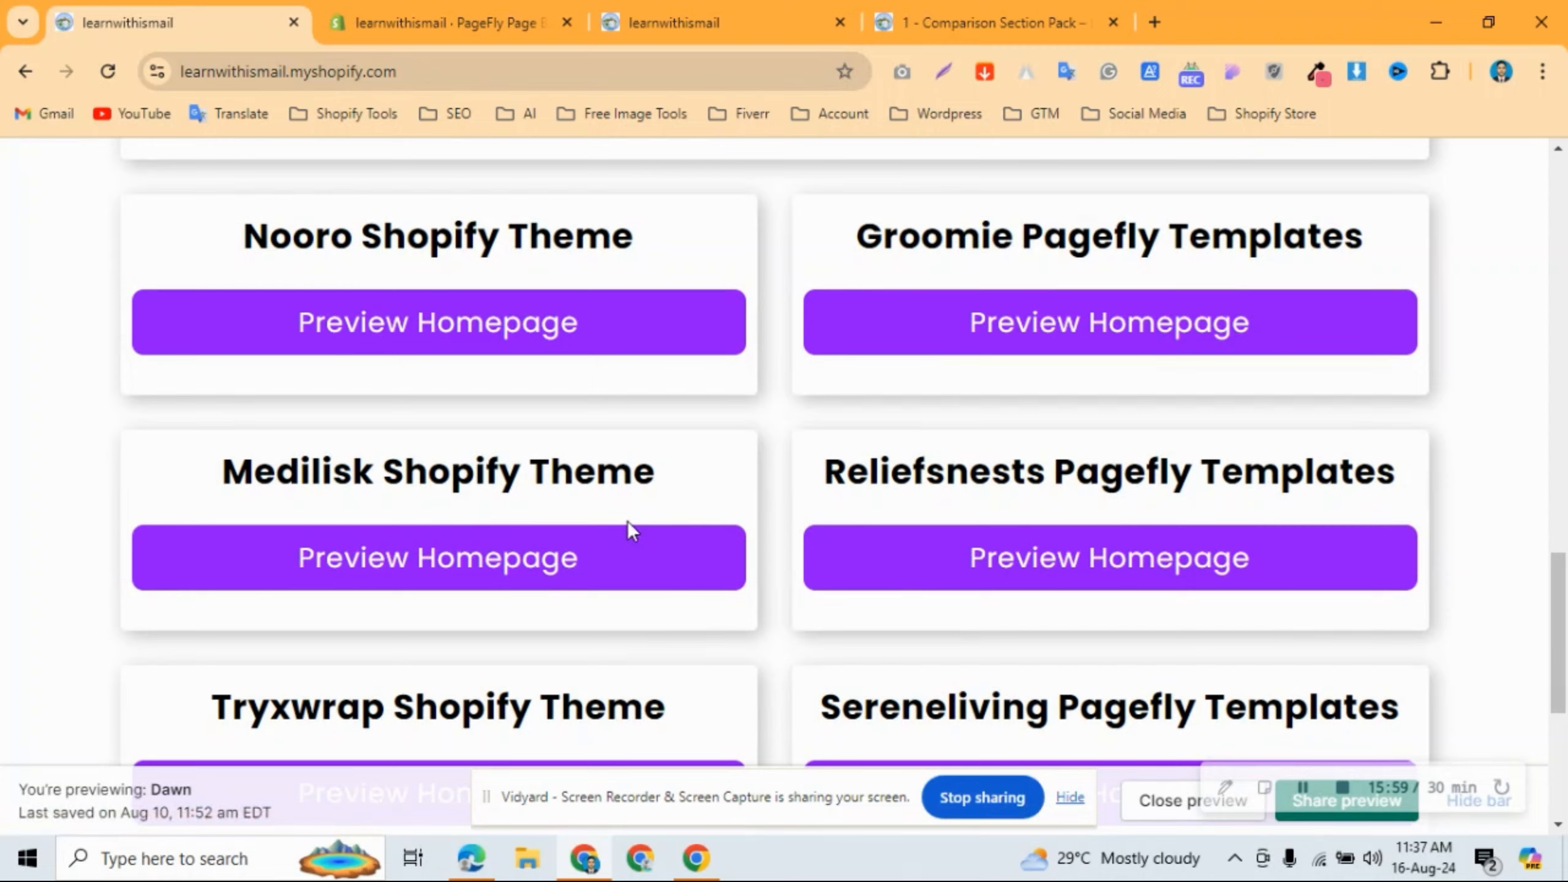
scroll(885, 548, "down", 5)
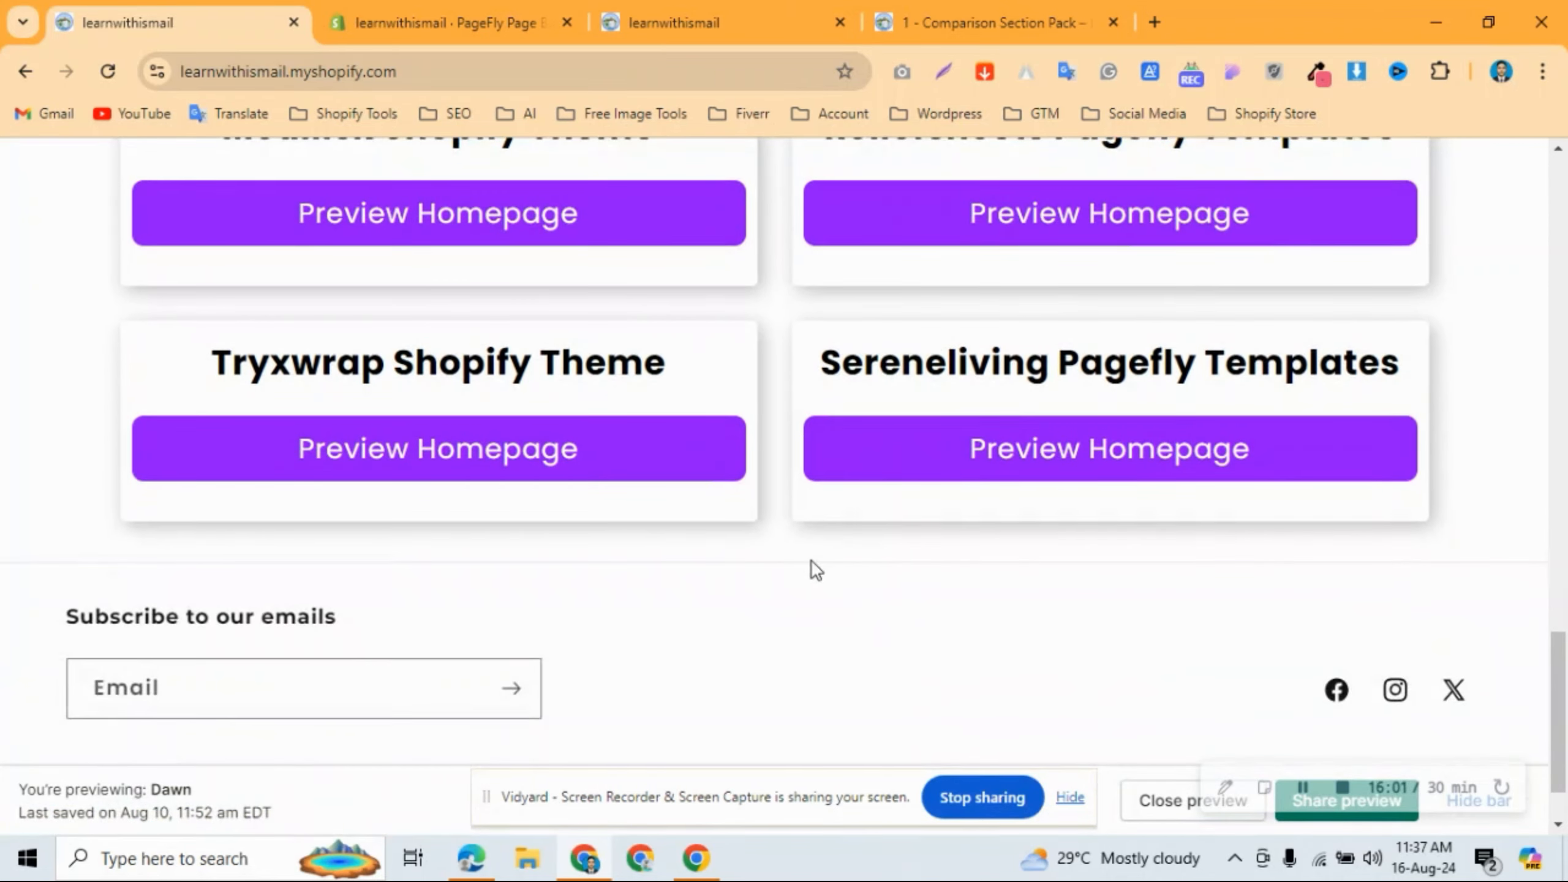
scroll(811, 566, "up", 5)
scroll(806, 569, "down", 3)
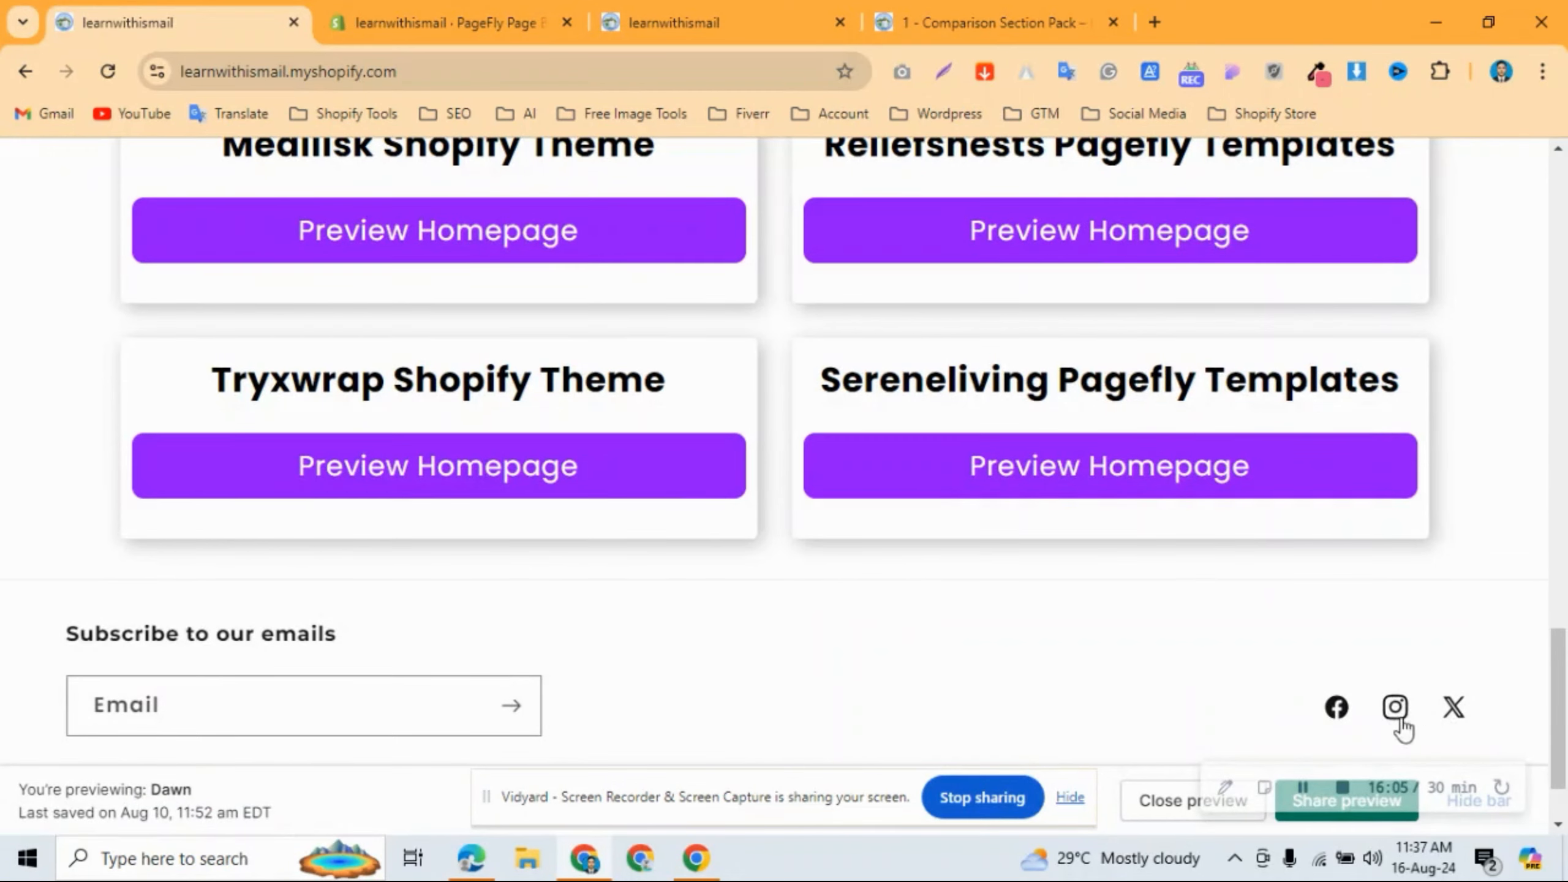
scroll(416, 596, "down", 2)
scroll(413, 604, "up", 5)
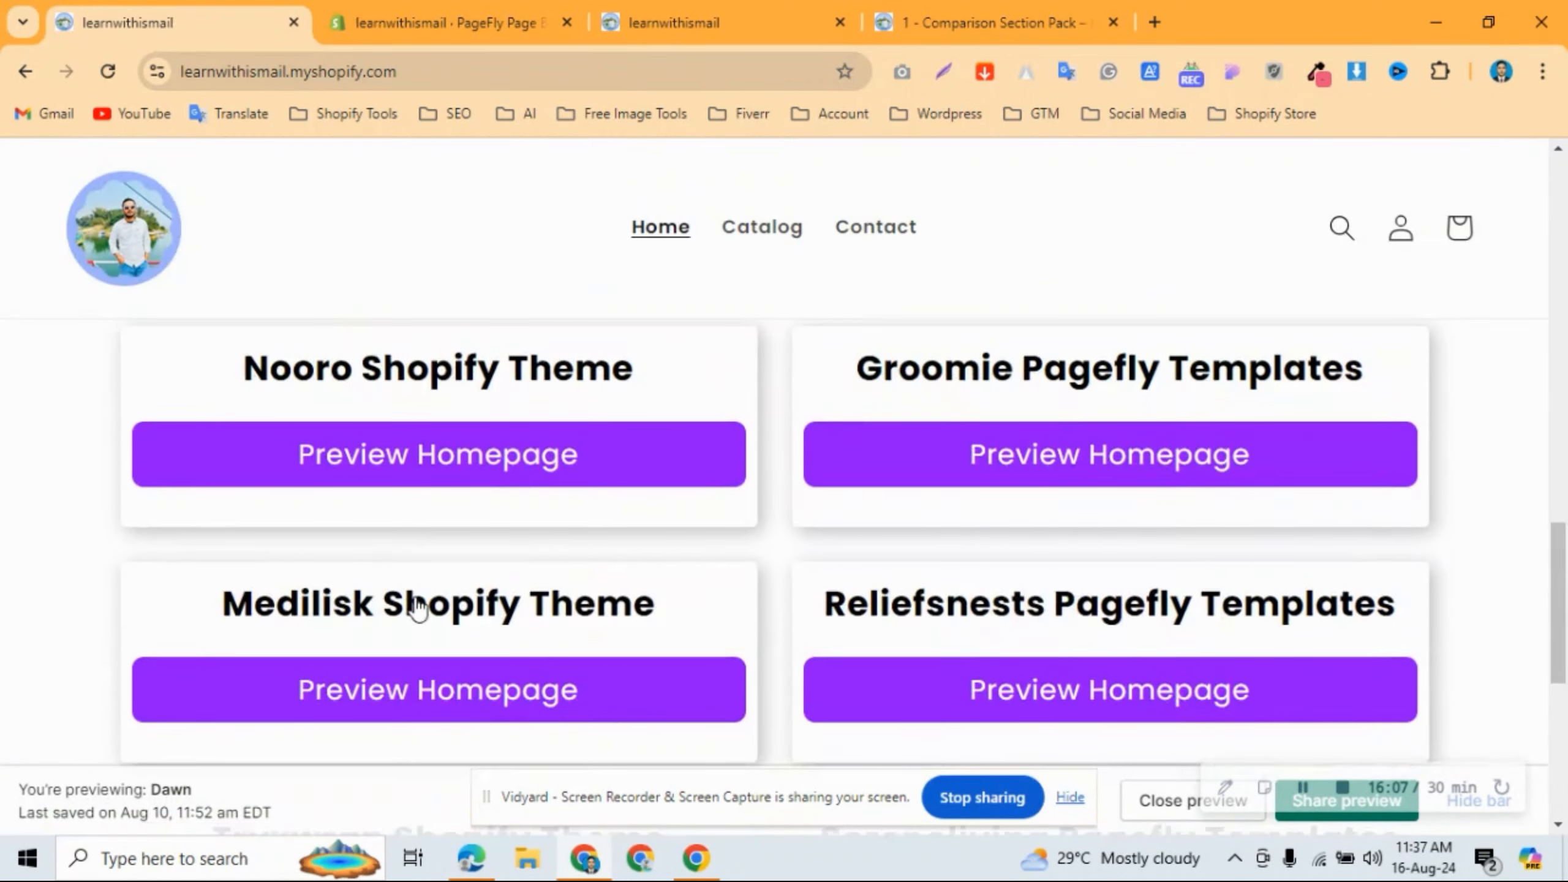